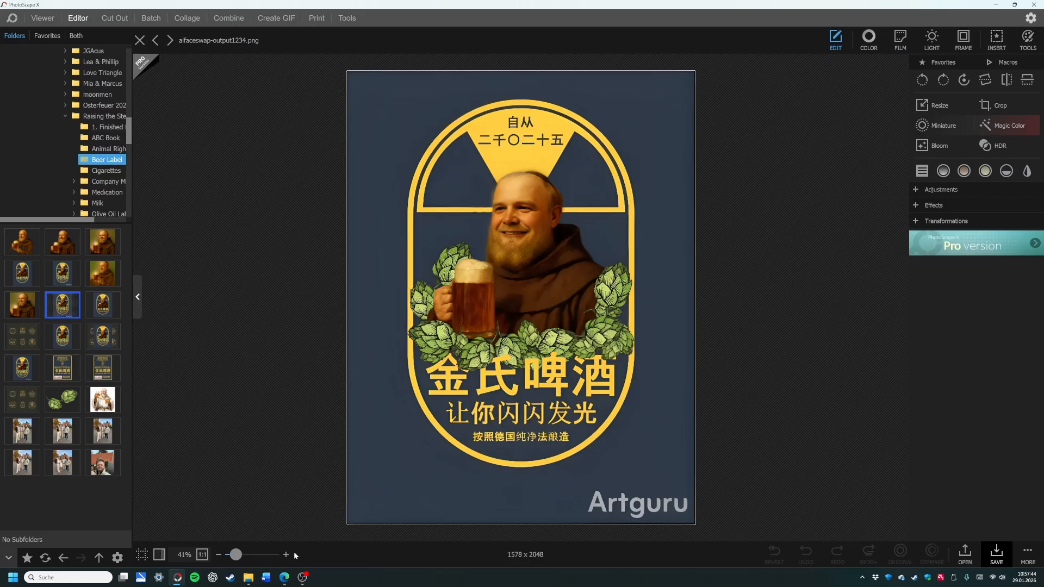
Step: Look through the editor's tools, insert options, color adjustments and film effects, previewing the fabric textures and dirt overlays on the label
{"action": "mouse_move", "coordinate": [284, 577]}
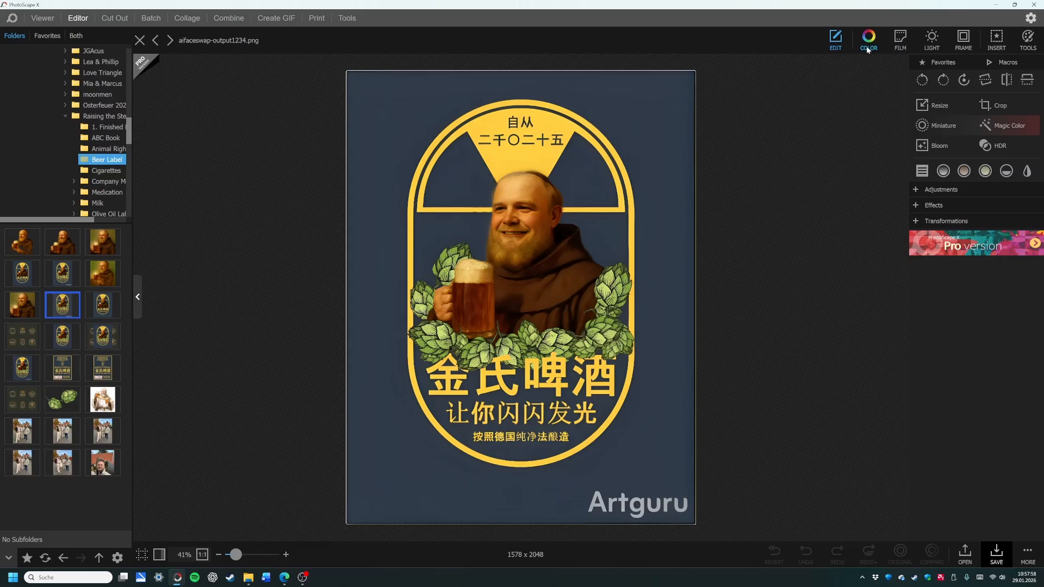
{"action": "left_click", "coordinate": [1027, 39]}
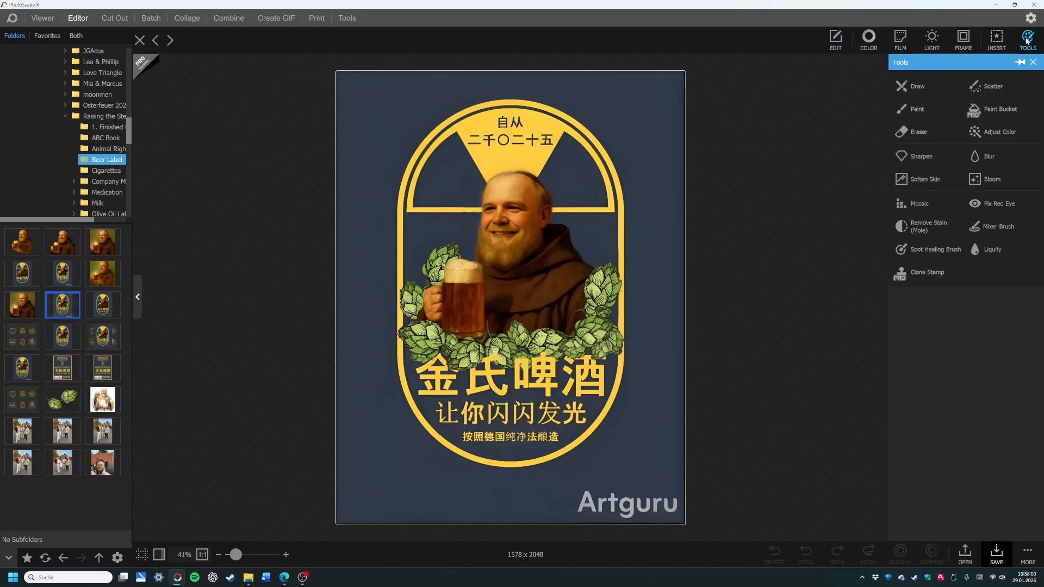
{"action": "left_click", "coordinate": [999, 39]}
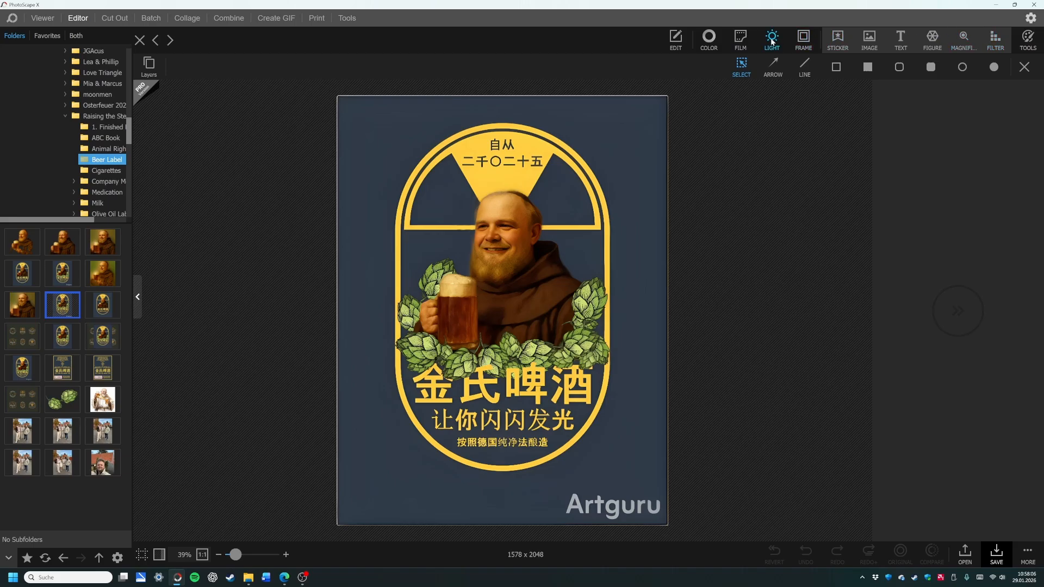
{"action": "left_click", "coordinate": [708, 38]}
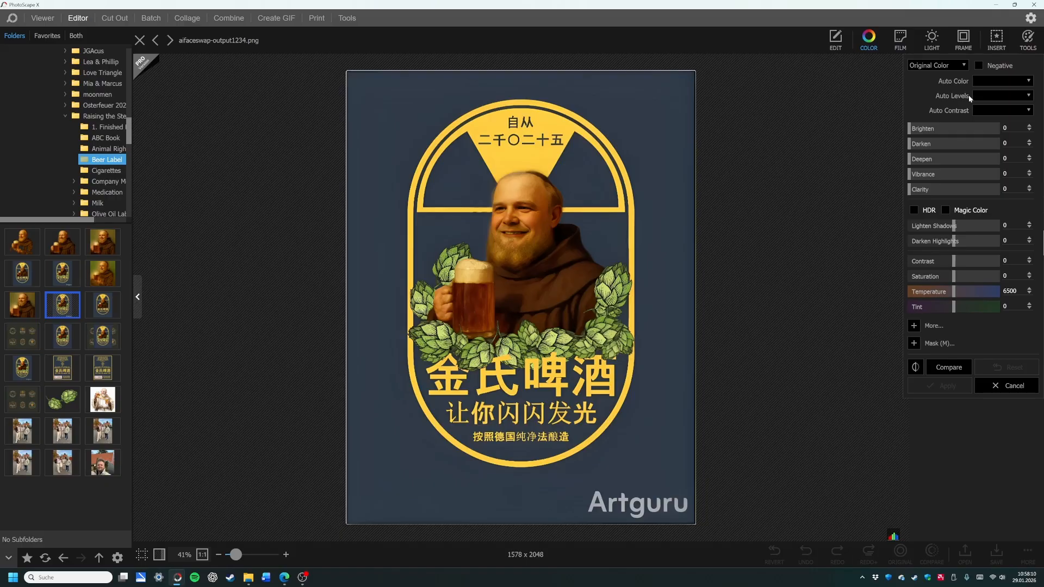
{"action": "left_click", "coordinate": [901, 44]}
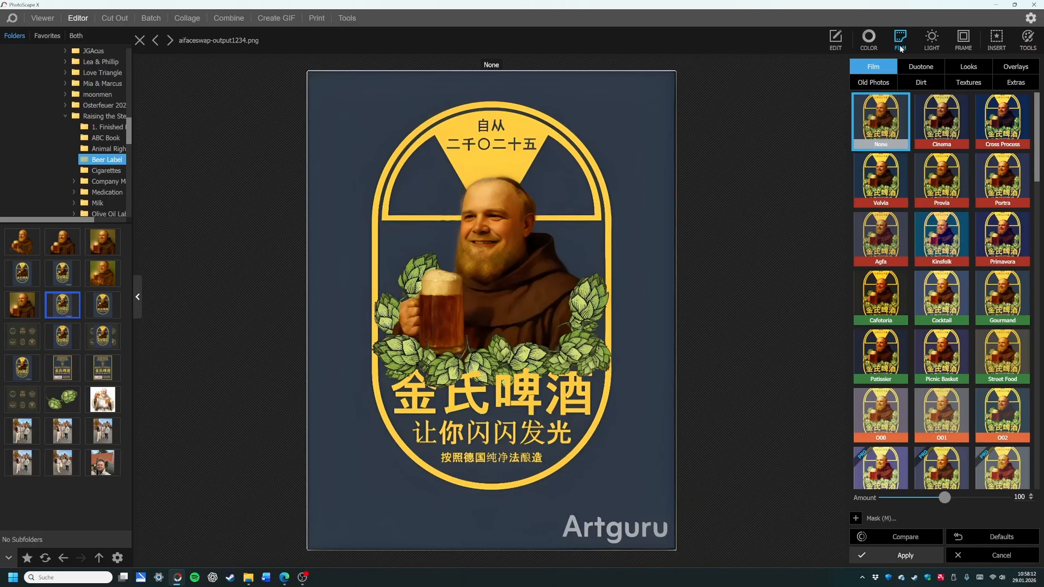
{"action": "left_click", "coordinate": [966, 83]}
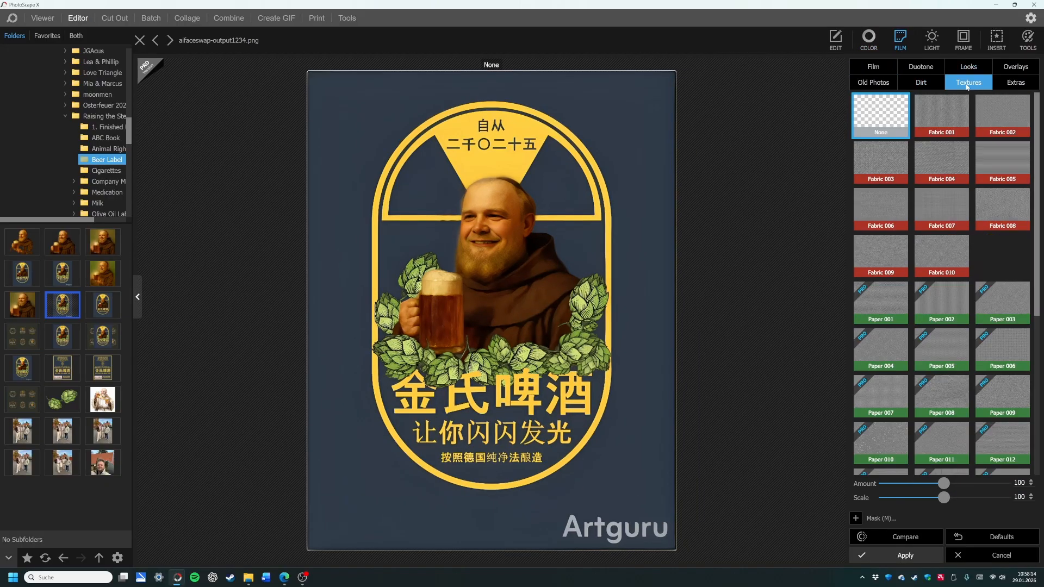
{"action": "left_click", "coordinate": [891, 297]}
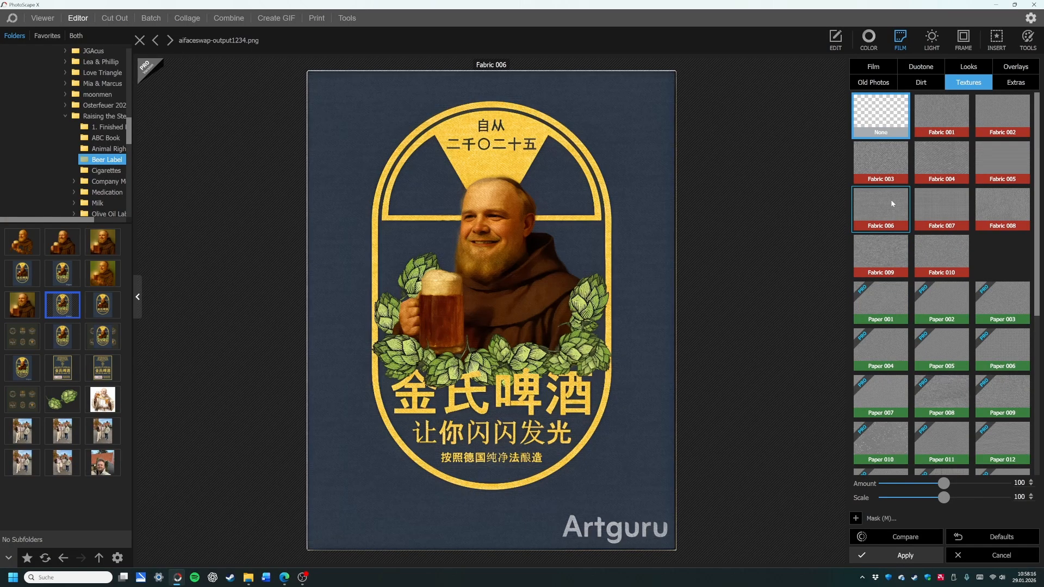
{"action": "left_click", "coordinate": [920, 84]}
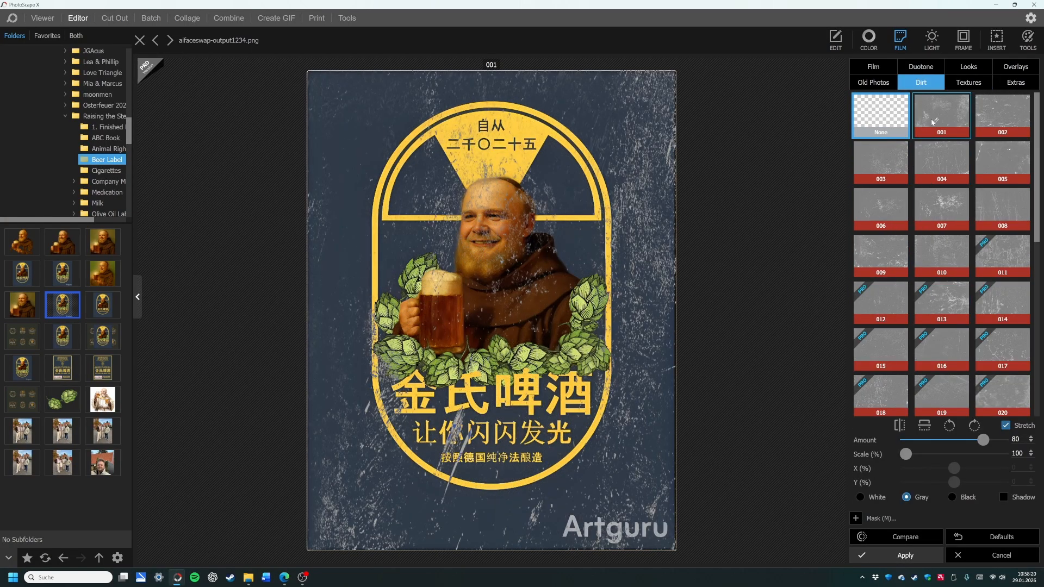
{"action": "left_click", "coordinate": [838, 39]}
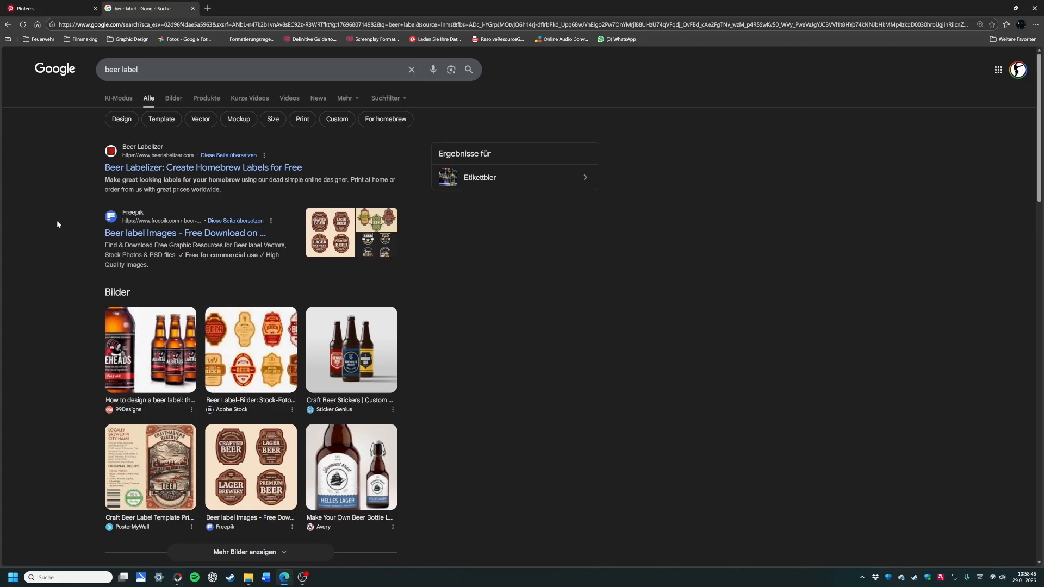
Step: Browse the image results for "beer label" in the web browser and open the preview of the iStock picture showing three labels
{"action": "left_click", "coordinate": [173, 99]}
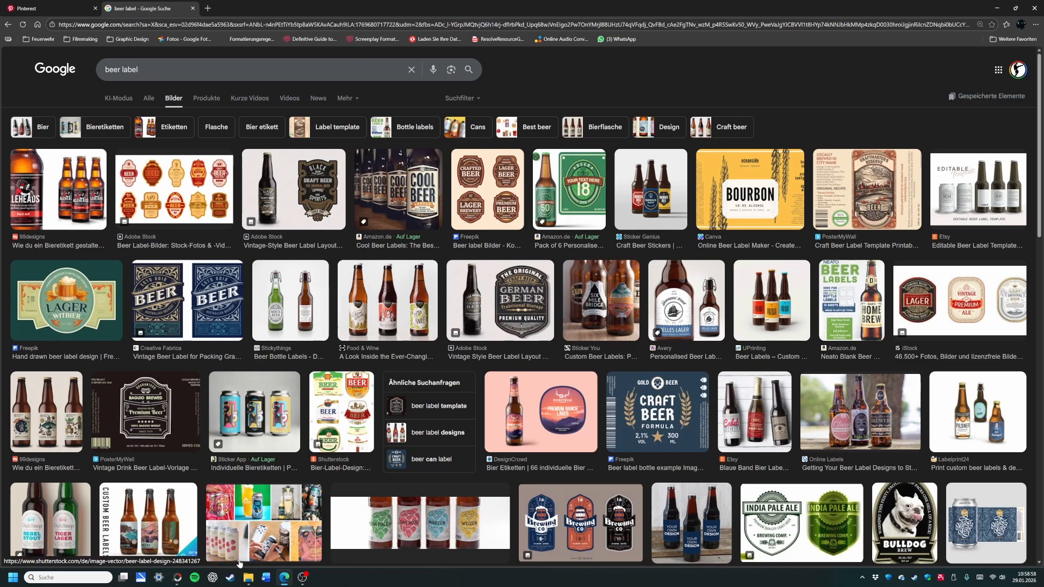
{"action": "left_click", "coordinate": [178, 579]}
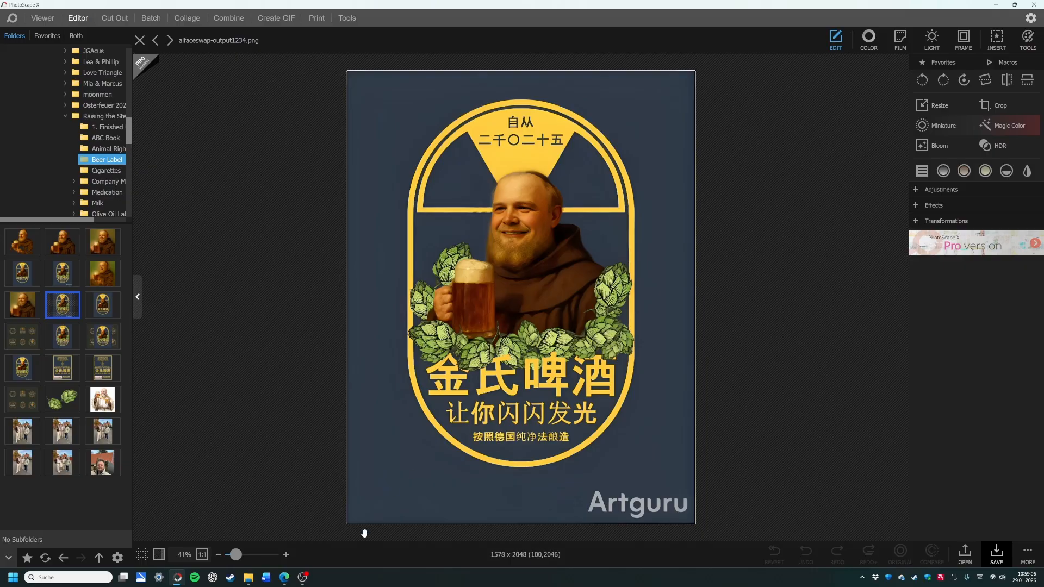
{"action": "mouse_move", "coordinate": [310, 578]}
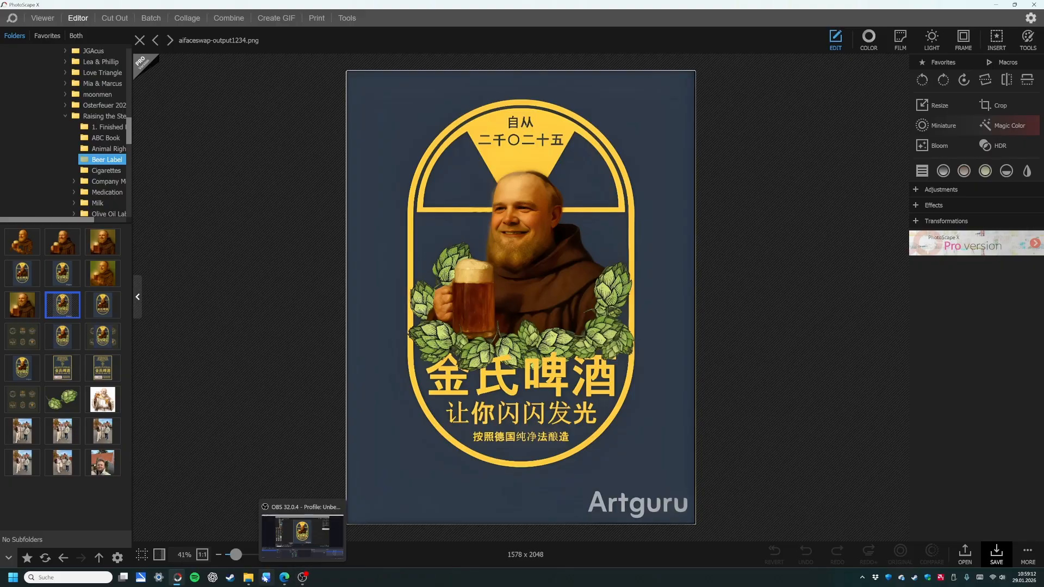
{"action": "left_click", "coordinate": [283, 580]}
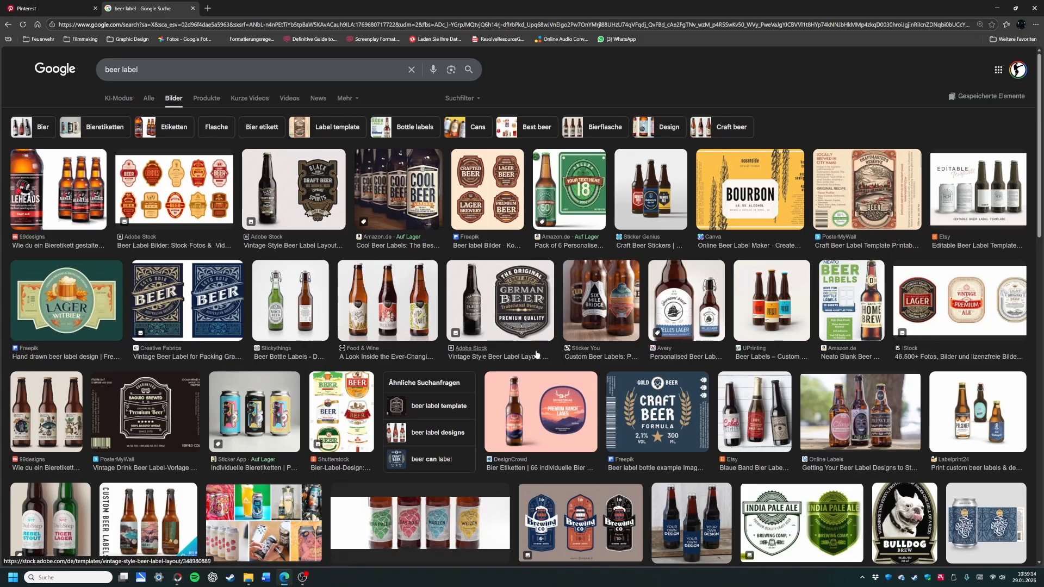
{"action": "left_click", "coordinate": [935, 303]}
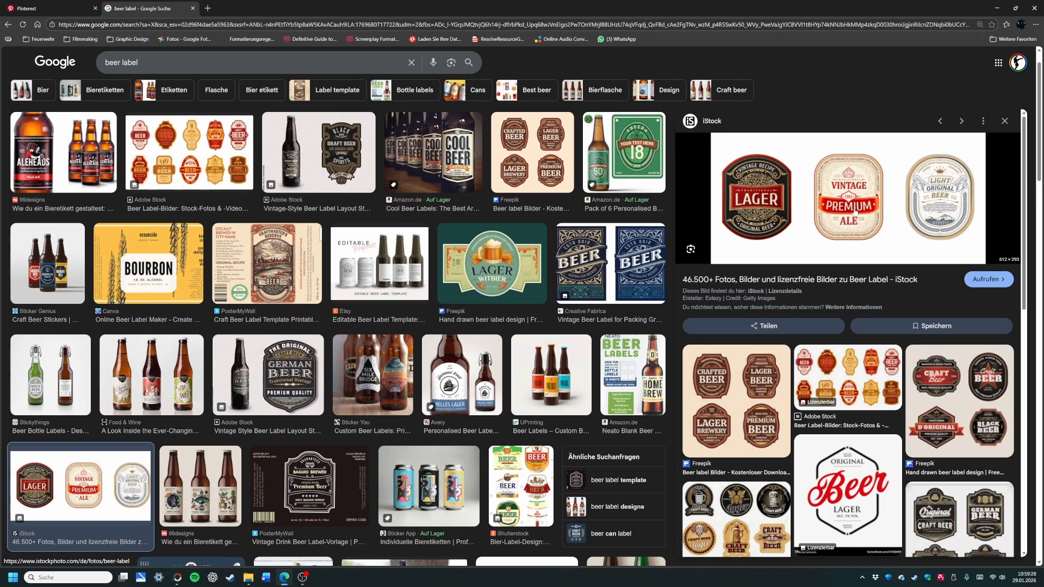
Step: Visit the three-label picture's source site, view the vintage label set's detail page, and close that site's tab
{"action": "left_click", "coordinate": [852, 190]}
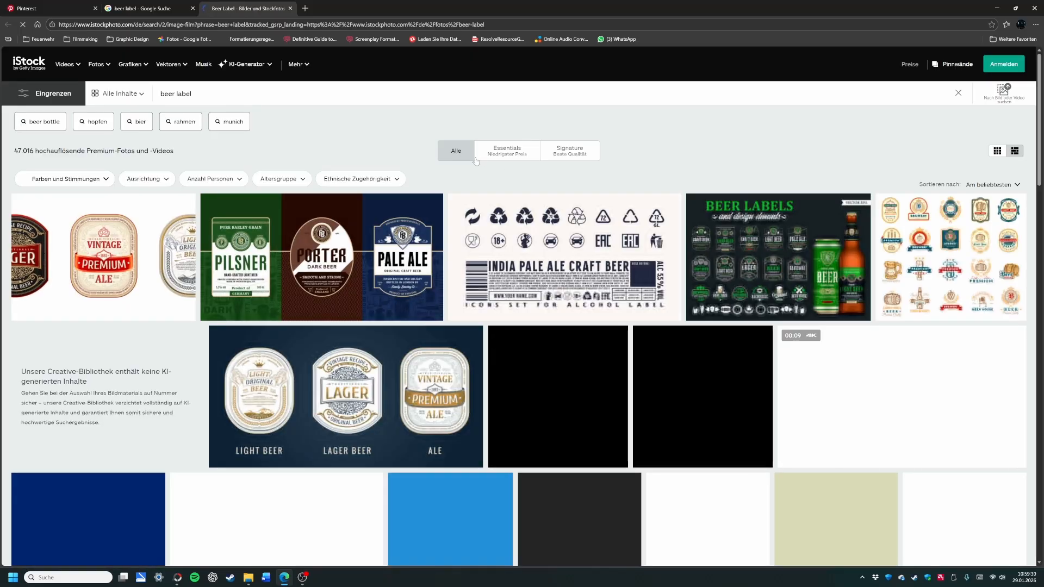
{"action": "left_click", "coordinate": [136, 252]}
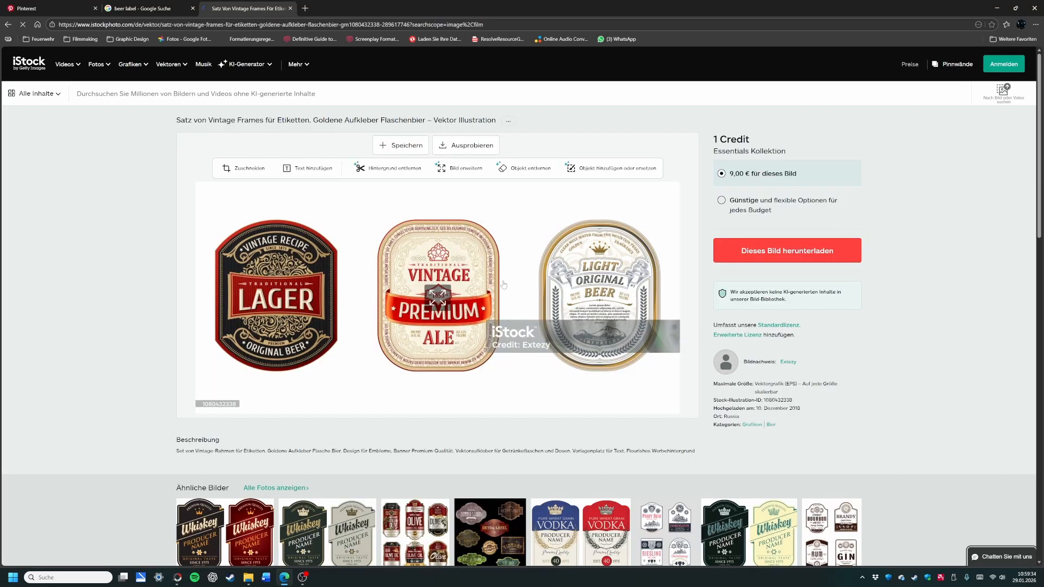
{"action": "left_click", "coordinate": [9, 25]}
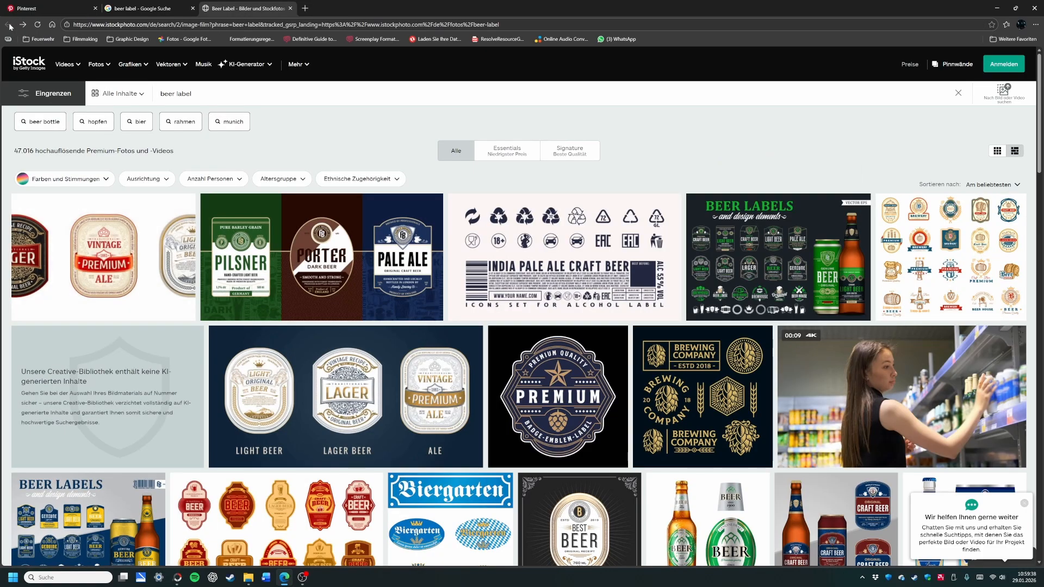
{"action": "left_click", "coordinate": [290, 9]}
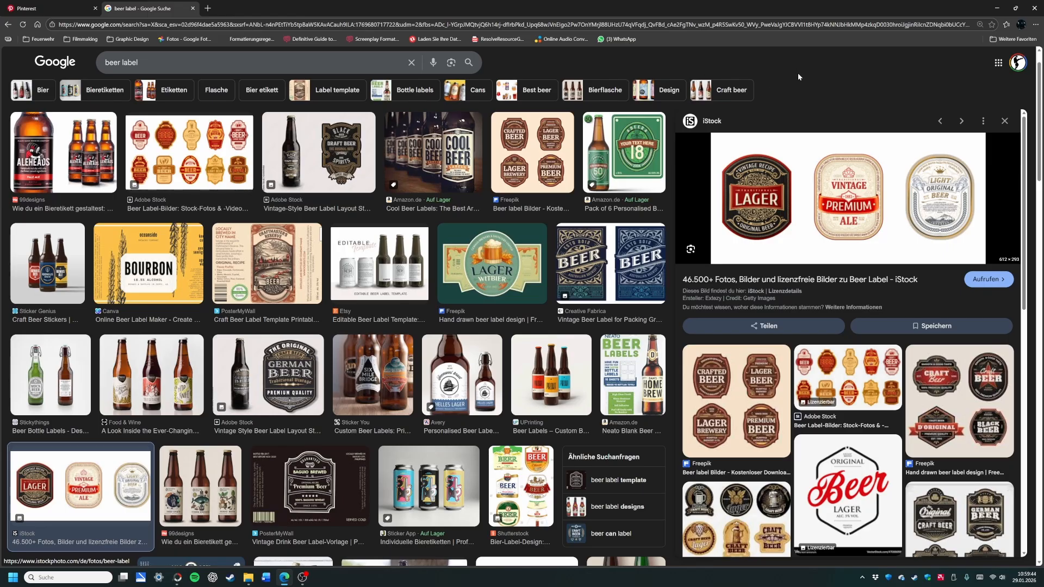
Step: Capture a screenshot of the enlarged three-label picture, check it in Snipping Tool and close it
{"action": "key", "text": "super+shift+s"}
{"action": "left_click_drag", "start_coordinate": [984, 134], "coordinate": [714, 258]}
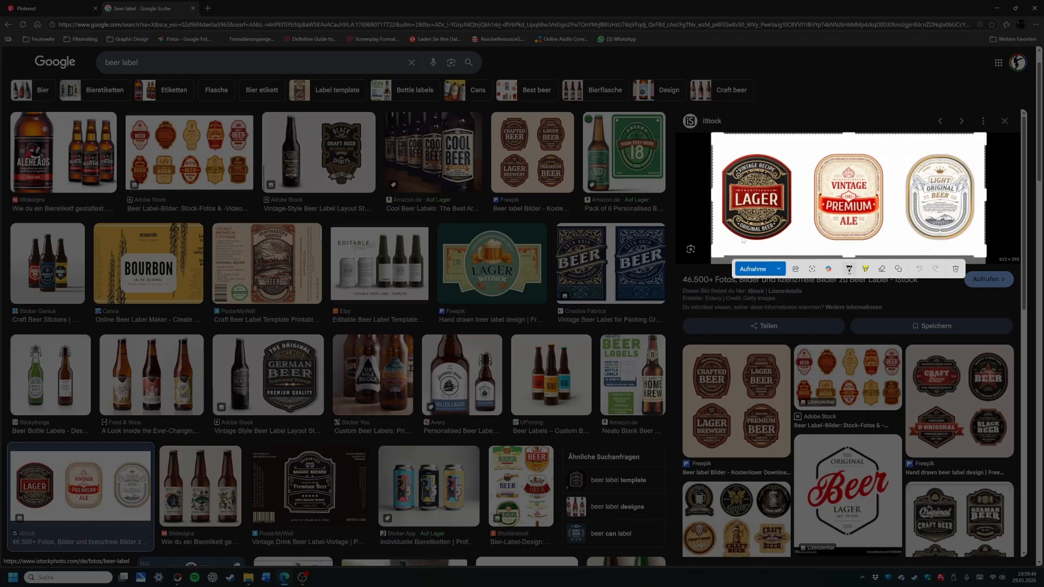
{"action": "left_click", "coordinate": [761, 268]}
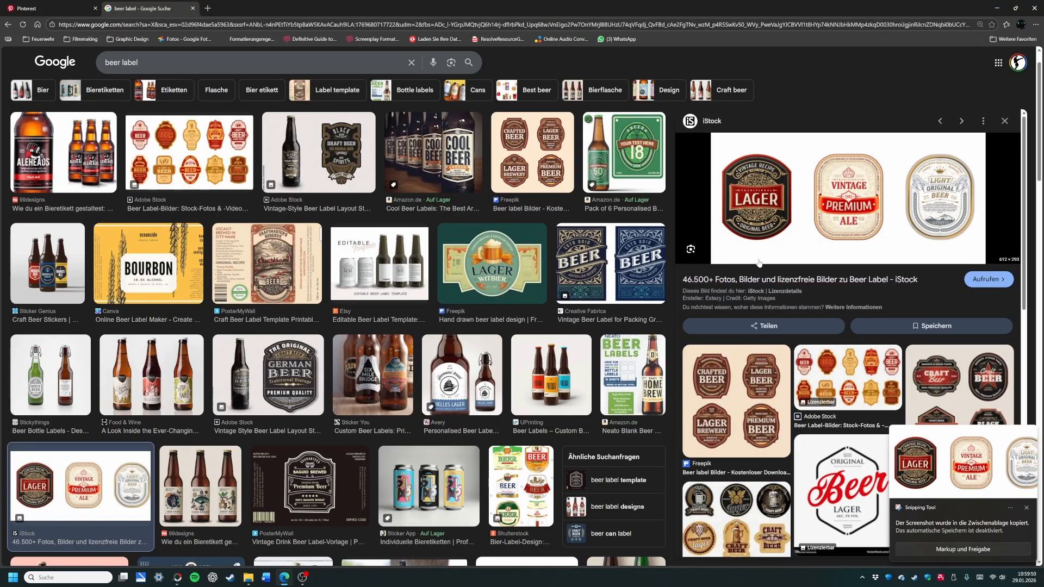
{"action": "left_click", "coordinate": [949, 526]}
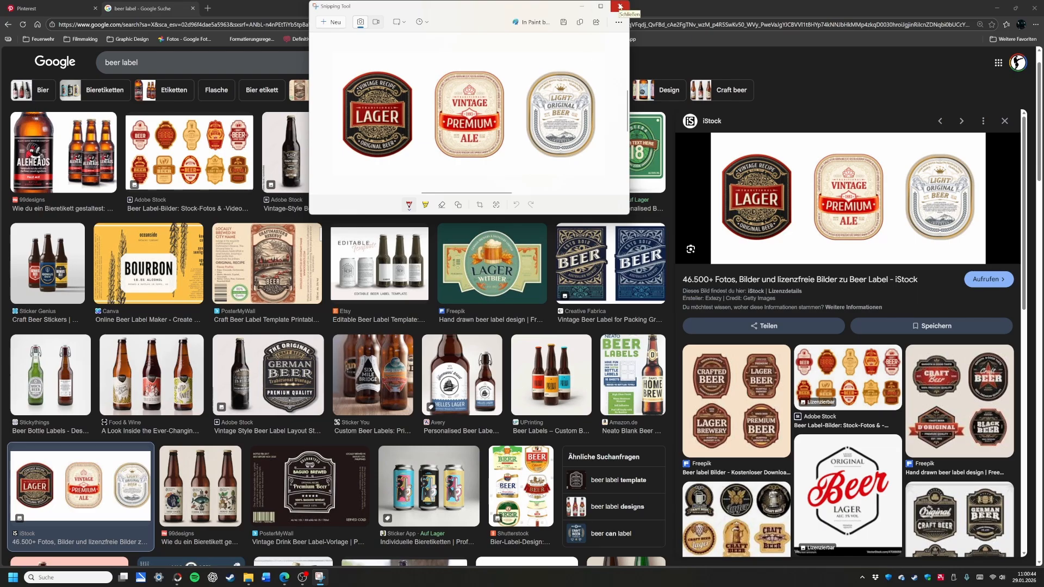
{"action": "left_click", "coordinate": [620, 6]}
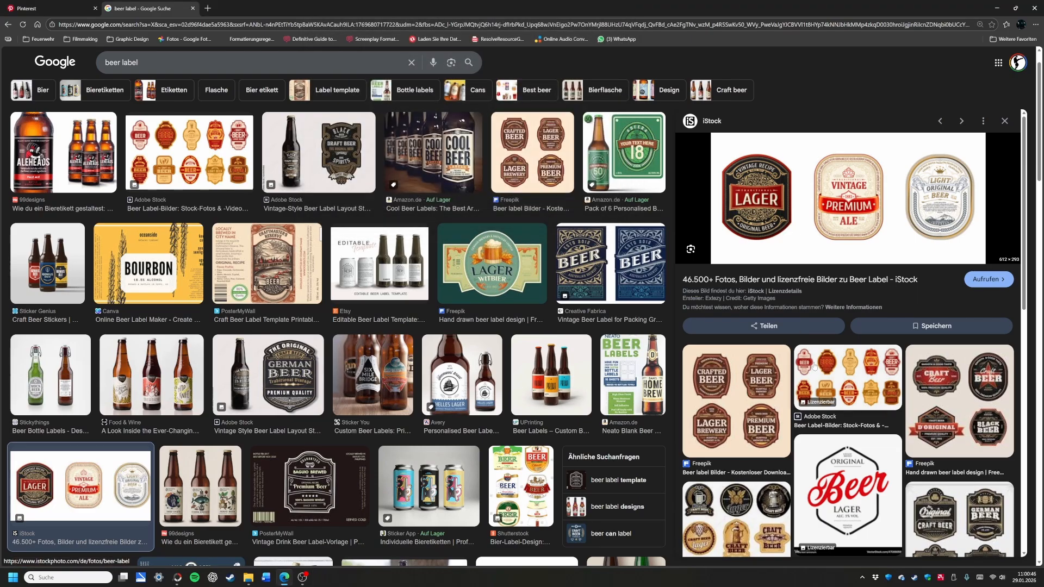
{"action": "scroll", "coordinate": [813, 381], "scroll_direction": "down", "scroll_amount": 2}
{"action": "scroll", "coordinate": [814, 381], "scroll_direction": "up", "scroll_amount": 2}
Step: Switch to PhotoScape X and create a new blank canvas with the 3840 x 2160 (4K UHD) preset
{"action": "left_click", "coordinate": [178, 577]}
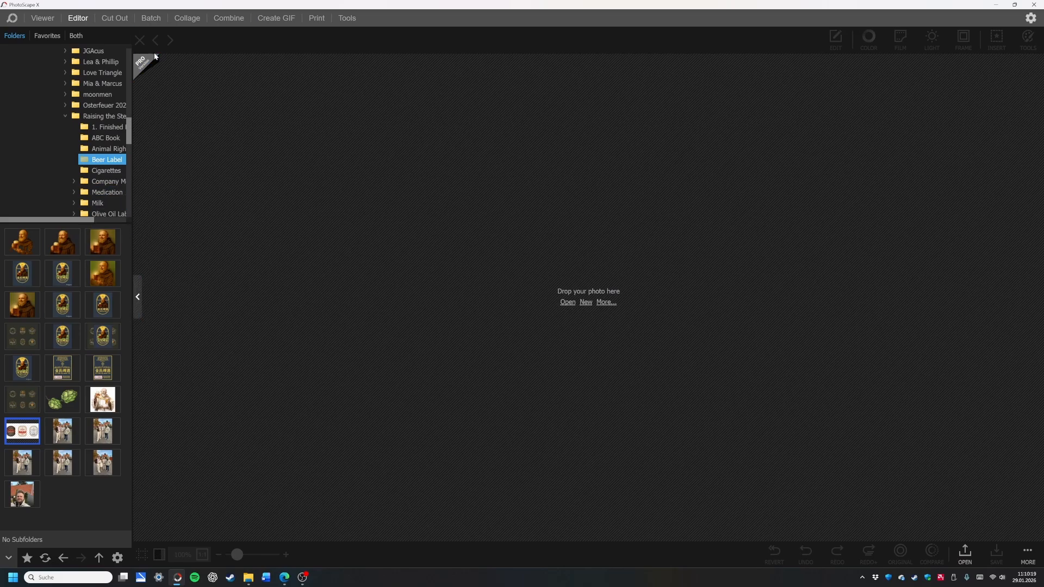
{"action": "left_click", "coordinate": [586, 303]}
{"action": "left_click", "coordinate": [581, 253]}
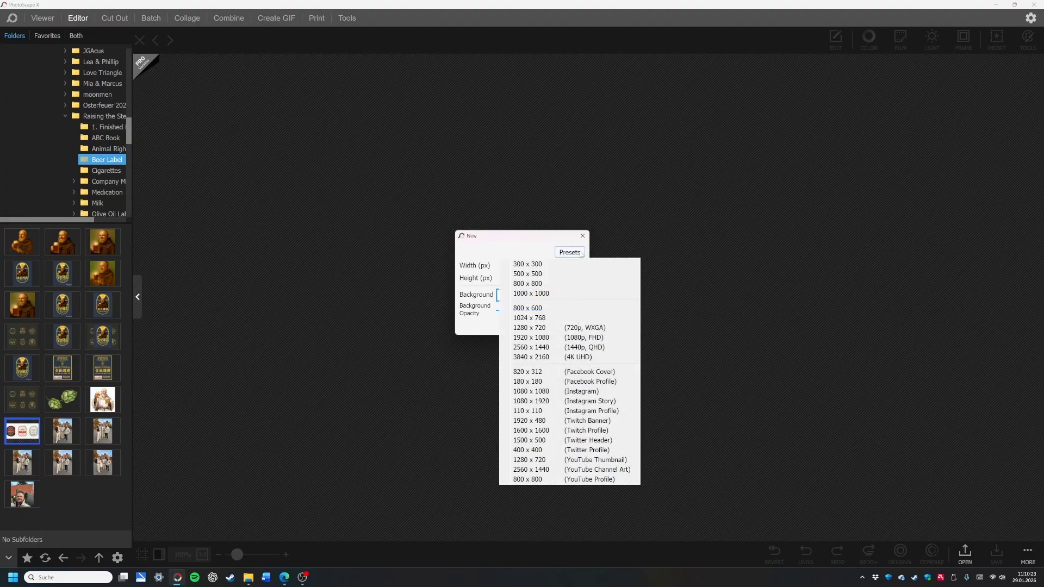
{"action": "left_click", "coordinate": [552, 357]}
{"action": "left_click", "coordinate": [545, 324]}
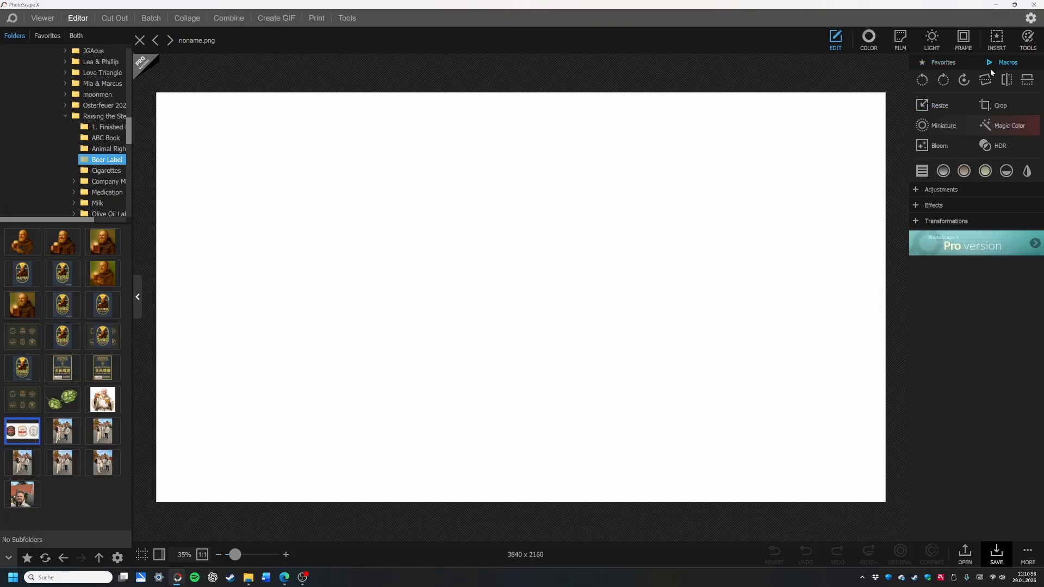
Step: Crop the blank canvas freely to about 1901 x 2159 px, consulting the saved three-label screenshot as a reference for the shape
{"action": "left_click", "coordinate": [994, 105]}
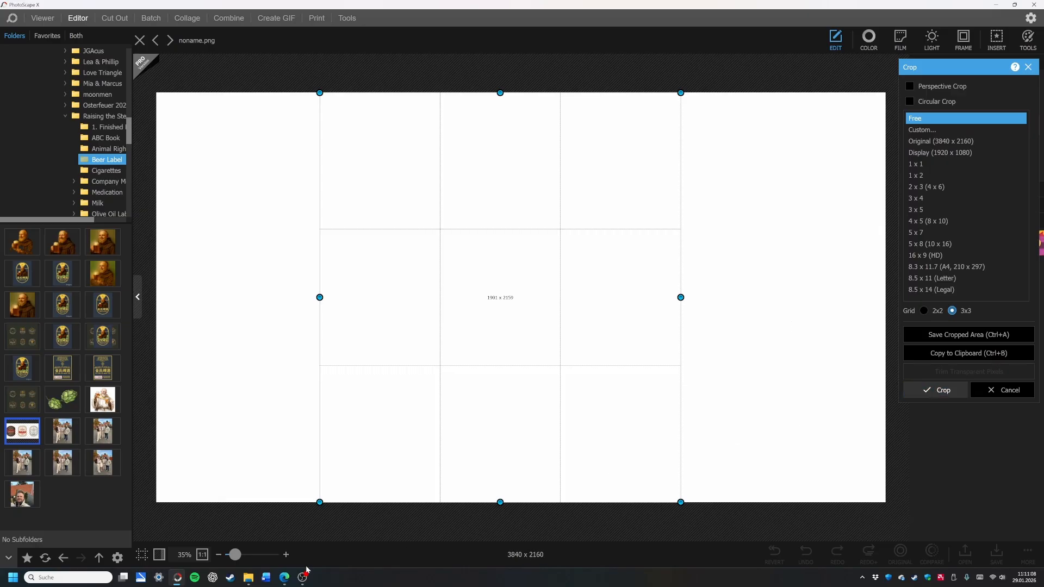
{"action": "left_click", "coordinate": [248, 578]}
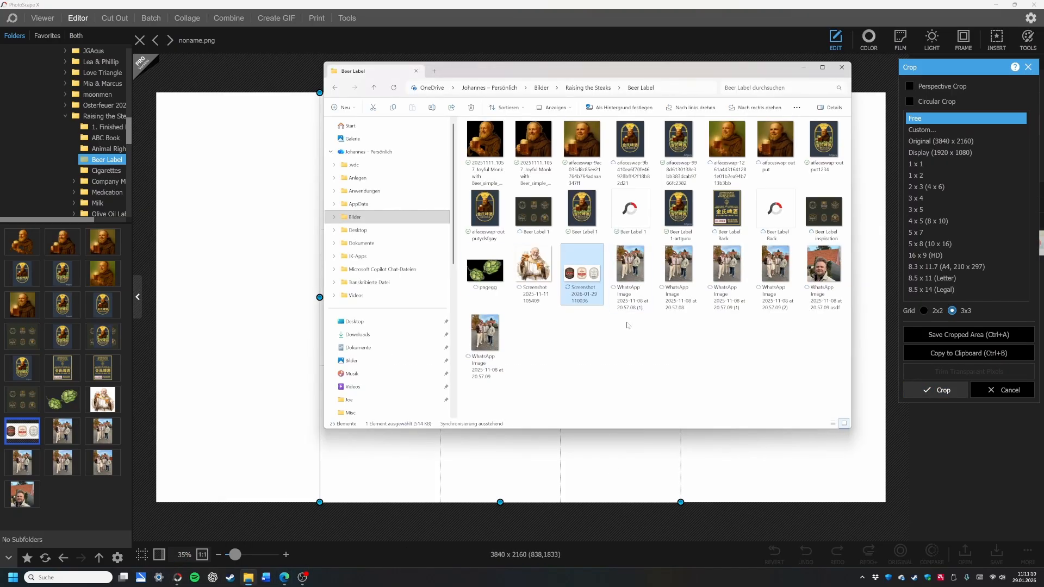
{"action": "double_click", "coordinate": [582, 274]}
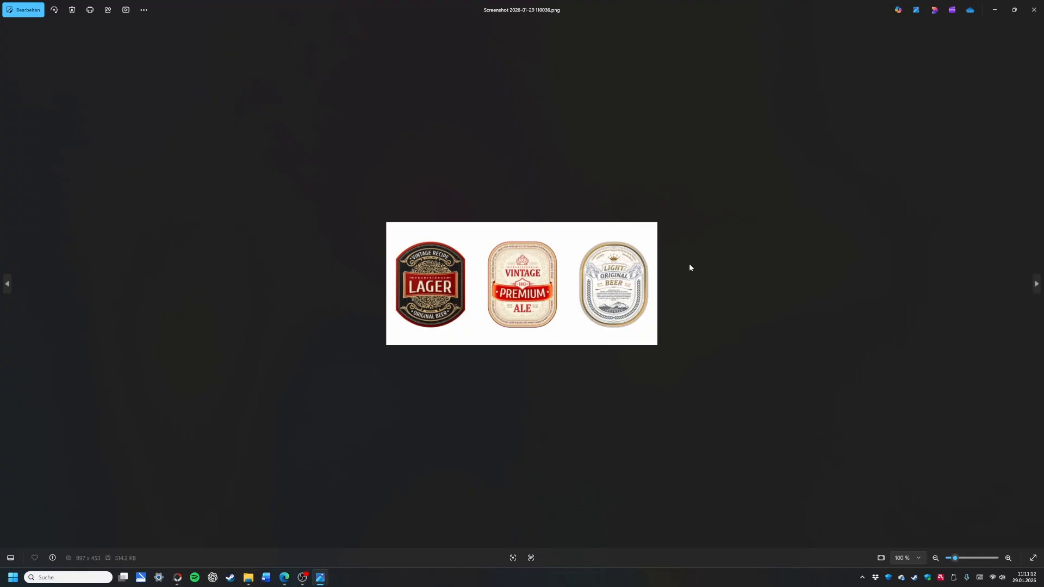
{"action": "scroll", "coordinate": [693, 280], "scroll_direction": "up", "scroll_amount": 3}
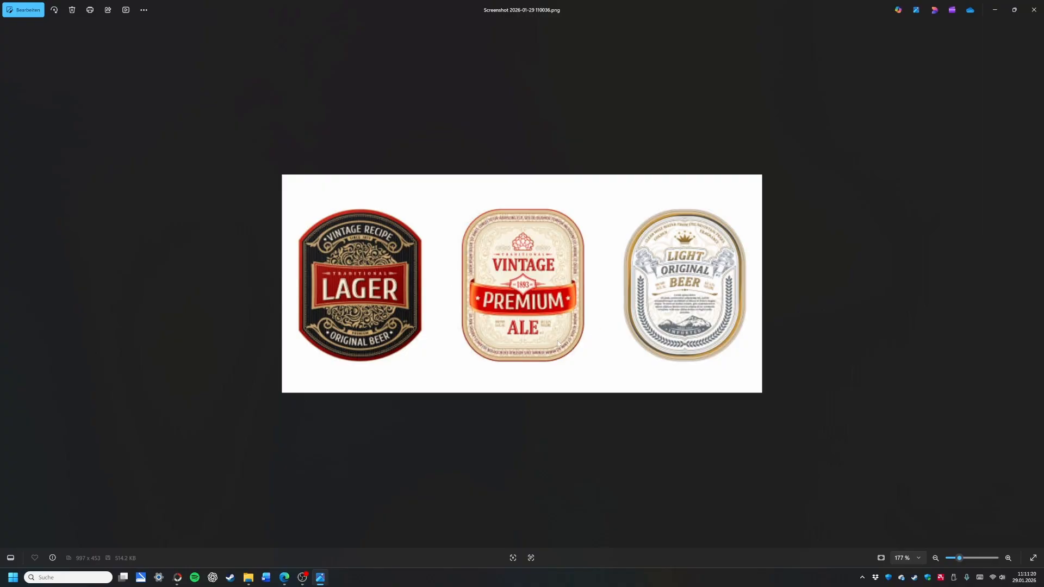
{"action": "left_click", "coordinate": [177, 578]}
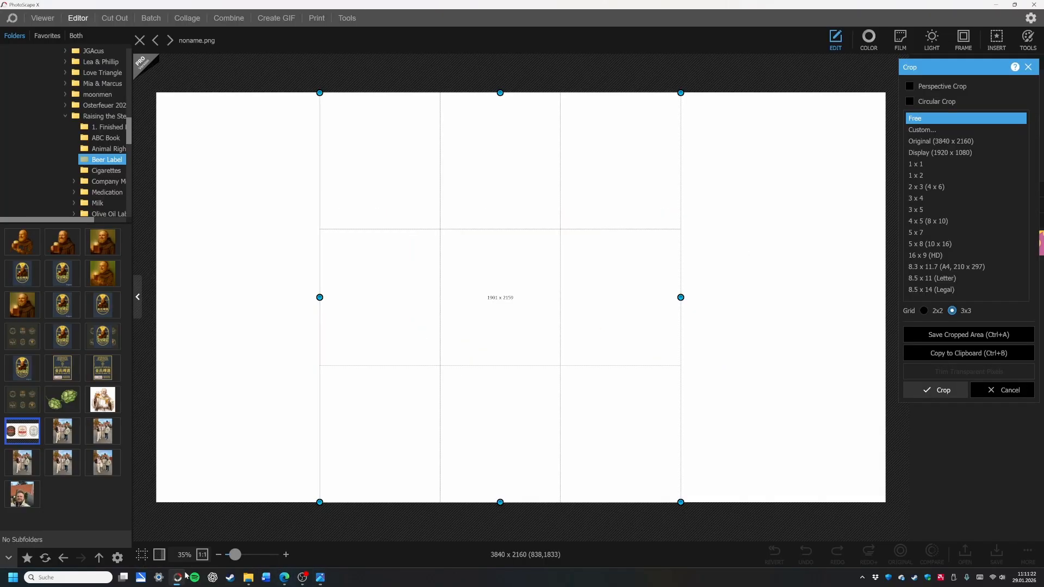
{"action": "left_click", "coordinate": [935, 387]}
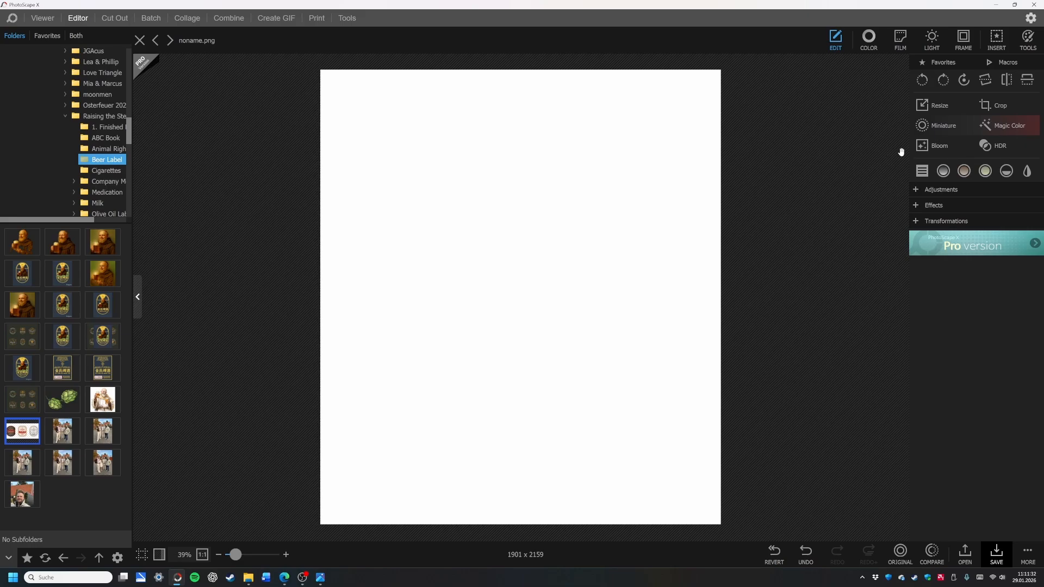
Step: Insert a filled rounded rectangle about 1697 x 1697 px covering most of the canvas, and turn off its outer glow
{"action": "left_click", "coordinate": [999, 43]}
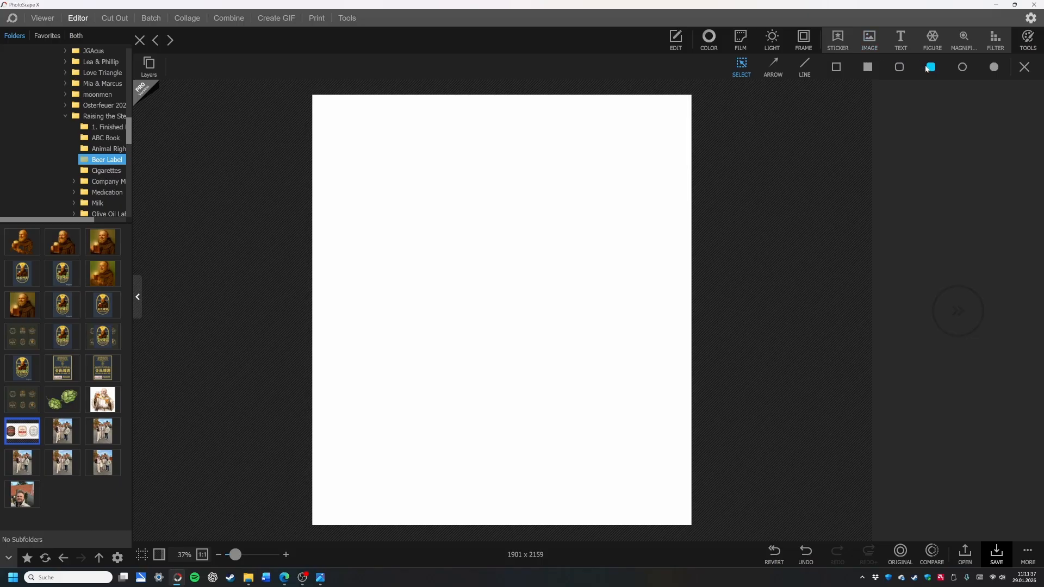
{"action": "left_click", "coordinate": [929, 68]}
{"action": "left_click_drag", "start_coordinate": [657, 164], "coordinate": [337, 486]}
{"action": "left_click_drag", "start_coordinate": [661, 151], "coordinate": [675, 146]}
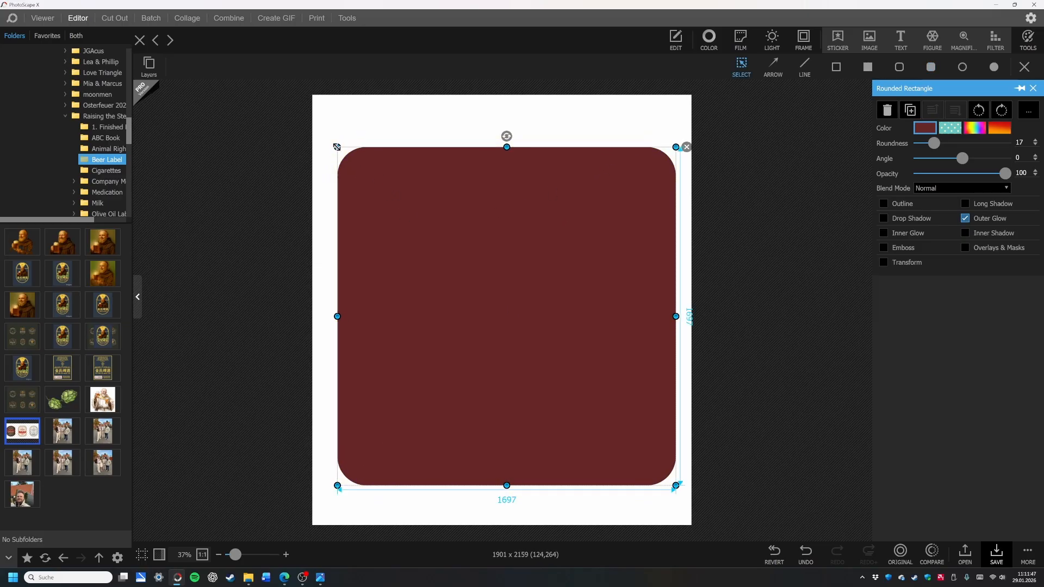
{"action": "left_click", "coordinate": [966, 218]}
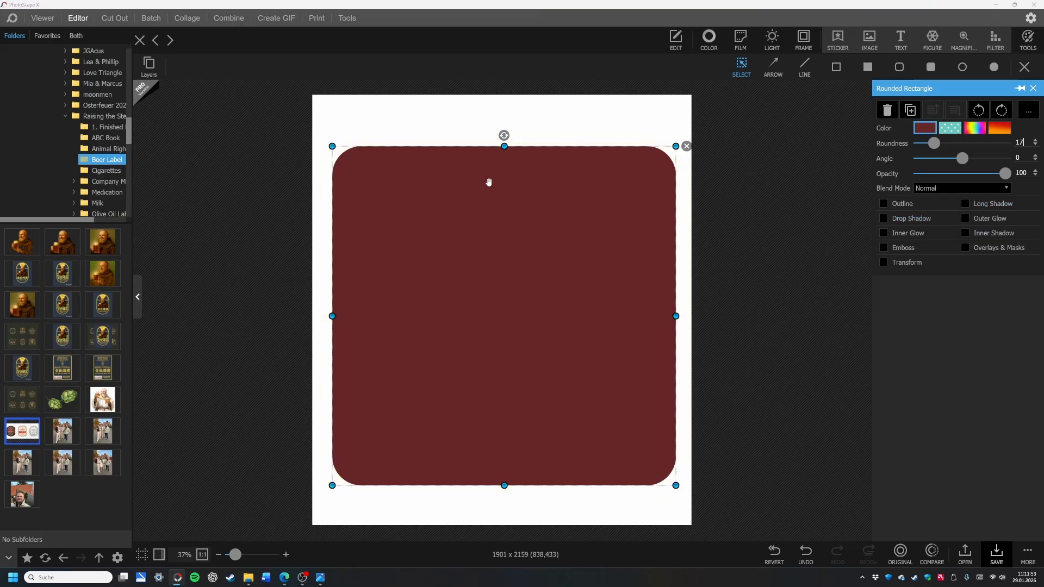
Step: Change the rounded rectangle's fill to solid cream, #fffdeacb
{"action": "left_click", "coordinate": [924, 130]}
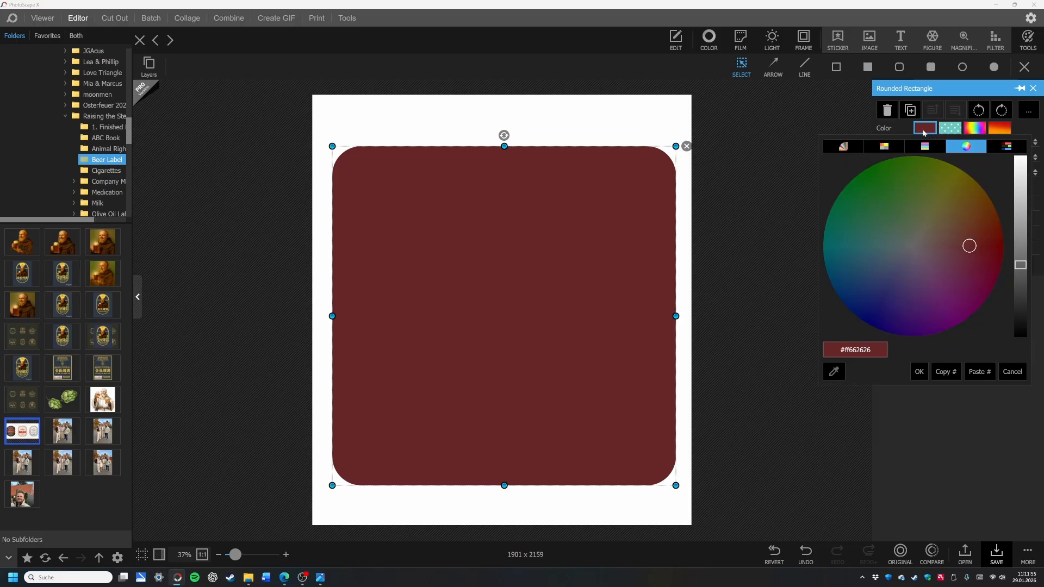
{"action": "left_click", "coordinate": [832, 149]}
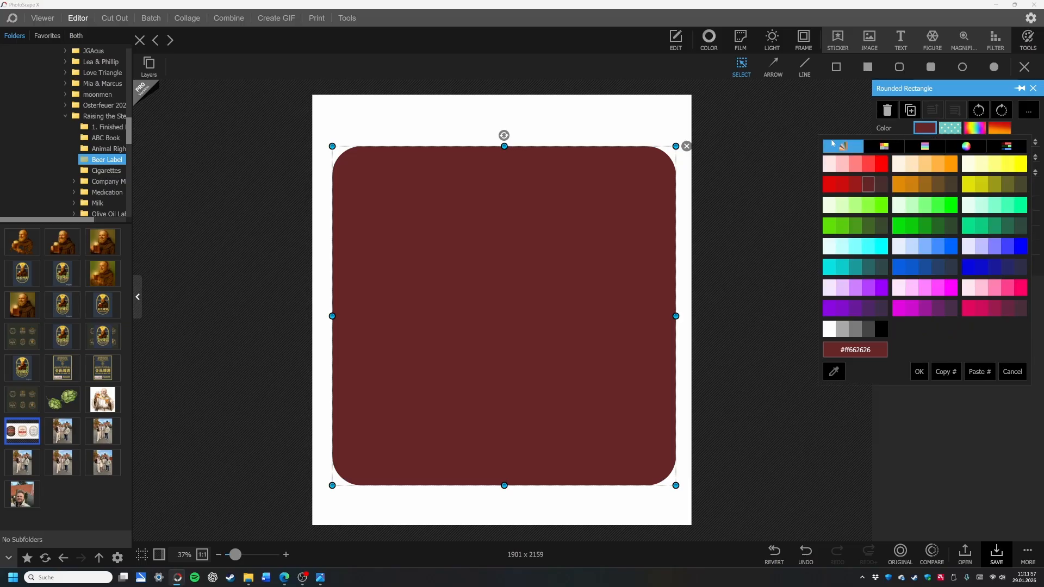
{"action": "left_click", "coordinate": [881, 163]}
{"action": "left_click", "coordinate": [899, 164]}
{"action": "left_click", "coordinate": [885, 148]}
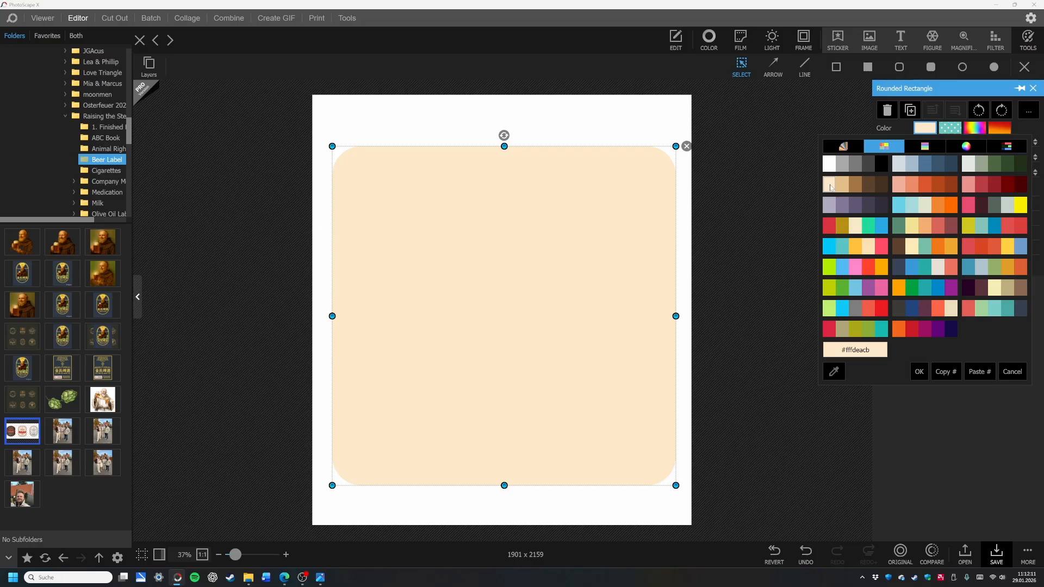
{"action": "left_click", "coordinate": [833, 187]}
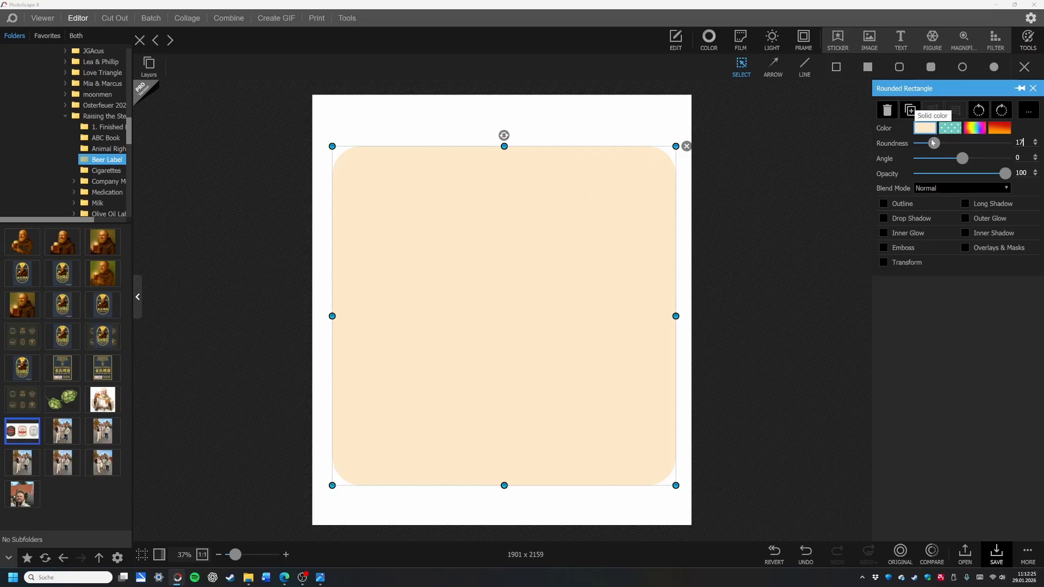
Step: Set the cream rectangle's roundness to 60, comparing its corners with the saved screenshot of the three reference labels
{"action": "left_click_drag", "start_coordinate": [933, 142], "coordinate": [961, 146]}
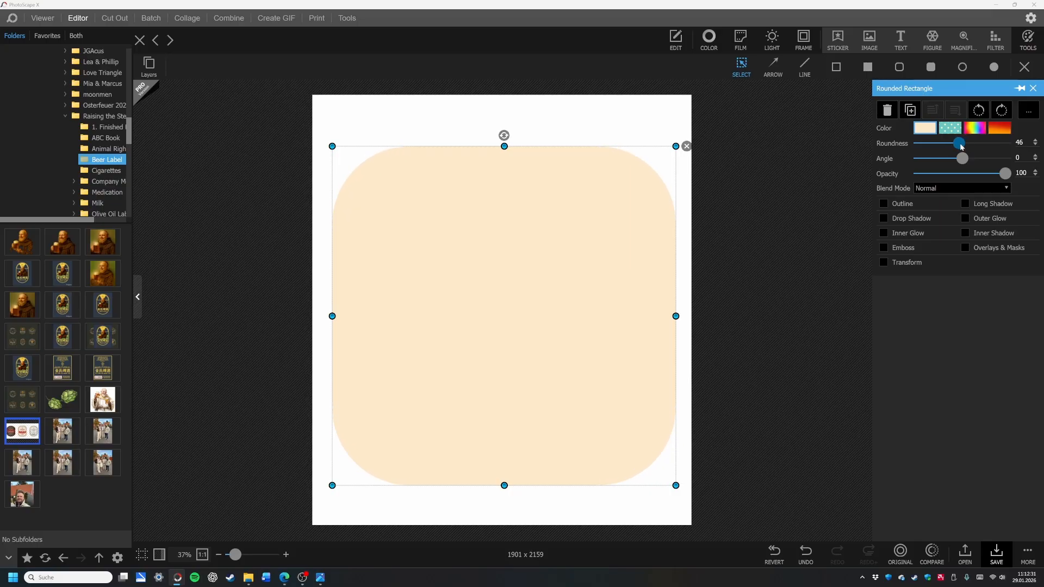
{"action": "left_click_drag", "start_coordinate": [962, 146], "coordinate": [964, 145]}
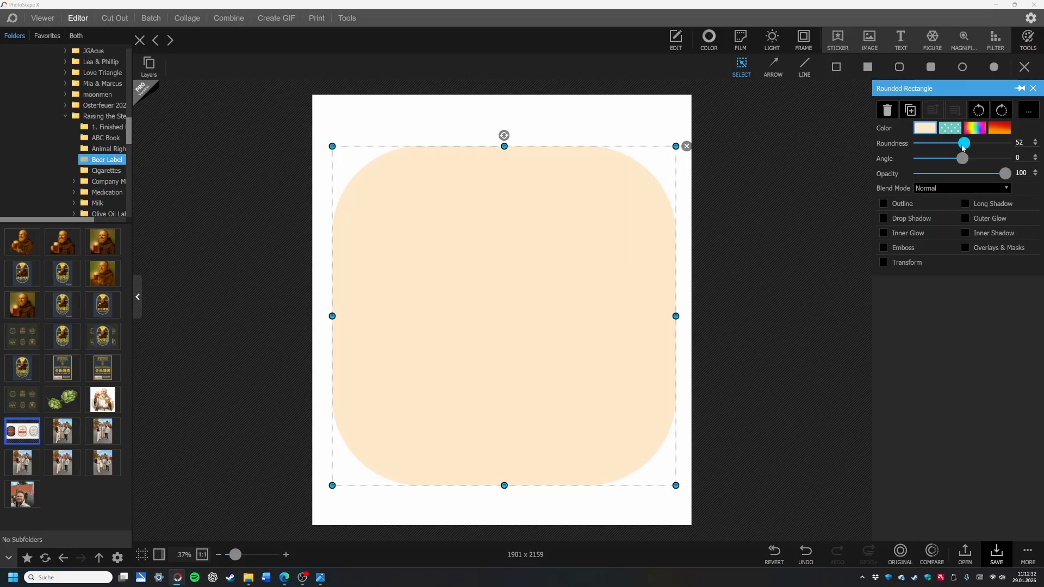
{"action": "left_click", "coordinate": [323, 579]}
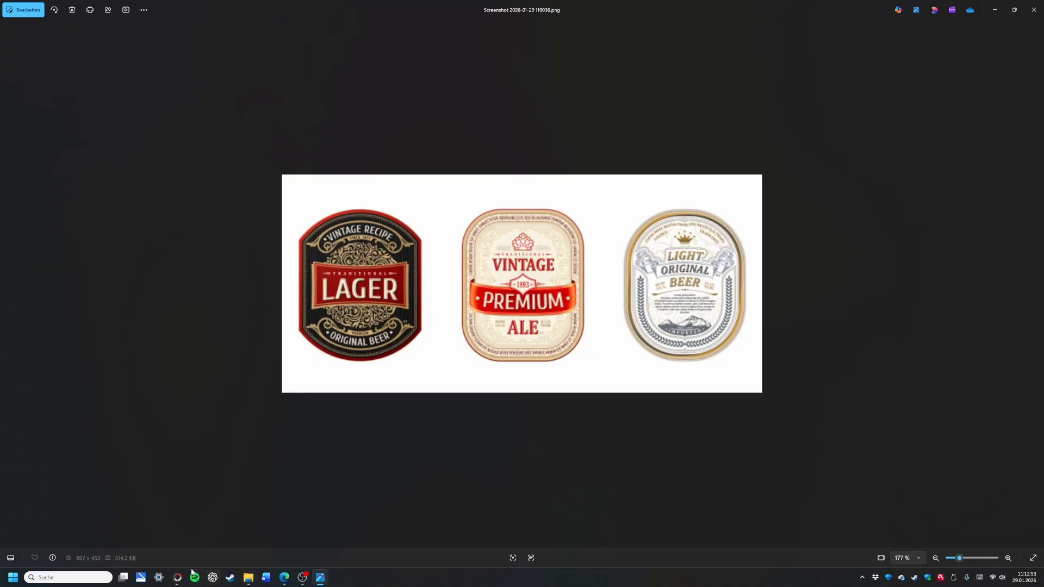
{"action": "left_click", "coordinate": [178, 577]}
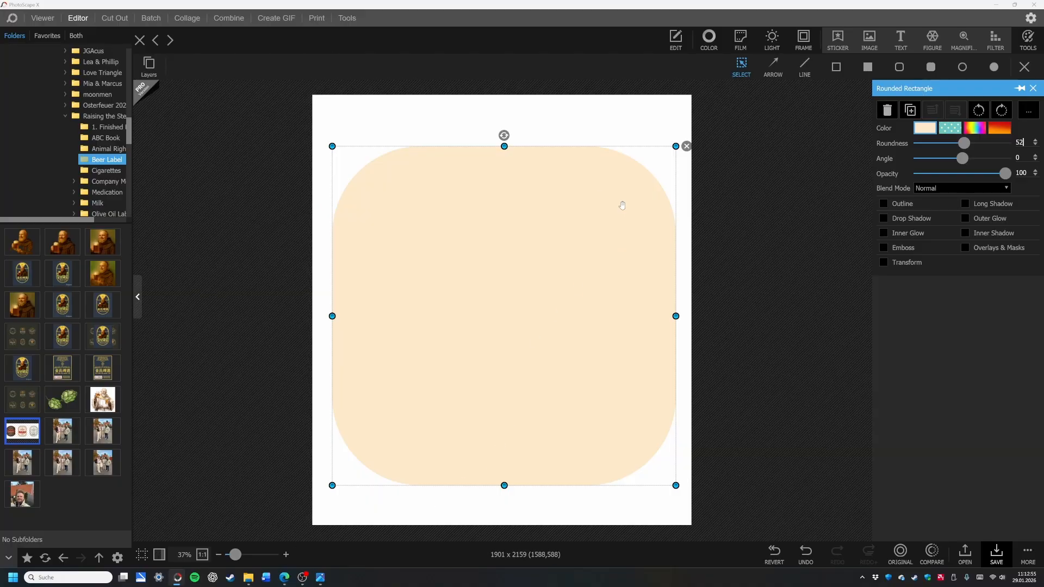
{"action": "left_click_drag", "start_coordinate": [962, 146], "coordinate": [976, 144]}
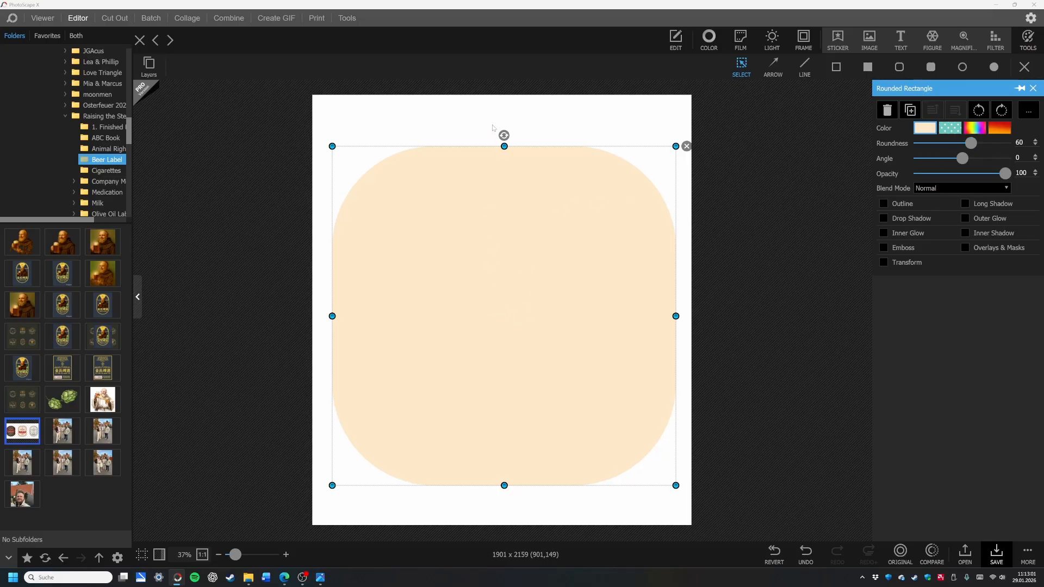
Step: Stretch the cream rectangle vertically into an upright label shape, mostly upward, leaving a small margin above and a larger one below
{"action": "left_click_drag", "start_coordinate": [504, 146], "coordinate": [504, 116]}
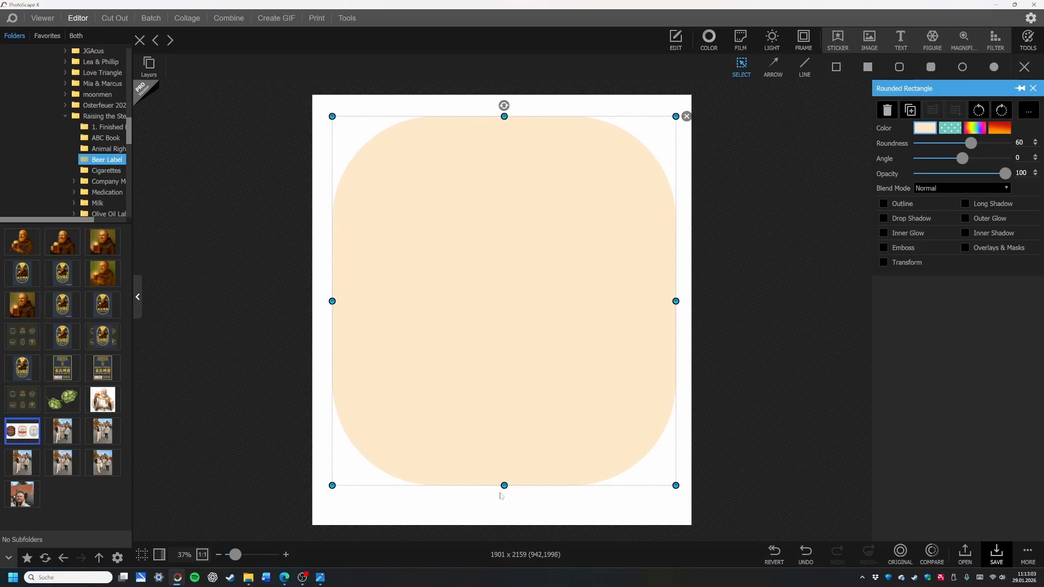
{"action": "left_click_drag", "start_coordinate": [504, 486], "coordinate": [505, 499]}
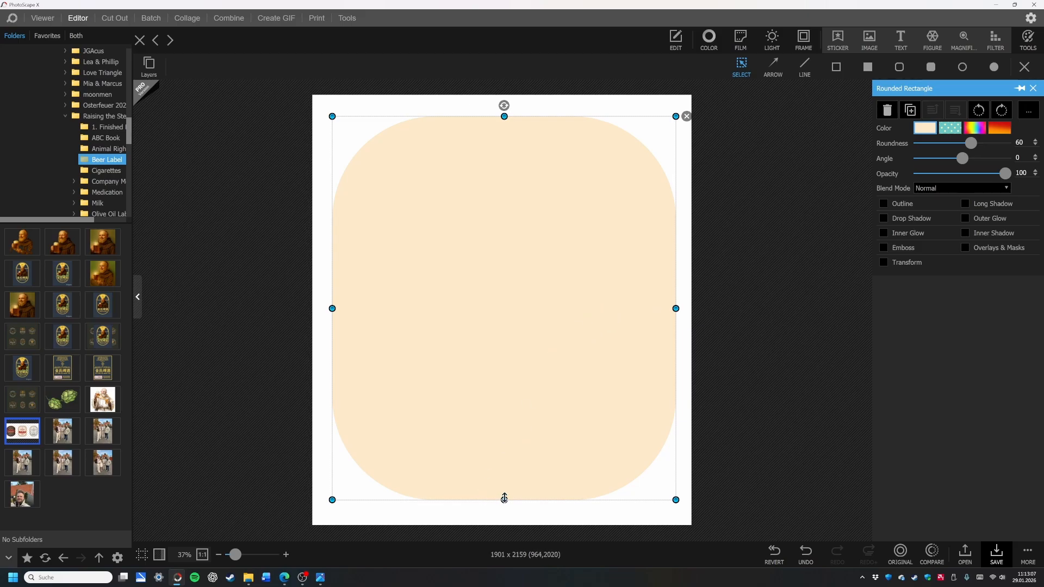
{"action": "left_click_drag", "start_coordinate": [504, 499], "coordinate": [504, 489]}
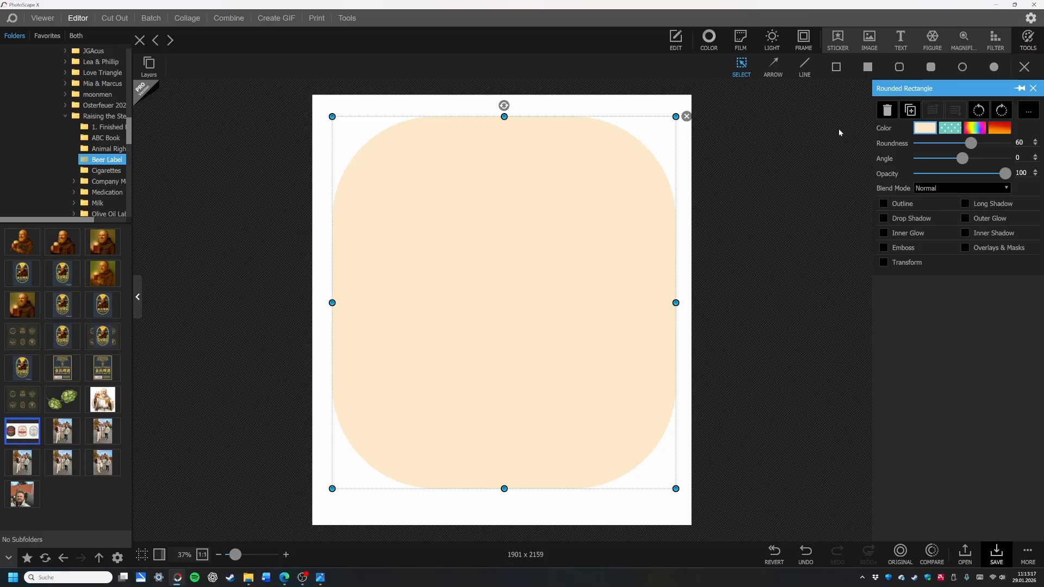
Step: Turn on an outline for the cream rectangle in orange-red with a thickness of 13
{"action": "left_click", "coordinate": [883, 204]}
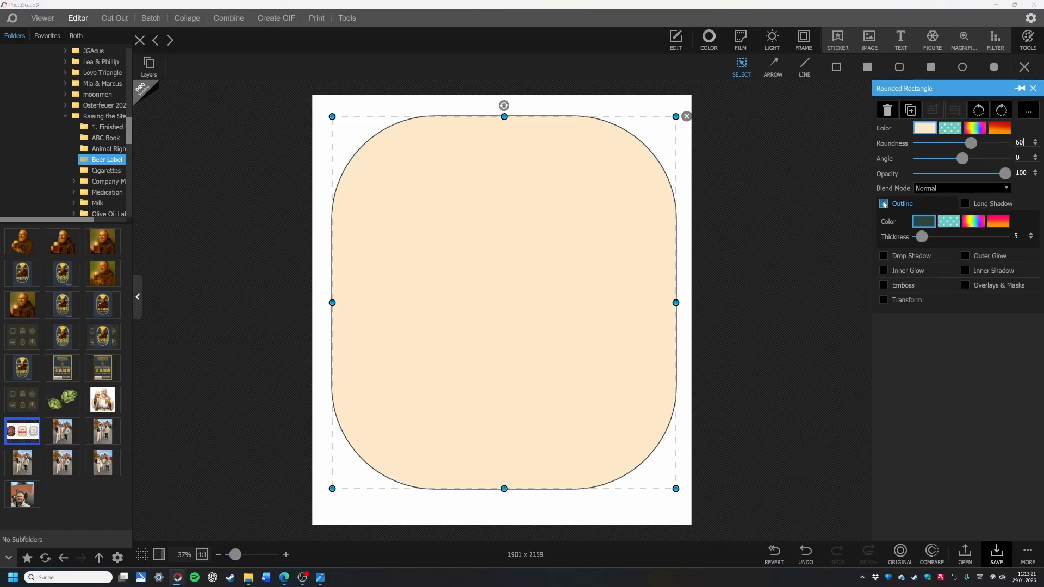
{"action": "left_click", "coordinate": [934, 223]}
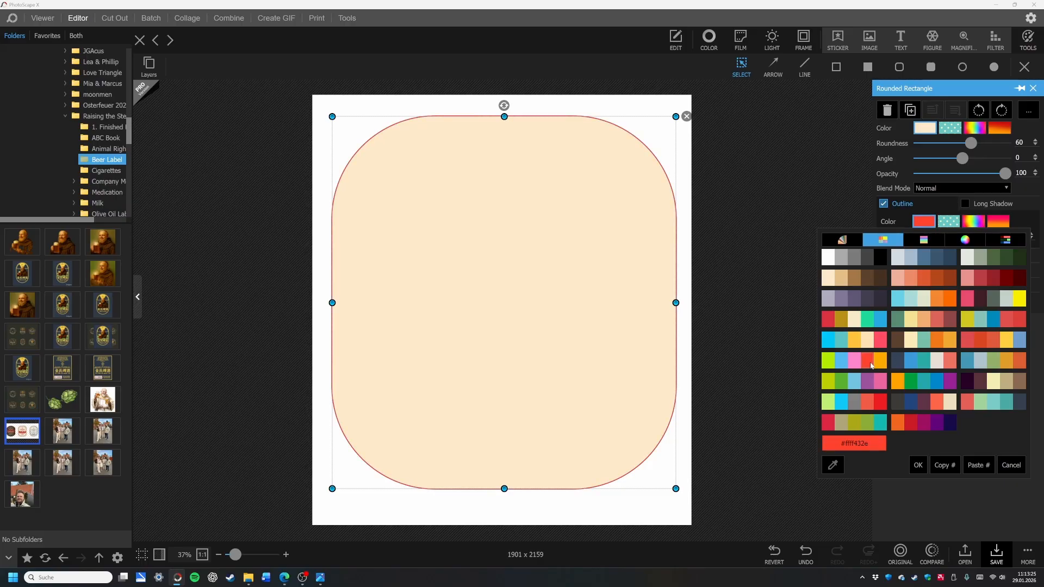
{"action": "left_click", "coordinate": [924, 282]}
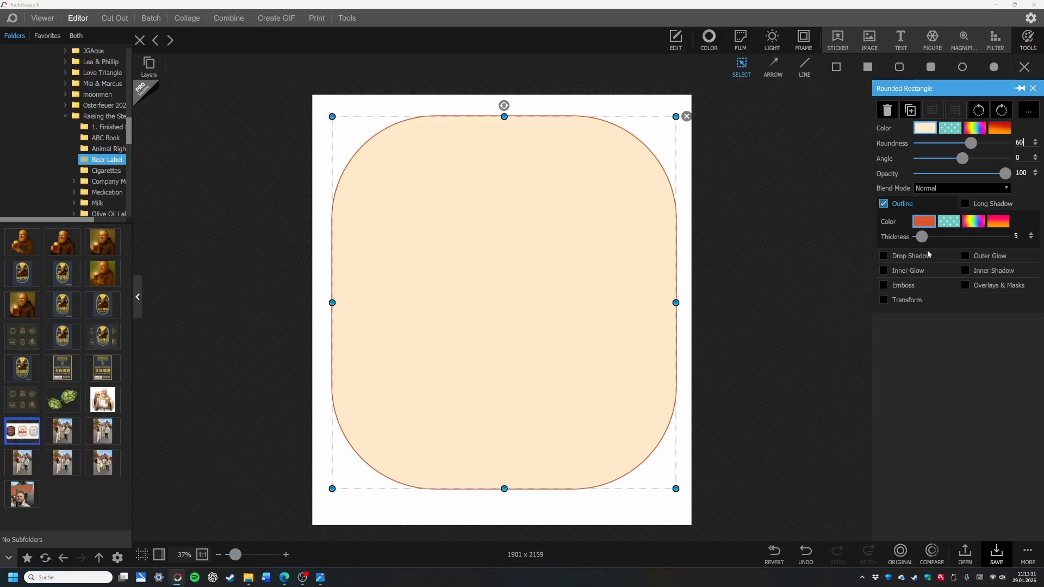
{"action": "left_click", "coordinate": [1030, 236]}
{"action": "left_click", "coordinate": [1031, 235]}
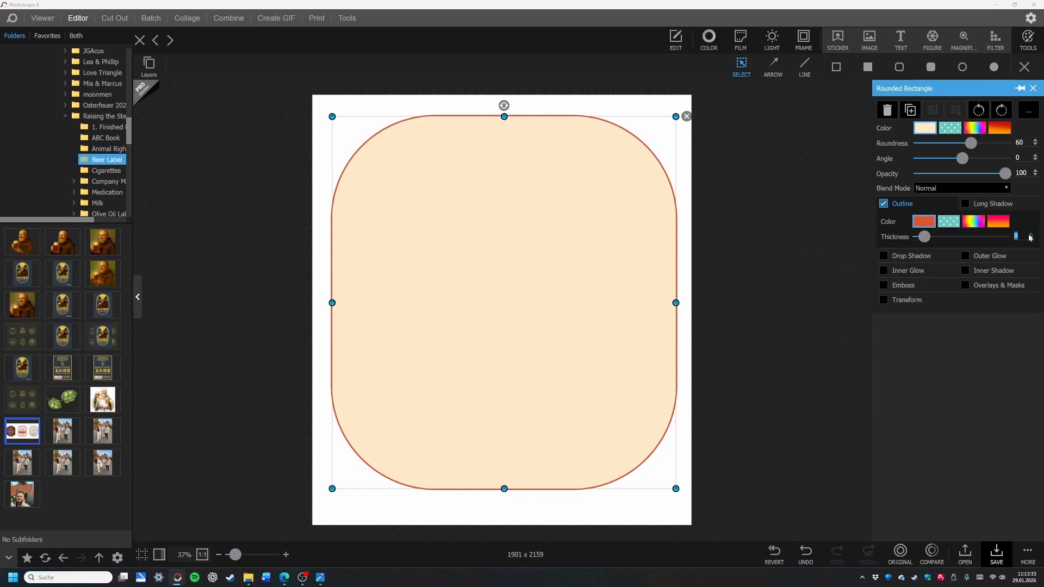
{"action": "left_click", "coordinate": [1030, 236]}
{"action": "left_click", "coordinate": [1030, 236]}
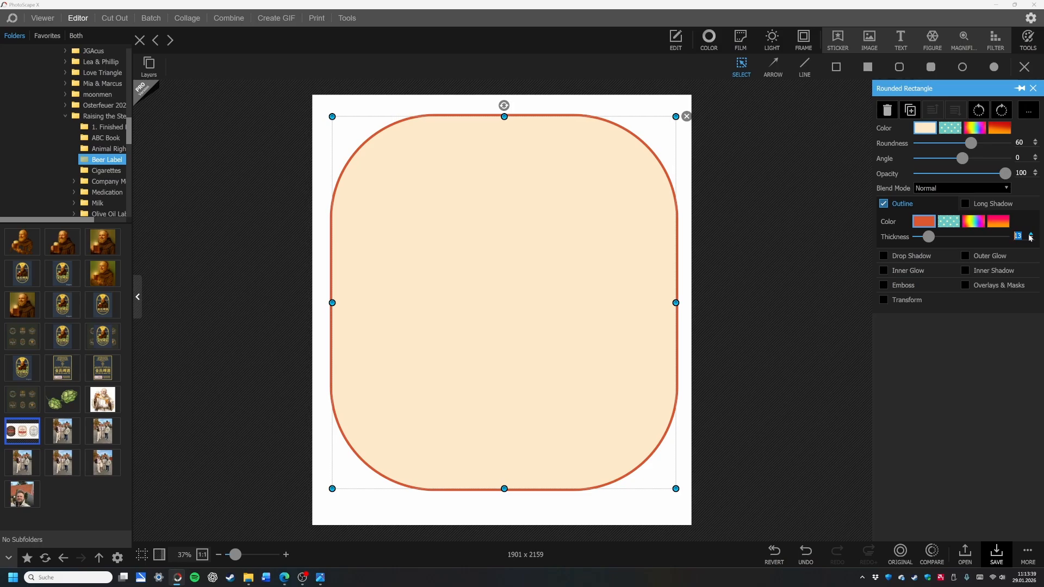
Step: Recolour the cream rectangle's outline dark red, trying a lighter red swatch first
{"action": "left_click", "coordinate": [931, 225]}
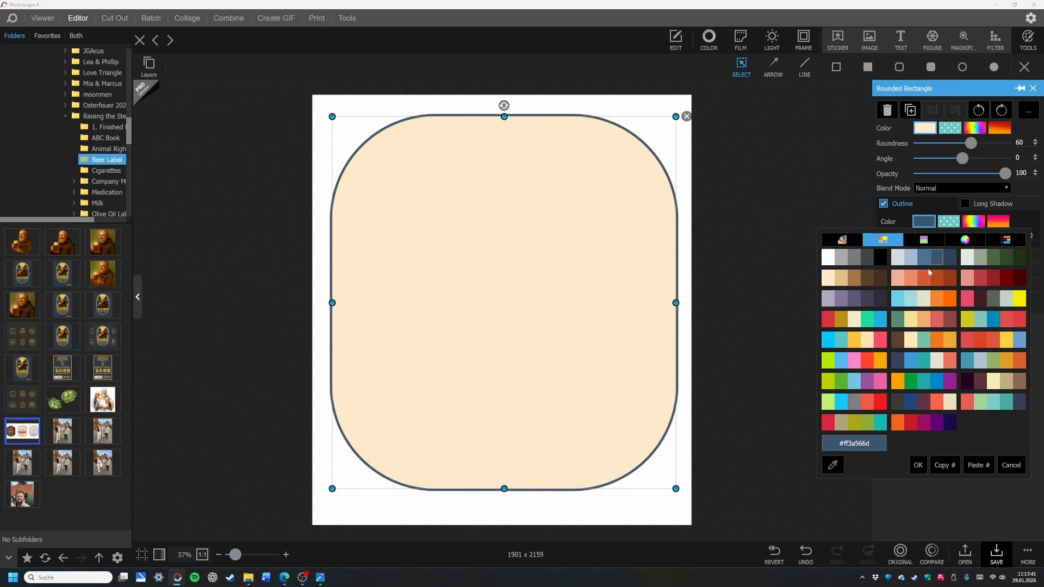
{"action": "left_click", "coordinate": [978, 278]}
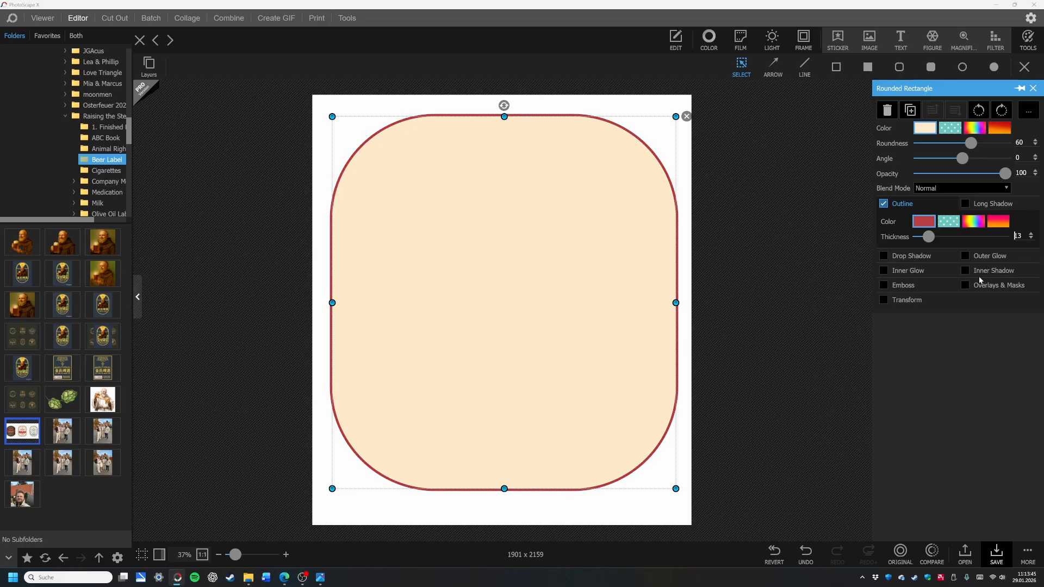
{"action": "left_click", "coordinate": [926, 223]}
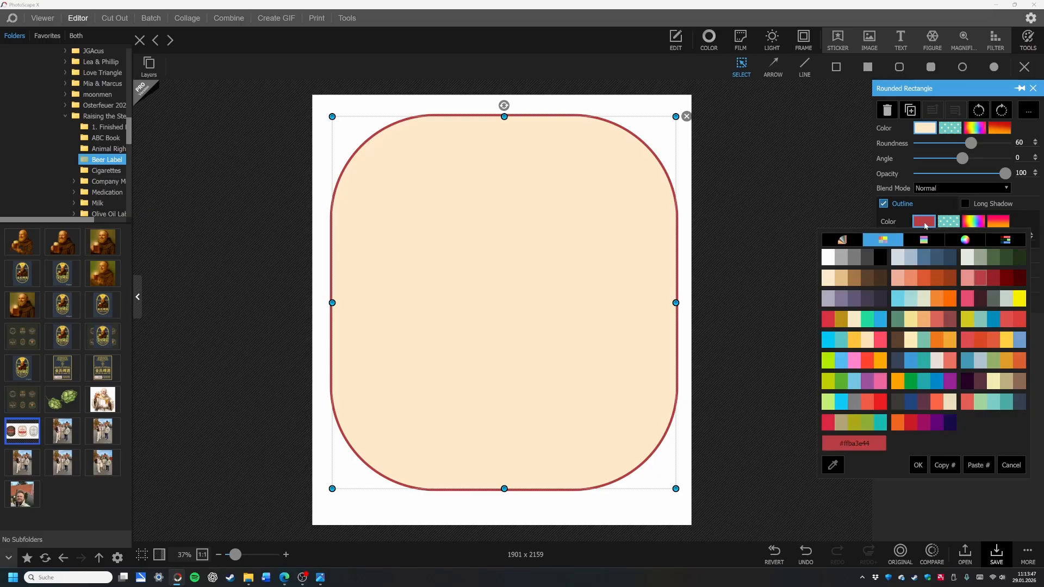
{"action": "left_click", "coordinate": [994, 277]}
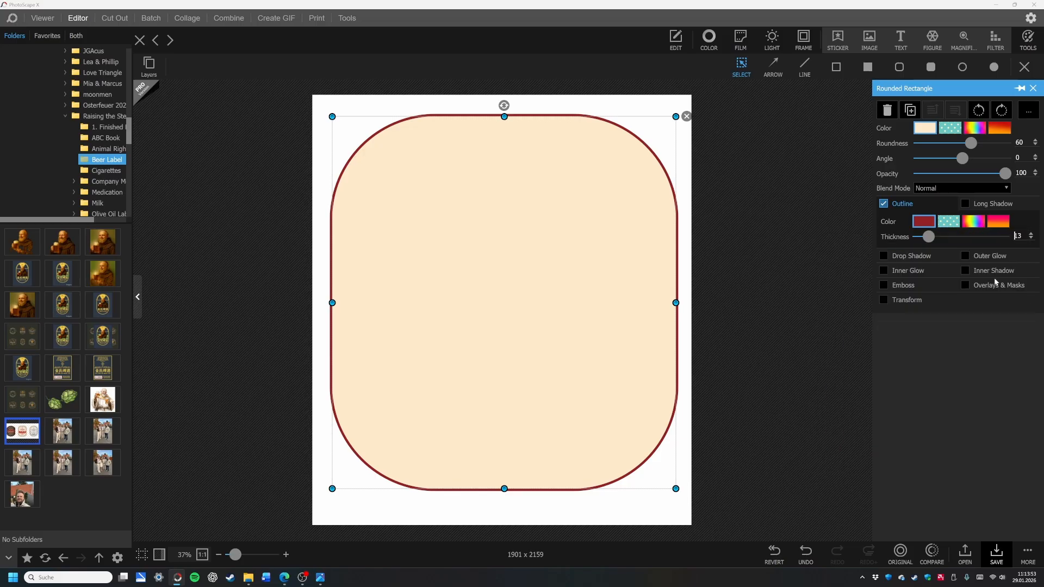
Step: Increase the dark red outline's thickness to 20
{"action": "left_click", "coordinate": [1032, 234]}
{"action": "left_click", "coordinate": [1032, 234]}
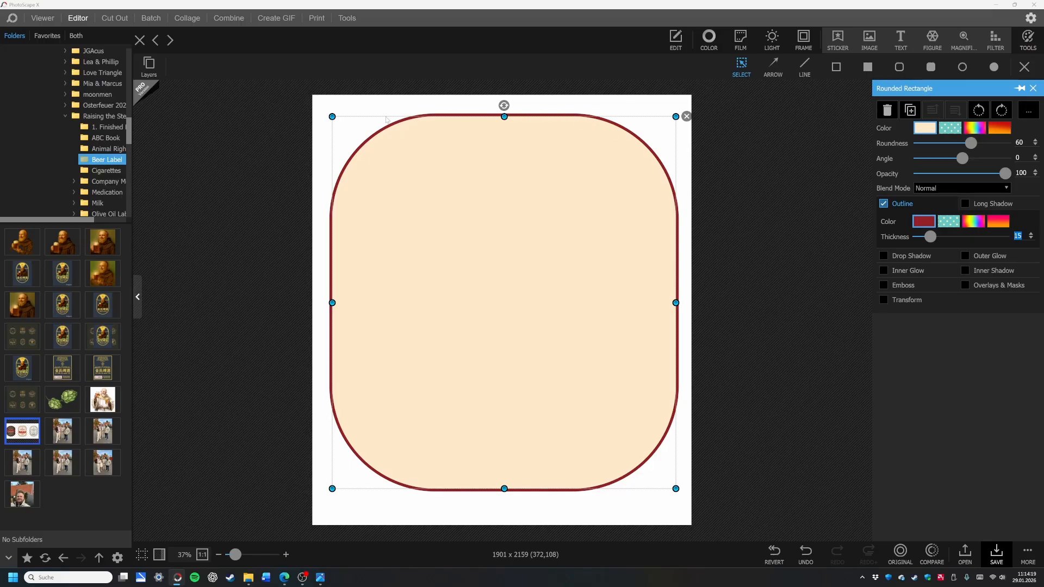
{"action": "left_click", "coordinate": [1031, 234]}
{"action": "left_click", "coordinate": [1031, 234]}
{"action": "left_click", "coordinate": [1031, 235]}
{"action": "left_click", "coordinate": [1031, 235]}
{"action": "left_click", "coordinate": [1031, 235]}
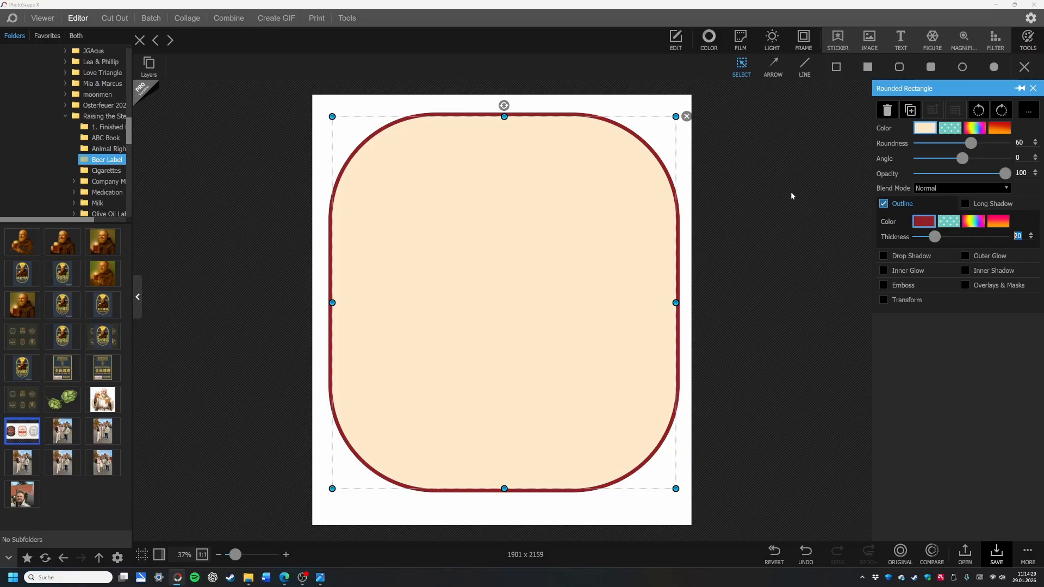
{"action": "left_click", "coordinate": [898, 71]}
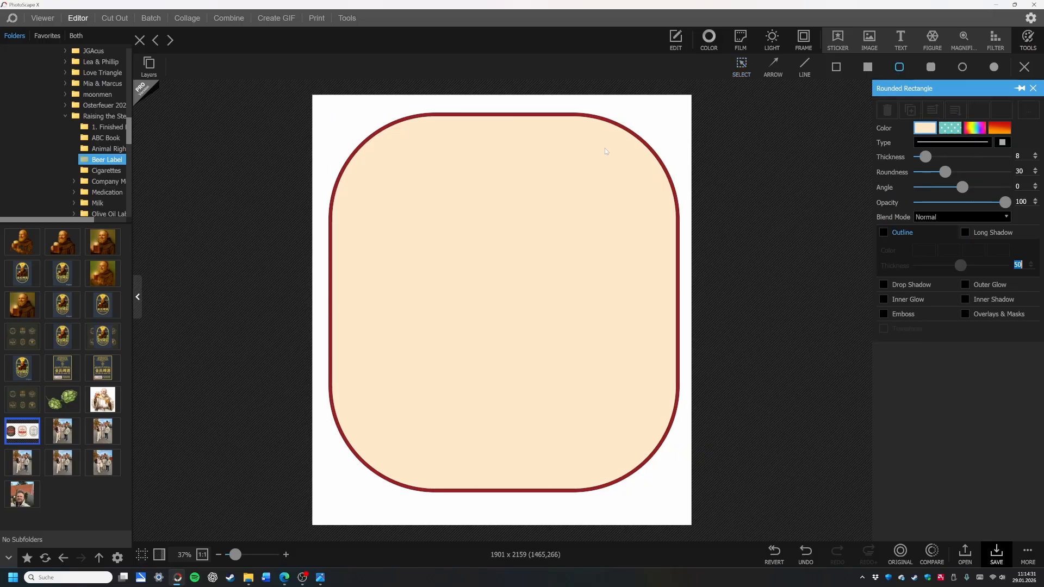
{"action": "left_click_drag", "start_coordinate": [556, 181], "coordinate": [424, 289]}
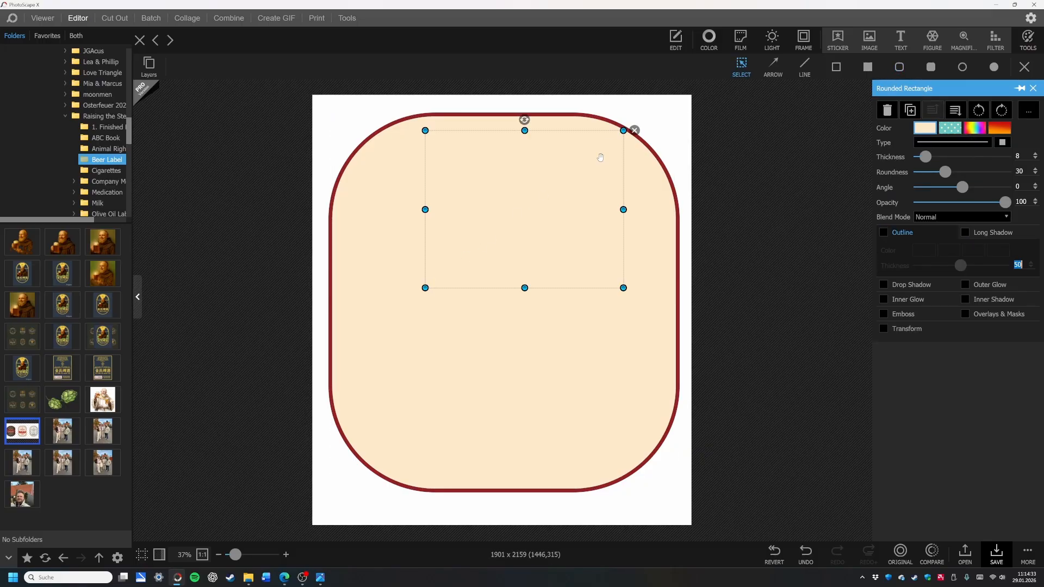
{"action": "left_click", "coordinate": [634, 130]}
Step: Draw an unfilled rounded rectangle in solid dark brown #ff5c422d, roughly centred inside the dark red outline
{"action": "left_click", "coordinate": [930, 67]}
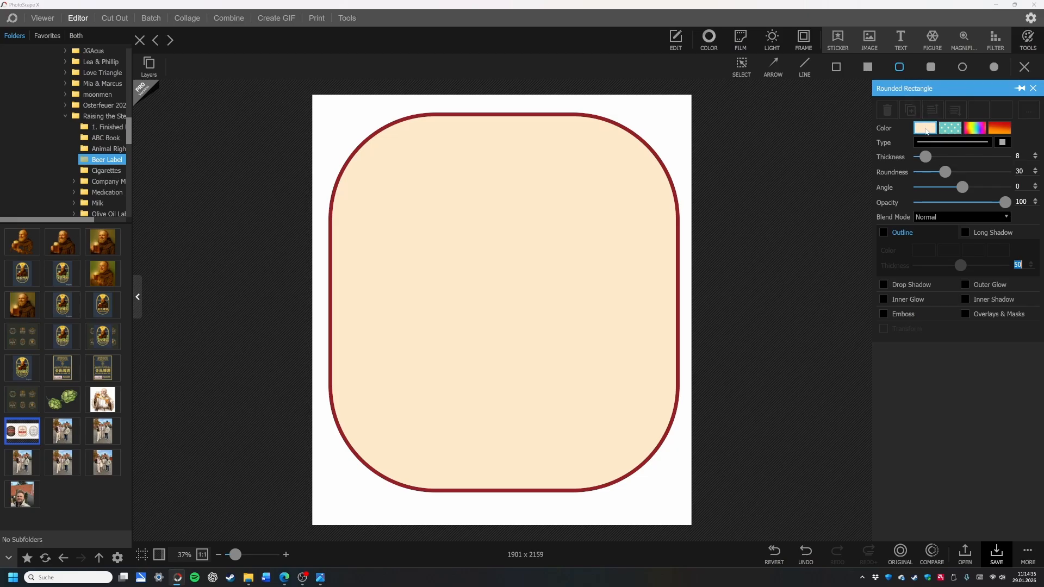
{"action": "left_click", "coordinate": [924, 128]}
{"action": "left_click", "coordinate": [868, 166]}
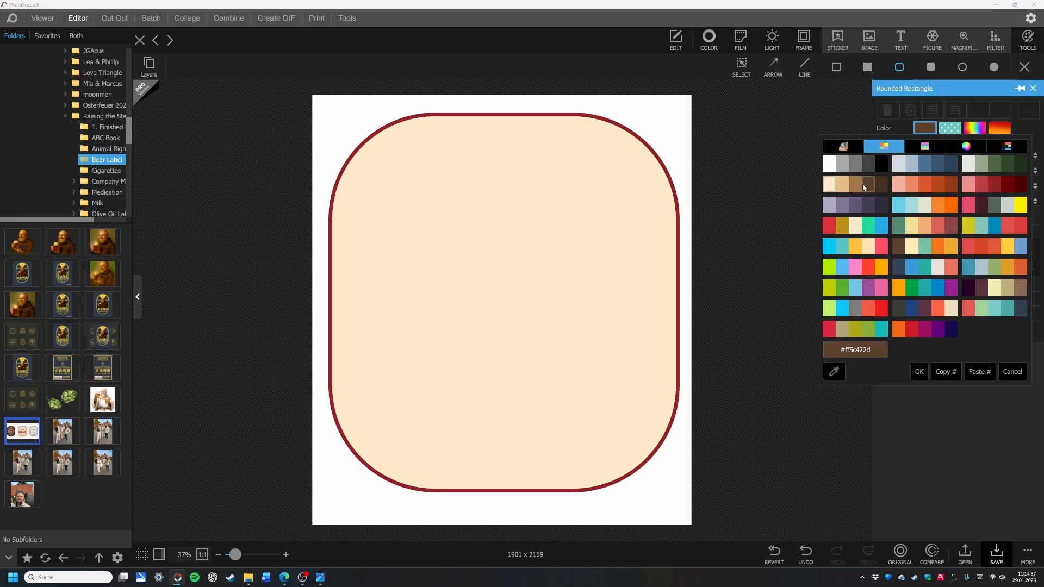
{"action": "left_click", "coordinate": [898, 247]}
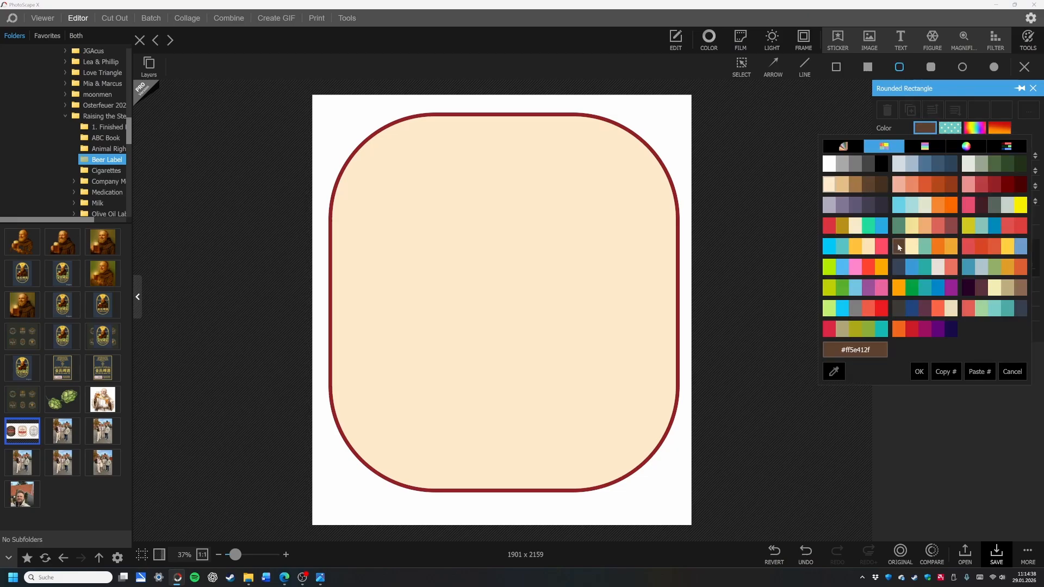
{"action": "left_click", "coordinate": [870, 184]}
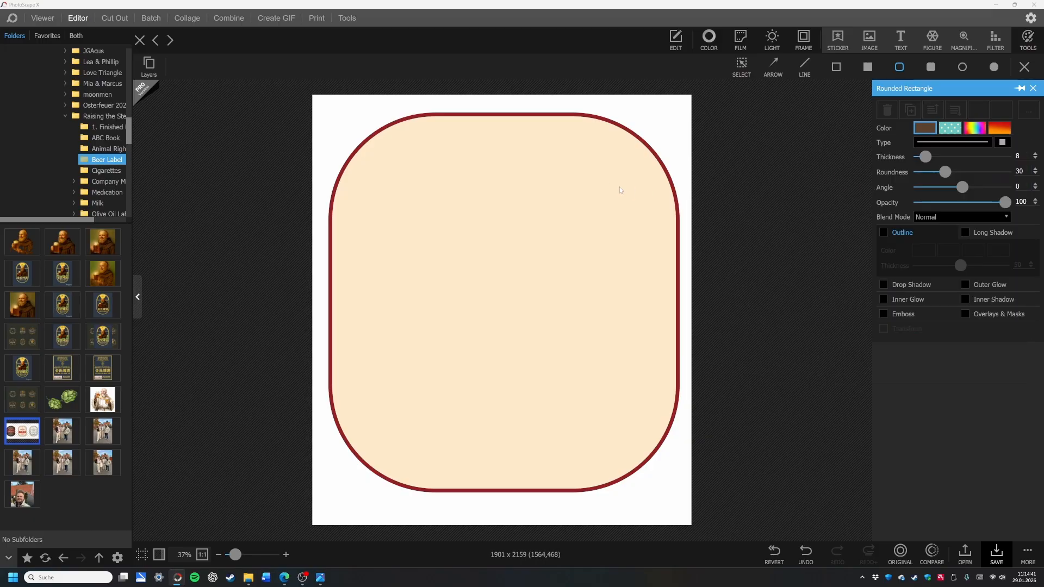
{"action": "left_click_drag", "start_coordinate": [613, 147], "coordinate": [361, 456]}
{"action": "left_click_drag", "start_coordinate": [611, 148], "coordinate": [645, 141]}
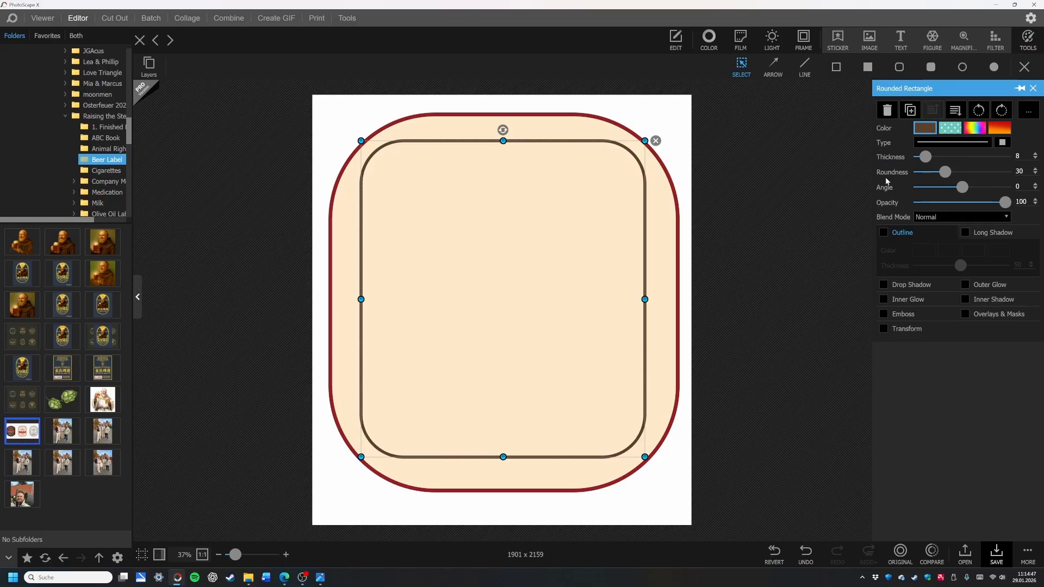
Step: Set the brown frame's roundness to 60 and enlarge it to run just inside the dark red outline with a narrow gap all round
{"action": "left_click_drag", "start_coordinate": [1024, 172], "coordinate": [1011, 171]}
{"action": "type", "text": "60"}
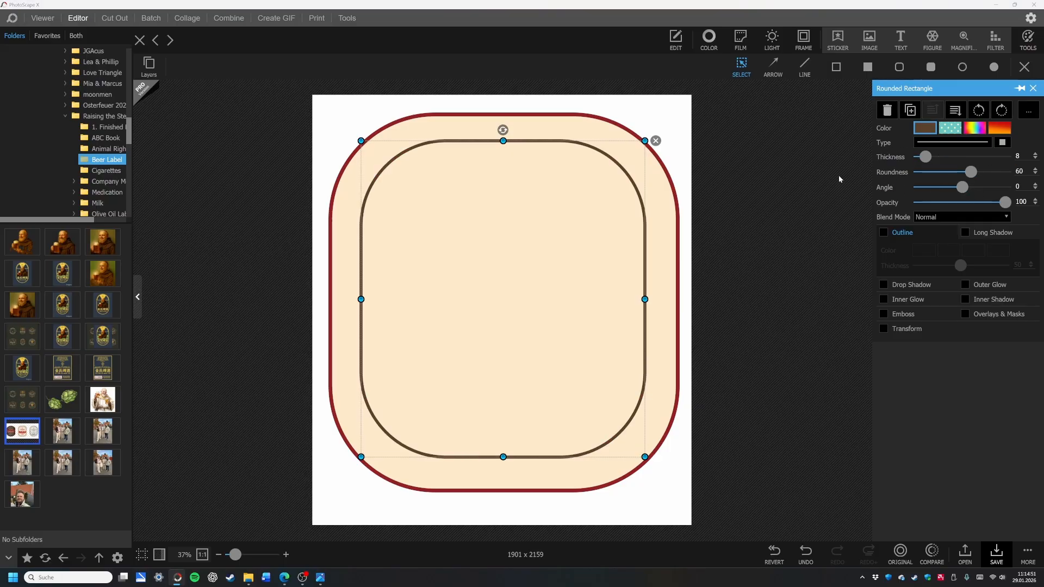
{"action": "left_click_drag", "start_coordinate": [645, 457], "coordinate": [669, 481]}
{"action": "left_click_drag", "start_coordinate": [361, 141], "coordinate": [339, 123]}
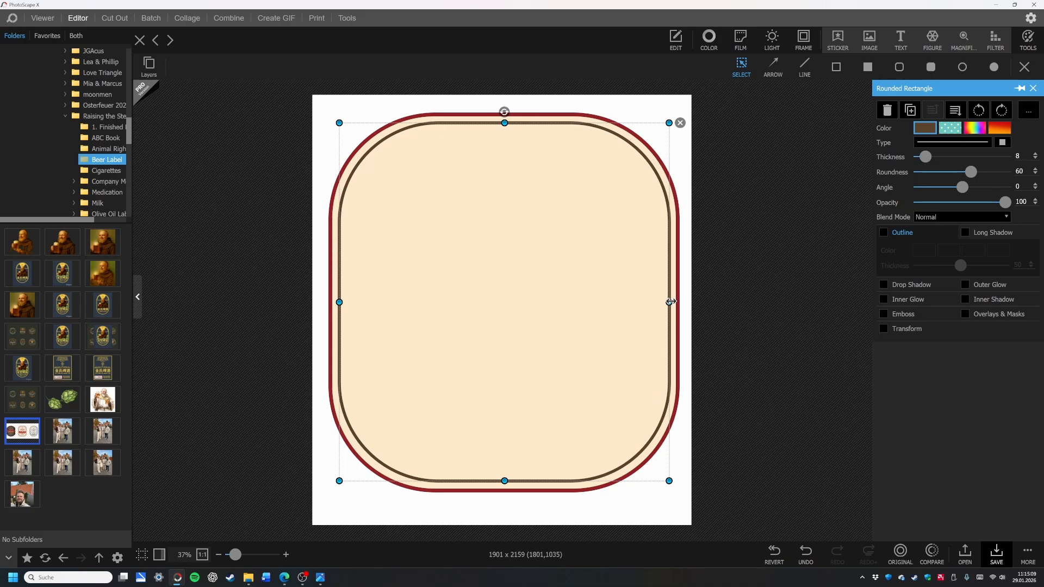
{"action": "left_click", "coordinate": [690, 174]}
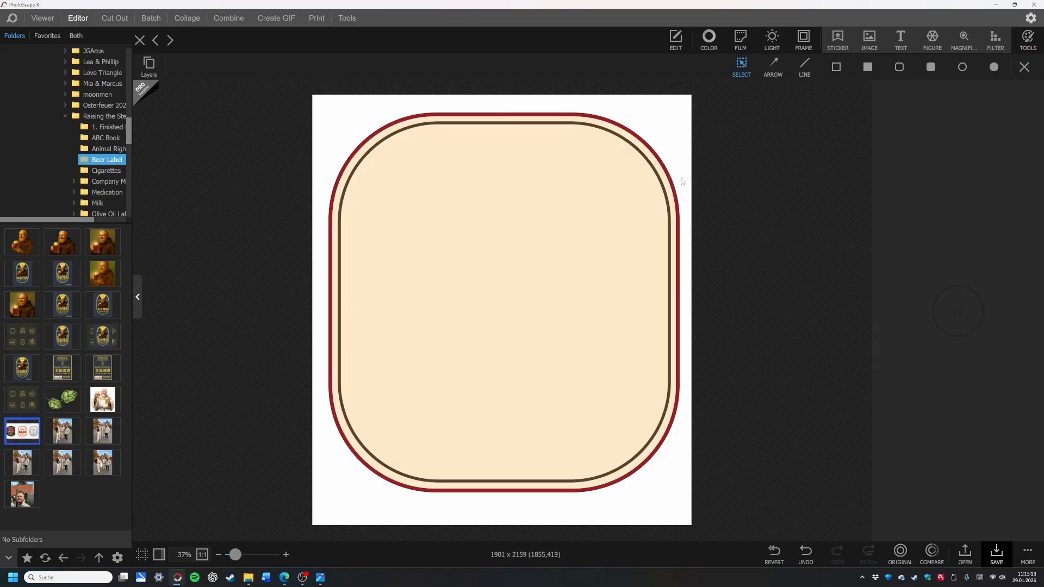
{"action": "left_click", "coordinate": [656, 217]}
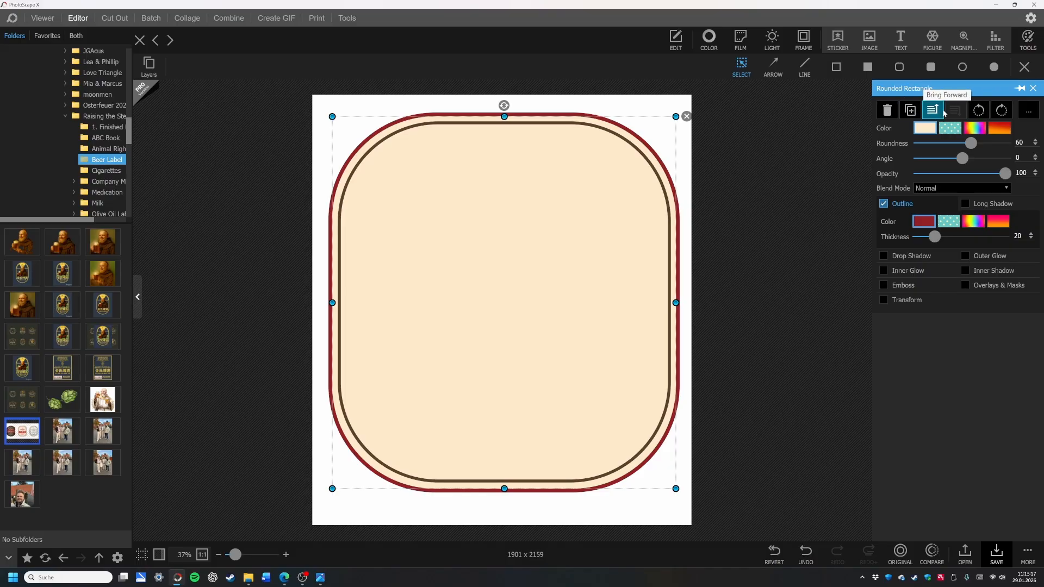
{"action": "left_click", "coordinate": [631, 145]}
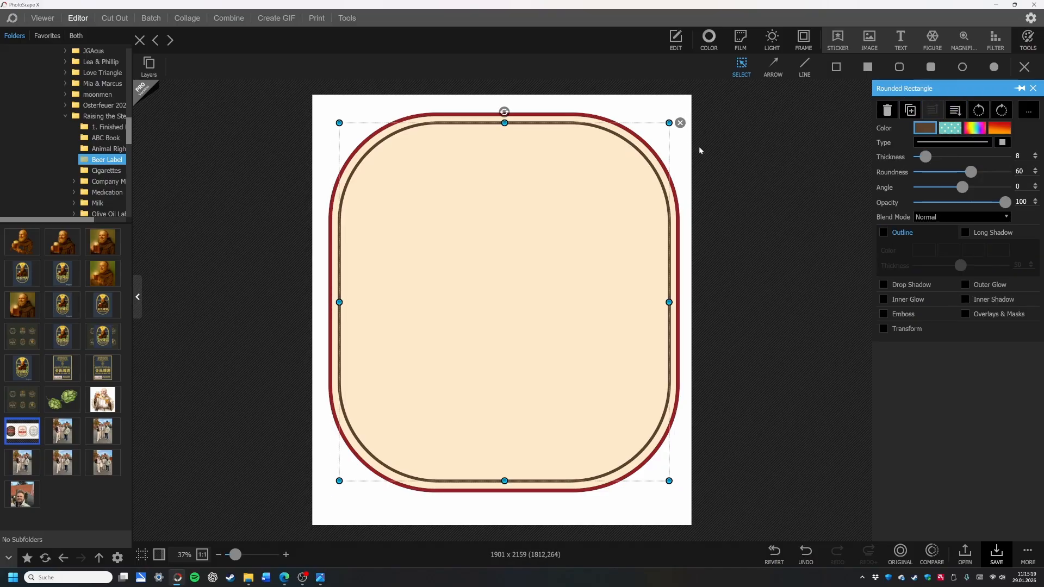
Step: Lighten the inner frame's dark brown to a medium brown, #ff8c5f45, after browsing the swatches and colour pickers
{"action": "left_click", "coordinate": [929, 129]}
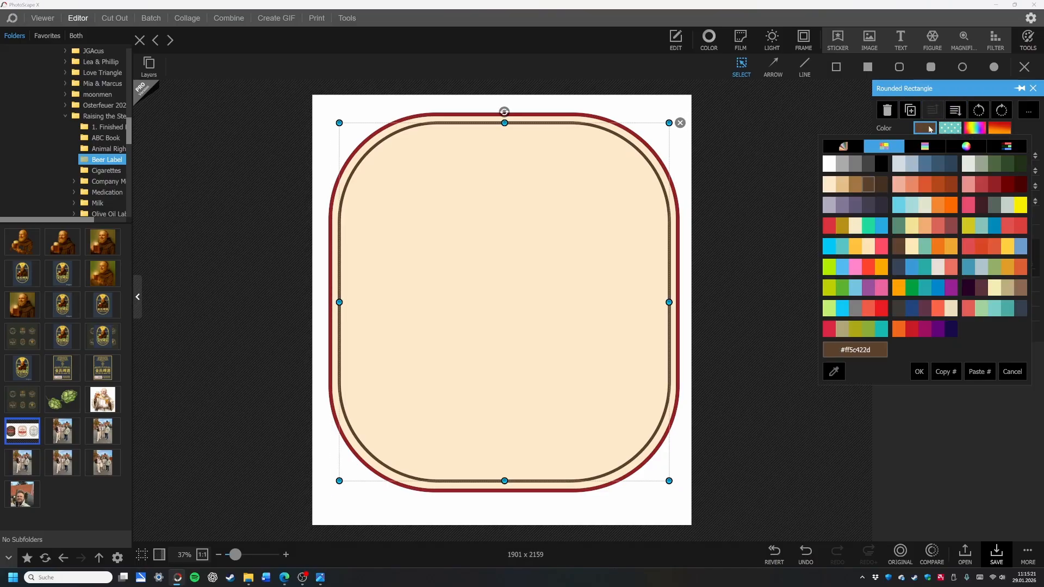
{"action": "left_click", "coordinate": [882, 147]}
{"action": "left_click", "coordinate": [923, 147]}
{"action": "left_click", "coordinate": [1005, 147]}
{"action": "left_click", "coordinate": [936, 148]}
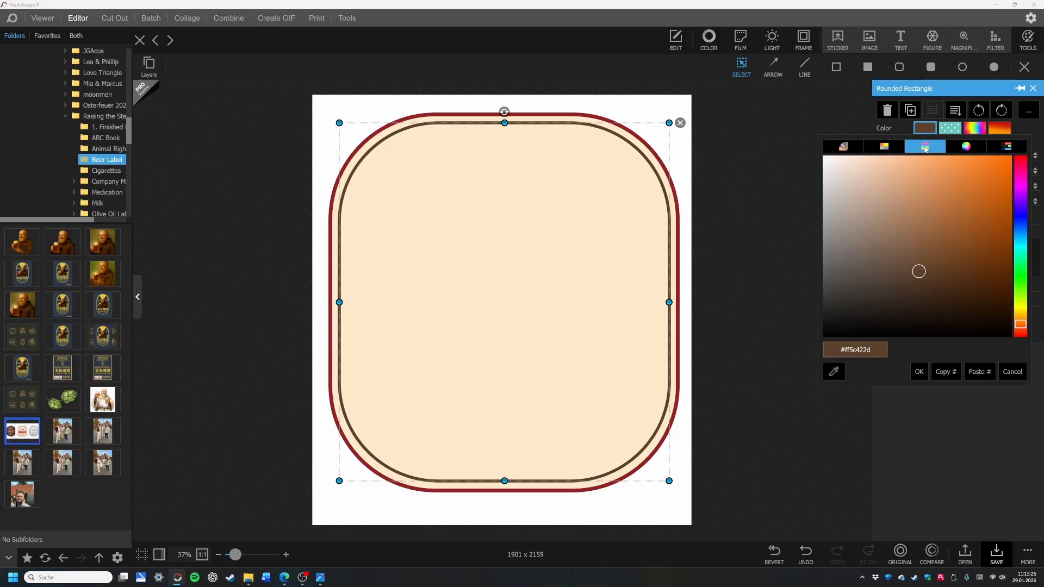
{"action": "left_click", "coordinate": [883, 147]}
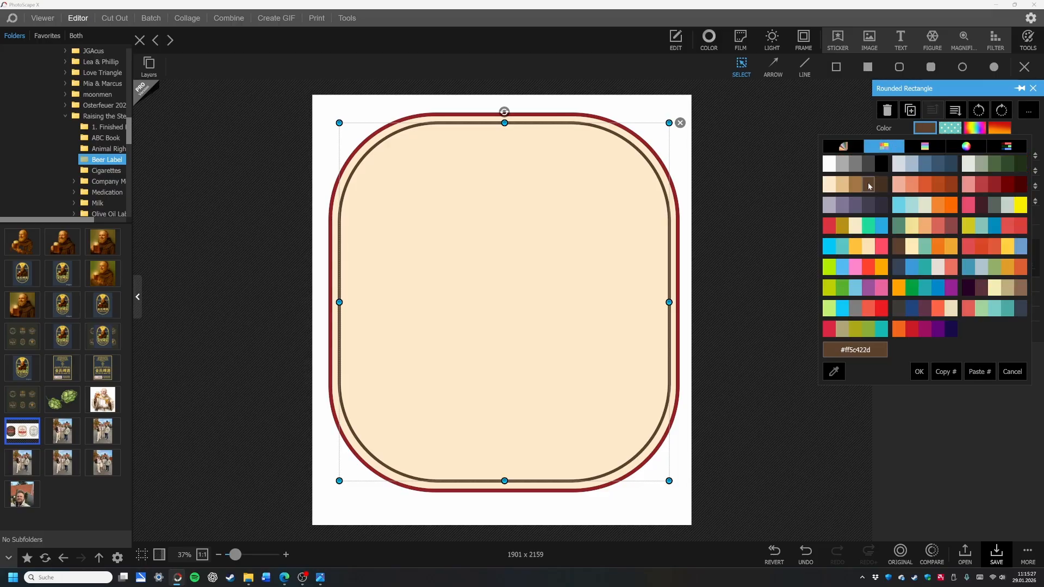
{"action": "left_click", "coordinate": [900, 249]}
{"action": "left_click", "coordinate": [927, 129]}
{"action": "left_click", "coordinate": [967, 147]}
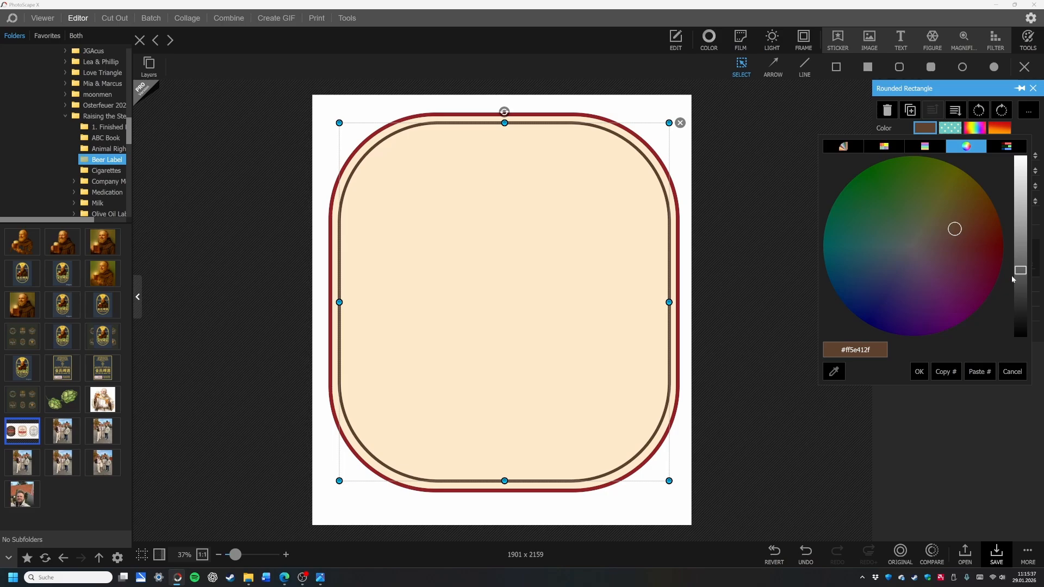
{"action": "left_click_drag", "start_coordinate": [1020, 275], "coordinate": [1021, 241]}
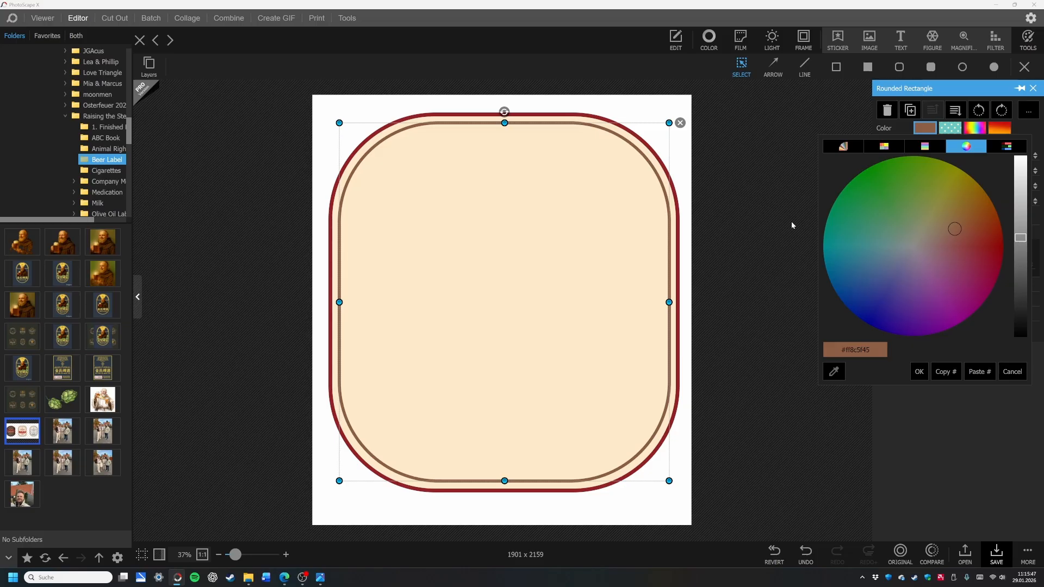
Step: Brighten the cream rectangle's dark red outline to about #ffb2262f, undoing any accidental shift of the shape
{"action": "left_click", "coordinate": [677, 199]}
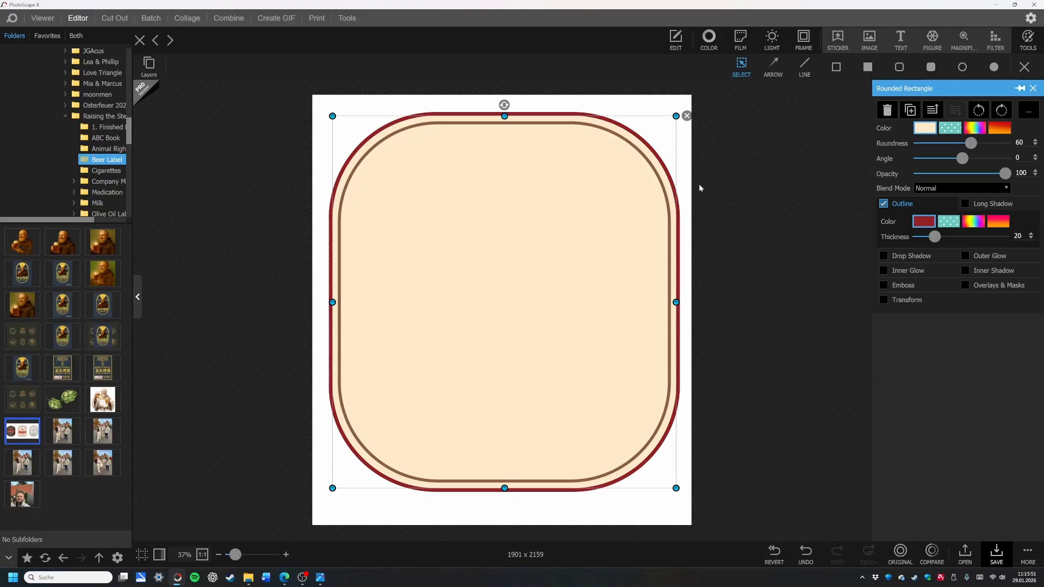
{"action": "key", "text": "ctrl+z"}
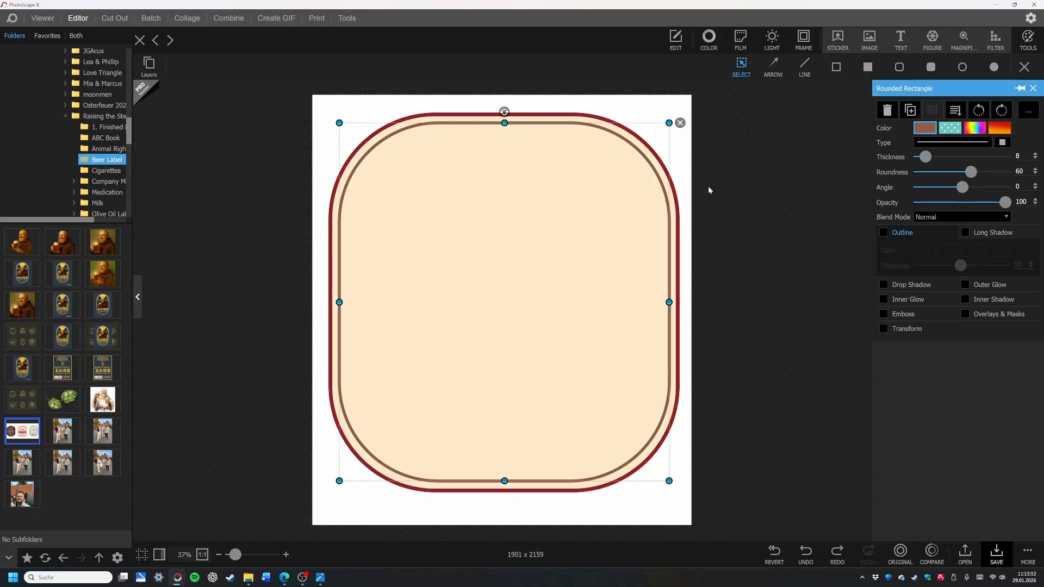
{"action": "left_click", "coordinate": [673, 193]}
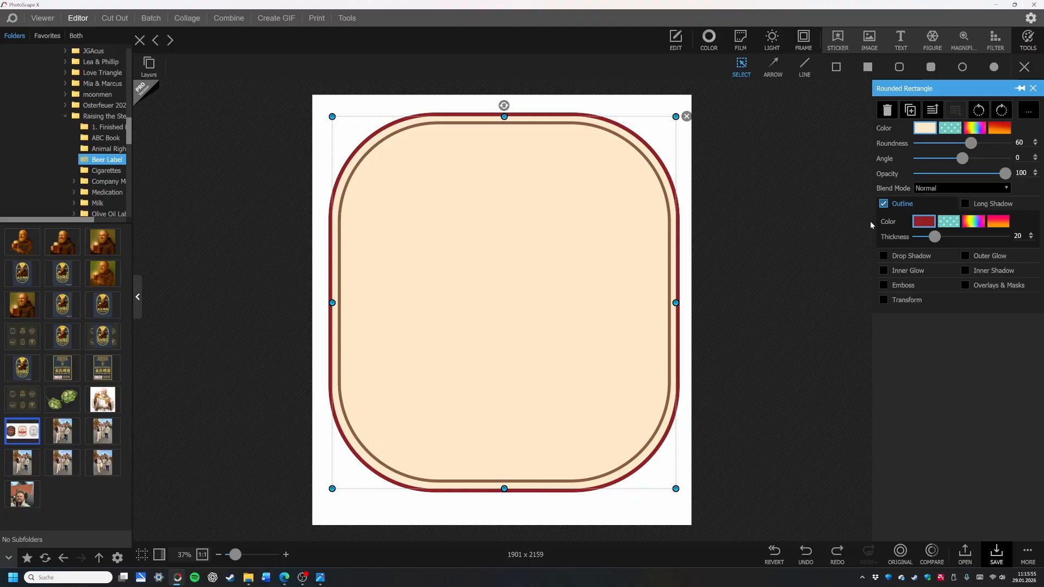
{"action": "left_click", "coordinate": [929, 223]}
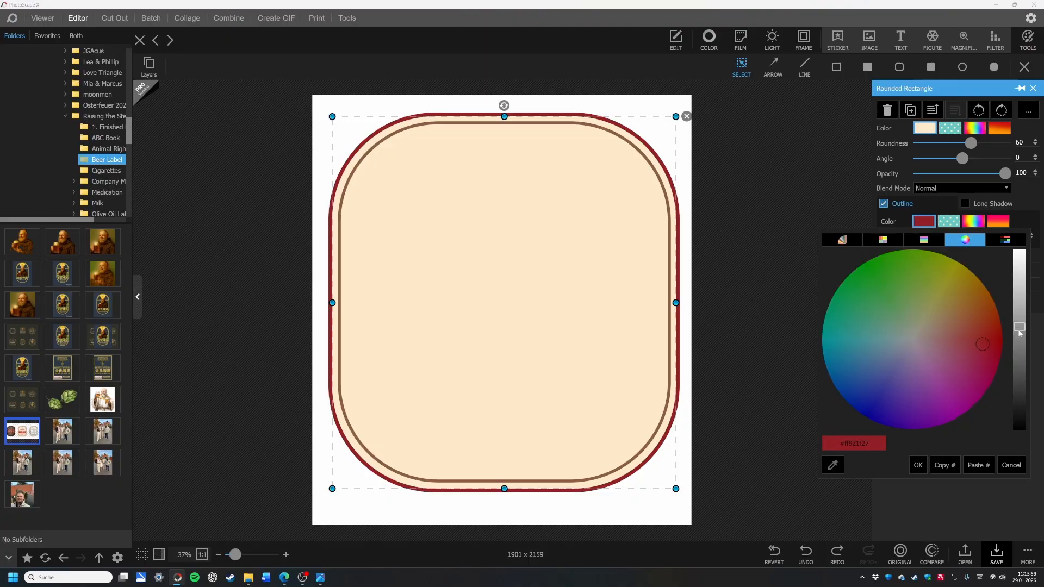
{"action": "left_click_drag", "start_coordinate": [1019, 327], "coordinate": [1020, 307]}
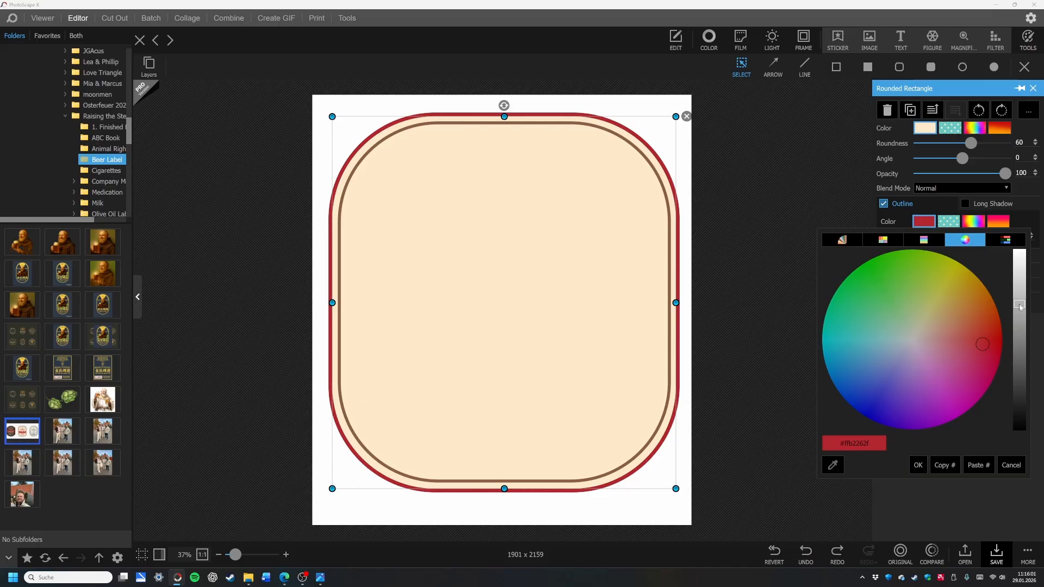
{"action": "left_click", "coordinate": [918, 465]}
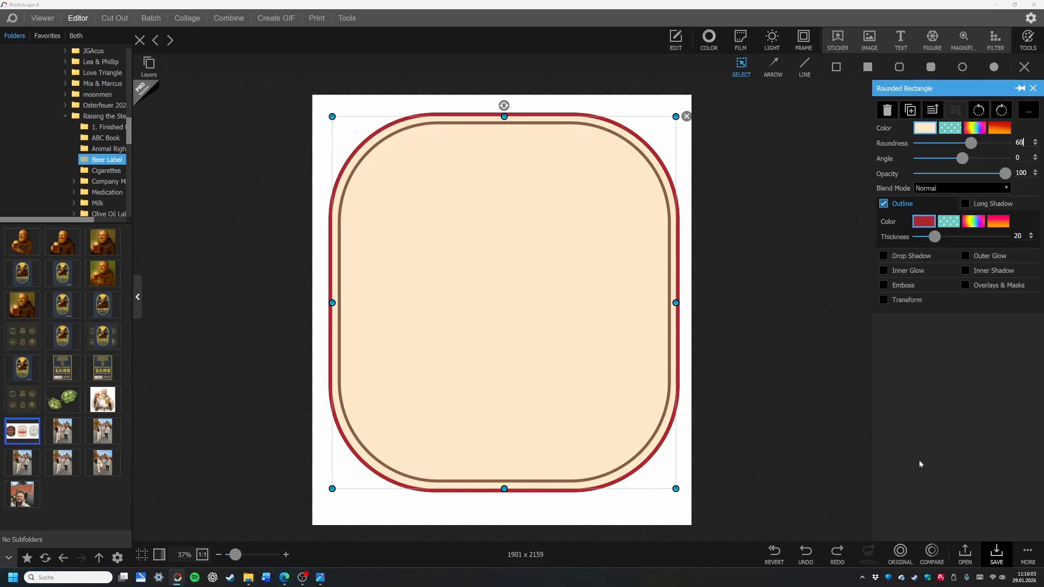
{"action": "left_click", "coordinate": [762, 339]}
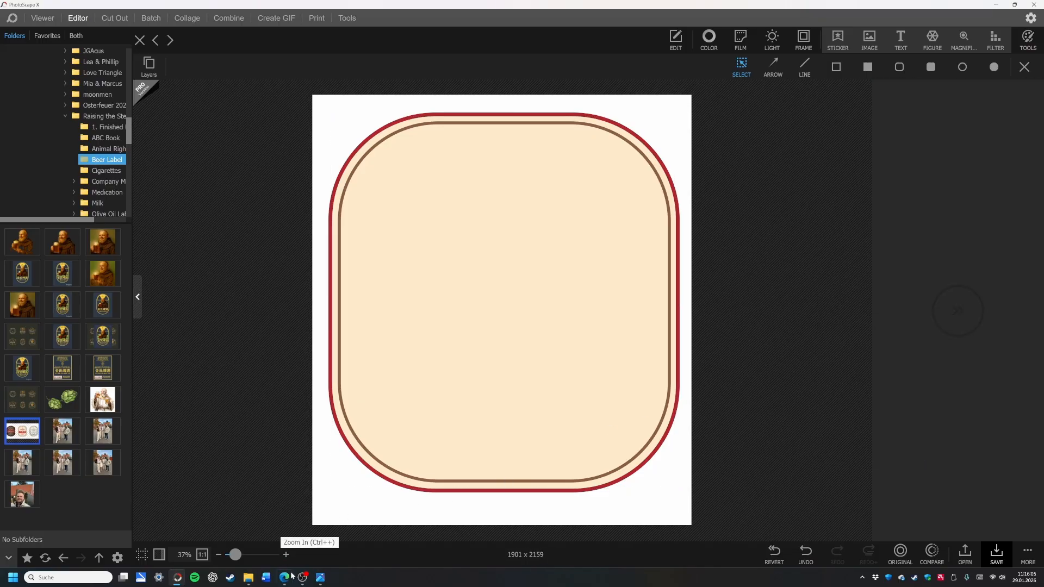
Step: Reduce the brown inner frame's thickness to 6
{"action": "left_click", "coordinate": [348, 422]}
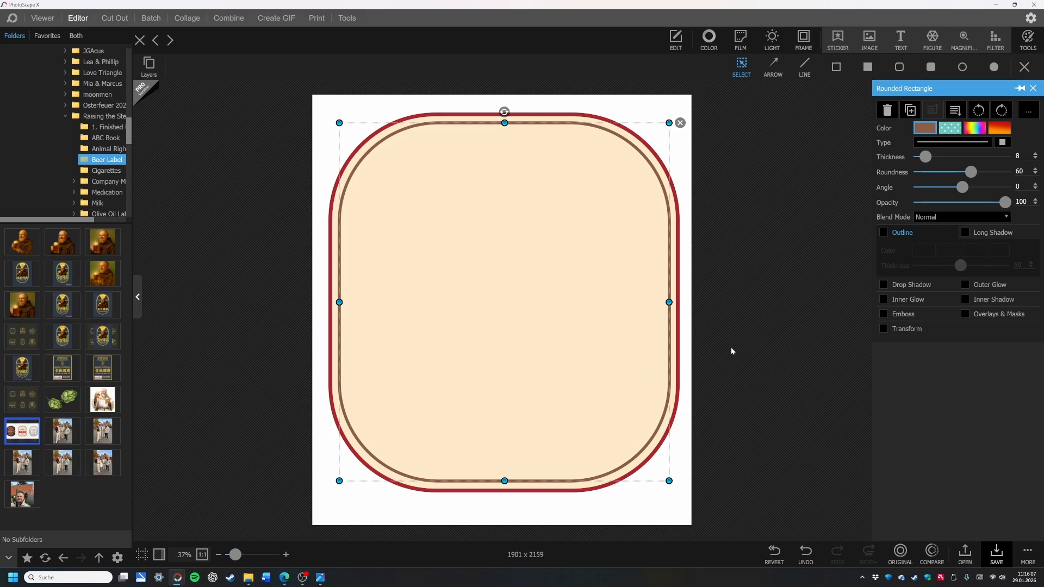
{"action": "left_click", "coordinate": [1035, 159]}
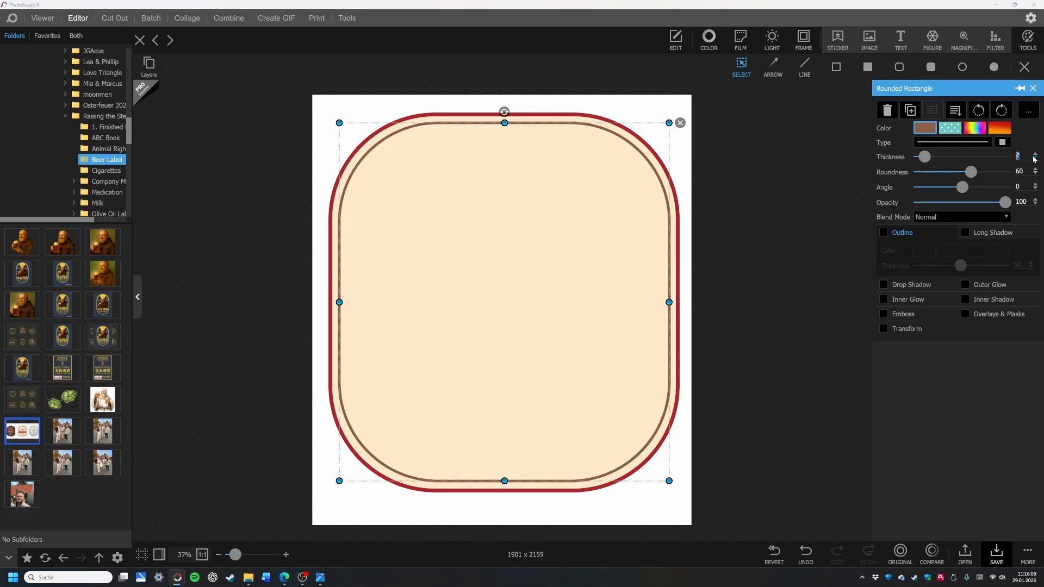
{"action": "left_click", "coordinate": [1035, 158]}
{"action": "left_click", "coordinate": [1036, 158]}
{"action": "left_click", "coordinate": [1036, 158]}
{"action": "left_click", "coordinate": [1036, 154]}
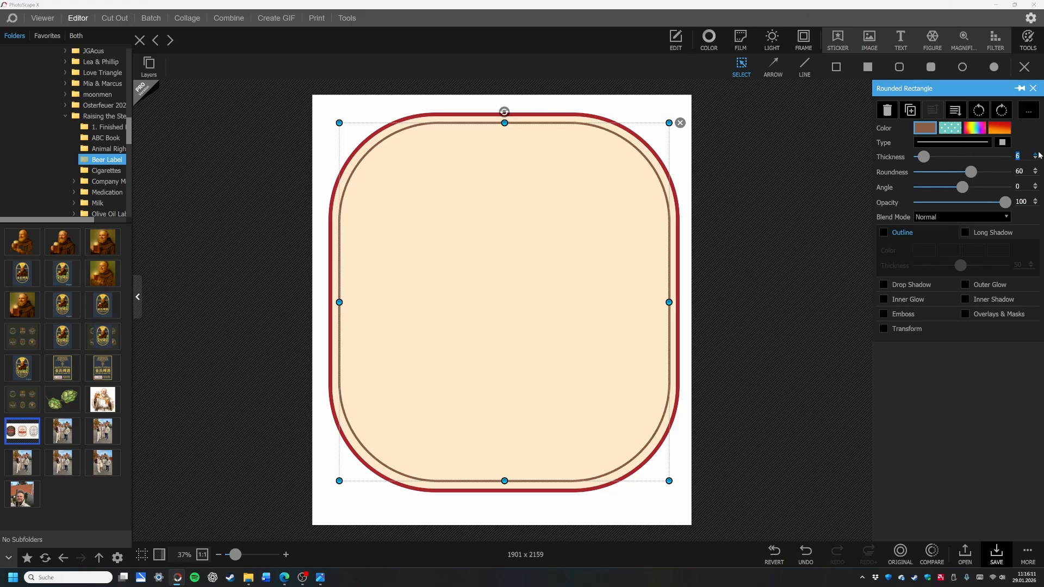
{"action": "left_click", "coordinate": [777, 226]}
Step: Check the reference labels in the image viewer, and duplicate the brown frame in PhotoScape X, shrinking the copy evenly inside the original
{"action": "left_click", "coordinate": [321, 577]}
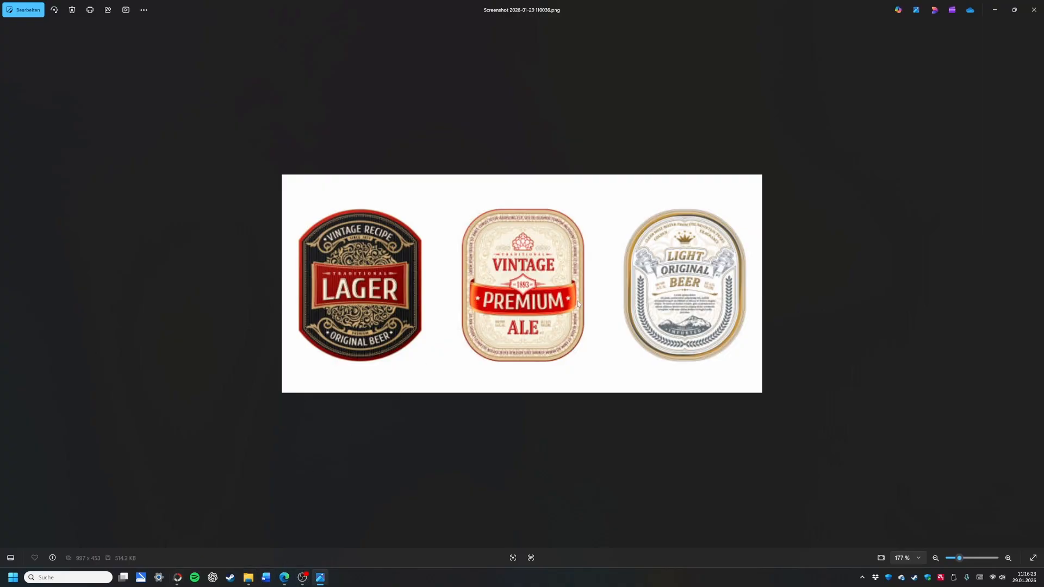
{"action": "left_click", "coordinate": [177, 578]}
{"action": "left_click", "coordinate": [340, 244]}
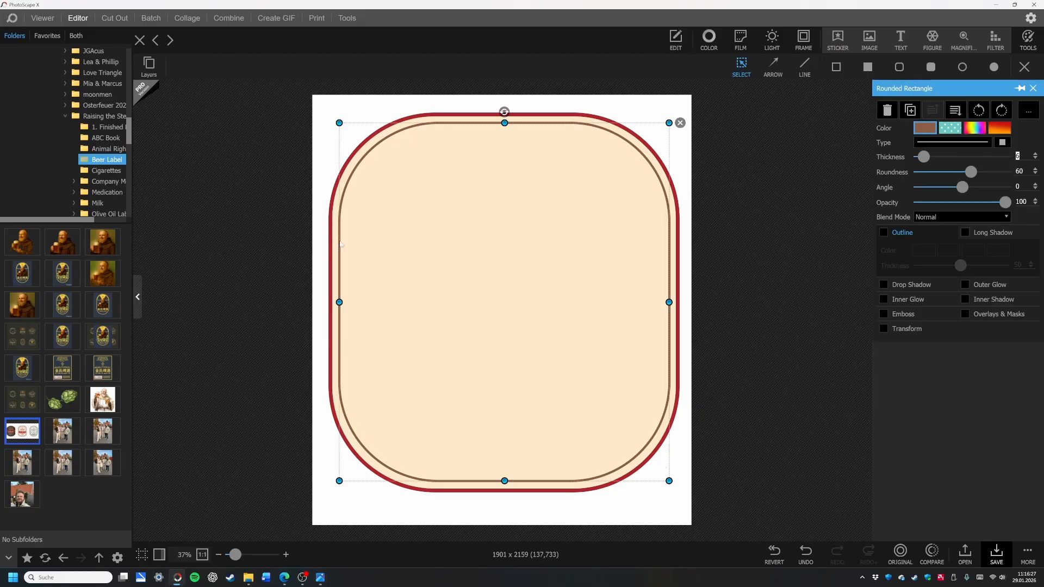
{"action": "left_click", "coordinate": [910, 111]}
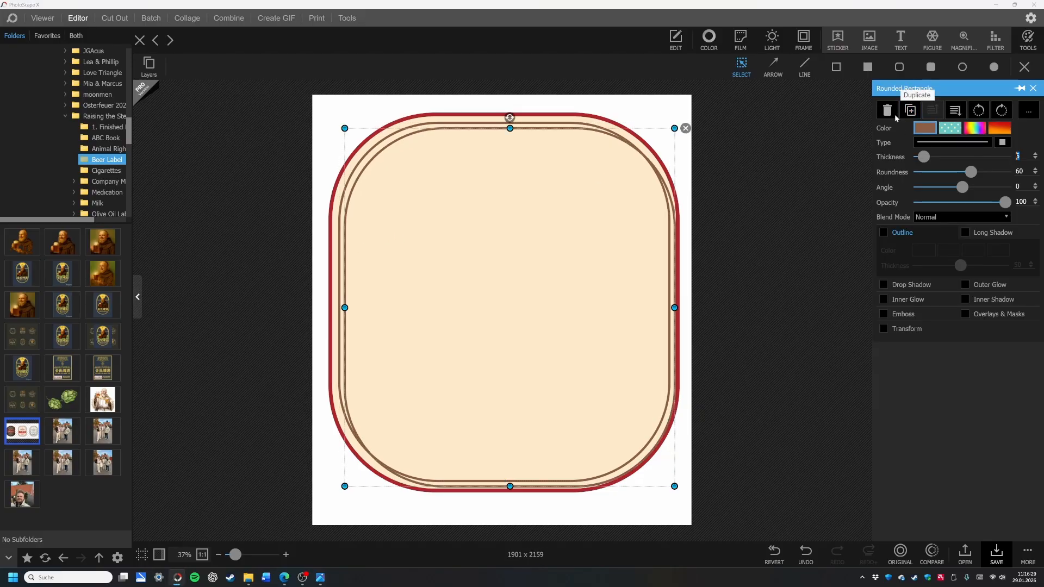
{"action": "left_click_drag", "start_coordinate": [674, 487], "coordinate": [655, 466]}
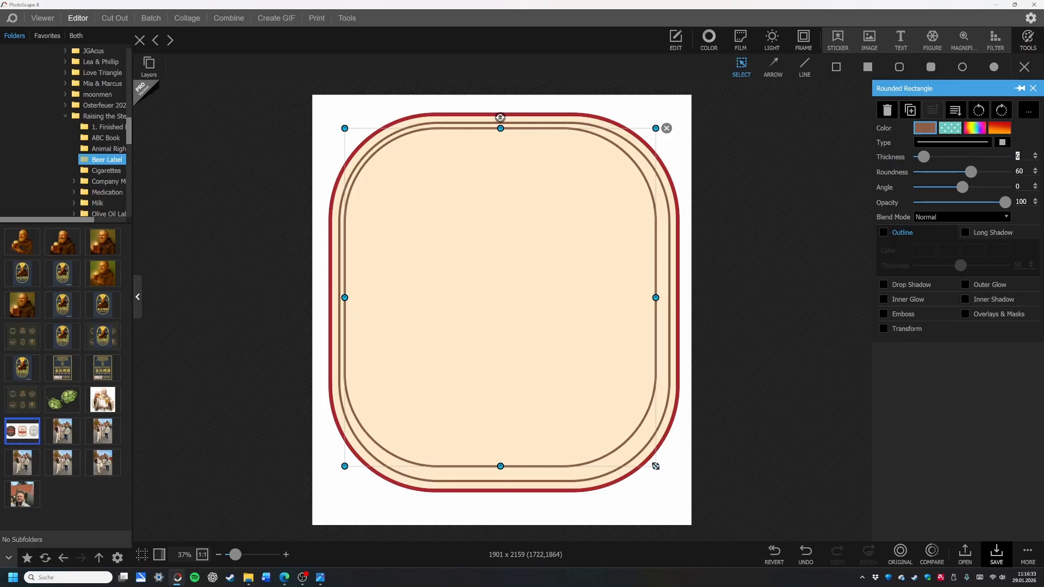
{"action": "left_click_drag", "start_coordinate": [344, 128], "coordinate": [357, 139]}
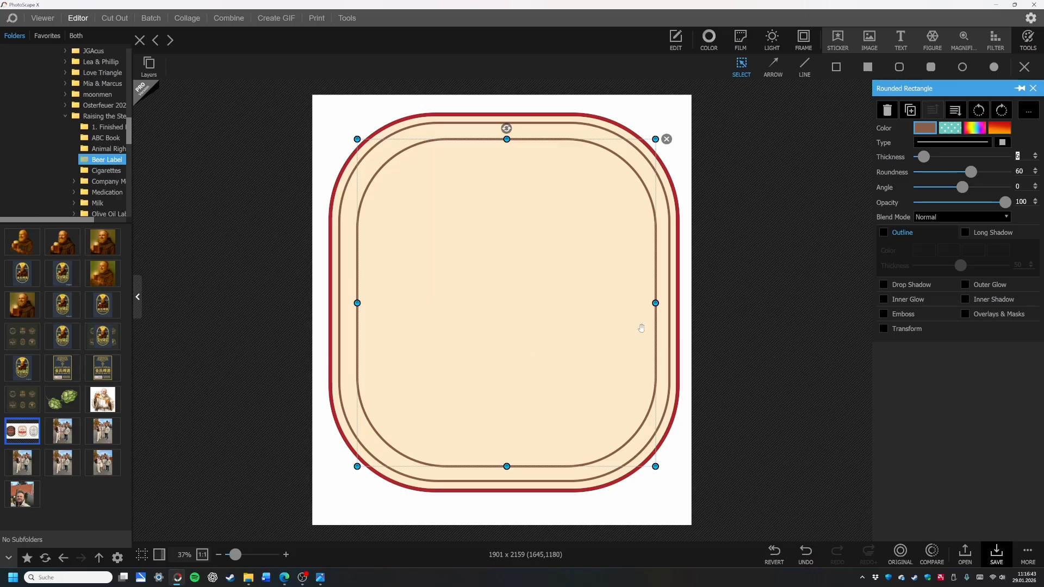
{"action": "left_click_drag", "start_coordinate": [656, 303], "coordinate": [652, 303]}
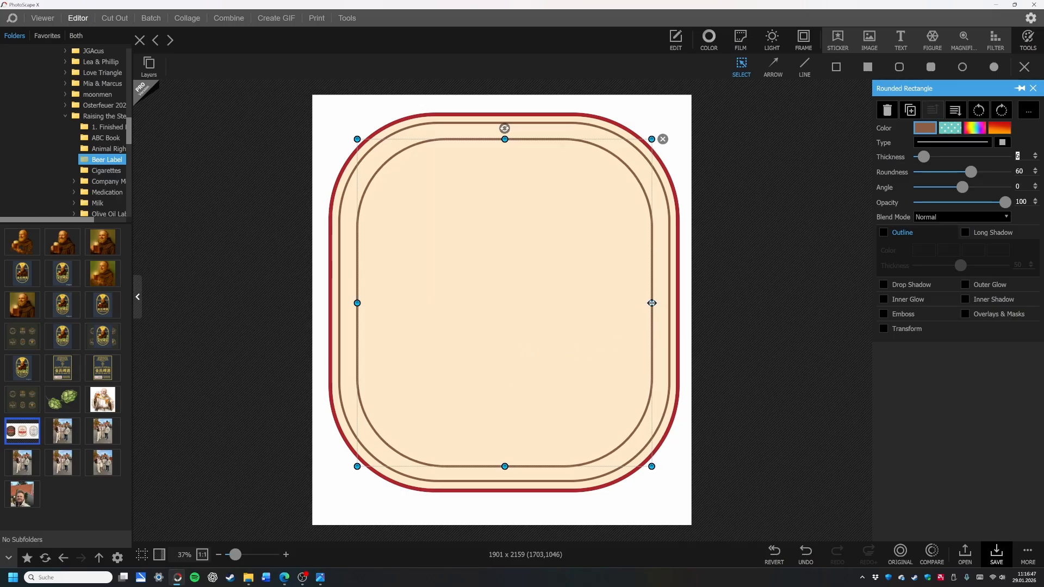
{"action": "left_click_drag", "start_coordinate": [357, 303], "coordinate": [356, 303]}
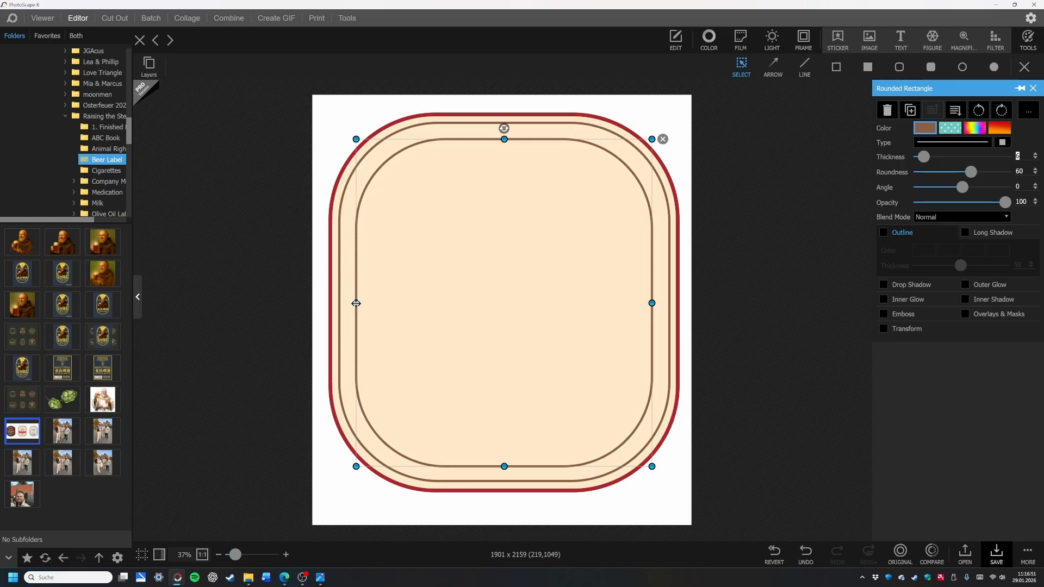
{"action": "left_click", "coordinate": [543, 194]}
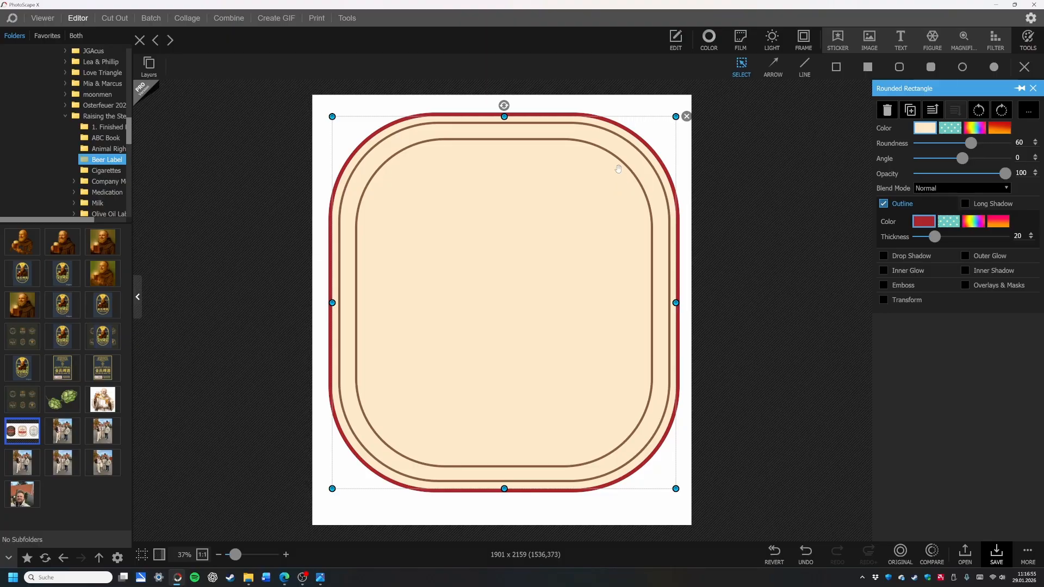
Step: Raise the innermost brown frame's lower edge slightly to widen the band beneath it
{"action": "left_click", "coordinate": [514, 467]}
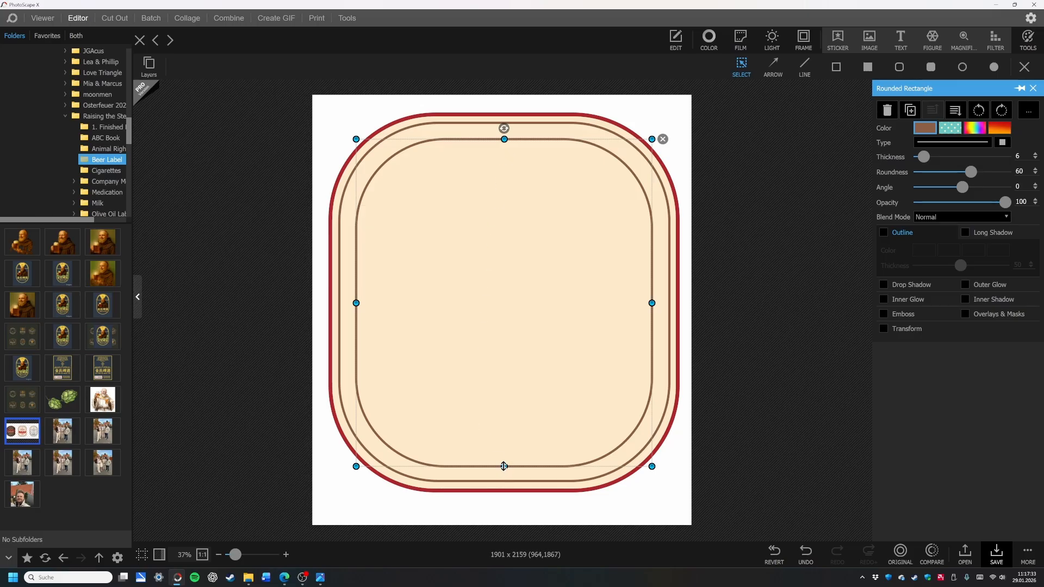
{"action": "left_click_drag", "start_coordinate": [504, 467], "coordinate": [504, 461]}
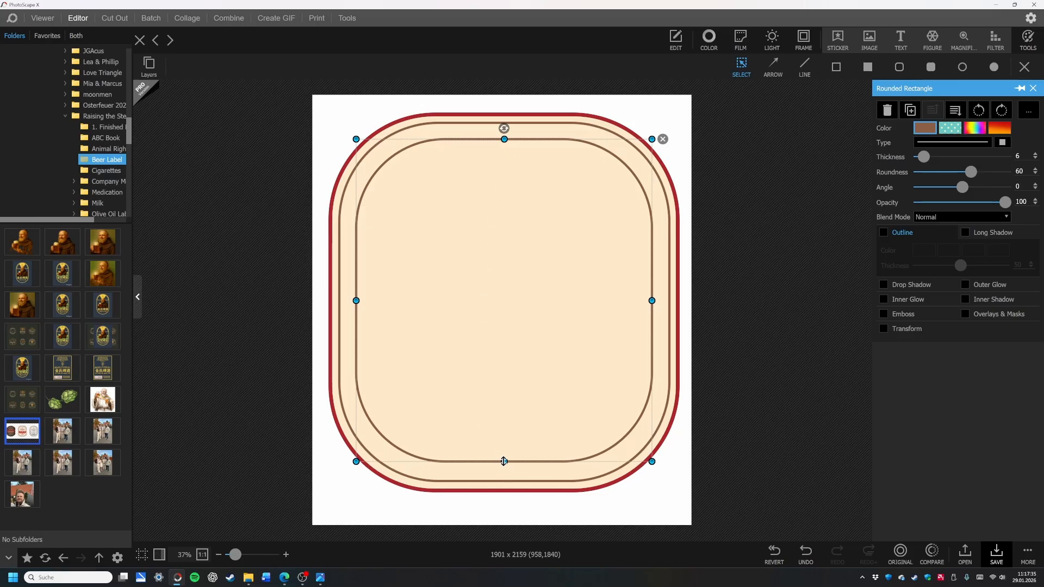
{"action": "left_click", "coordinate": [714, 169]}
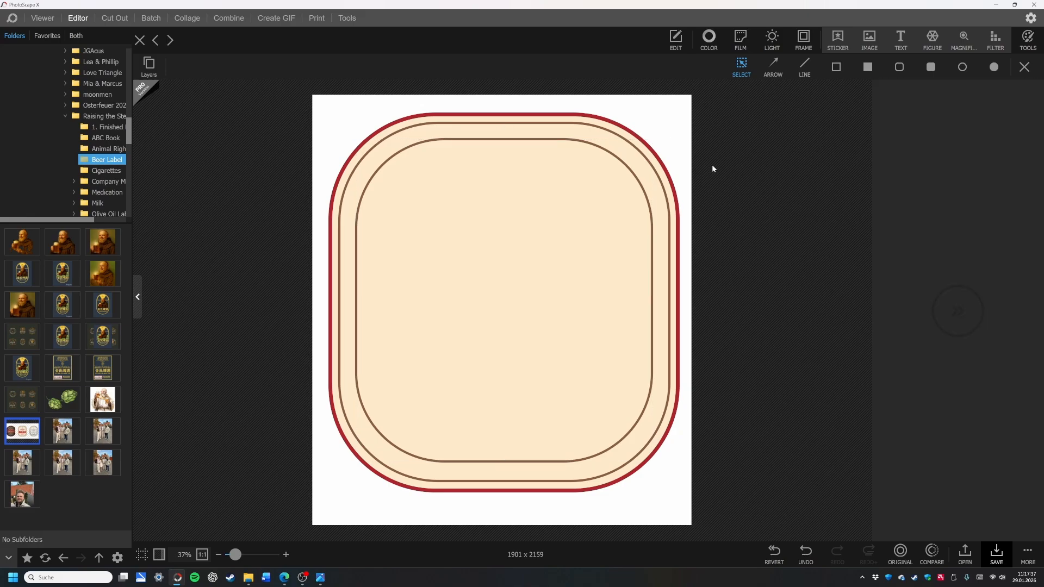
{"action": "left_click", "coordinate": [505, 147]}
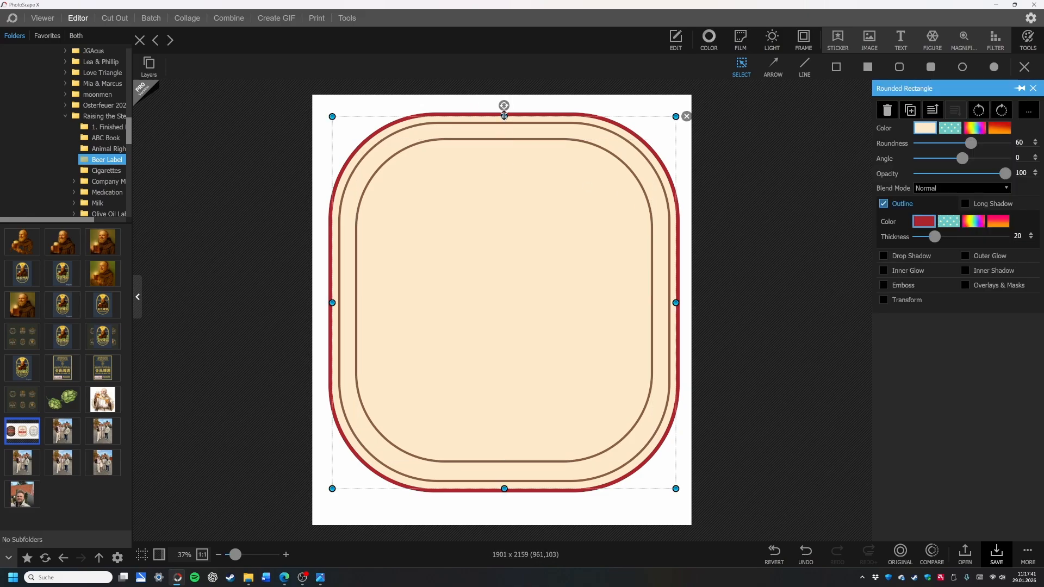
{"action": "left_click_drag", "start_coordinate": [505, 116], "coordinate": [504, 121]}
{"action": "key", "text": "ctrl+z"}
Step: Lower the innermost brown frame's upper edge slightly and move both side edges inward so the surrounding band is wider and balanced
{"action": "left_click", "coordinate": [505, 139]}
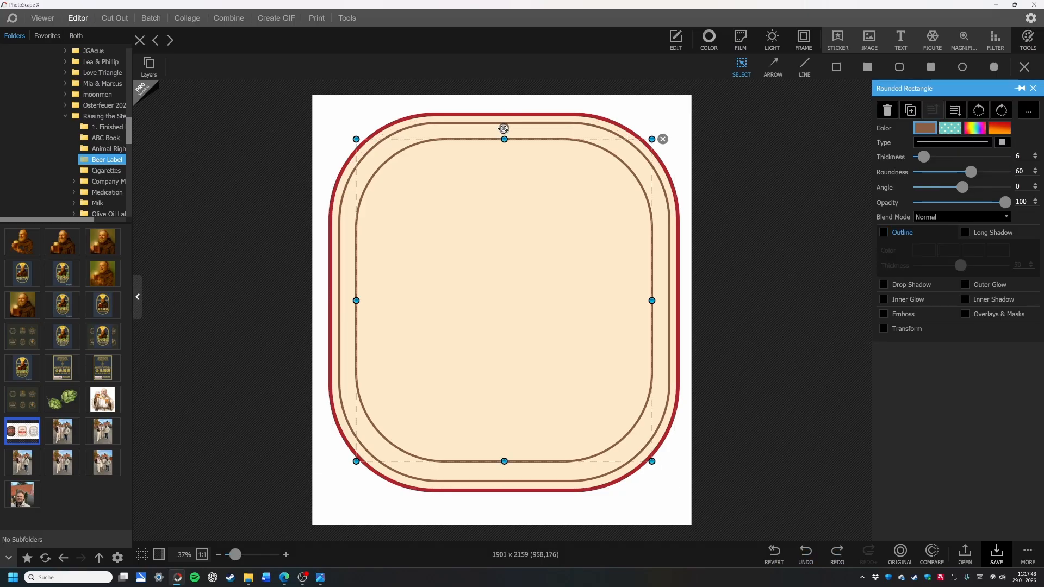
{"action": "left_click_drag", "start_coordinate": [504, 139], "coordinate": [504, 143]}
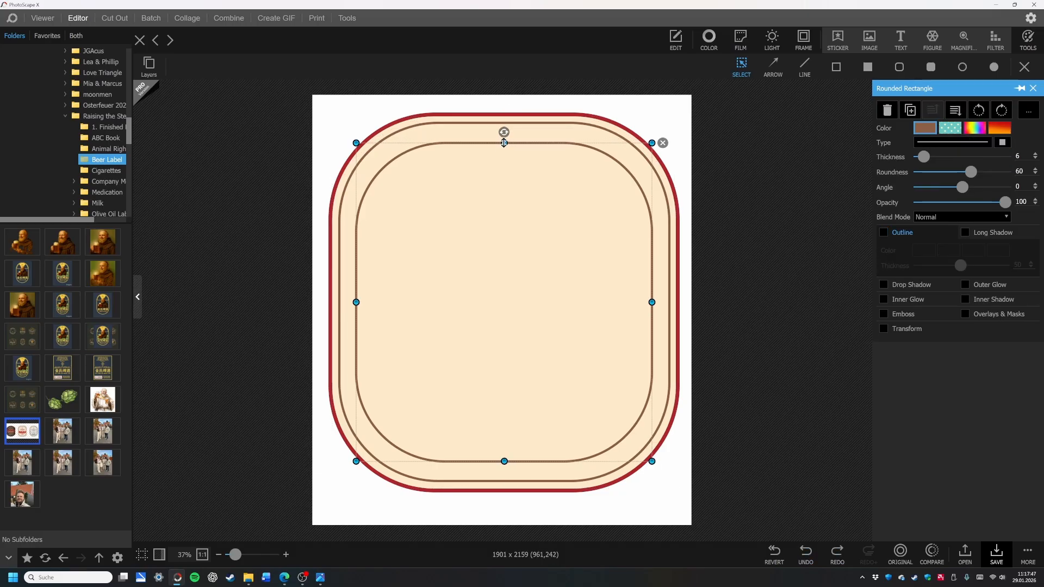
{"action": "left_click", "coordinate": [790, 182]}
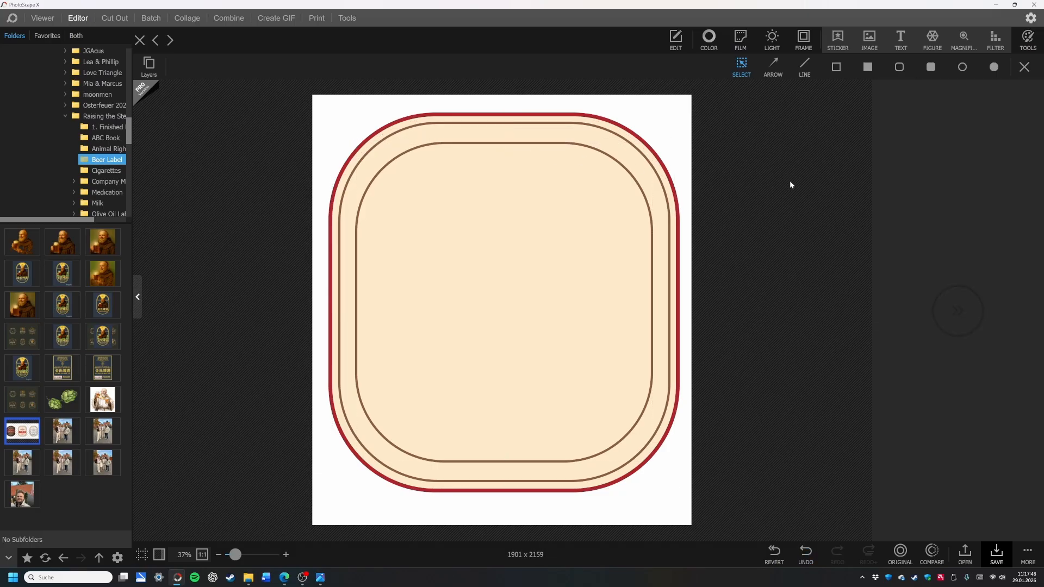
{"action": "left_click", "coordinate": [650, 261]}
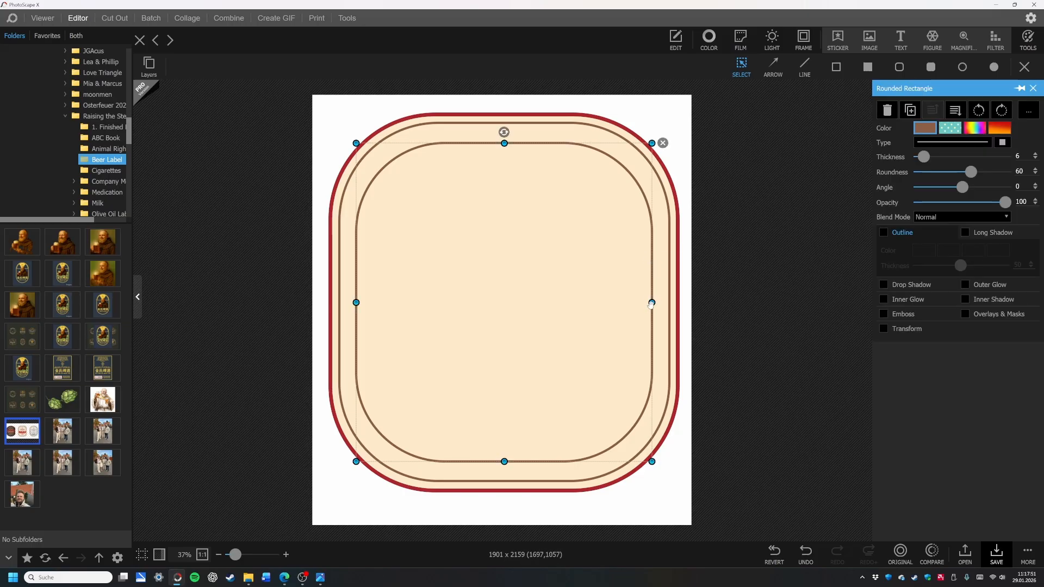
{"action": "left_click_drag", "start_coordinate": [651, 303], "coordinate": [649, 303]}
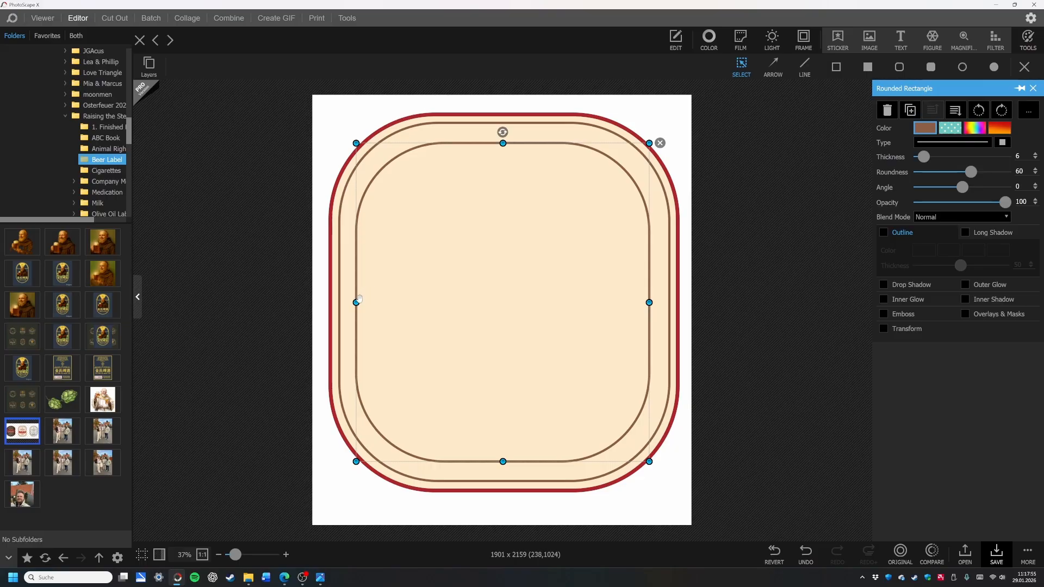
{"action": "left_click_drag", "start_coordinate": [356, 303], "coordinate": [359, 303]}
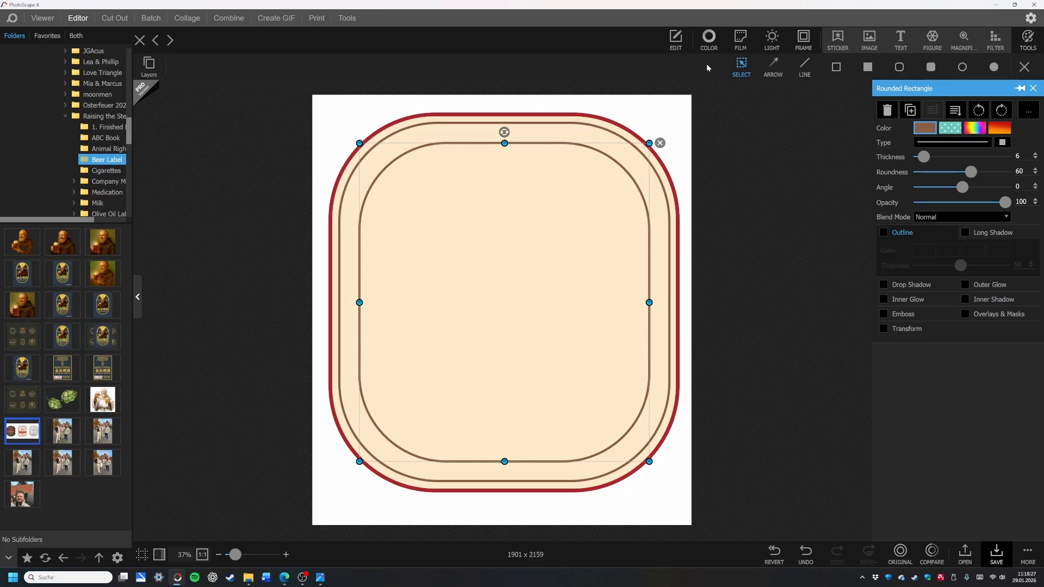
{"action": "left_click", "coordinate": [741, 263]}
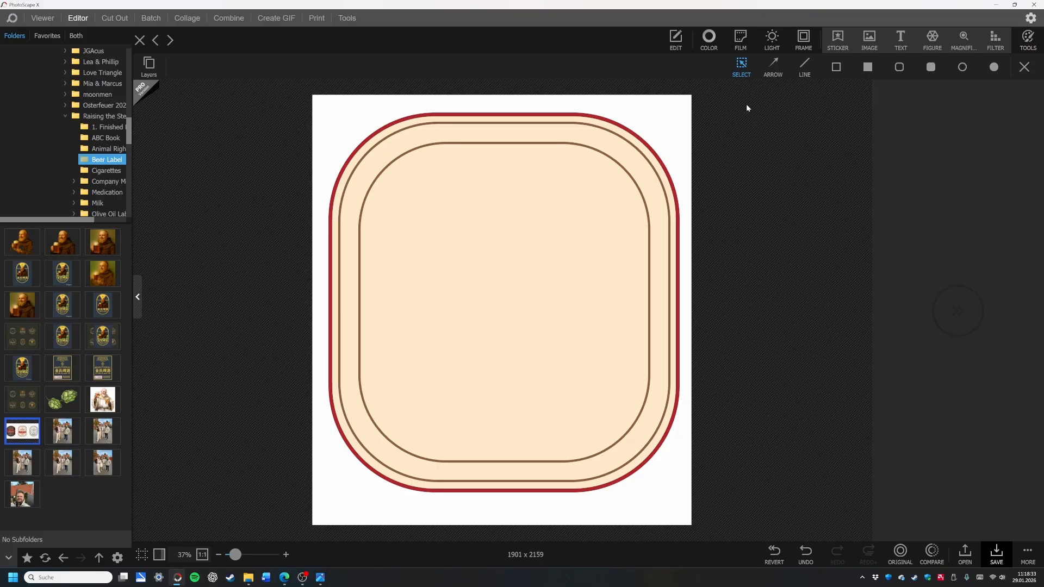
Step: Add a small white text at size 122 over the label's upper band, reading "asfeljkhsdvoljs<nvl<ojnvl<sdkjvnbydfv" as placeholder
{"action": "left_click", "coordinate": [901, 44]}
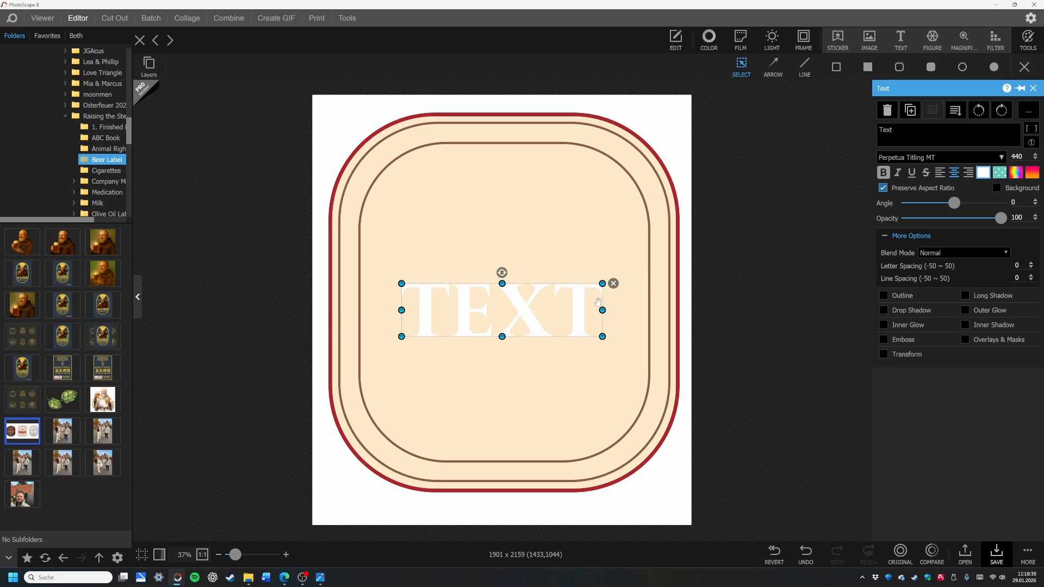
{"action": "left_click_drag", "start_coordinate": [514, 294], "coordinate": [515, 141]}
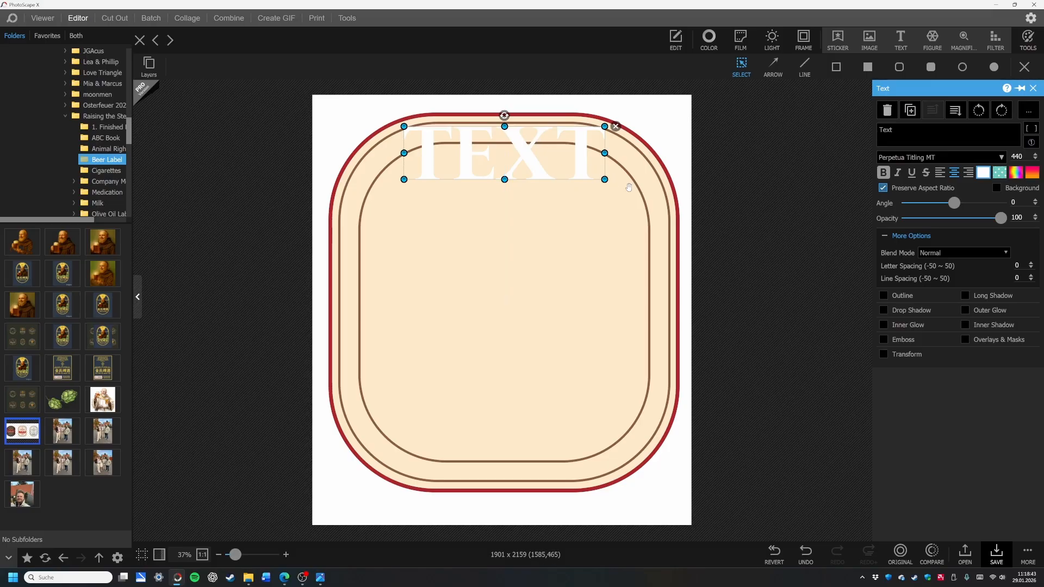
{"action": "left_click_drag", "start_coordinate": [604, 180], "coordinate": [594, 138]}
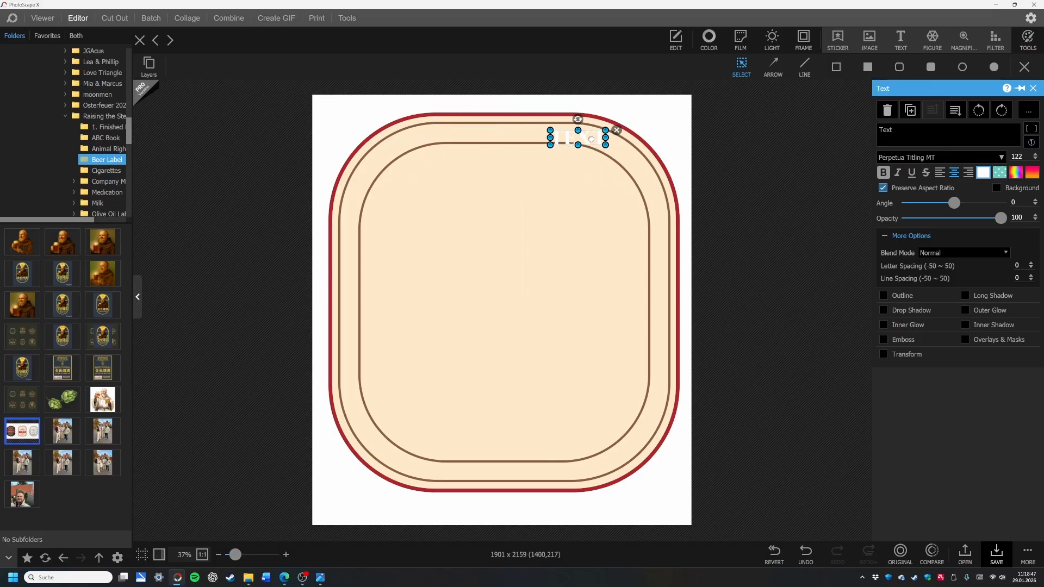
{"action": "type", "text": "asfeljkhsdvoljs<nvl<ojnvl<sdkjvnbydfv"}
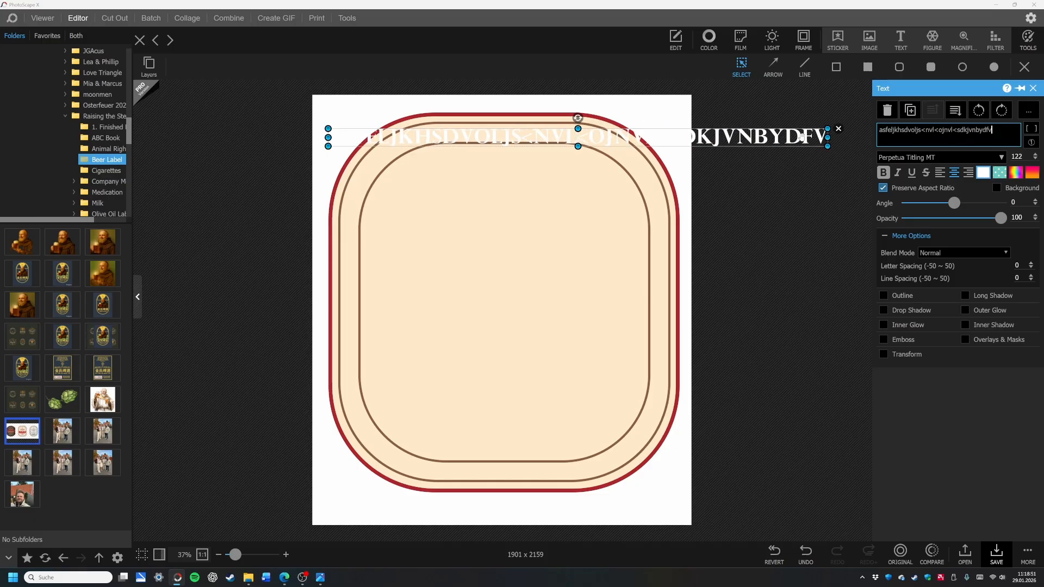
{"action": "left_click_drag", "start_coordinate": [757, 139], "coordinate": [696, 137]}
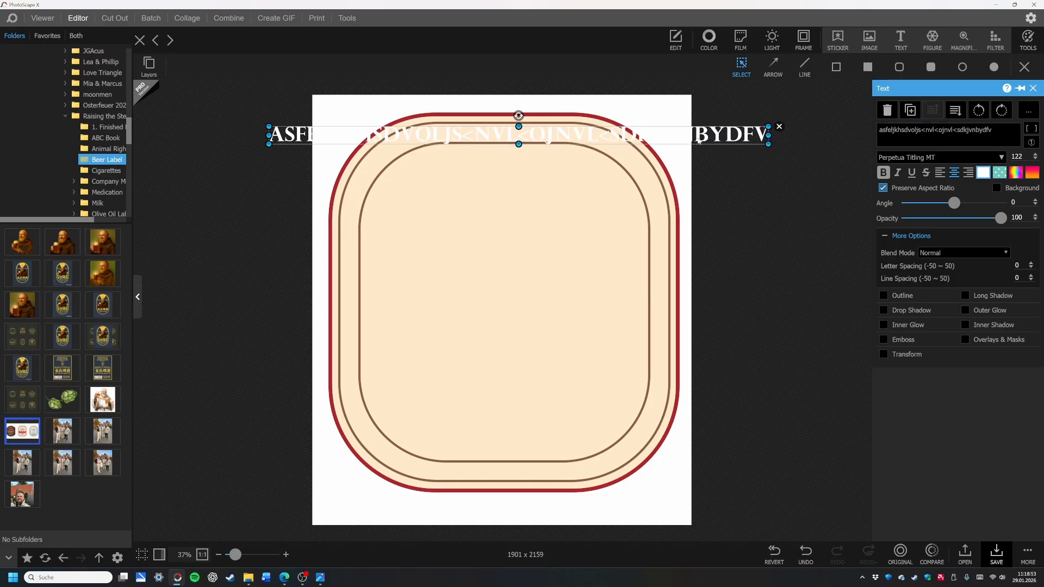
Step: Apply a horizontal Arch warp to the placeholder text with amount 100 and inner radius 100
{"action": "left_click", "coordinate": [884, 355]}
{"action": "left_click", "coordinate": [932, 328]}
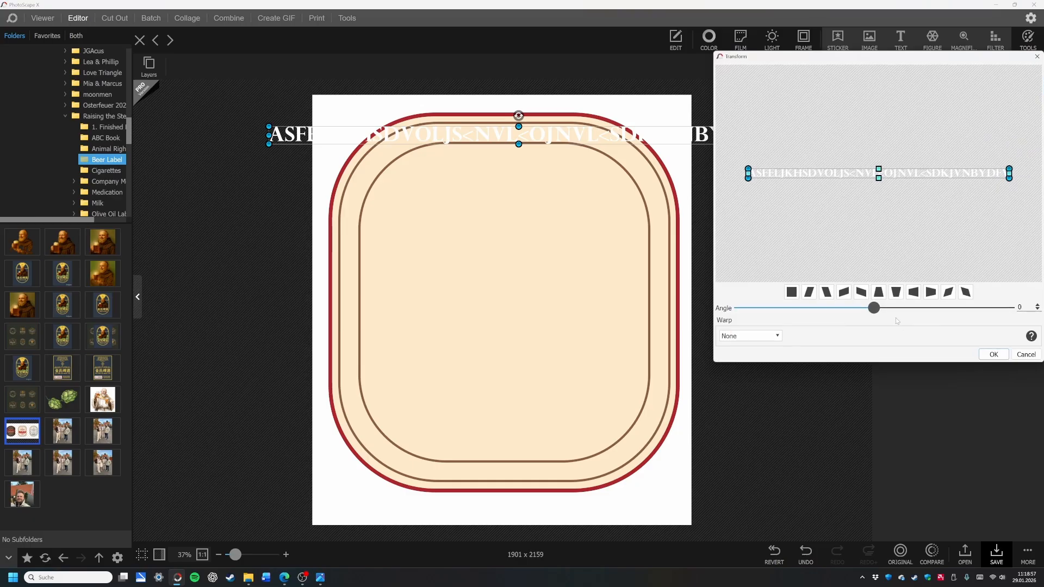
{"action": "left_click", "coordinate": [776, 336]}
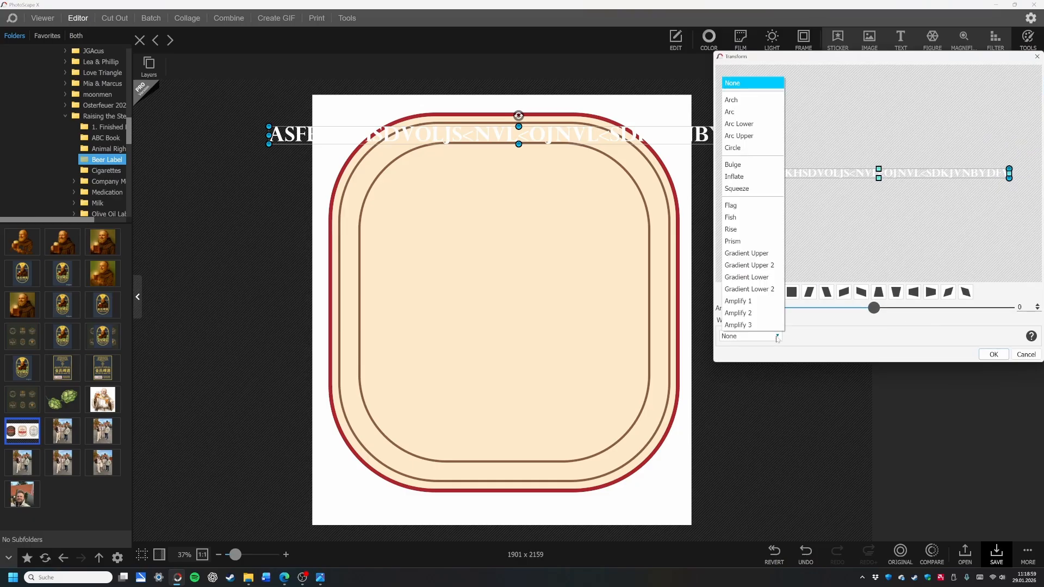
{"action": "left_click", "coordinate": [755, 101]}
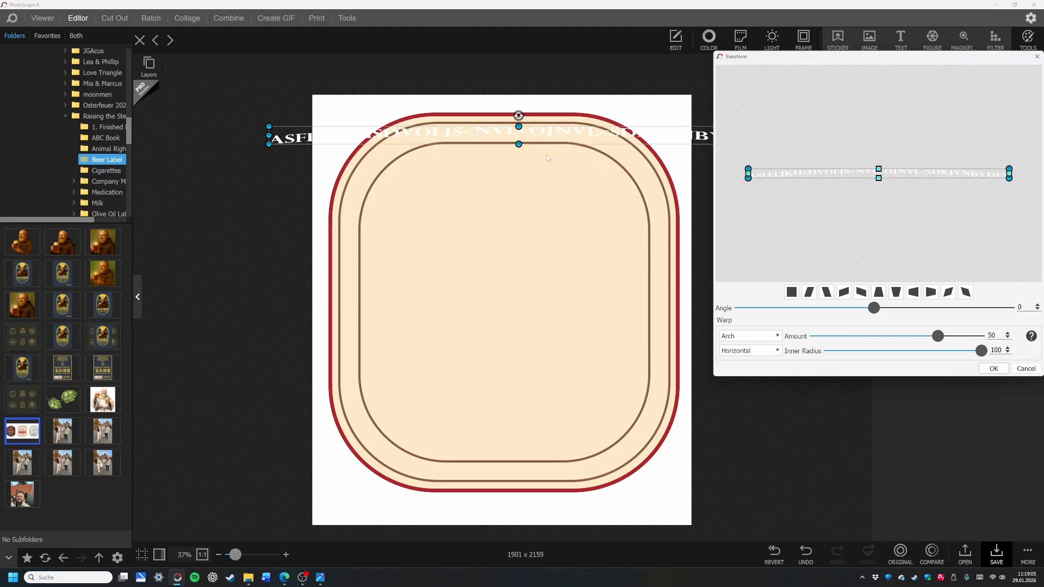
{"action": "mouse_move", "coordinate": [874, 309]}
{"action": "left_mouse_down"}
{"action": "mouse_move", "coordinate": [888, 308]}
{"action": "mouse_move", "coordinate": [873, 310]}
{"action": "left_mouse_up"}
{"action": "left_click_drag", "start_coordinate": [938, 336], "coordinate": [1006, 348]}
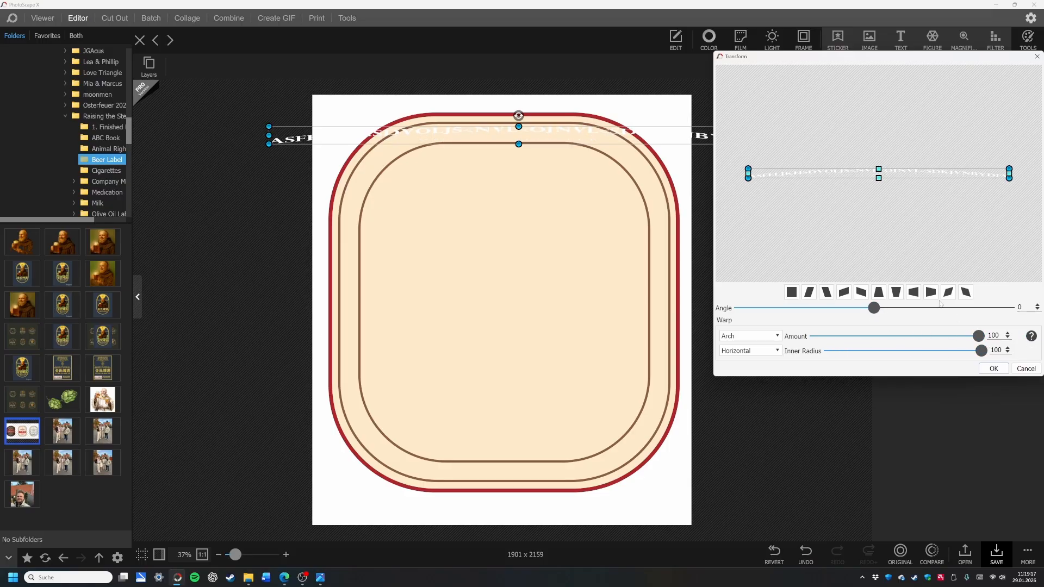
{"action": "left_click", "coordinate": [993, 369]}
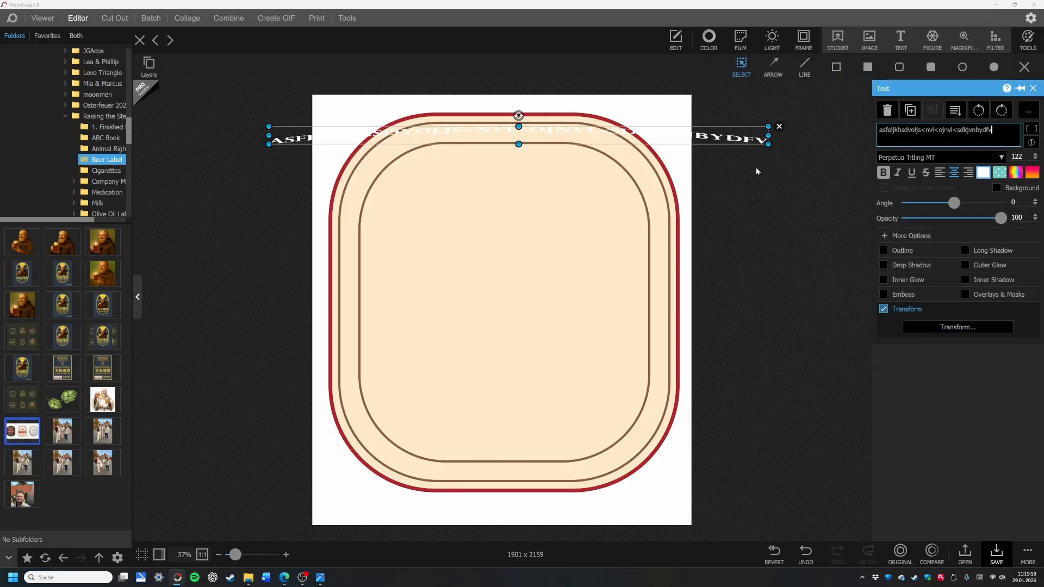
Step: Rotate the arched text to 32° and resize it into the label's upper-right curved band between the two brown frames
{"action": "left_click_drag", "start_coordinate": [768, 135], "coordinate": [615, 159]}
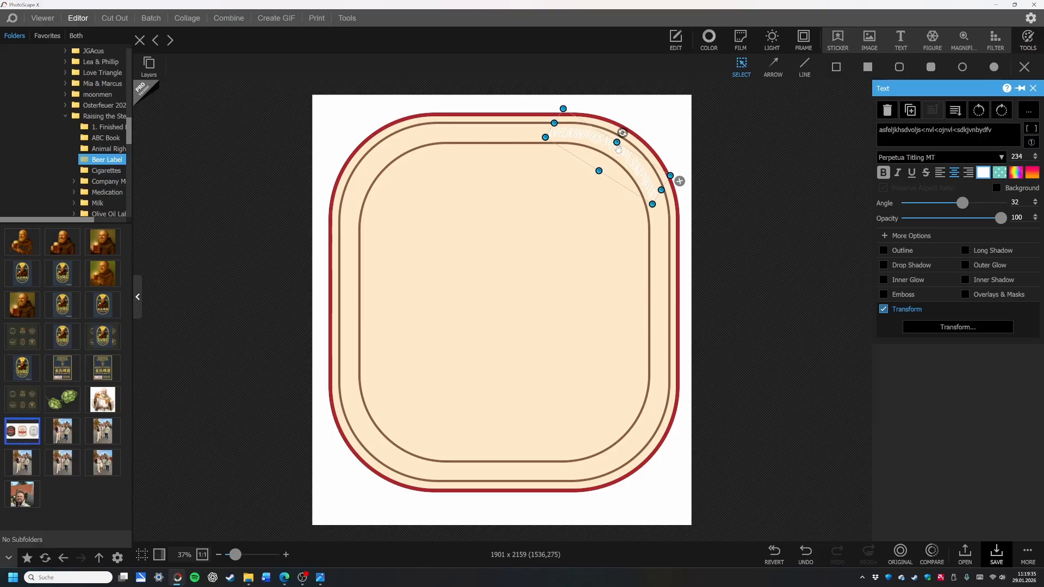
{"action": "mouse_move", "coordinate": [599, 172]}
{"action": "left_mouse_down"}
{"action": "mouse_move", "coordinate": [614, 161]}
{"action": "mouse_move", "coordinate": [599, 173]}
{"action": "left_mouse_up"}
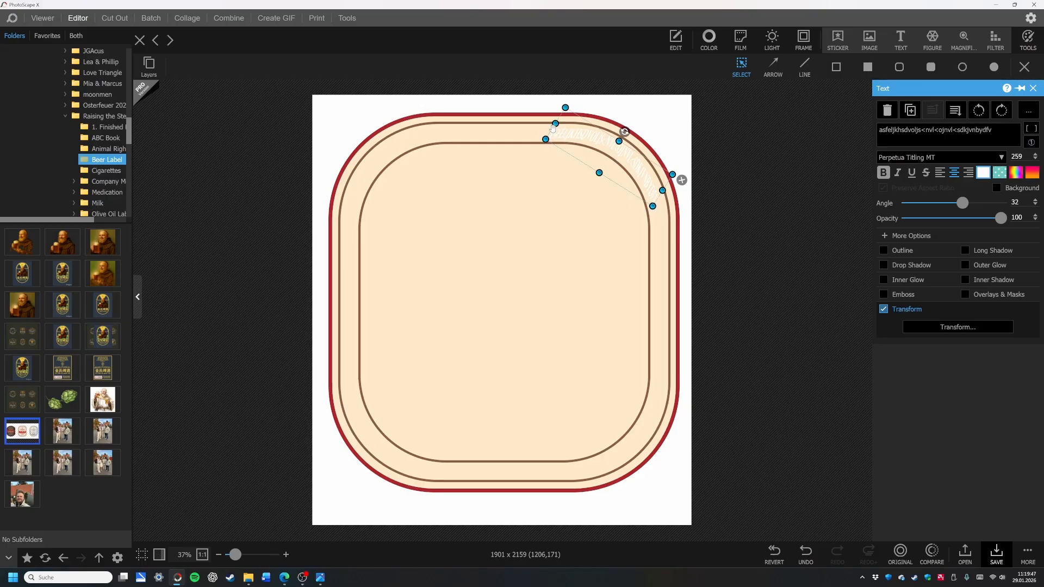
{"action": "scroll", "coordinate": [553, 127], "scroll_direction": "up", "scroll_amount": 5}
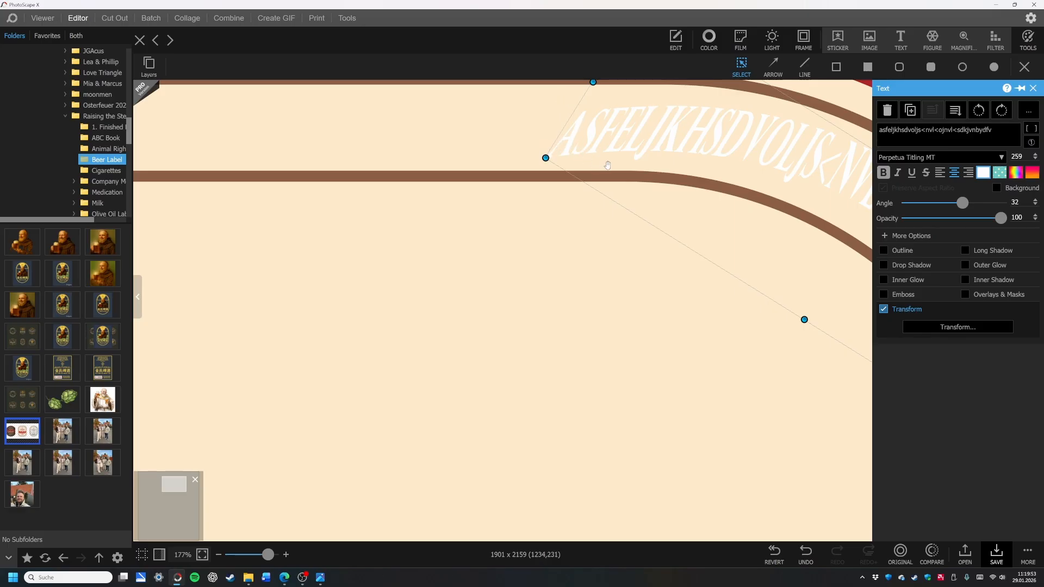
{"action": "scroll", "coordinate": [608, 164], "scroll_direction": "down", "scroll_amount": 3}
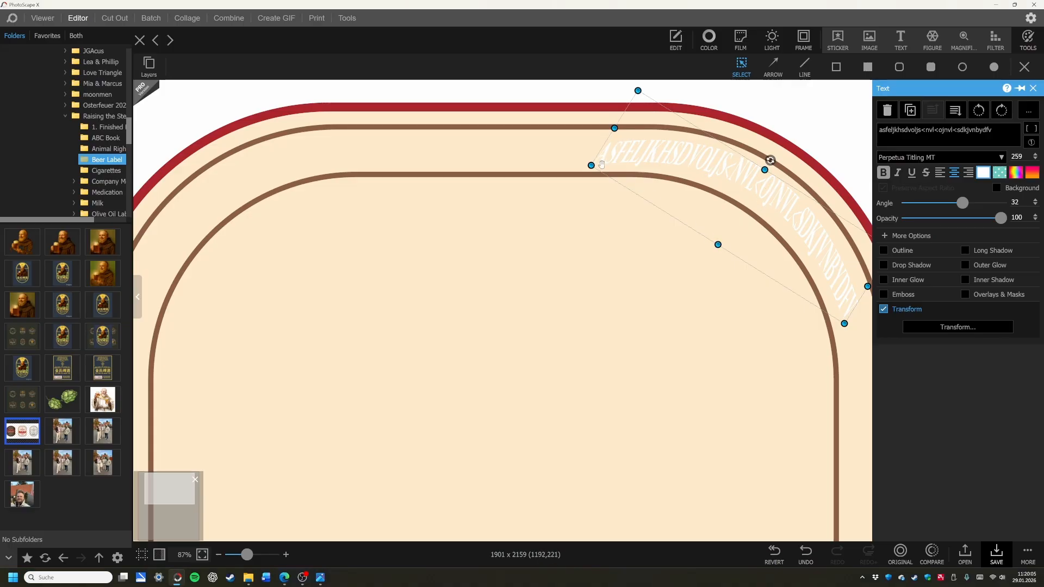
{"action": "mouse_move", "coordinate": [591, 165]}
{"action": "left_mouse_down"}
{"action": "mouse_move", "coordinate": [564, 172]}
{"action": "mouse_move", "coordinate": [605, 171]}
{"action": "mouse_move", "coordinate": [588, 135]}
{"action": "mouse_move", "coordinate": [600, 145]}
{"action": "mouse_move", "coordinate": [620, 128]}
{"action": "mouse_move", "coordinate": [643, 130]}
{"action": "mouse_move", "coordinate": [600, 160]}
{"action": "left_mouse_up"}
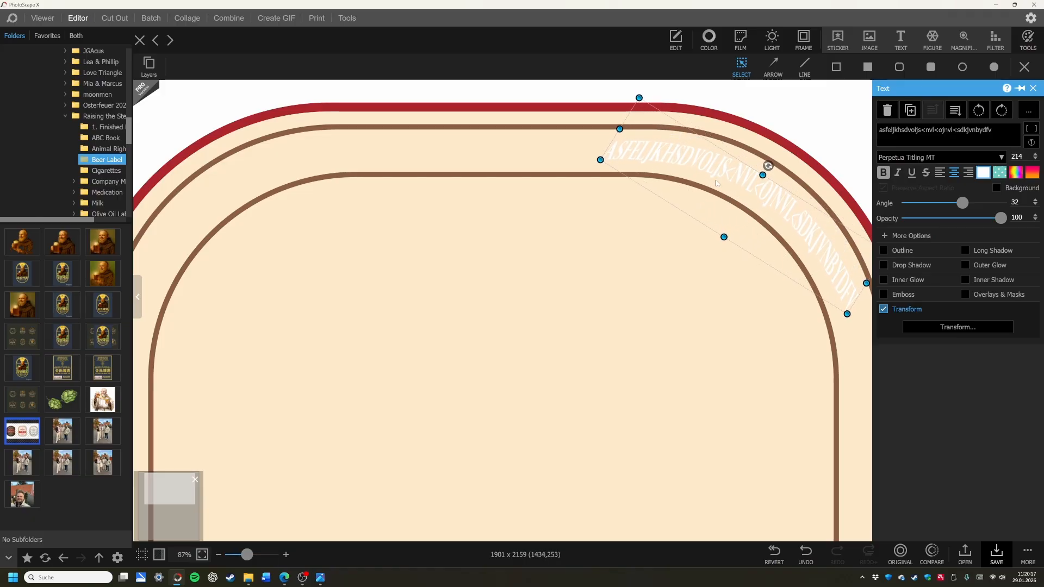
Step: Switch the text's warp from Arch to Arc with amount 50 and inner radius 50
{"action": "left_click", "coordinate": [932, 328]}
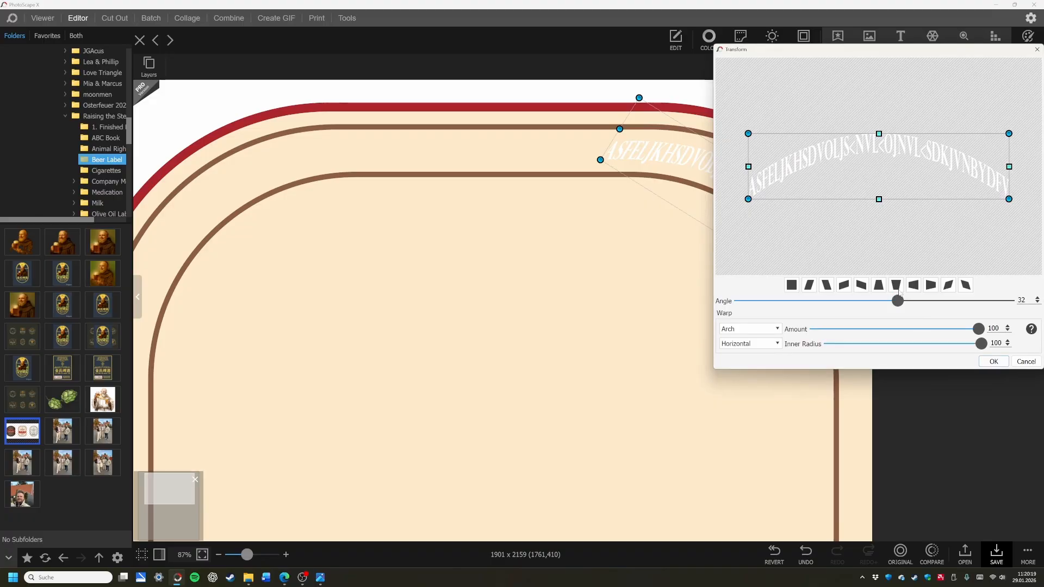
{"action": "left_click", "coordinate": [778, 329]}
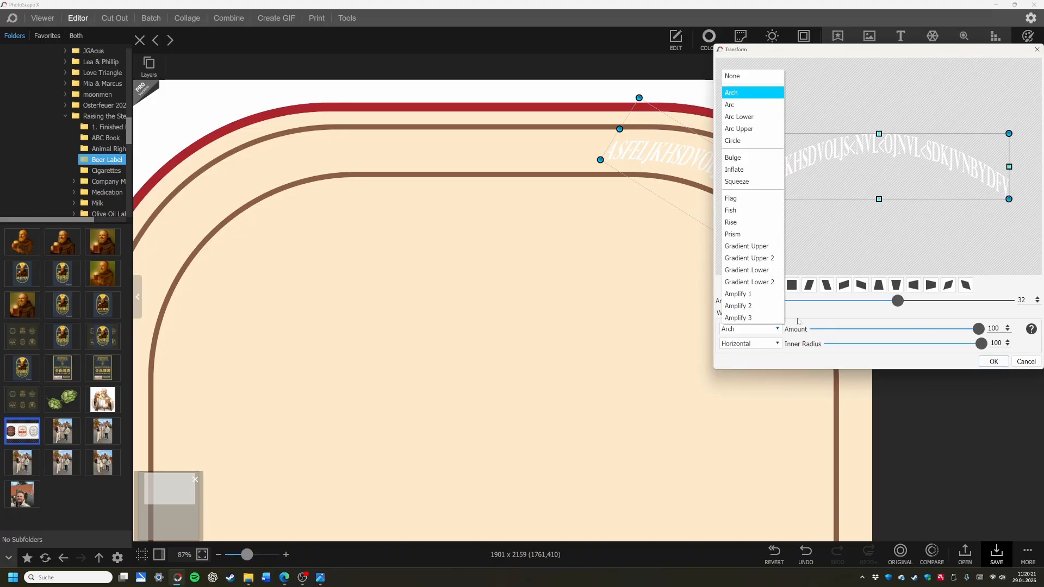
{"action": "left_click", "coordinate": [739, 104]}
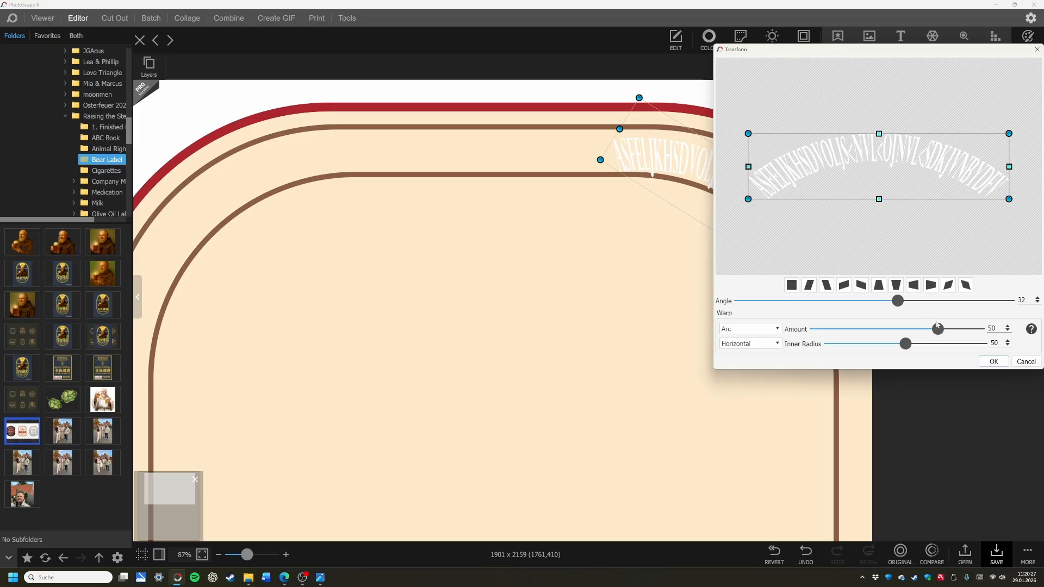
{"action": "left_click", "coordinate": [994, 362]}
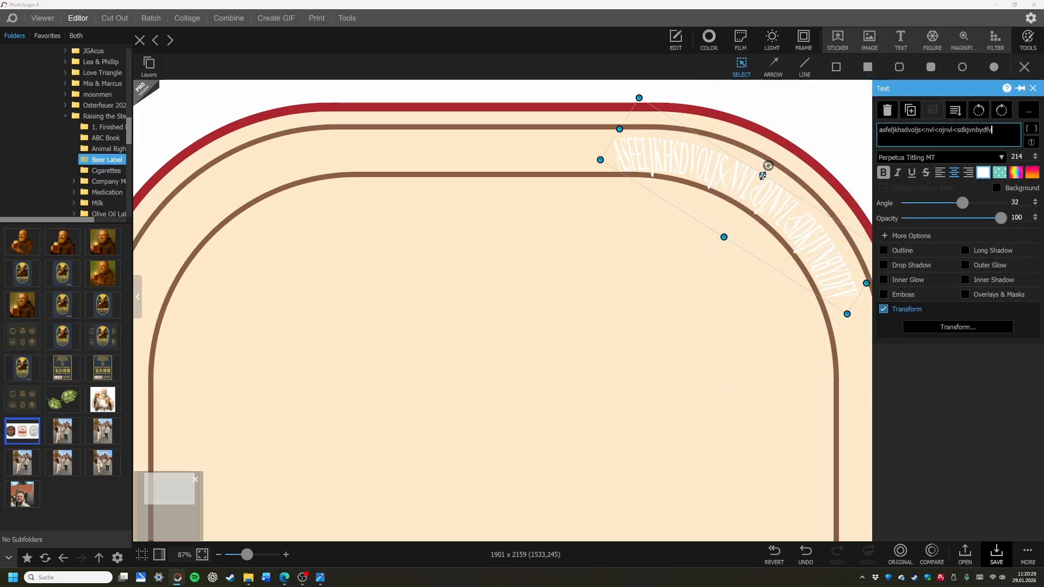
Step: Reshape and reposition the arc text so it follows the upper-right corner between the brown frames, at about size 207
{"action": "left_click_drag", "start_coordinate": [763, 175], "coordinate": [769, 169]}
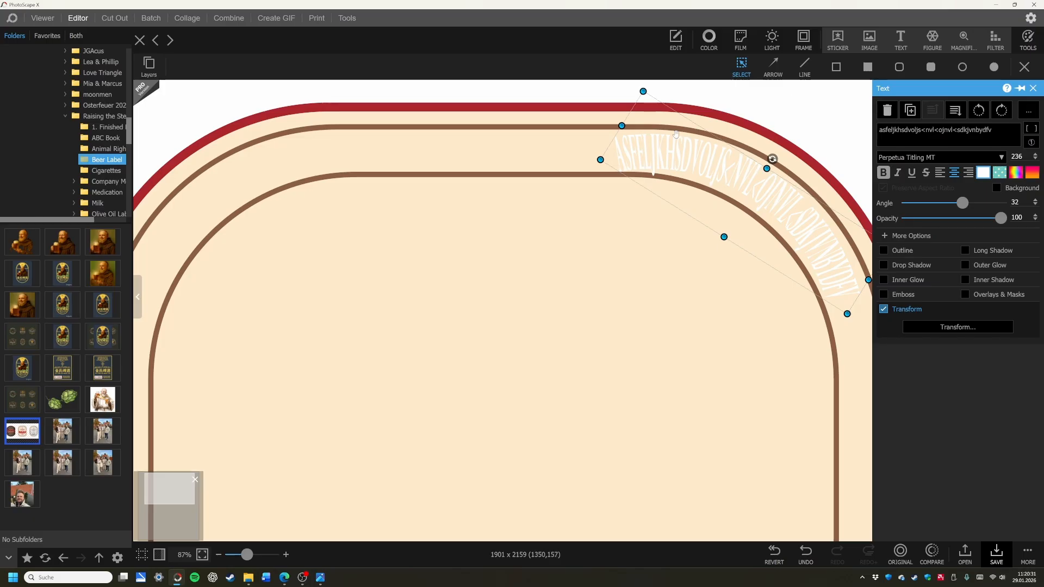
{"action": "left_click_drag", "start_coordinate": [723, 238], "coordinate": [669, 262]}
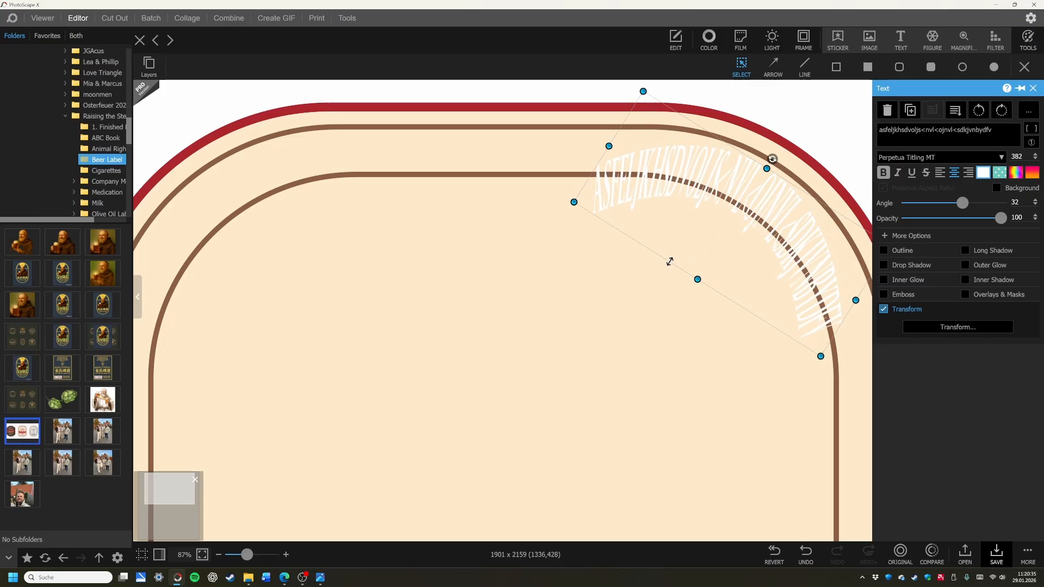
{"action": "left_click_drag", "start_coordinate": [574, 202], "coordinate": [660, 167]}
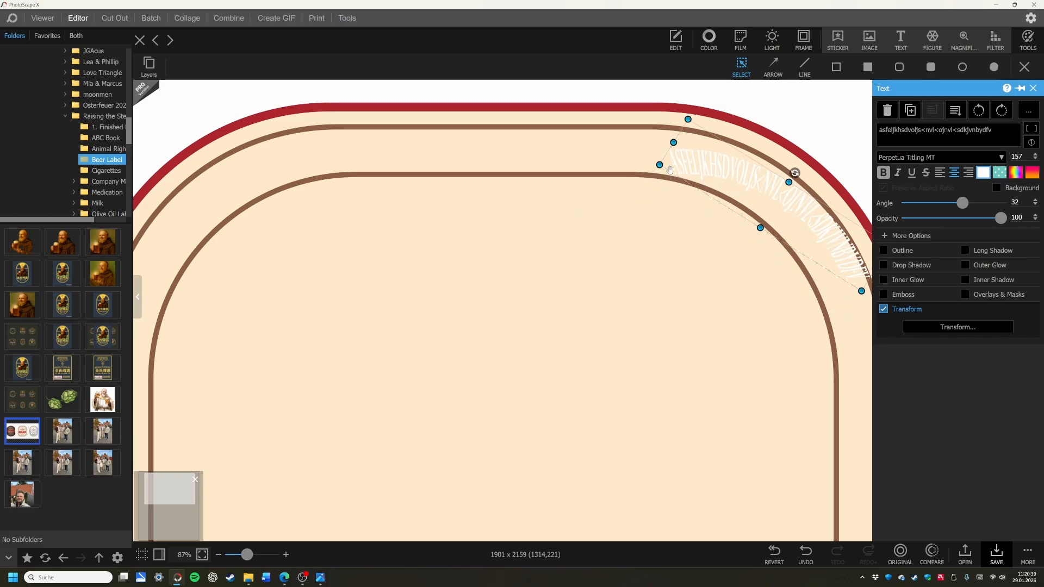
{"action": "left_click_drag", "start_coordinate": [865, 292], "coordinate": [844, 314]}
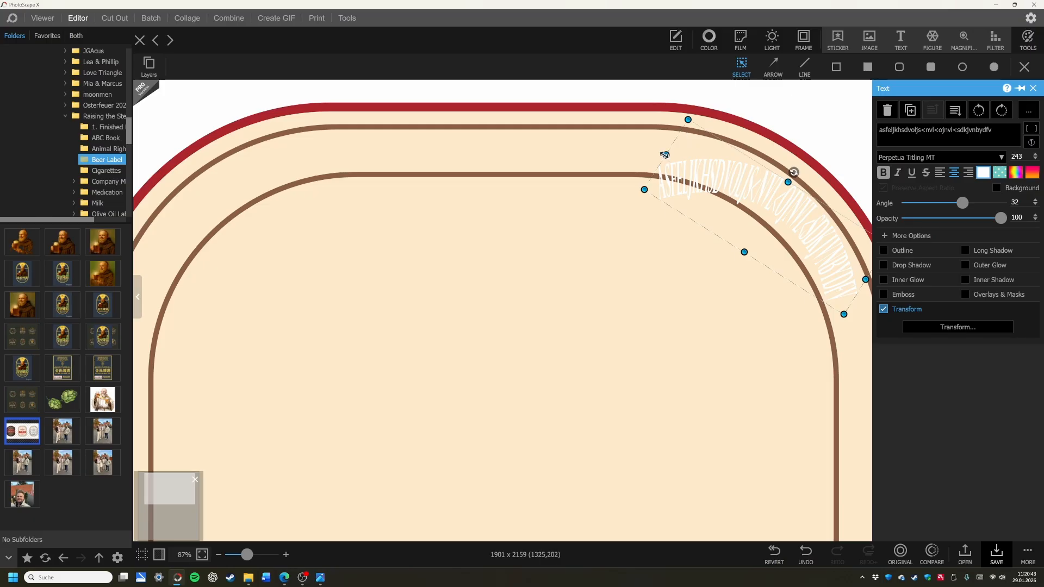
{"action": "mouse_move", "coordinate": [687, 119]}
{"action": "left_mouse_down"}
{"action": "mouse_move", "coordinate": [681, 112]}
{"action": "mouse_move", "coordinate": [699, 107]}
{"action": "mouse_move", "coordinate": [673, 123]}
{"action": "left_mouse_up"}
{"action": "left_click_drag", "start_coordinate": [647, 188], "coordinate": [589, 154]}
{"action": "left_click_drag", "start_coordinate": [754, 175], "coordinate": [764, 160]}
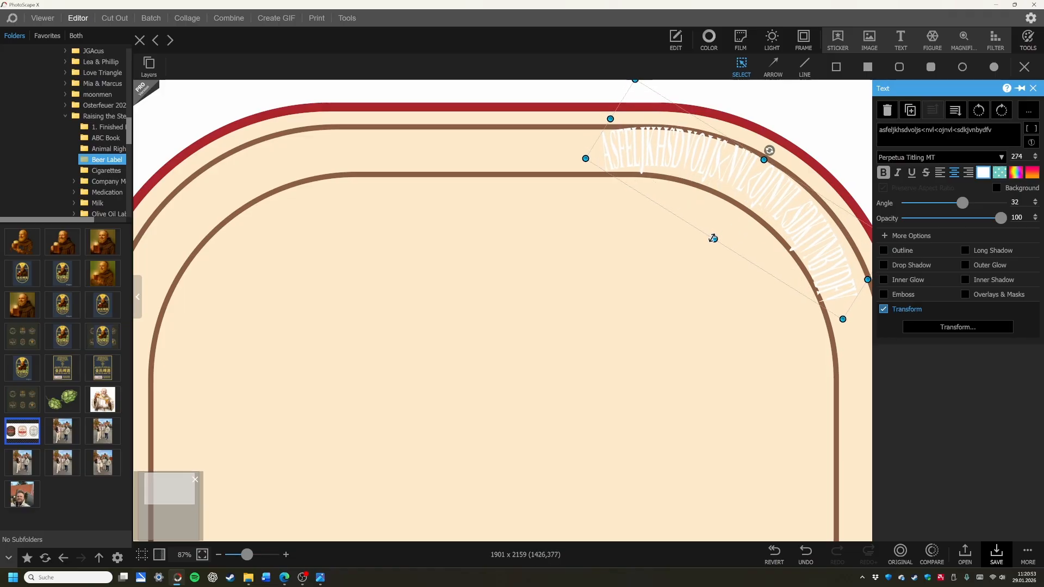
{"action": "left_click_drag", "start_coordinate": [715, 237], "coordinate": [744, 229]}
{"action": "left_click_drag", "start_coordinate": [811, 209], "coordinate": [810, 224]}
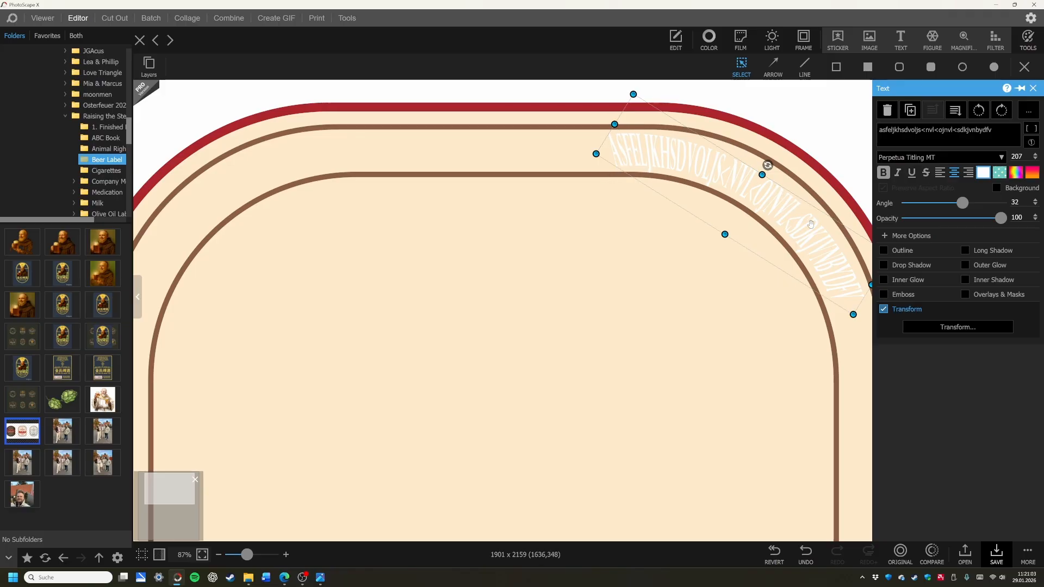
Step: Raise the Arc warp's inner radius to 100
{"action": "left_click", "coordinate": [957, 327]}
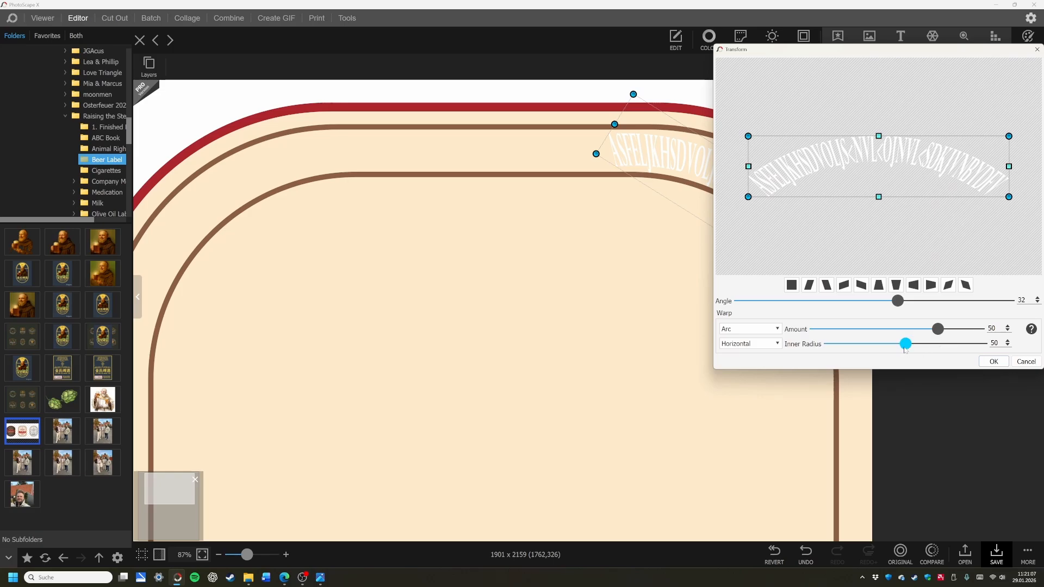
{"action": "left_click_drag", "start_coordinate": [906, 343], "coordinate": [981, 343]}
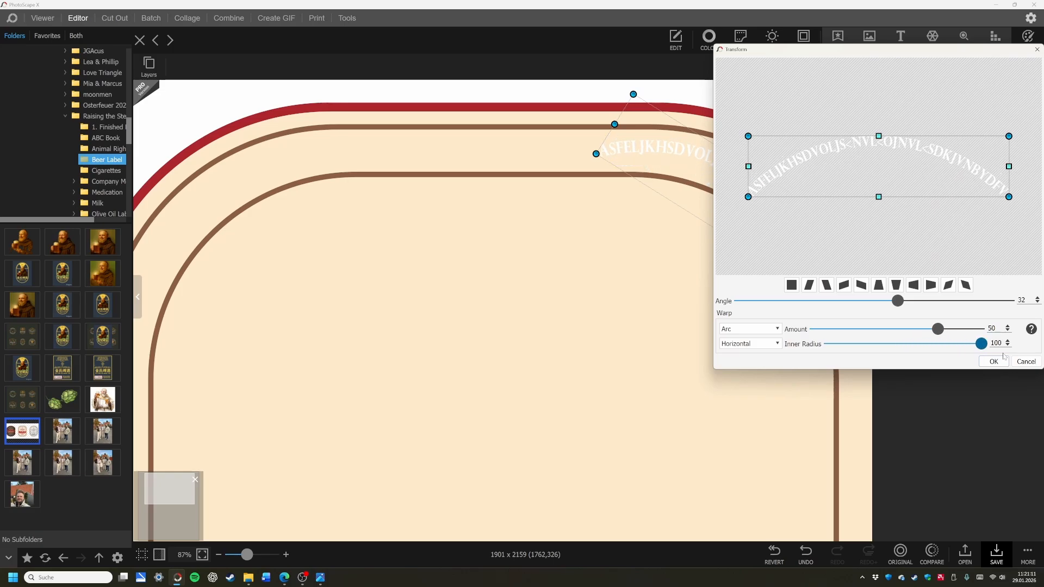
{"action": "left_click", "coordinate": [993, 361]}
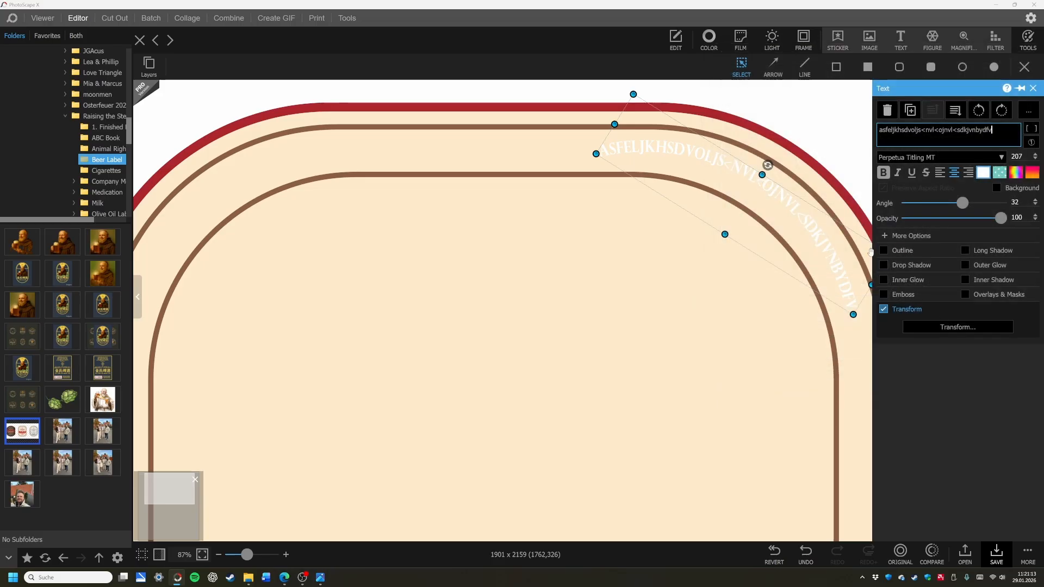
Step: Rotate the arc text to 45° and move and stretch it along the upper-right corner band, at about size 212
{"action": "left_click_drag", "start_coordinate": [596, 154], "coordinate": [623, 156]}
{"action": "left_click_drag", "start_coordinate": [743, 190], "coordinate": [778, 172]}
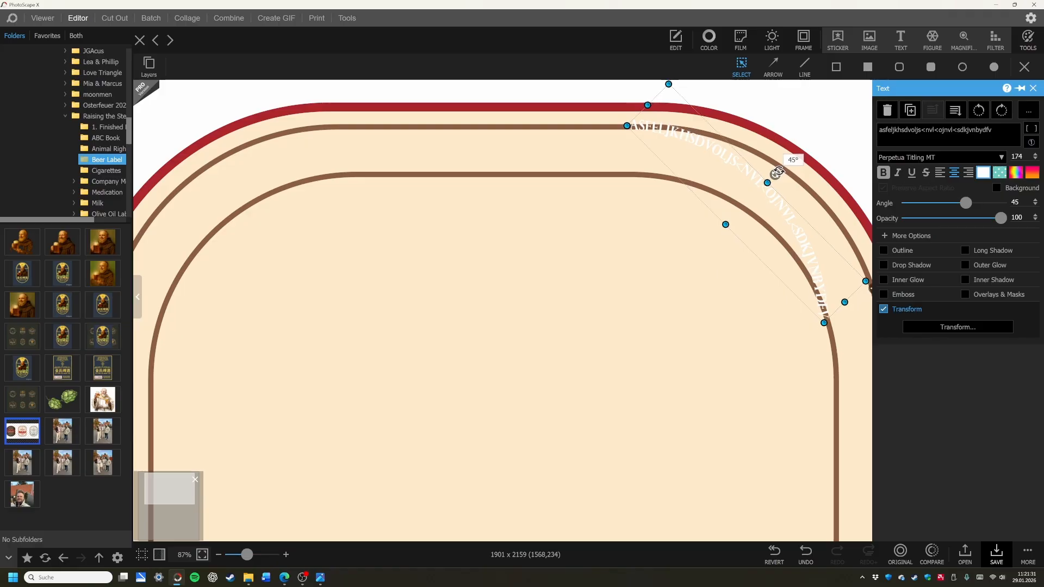
{"action": "left_click_drag", "start_coordinate": [785, 214], "coordinate": [812, 241]}
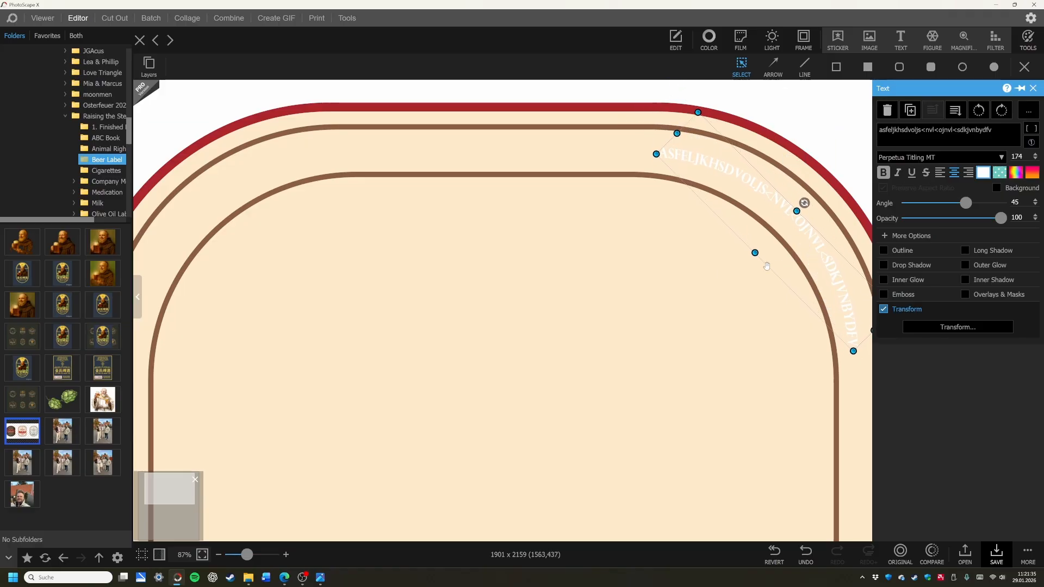
{"action": "left_click_drag", "start_coordinate": [656, 154], "coordinate": [623, 152]}
{"action": "mouse_move", "coordinate": [857, 359]}
{"action": "left_mouse_down"}
{"action": "mouse_move", "coordinate": [847, 355]}
{"action": "mouse_move", "coordinate": [855, 371]}
{"action": "left_mouse_up"}
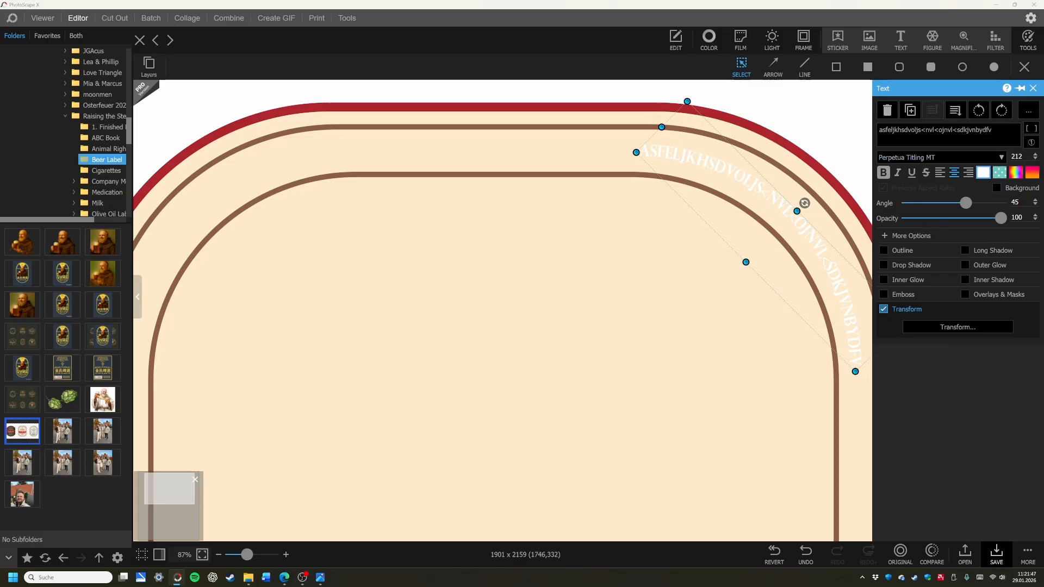
Step: Set the arc text's font size to 300, and adjust its ends to fit the corner band at about size 383
{"action": "left_click", "coordinate": [1016, 156]}
{"action": "type", "text": "300"}
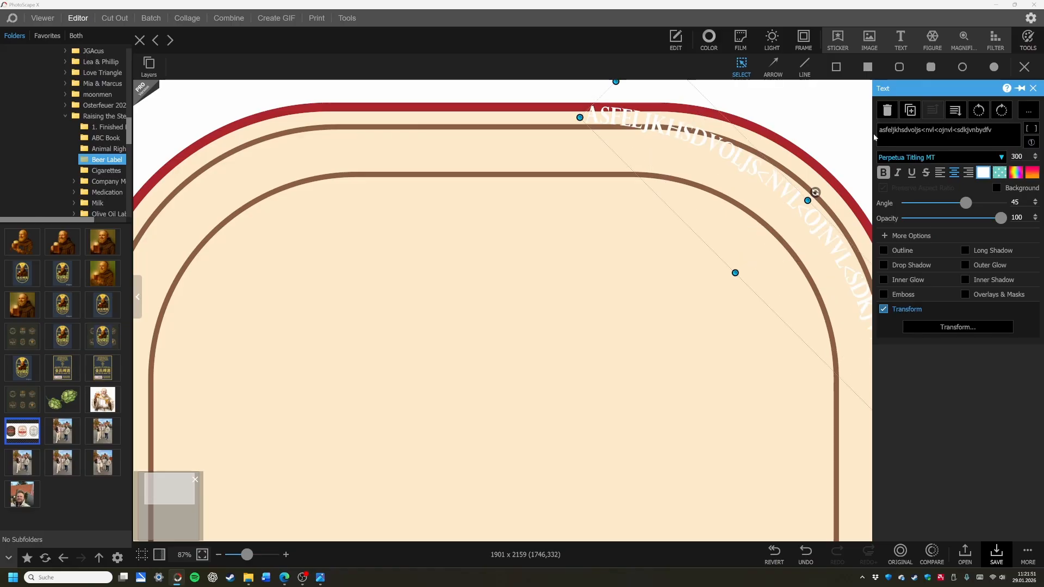
{"action": "left_click_drag", "start_coordinate": [581, 118], "coordinate": [600, 158]}
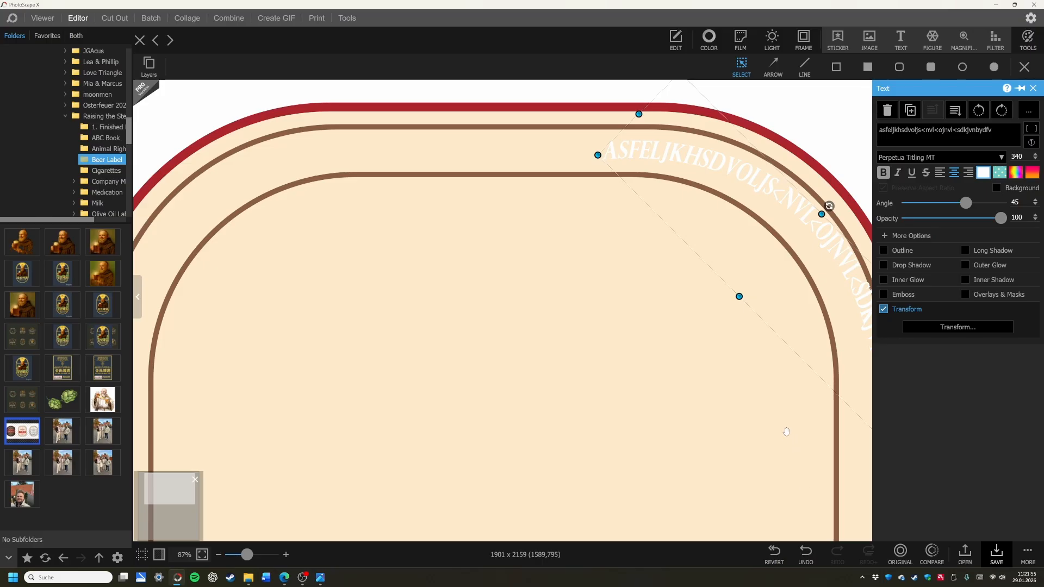
{"action": "scroll", "coordinate": [781, 427], "scroll_direction": "down", "scroll_amount": 3}
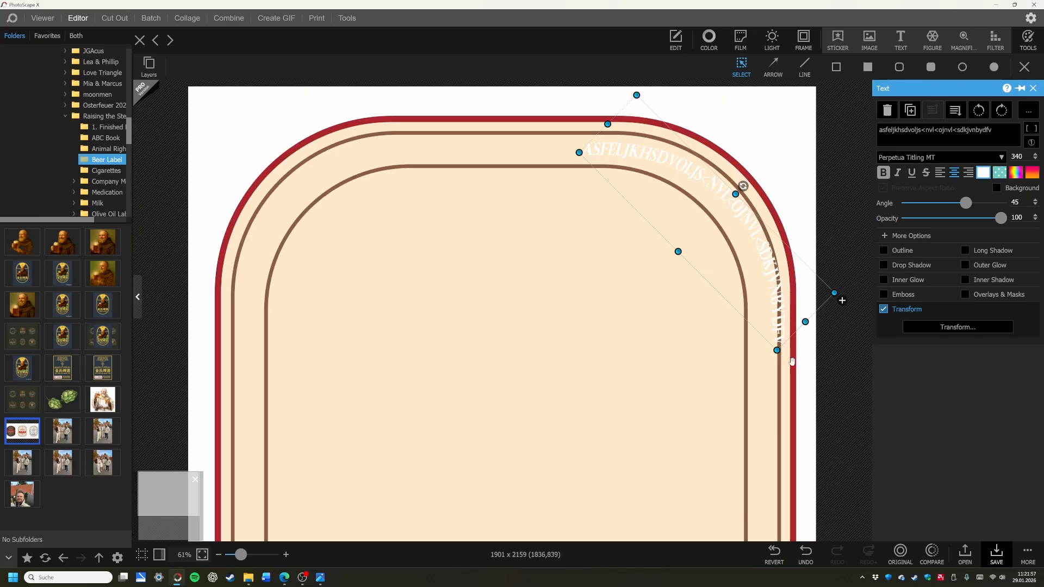
{"action": "left_click_drag", "start_coordinate": [777, 350], "coordinate": [755, 343]}
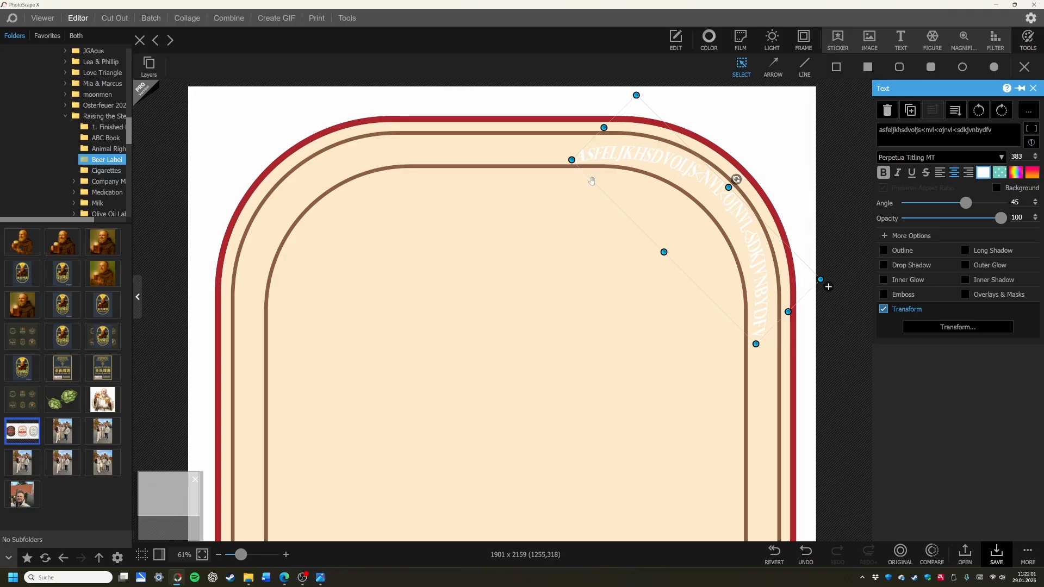
Step: Refit the arc text between the brown frames at the upper-right corner by adjusting its position and ends, at about size 346
{"action": "left_click_drag", "start_coordinate": [572, 160], "coordinate": [571, 153]}
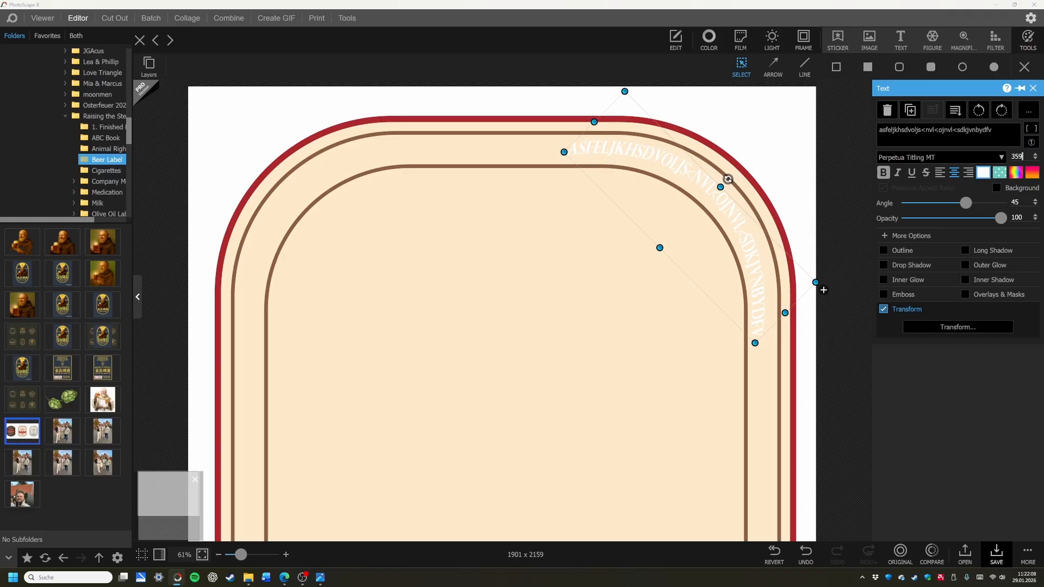
{"action": "left_click_drag", "start_coordinate": [824, 290], "coordinate": [832, 296]}
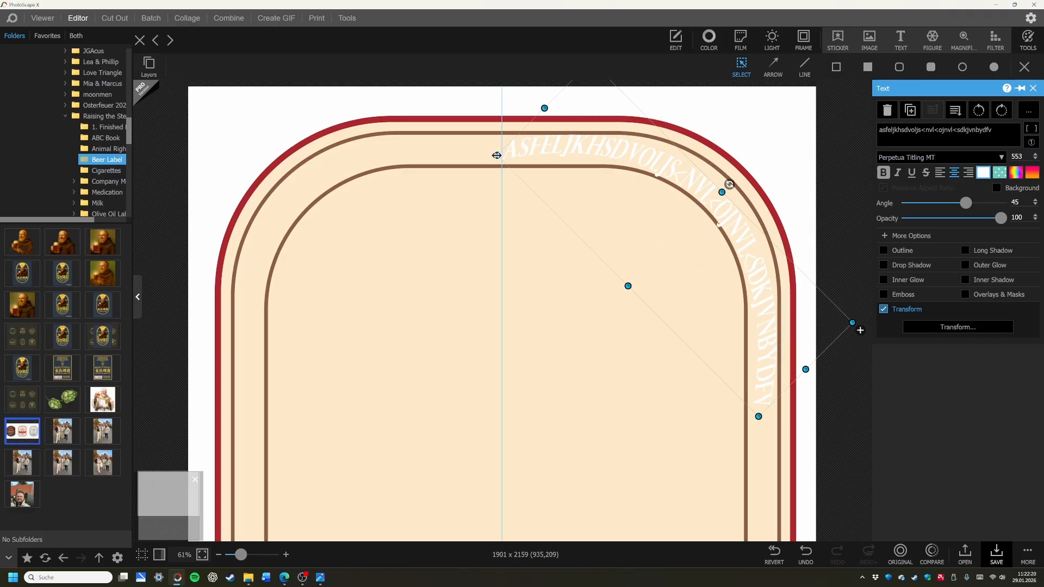
{"action": "left_click_drag", "start_coordinate": [868, 361], "coordinate": [847, 322]}
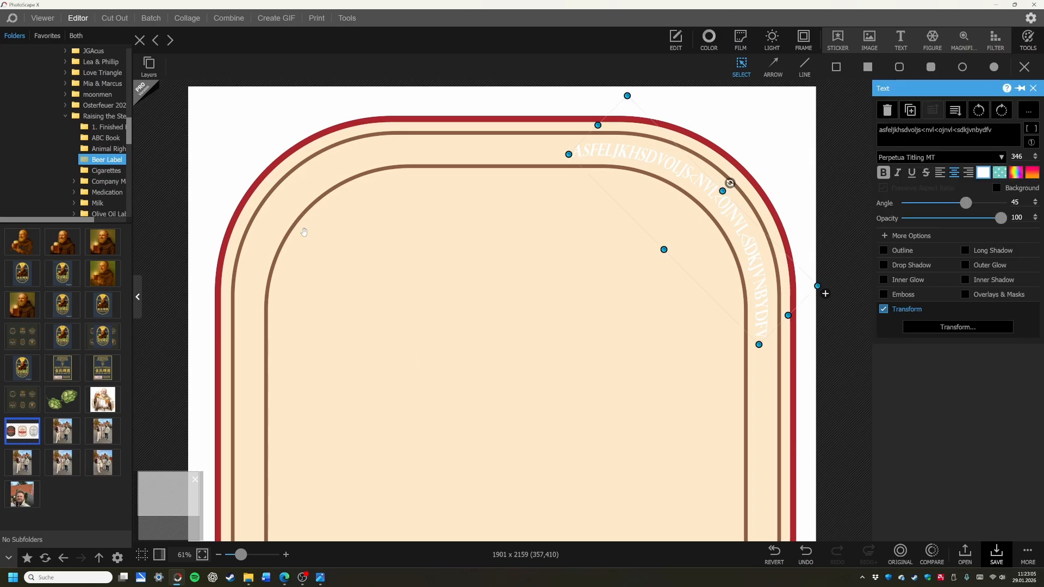
{"action": "left_click_drag", "start_coordinate": [759, 344], "coordinate": [757, 377]}
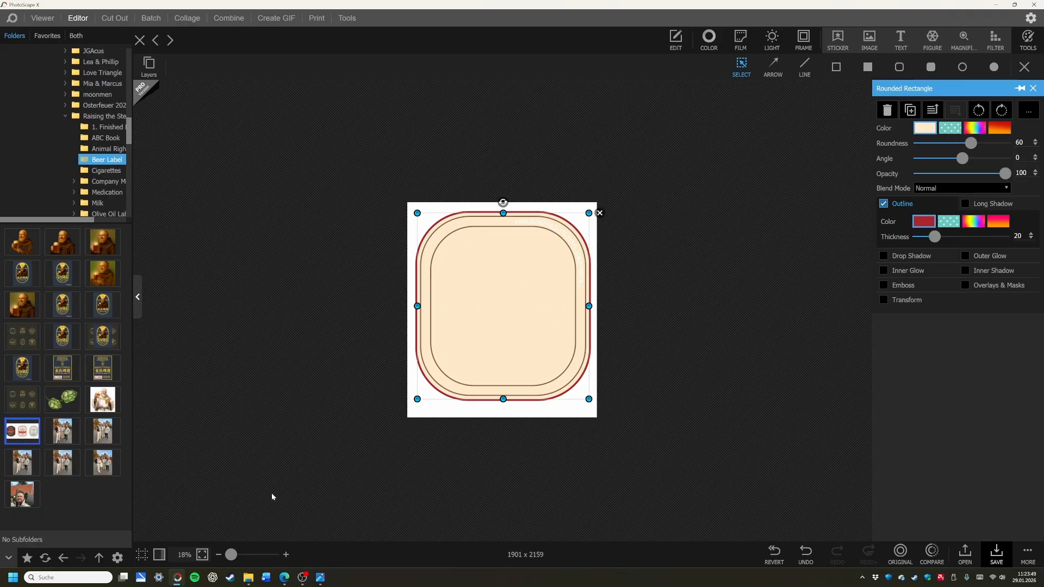
Step: Examine the vintage label reference screenshot and the earlier monk label aifaceswap-output1234 in the Beer Label folder for layout and wording
{"action": "left_click", "coordinate": [320, 578]}
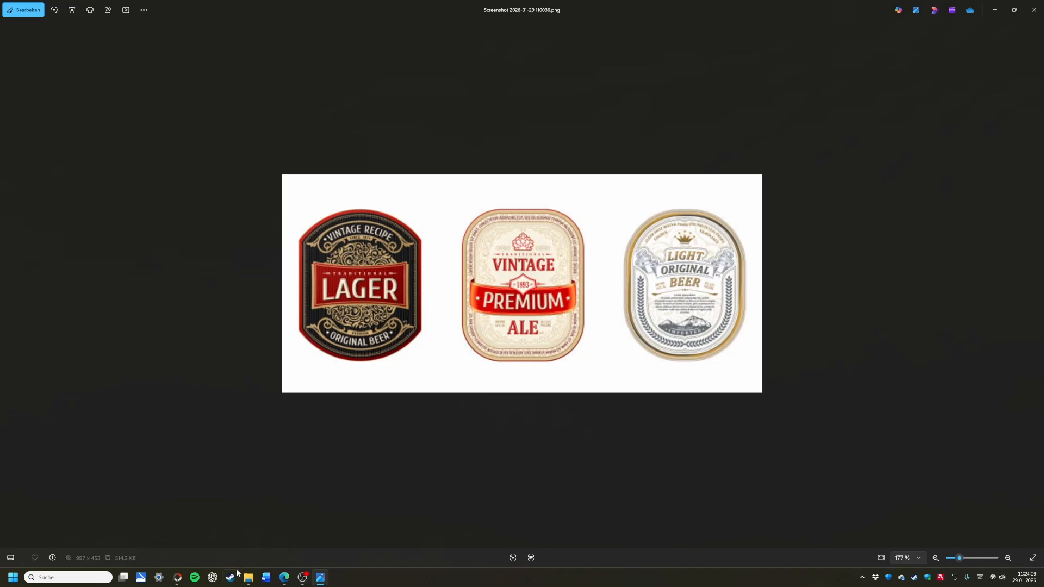
{"action": "left_click", "coordinate": [177, 578]}
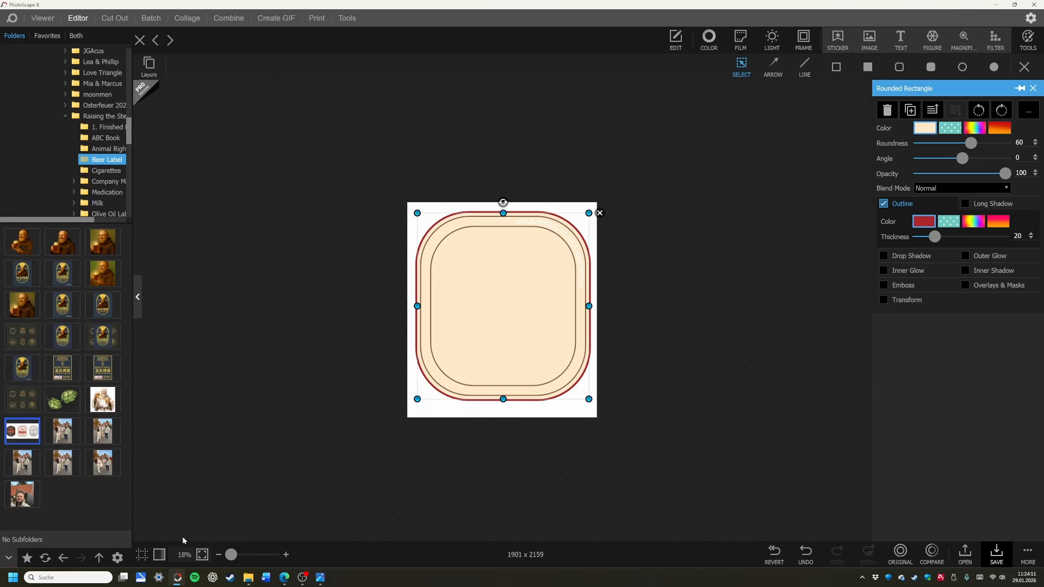
{"action": "mouse_move", "coordinate": [283, 582]}
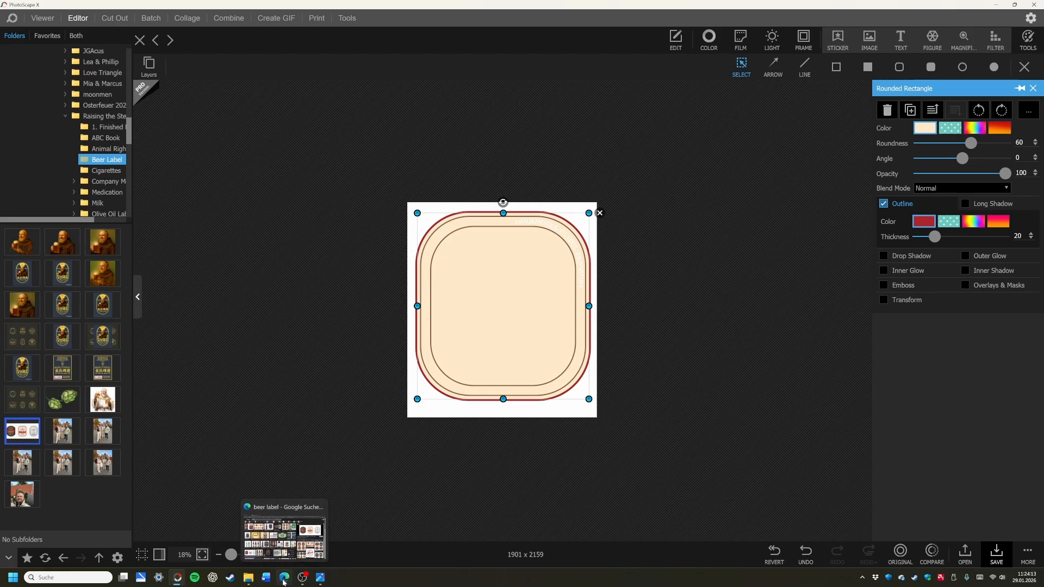
{"action": "left_click", "coordinate": [249, 577]}
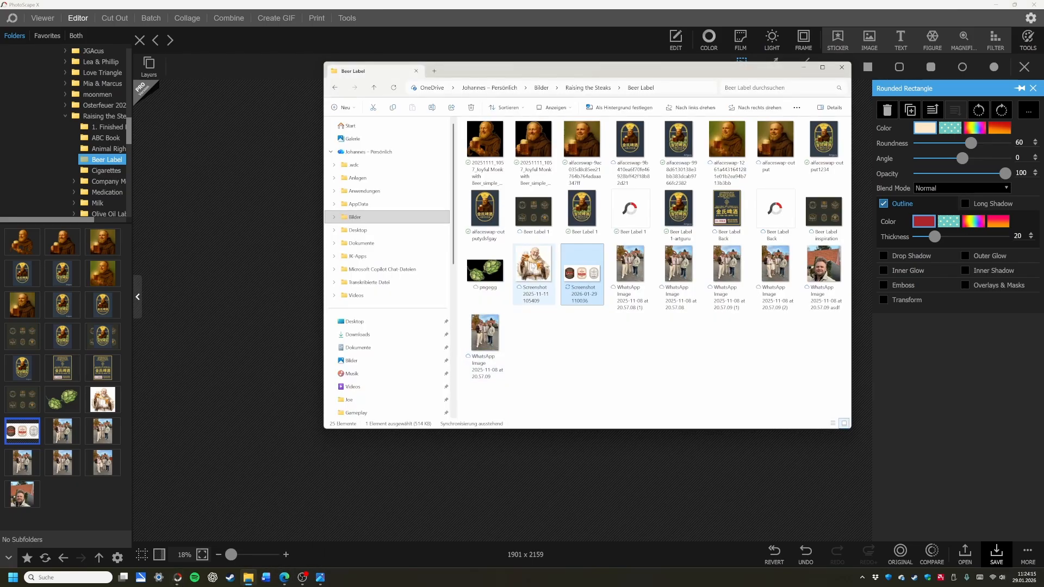
{"action": "double_click", "coordinate": [829, 144]}
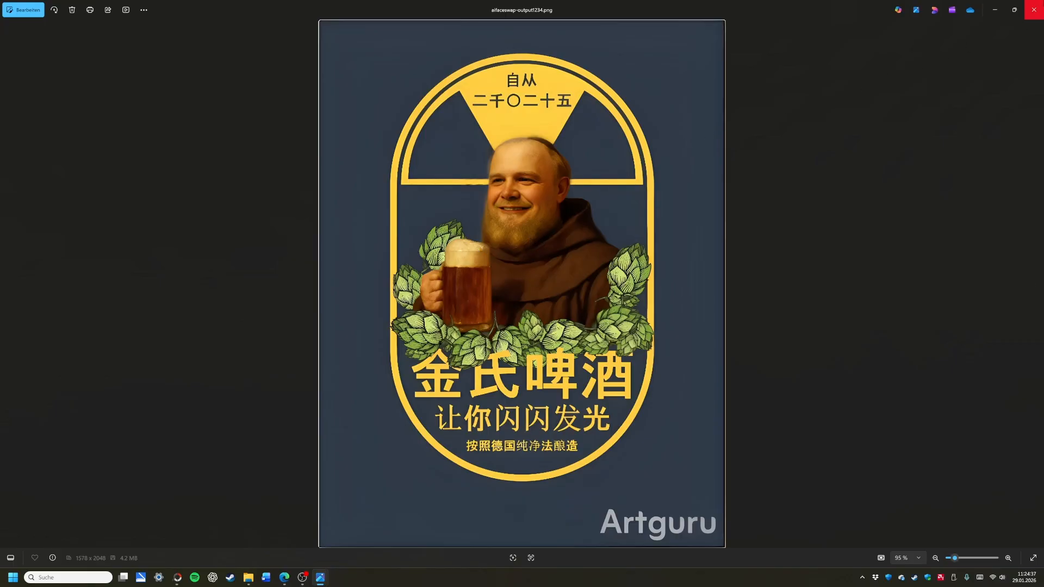
{"action": "left_click", "coordinate": [1034, 10]}
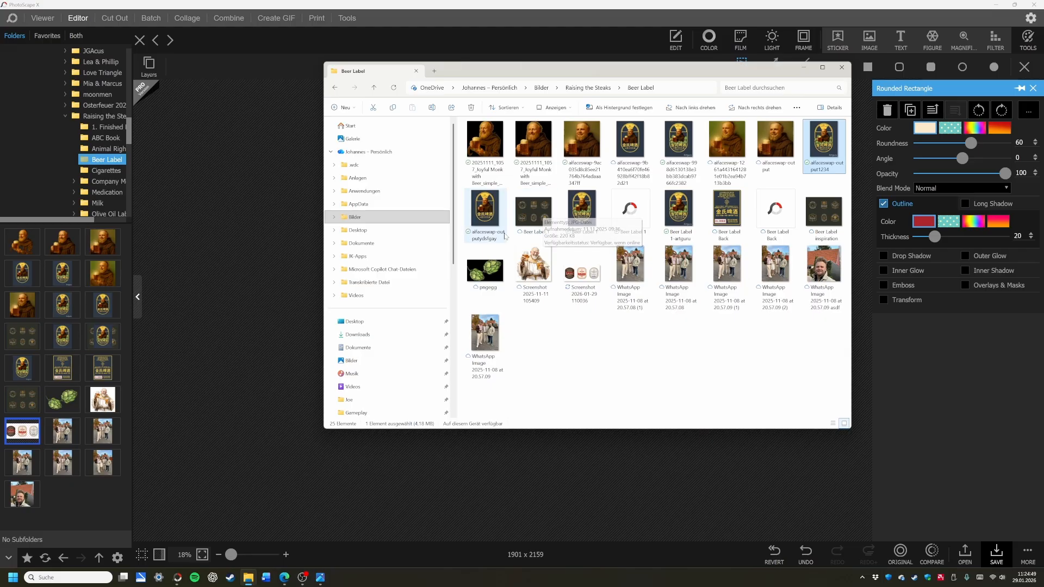
{"action": "left_click", "coordinate": [285, 241]}
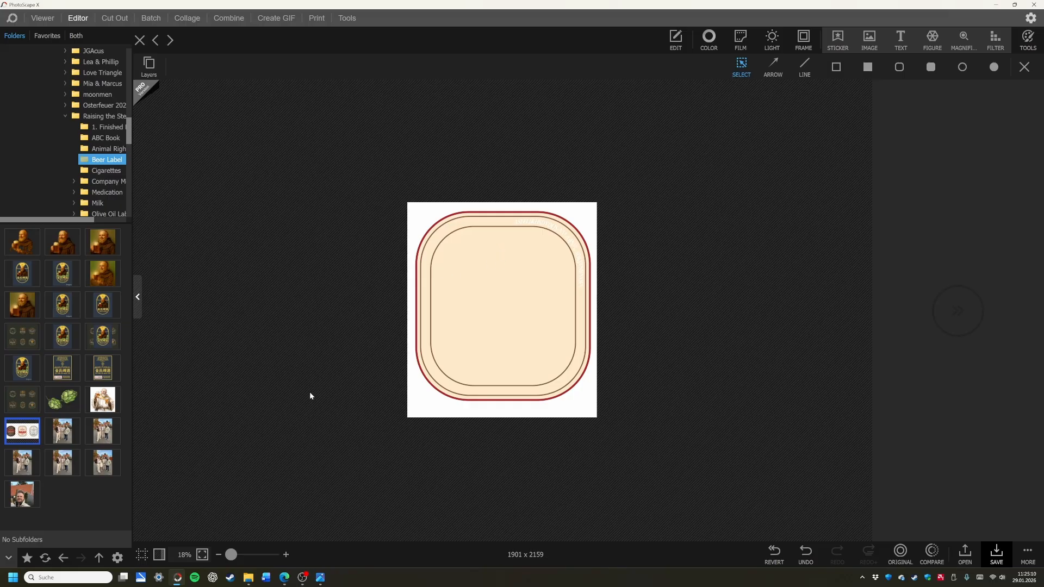
{"action": "mouse_move", "coordinate": [248, 576]}
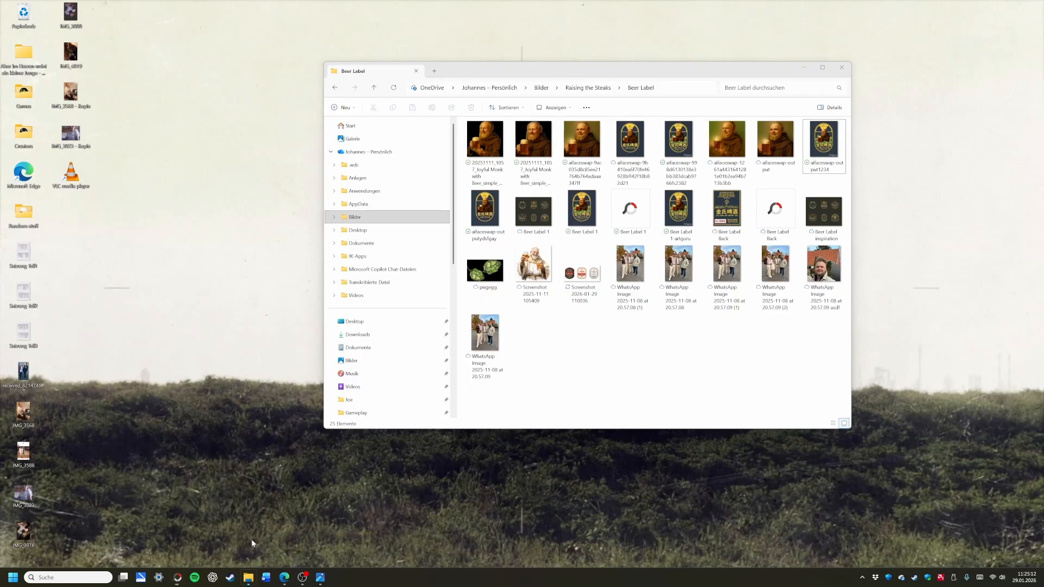
{"action": "left_click", "coordinate": [251, 539]}
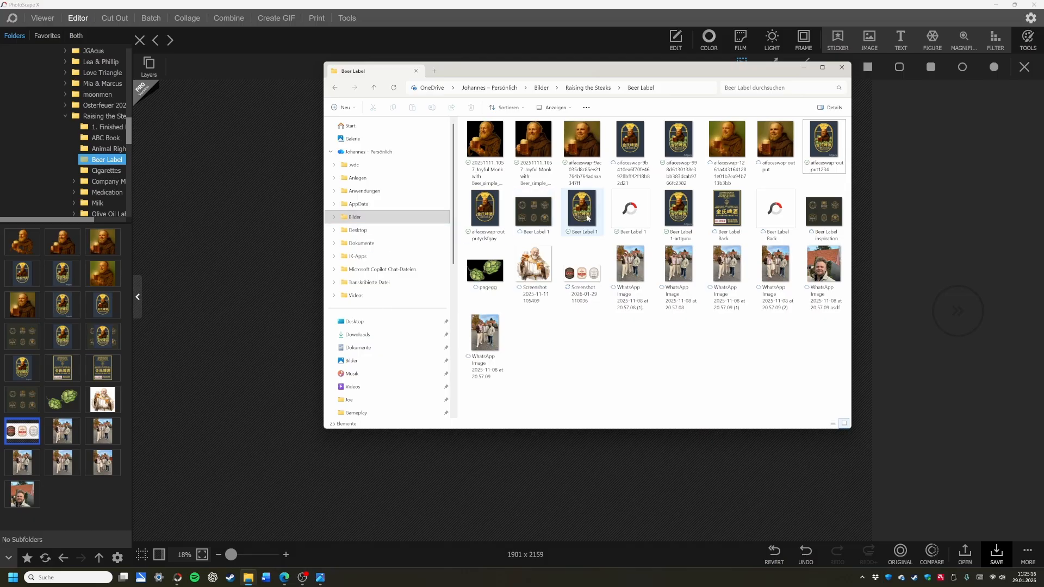
{"action": "double_click", "coordinate": [823, 143]}
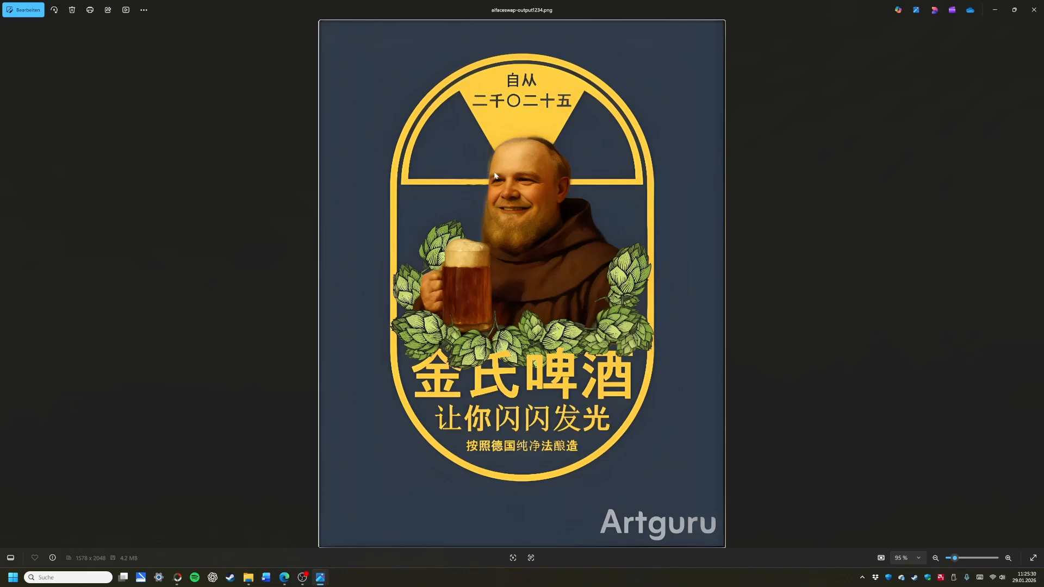
{"action": "left_click", "coordinate": [1034, 9]}
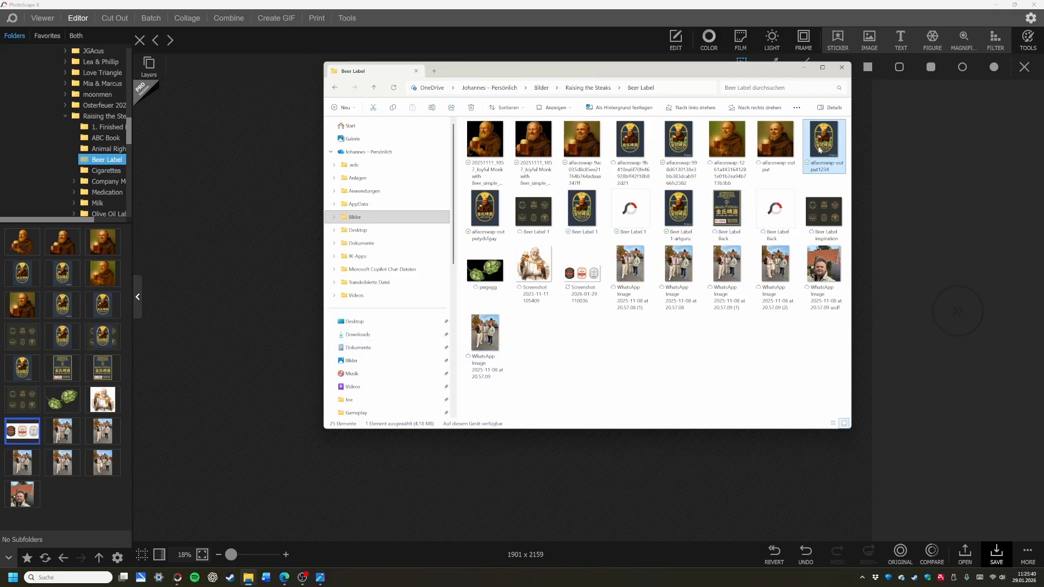
{"action": "left_click", "coordinate": [248, 347]}
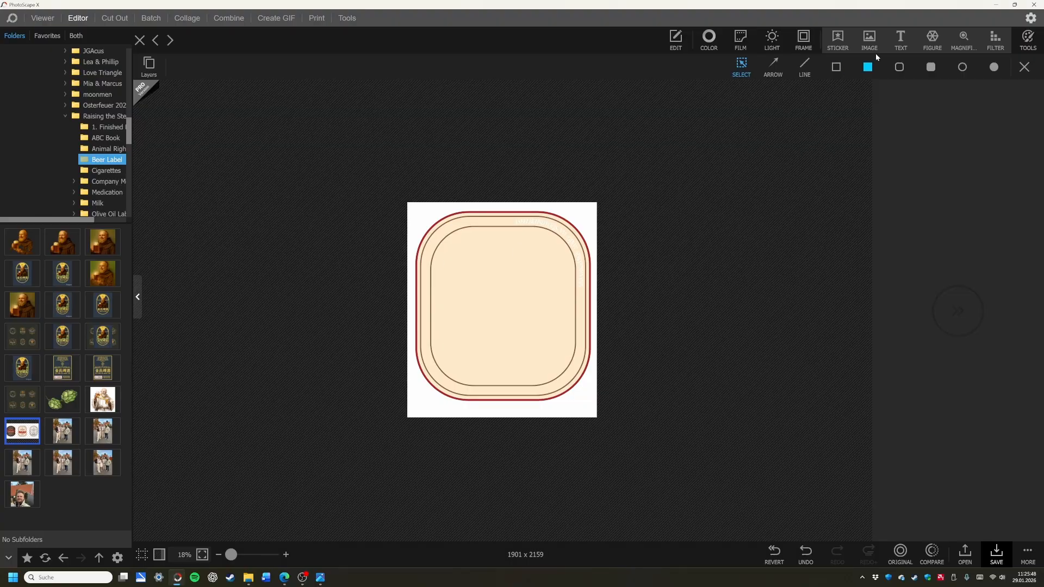
Step: Add the title "Brüning Bräu" in Perpetua Titling MT and fit it across the upper part of the inner frame at about size 182
{"action": "left_click", "coordinate": [900, 39]}
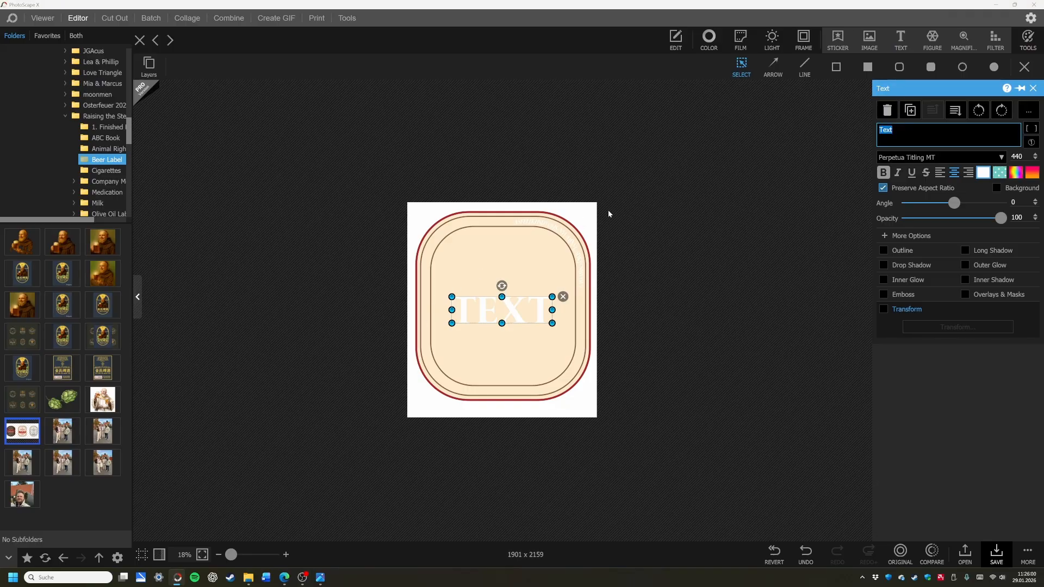
{"action": "type", "text": "Brü"}
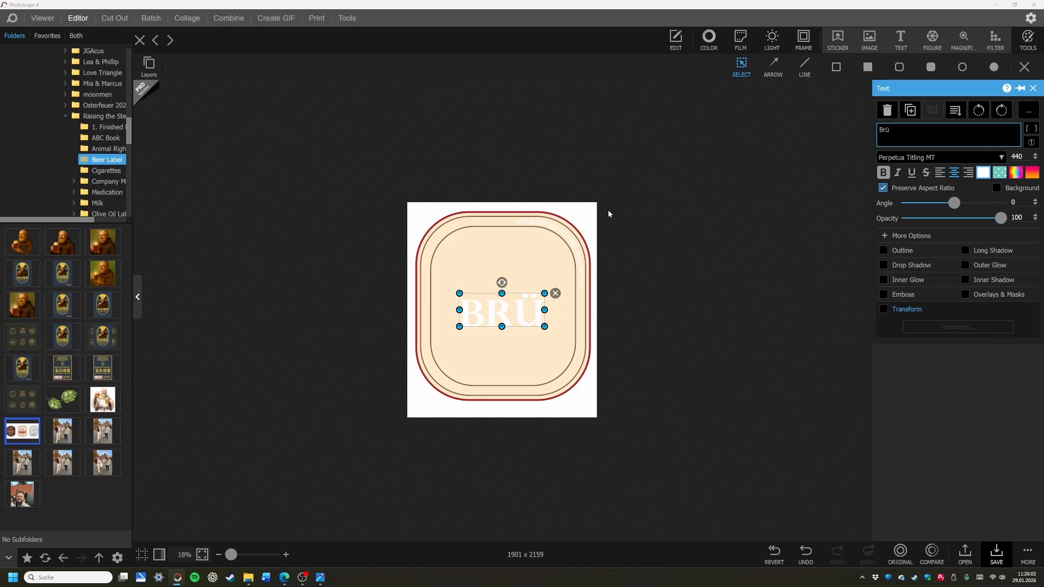
{"action": "type", "text": "ning Bräu"}
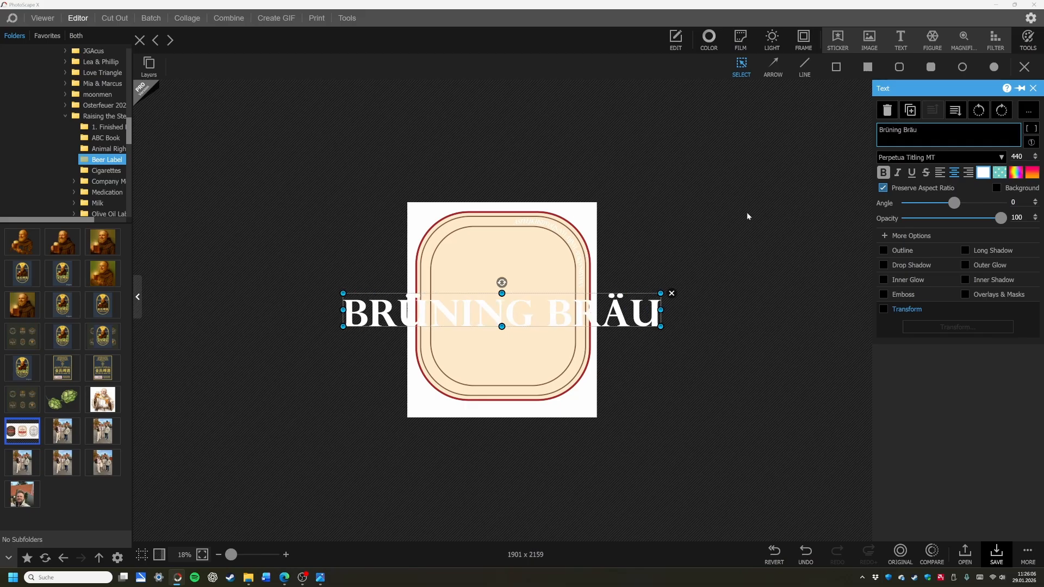
{"action": "left_click_drag", "start_coordinate": [661, 327], "coordinate": [655, 182]}
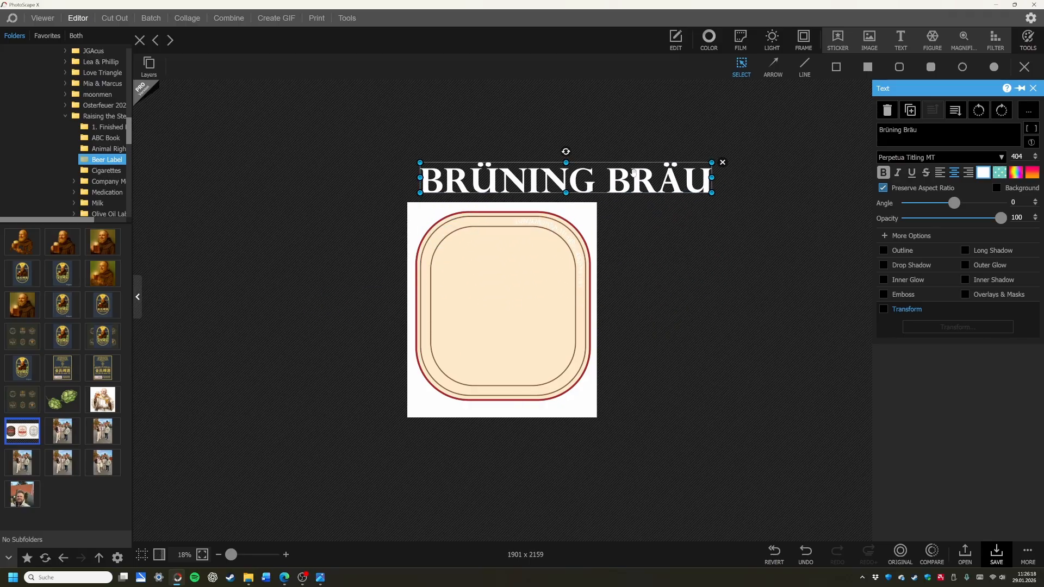
{"action": "left_click_drag", "start_coordinate": [479, 171], "coordinate": [497, 275]}
{"action": "left_click_drag", "start_coordinate": [729, 297], "coordinate": [568, 282]}
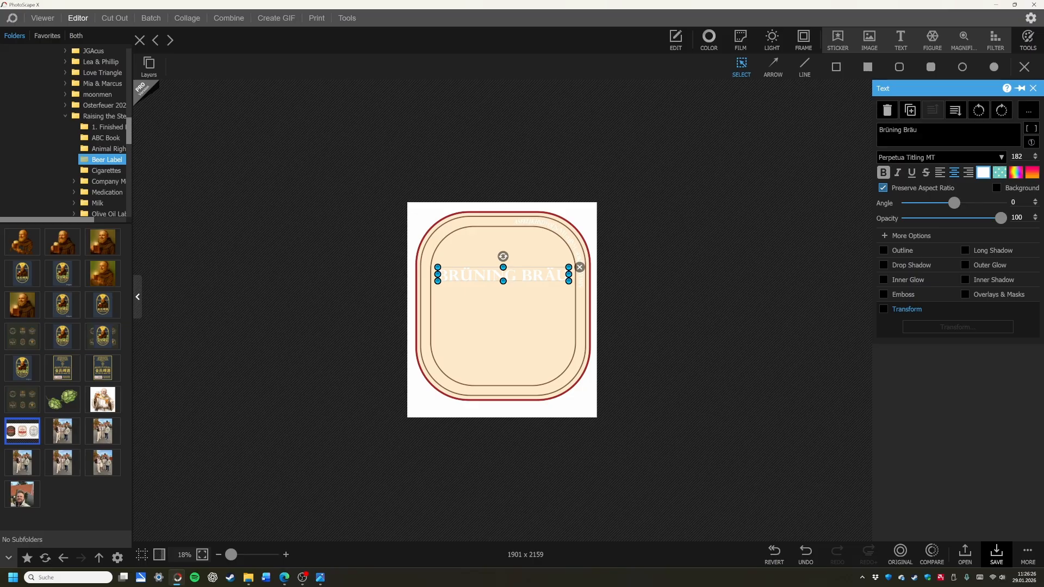
{"action": "left_click_drag", "start_coordinate": [902, 130], "coordinate": [872, 131]}
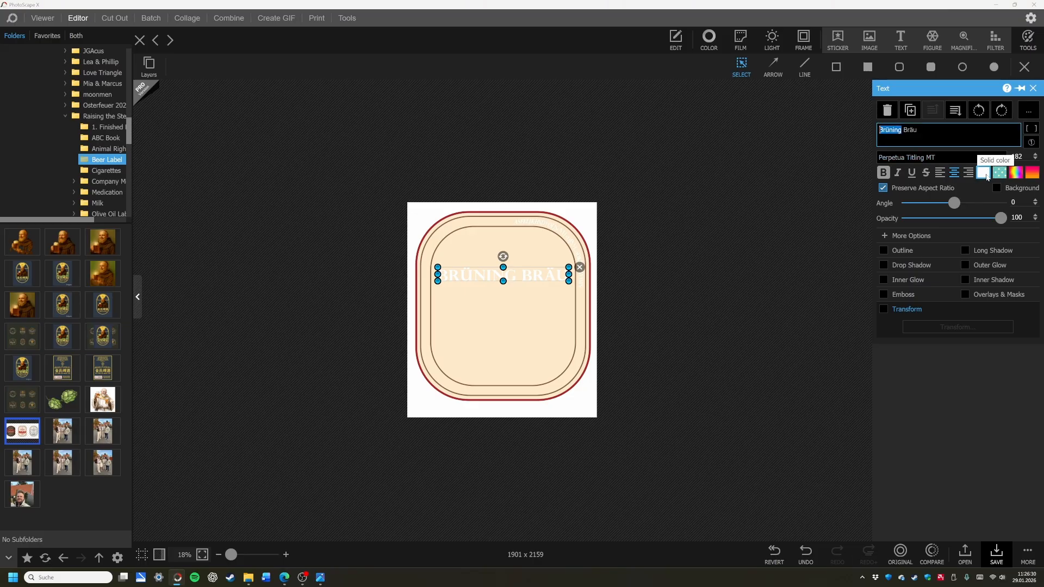
{"action": "left_click", "coordinate": [984, 173]}
{"action": "left_click", "coordinate": [846, 194]}
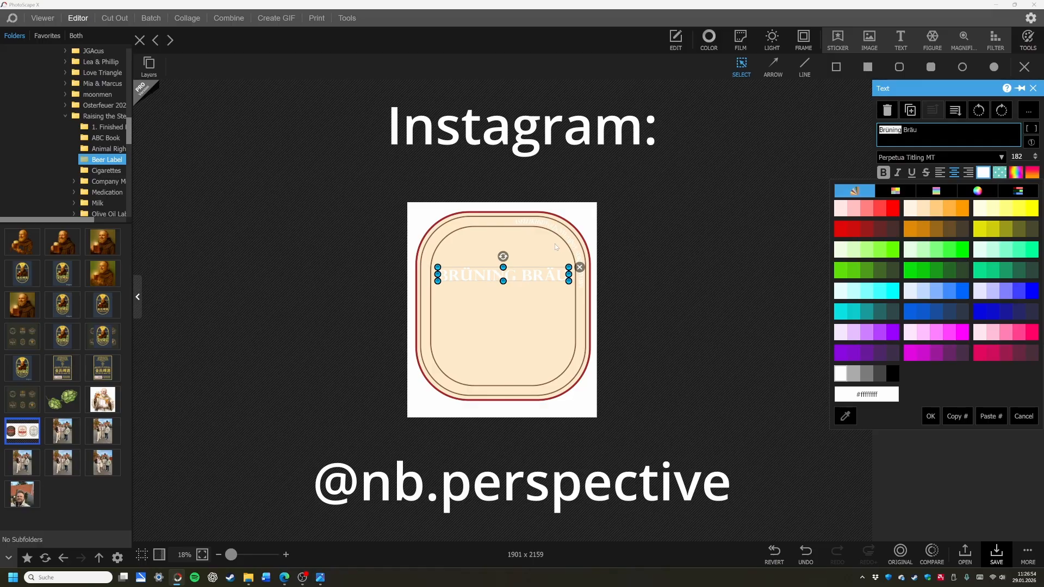
{"action": "left_click", "coordinate": [736, 243]}
Step: Compare the label with the vintage reference screenshot, and look through the stickers and image files for decorative elements
{"action": "scroll", "coordinate": [548, 267], "scroll_direction": "up", "scroll_amount": 3}
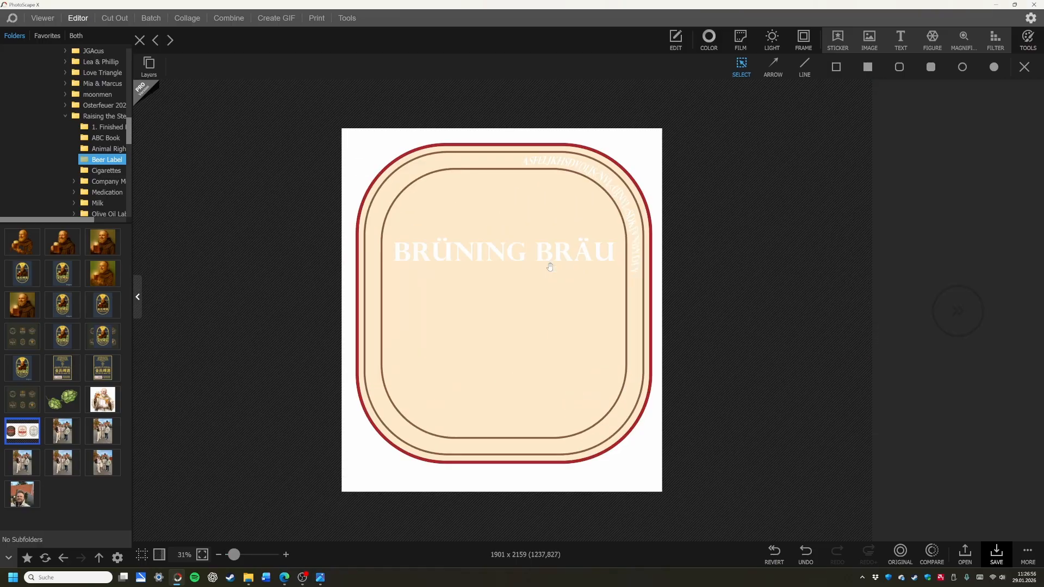
{"action": "left_click", "coordinate": [543, 245]}
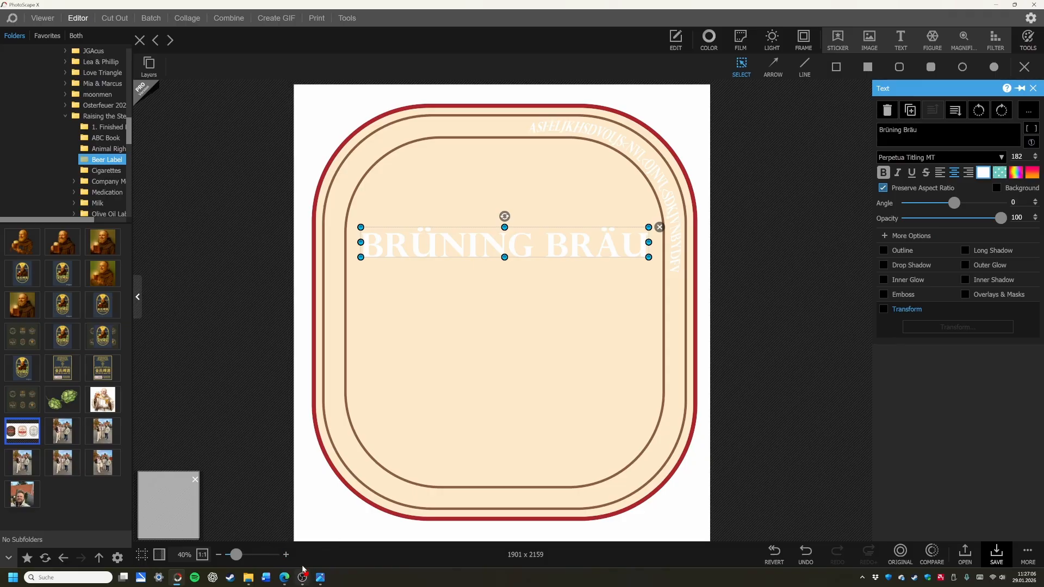
{"action": "left_click", "coordinate": [321, 577]}
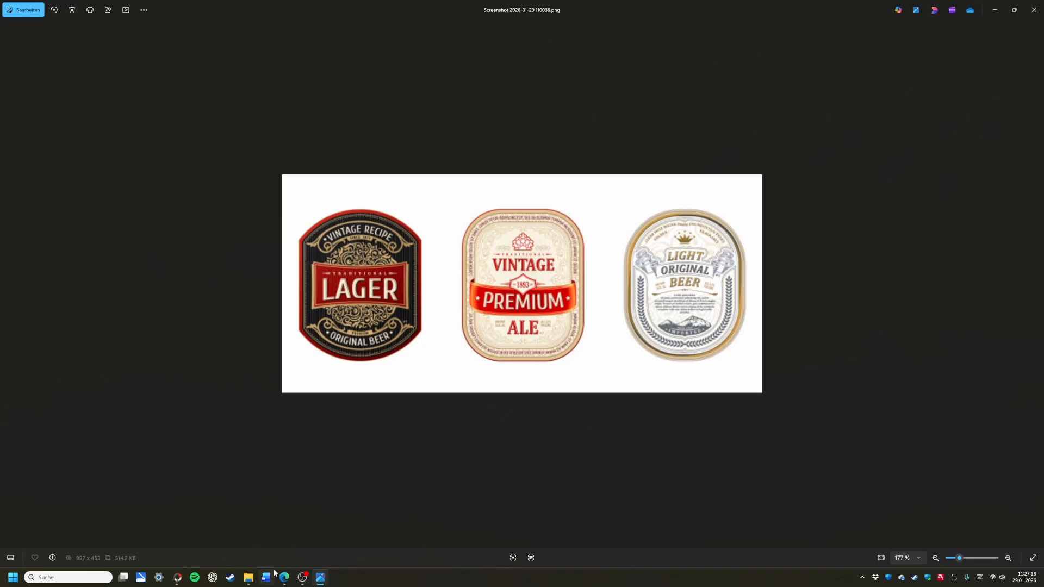
{"action": "left_click", "coordinate": [180, 582]}
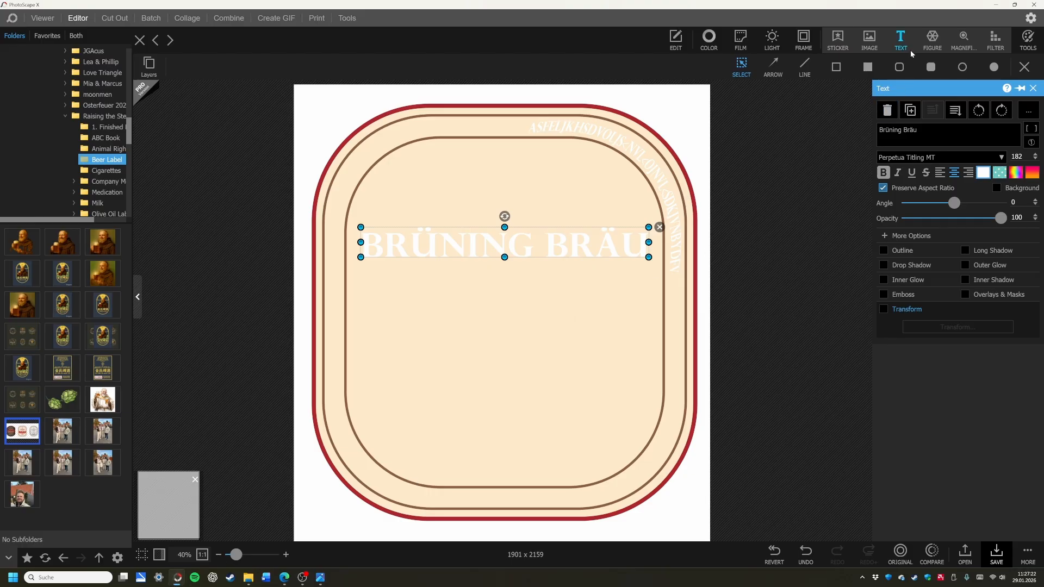
{"action": "left_click", "coordinate": [836, 40]}
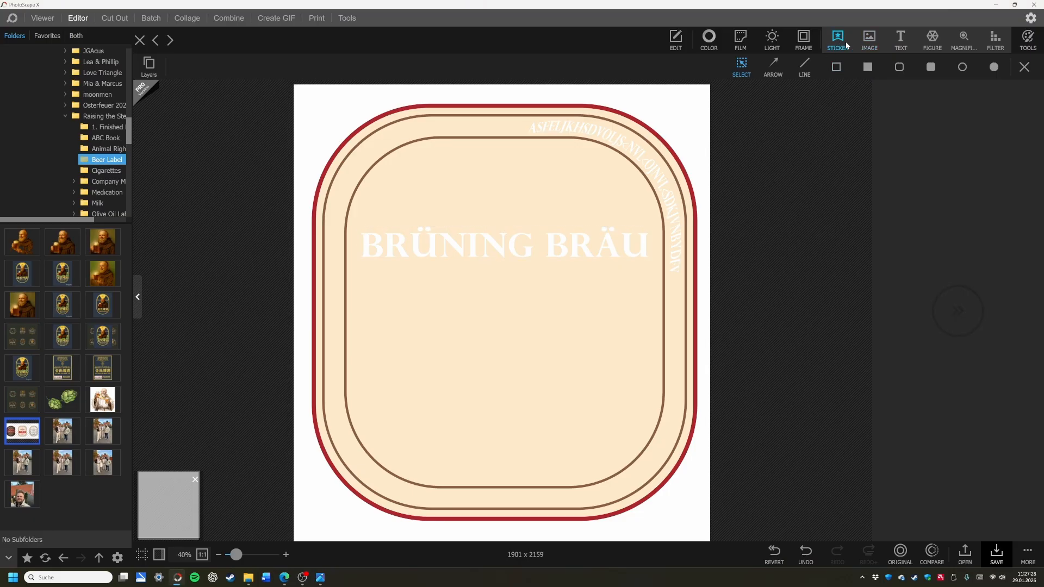
{"action": "left_click", "coordinate": [846, 45]}
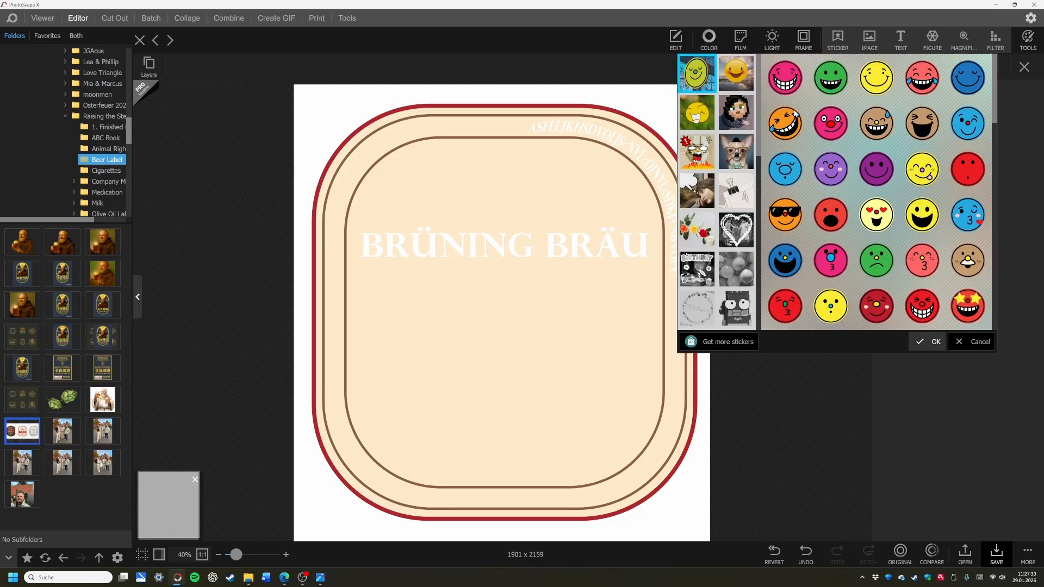
{"action": "scroll", "coordinate": [795, 113], "scroll_direction": "down", "scroll_amount": 1}
{"action": "scroll", "coordinate": [859, 181], "scroll_direction": "down", "scroll_amount": 5}
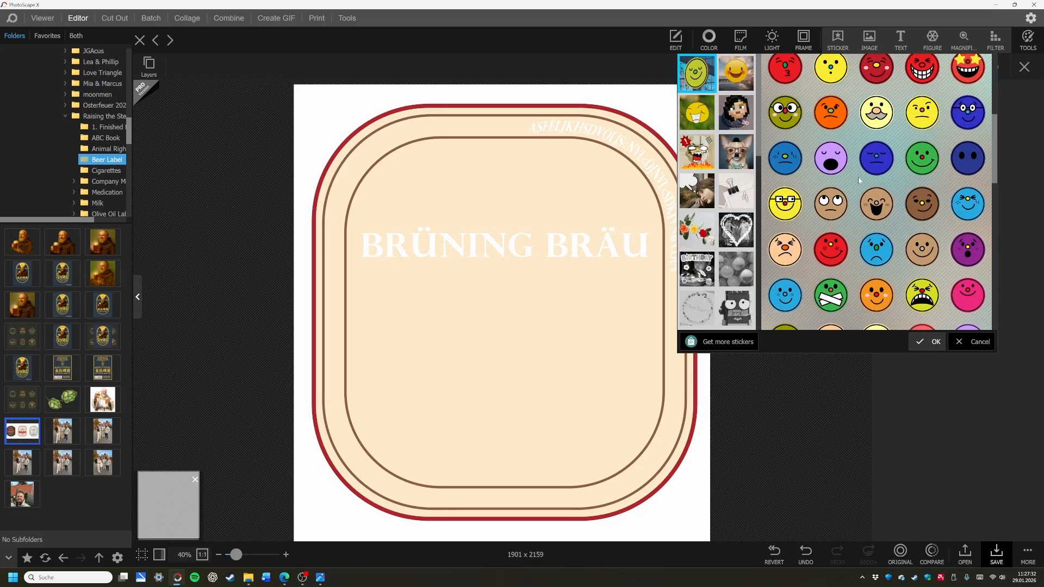
{"action": "scroll", "coordinate": [866, 163], "scroll_direction": "up", "scroll_amount": 2}
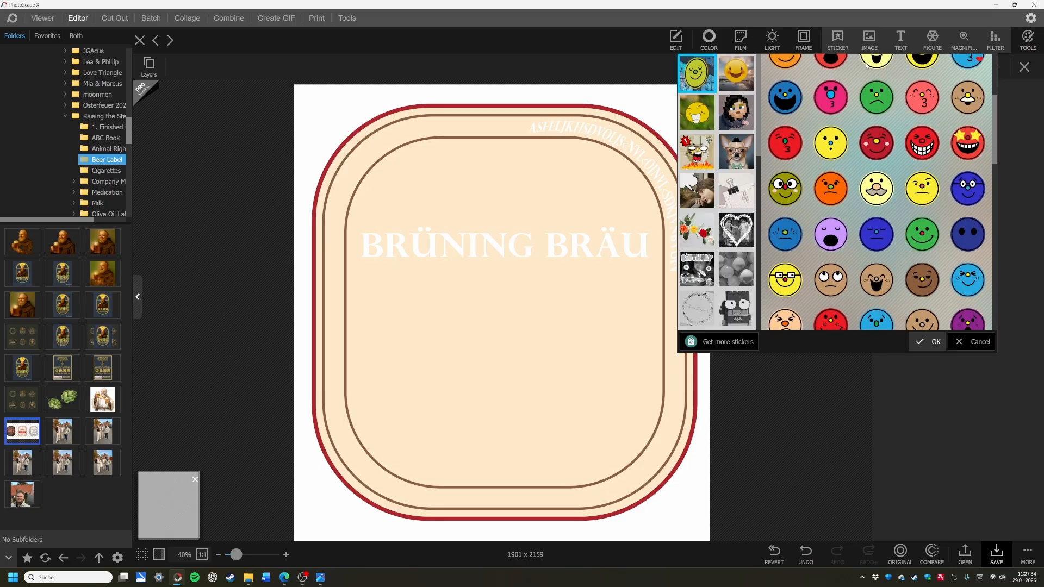
{"action": "left_click", "coordinate": [869, 39]}
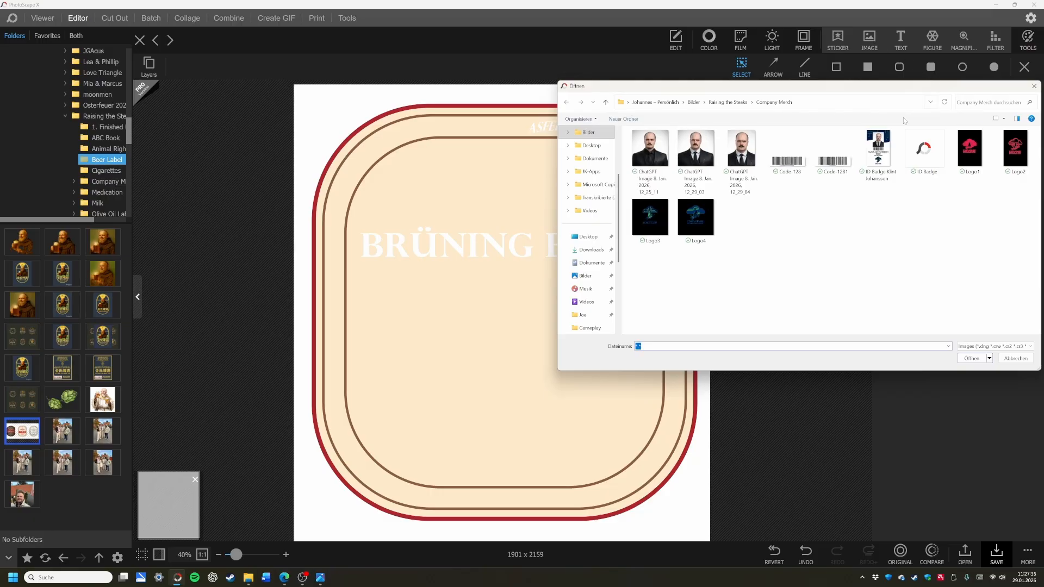
{"action": "left_click", "coordinate": [1032, 87]}
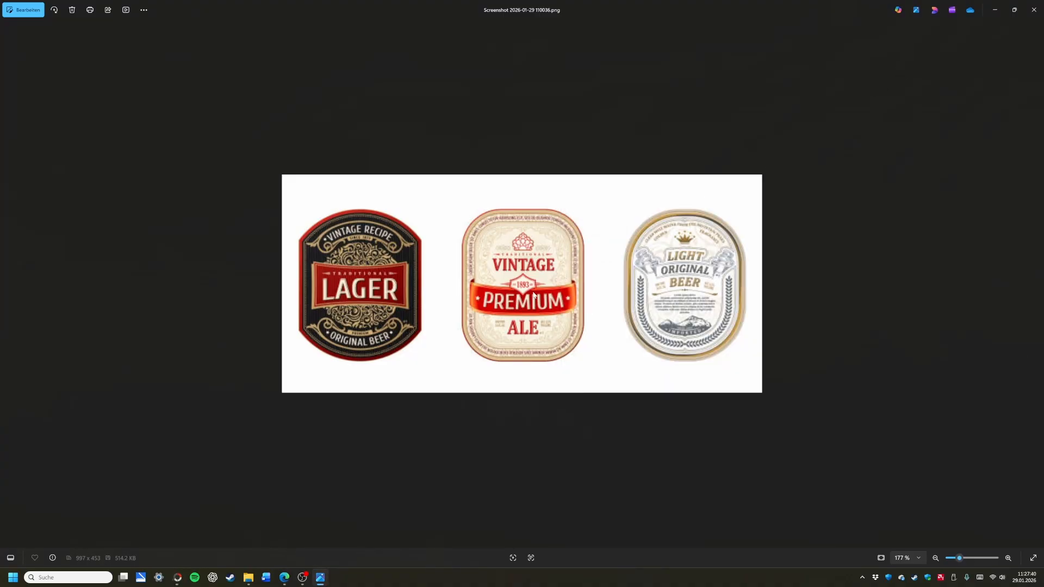
Step: Return to PhotoScape X and look through the figure categories, from basic shapes and badges to wreaths and geometric designs, for a banner shape
{"action": "left_click", "coordinate": [177, 577]}
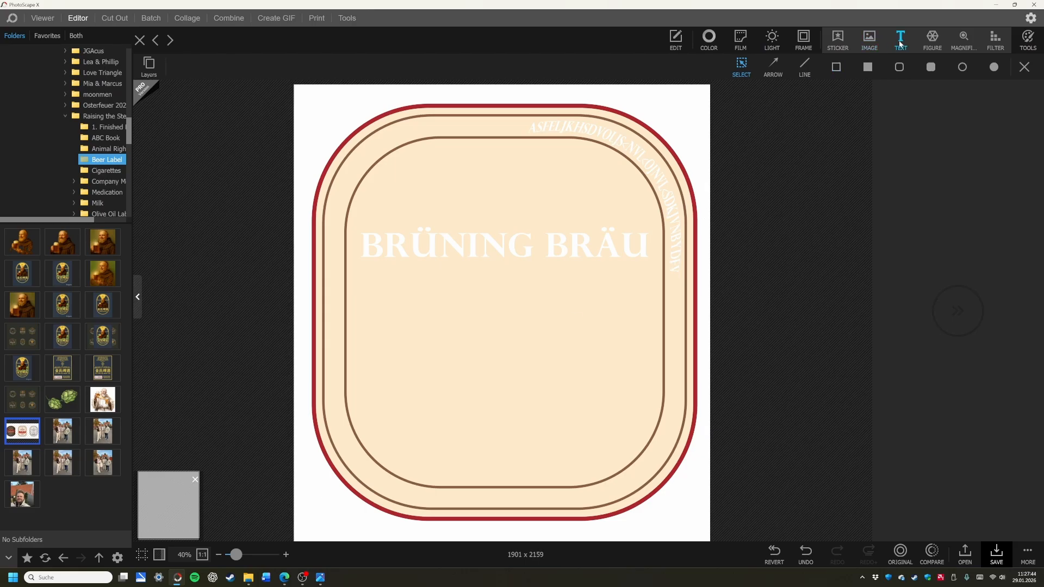
{"action": "left_click", "coordinate": [900, 42]}
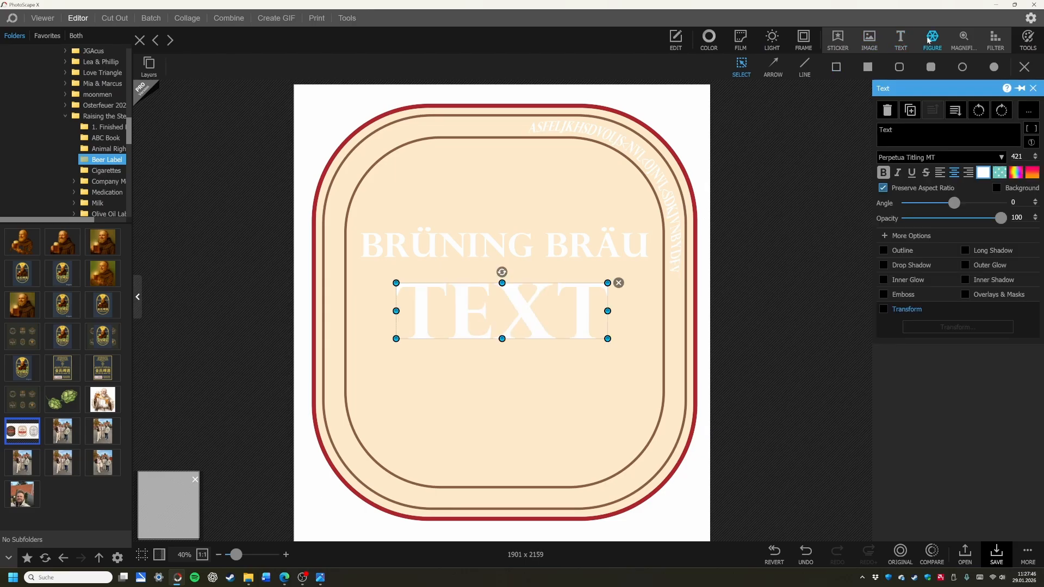
{"action": "left_click", "coordinate": [619, 282]}
{"action": "left_click", "coordinate": [930, 44]}
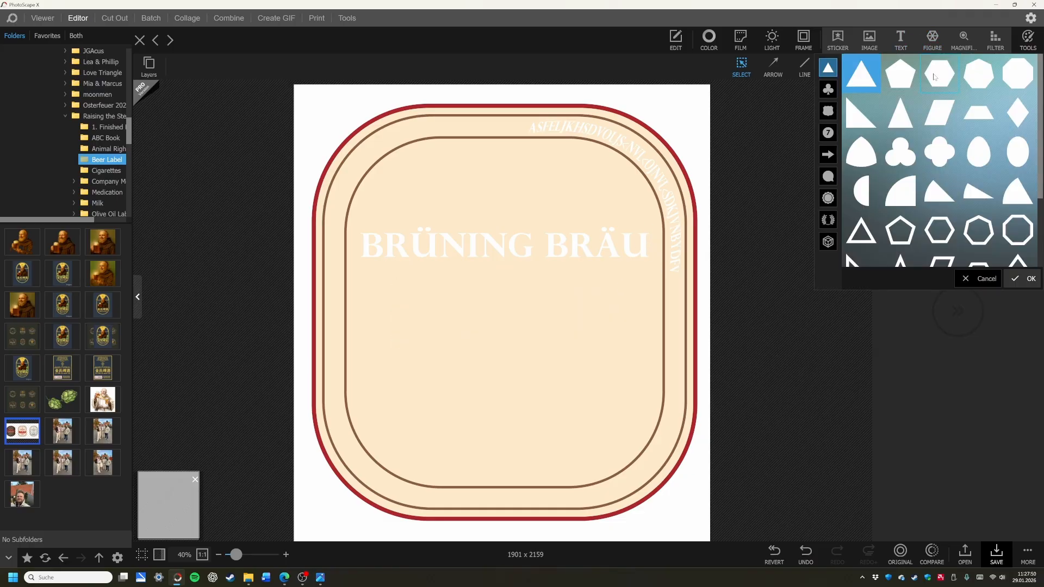
{"action": "scroll", "coordinate": [924, 131], "scroll_direction": "down", "scroll_amount": 2}
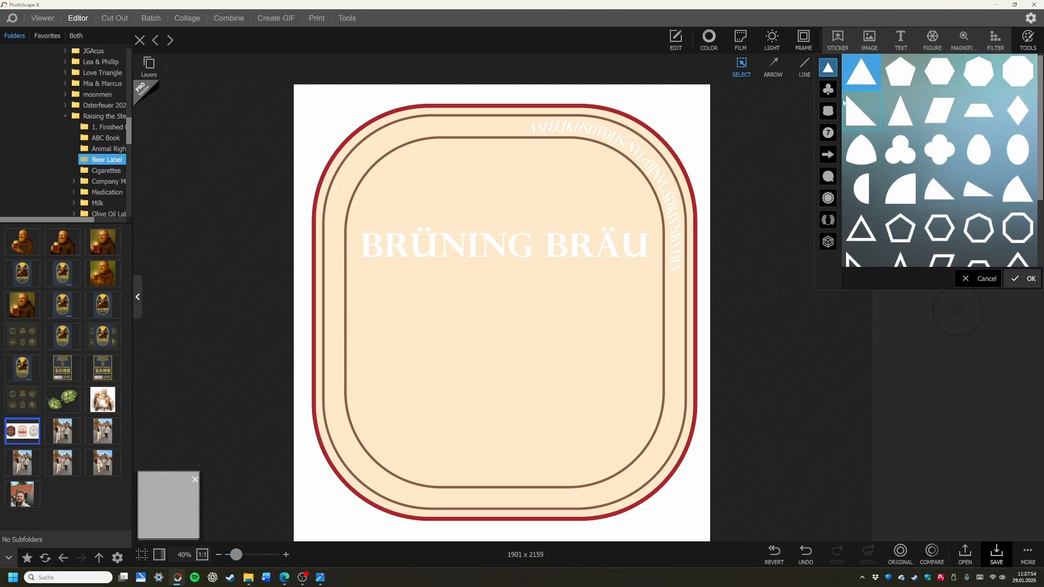
{"action": "left_click", "coordinate": [828, 89]}
{"action": "scroll", "coordinate": [943, 140], "scroll_direction": "down", "scroll_amount": 10}
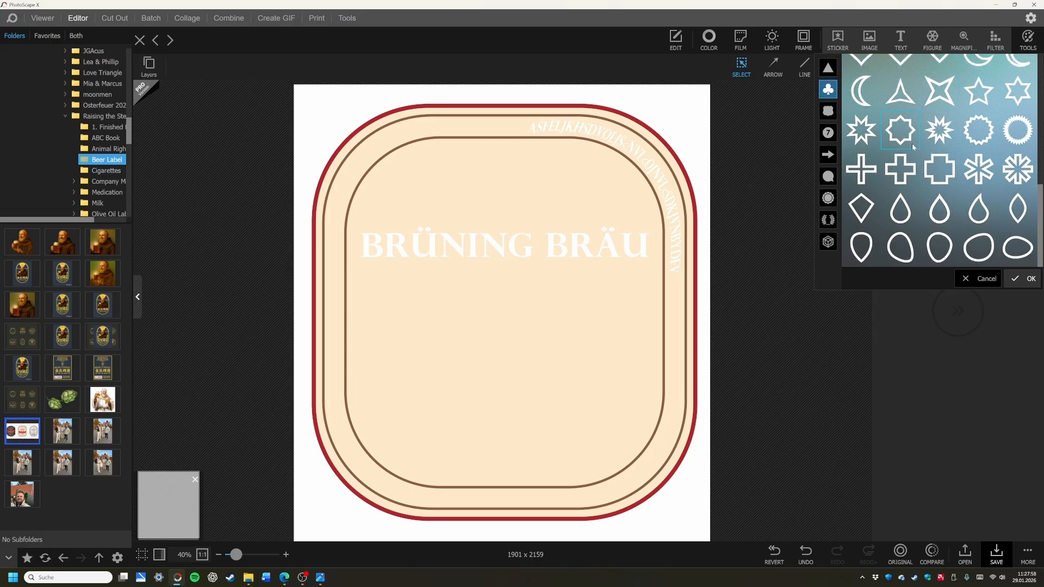
{"action": "left_click", "coordinate": [828, 112]}
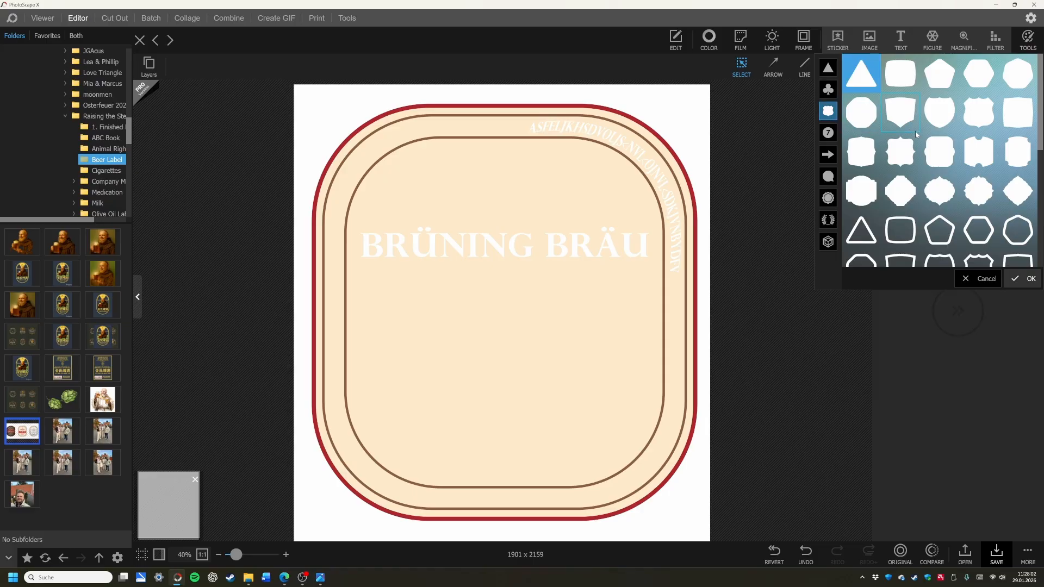
{"action": "scroll", "coordinate": [919, 141], "scroll_direction": "down", "scroll_amount": 3}
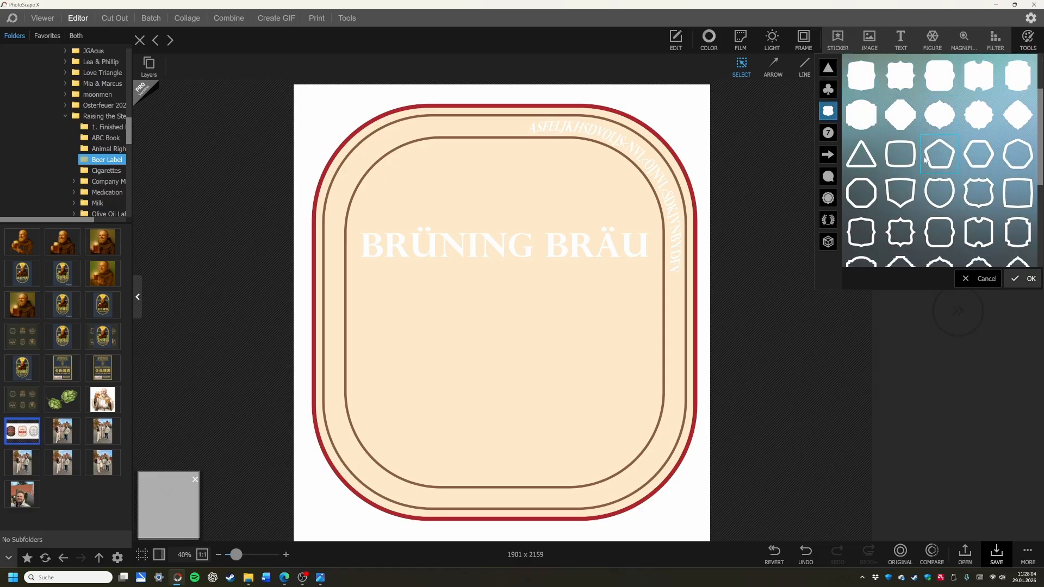
{"action": "scroll", "coordinate": [926, 156], "scroll_direction": "down", "scroll_amount": 2}
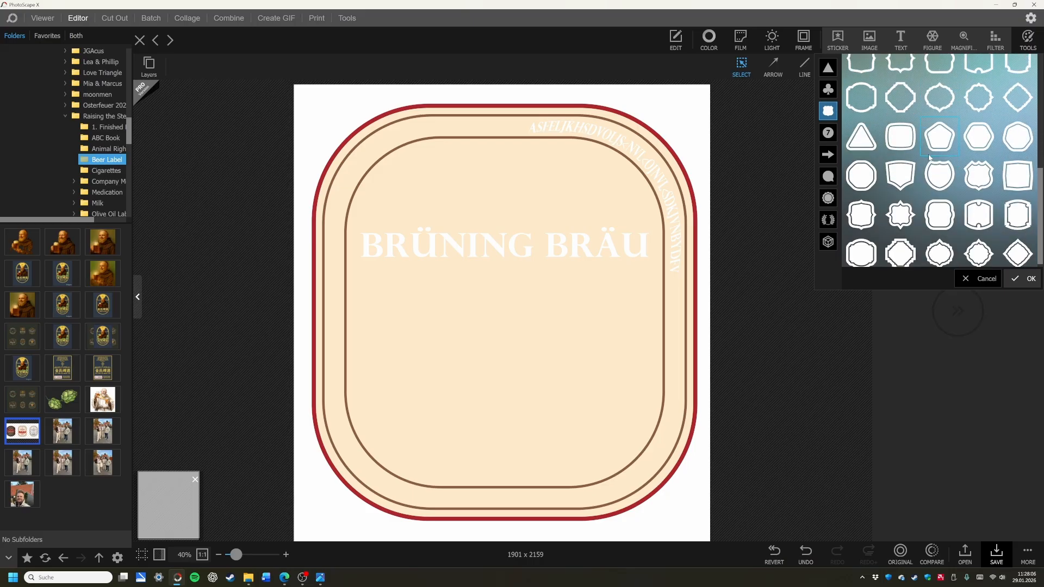
{"action": "scroll", "coordinate": [928, 164], "scroll_direction": "down", "scroll_amount": 1}
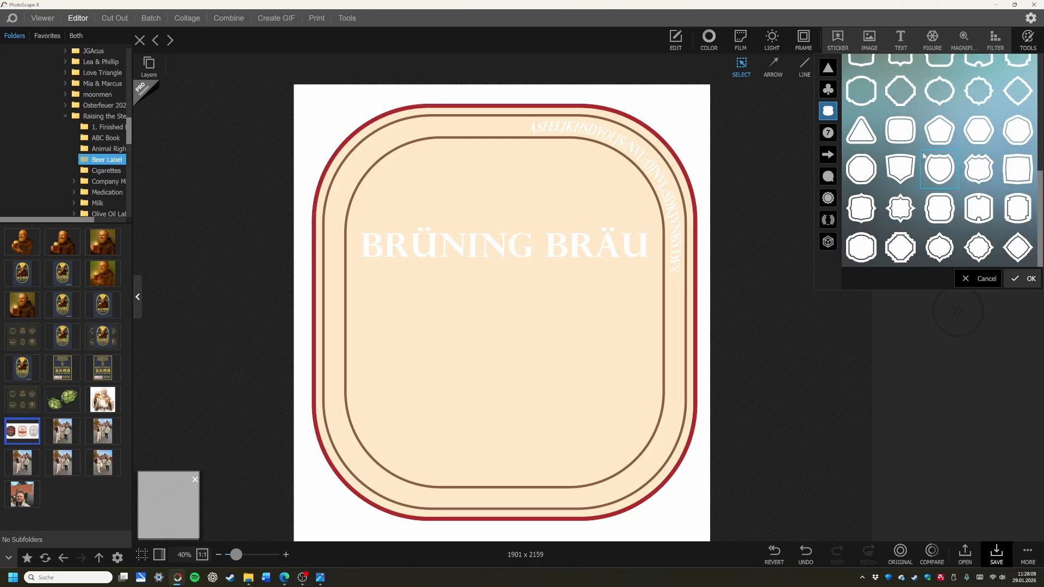
{"action": "left_click", "coordinate": [828, 133]}
{"action": "scroll", "coordinate": [896, 172], "scroll_direction": "down", "scroll_amount": 2}
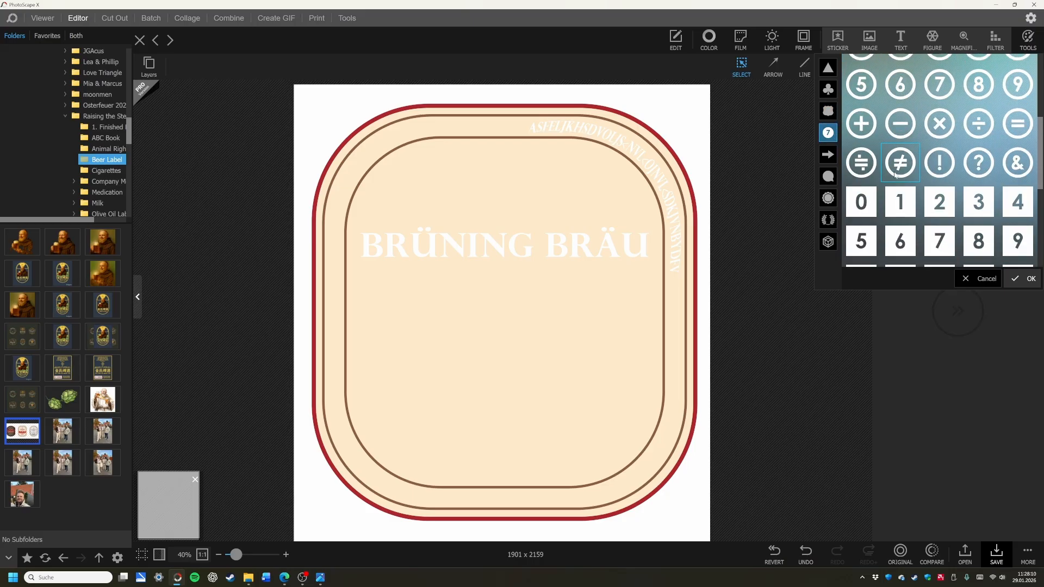
{"action": "scroll", "coordinate": [896, 173], "scroll_direction": "down", "scroll_amount": 2}
{"action": "left_click", "coordinate": [828, 154]}
{"action": "scroll", "coordinate": [838, 171], "scroll_direction": "down", "scroll_amount": 4}
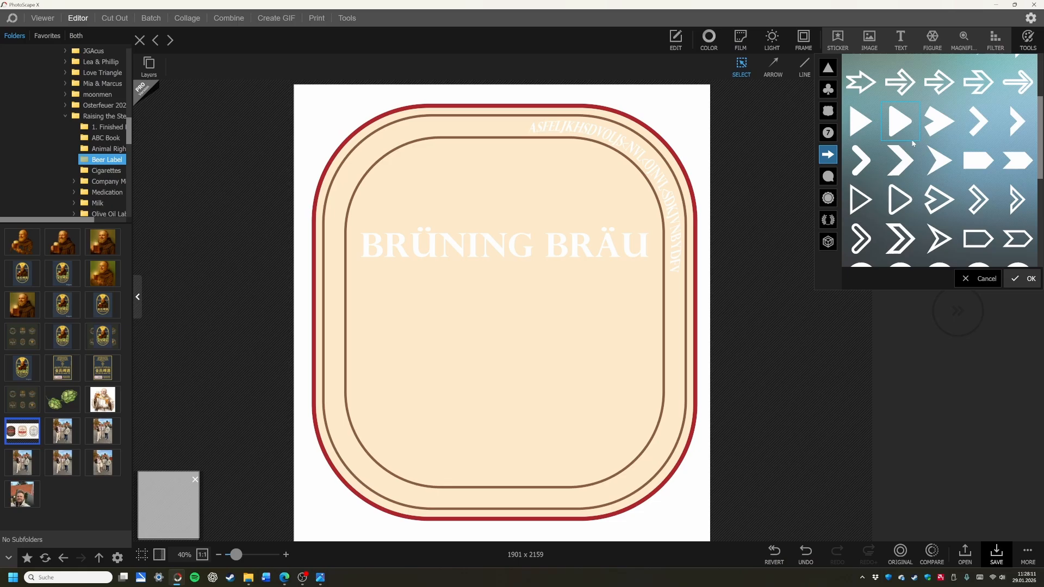
{"action": "left_click", "coordinate": [828, 176]}
{"action": "scroll", "coordinate": [859, 164], "scroll_direction": "down", "scroll_amount": 1}
{"action": "left_click", "coordinate": [828, 198]}
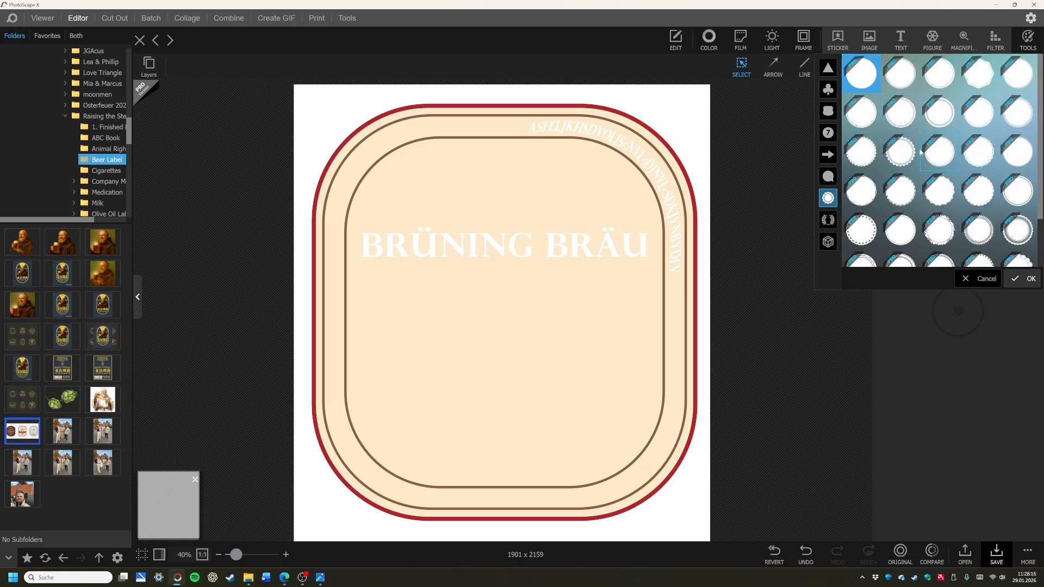
{"action": "scroll", "coordinate": [920, 152], "scroll_direction": "down", "scroll_amount": 2}
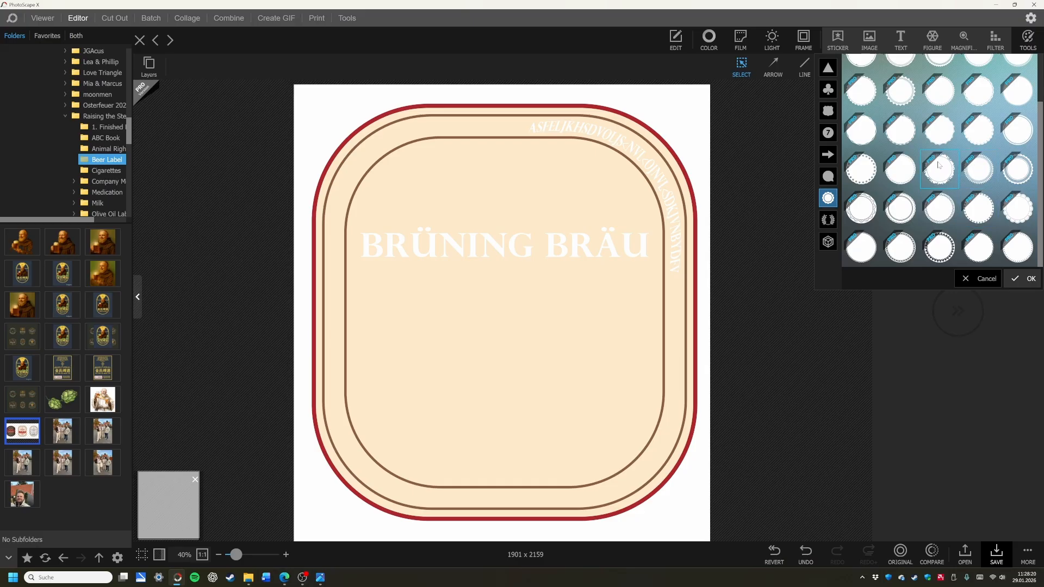
{"action": "left_click", "coordinate": [828, 220]}
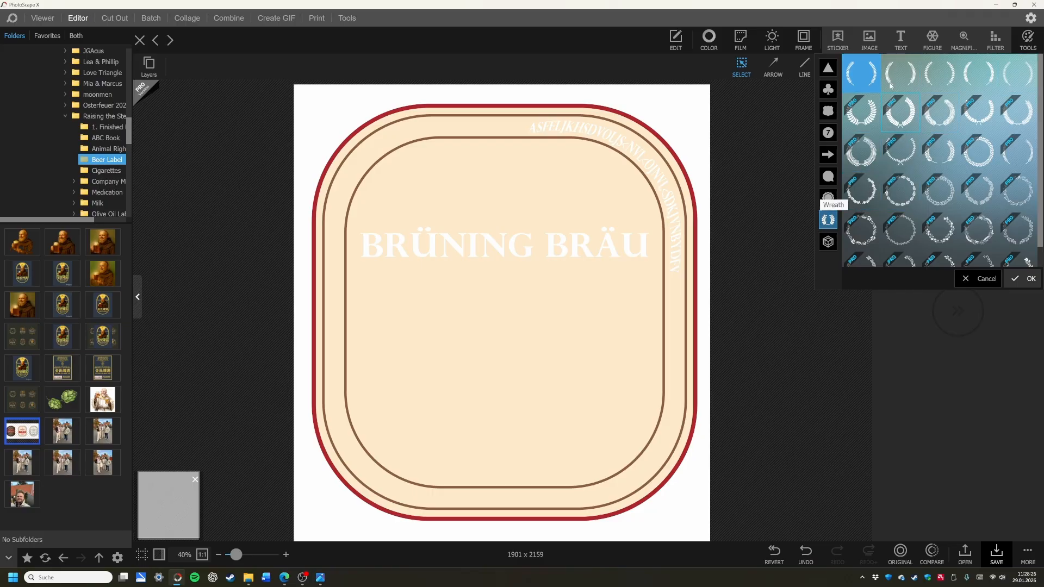
{"action": "left_click", "coordinate": [929, 79]}
{"action": "left_click", "coordinate": [828, 242]}
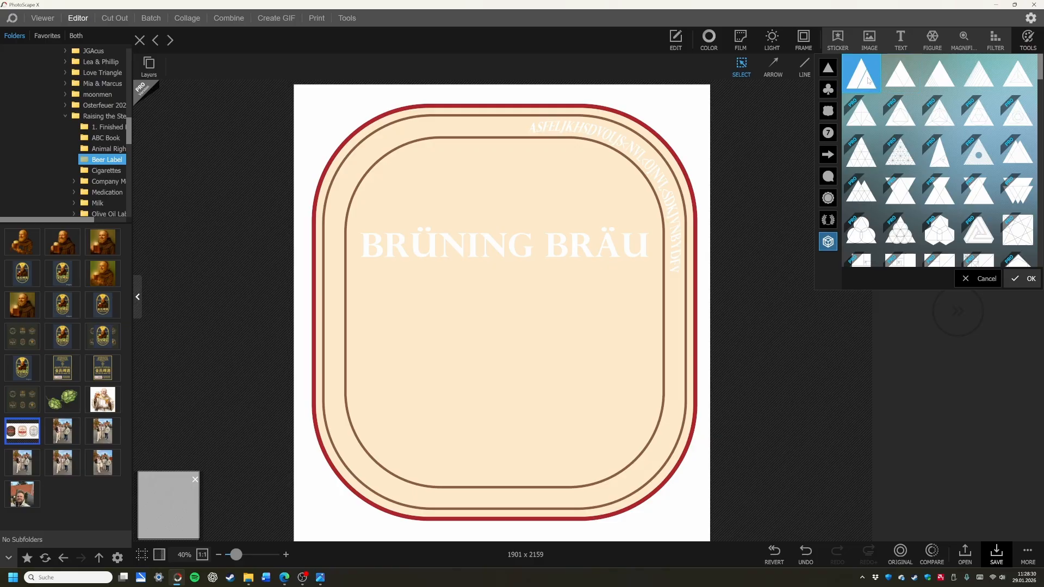
Step: Insert the ornate badge figure with pointed upper and lower tips and fill it with the label border's red, without an outline
{"action": "left_click", "coordinate": [828, 111]}
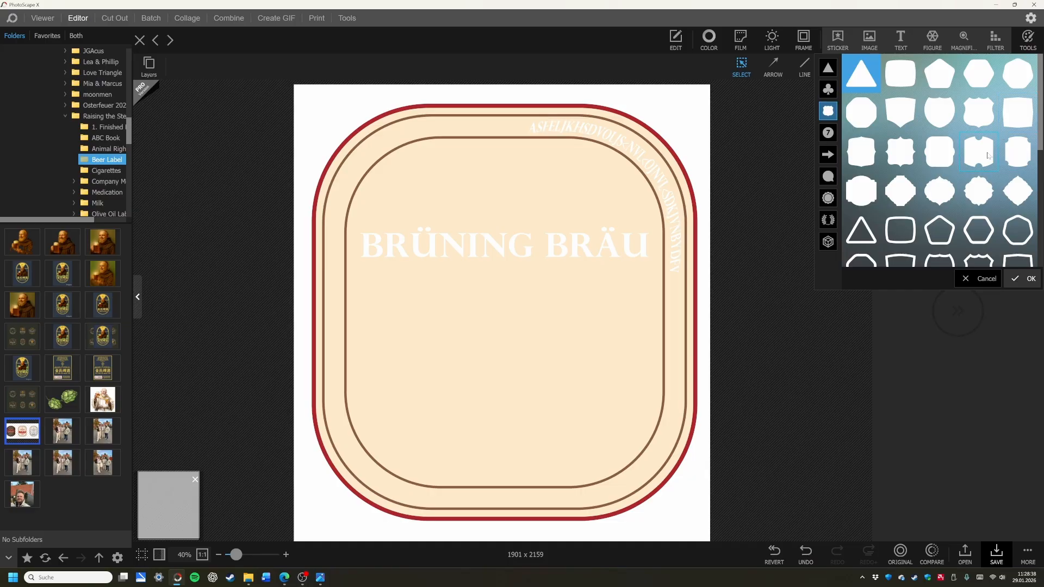
{"action": "left_click", "coordinate": [950, 192]}
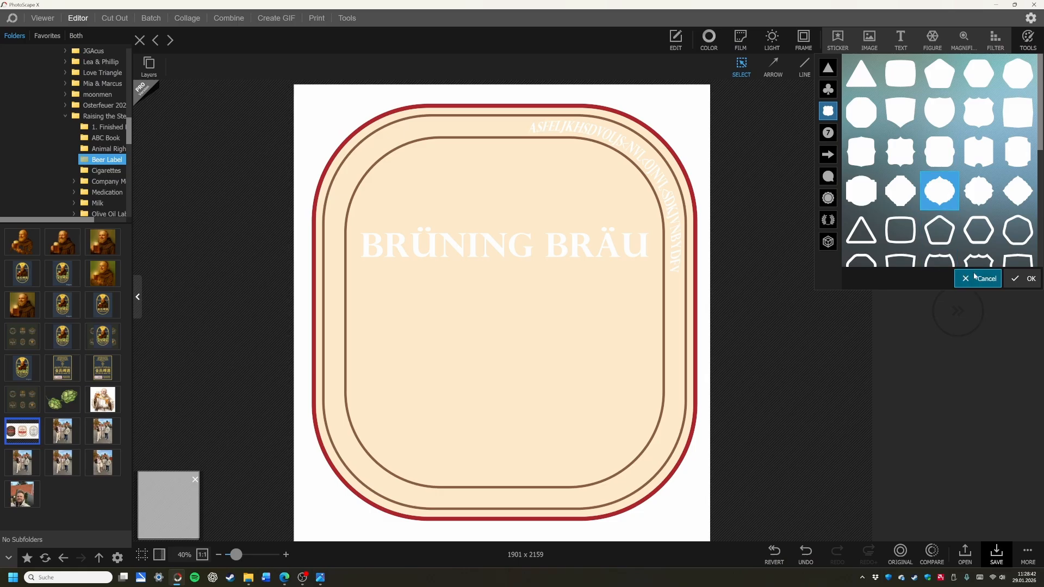
{"action": "left_click", "coordinate": [1017, 278]}
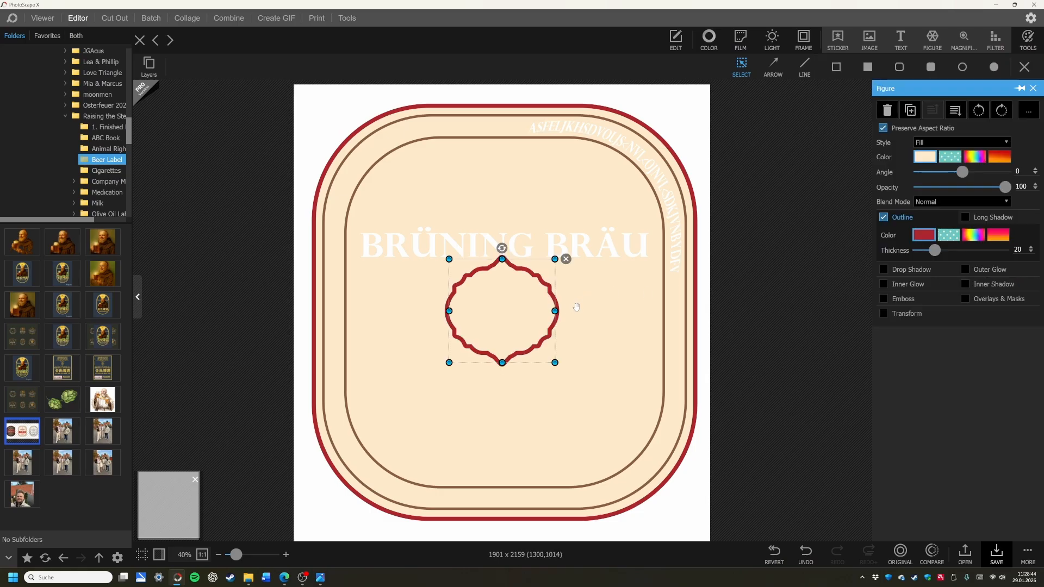
{"action": "left_click_drag", "start_coordinate": [554, 311], "coordinate": [648, 311]}
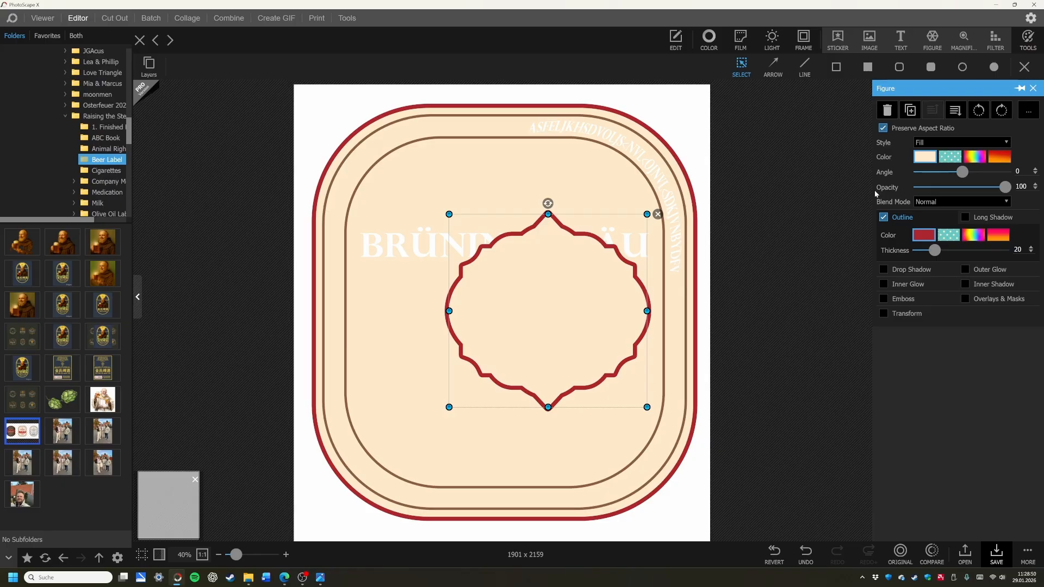
{"action": "left_click", "coordinate": [883, 217]}
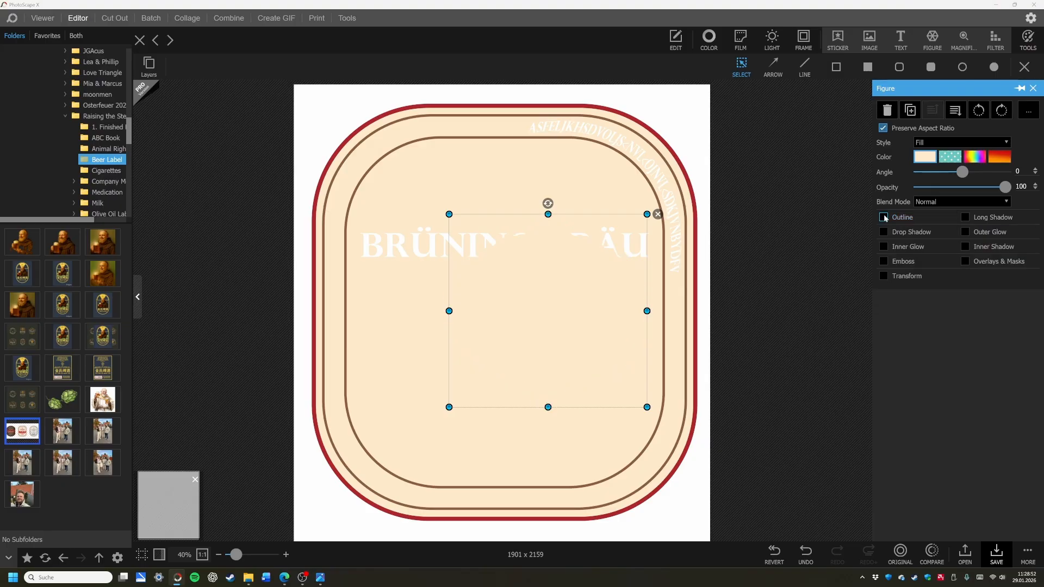
{"action": "left_click", "coordinate": [925, 157]}
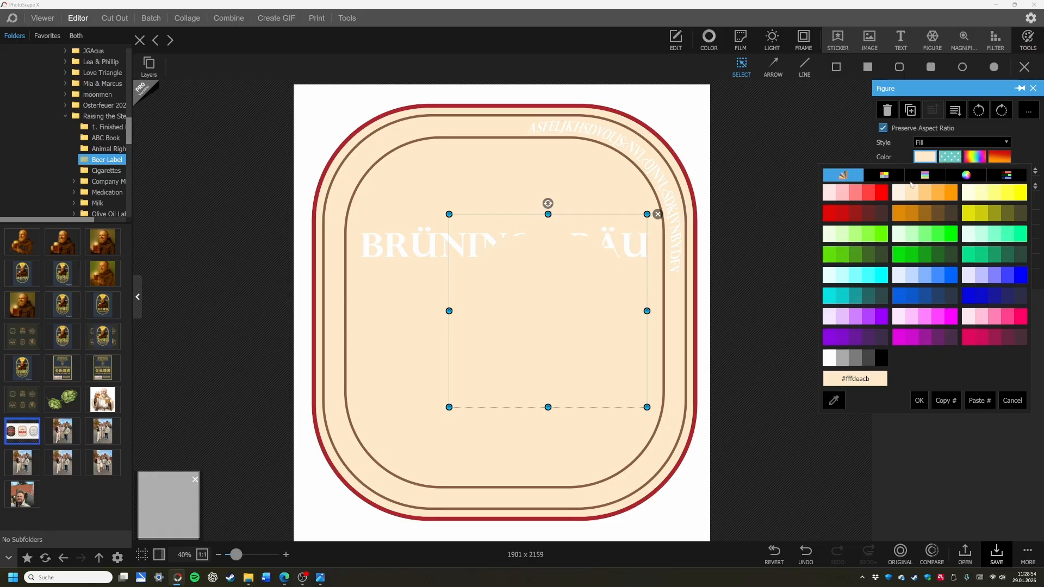
{"action": "left_click", "coordinate": [834, 401]}
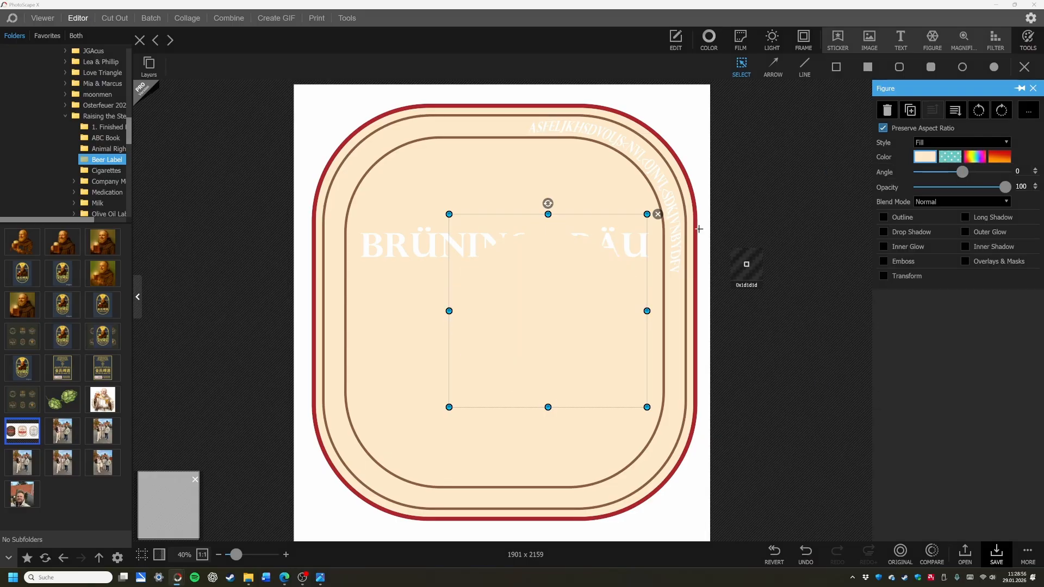
{"action": "left_click", "coordinate": [695, 224]}
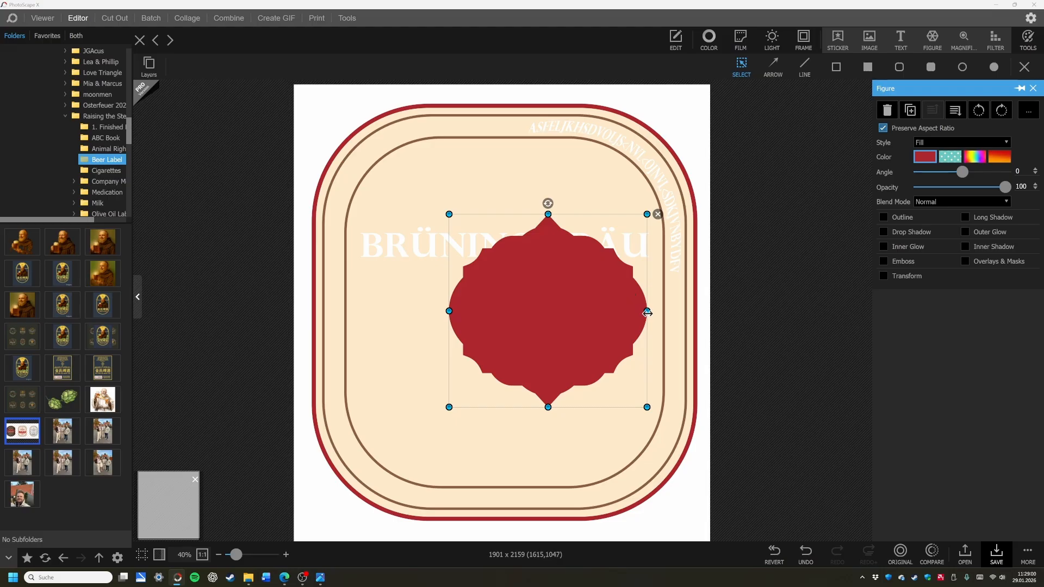
Step: Try stretching the red badge into a wide, flattened banner across the inner frame, and delete it
{"action": "left_click_drag", "start_coordinate": [647, 312], "coordinate": [658, 311]}
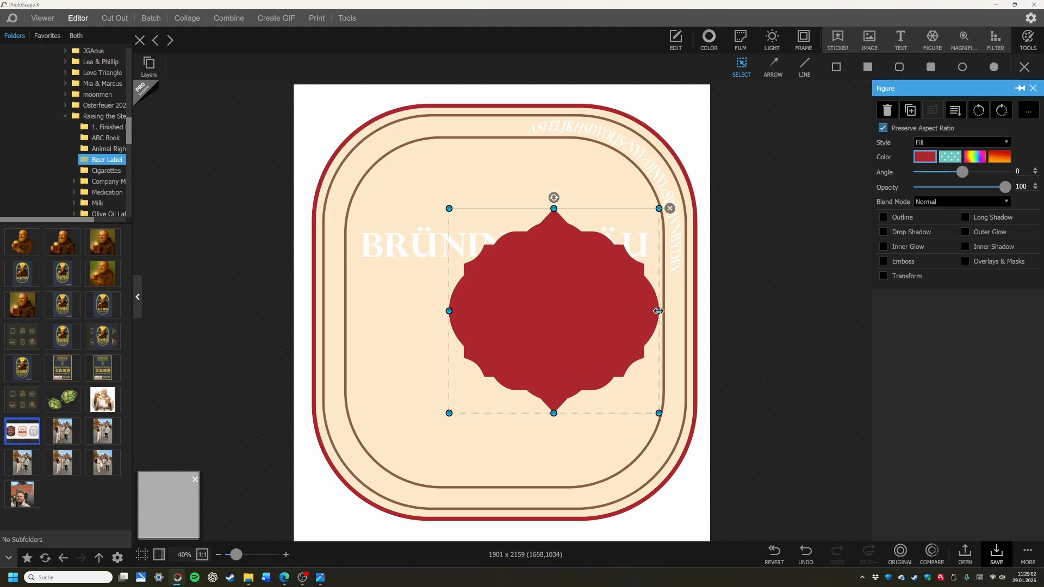
{"action": "left_click_drag", "start_coordinate": [449, 311], "coordinate": [347, 314]}
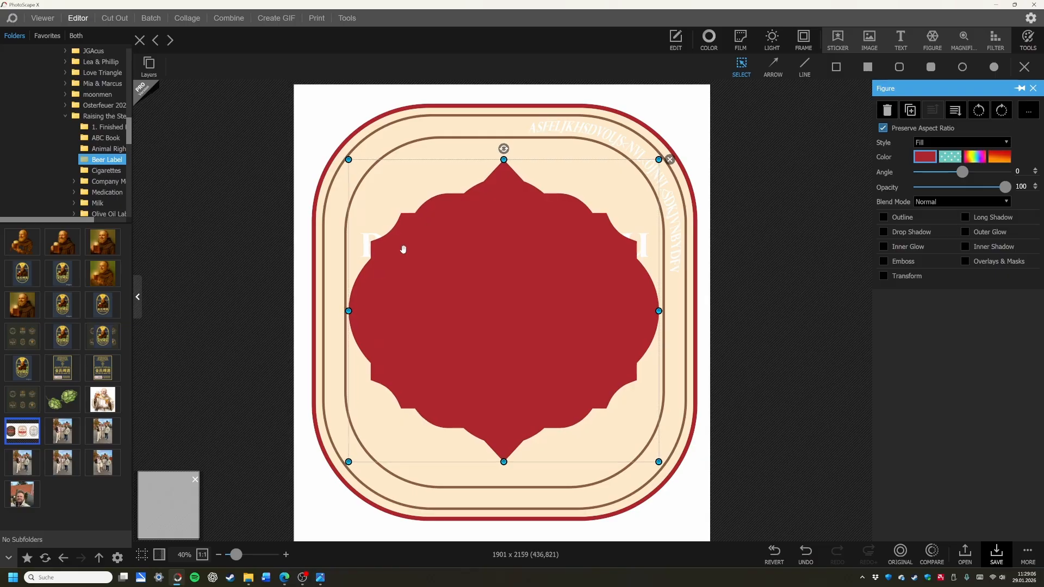
{"action": "left_click_drag", "start_coordinate": [503, 159], "coordinate": [503, 175]}
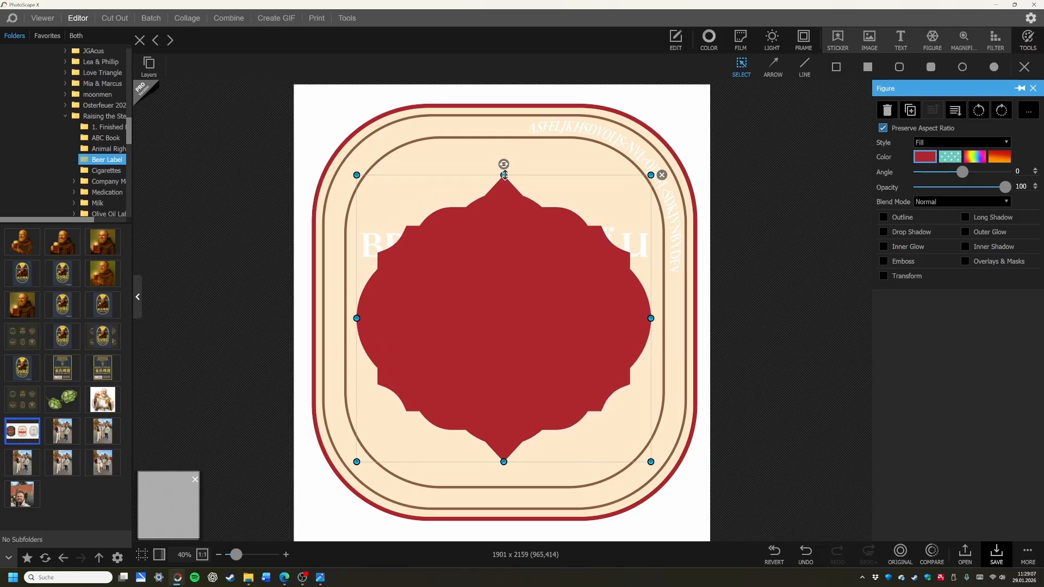
{"action": "left_click", "coordinate": [883, 128]}
{"action": "left_click_drag", "start_coordinate": [503, 175], "coordinate": [496, 324]}
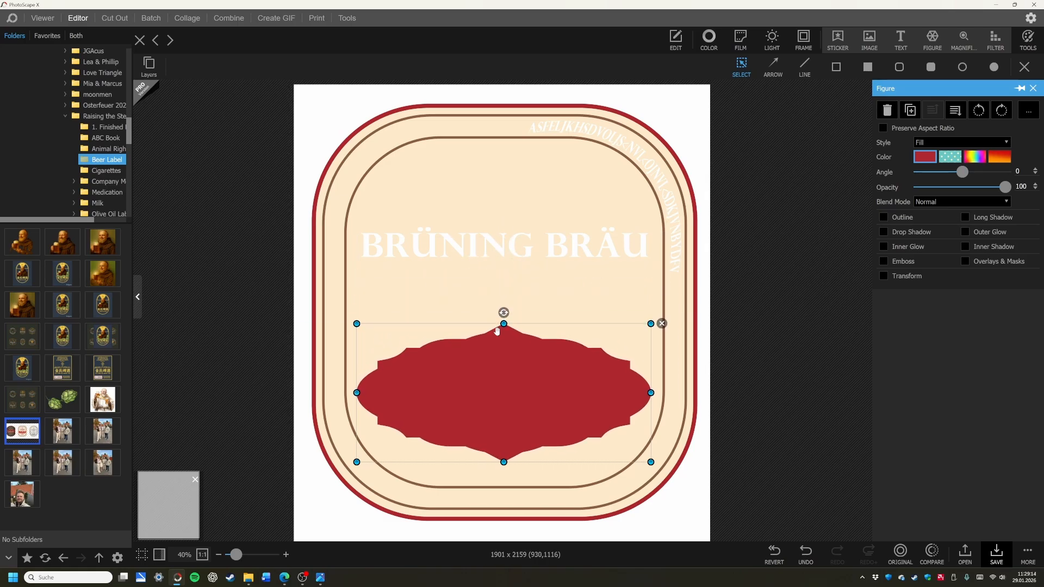
{"action": "left_click_drag", "start_coordinate": [508, 377], "coordinate": [508, 298]}
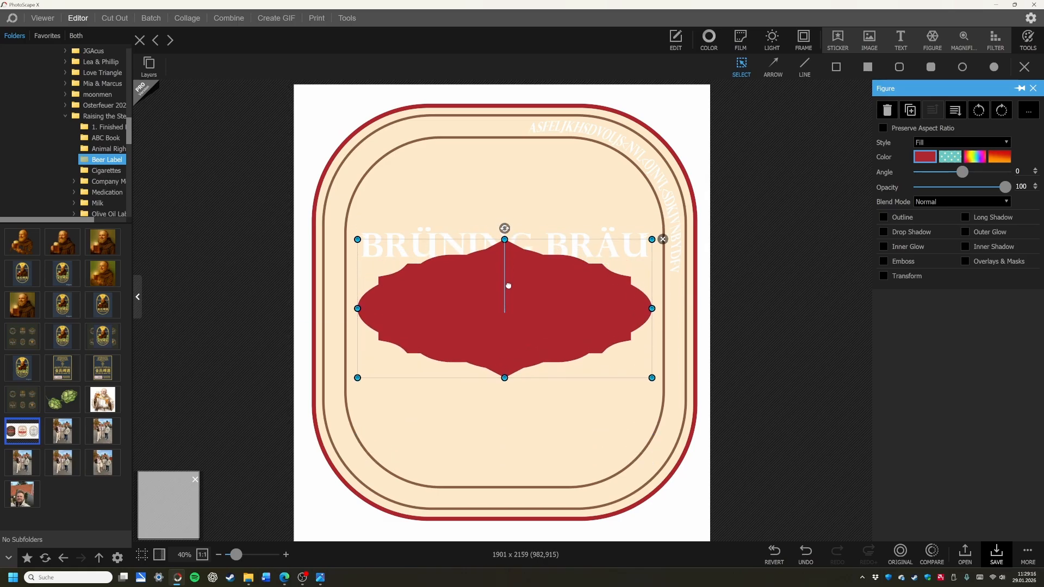
{"action": "left_click", "coordinate": [663, 244]}
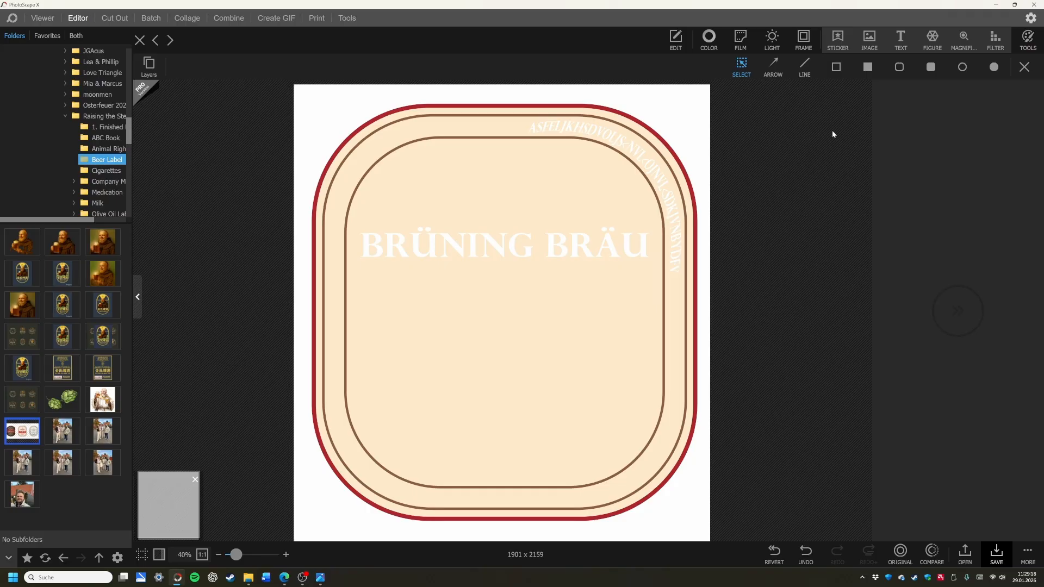
Step: Insert the pointed shield figure, rotate it 180° and stretch it freely across the inner frame without preserving its aspect ratio
{"action": "left_click", "coordinate": [935, 41]}
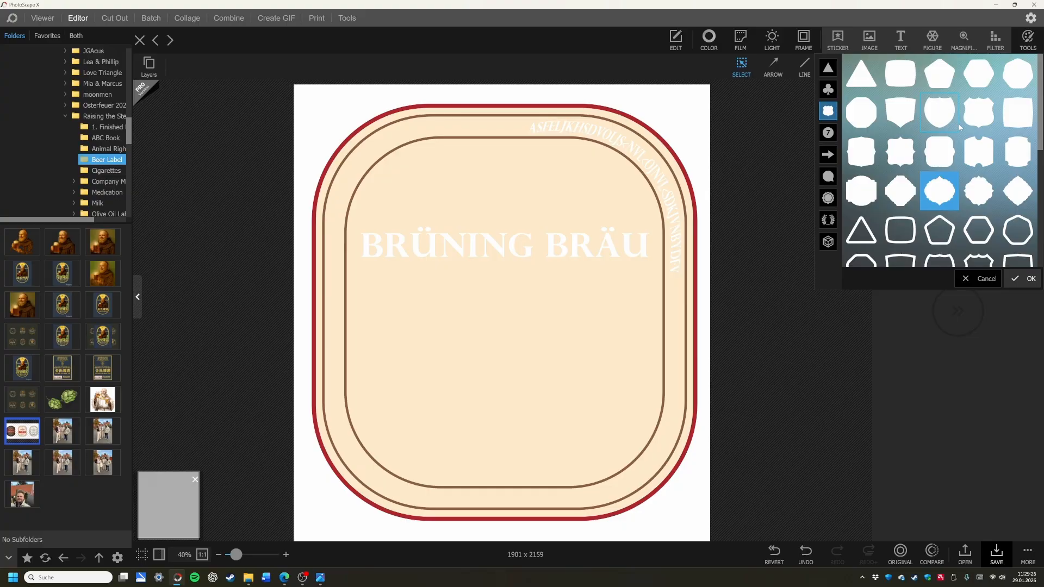
{"action": "left_click", "coordinate": [900, 113]}
{"action": "left_click", "coordinate": [1022, 279]}
{"action": "left_click_drag", "start_coordinate": [502, 249], "coordinate": [502, 376]}
{"action": "left_click", "coordinate": [883, 128]}
{"action": "left_click_drag", "start_coordinate": [555, 312], "coordinate": [654, 312]}
{"action": "scroll", "coordinate": [447, 310], "scroll_direction": "down", "scroll_amount": 1}
{"action": "left_click_drag", "start_coordinate": [453, 300], "coordinate": [354, 301]}
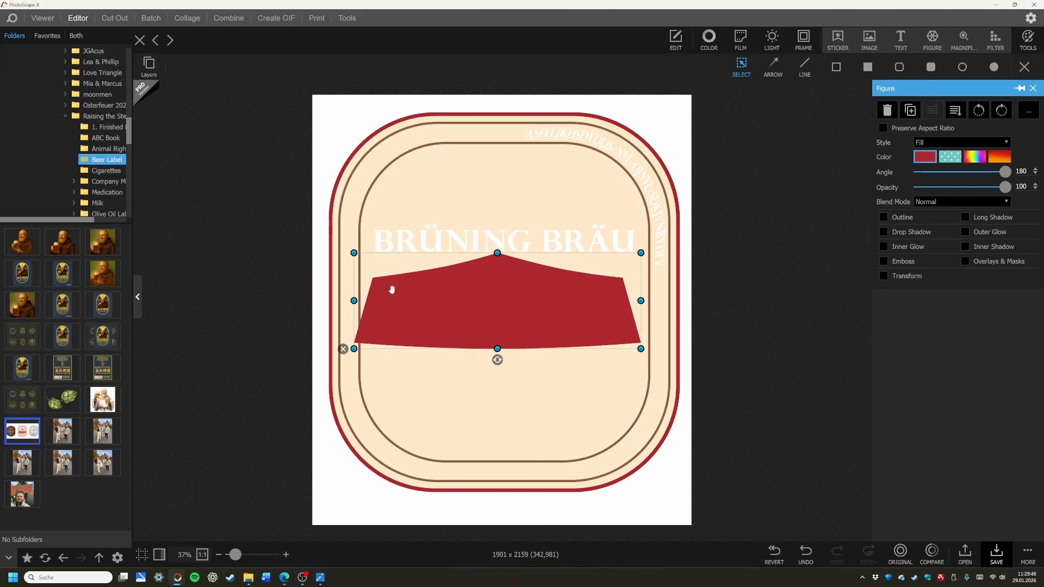
{"action": "left_click_drag", "start_coordinate": [641, 301], "coordinate": [654, 301]}
Step: Make the upside-down red shield taller, and move the "Brüning Bräu" title up to the label's upper edge
{"action": "left_click_drag", "start_coordinate": [504, 253], "coordinate": [505, 191]}
{"action": "left_click_drag", "start_coordinate": [504, 272], "coordinate": [505, 329]}
{"action": "left_click_drag", "start_coordinate": [489, 240], "coordinate": [496, 125]}
{"action": "left_click_drag", "start_coordinate": [509, 317], "coordinate": [504, 244]}
Step: Duplicate the red shield and fill the copy with the label's cream colour
{"action": "left_click", "coordinate": [910, 110]}
{"action": "left_click", "coordinate": [925, 157]}
{"action": "left_click", "coordinate": [588, 373]}
Step: Widen the red shield on both sides until its lower corners reach the middle brown frame
{"action": "left_click", "coordinate": [424, 316]}
{"action": "left_click_drag", "start_coordinate": [654, 279], "coordinate": [666, 279]}
{"action": "left_click_drag", "start_coordinate": [354, 279], "coordinate": [340, 279]}
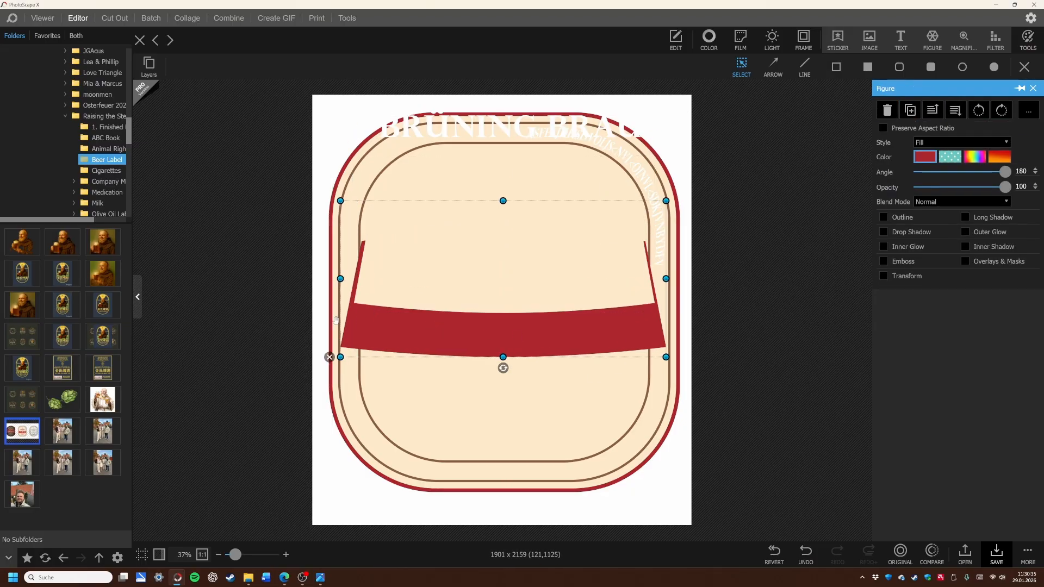
{"action": "left_click_drag", "start_coordinate": [667, 279], "coordinate": [668, 279]}
Step: Delete the cream shield copy, and try a fresh cream duplicate of the red shield shifted upward before removing it as well
{"action": "left_click", "coordinate": [545, 206]}
{"action": "key", "text": "Delete"}
{"action": "left_click", "coordinate": [911, 110]}
{"action": "left_click", "coordinate": [925, 156]}
{"action": "left_click", "coordinate": [836, 404]}
{"action": "left_click_drag", "start_coordinate": [561, 301], "coordinate": [557, 254]}
{"action": "key", "text": "Delete"}
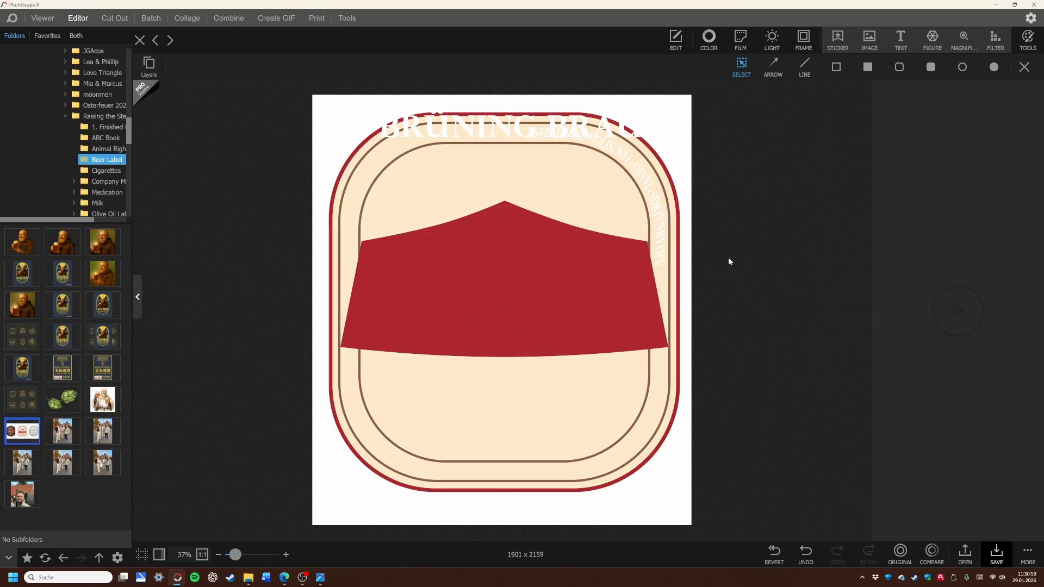
Step: Adjust the red shield's height by reshaping its upper and lower ends, keeping its lower edge below the label's middle
{"action": "left_click", "coordinate": [504, 293]}
{"action": "left_click_drag", "start_coordinate": [504, 357], "coordinate": [505, 471]}
{"action": "left_click_drag", "start_coordinate": [504, 201], "coordinate": [504, 124]}
{"action": "left_click_drag", "start_coordinate": [505, 471], "coordinate": [504, 384]}
Step: Duplicate the red shield, fill the copy with cream and fit it over the upper part, leaving a curved red band across the label
{"action": "left_click", "coordinate": [910, 110]}
{"action": "left_click", "coordinate": [925, 157]}
{"action": "left_click_drag", "start_coordinate": [556, 266], "coordinate": [564, 209]}
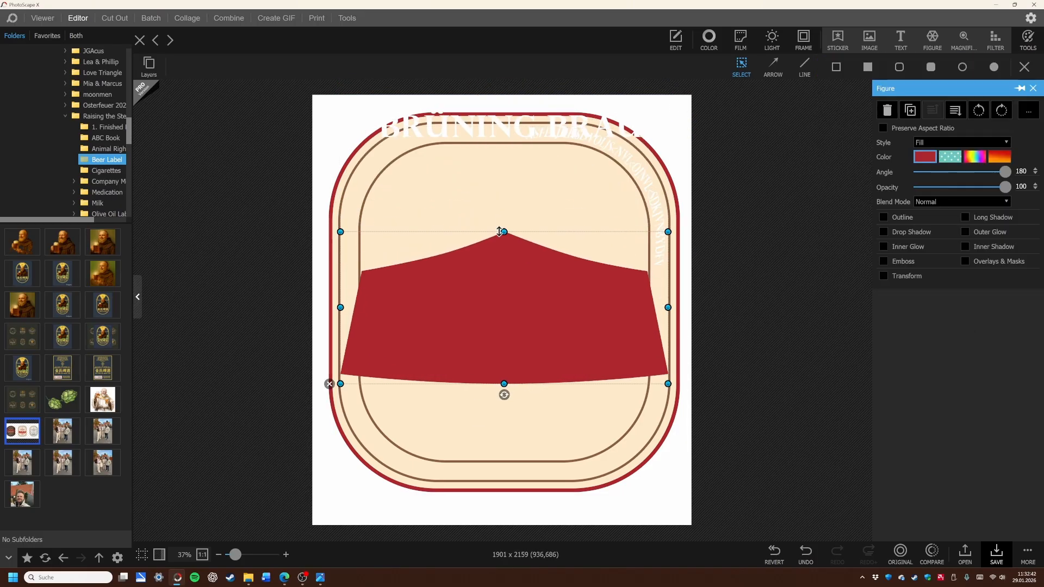
{"action": "left_click_drag", "start_coordinate": [504, 385], "coordinate": [504, 310]}
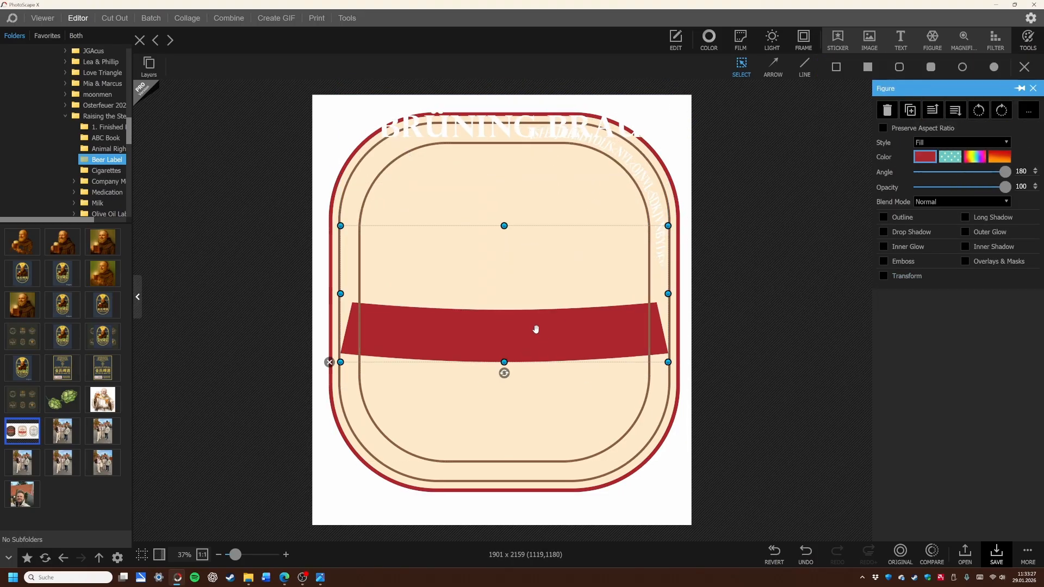
{"action": "left_click", "coordinate": [932, 113]}
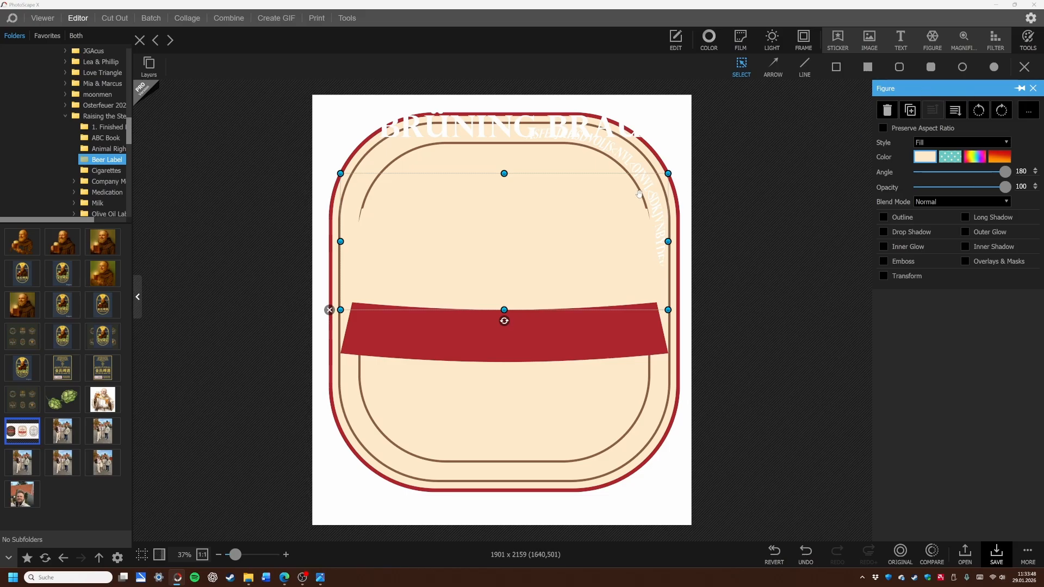
{"action": "left_click_drag", "start_coordinate": [639, 194], "coordinate": [621, 205]}
{"action": "left_click", "coordinate": [643, 155]}
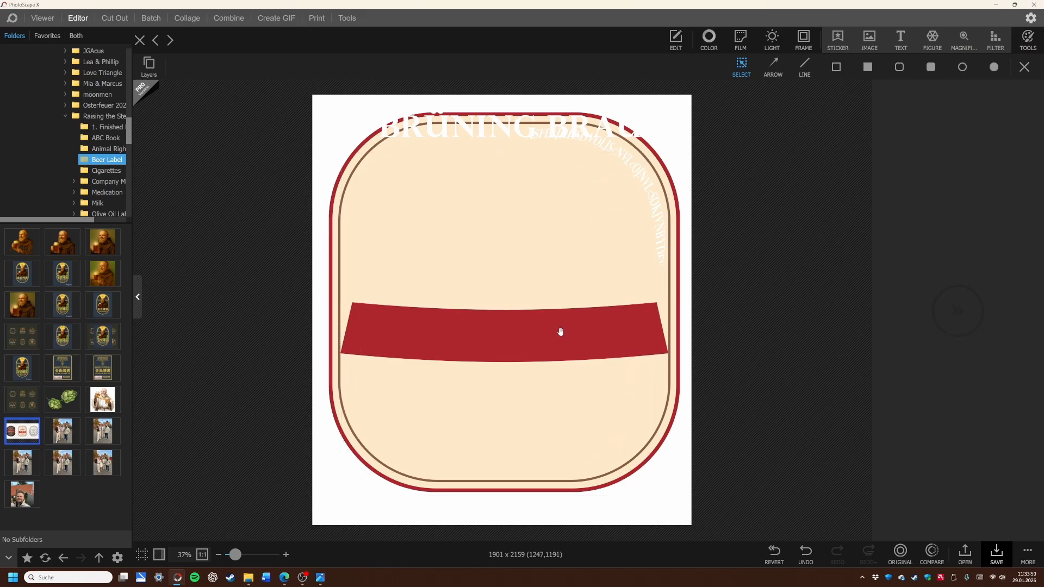
{"action": "key", "text": "ctrl+z"}
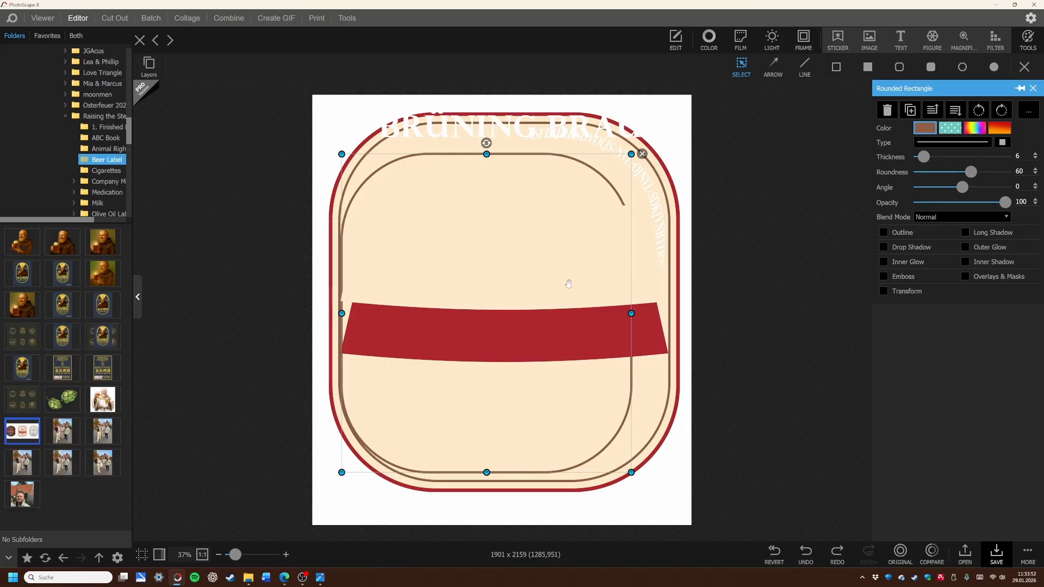
{"action": "key", "text": "ctrl+z"}
Step: Delete the cream shield copy and the red shield beneath it from the label
{"action": "left_click", "coordinate": [330, 310]}
{"action": "left_click", "coordinate": [599, 276]}
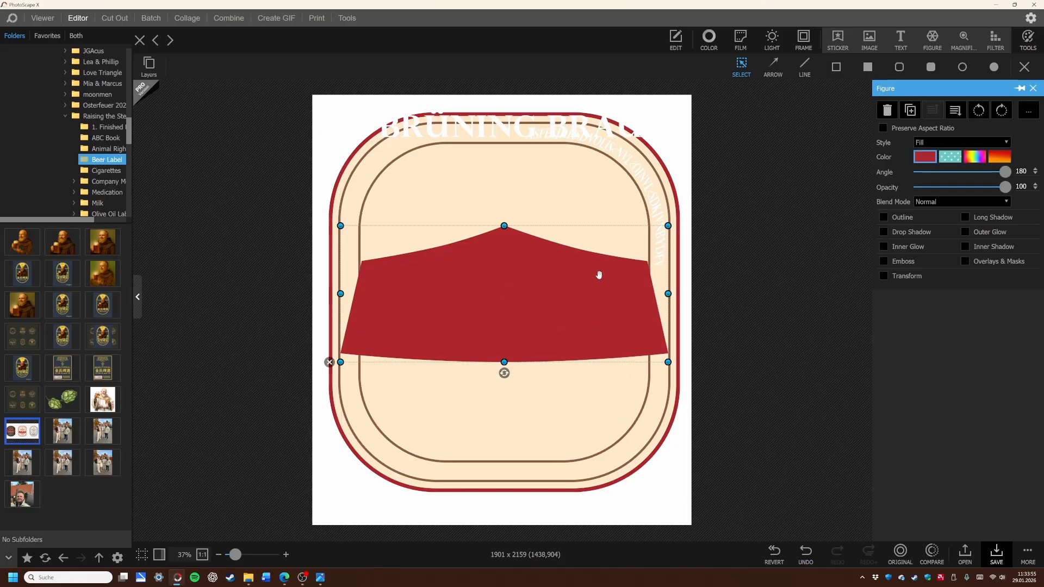
{"action": "left_click", "coordinate": [329, 362]}
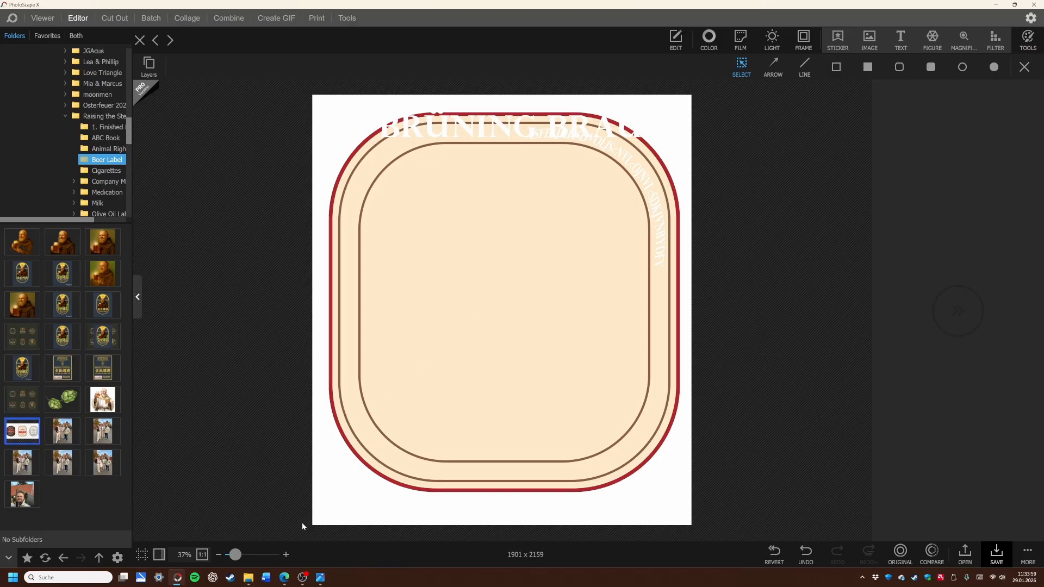
Step: Switch to the browser and open the bookmarked PNGEgg site from the Graphic Design bookmarks
{"action": "left_click", "coordinate": [284, 580]}
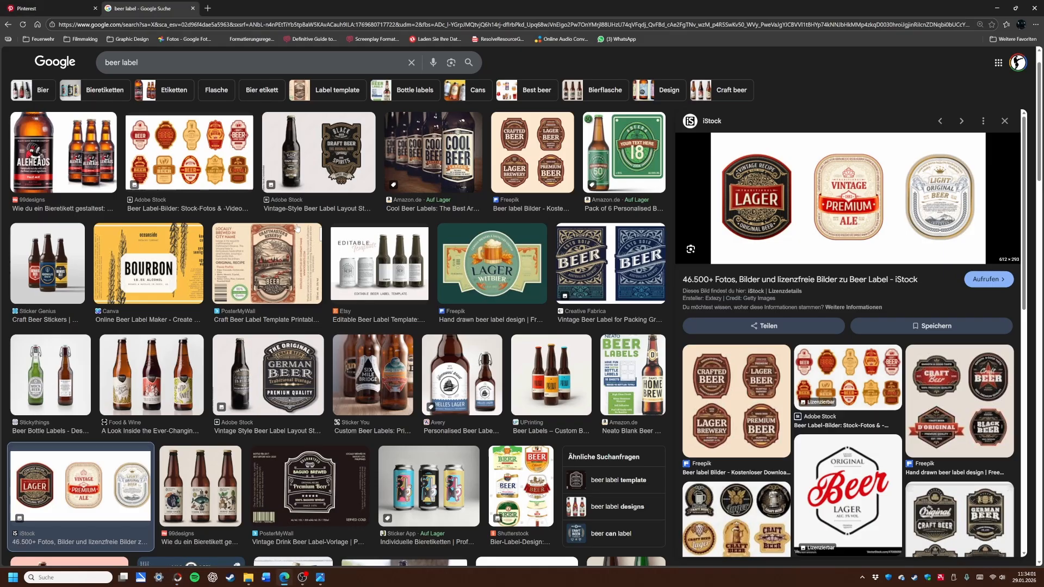
{"action": "left_click", "coordinate": [127, 40]}
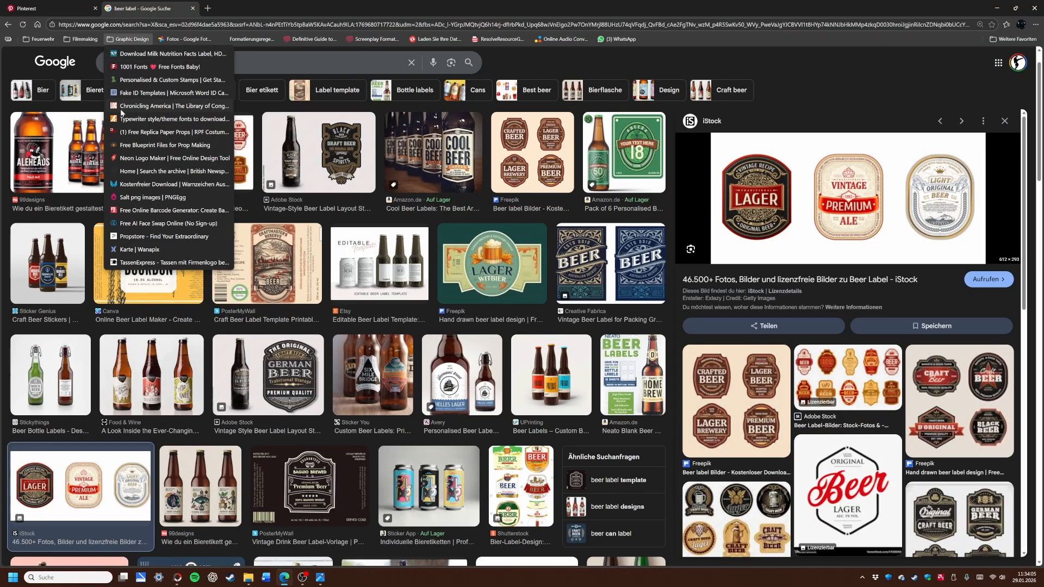
{"action": "left_click", "coordinate": [125, 191]}
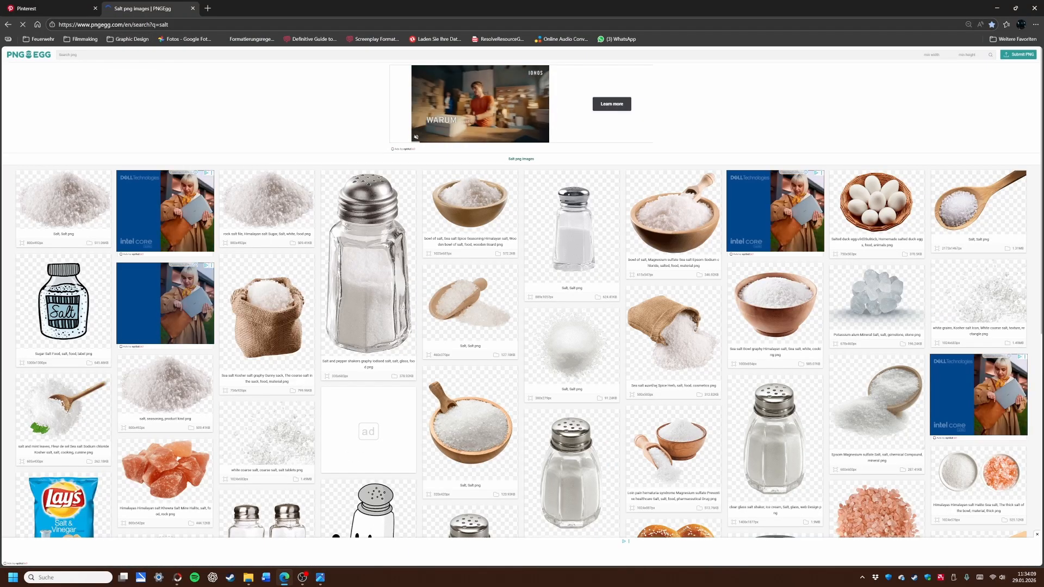
Step: Search PNGEgg for "banner" images, replacing the mistaken "bandana" search
{"action": "left_click", "coordinate": [99, 55]}
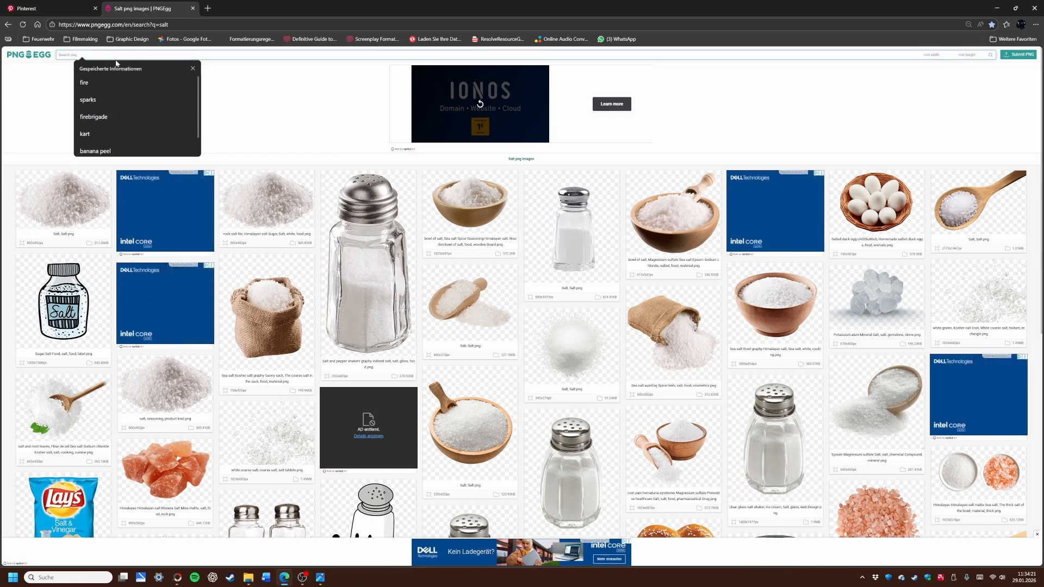
{"action": "type", "text": "banaana"}
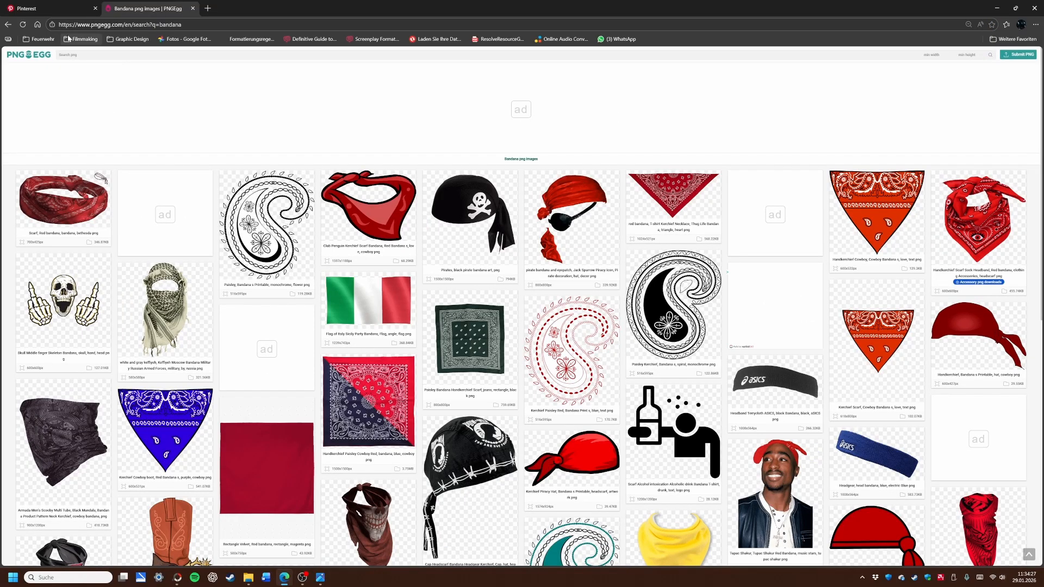
{"action": "left_click", "coordinate": [76, 54]}
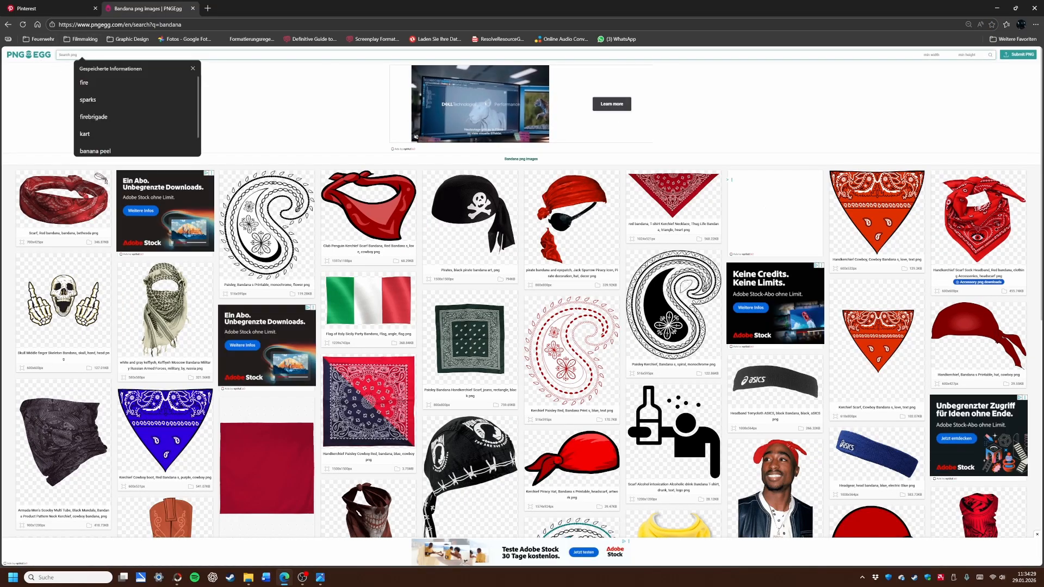
{"action": "type", "text": "banner"}
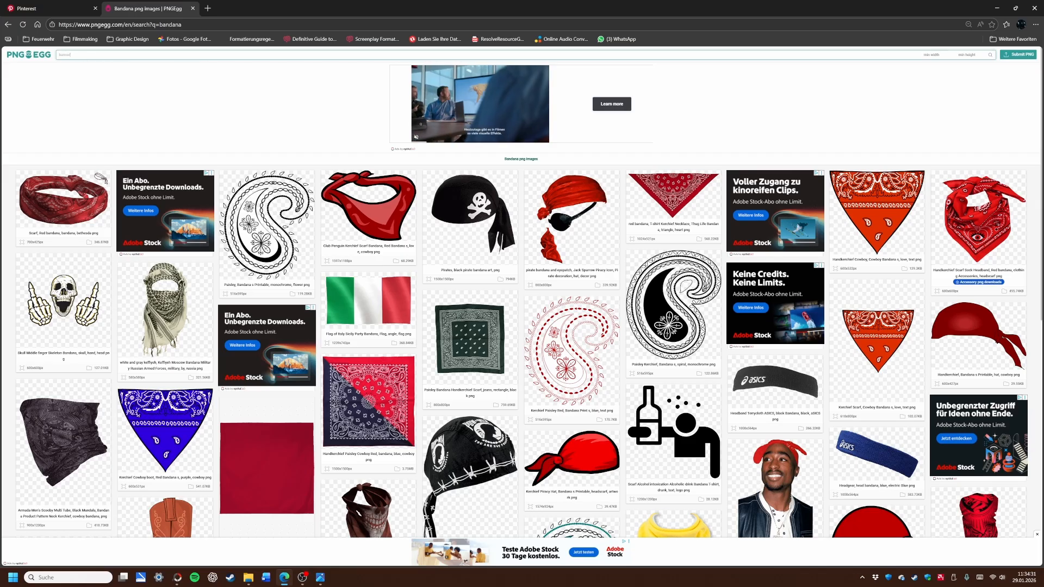
{"action": "key", "text": "Return"}
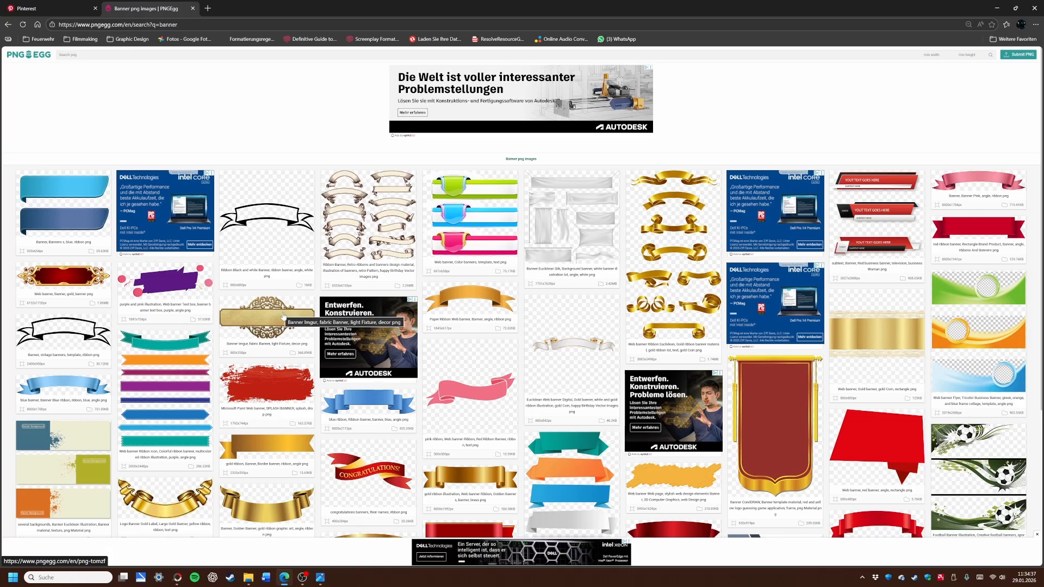
Step: Look through the first two pages of banner results for a suitable red ribbon, dismissing the advertisements that interrupt
{"action": "scroll", "coordinate": [276, 318], "scroll_direction": "down", "scroll_amount": 4}
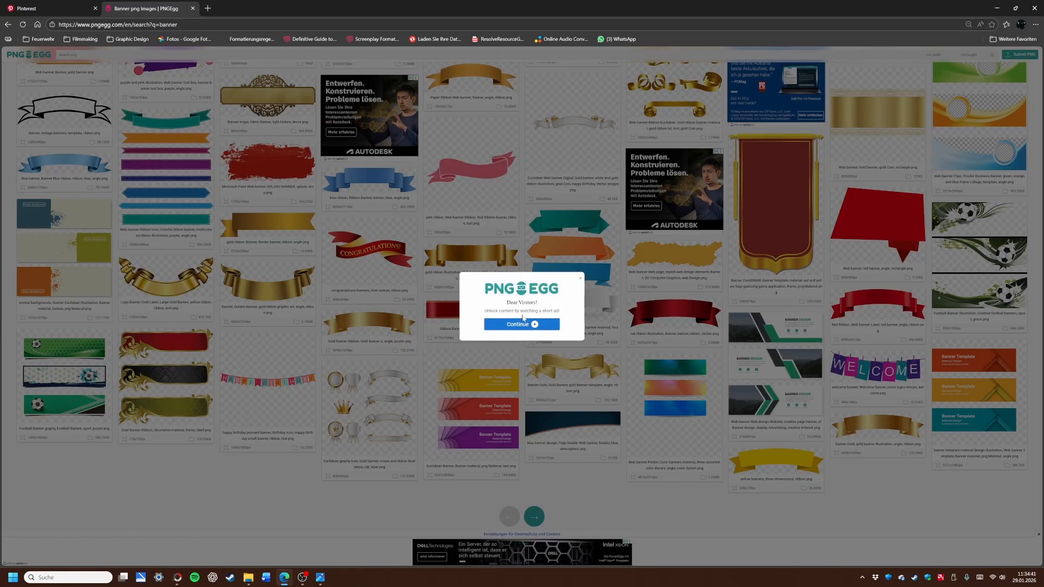
{"action": "left_click", "coordinate": [521, 325]}
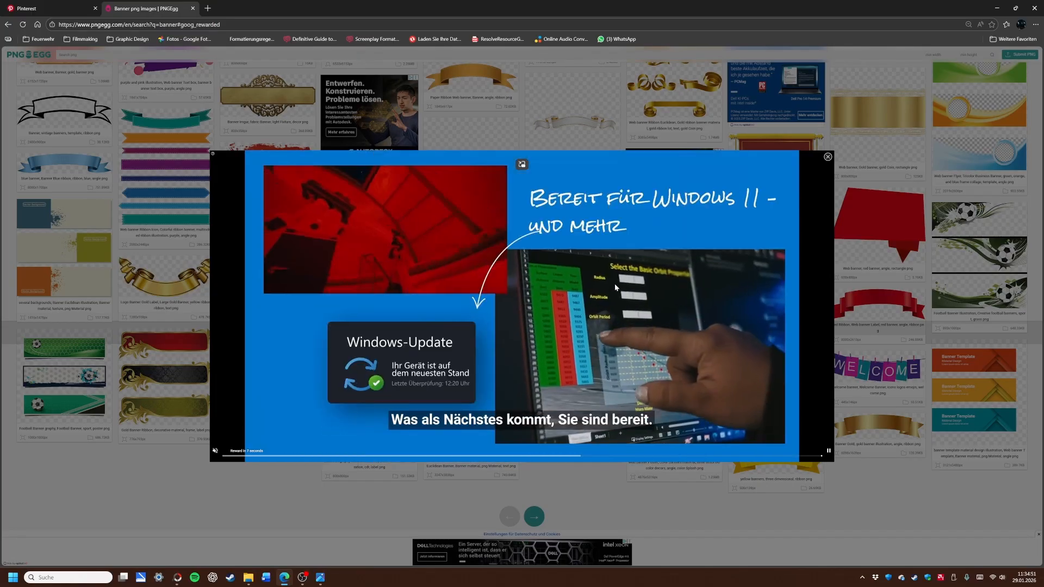
{"action": "left_click", "coordinate": [828, 156]}
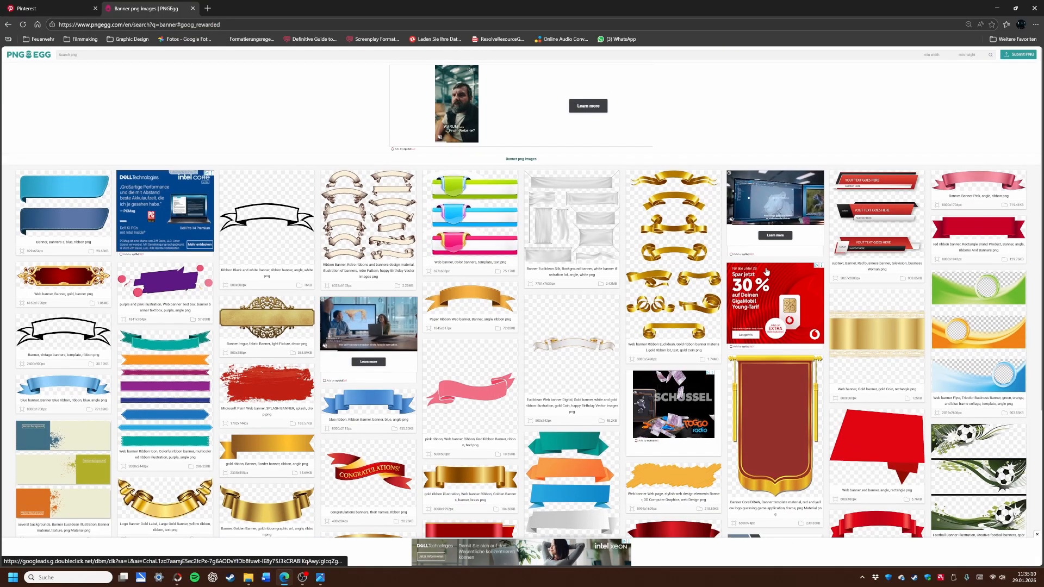
{"action": "scroll", "coordinate": [504, 499], "scroll_direction": "down", "scroll_amount": 4}
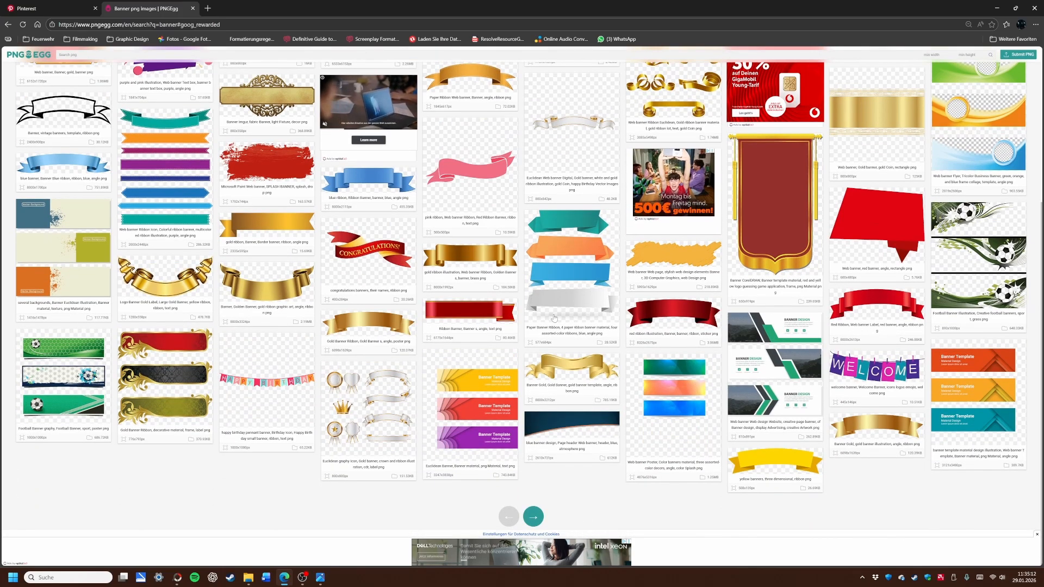
{"action": "left_click", "coordinate": [530, 515]}
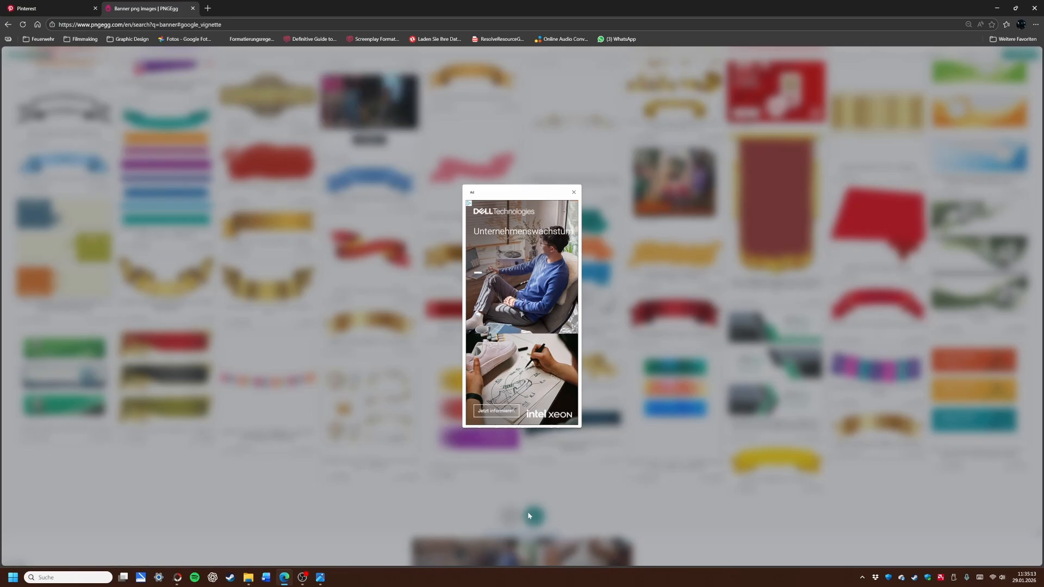
{"action": "left_click", "coordinate": [574, 191]}
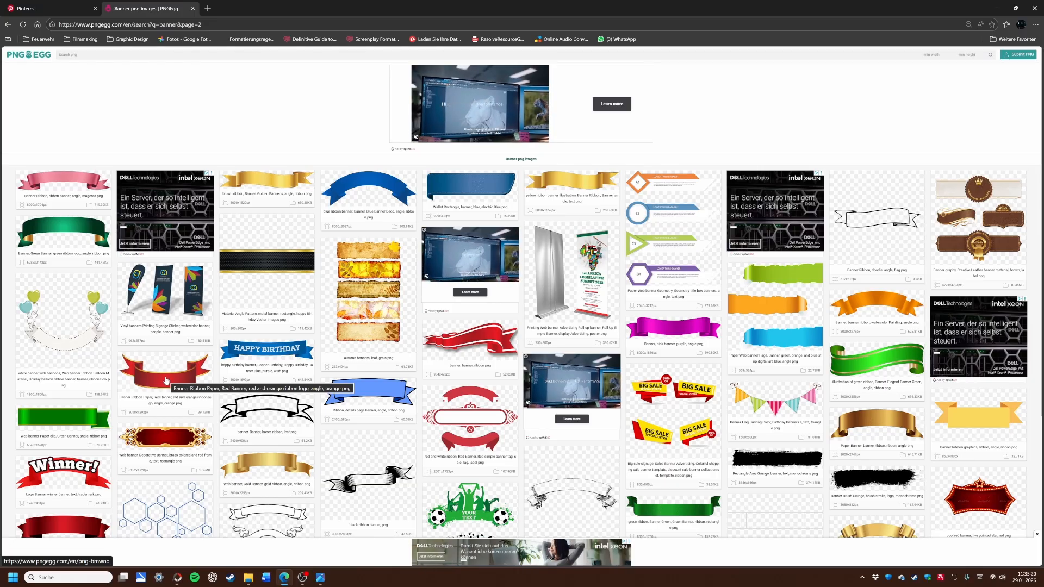
{"action": "scroll", "coordinate": [171, 337], "scroll_direction": "down", "scroll_amount": 2}
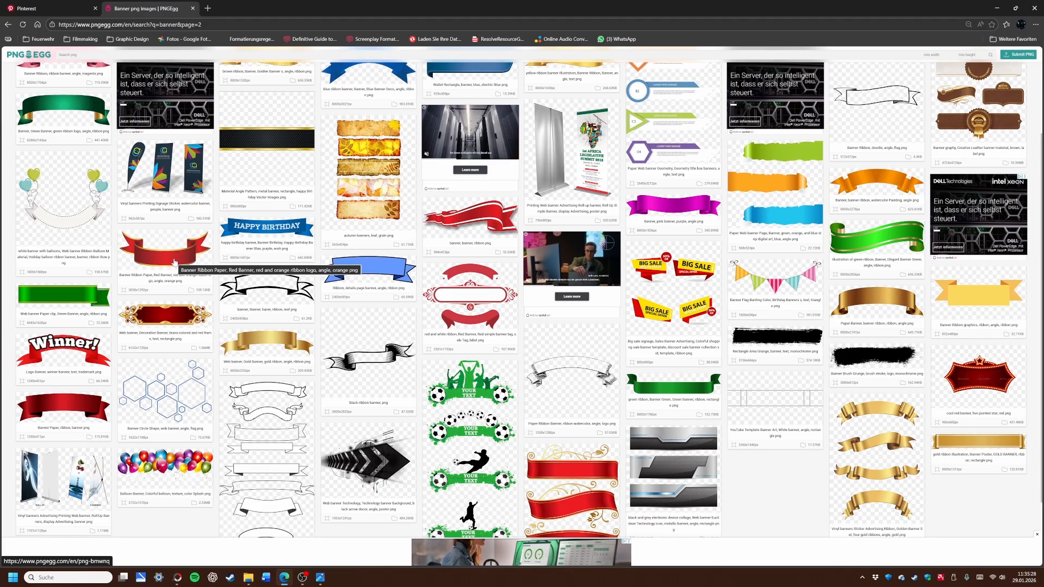
{"action": "scroll", "coordinate": [386, 250], "scroll_direction": "down", "scroll_amount": 2}
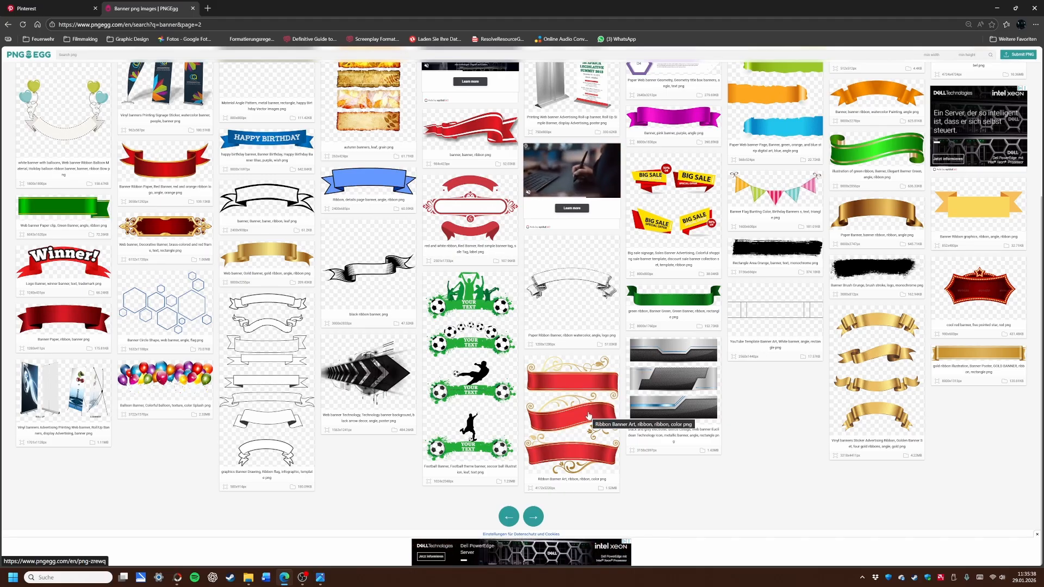
Step: Open the Ribbon Banner Art image with three red ribbons and gold flourishes, and request its PNG download
{"action": "left_click", "coordinate": [579, 390]}
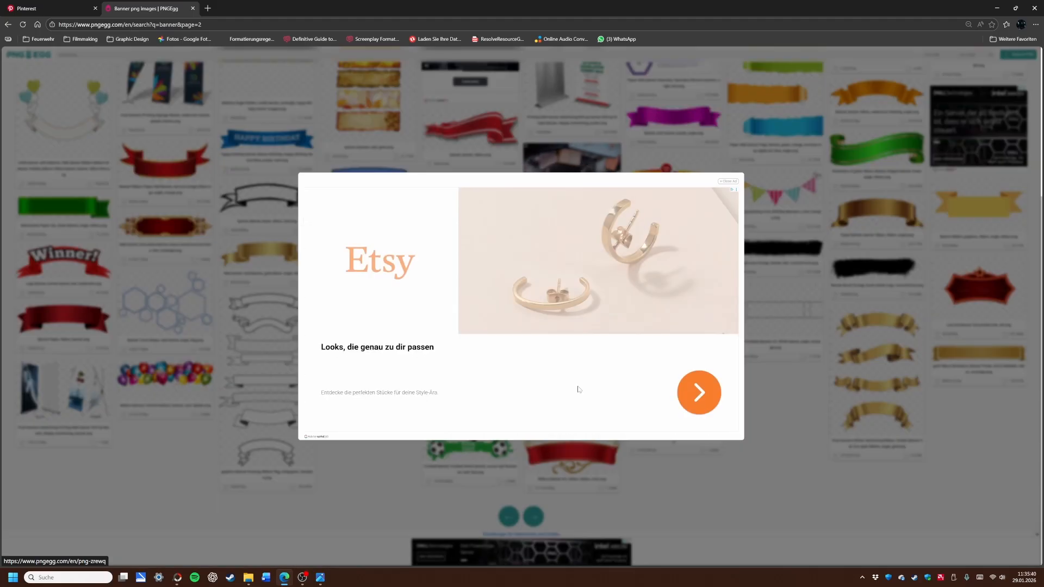
{"action": "left_click", "coordinate": [727, 182]}
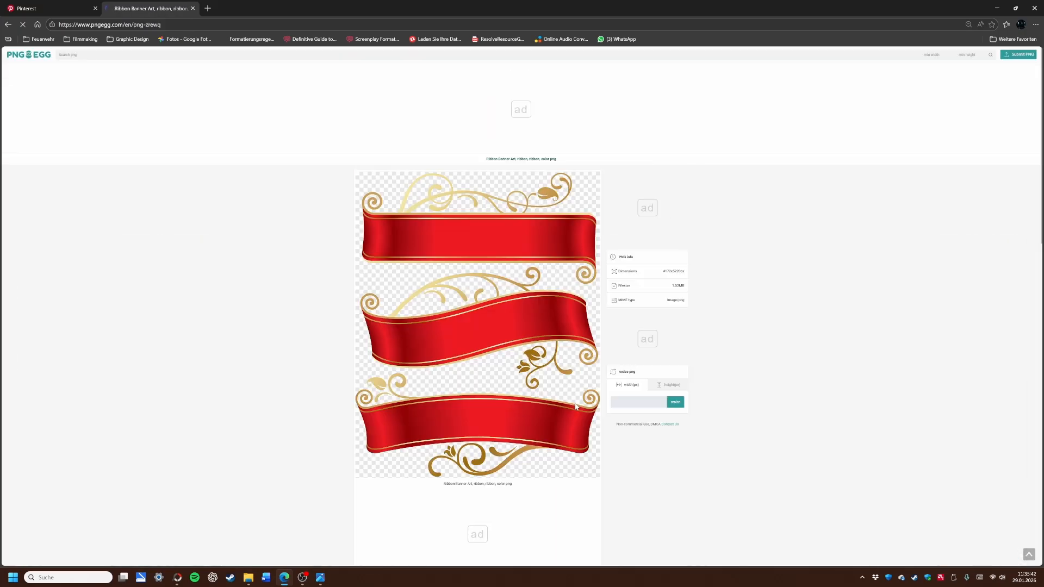
{"action": "scroll", "coordinate": [513, 307], "scroll_direction": "down", "scroll_amount": 1}
{"action": "scroll", "coordinate": [517, 302], "scroll_direction": "down", "scroll_amount": 5}
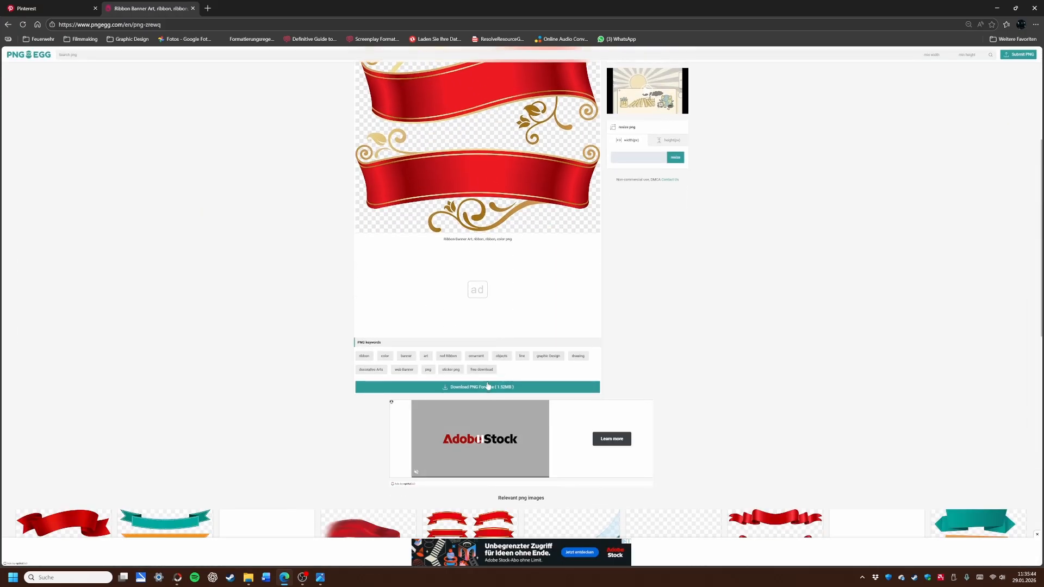
{"action": "left_click", "coordinate": [486, 384]}
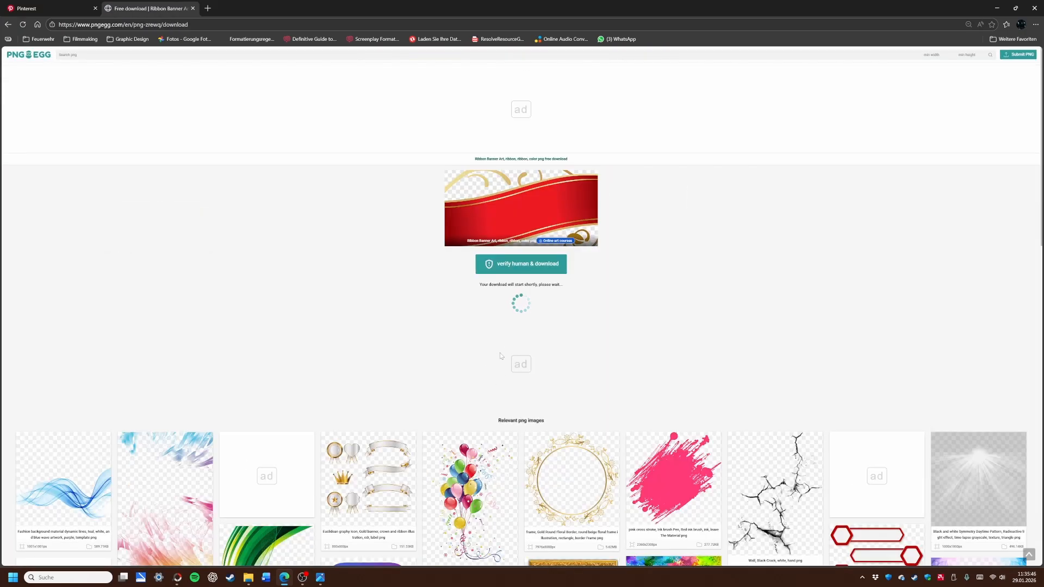
Step: Complete the human verification for the ribbon download by picking the requested characters in order
{"action": "left_click", "coordinate": [542, 264]}
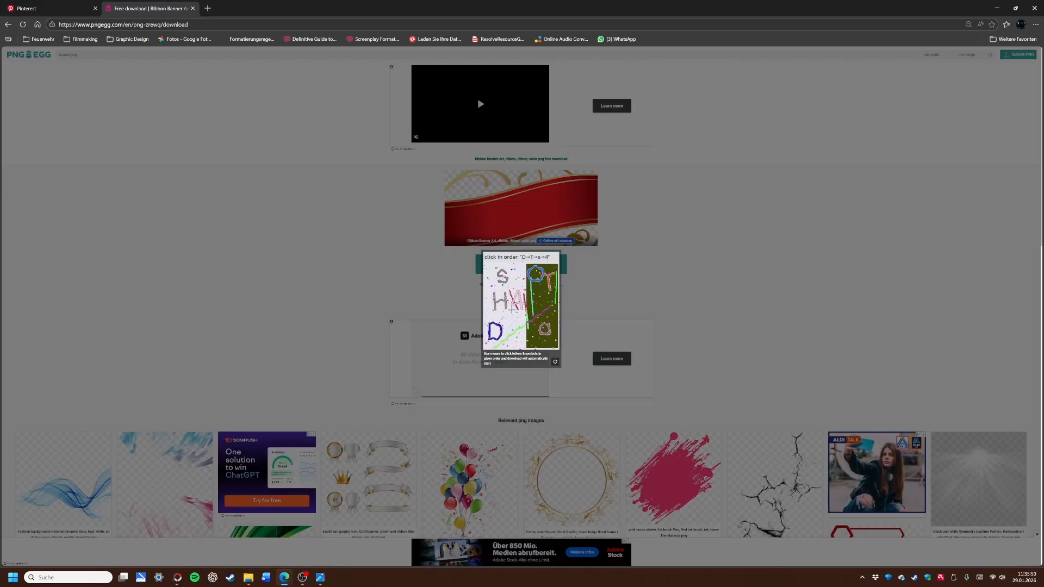
{"action": "left_click", "coordinate": [495, 330]}
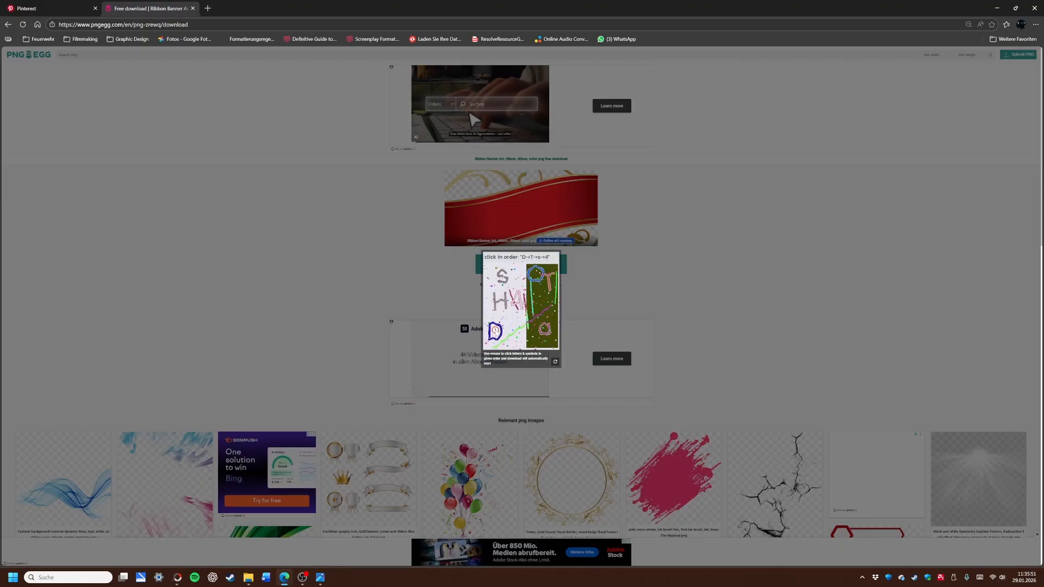
{"action": "left_click", "coordinate": [547, 285]}
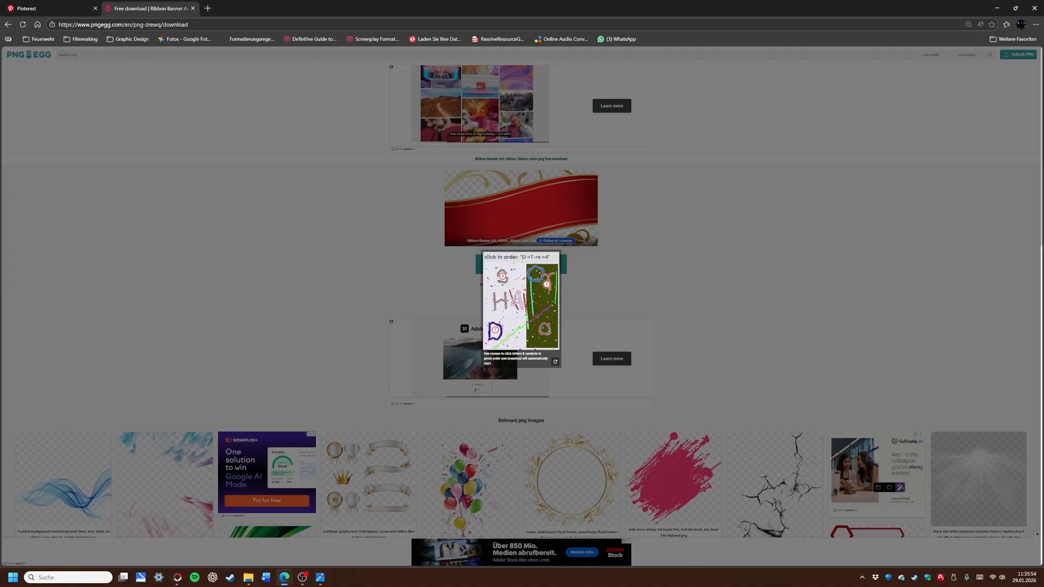
{"action": "left_click", "coordinate": [545, 328]}
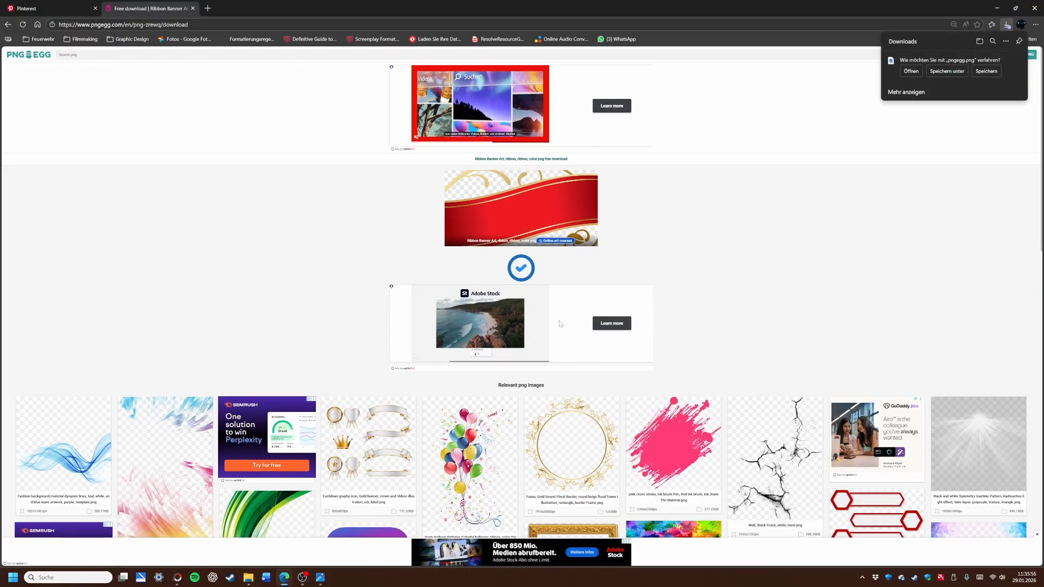
Step: Choose to save the ribbon image in the Beer Label folder, declining to overwrite the existing pngegg.png
{"action": "left_click", "coordinate": [937, 75]}
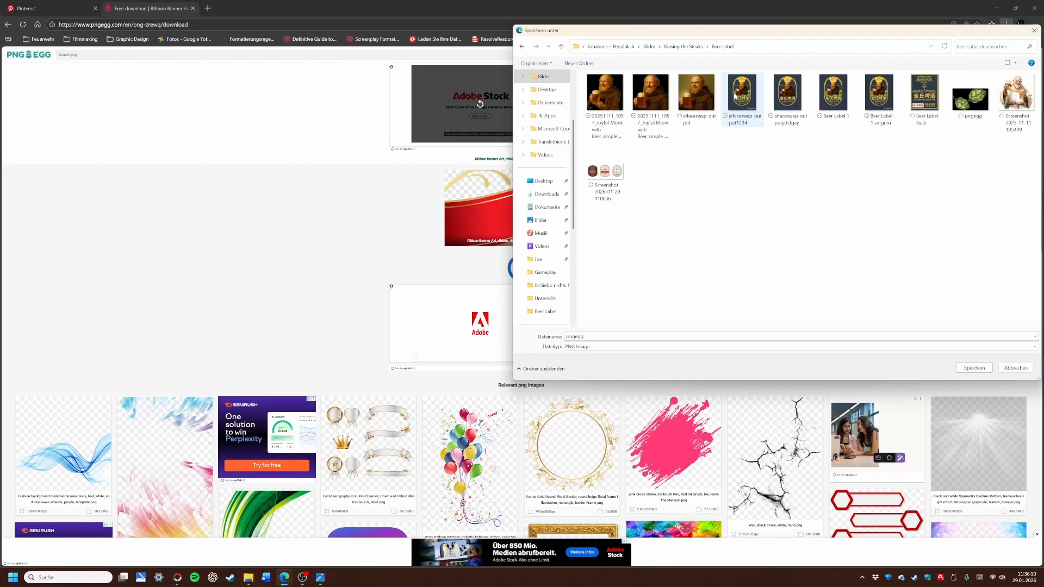
{"action": "left_click", "coordinate": [974, 368]}
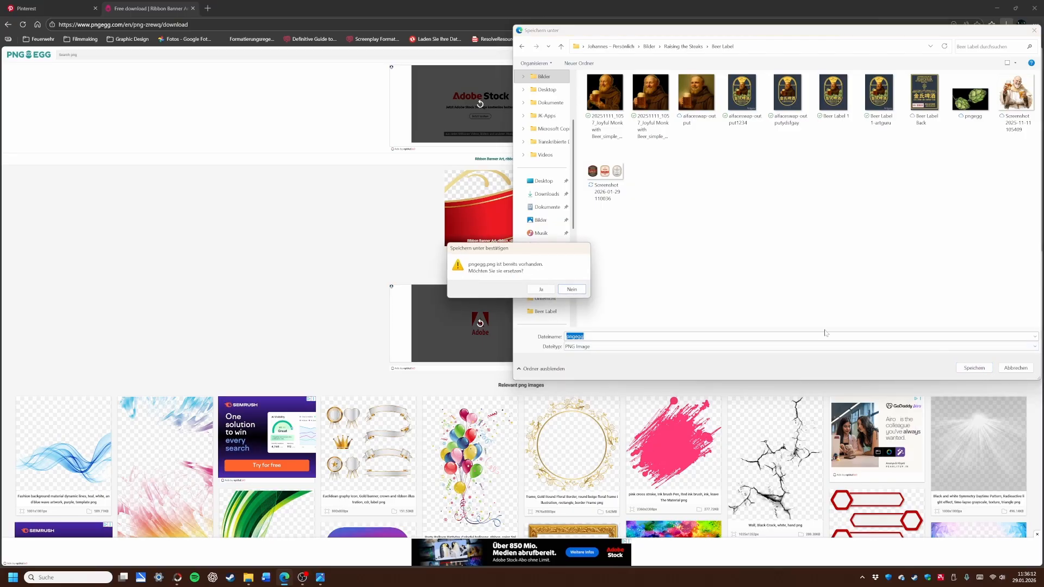
{"action": "left_click", "coordinate": [571, 289]}
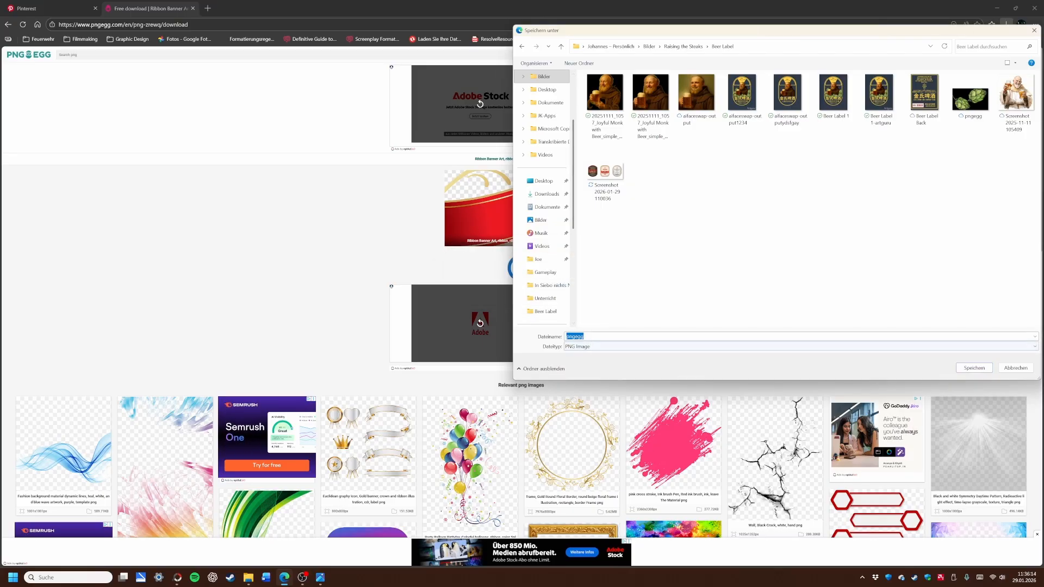
{"action": "key", "text": "End"}
{"action": "type", "text": "ys<dgysdfg"}
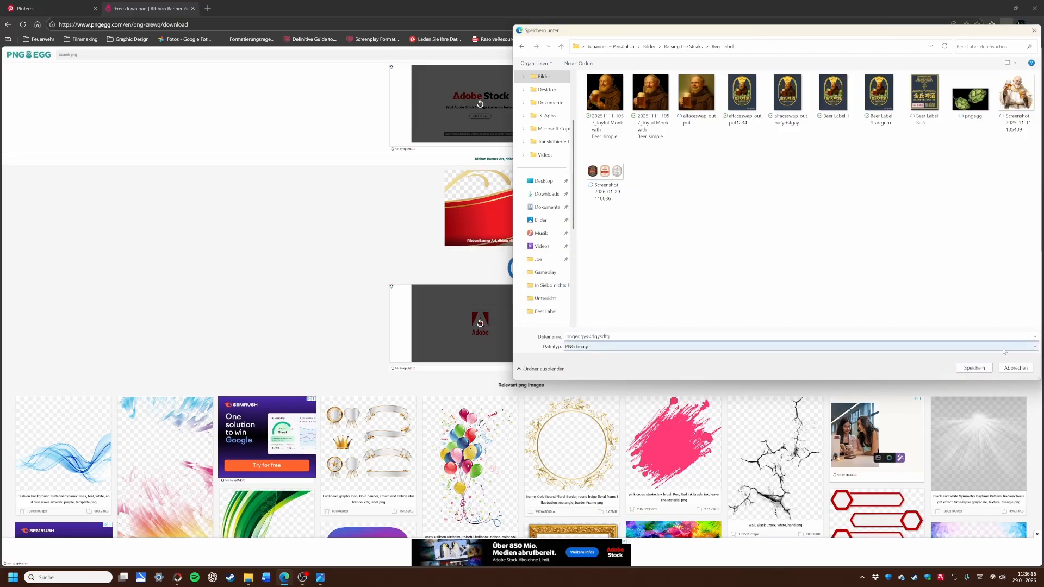
{"action": "left_click", "coordinate": [985, 370]}
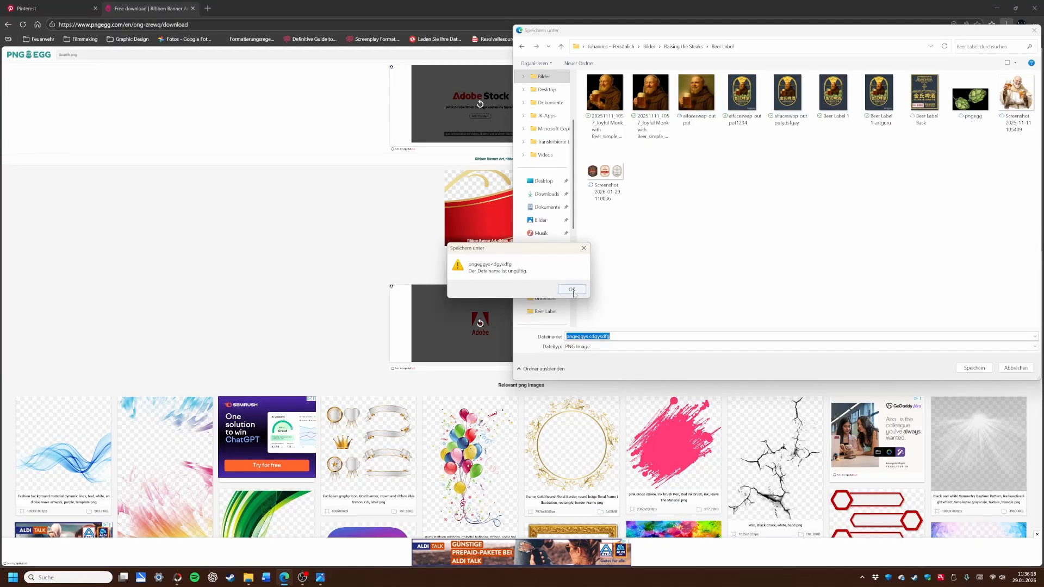
{"action": "left_click", "coordinate": [573, 293]}
Step: Save the downloaded ribbon PNG in the Beer Label folder under the new file name zthfhhffhfh
{"action": "key", "text": "BackSpace"}
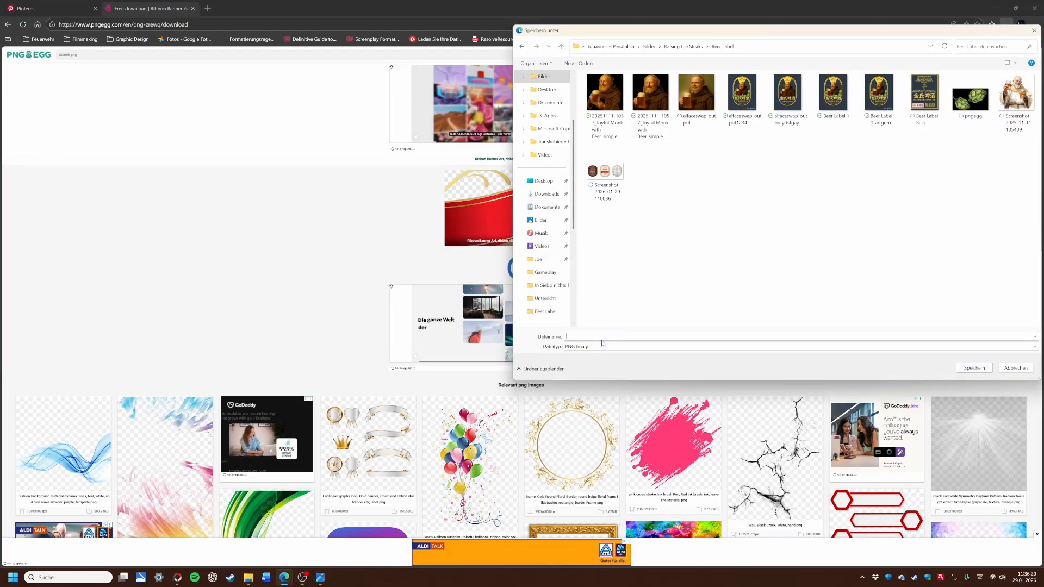
{"action": "type", "text": "zthfhhffhfh"}
{"action": "key", "text": "Return"}
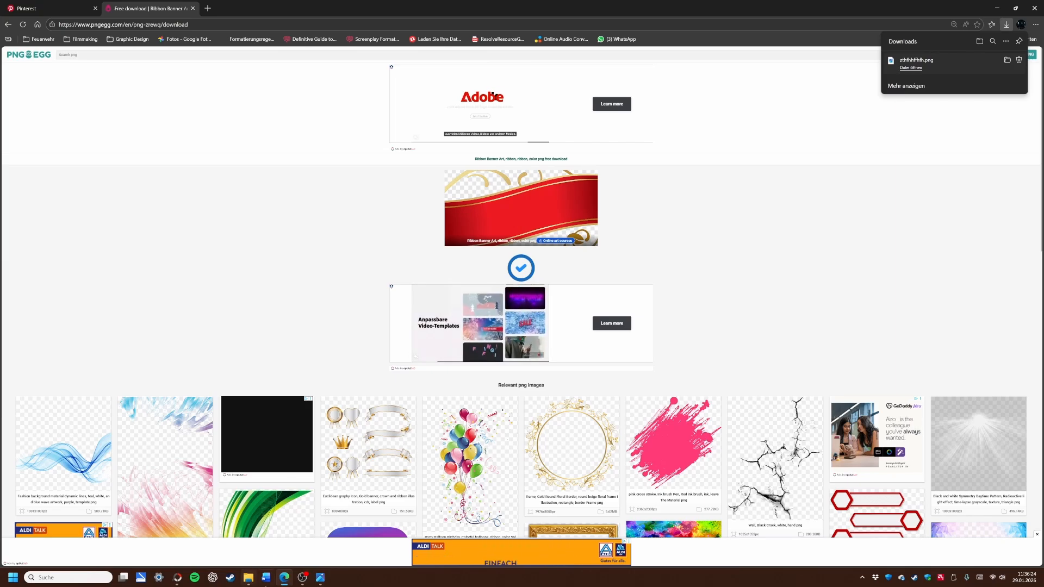
Step: Switch to PhotoScape X and insert the downloaded ribbon image from the Beer Label folder into the label
{"action": "left_click", "coordinate": [178, 577]}
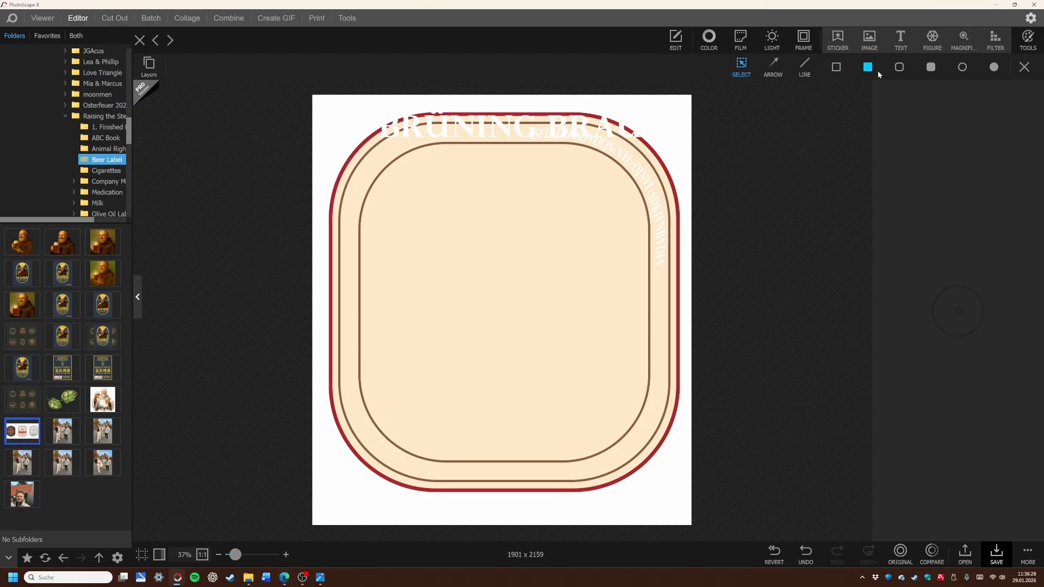
{"action": "left_click", "coordinate": [881, 37]}
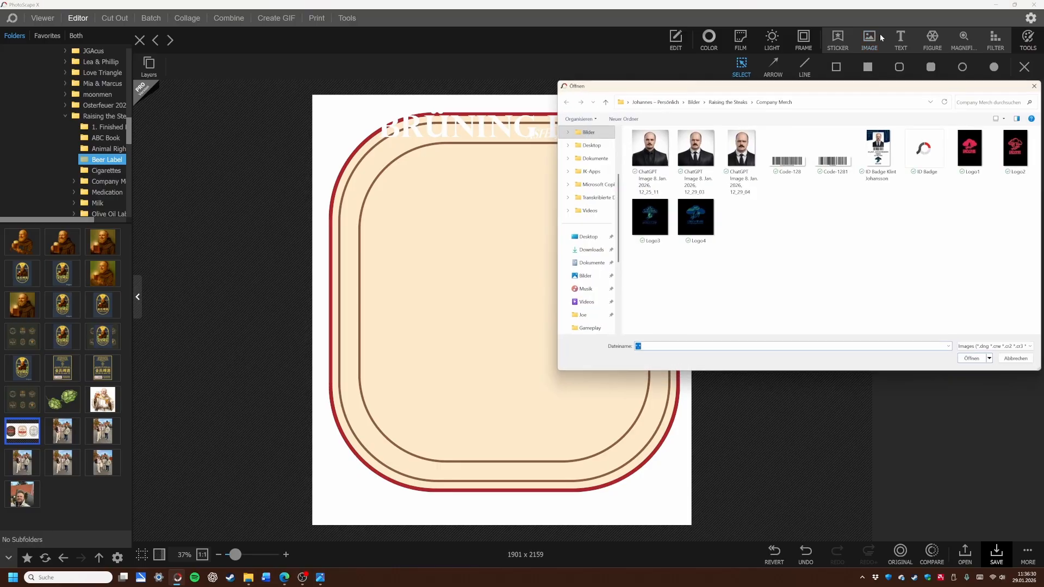
{"action": "left_click", "coordinate": [712, 102]}
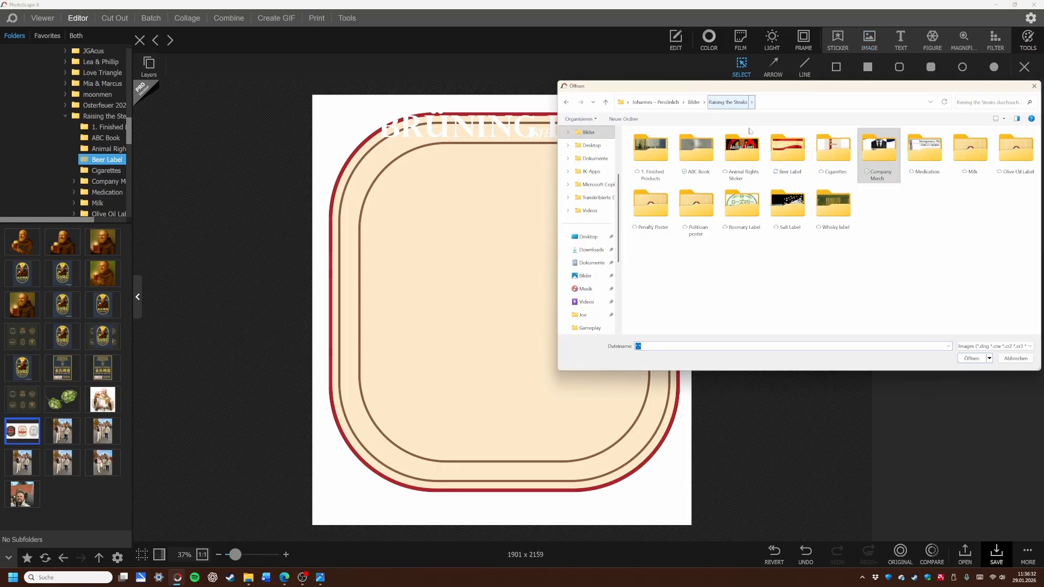
{"action": "double_click", "coordinate": [786, 152]}
{"action": "double_click", "coordinate": [969, 280]}
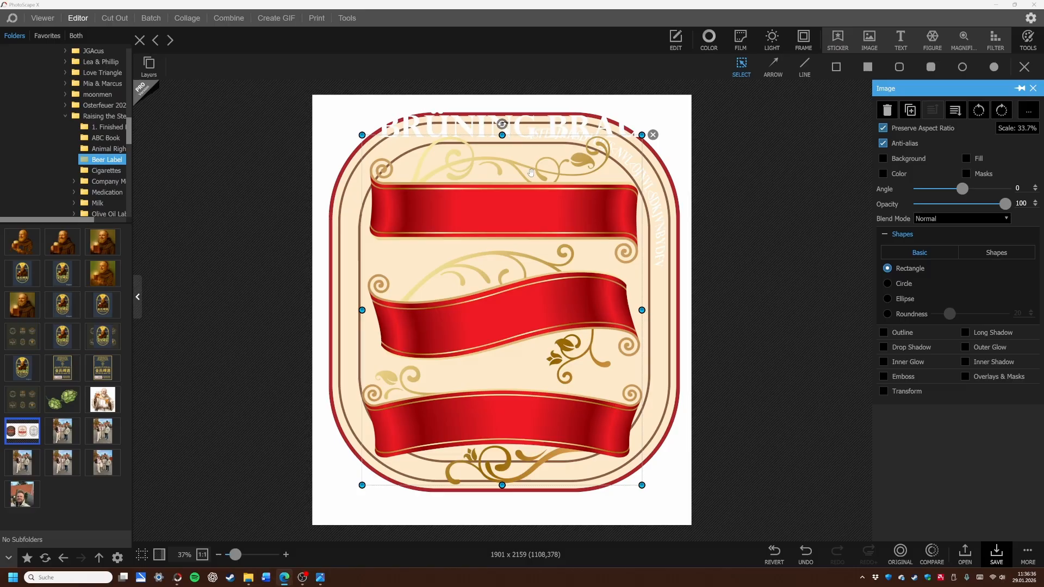
Step: Scale the inserted ribbon image to 35.4% and move it up so its lowest ribbon lies across the label's lower part
{"action": "left_click_drag", "start_coordinate": [507, 194], "coordinate": [508, 175]}
{"action": "left_click_drag", "start_coordinate": [503, 487], "coordinate": [531, 374]}
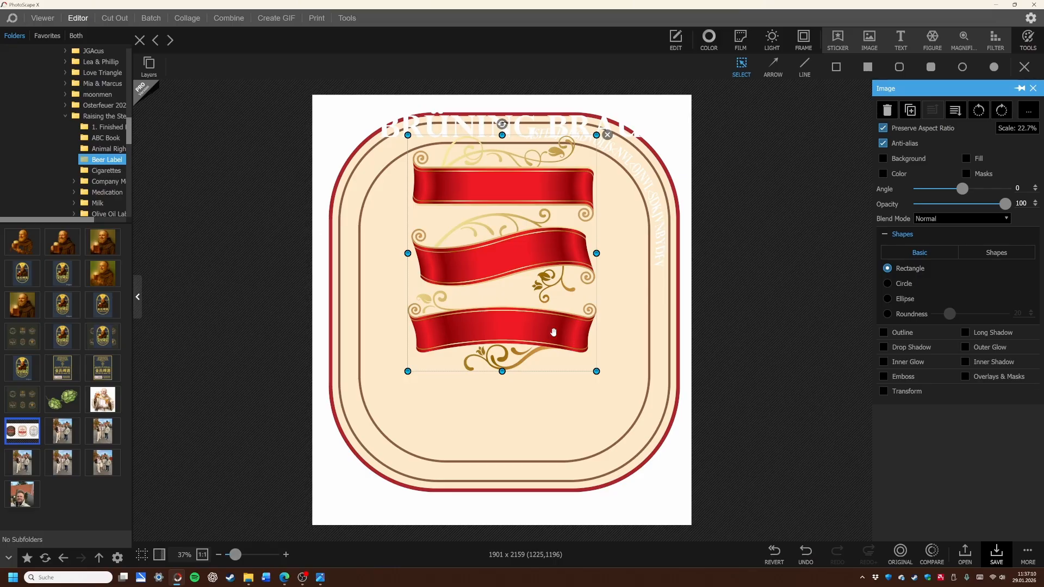
{"action": "left_click_drag", "start_coordinate": [589, 370], "coordinate": [650, 447]}
{"action": "left_click_drag", "start_coordinate": [407, 448], "coordinate": [364, 503]}
{"action": "left_click_drag", "start_coordinate": [477, 415], "coordinate": [477, 373]}
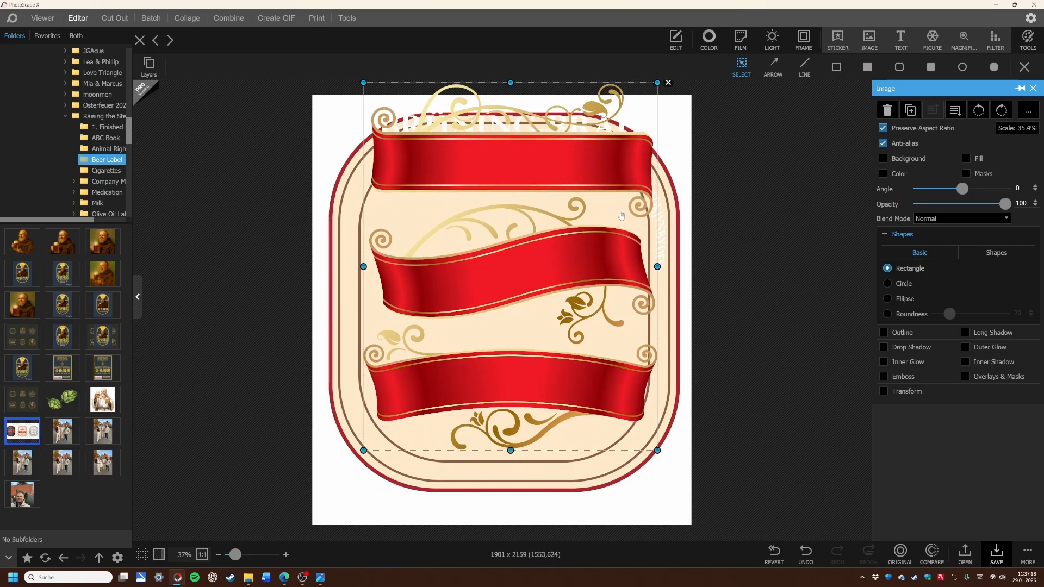
Step: Mask out the upper two ribbons with a brush of size 60 and hardness 100, keeping only the lowest ribbon, and apply the mask
{"action": "left_click", "coordinate": [1028, 112]}
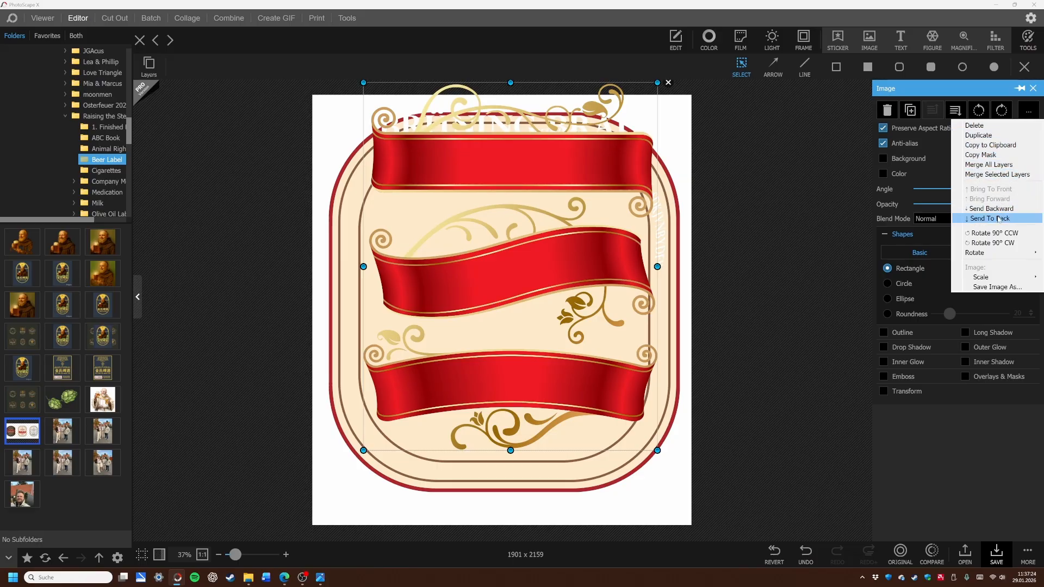
{"action": "left_click", "coordinate": [928, 181]}
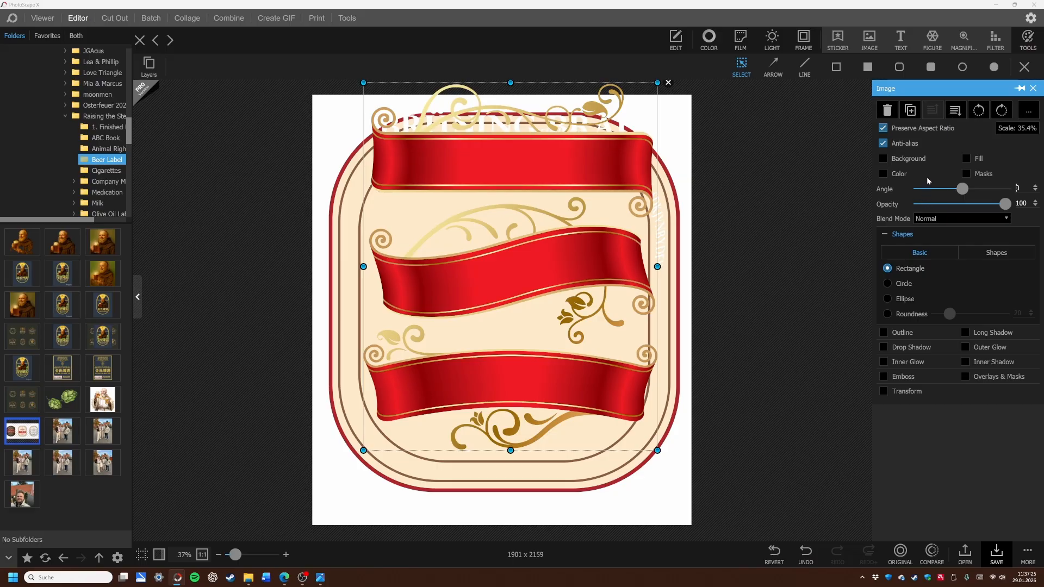
{"action": "left_click", "coordinate": [966, 174]}
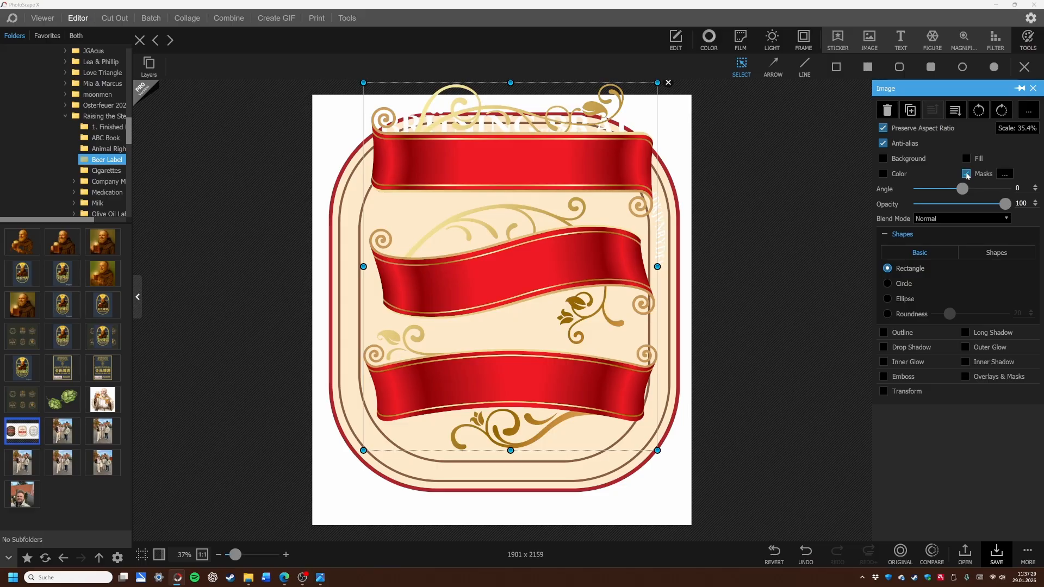
{"action": "left_click", "coordinate": [1005, 174]}
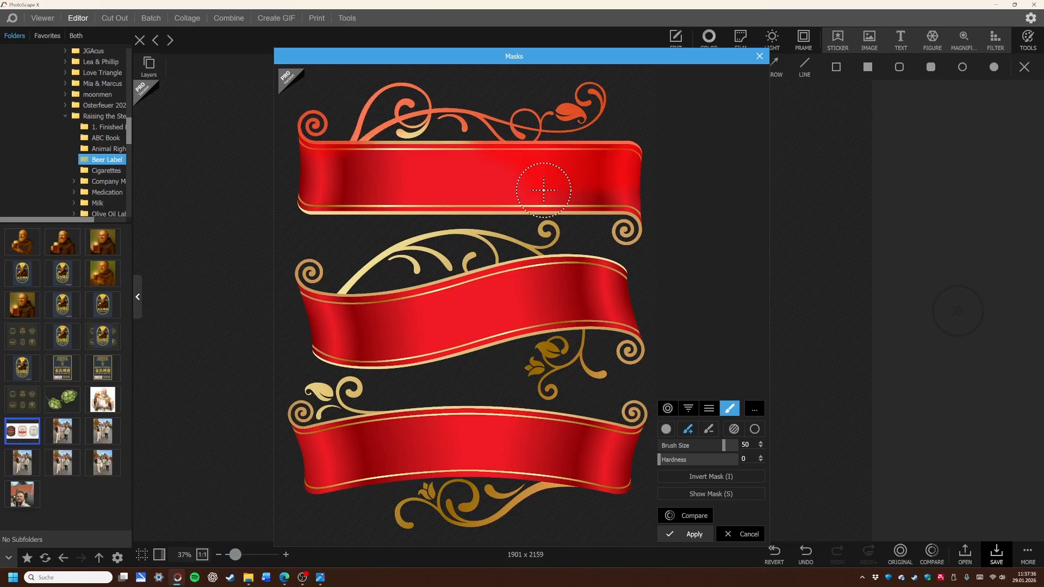
{"action": "left_click_drag", "start_coordinate": [556, 203], "coordinate": [356, 197]}
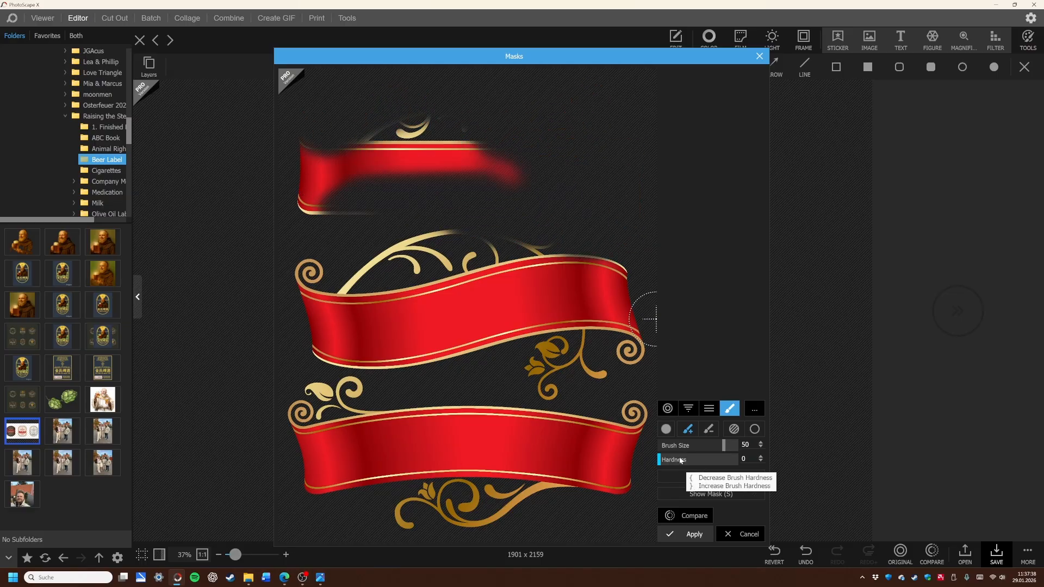
{"action": "left_click_drag", "start_coordinate": [724, 447], "coordinate": [737, 447]}
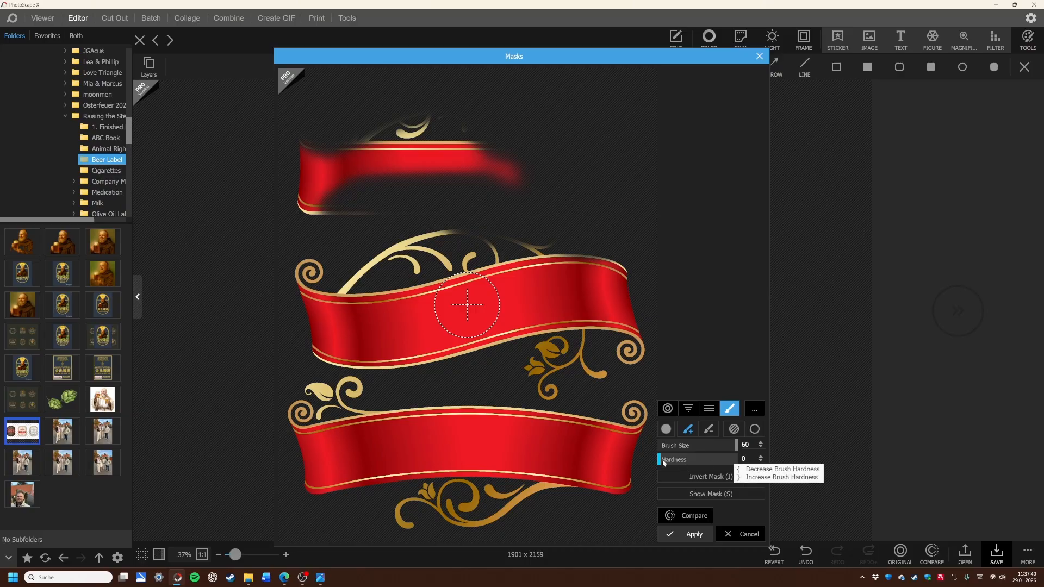
{"action": "left_click_drag", "start_coordinate": [662, 462], "coordinate": [749, 460]}
{"action": "left_click_drag", "start_coordinate": [463, 285], "coordinate": [514, 298]}
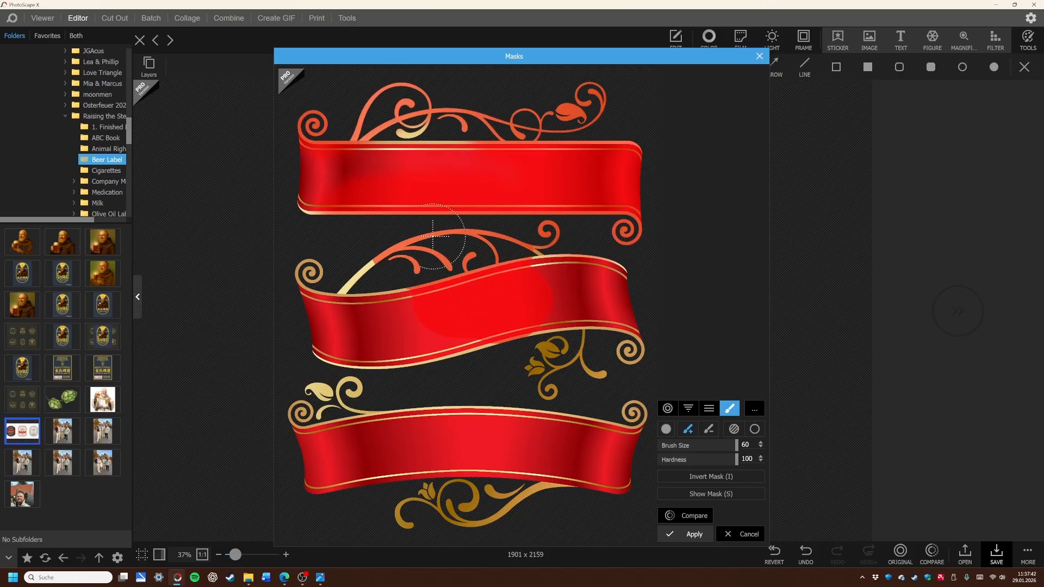
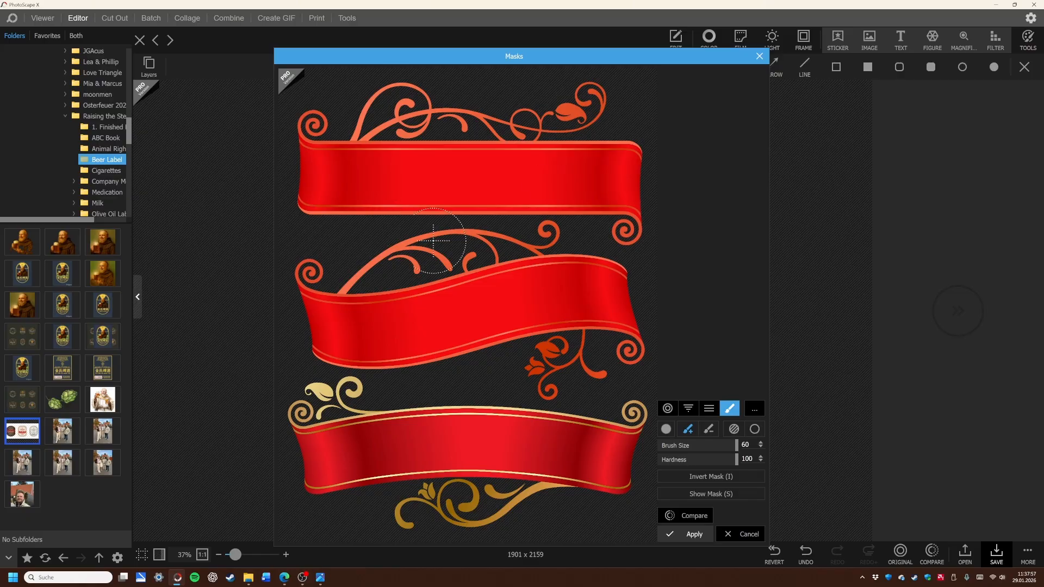
{"action": "left_click", "coordinate": [683, 533]}
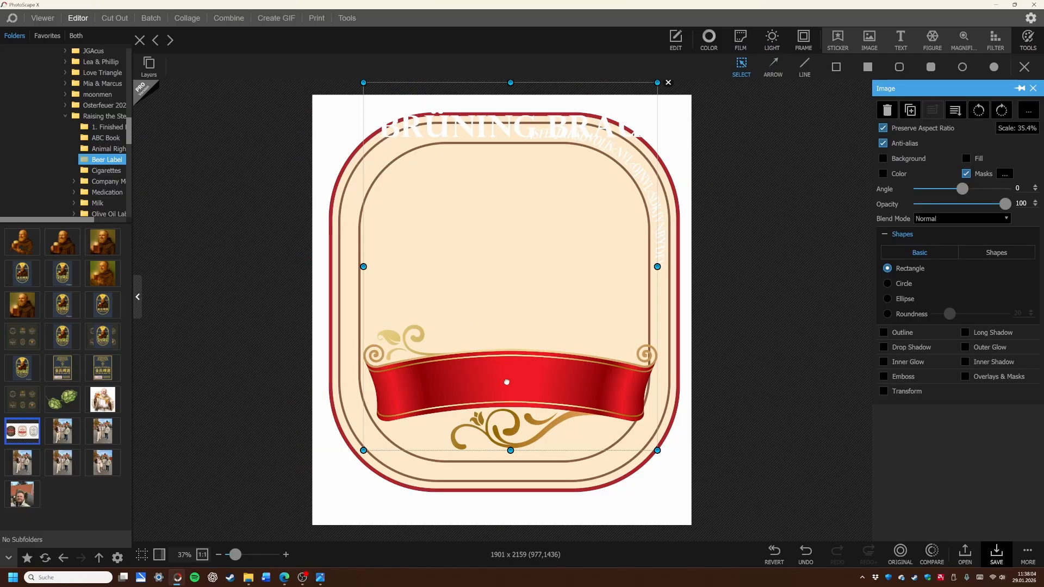
Step: Move the remaining ribbon to the middle of the label and enlarge it to 41.3% scale so it spans the outer border
{"action": "left_click_drag", "start_coordinate": [507, 382], "coordinate": [498, 320]}
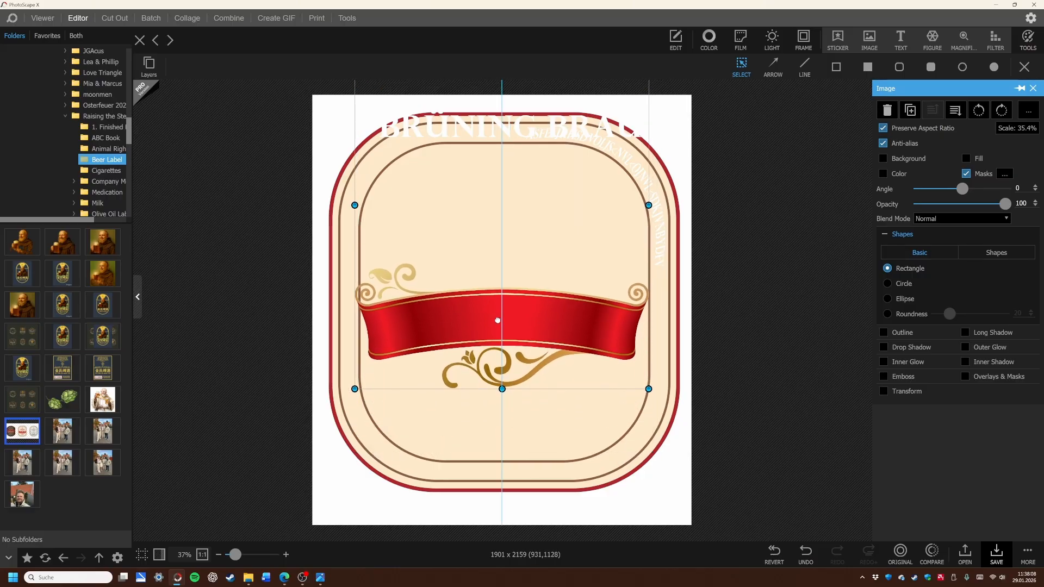
{"action": "left_click_drag", "start_coordinate": [565, 331], "coordinate": [565, 321]}
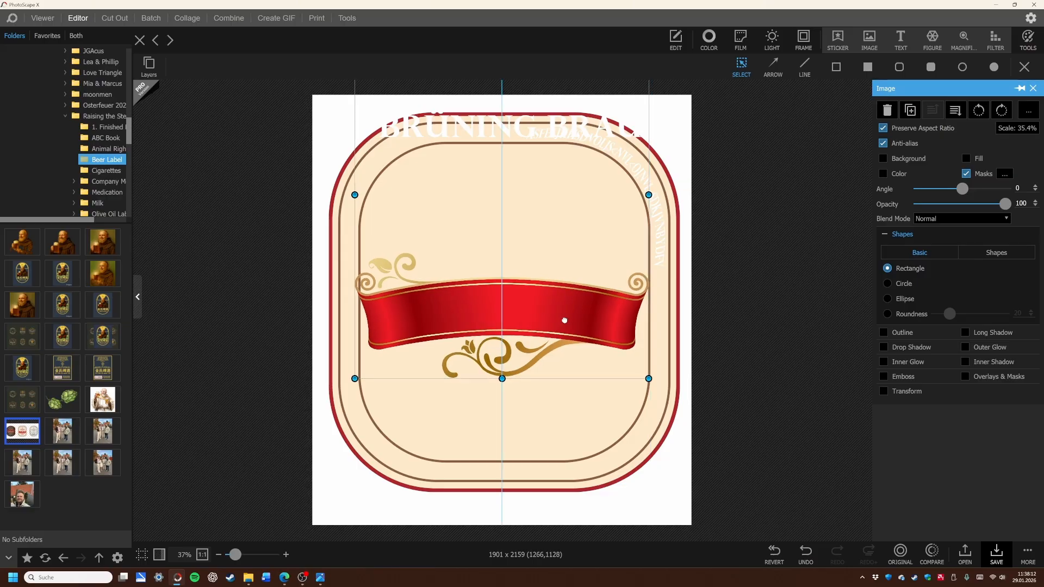
{"action": "left_click_drag", "start_coordinate": [649, 379], "coordinate": [673, 394]}
{"action": "left_click_drag", "start_coordinate": [608, 317], "coordinate": [596, 287]}
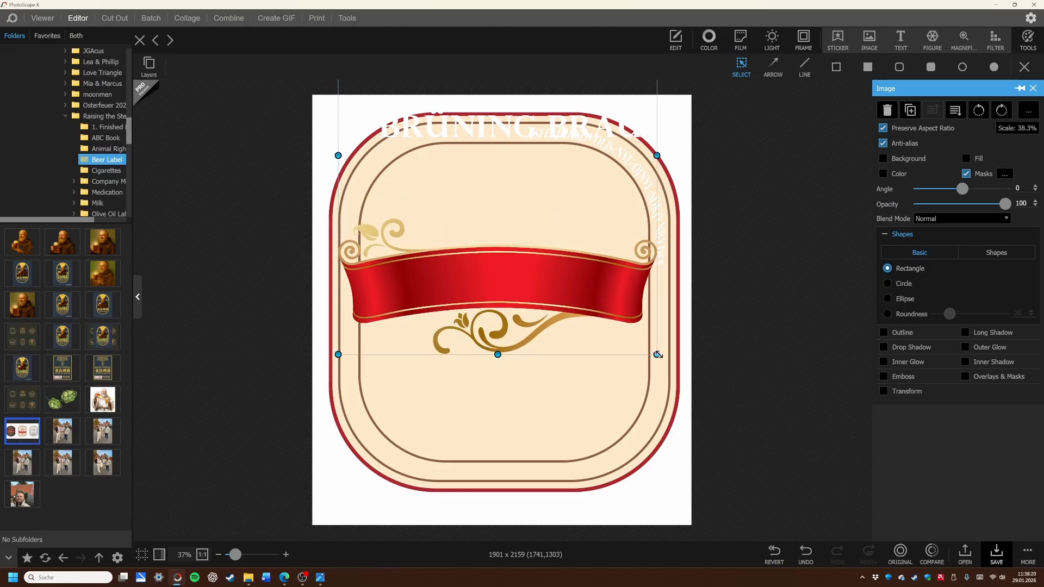
{"action": "left_click_drag", "start_coordinate": [658, 354], "coordinate": [670, 370]}
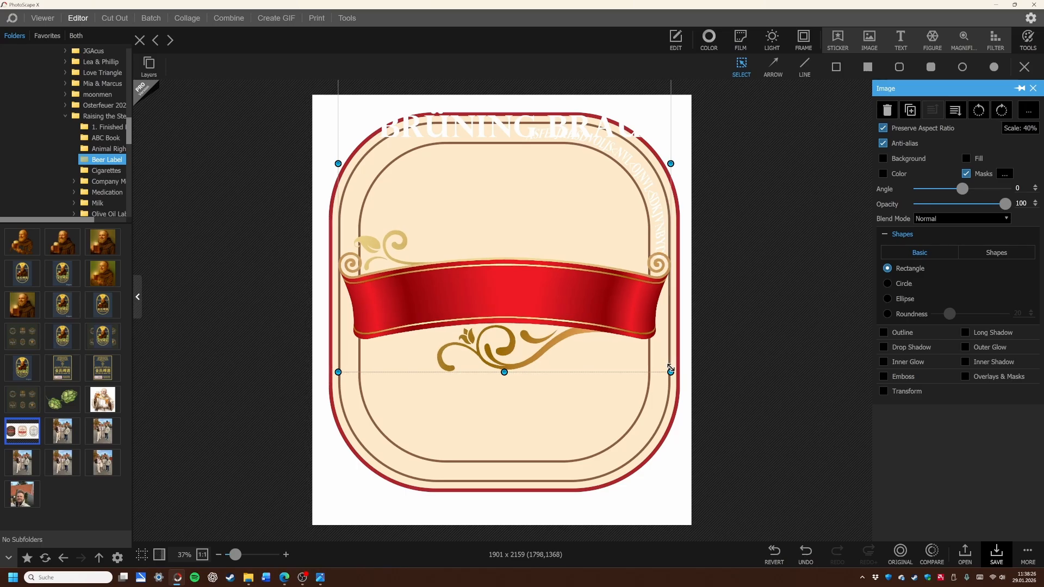
{"action": "left_click_drag", "start_coordinate": [671, 368], "coordinate": [676, 374]}
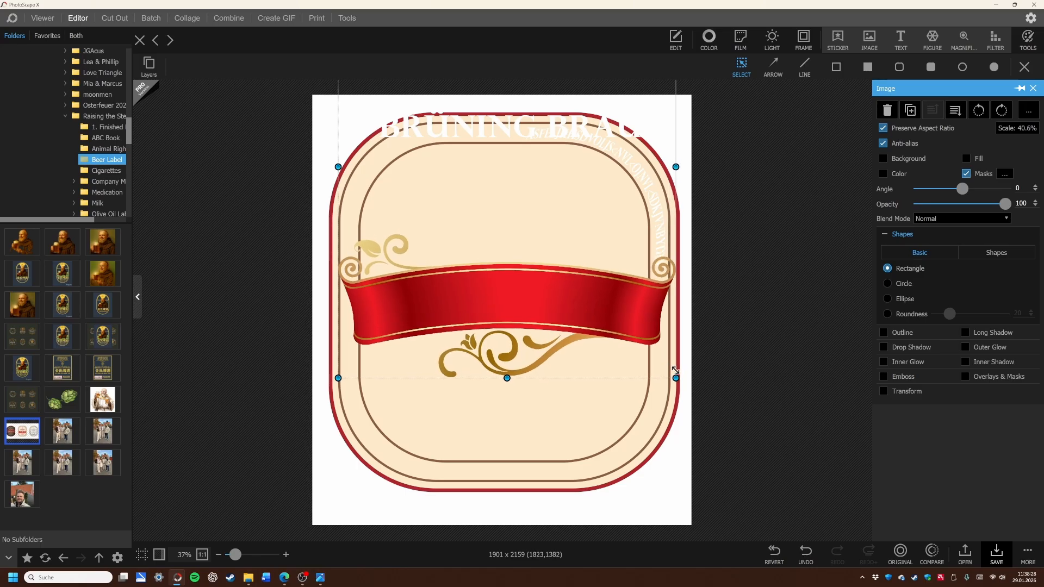
{"action": "left_click_drag", "start_coordinate": [338, 378], "coordinate": [333, 385]}
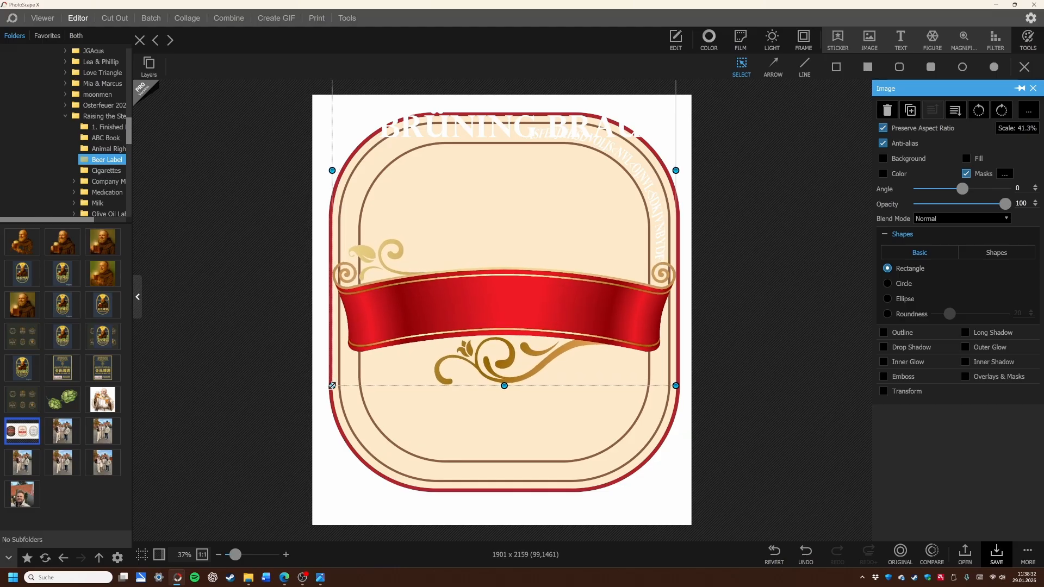
{"action": "left_click_drag", "start_coordinate": [522, 305], "coordinate": [524, 308]}
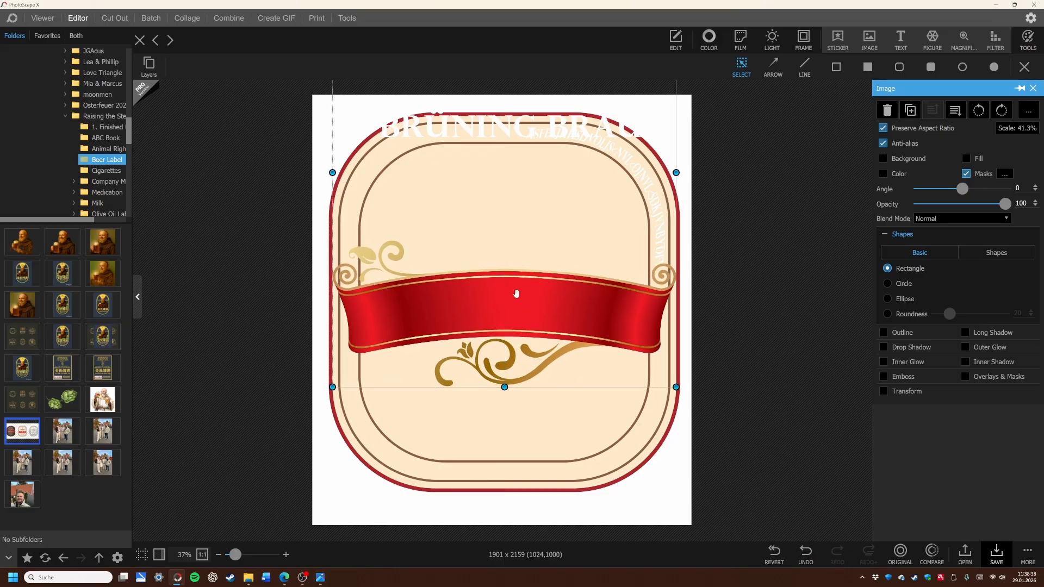
{"action": "left_click", "coordinate": [517, 239]}
{"action": "left_click", "coordinate": [756, 224]}
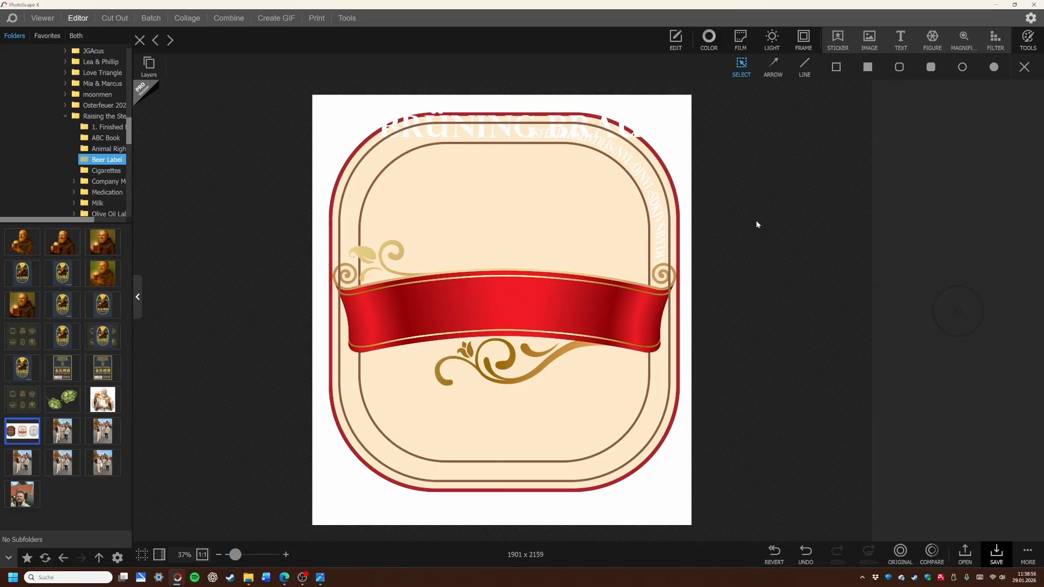
Step: Move the "Brüning Bräu" text onto the red ribbon and bring it in front of the ribbon, centred on it
{"action": "left_click", "coordinate": [435, 119]}
{"action": "left_click", "coordinate": [430, 119]}
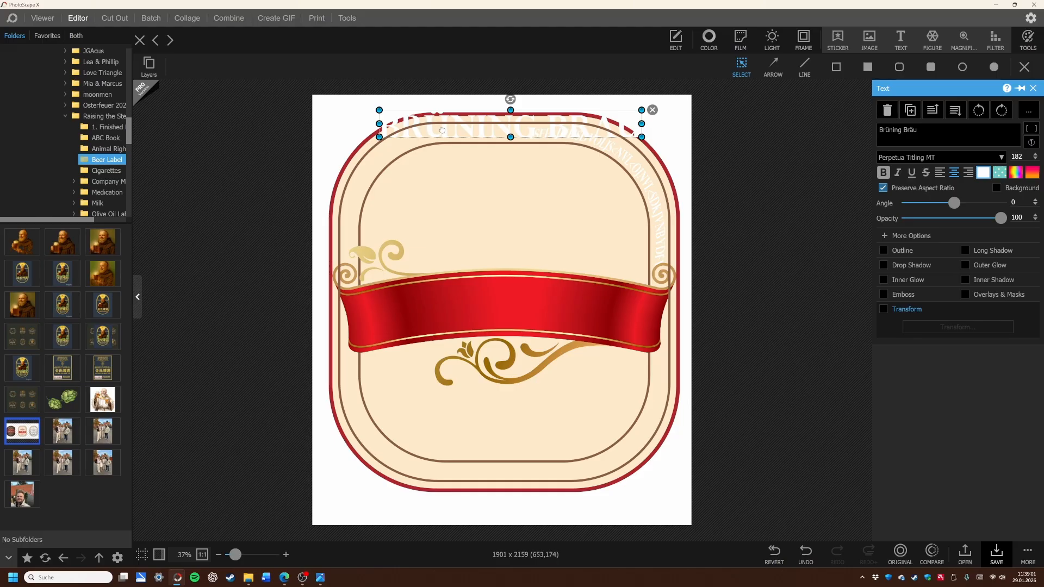
{"action": "left_click_drag", "start_coordinate": [442, 130], "coordinate": [438, 308]}
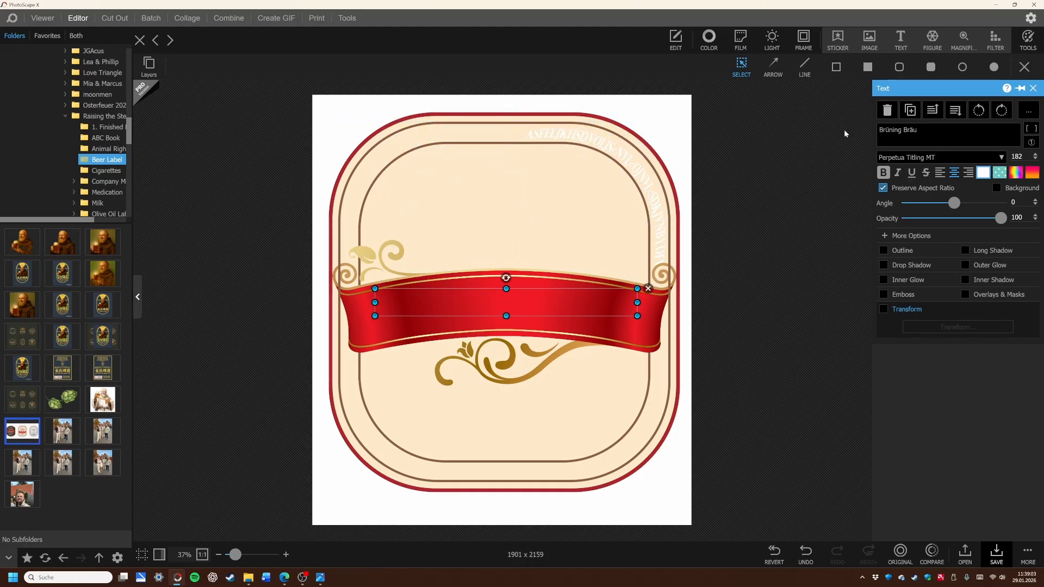
{"action": "left_click", "coordinate": [933, 110]}
{"action": "left_click", "coordinate": [933, 110]}
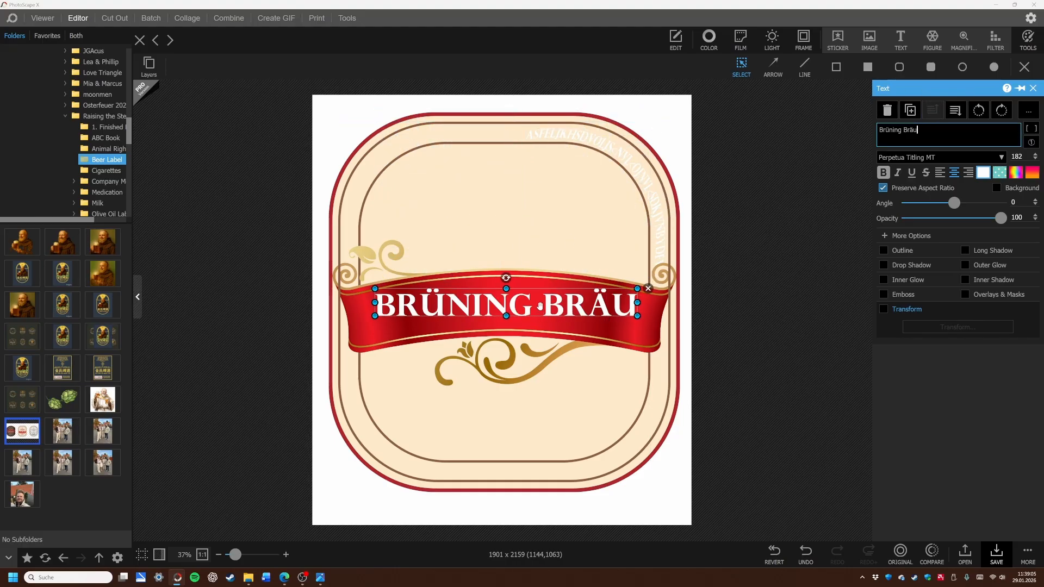
{"action": "left_click_drag", "start_coordinate": [539, 307], "coordinate": [538, 309]}
Step: Transform the "Brüning Bräu" text with a horizontal Arch warp of amount 43 to follow the ribbon's curve
{"action": "left_click", "coordinate": [883, 309]}
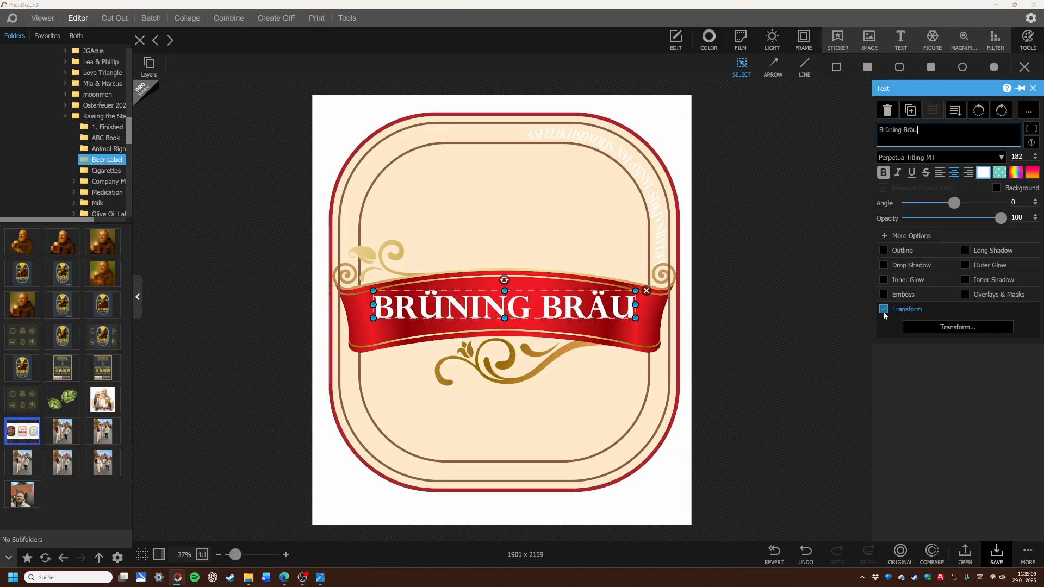
{"action": "left_click", "coordinate": [958, 327]}
{"action": "left_click", "coordinate": [777, 337]}
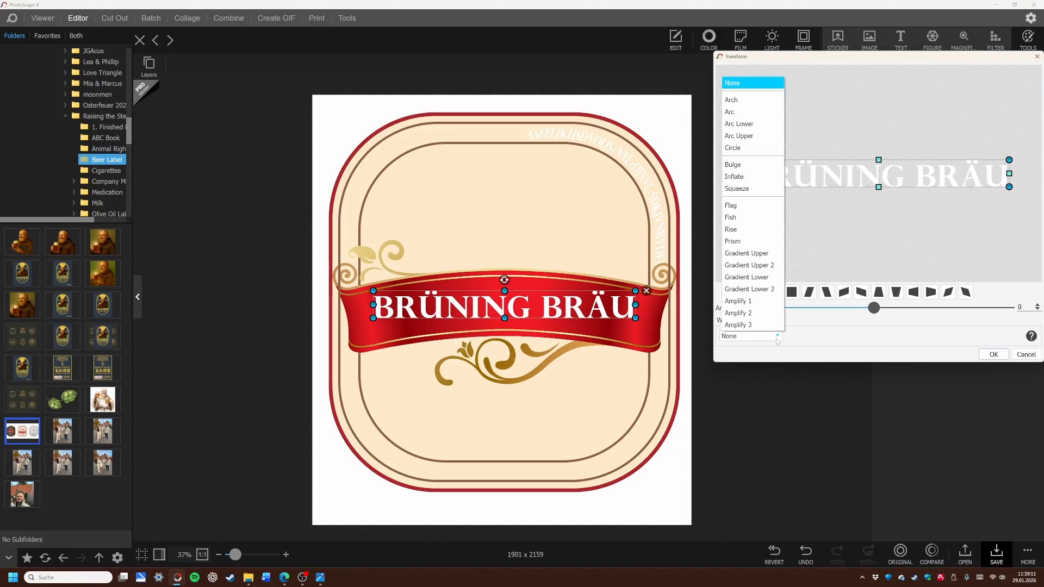
{"action": "left_click", "coordinate": [740, 114]}
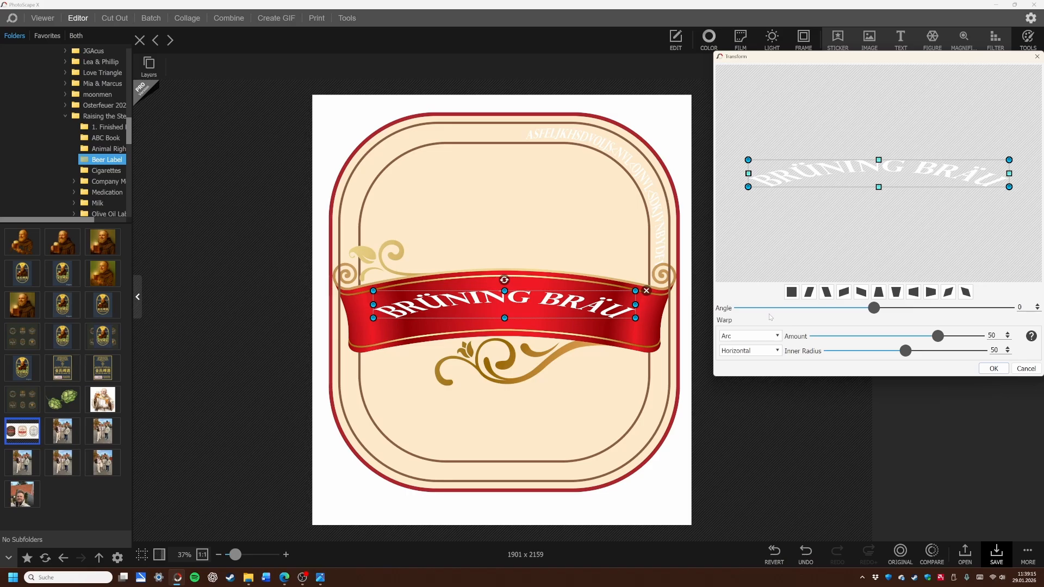
{"action": "left_click", "coordinate": [778, 336]}
{"action": "left_click", "coordinate": [747, 104]}
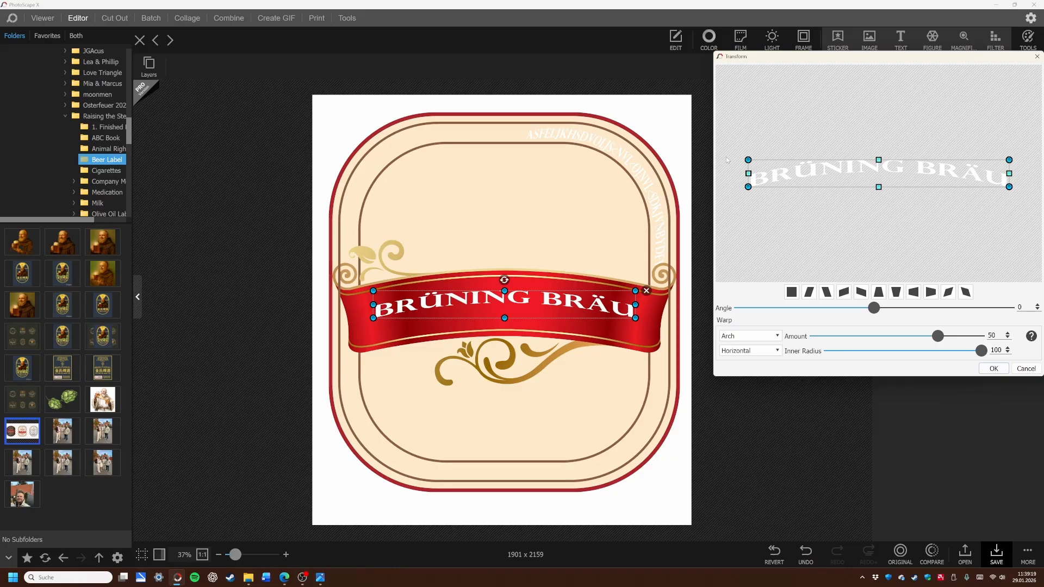
{"action": "left_click_drag", "start_coordinate": [940, 335], "coordinate": [932, 335]}
{"action": "left_click", "coordinate": [992, 369]}
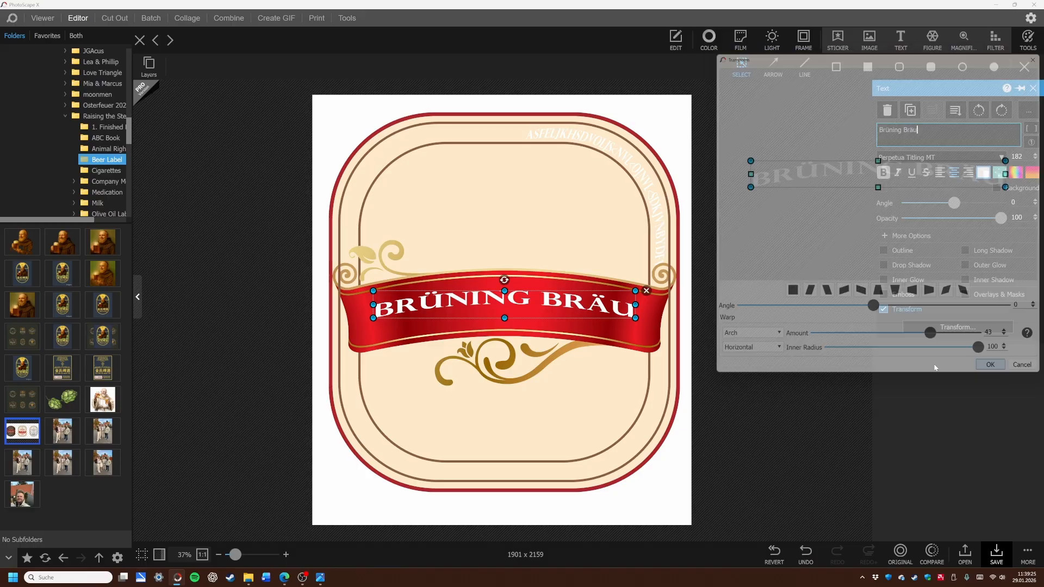
Step: Enlarge the "Brüning Bräu" text to size 332 so it spans the ribbon, and set its Arch warp amount to 28
{"action": "left_click_drag", "start_coordinate": [636, 319], "coordinate": [654, 337]}
{"action": "left_click_drag", "start_coordinate": [372, 291], "coordinate": [354, 287]}
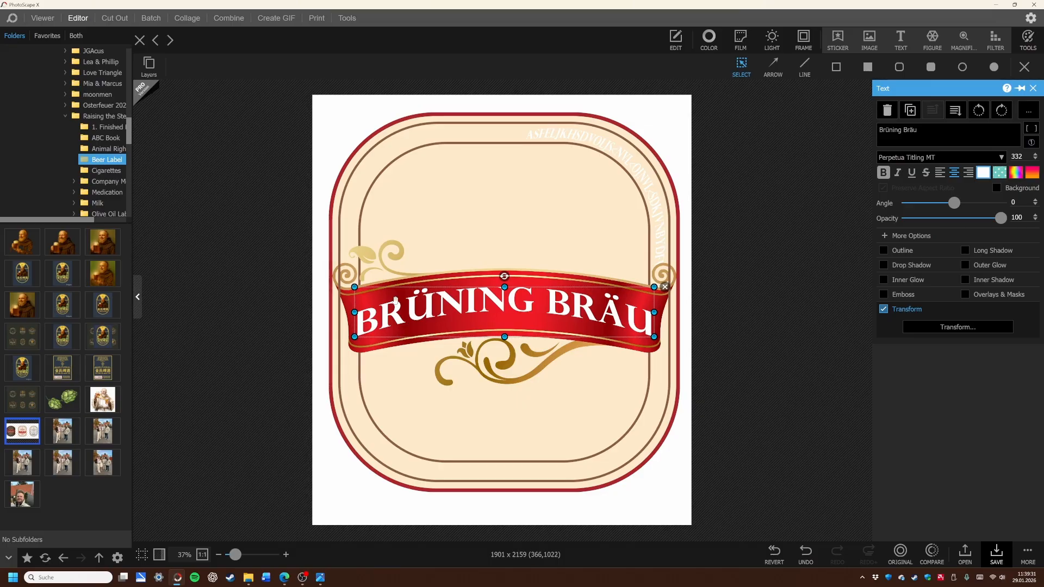
{"action": "left_click", "coordinate": [949, 328]}
{"action": "left_click_drag", "start_coordinate": [932, 329], "coordinate": [918, 330]}
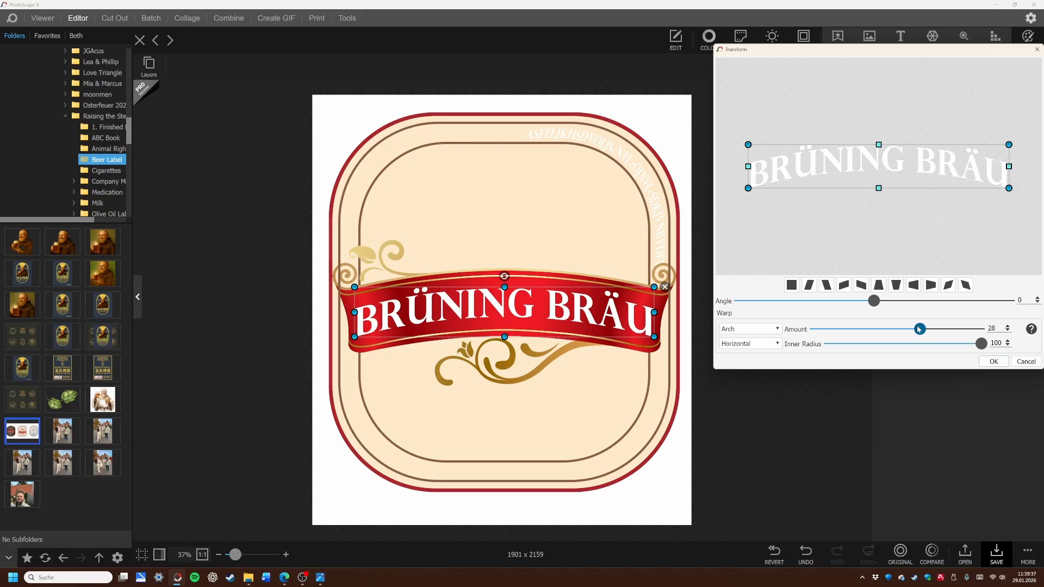
{"action": "left_click", "coordinate": [993, 361]}
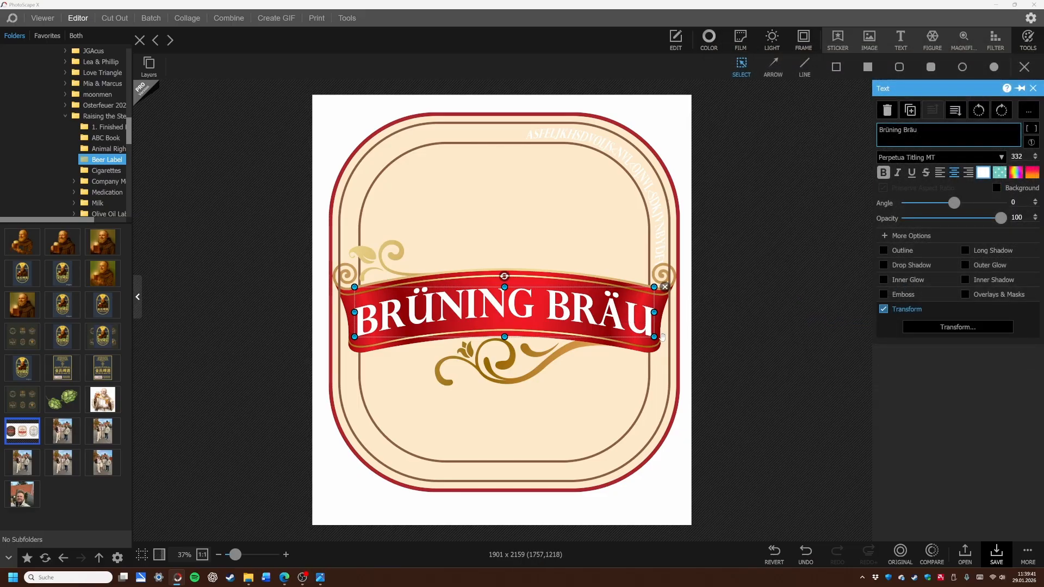
Step: Stretch the "Brüning Bräu" text taller to size 375 and refit it centrally on the ribbon with an Arch warp amount of 21
{"action": "left_click_drag", "start_coordinate": [594, 311], "coordinate": [594, 310]}
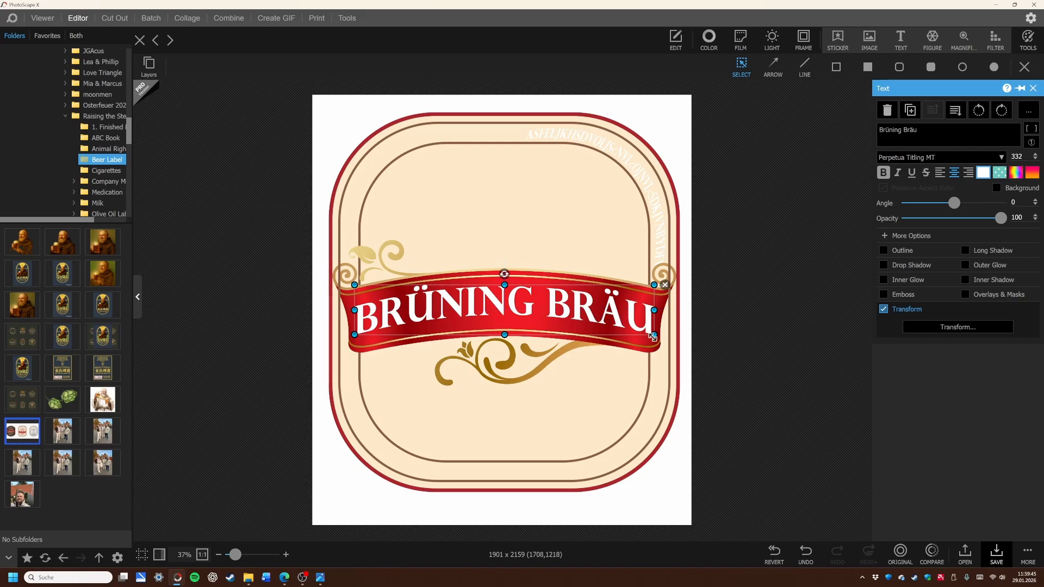
{"action": "left_click_drag", "start_coordinate": [505, 335], "coordinate": [505, 341]}
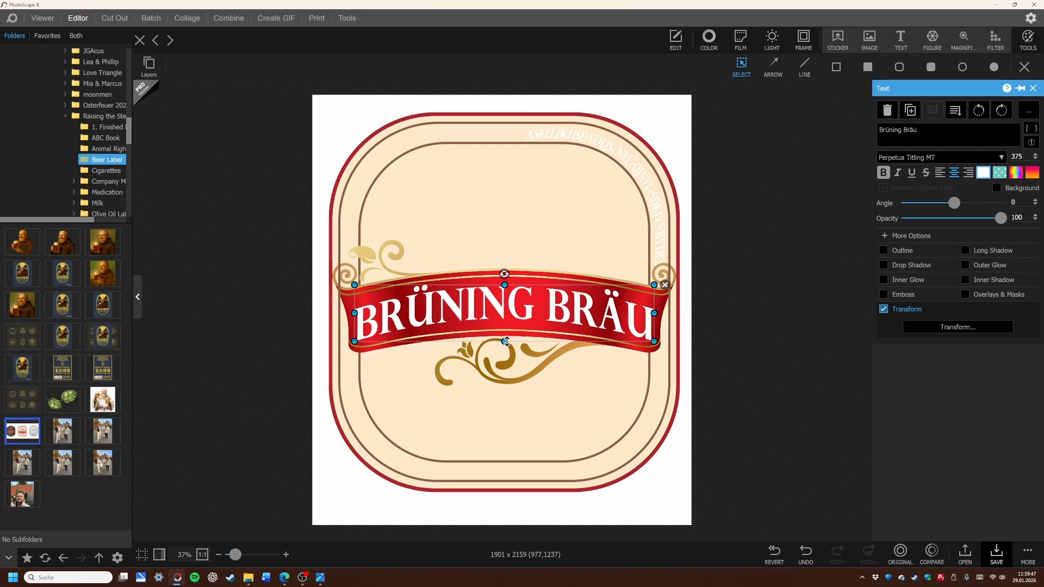
{"action": "left_click", "coordinate": [911, 325]}
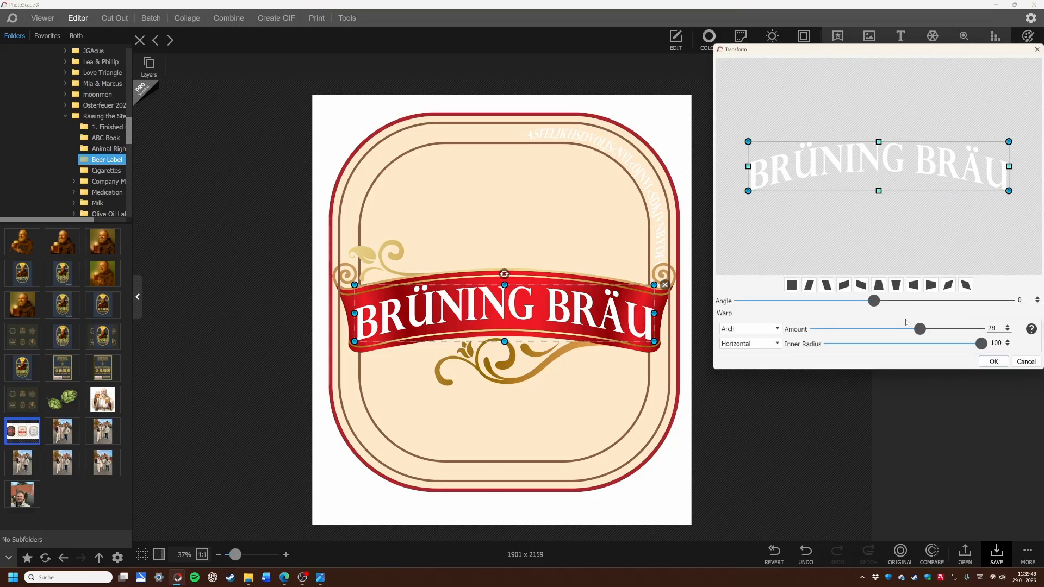
{"action": "left_click_drag", "start_coordinate": [917, 330], "coordinate": [915, 330]}
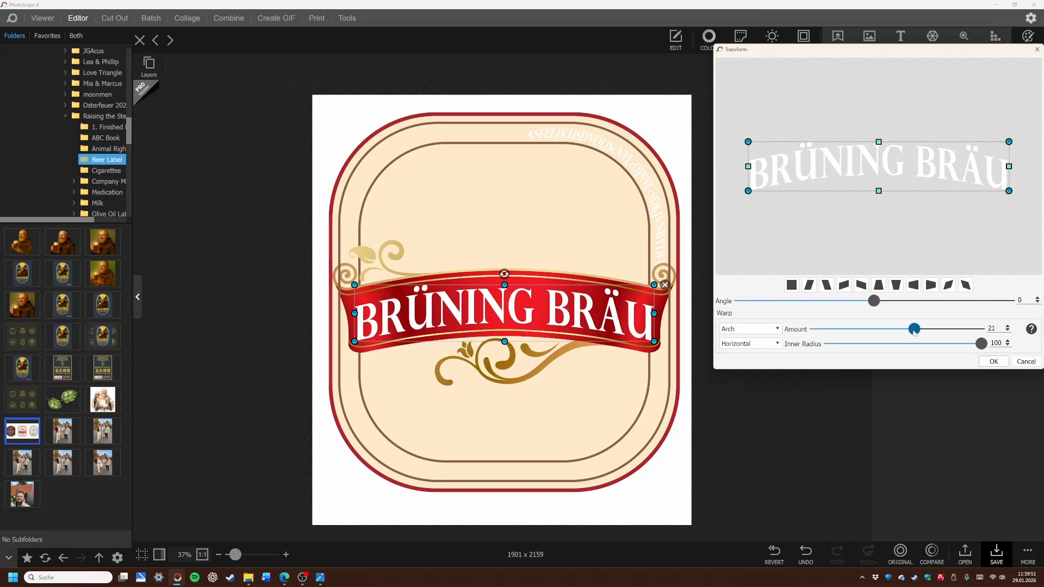
{"action": "left_click", "coordinate": [993, 361]}
{"action": "left_click_drag", "start_coordinate": [551, 322], "coordinate": [550, 319]}
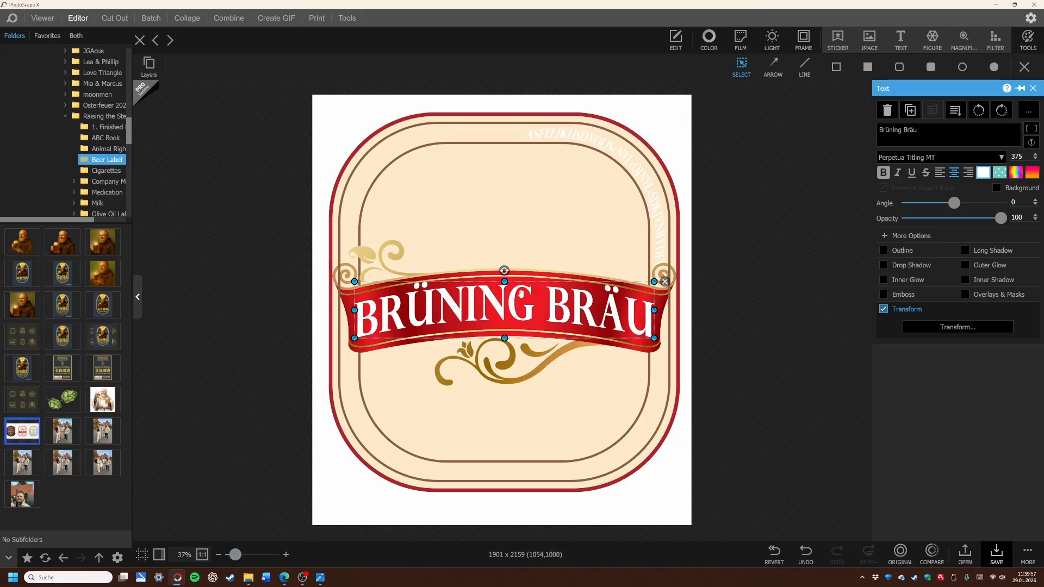
{"action": "left_click_drag", "start_coordinate": [513, 305], "coordinate": [514, 308]}
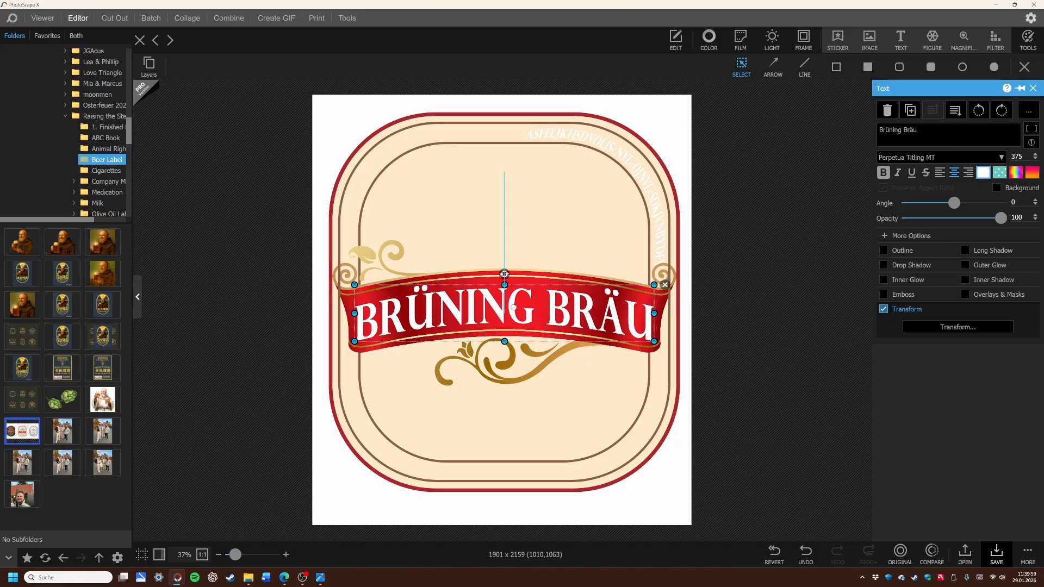
Step: Recolour the outline of the cream rounded shape with the dark red sampled from the ribbon's shaded end
{"action": "left_click", "coordinate": [772, 289]}
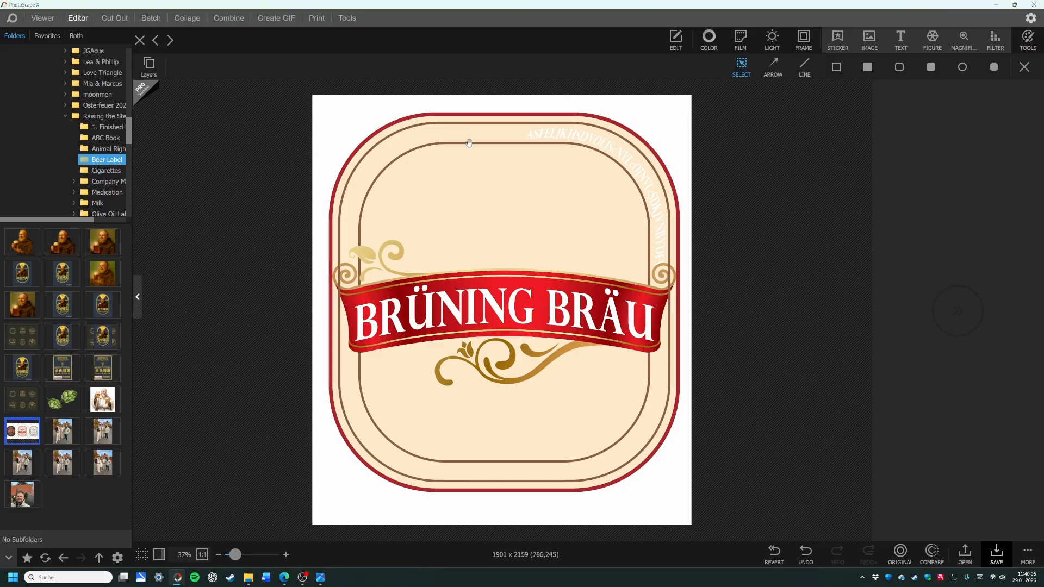
{"action": "left_click", "coordinate": [429, 123]}
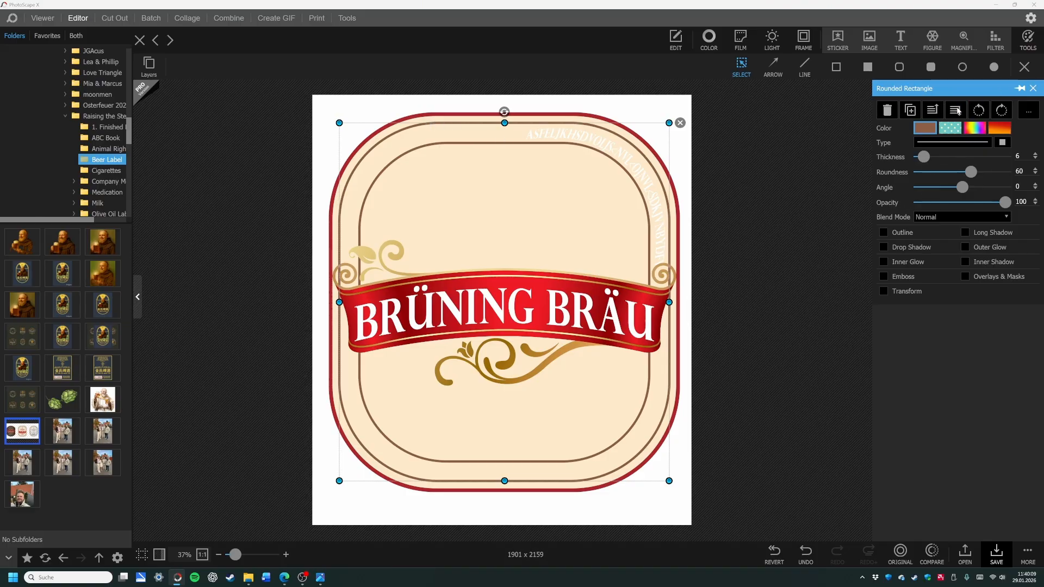
{"action": "left_click", "coordinate": [763, 258]}
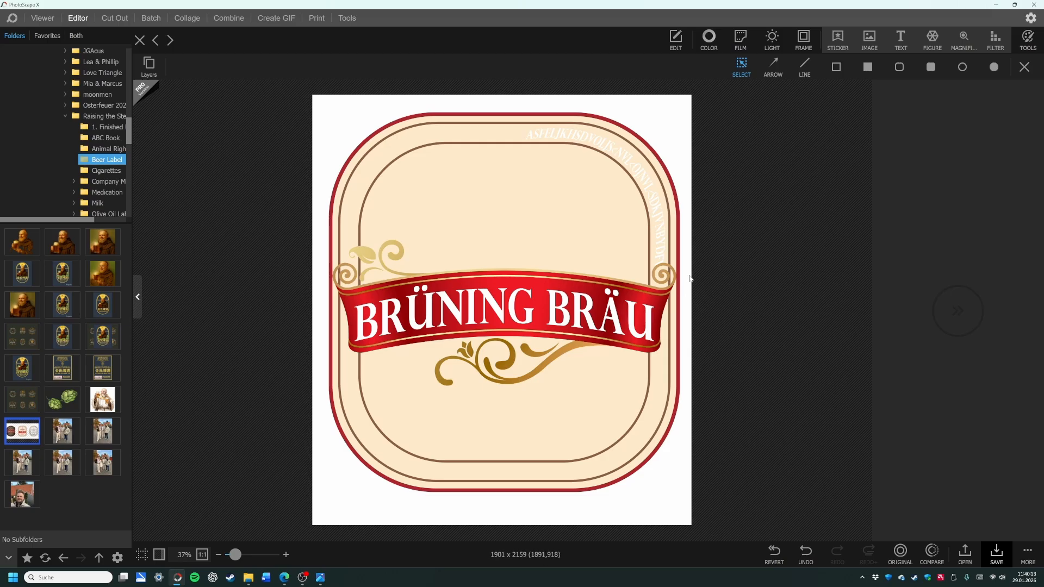
{"action": "left_click", "coordinate": [635, 132]}
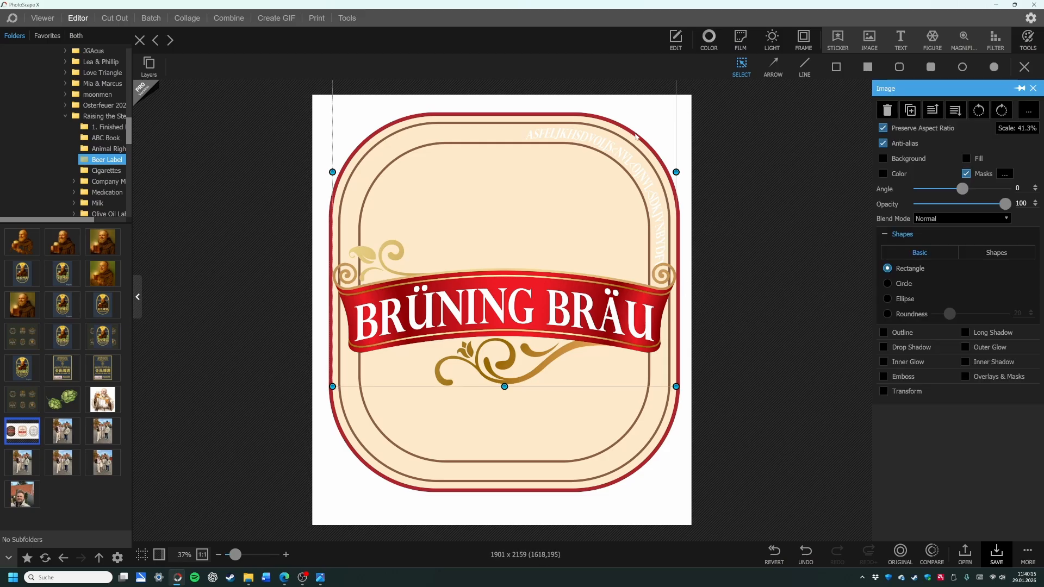
{"action": "left_click", "coordinate": [664, 441]}
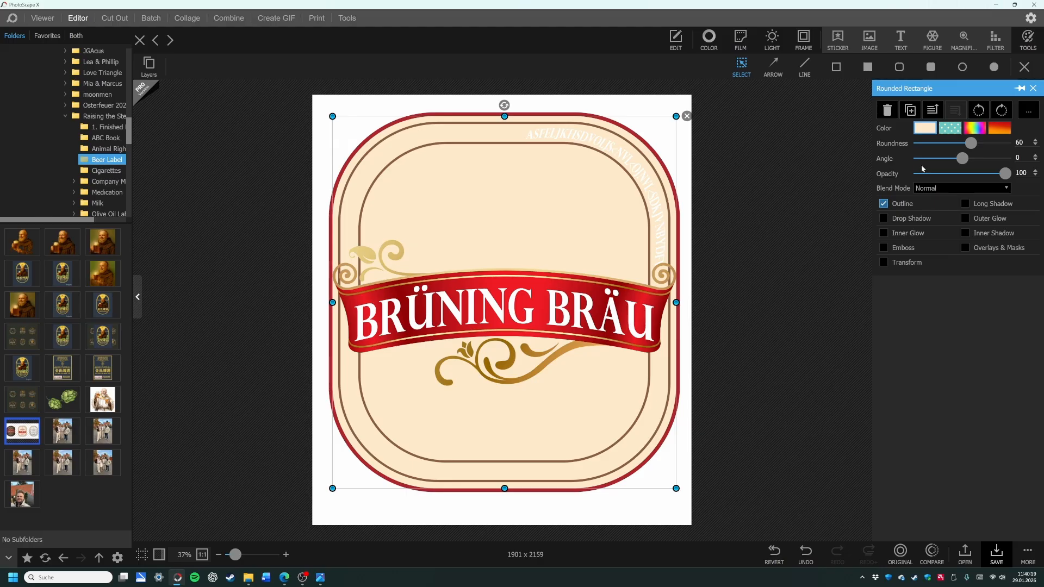
{"action": "left_click", "coordinate": [897, 205]}
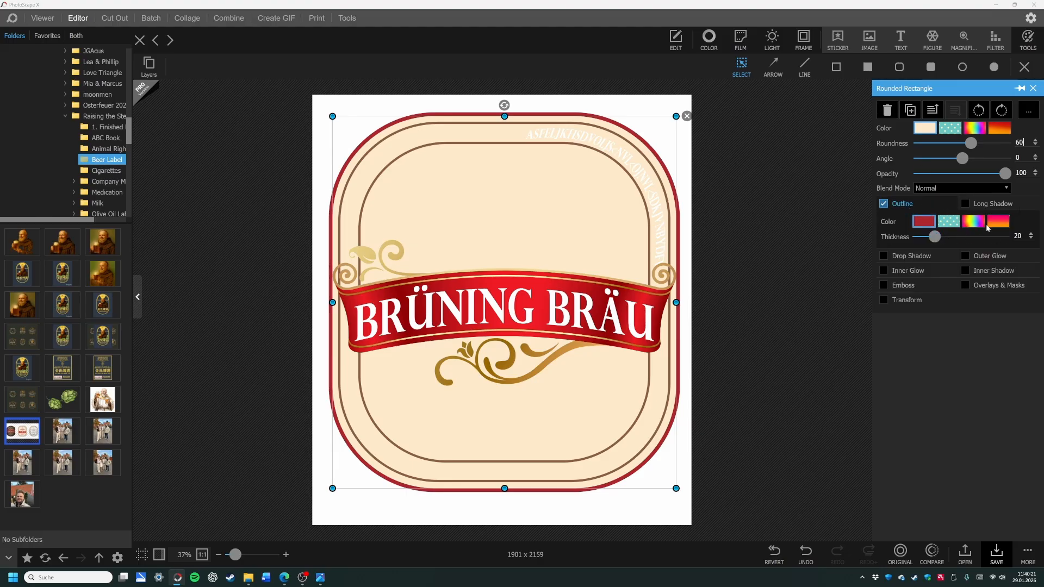
{"action": "left_click", "coordinate": [925, 221]}
{"action": "left_click", "coordinate": [827, 469]}
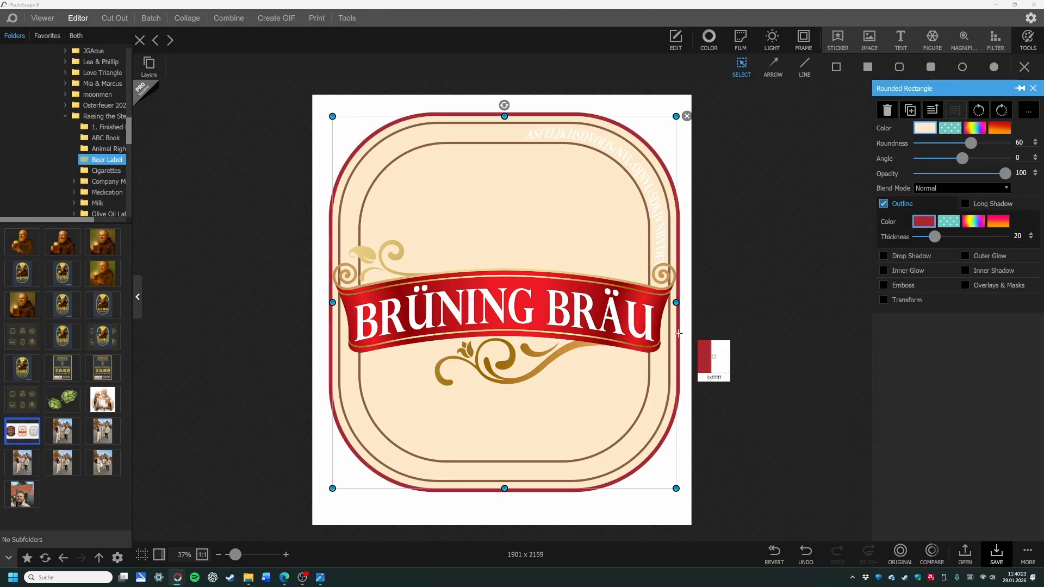
{"action": "left_click", "coordinate": [659, 302]}
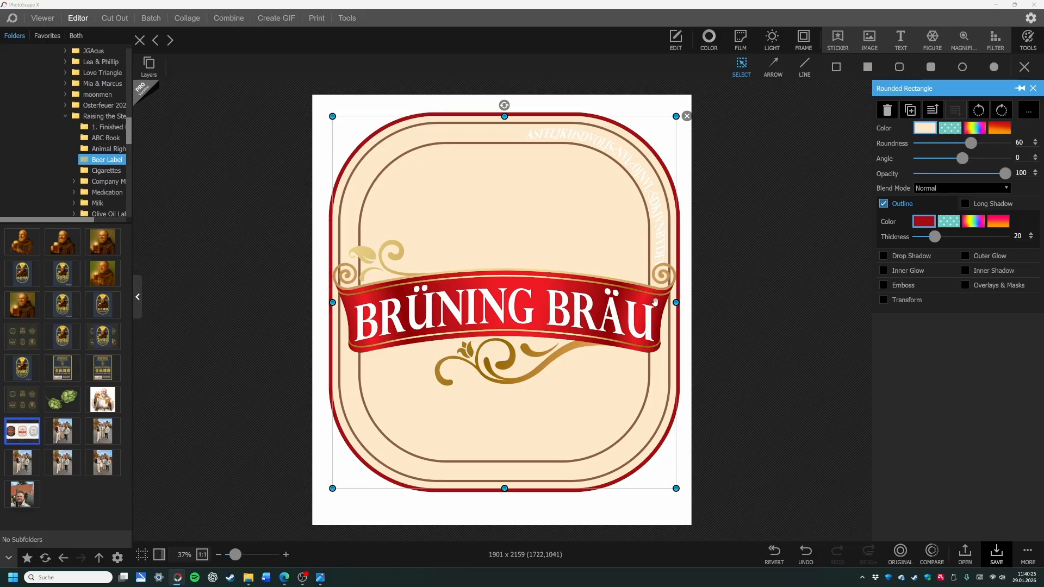
{"action": "left_click", "coordinate": [780, 263]}
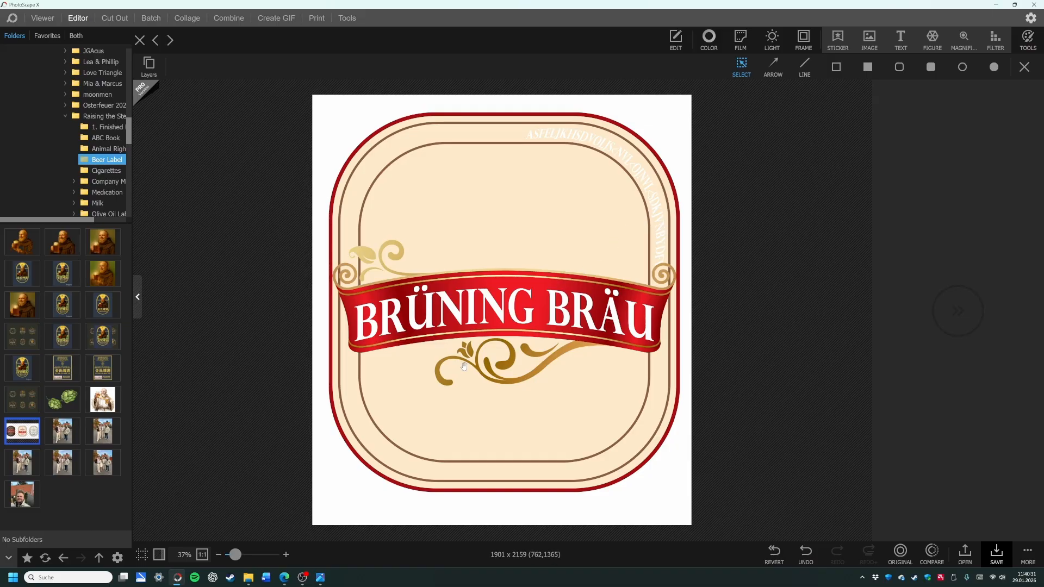
Step: Check the reference labels and try a cream scalloped badge figure with a red outline of thickness 16 above the ribbon
{"action": "left_click", "coordinate": [322, 581]}
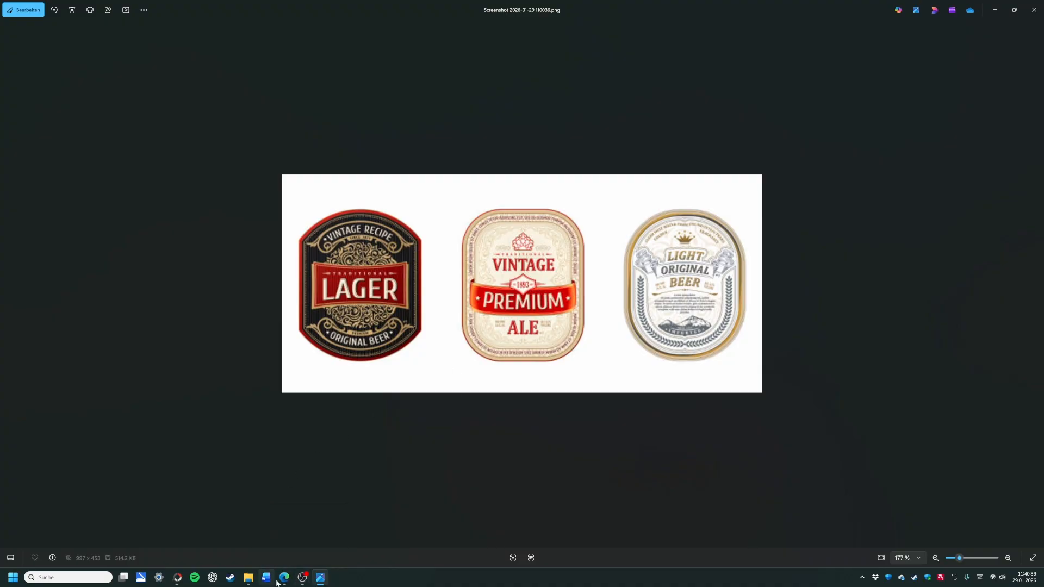
{"action": "mouse_move", "coordinate": [281, 580]}
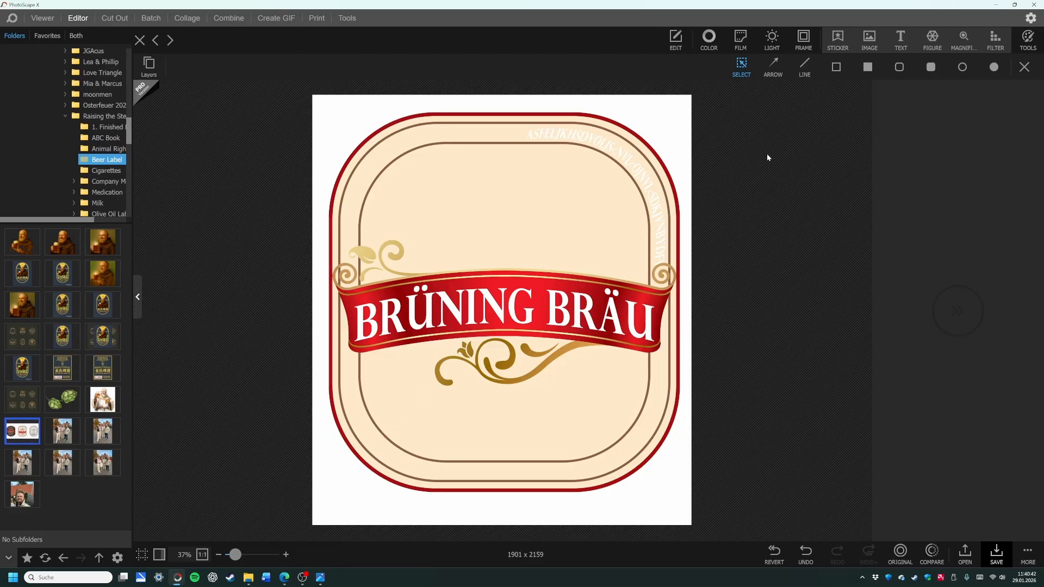
{"action": "left_click", "coordinate": [931, 39]}
{"action": "left_click", "coordinate": [939, 190]}
{"action": "left_click", "coordinate": [884, 217]}
{"action": "left_click", "coordinate": [1031, 248]}
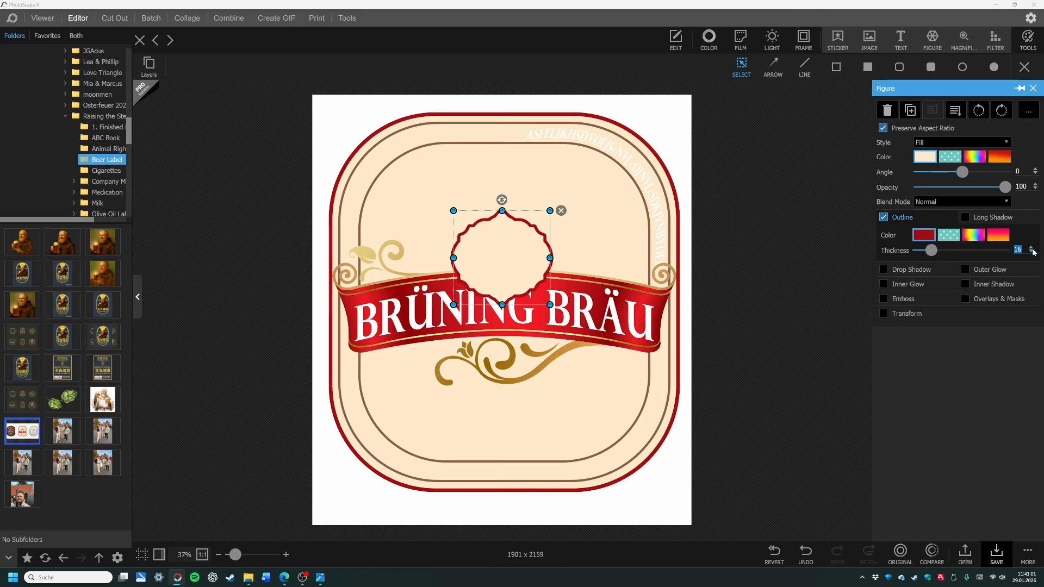
{"action": "left_click", "coordinate": [924, 235]}
{"action": "left_click", "coordinate": [832, 478]}
{"action": "left_click_drag", "start_coordinate": [549, 305], "coordinate": [529, 282]}
{"action": "left_click", "coordinate": [883, 128]}
{"action": "left_click_drag", "start_coordinate": [502, 210], "coordinate": [502, 231]}
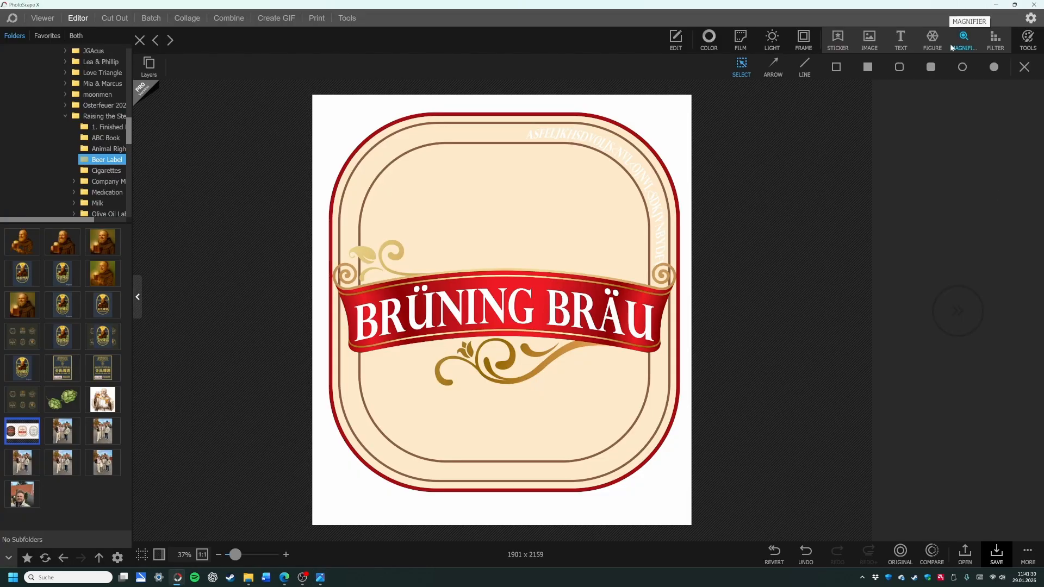
Step: Add a notched plaque figure centred above the ribbon, without outline and filled with the dark red sampled from the outer border
{"action": "left_click", "coordinate": [932, 39]}
{"action": "left_click", "coordinate": [1023, 278]}
{"action": "left_click_drag", "start_coordinate": [502, 365], "coordinate": [502, 246]}
{"action": "left_click", "coordinate": [1034, 251]}
{"action": "left_click", "coordinate": [884, 217]}
{"action": "left_click", "coordinate": [925, 157]}
{"action": "left_click", "coordinate": [834, 401]}
{"action": "left_click", "coordinate": [678, 318]}
Step: Add the white text "2219" in Perpetua Titling MT at size 186, centred on the red plaque
{"action": "left_click", "coordinate": [899, 39]}
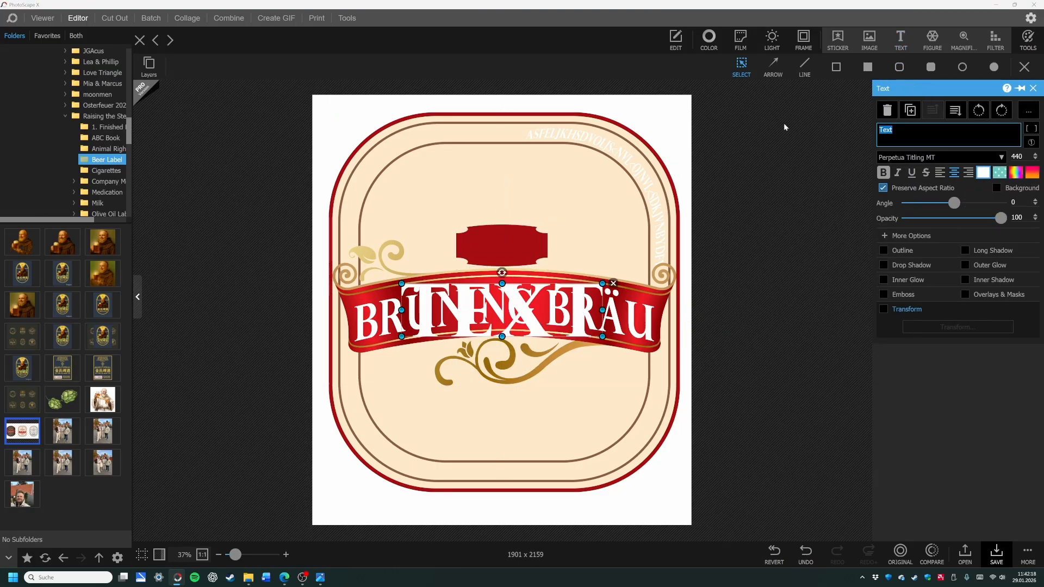
{"action": "type", "text": "2219"}
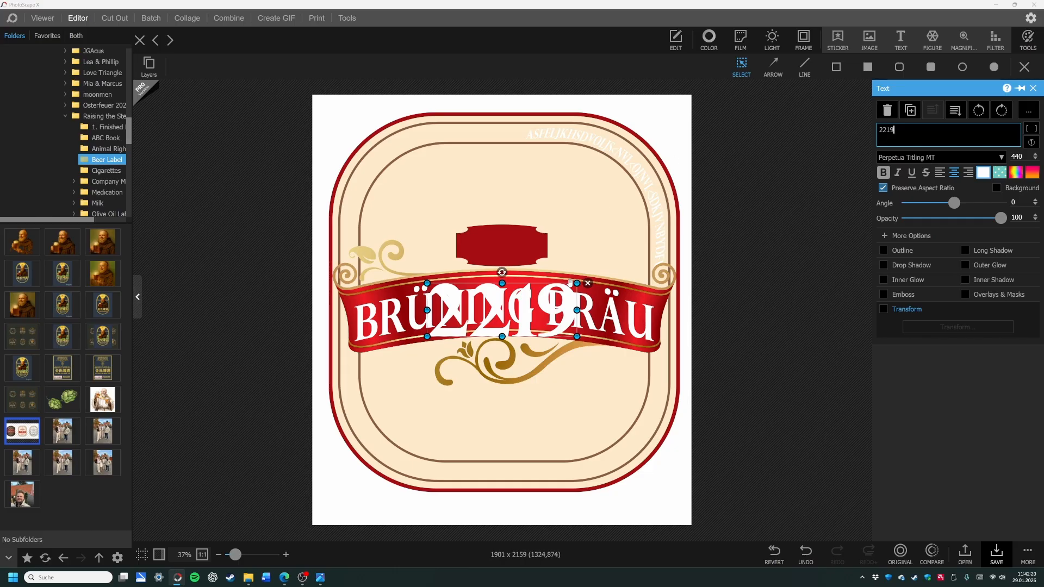
{"action": "left_click_drag", "start_coordinate": [515, 291], "coordinate": [521, 213]}
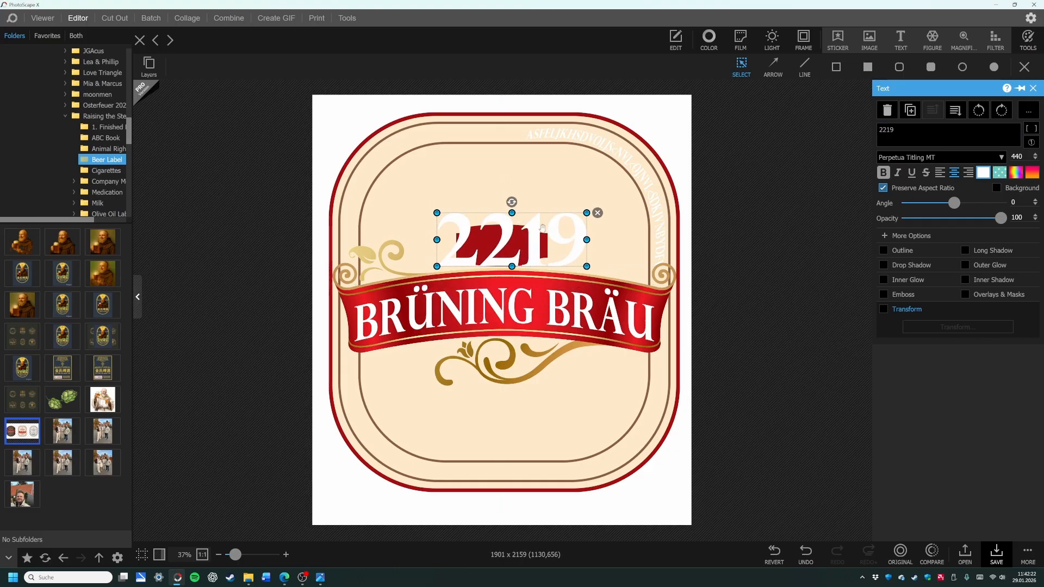
{"action": "left_click_drag", "start_coordinate": [582, 232], "coordinate": [510, 247]}
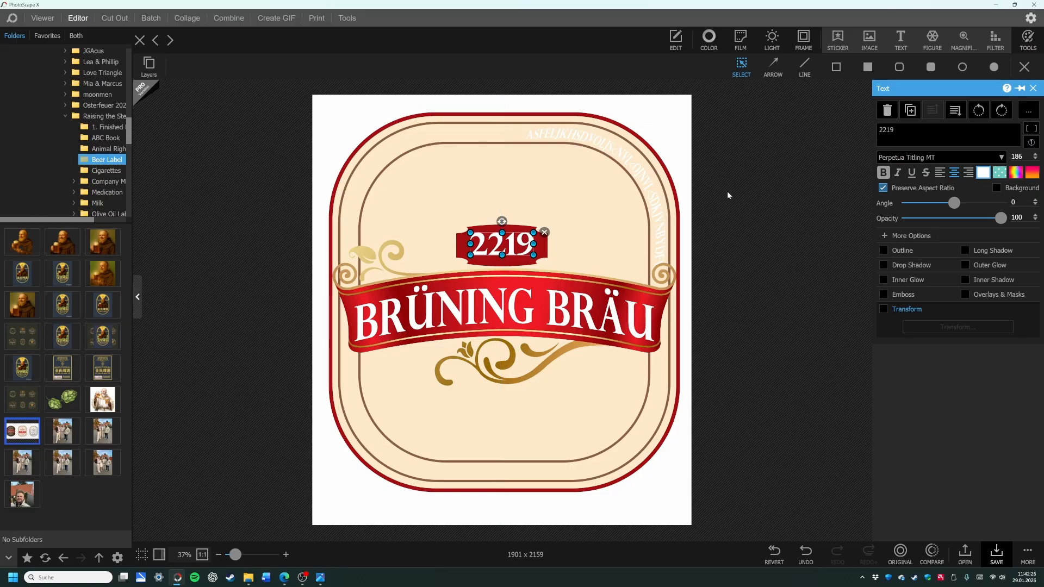
Step: Change the text on the plaque to "EST. 2103"
{"action": "left_click", "coordinate": [897, 130]}
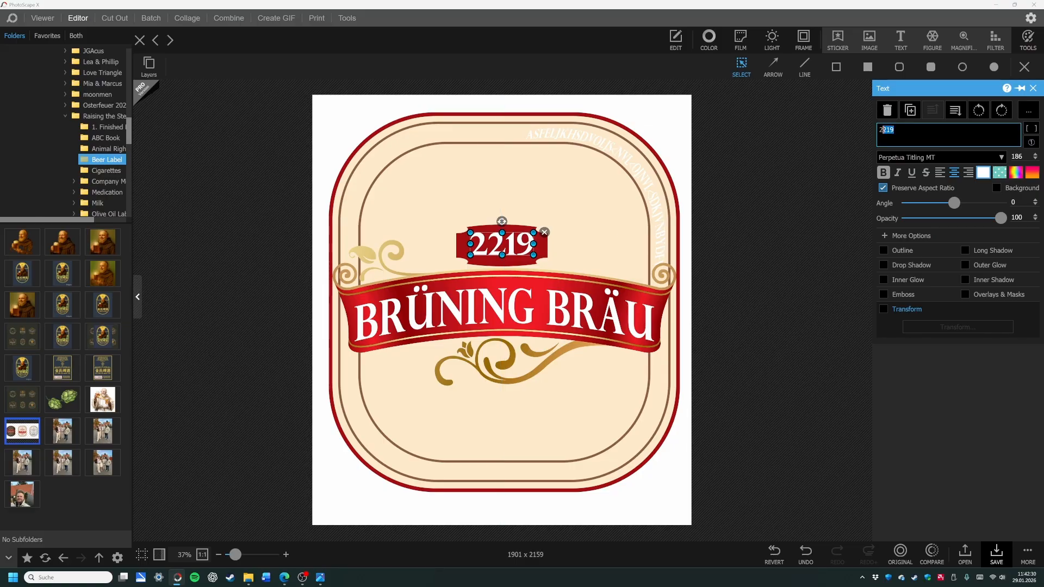
{"action": "left_click_drag", "start_coordinate": [882, 131], "coordinate": [878, 130]}
{"action": "left_click", "coordinate": [960, 125]}
{"action": "type", "text": "2103"}
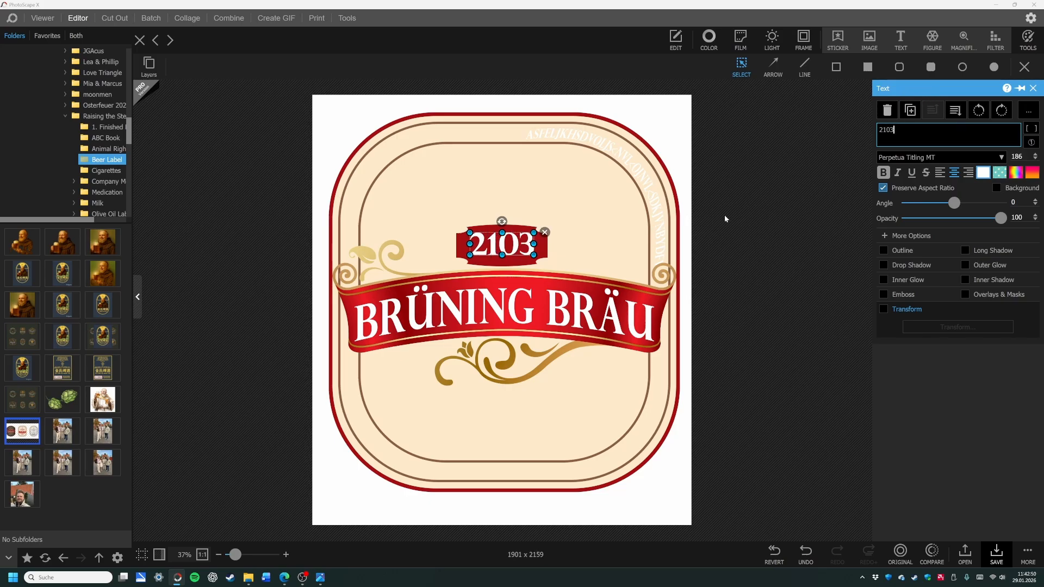
{"action": "left_click", "coordinate": [810, 179]}
Step: Flatten the plaque around "EST. 2103" and restyle it with a cream fill and a brown outline of thickness 10
{"action": "left_click", "coordinate": [523, 245]}
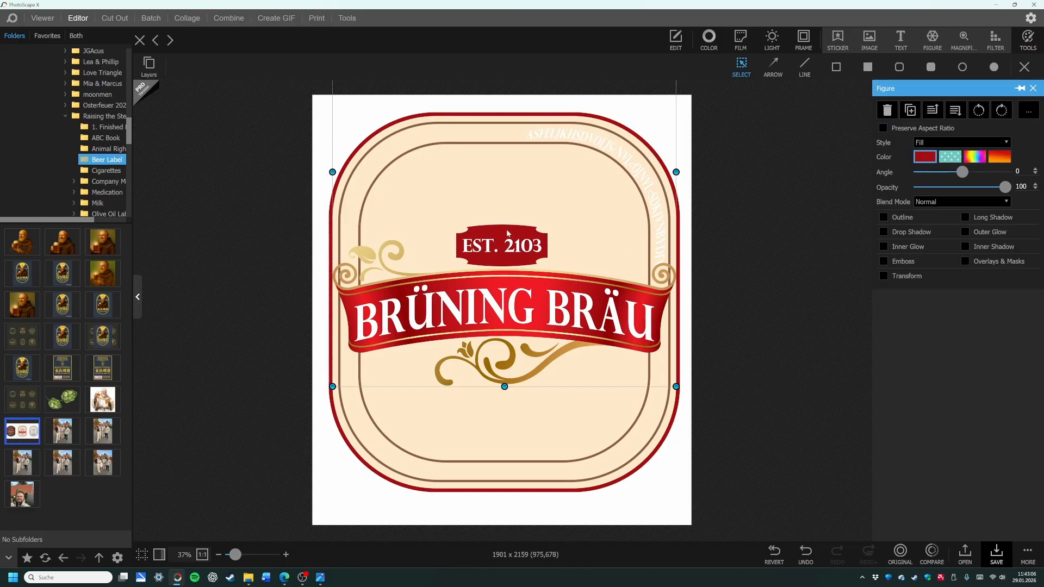
{"action": "left_click", "coordinate": [502, 259]}
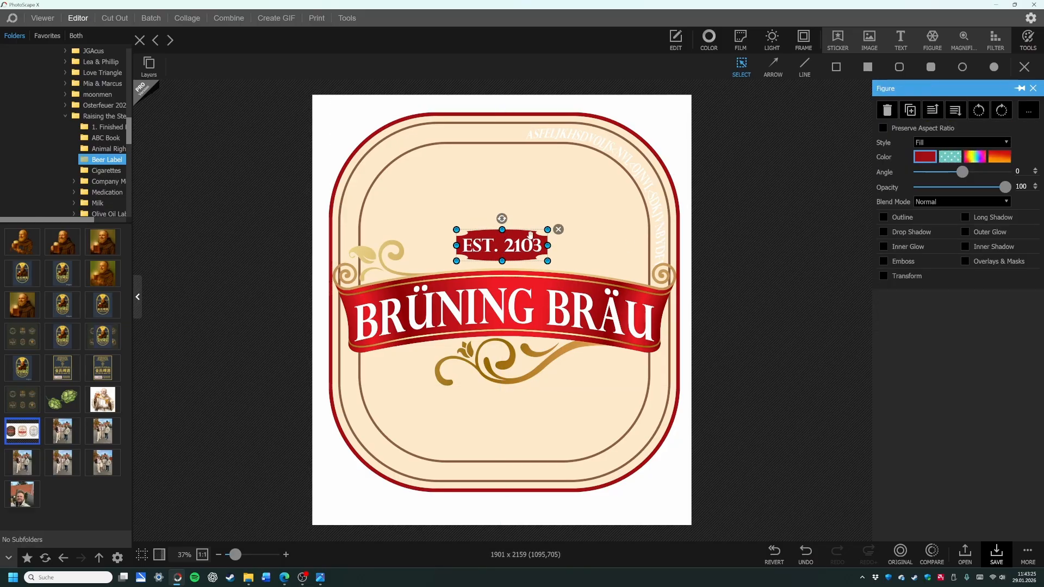
{"action": "left_click_drag", "start_coordinate": [522, 236], "coordinate": [522, 250]}
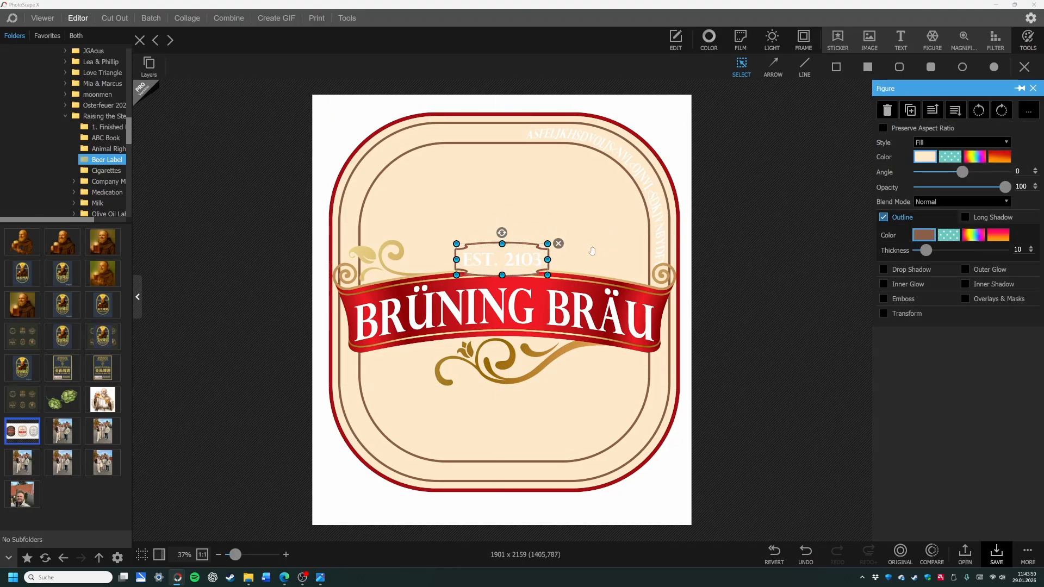
Step: Move the plaque and its "EST. 2103" text together to the top of the label, just inside the inner border
{"action": "left_click_drag", "start_coordinate": [516, 264], "coordinate": [519, 243]}
{"action": "key", "text": "ctrl+z"}
{"action": "left_click", "coordinate": [520, 259], "text": "shift"}
{"action": "left_click_drag", "start_coordinate": [520, 258], "coordinate": [522, 168]}
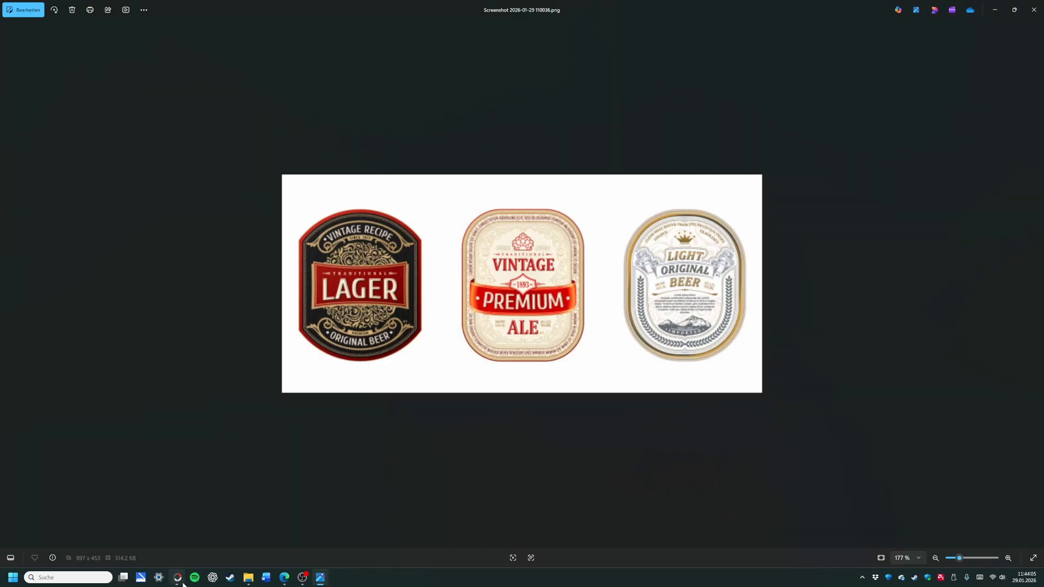
Step: Switch from the reference image to PhotoScape X and add a scalloped ring figure with pointed tips to the label
{"action": "mouse_move", "coordinate": [183, 584]}
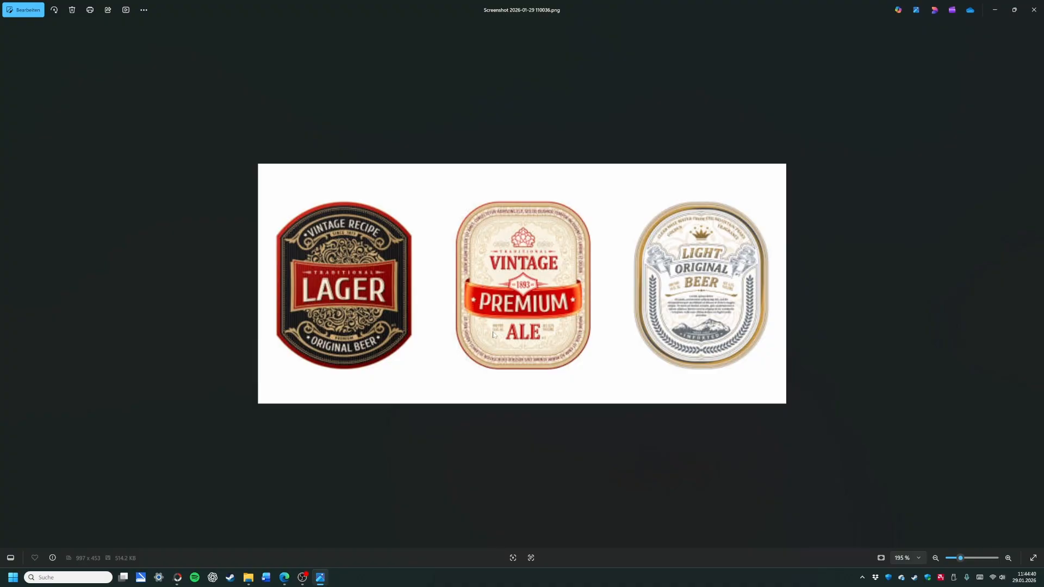
{"action": "left_click", "coordinate": [177, 578]}
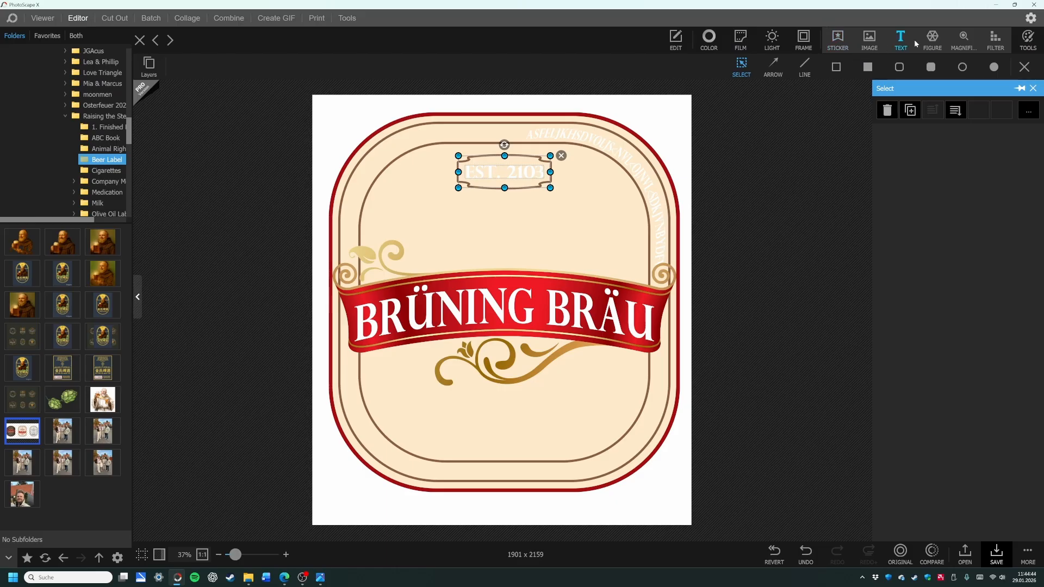
{"action": "left_click", "coordinate": [929, 41]}
{"action": "scroll", "coordinate": [922, 127], "scroll_direction": "down", "scroll_amount": 5}
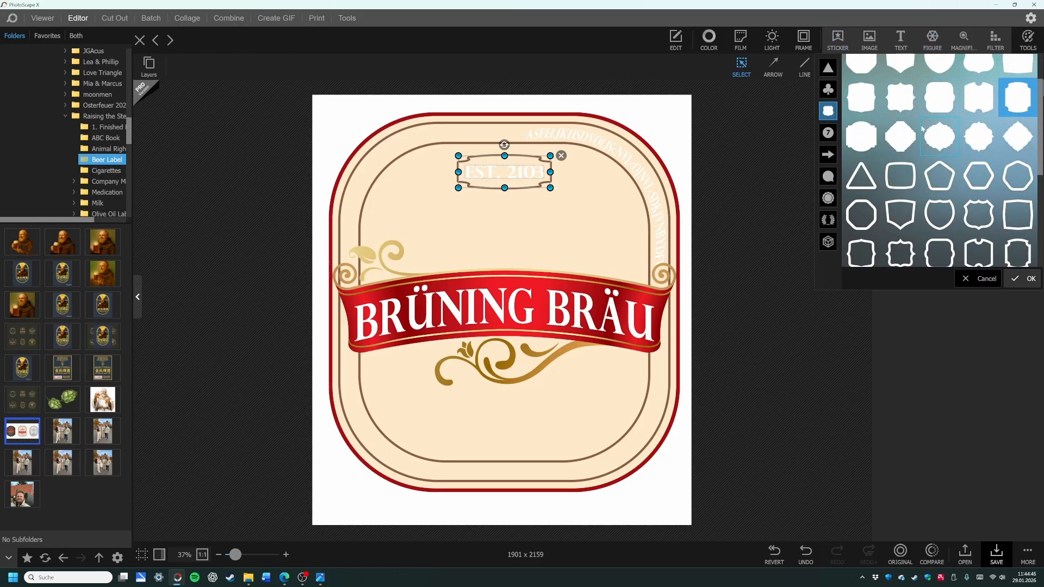
{"action": "scroll", "coordinate": [924, 136], "scroll_direction": "down", "scroll_amount": 3}
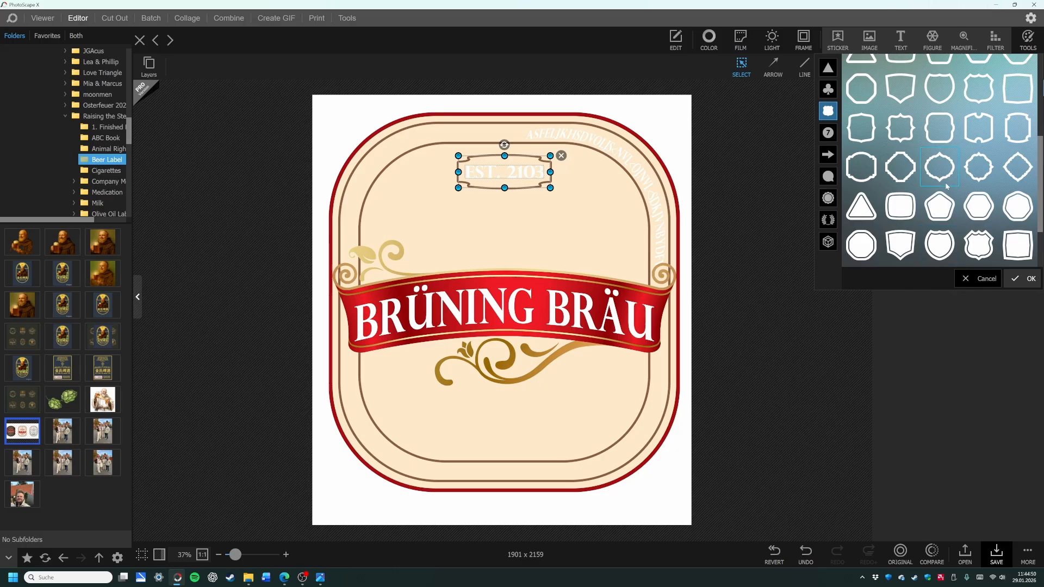
{"action": "scroll", "coordinate": [946, 185], "scroll_direction": "up", "scroll_amount": 1}
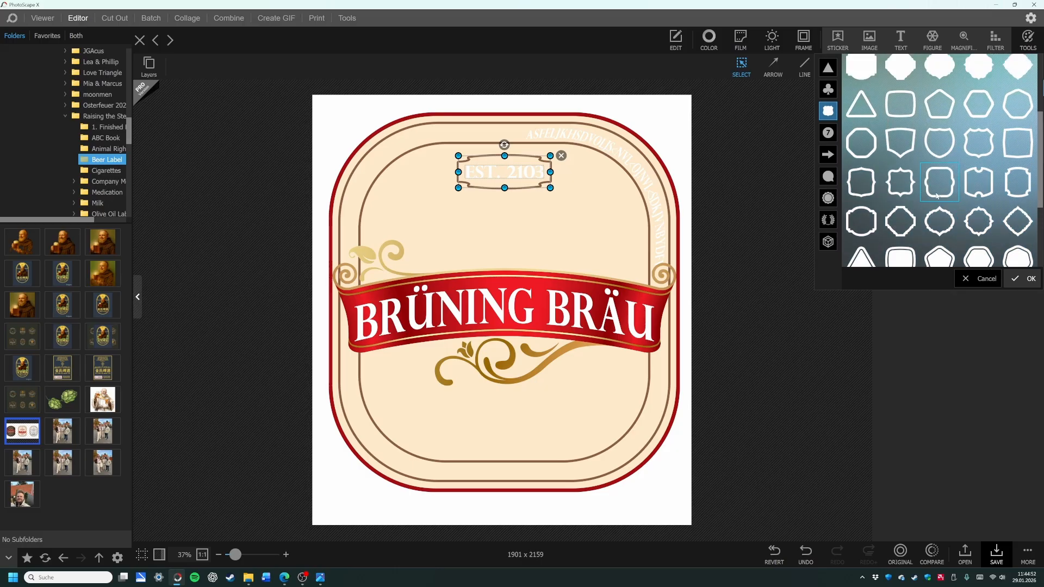
{"action": "left_click", "coordinate": [828, 88]}
{"action": "double_click", "coordinate": [918, 190]}
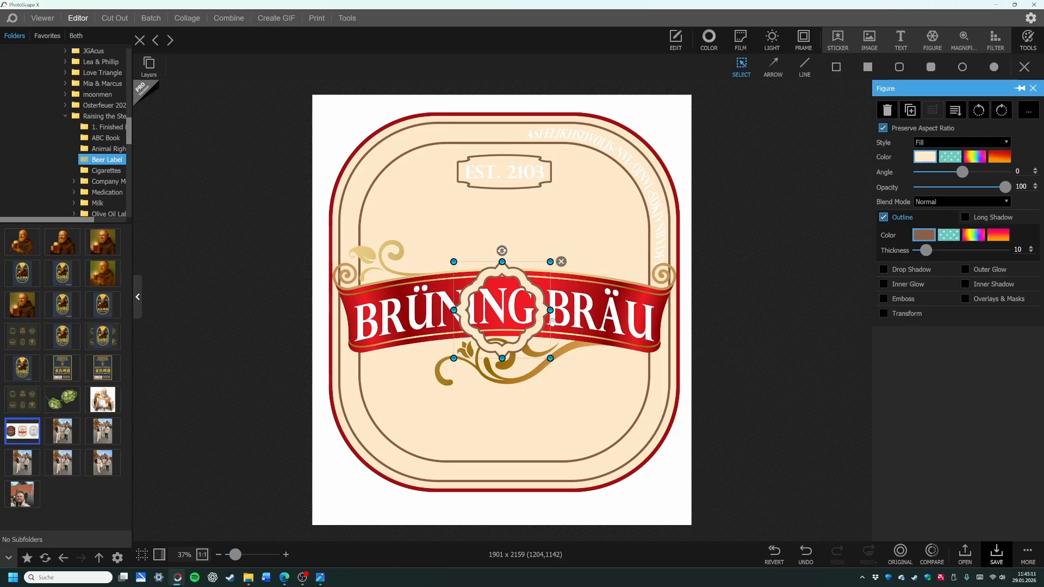
Step: Move the new scalloped figure off the brand name to the blank area just above the red ribbon
{"action": "left_click_drag", "start_coordinate": [530, 280], "coordinate": [594, 218]}
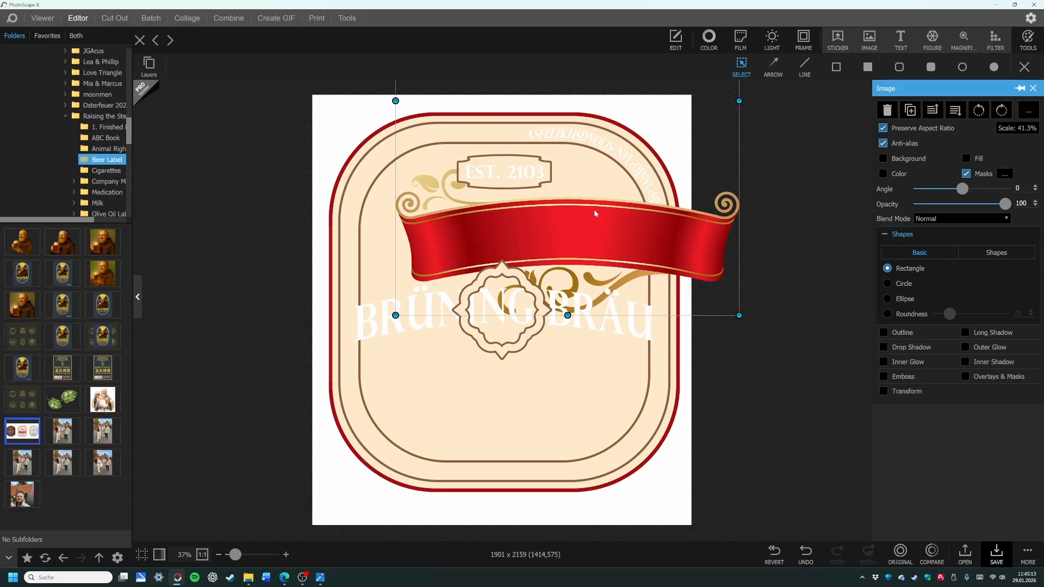
{"action": "key", "text": "ctrl+z"}
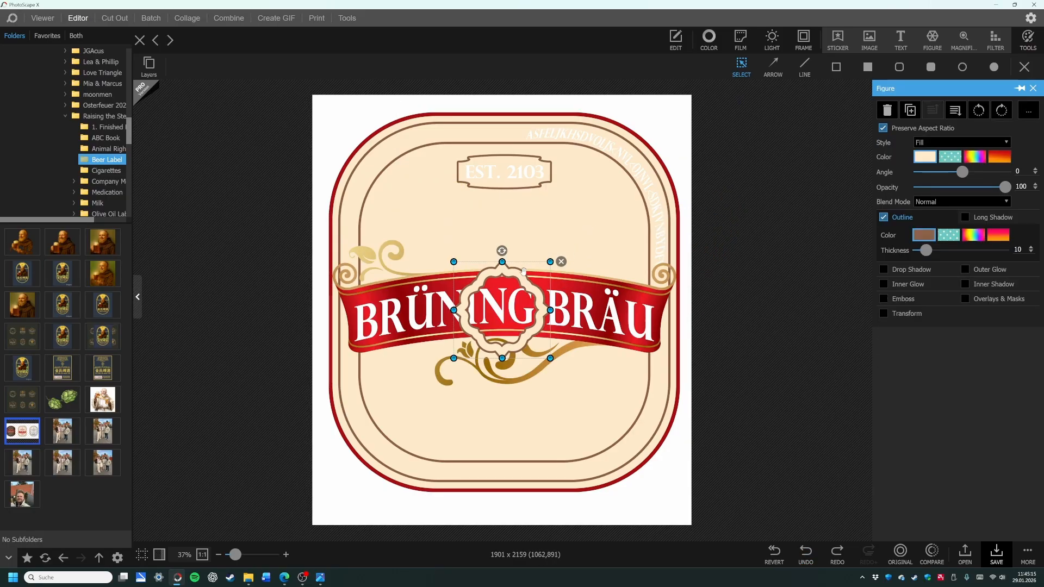
{"action": "left_click_drag", "start_coordinate": [517, 272], "coordinate": [544, 196]}
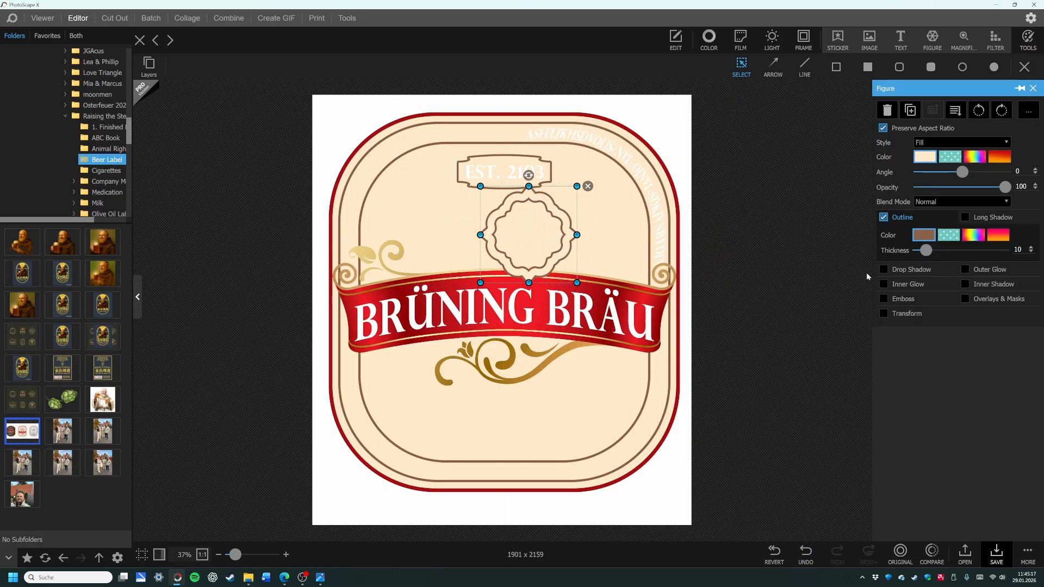
Step: Remove the scalloped figure's outline and darken its fill to the muted beige #ffd5c5ab
{"action": "left_click", "coordinate": [883, 218]}
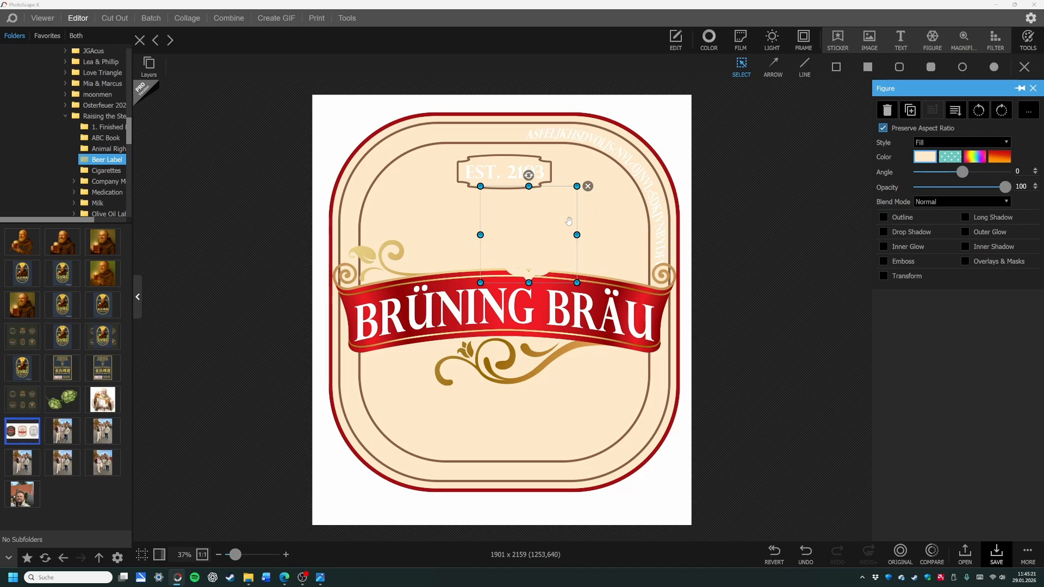
{"action": "left_click", "coordinate": [917, 159]}
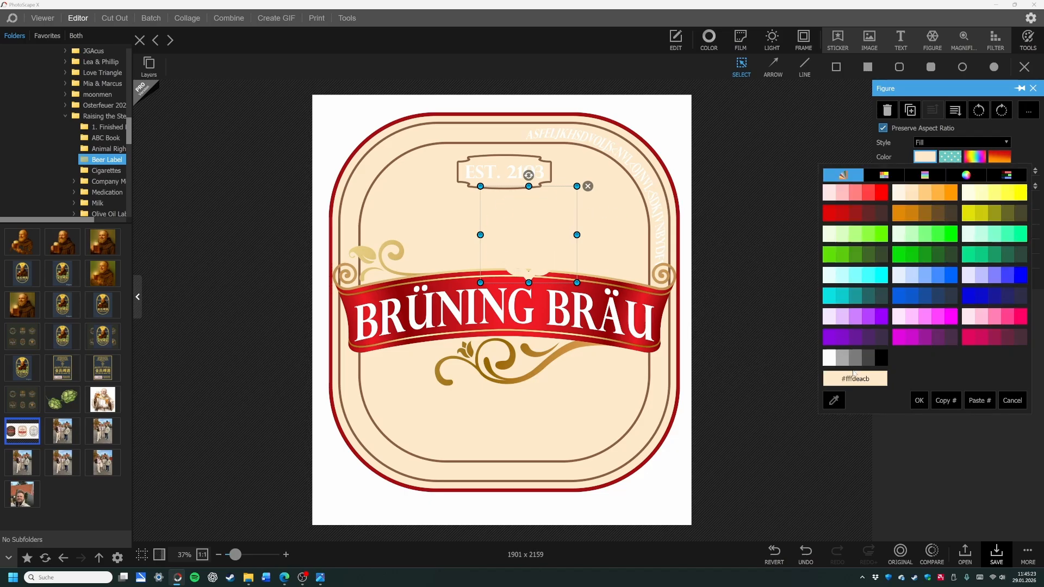
{"action": "left_click", "coordinate": [965, 183]}
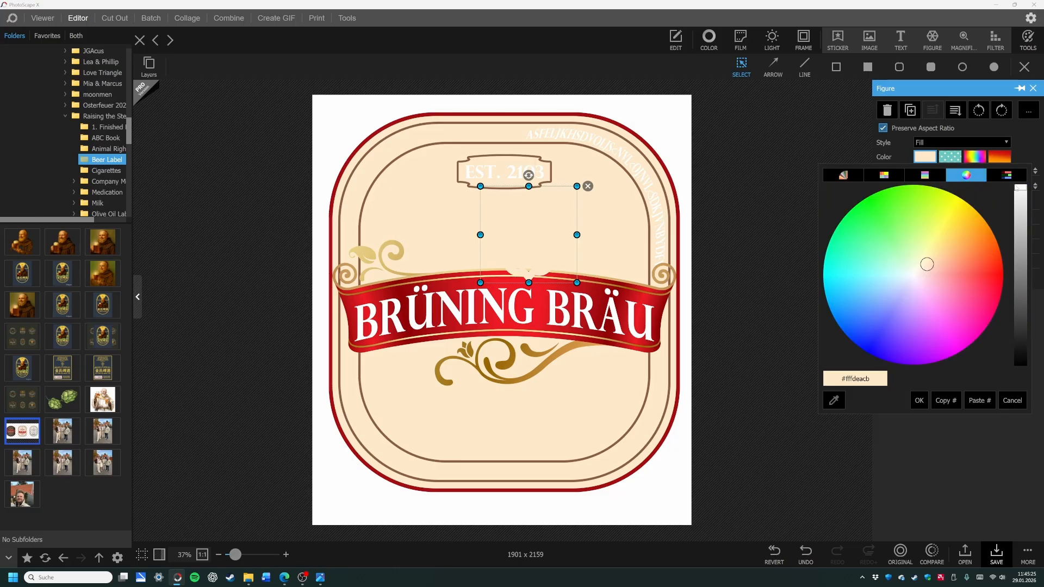
{"action": "left_click_drag", "start_coordinate": [1025, 196], "coordinate": [1027, 219]}
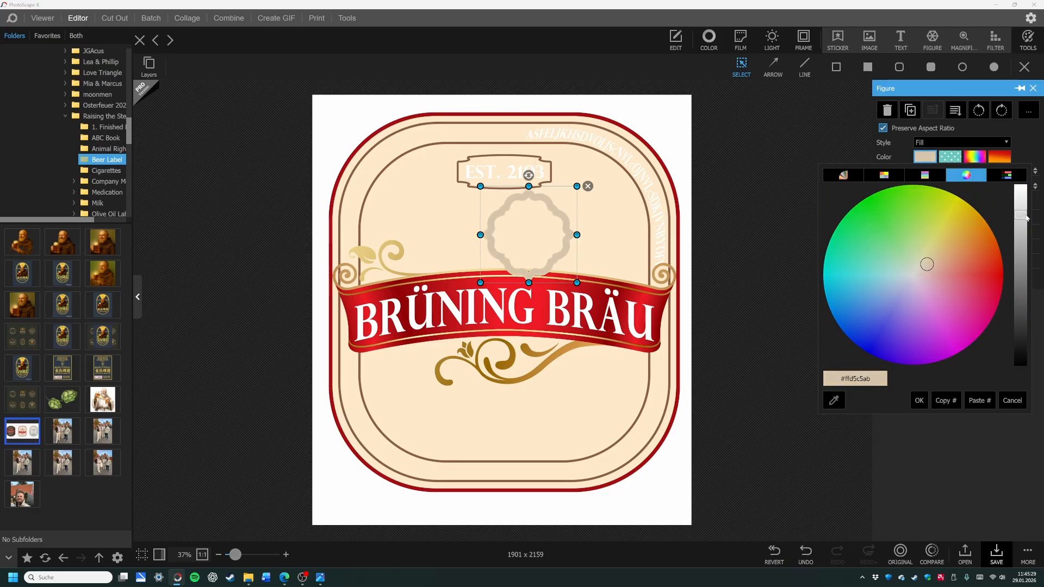
{"action": "left_click", "coordinate": [919, 400]}
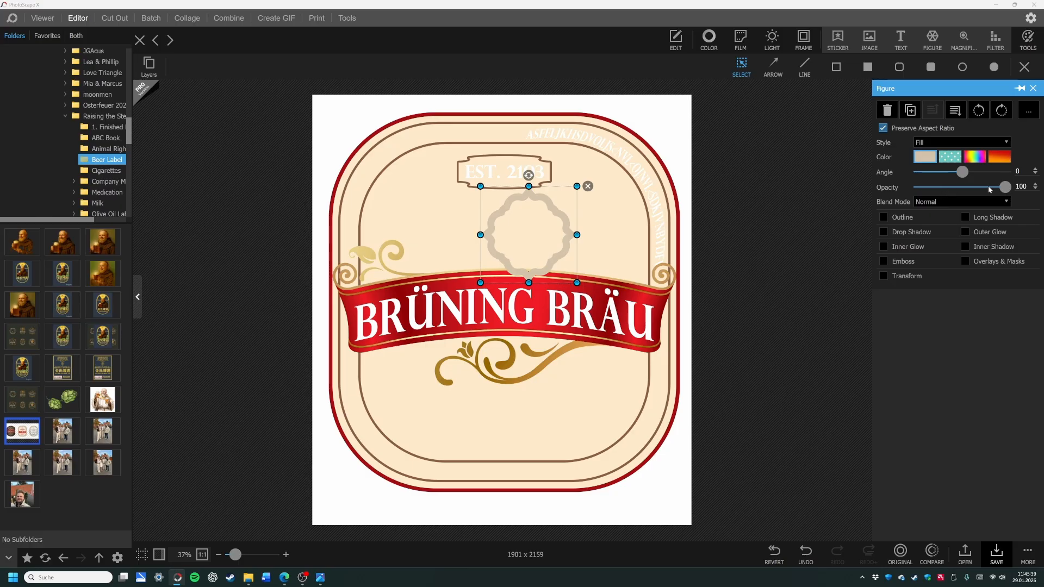
{"action": "left_click_drag", "start_coordinate": [963, 180], "coordinate": [965, 176]}
Step: Shrink the scalloped figure to a small ornament and place it against the inner border's upper-left curve
{"action": "mouse_move", "coordinate": [579, 283]}
{"action": "left_mouse_down"}
{"action": "mouse_move", "coordinate": [512, 218]}
{"action": "mouse_move", "coordinate": [535, 262]}
{"action": "mouse_move", "coordinate": [490, 250]}
{"action": "mouse_move", "coordinate": [520, 284]}
{"action": "mouse_move", "coordinate": [637, 345]}
{"action": "mouse_move", "coordinate": [630, 359]}
{"action": "mouse_move", "coordinate": [546, 344]}
{"action": "left_mouse_up"}
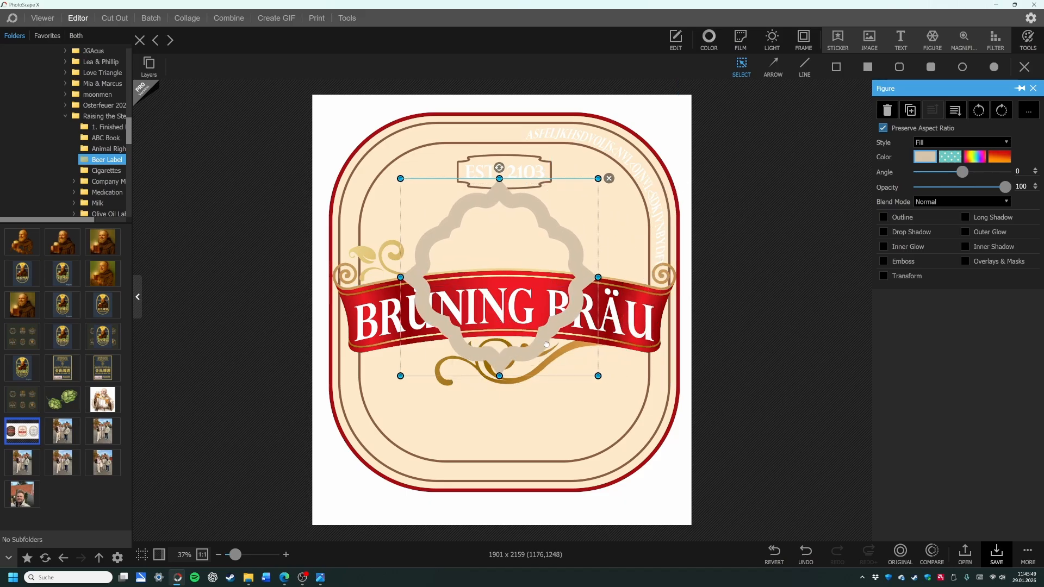
{"action": "mouse_move", "coordinate": [597, 376]}
{"action": "left_mouse_down"}
{"action": "mouse_move", "coordinate": [520, 304]}
{"action": "mouse_move", "coordinate": [416, 238]}
{"action": "left_mouse_up"}
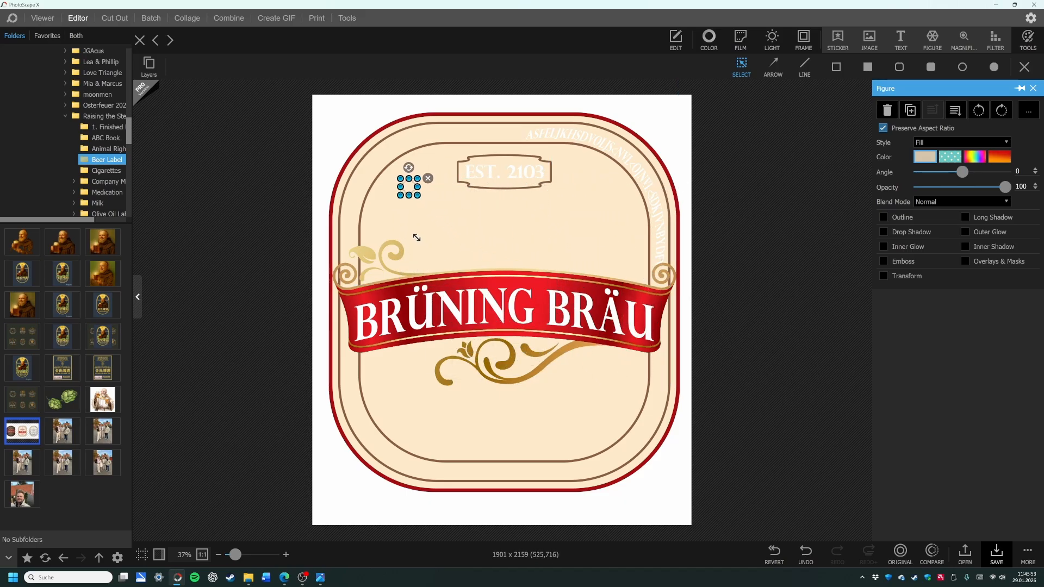
{"action": "scroll", "coordinate": [417, 187], "scroll_direction": "up", "scroll_amount": 5}
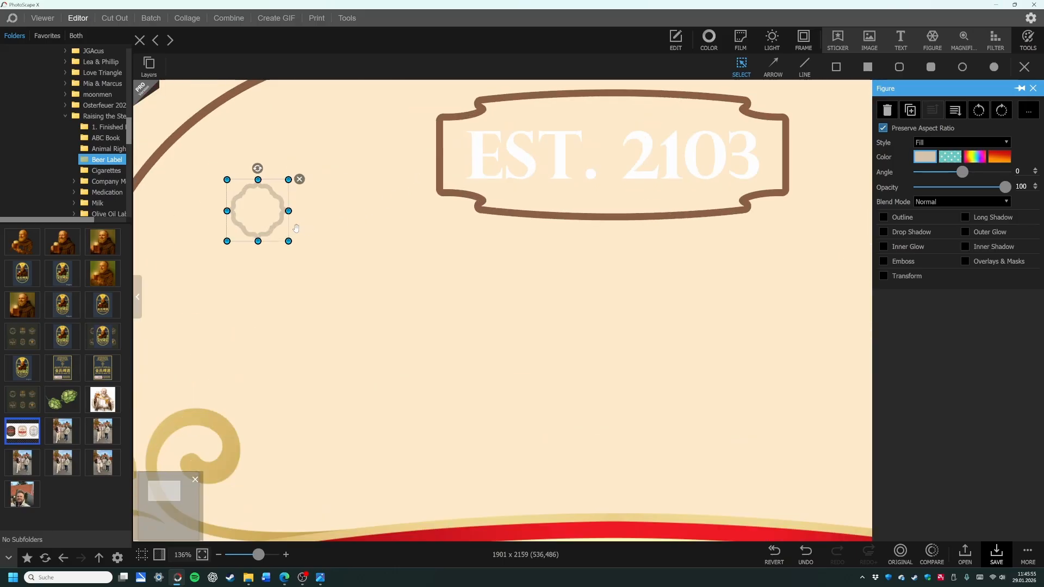
{"action": "mouse_move", "coordinate": [289, 241]}
{"action": "left_mouse_down"}
{"action": "mouse_move", "coordinate": [240, 188]}
{"action": "mouse_move", "coordinate": [208, 178]}
{"action": "left_mouse_up"}
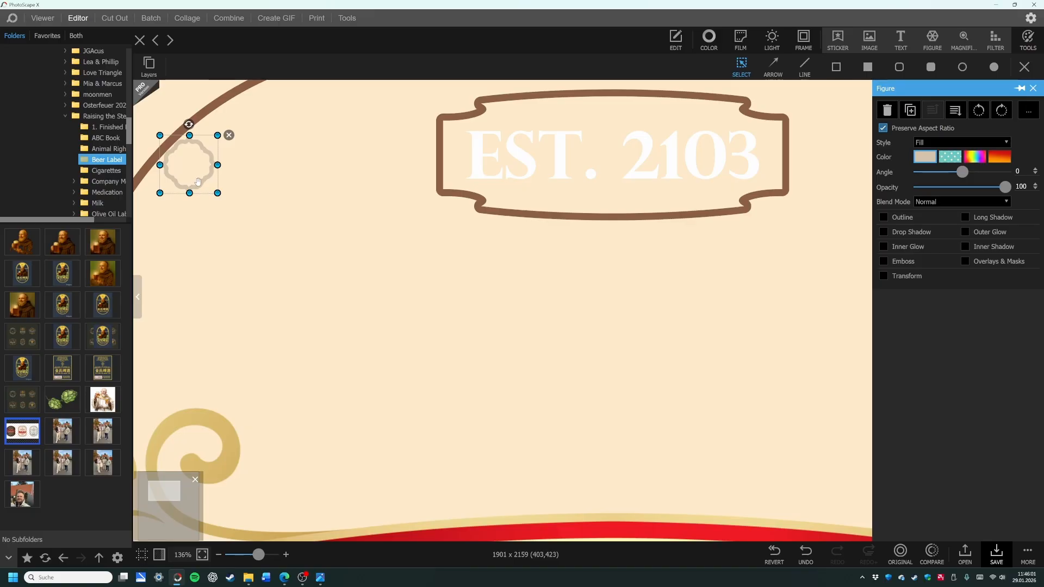
Step: Duplicate the small ornament twice and align one copy directly beneath the original
{"action": "left_click", "coordinate": [909, 110]}
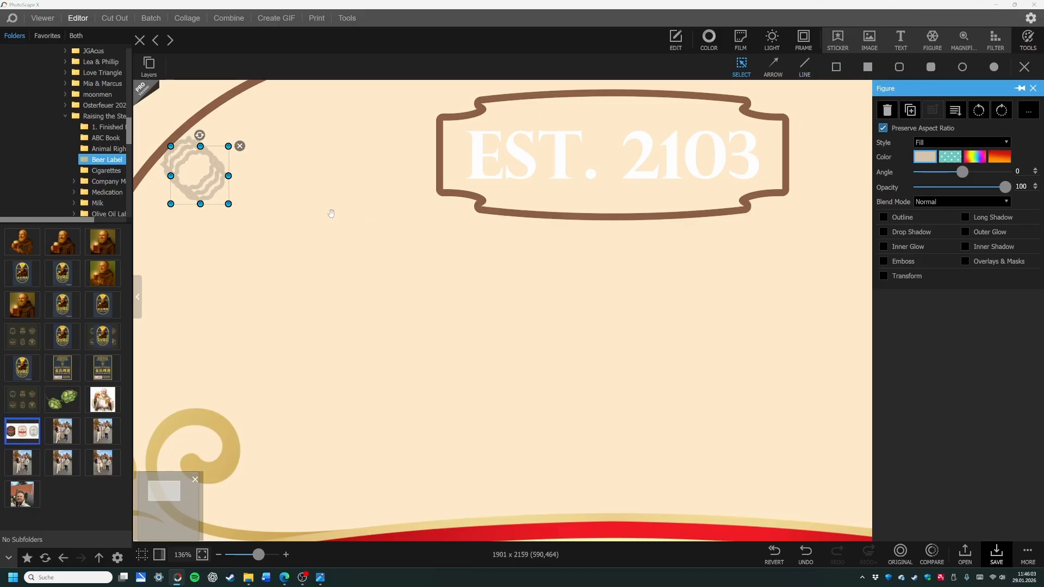
{"action": "left_click_drag", "start_coordinate": [209, 190], "coordinate": [319, 159]}
{"action": "left_click", "coordinate": [211, 189]}
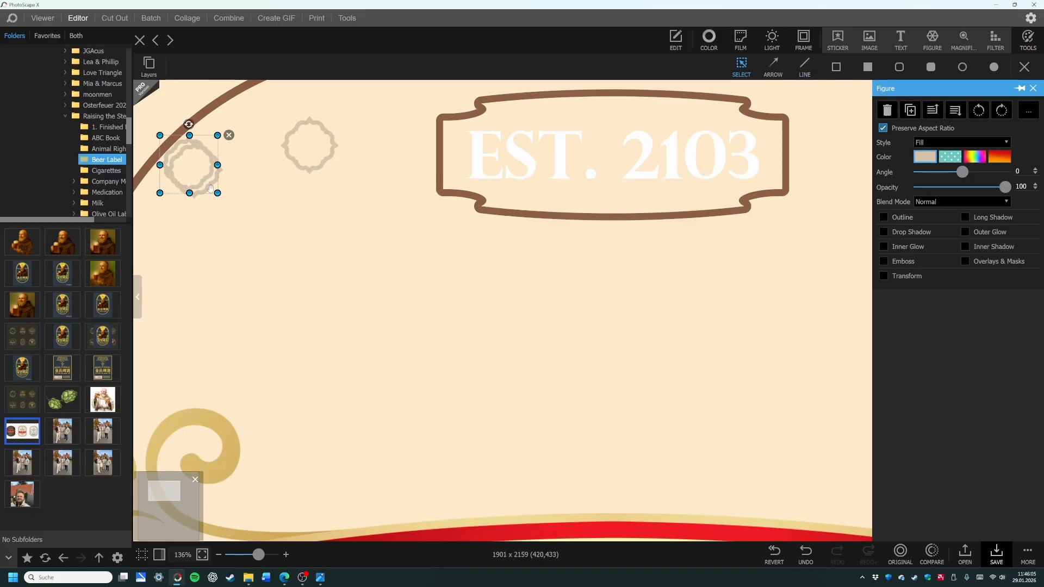
{"action": "left_click", "coordinate": [211, 189]}
{"action": "left_click", "coordinate": [218, 182]}
{"action": "left_click", "coordinate": [217, 178]}
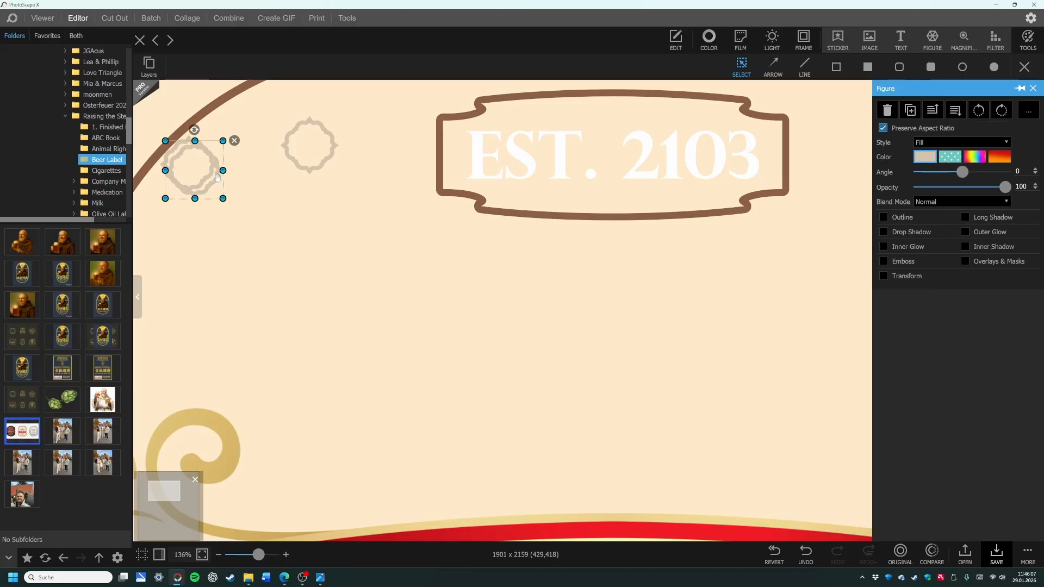
{"action": "left_click_drag", "start_coordinate": [218, 177], "coordinate": [210, 235]}
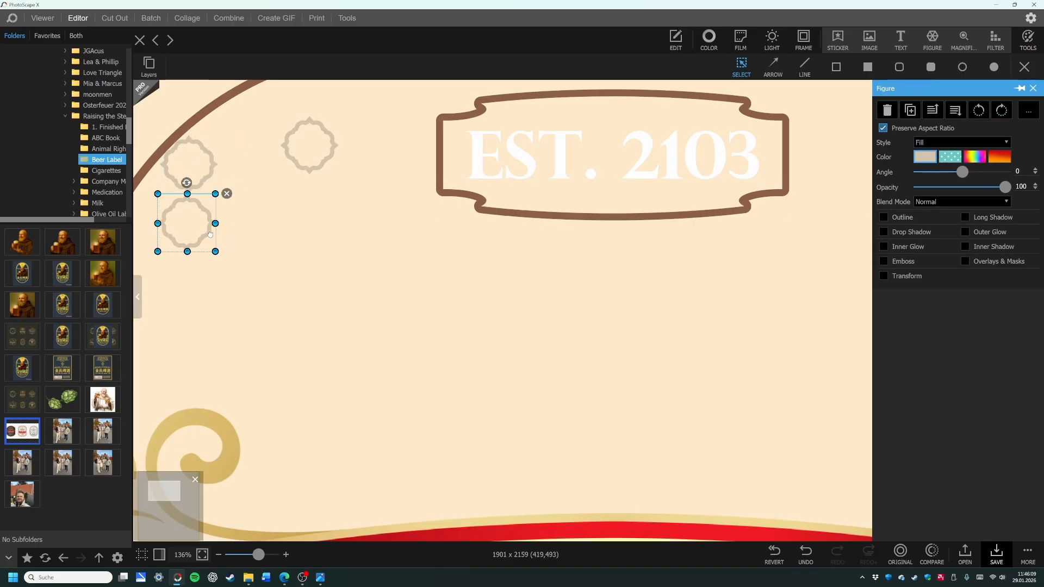
Step: Align the other ornament copy directly beside the original, touching its right tip
{"action": "left_click", "coordinate": [311, 158]}
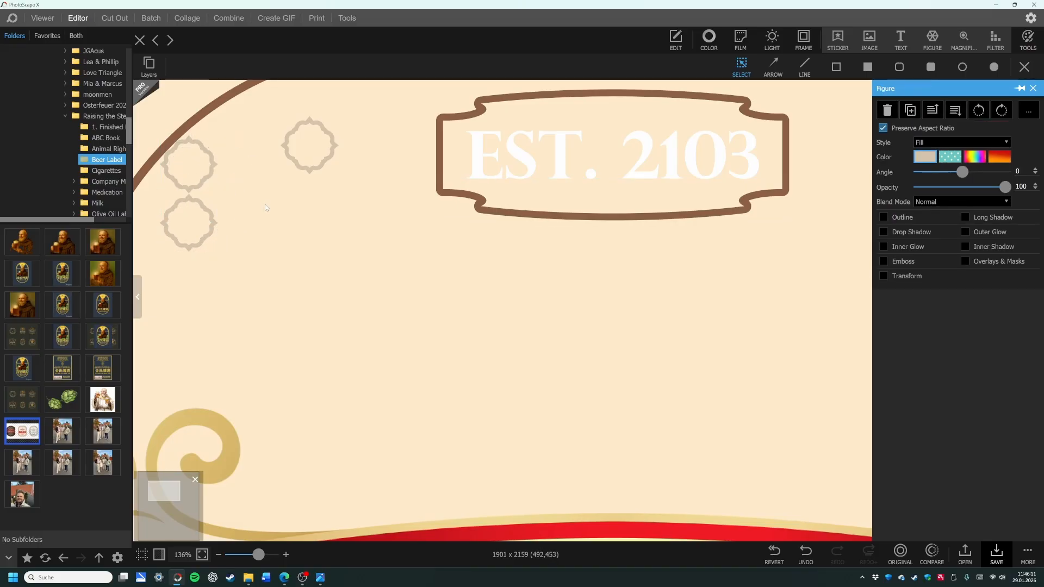
{"action": "left_click", "coordinate": [311, 158]}
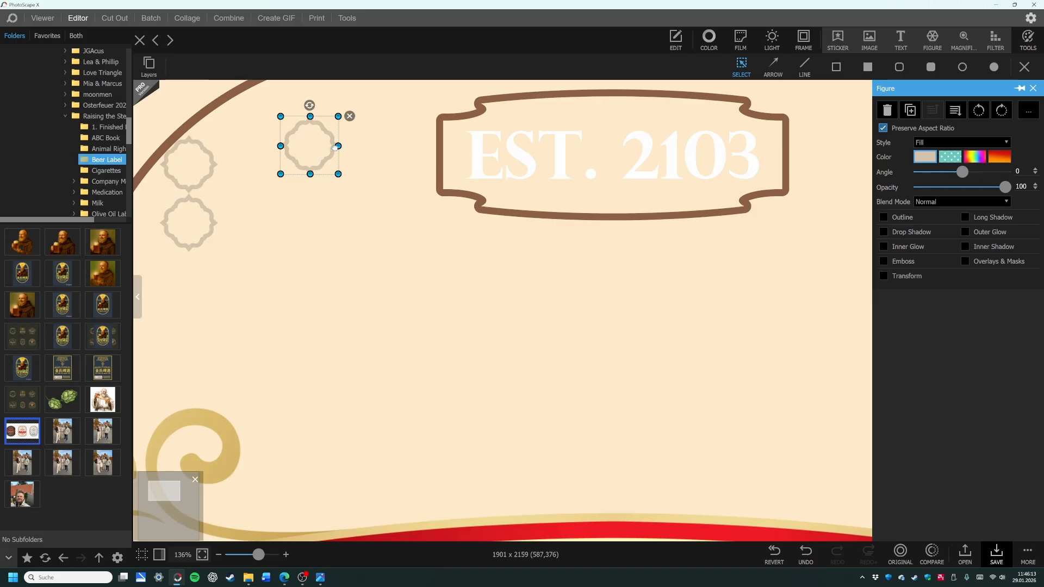
{"action": "left_click_drag", "start_coordinate": [334, 147], "coordinate": [274, 166]}
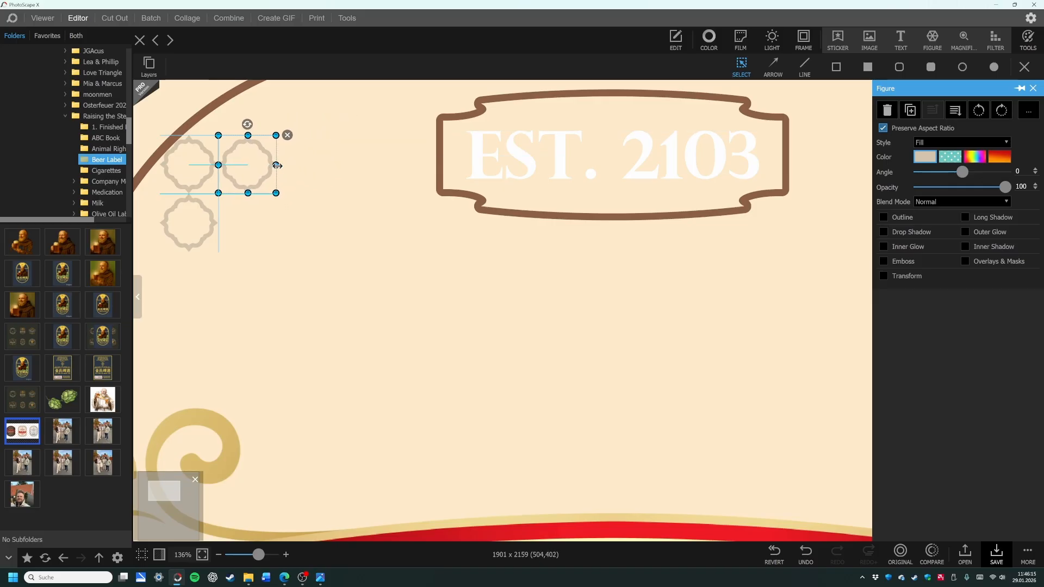
{"action": "left_click", "coordinate": [322, 171]}
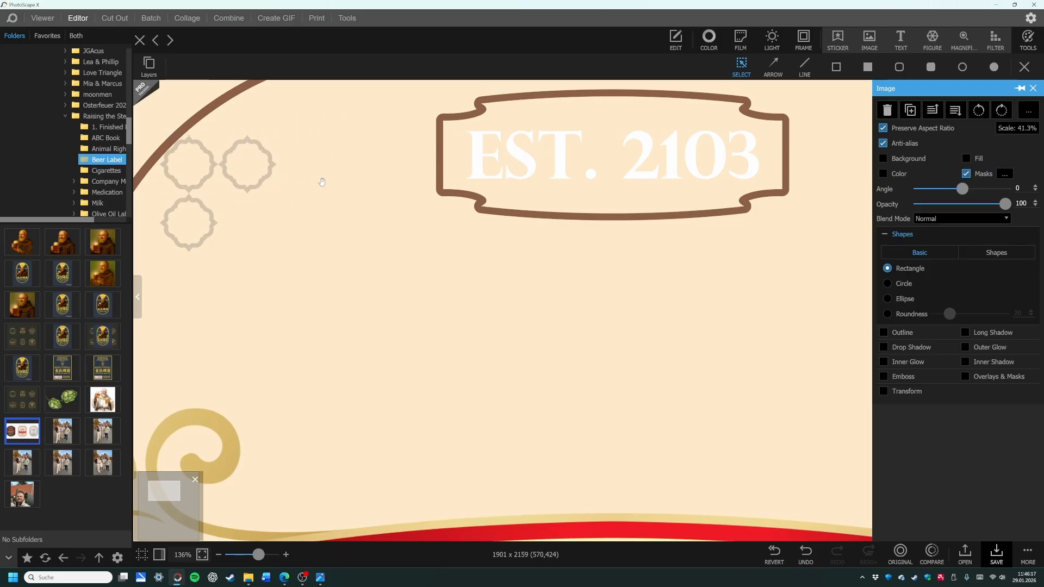
Step: Make several more duplicates of the ornament at the right end of the upper row
{"action": "scroll", "coordinate": [343, 192], "scroll_direction": "down", "scroll_amount": 5}
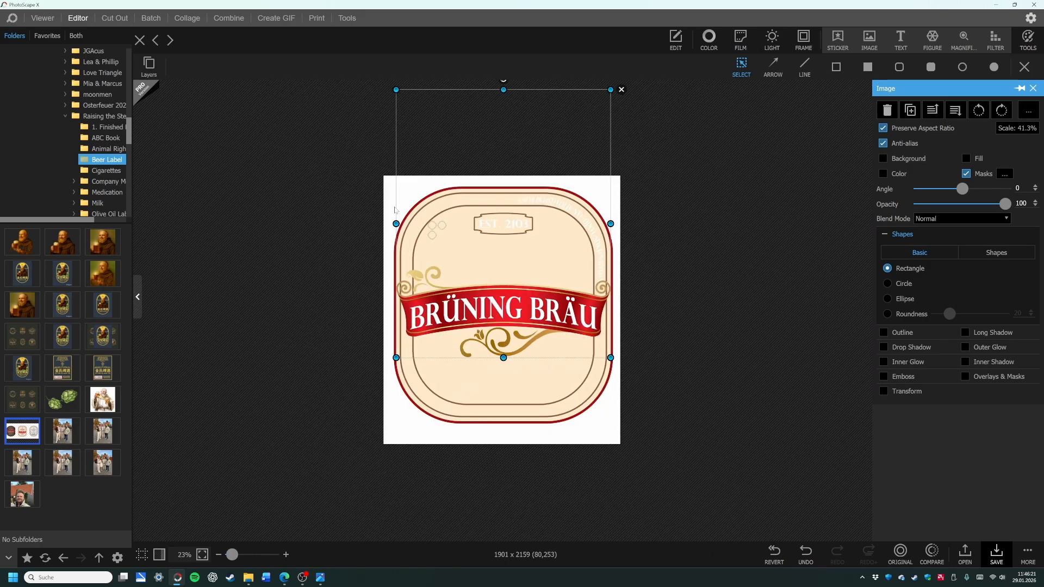
{"action": "scroll", "coordinate": [441, 229], "scroll_direction": "up", "scroll_amount": 4}
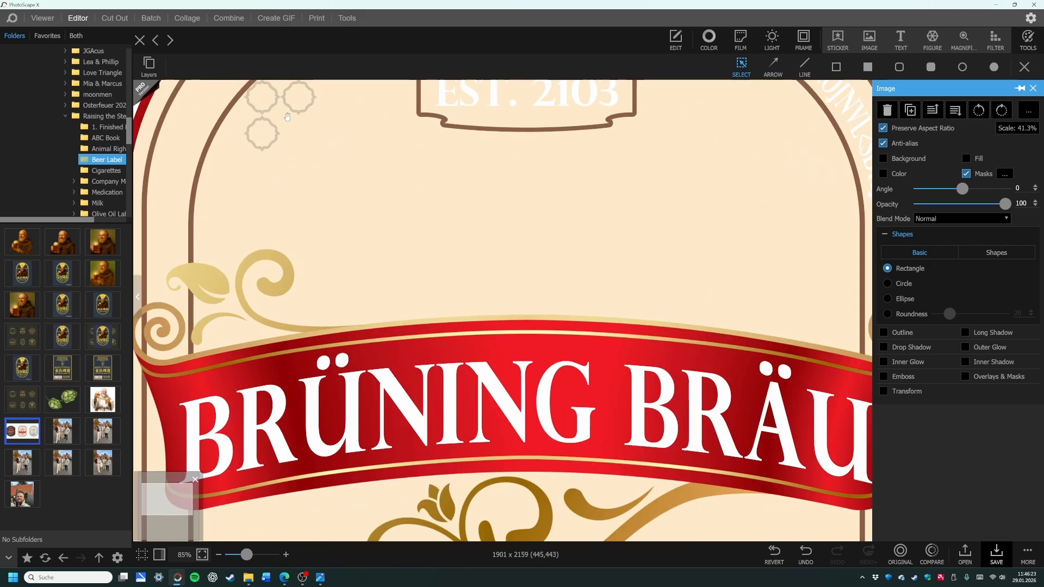
{"action": "scroll", "coordinate": [288, 117], "scroll_direction": "up", "scroll_amount": 1}
{"action": "left_click", "coordinate": [300, 153]}
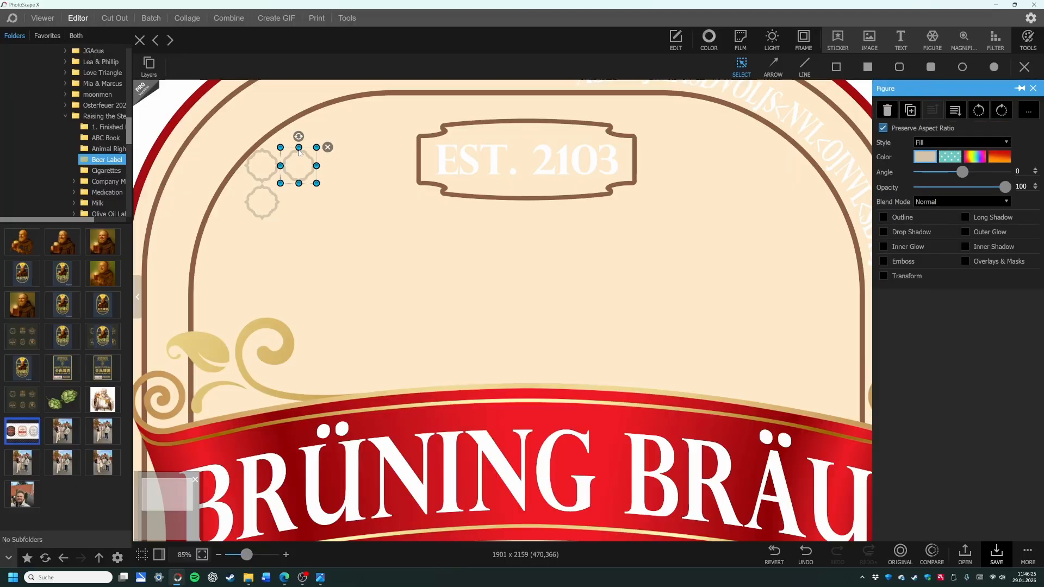
{"action": "left_click", "coordinate": [910, 111]}
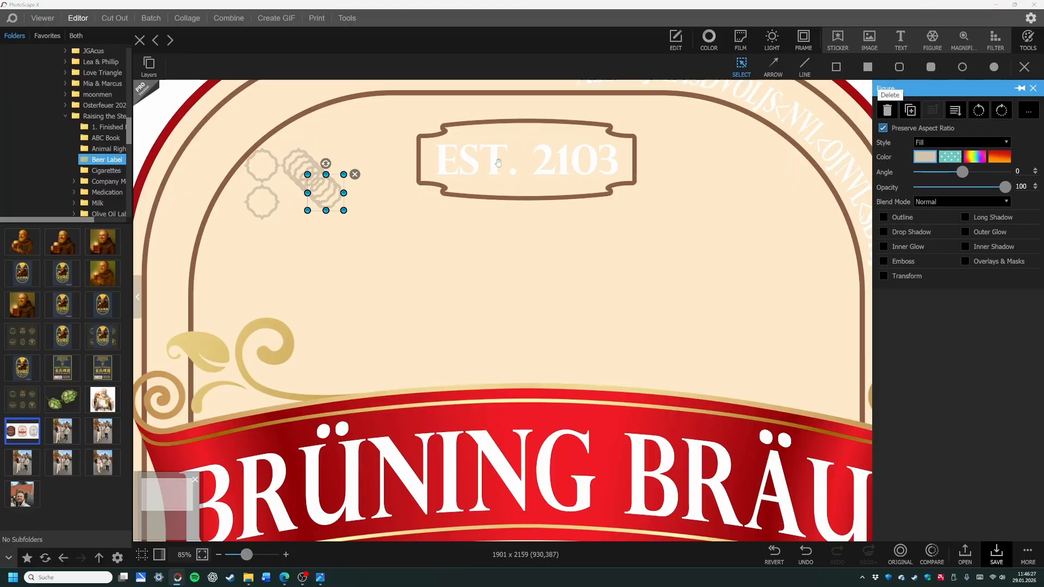
{"action": "left_click_drag", "start_coordinate": [334, 207], "coordinate": [262, 219]}
{"action": "key", "text": "ctrl+z"}
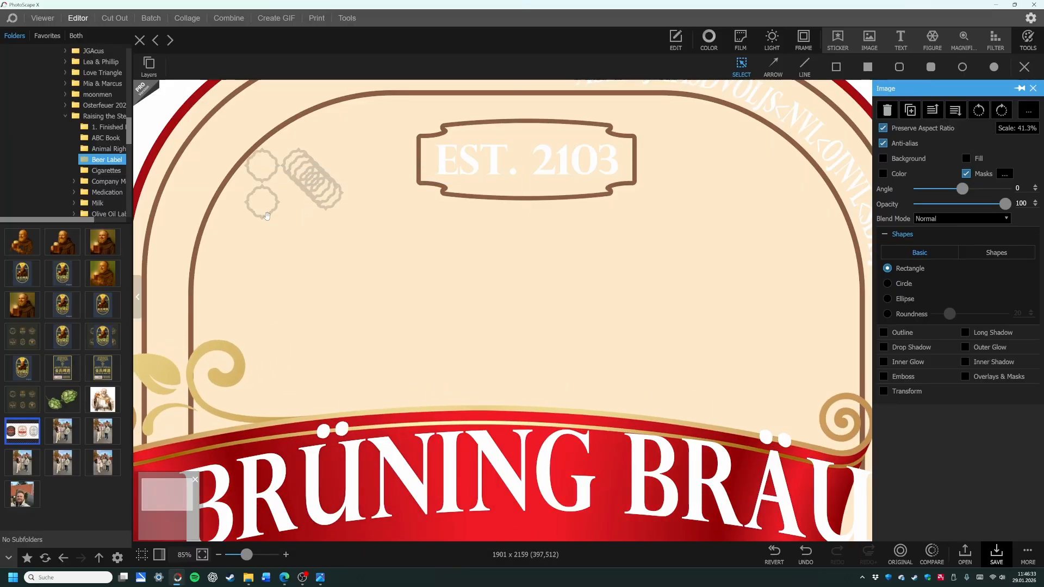
{"action": "key", "text": "ctrl+z"}
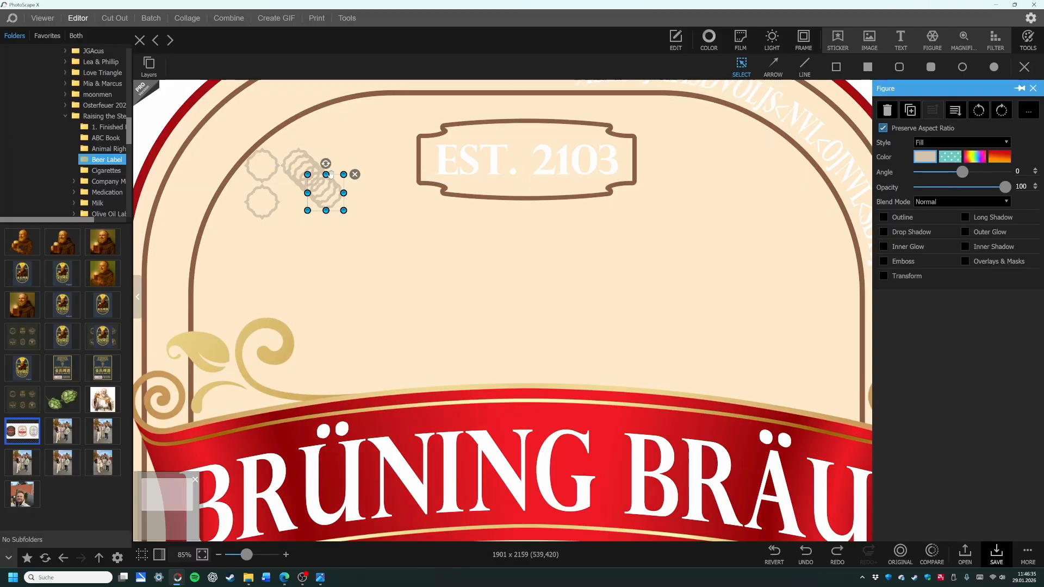
{"action": "left_click_drag", "start_coordinate": [330, 174], "coordinate": [336, 167]}
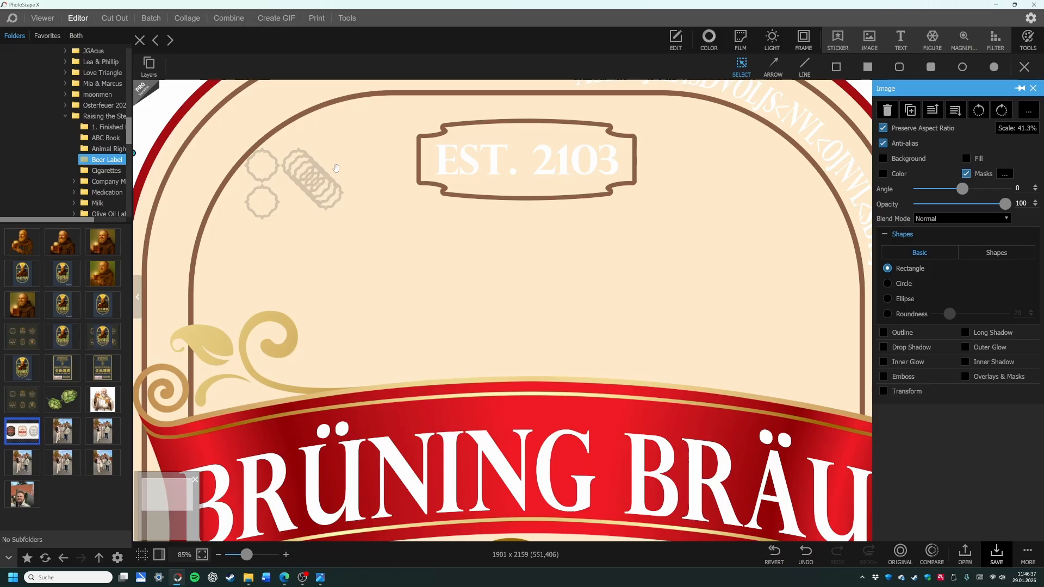
{"action": "key", "text": "ctrl+z"}
Step: Place the topmost duplicate directly beneath the second ornament as the third one in the left column
{"action": "scroll", "coordinate": [336, 169], "scroll_direction": "up", "scroll_amount": 5}
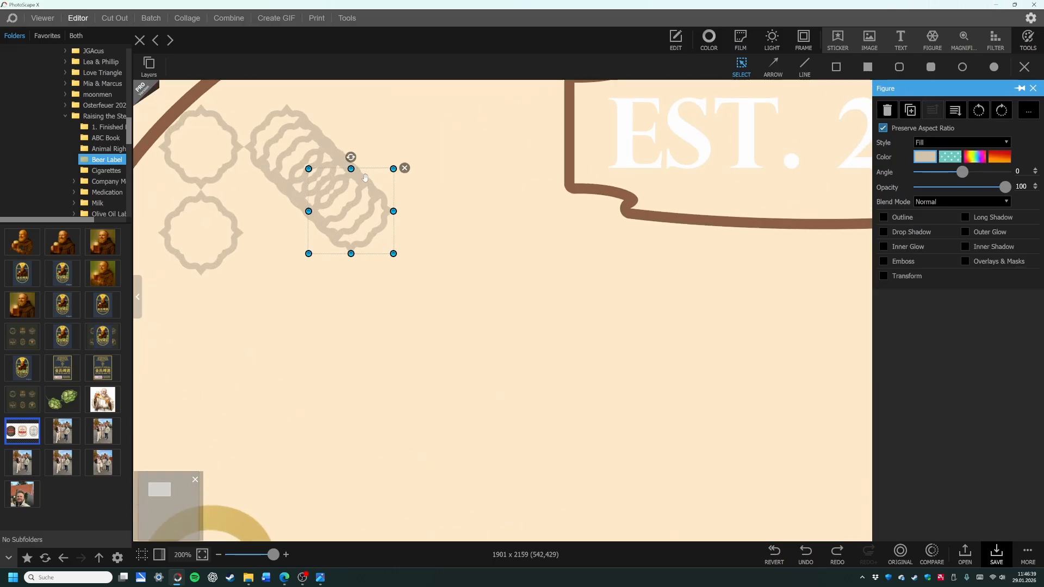
{"action": "left_click_drag", "start_coordinate": [365, 177], "coordinate": [218, 294]}
{"action": "left_click", "coordinate": [329, 229]}
{"action": "left_click", "coordinate": [330, 228]}
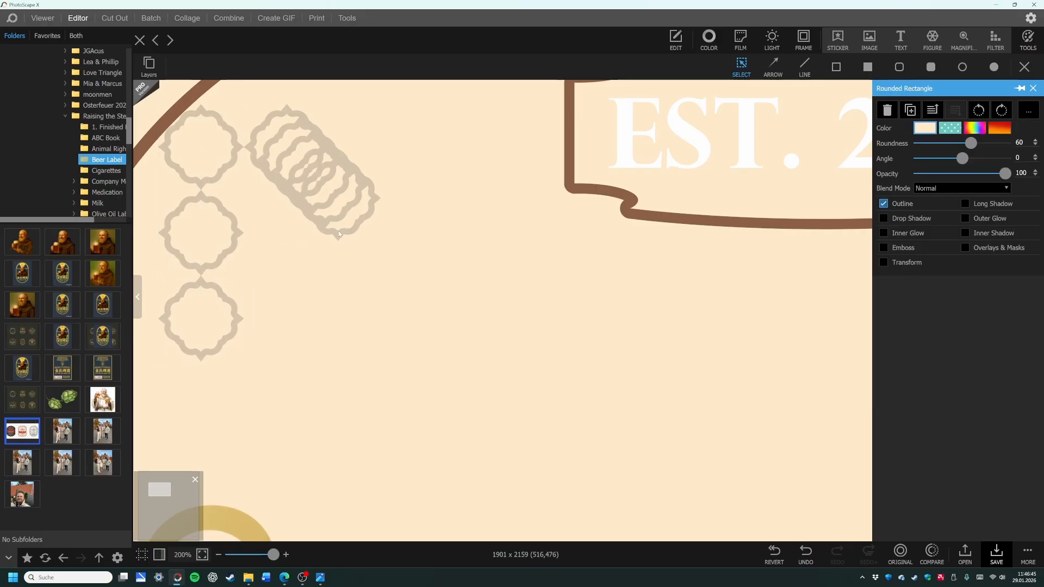
Step: Move two of the stacked ornament duplicates into the second column, aligned beside the third and second ornaments of the first column
{"action": "left_click", "coordinate": [340, 232]}
{"action": "left_click_drag", "start_coordinate": [341, 235], "coordinate": [290, 356]}
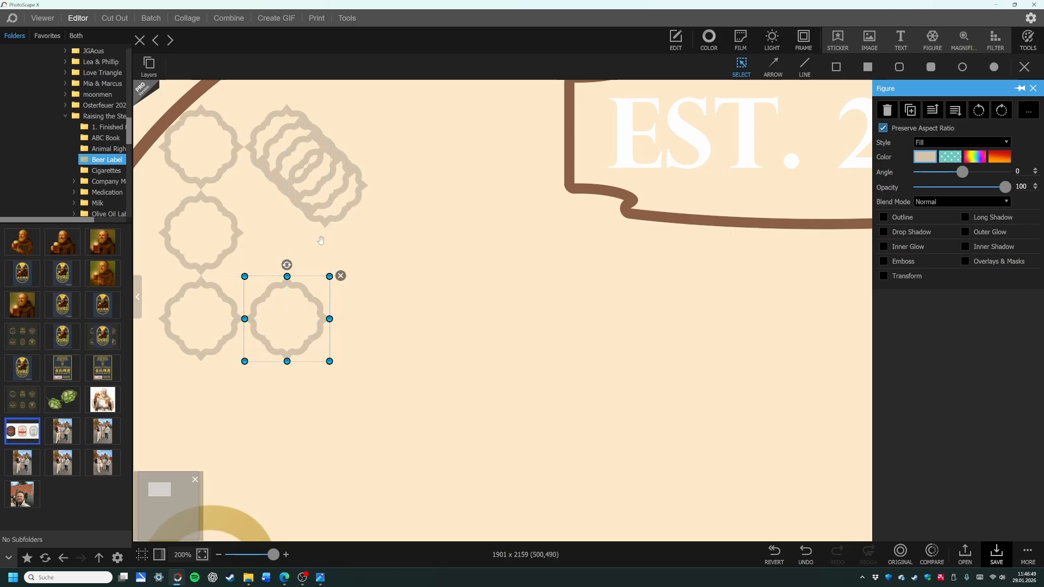
{"action": "left_click_drag", "start_coordinate": [325, 223], "coordinate": [289, 270]}
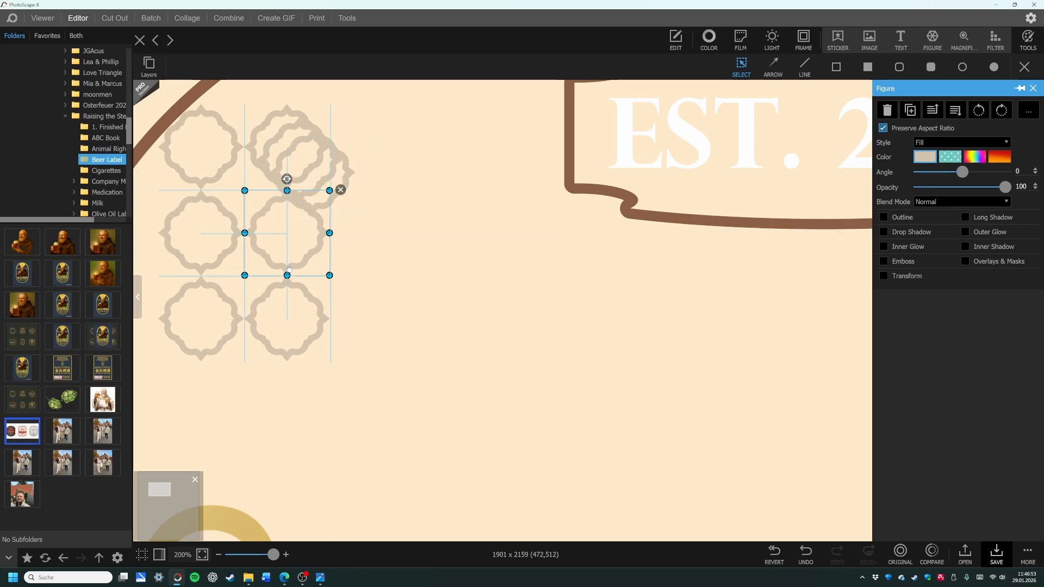
{"action": "left_click_drag", "start_coordinate": [289, 270], "coordinate": [289, 271]}
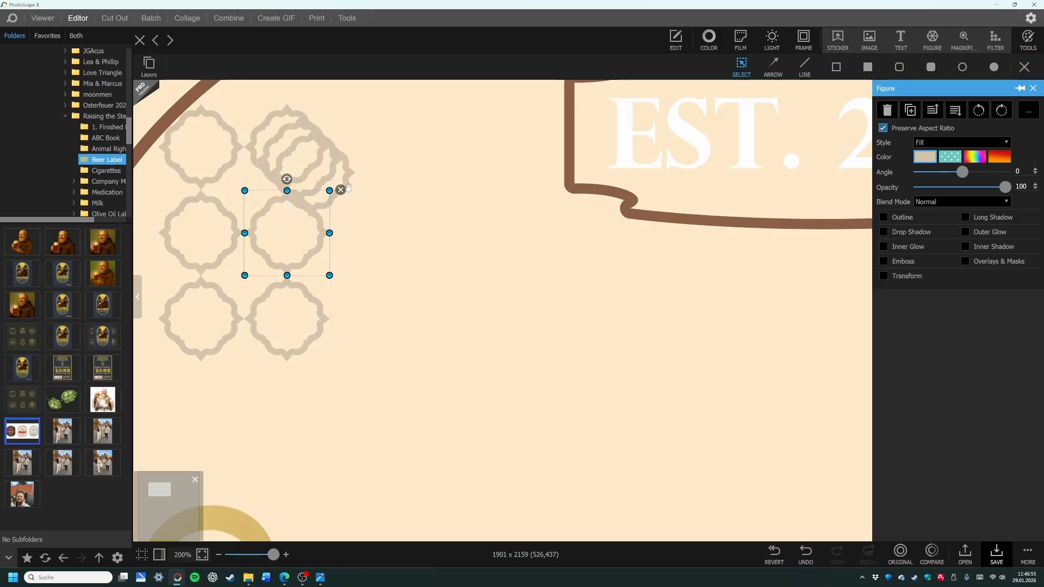
Step: Move another stacked duplicate directly above the top ornament of the second column
{"action": "left_click", "coordinate": [349, 177]}
{"action": "scroll", "coordinate": [348, 175], "scroll_direction": "up", "scroll_amount": 3}
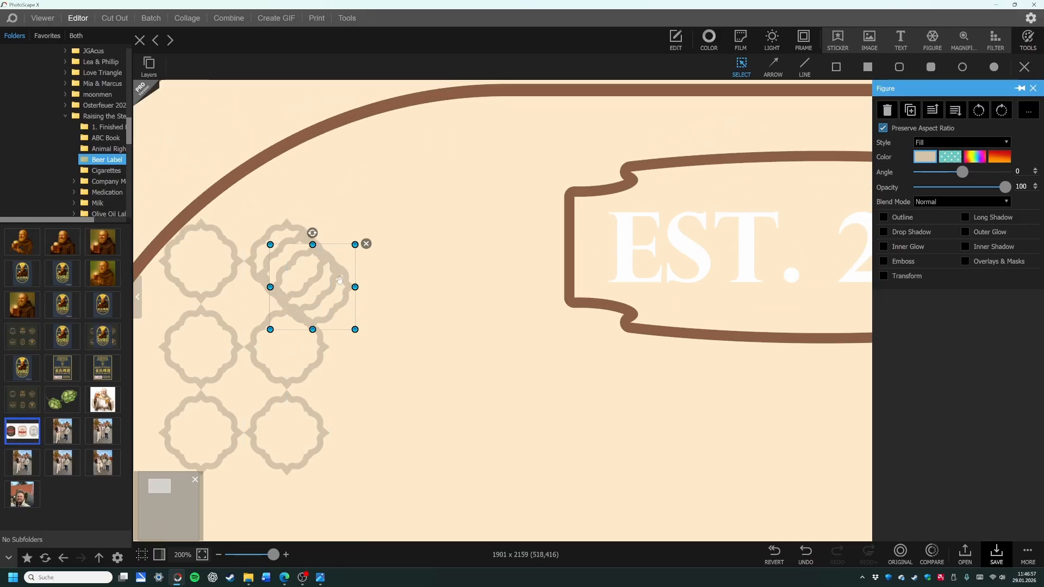
{"action": "left_click_drag", "start_coordinate": [342, 268], "coordinate": [321, 176]}
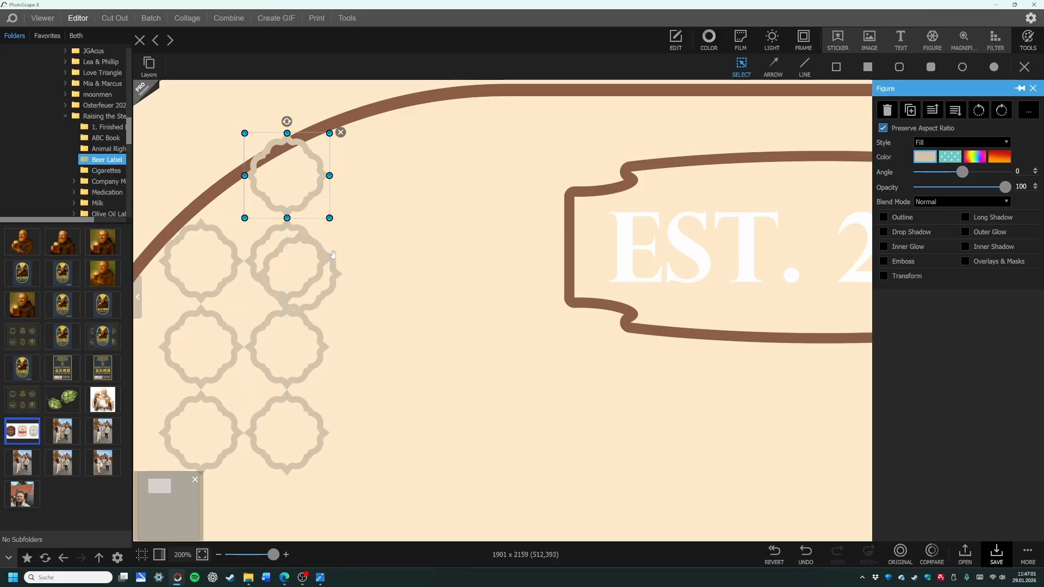
Step: Place the last two duplicates in a new column outside the first one, aligned with its second and third ornaments
{"action": "left_click", "coordinate": [334, 271]}
{"action": "left_click_drag", "start_coordinate": [336, 276], "coordinate": [152, 352]}
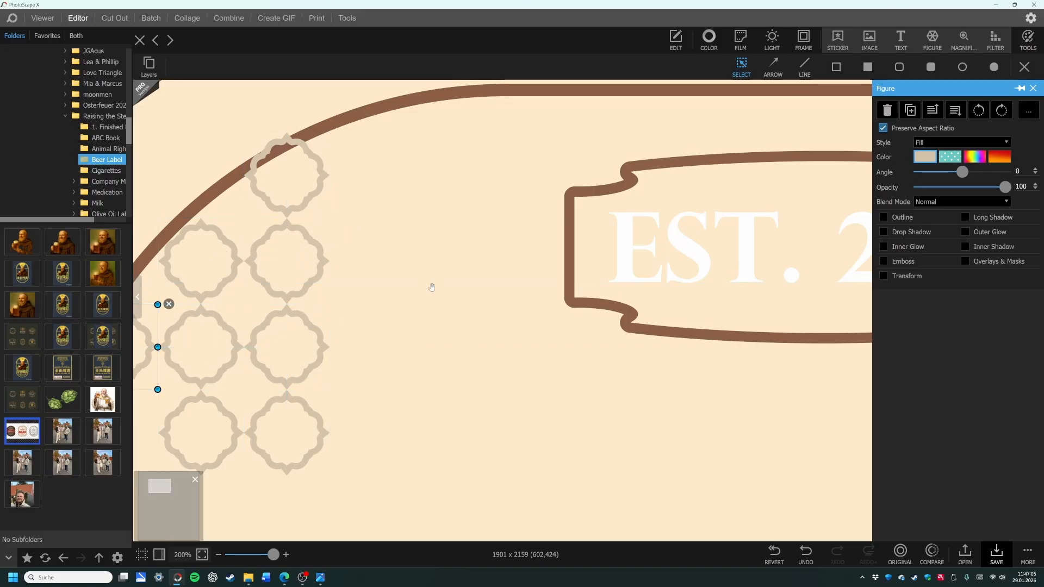
{"action": "scroll", "coordinate": [370, 301], "scroll_direction": "down", "scroll_amount": 5}
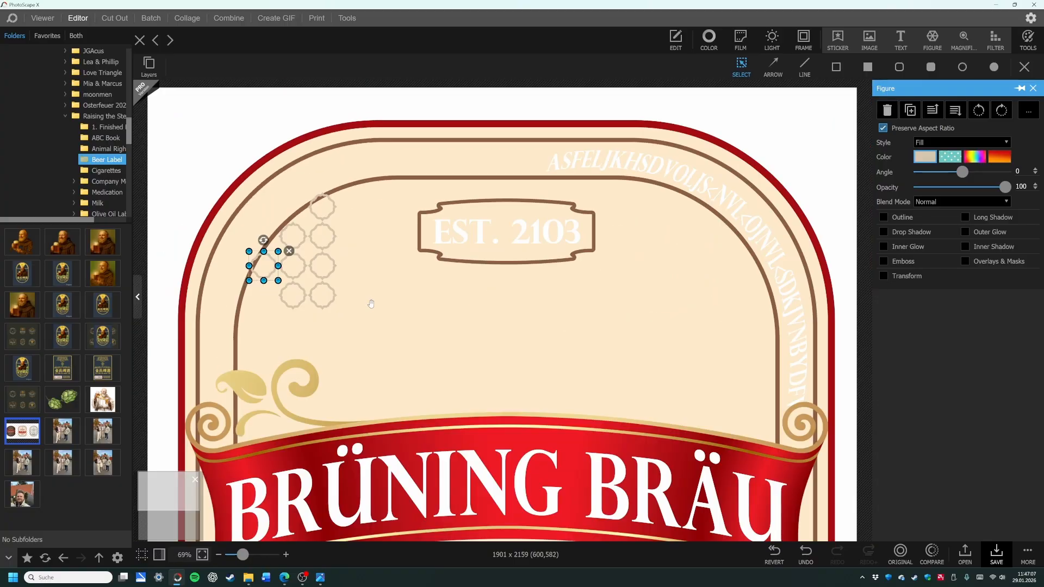
{"action": "left_click_drag", "start_coordinate": [259, 279], "coordinate": [254, 290]}
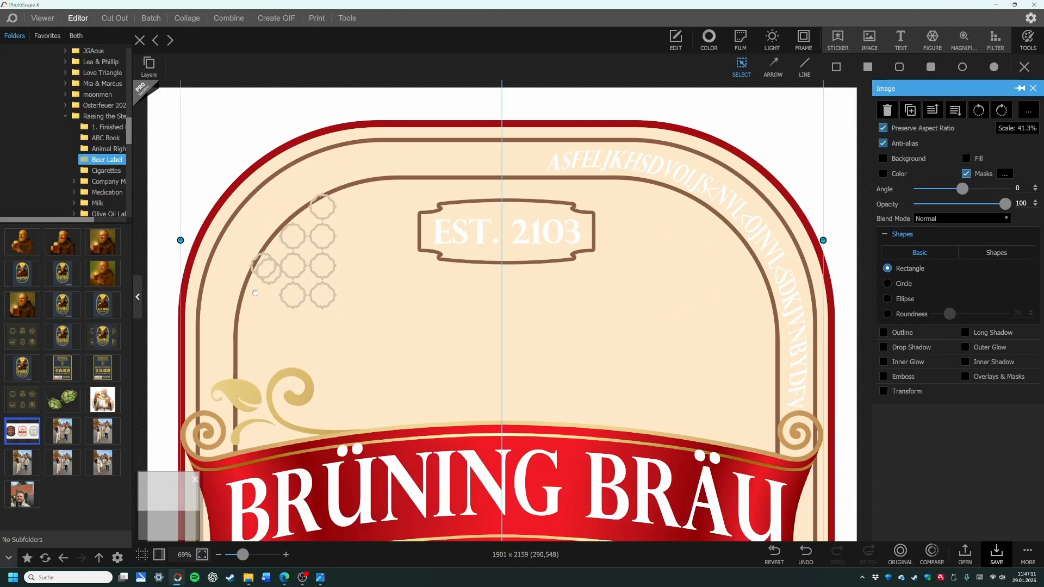
{"action": "key", "text": "ctrl+z"}
{"action": "scroll", "coordinate": [277, 269], "scroll_direction": "up", "scroll_amount": 5}
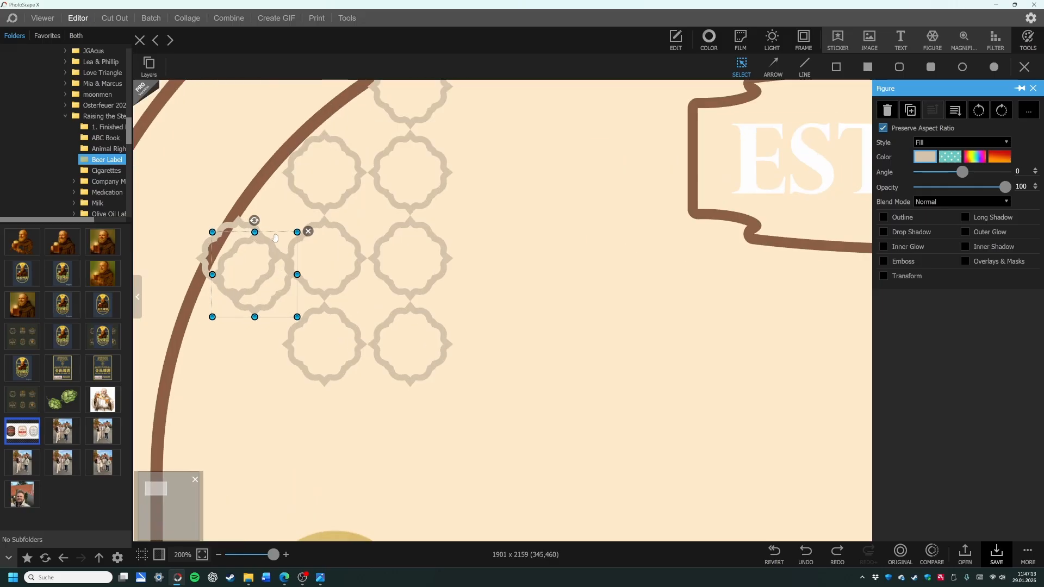
{"action": "left_click_drag", "start_coordinate": [275, 237], "coordinate": [258, 308]}
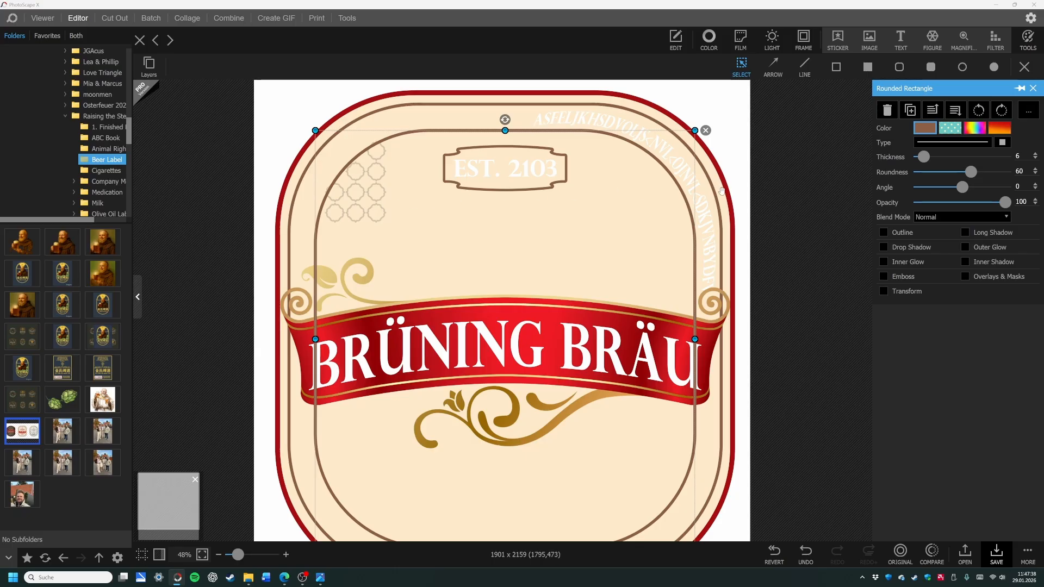
Step: Undo all the ornament duplications and placements, and delete the remaining single ornament
{"action": "key", "text": "ctrl+z"}
{"action": "key", "text": "ctrl+z"}
{"action": "key", "text": "ctrl+z"}
{"action": "key", "text": "ctrl+z"}
{"action": "key", "text": "ctrl+z"}
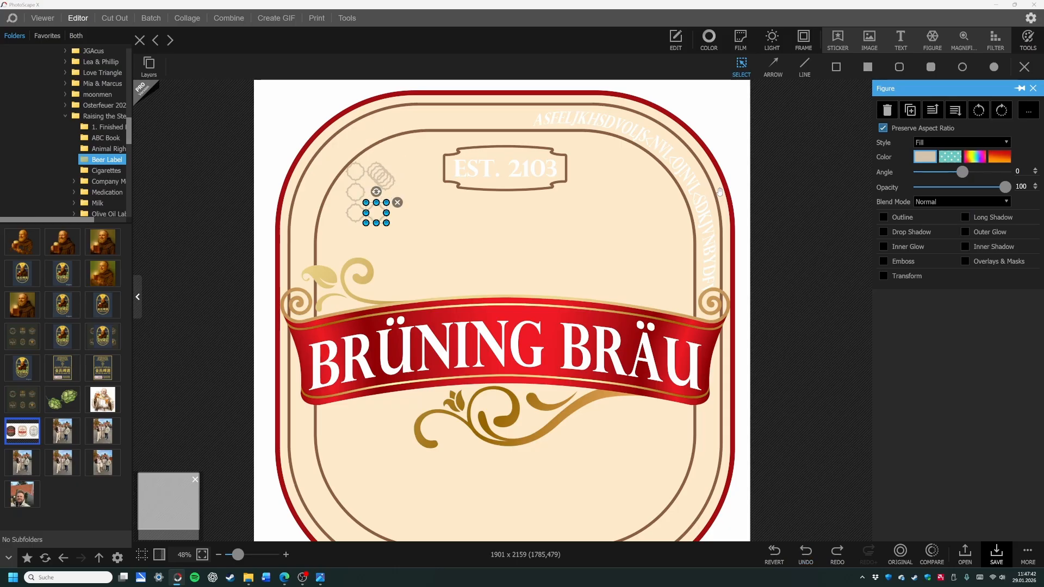
{"action": "key", "text": "ctrl+z"}
{"action": "key", "text": "ctrl+z"}
{"action": "key", "text": "ctrl+z"}
{"action": "key", "text": "ctrl+z"}
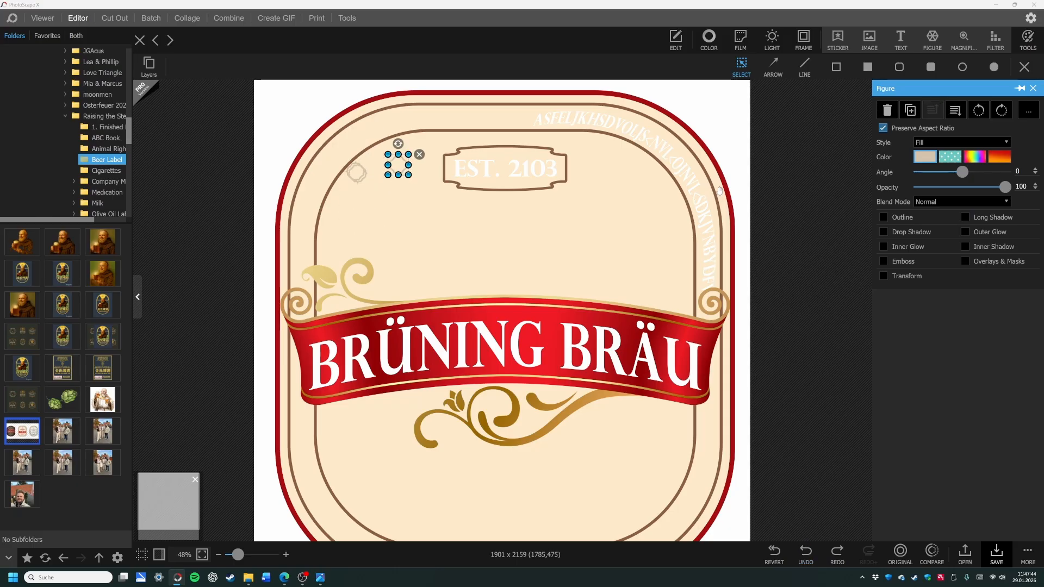
{"action": "key", "text": "ctrl+z"}
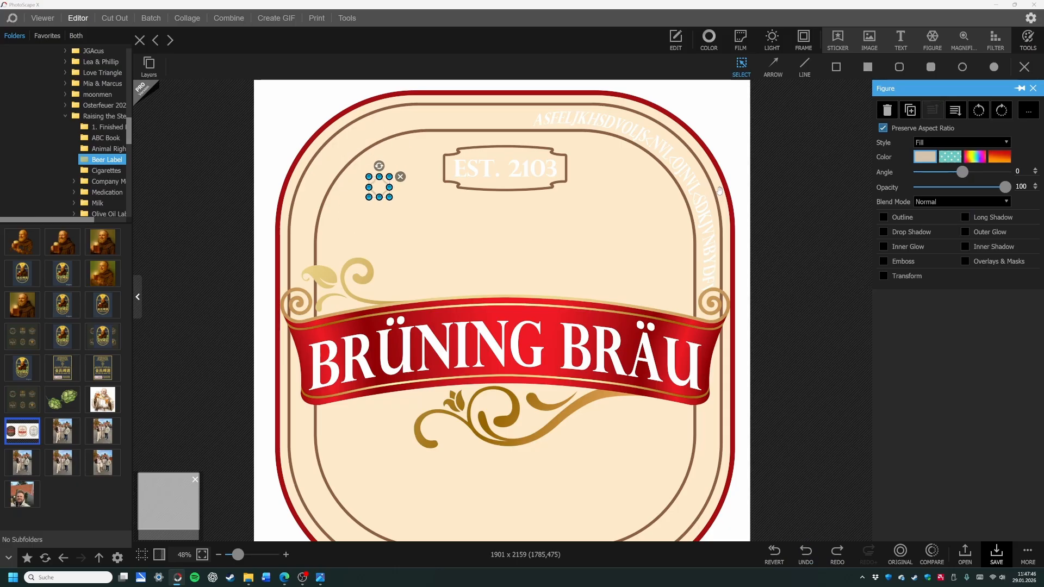
{"action": "key", "text": "ctrl+z"}
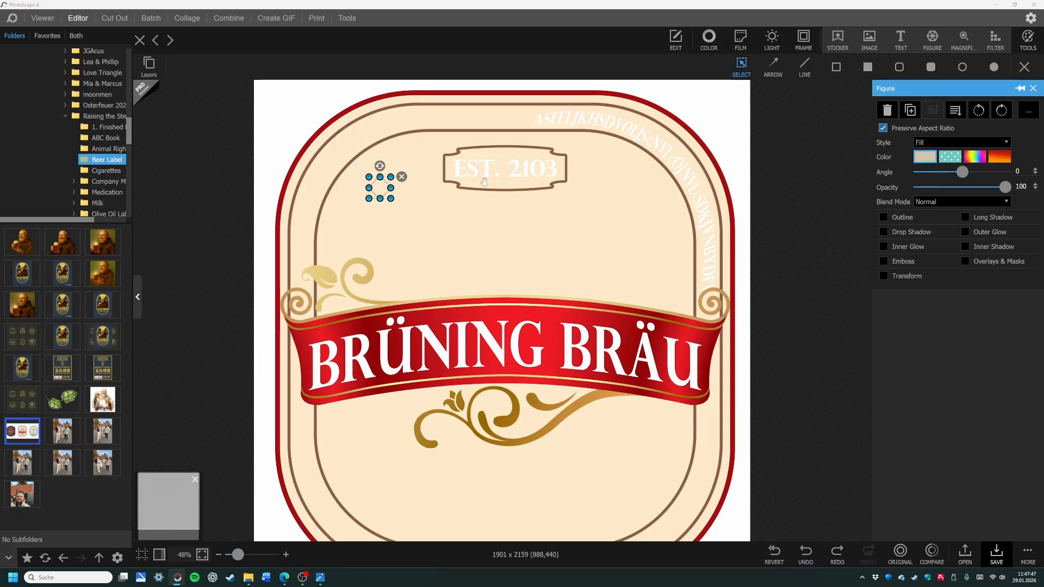
{"action": "left_click", "coordinate": [401, 177]}
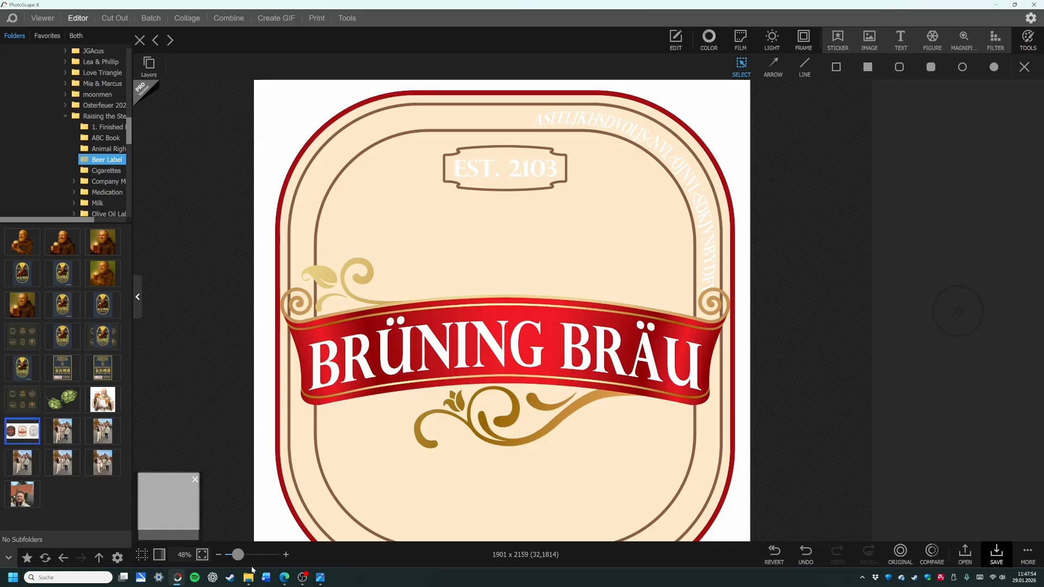
Step: Switch to the browser and search PNGEgg for "floral decoration"
{"action": "left_click", "coordinate": [283, 578]}
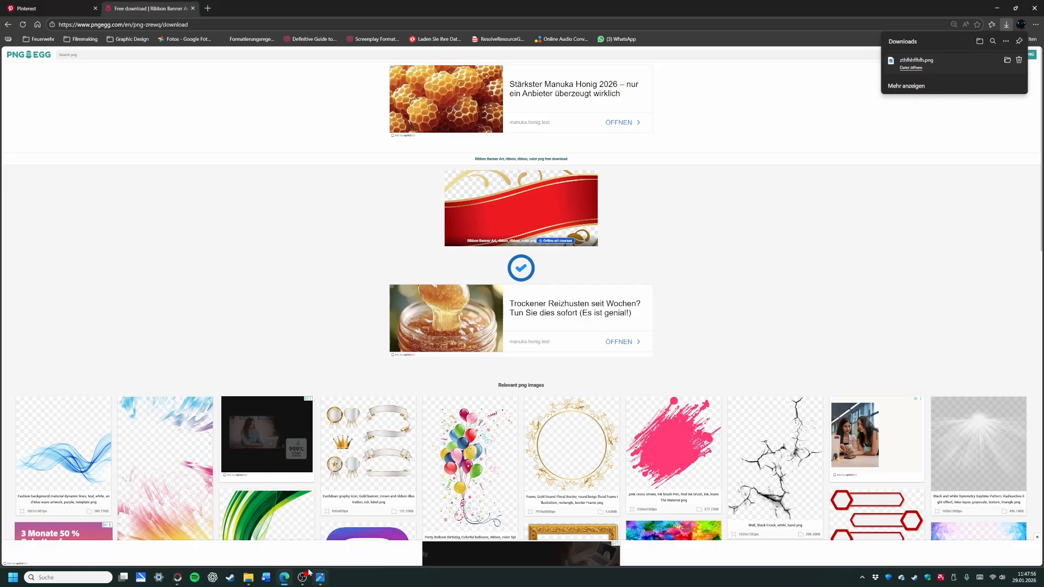
{"action": "left_click", "coordinate": [81, 55]}
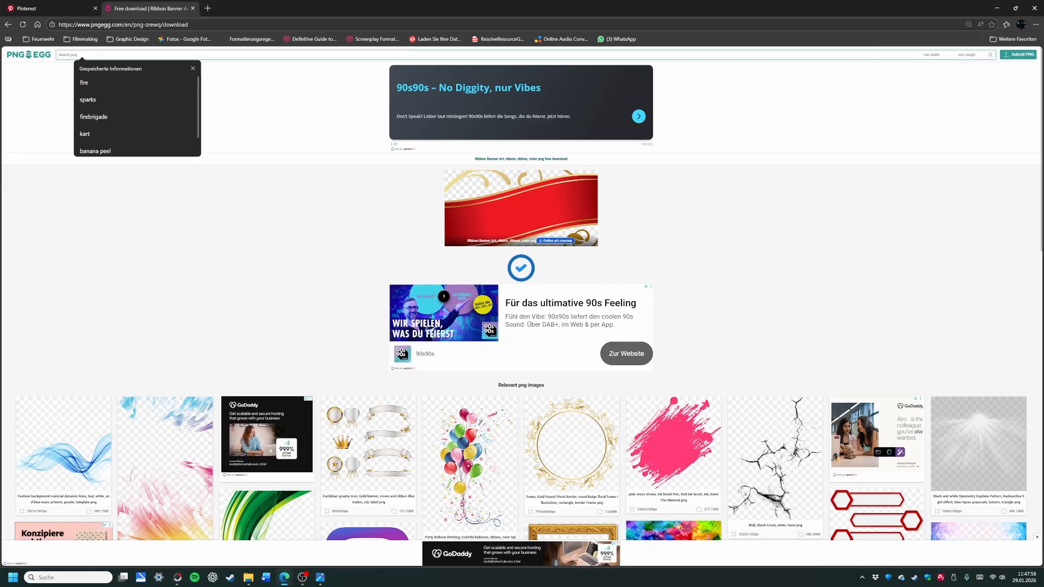
{"action": "type", "text": "floral decoration"}
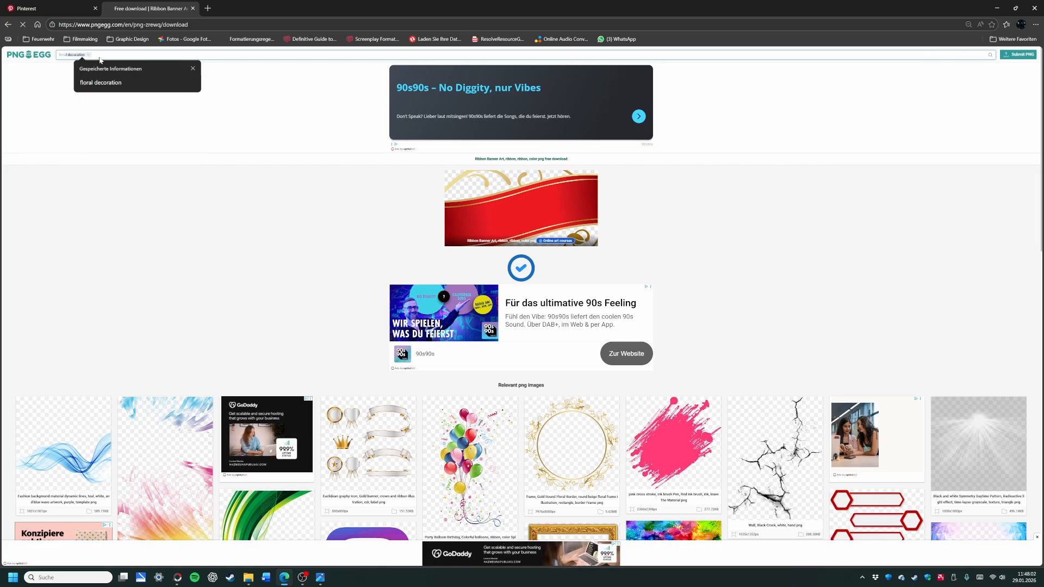
{"action": "key", "text": "Return"}
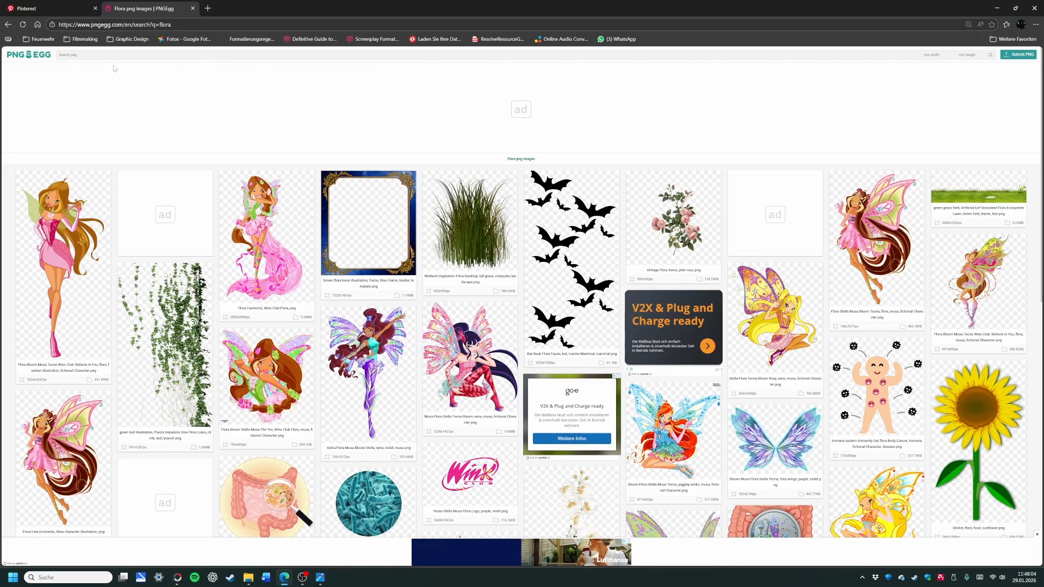
{"action": "left_click", "coordinate": [115, 58]}
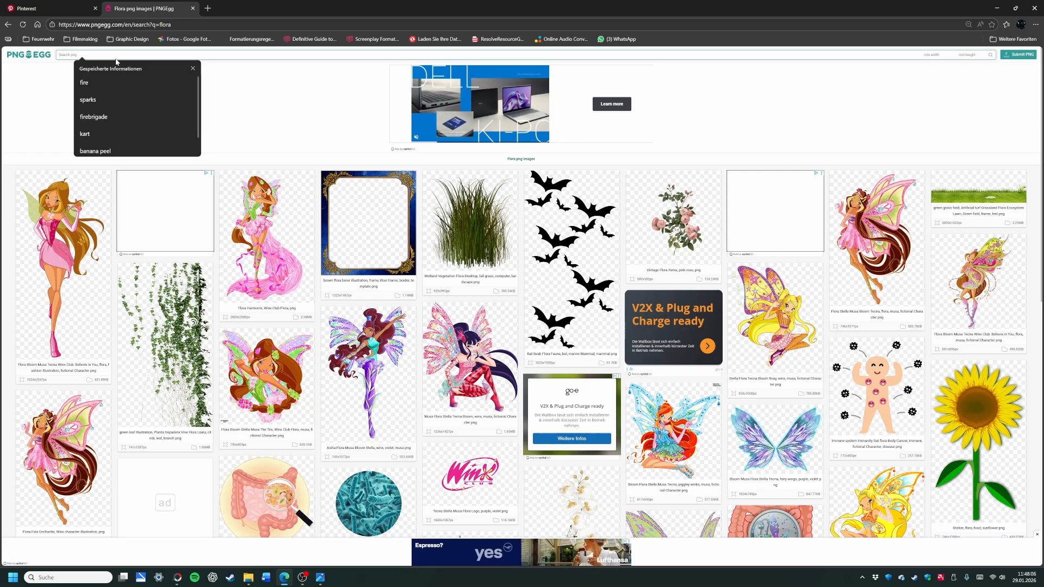
{"action": "type", "text": "floral decoration"}
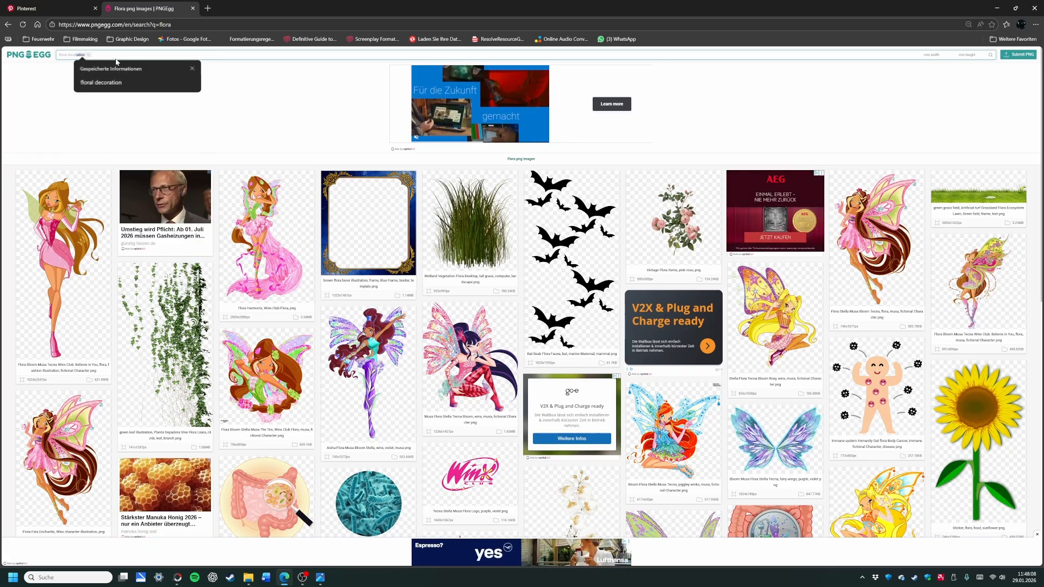
{"action": "key", "text": "Return"}
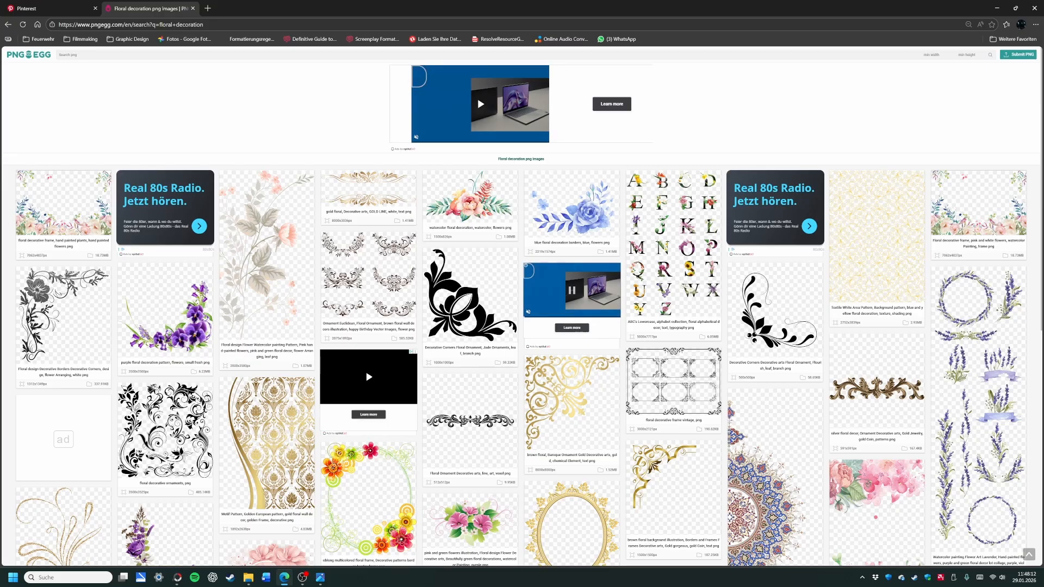
Step: Download the yellow "Textile White Area Pattern" PNG and save it in the Beer Label folder as pngegggggrgfggffg.png
{"action": "left_click", "coordinate": [893, 235]}
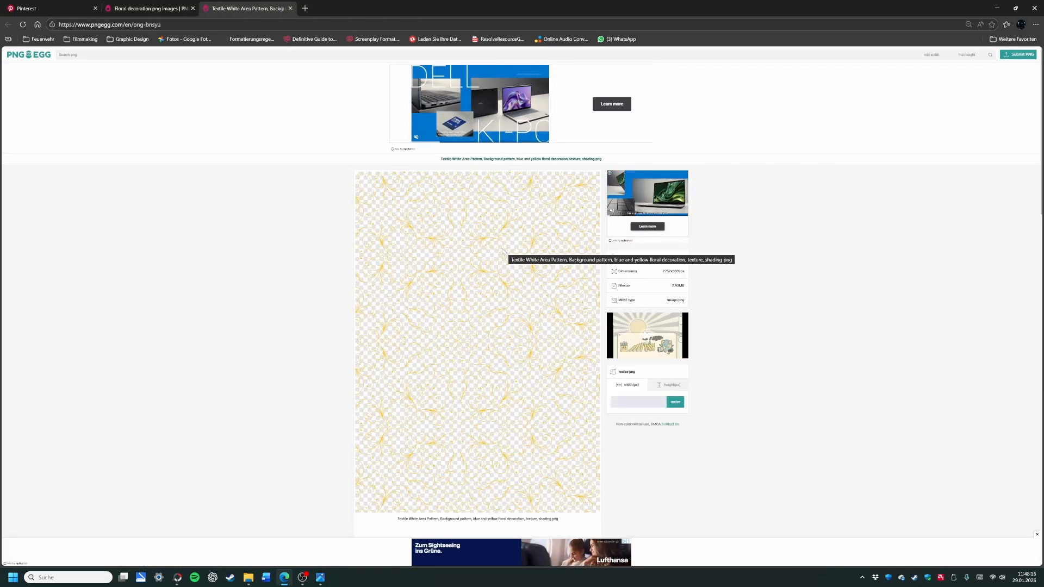
{"action": "scroll", "coordinate": [482, 247], "scroll_direction": "down", "scroll_amount": 6}
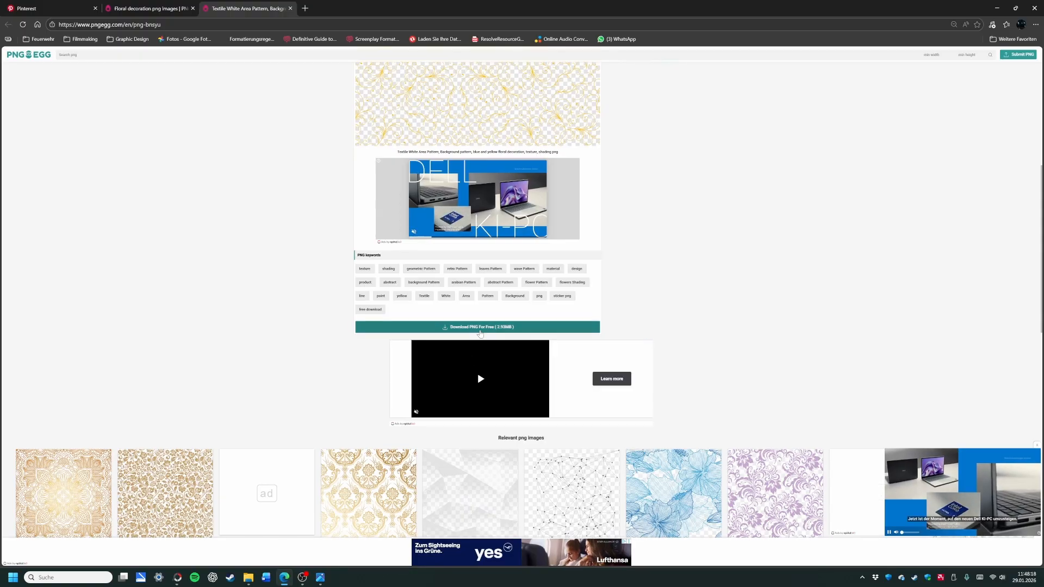
{"action": "left_click", "coordinate": [480, 333]}
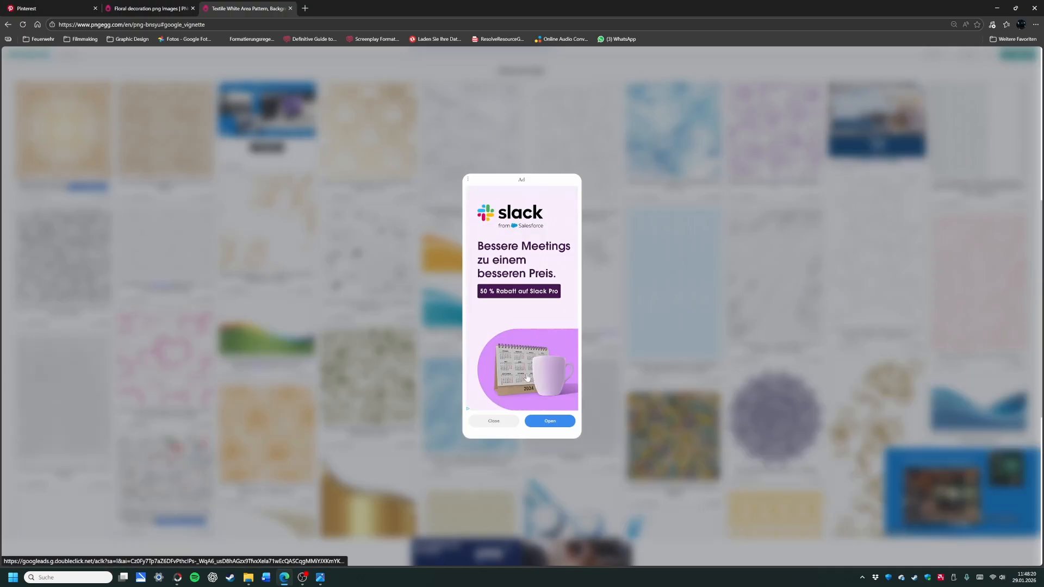
{"action": "left_click", "coordinate": [509, 420]}
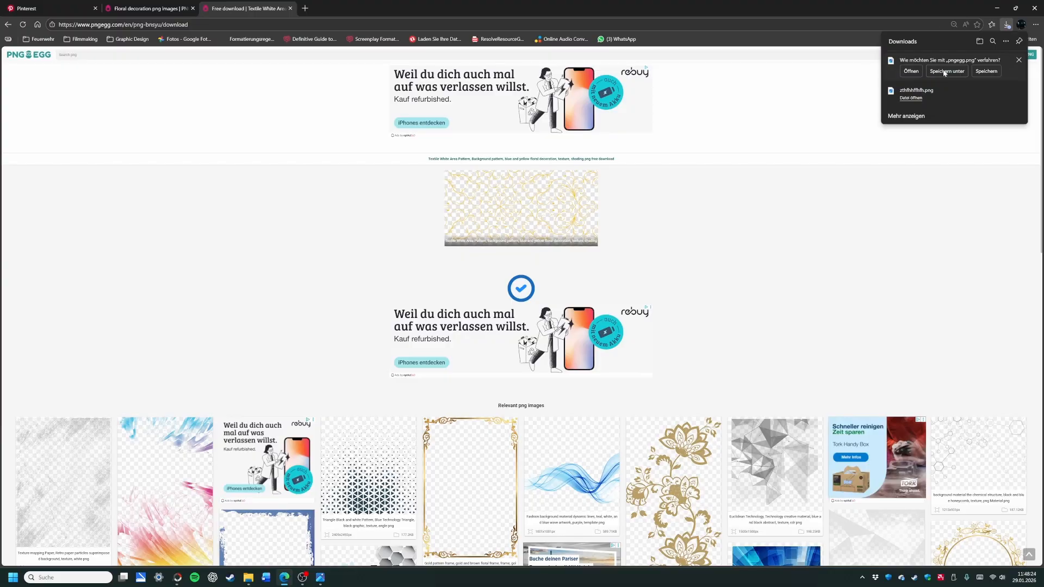
{"action": "left_click", "coordinate": [945, 71]}
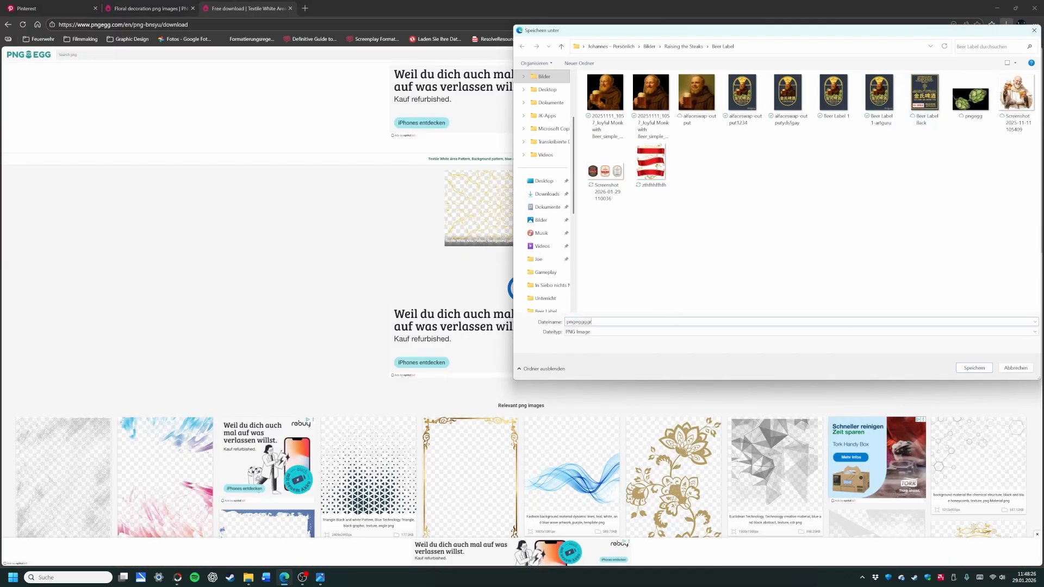
{"action": "type", "text": "grgfggffg"}
{"action": "key", "text": "Return"}
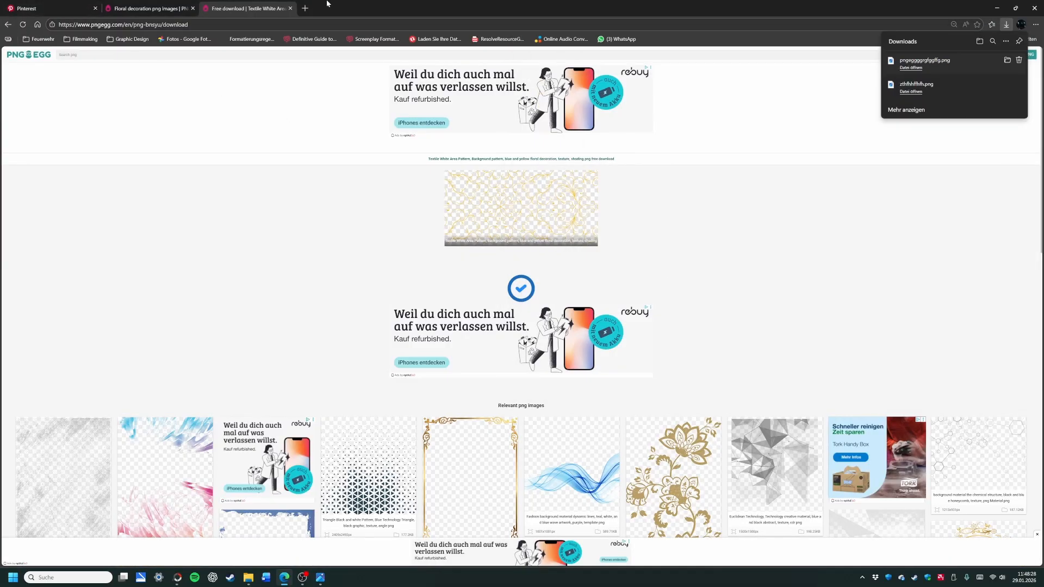
Step: Close the finished download page and browse the floral decoration PNG results through page 4 for suitable ornaments
{"action": "left_click", "coordinate": [290, 9]}
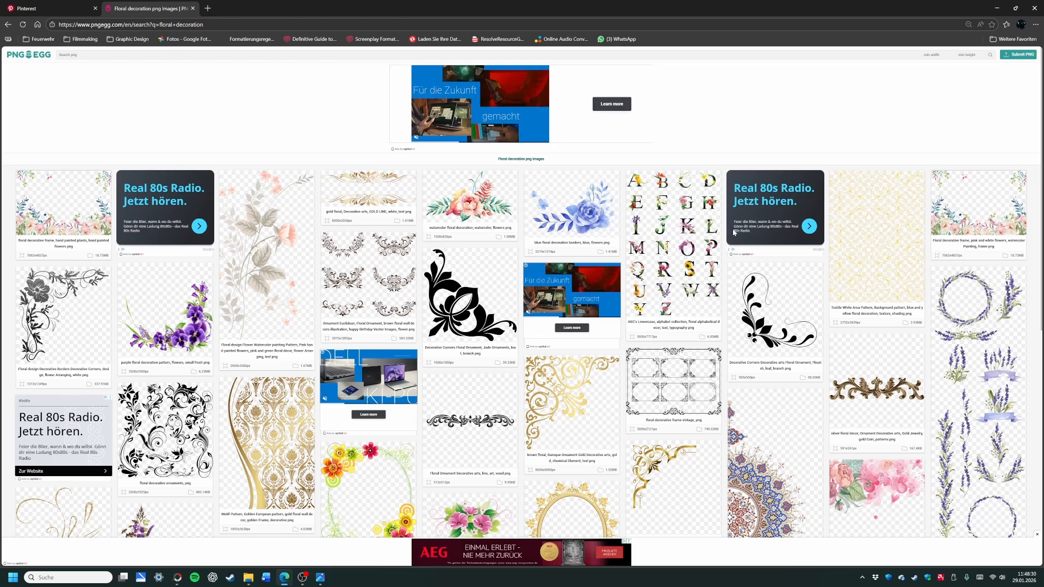
{"action": "scroll", "coordinate": [420, 237], "scroll_direction": "down", "scroll_amount": 1}
{"action": "scroll", "coordinate": [314, 233], "scroll_direction": "down", "scroll_amount": 5}
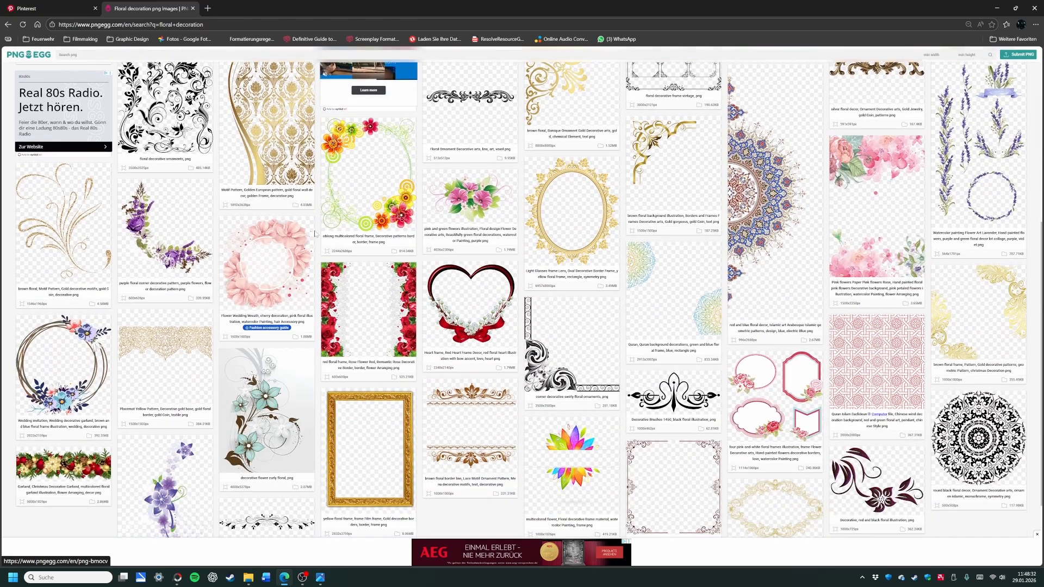
{"action": "scroll", "coordinate": [314, 232], "scroll_direction": "down", "scroll_amount": 1}
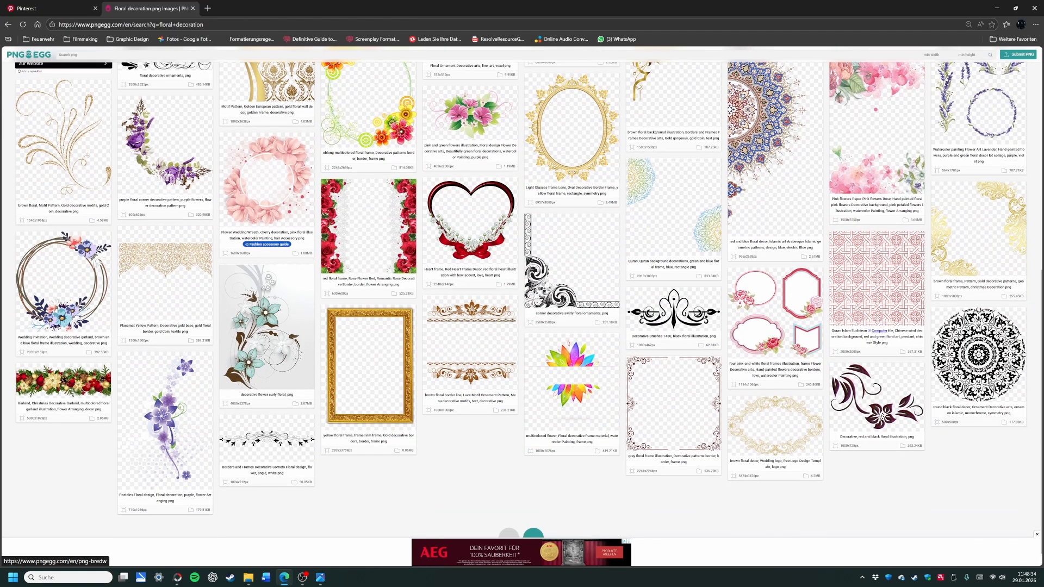
{"action": "scroll", "coordinate": [310, 240], "scroll_direction": "down", "scroll_amount": 1}
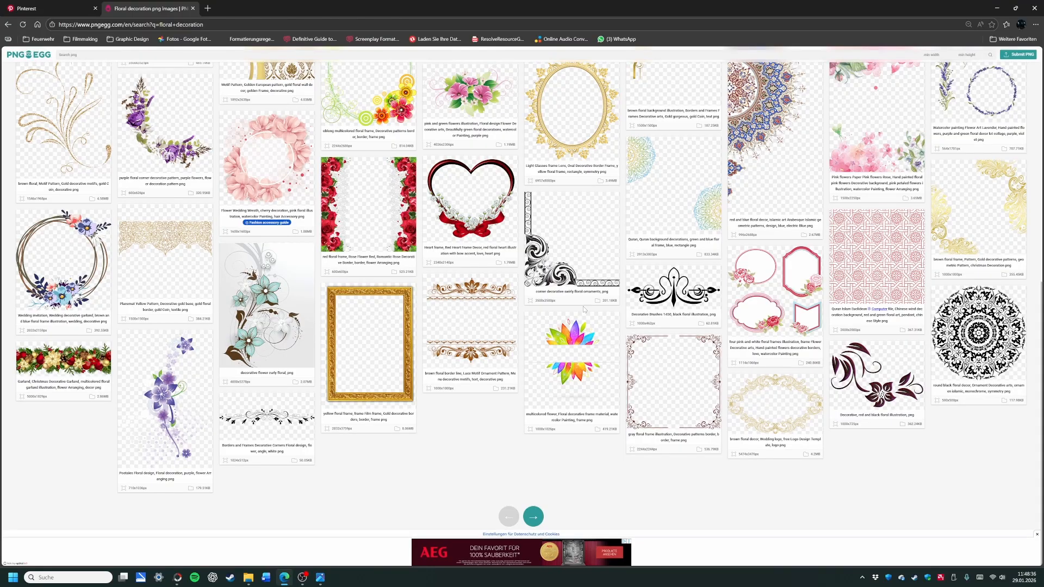
{"action": "left_click", "coordinate": [534, 518]}
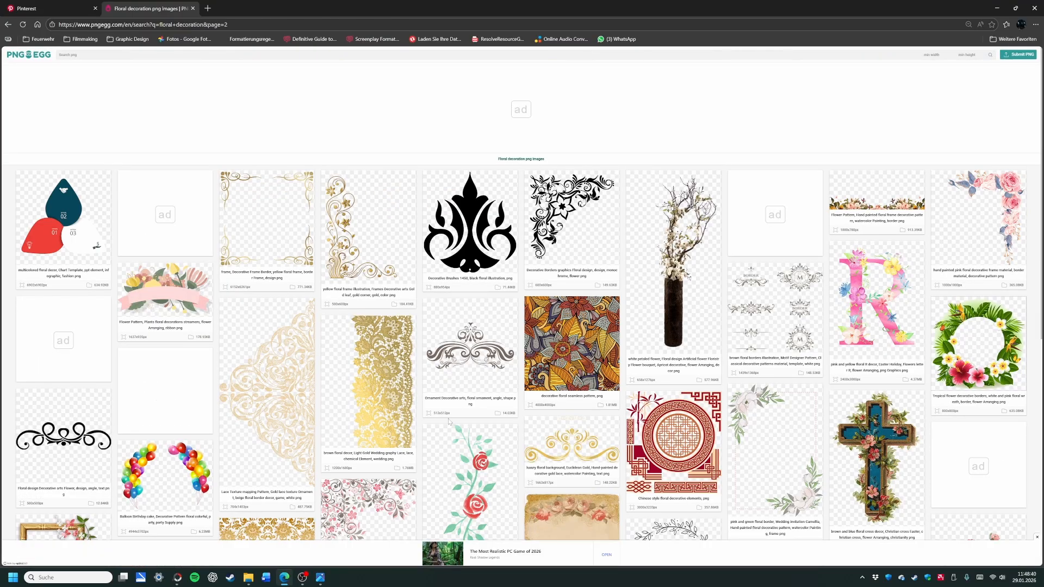
{"action": "scroll", "coordinate": [359, 243], "scroll_direction": "down", "scroll_amount": 4}
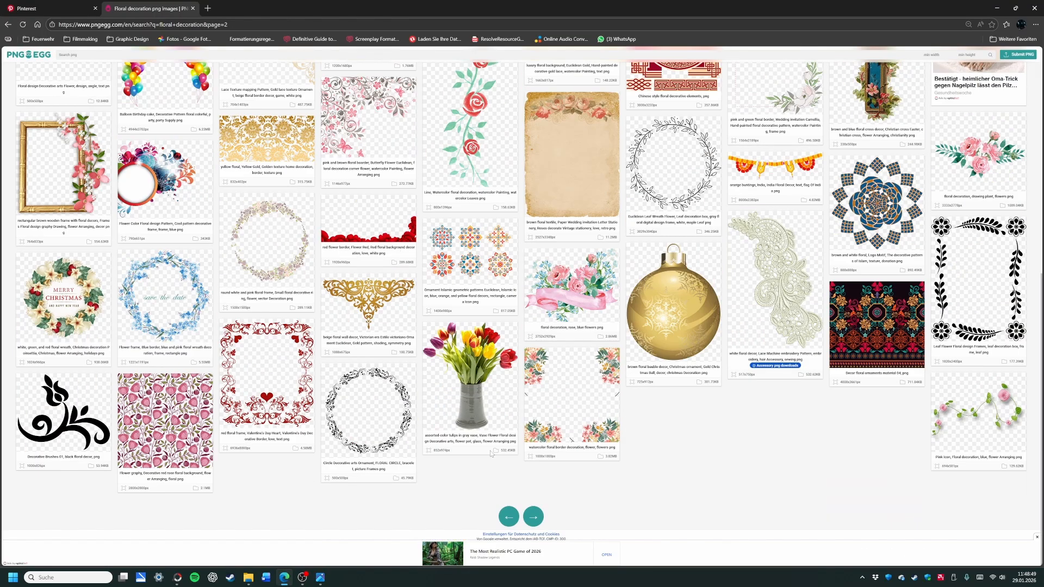
{"action": "left_click", "coordinate": [534, 516]}
{"action": "scroll", "coordinate": [439, 275], "scroll_direction": "down", "scroll_amount": 6}
{"action": "scroll", "coordinate": [438, 274], "scroll_direction": "down", "scroll_amount": 5}
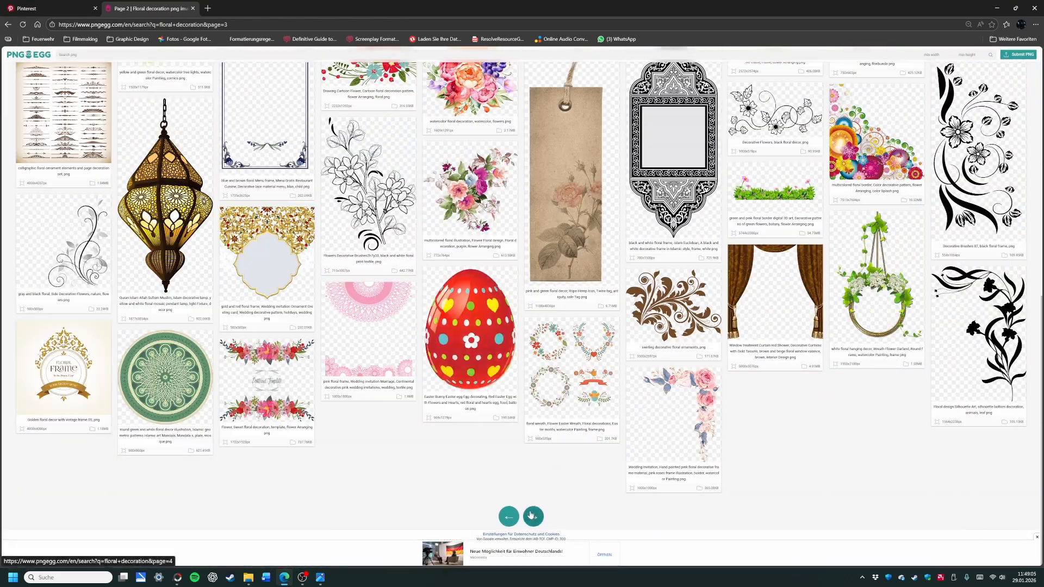
{"action": "left_click", "coordinate": [533, 515]}
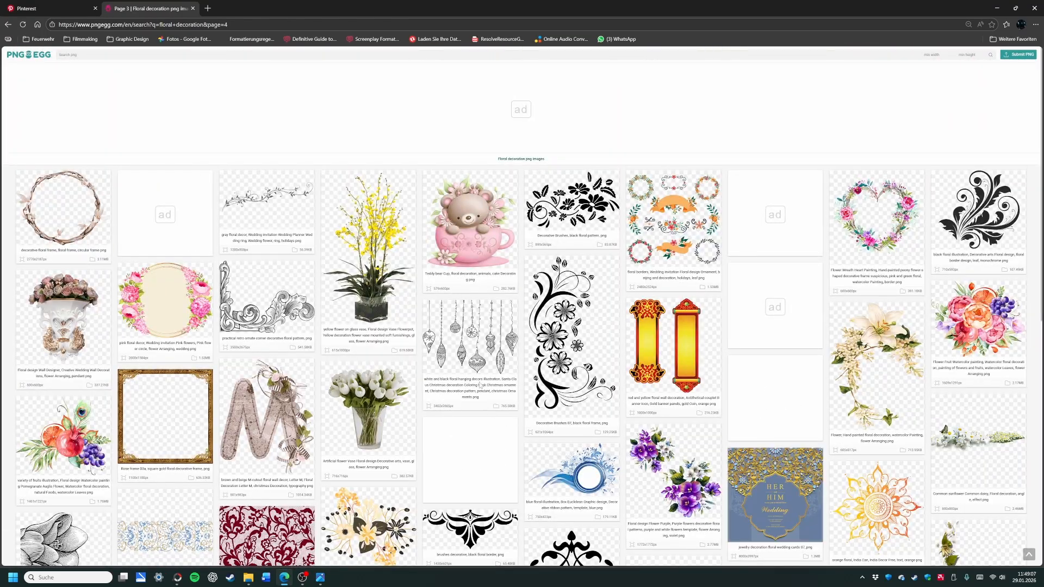
{"action": "scroll", "coordinate": [476, 376], "scroll_direction": "down", "scroll_amount": 10}
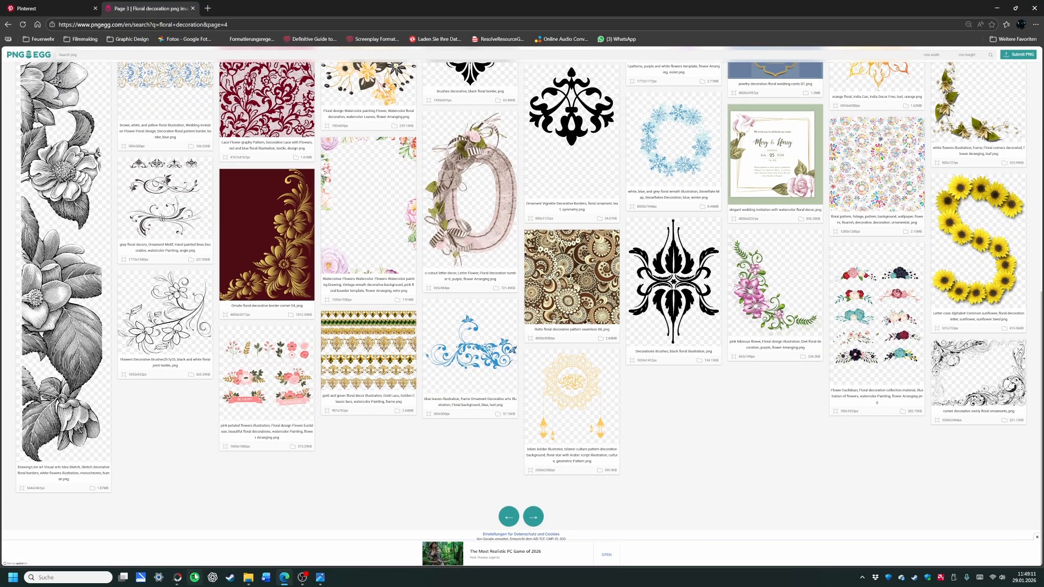
Step: Switch to PhotoScape X and insert the golden floral pattern image pngegggggrgfggffg.png into the beer label
{"action": "left_click", "coordinate": [179, 580]}
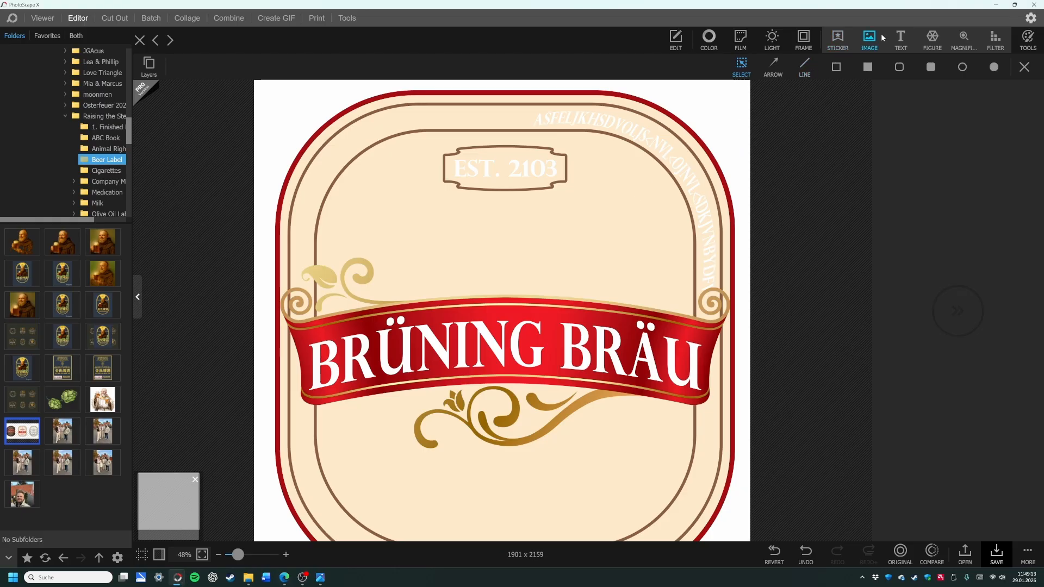
{"action": "left_click", "coordinate": [882, 38]}
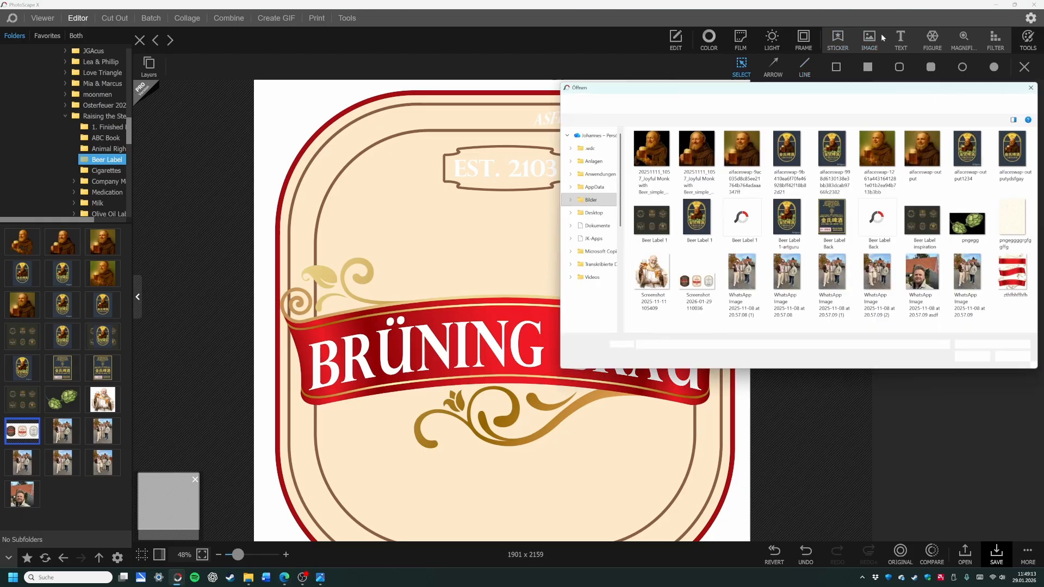
{"action": "double_click", "coordinate": [1027, 212]}
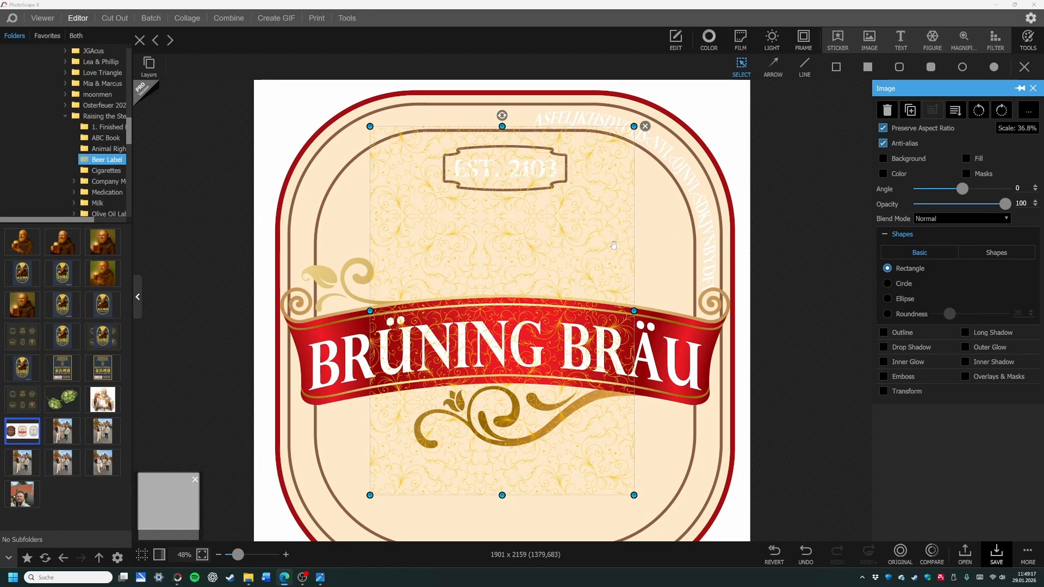
Step: Enlarge the floral pattern to a scale of 64% so it spans the full width of the label
{"action": "scroll", "coordinate": [602, 248], "scroll_direction": "down", "scroll_amount": 2}
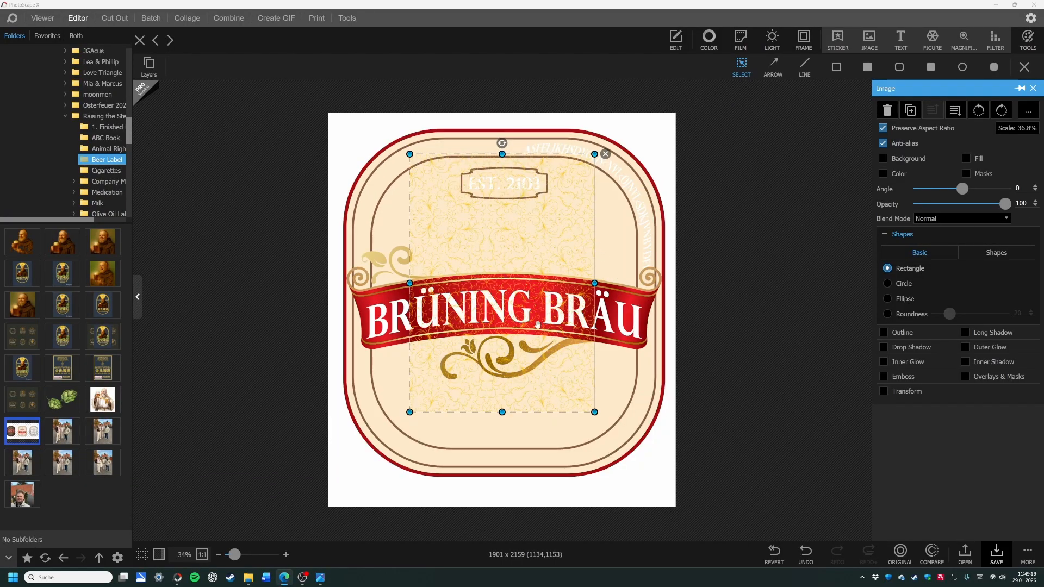
{"action": "left_click_drag", "start_coordinate": [595, 412], "coordinate": [641, 439]}
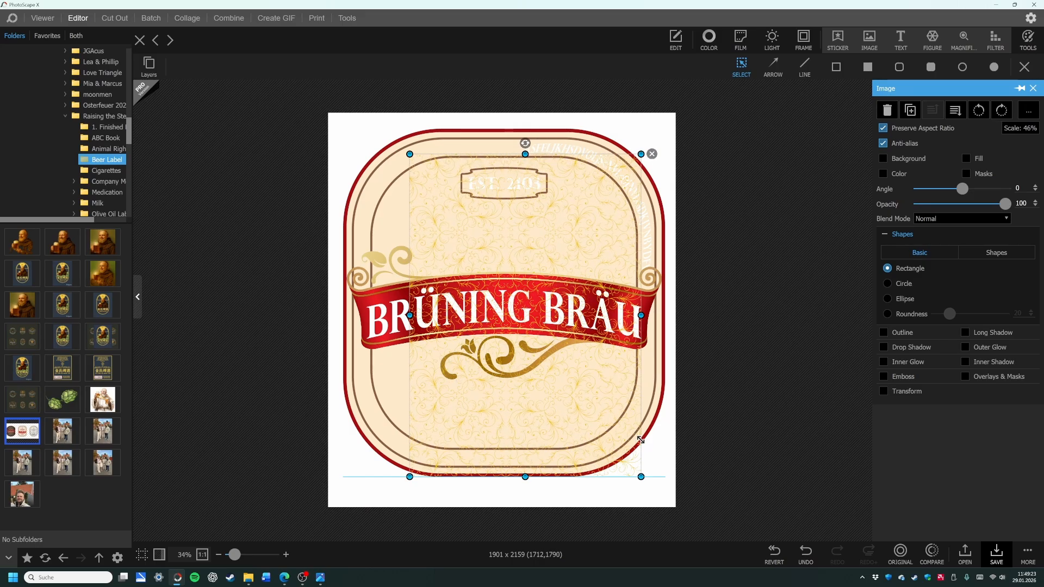
{"action": "left_click_drag", "start_coordinate": [409, 154], "coordinate": [343, 128]}
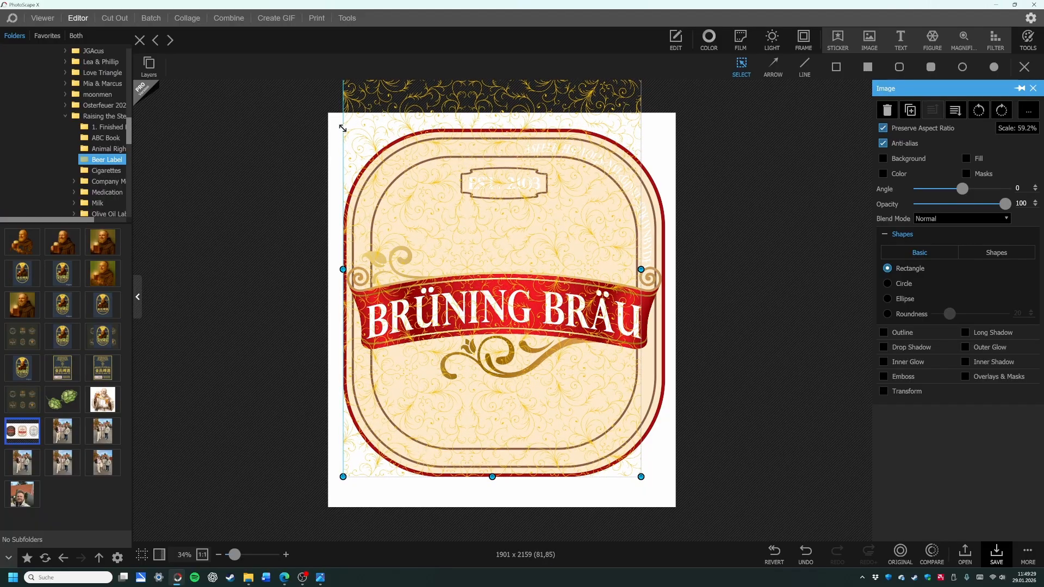
{"action": "left_click_drag", "start_coordinate": [641, 477], "coordinate": [666, 493]}
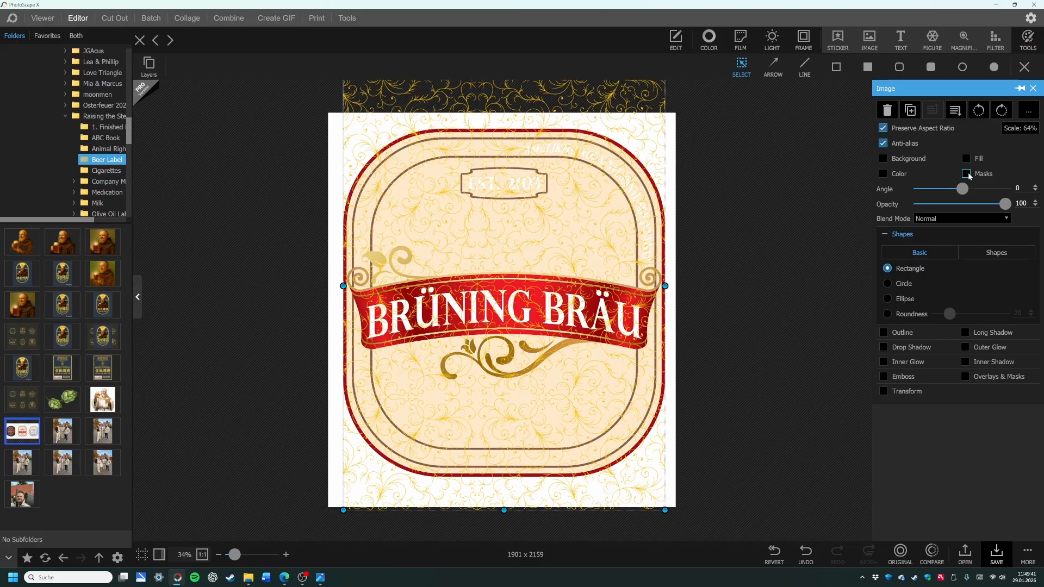
Step: Mask out the floral pattern's outer edges and centre, and resize it freely to fit within the label's inner brown border
{"action": "left_click", "coordinate": [967, 174]}
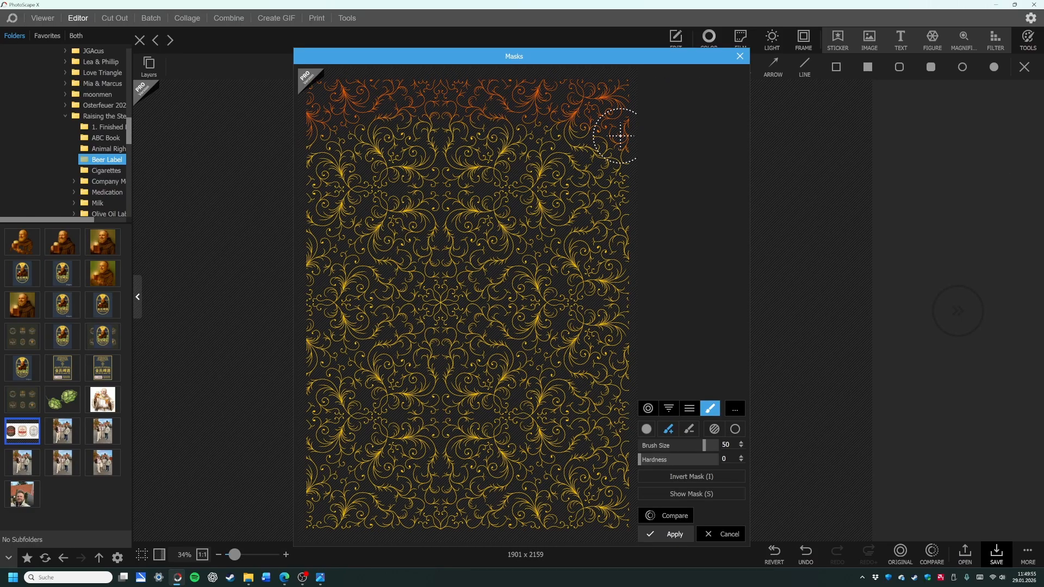
{"action": "mouse_move", "coordinate": [600, 540]}
{"action": "left_mouse_down"}
{"action": "mouse_move", "coordinate": [640, 486]}
{"action": "mouse_move", "coordinate": [482, 532]}
{"action": "mouse_move", "coordinate": [357, 529]}
{"action": "mouse_move", "coordinate": [298, 483]}
{"action": "mouse_move", "coordinate": [498, 512]}
{"action": "mouse_move", "coordinate": [614, 470]}
{"action": "mouse_move", "coordinate": [644, 441]}
{"action": "mouse_move", "coordinate": [479, 500]}
{"action": "mouse_move", "coordinate": [370, 491]}
{"action": "mouse_move", "coordinate": [293, 437]}
{"action": "mouse_move", "coordinate": [467, 506]}
{"action": "mouse_move", "coordinate": [591, 489]}
{"action": "mouse_move", "coordinate": [655, 435]}
{"action": "left_mouse_up"}
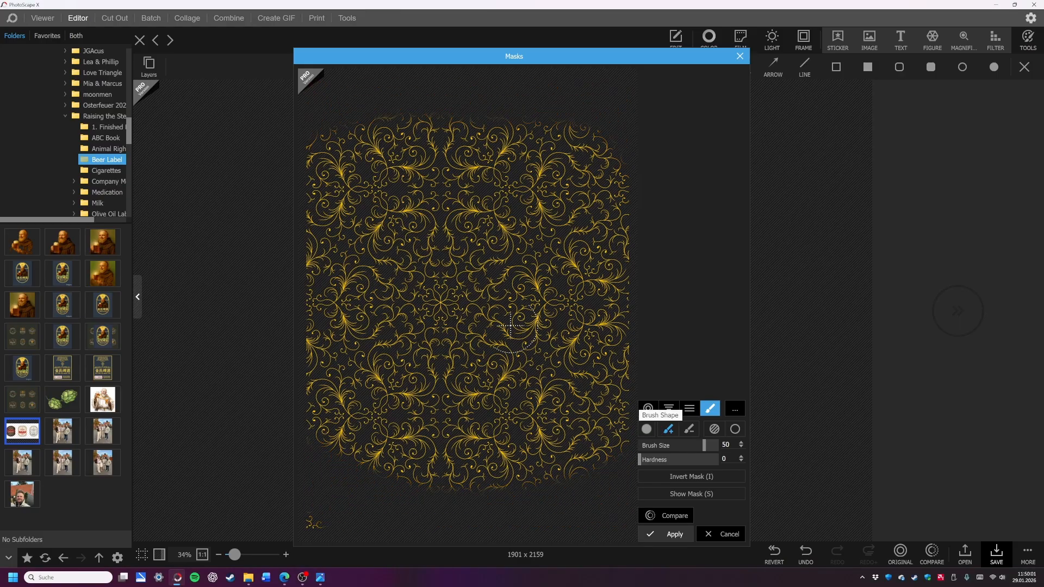
{"action": "mouse_move", "coordinate": [468, 302]}
{"action": "left_mouse_down"}
{"action": "mouse_move", "coordinate": [507, 294]}
{"action": "mouse_move", "coordinate": [502, 300]}
{"action": "mouse_move", "coordinate": [504, 287]}
{"action": "mouse_move", "coordinate": [504, 313]}
{"action": "mouse_move", "coordinate": [483, 322]}
{"action": "mouse_move", "coordinate": [411, 315]}
{"action": "mouse_move", "coordinate": [513, 258]}
{"action": "mouse_move", "coordinate": [414, 226]}
{"action": "mouse_move", "coordinate": [401, 328]}
{"action": "mouse_move", "coordinate": [480, 255]}
{"action": "left_mouse_up"}
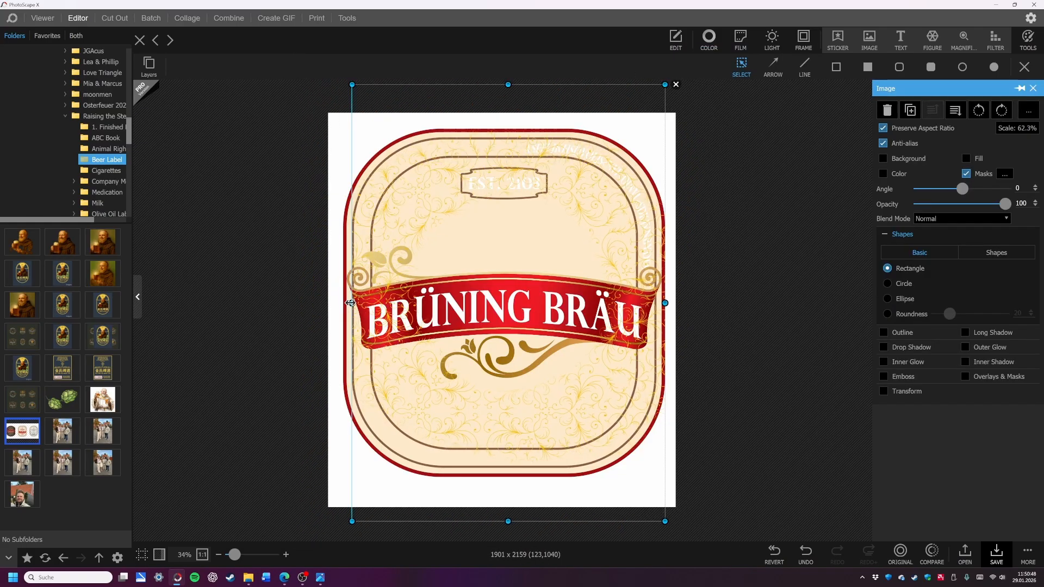
{"action": "left_click_drag", "start_coordinate": [504, 516], "coordinate": [506, 522]}
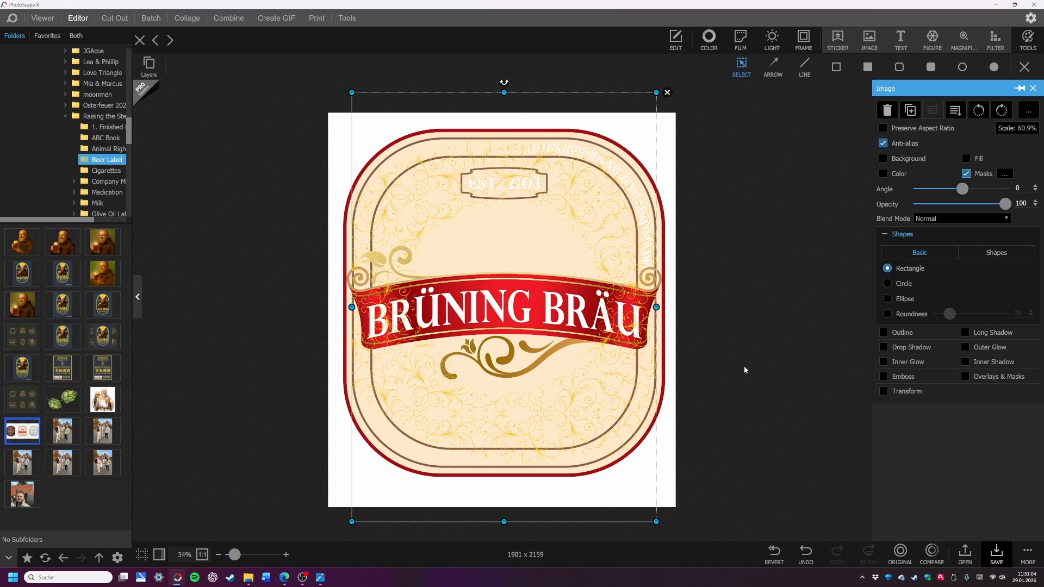
Step: Rework the floral pattern's mask by restoring its four outer corners, and apply it
{"action": "left_click", "coordinate": [1006, 174]}
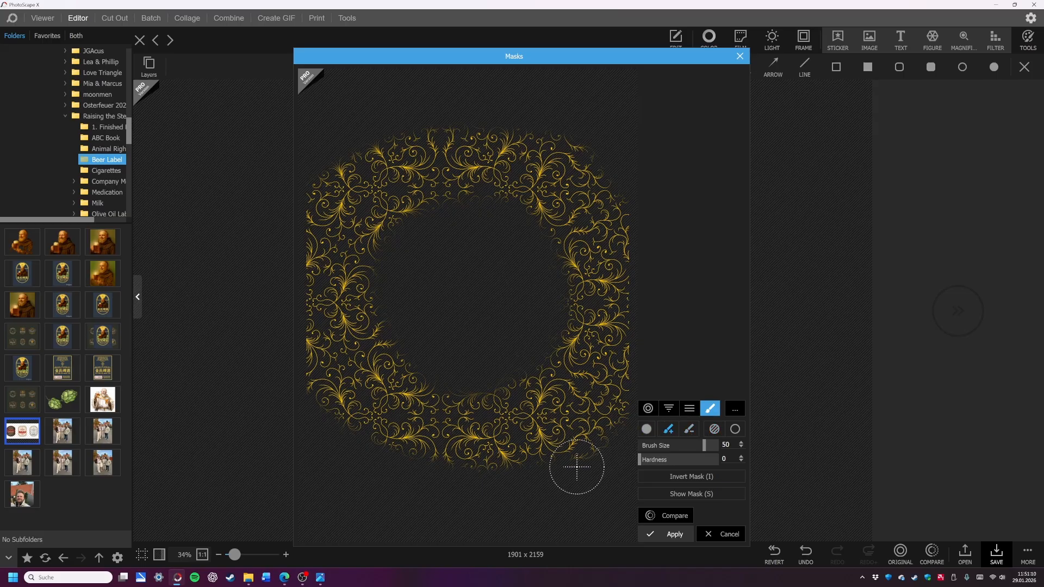
{"action": "left_click", "coordinate": [691, 494]}
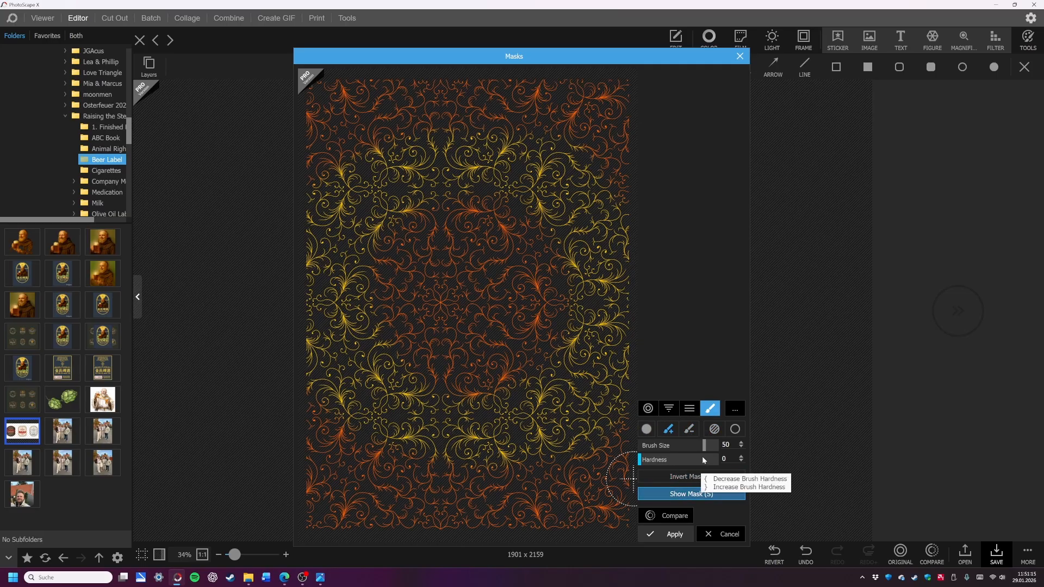
{"action": "left_click", "coordinate": [689, 429]}
{"action": "left_click_drag", "start_coordinate": [359, 417], "coordinate": [298, 442]}
{"action": "left_click_drag", "start_coordinate": [555, 451], "coordinate": [609, 432]}
{"action": "left_click", "coordinate": [691, 494]}
{"action": "left_click_drag", "start_coordinate": [348, 144], "coordinate": [332, 151]}
{"action": "left_click_drag", "start_coordinate": [576, 158], "coordinate": [598, 180]}
{"action": "left_click", "coordinate": [691, 494]}
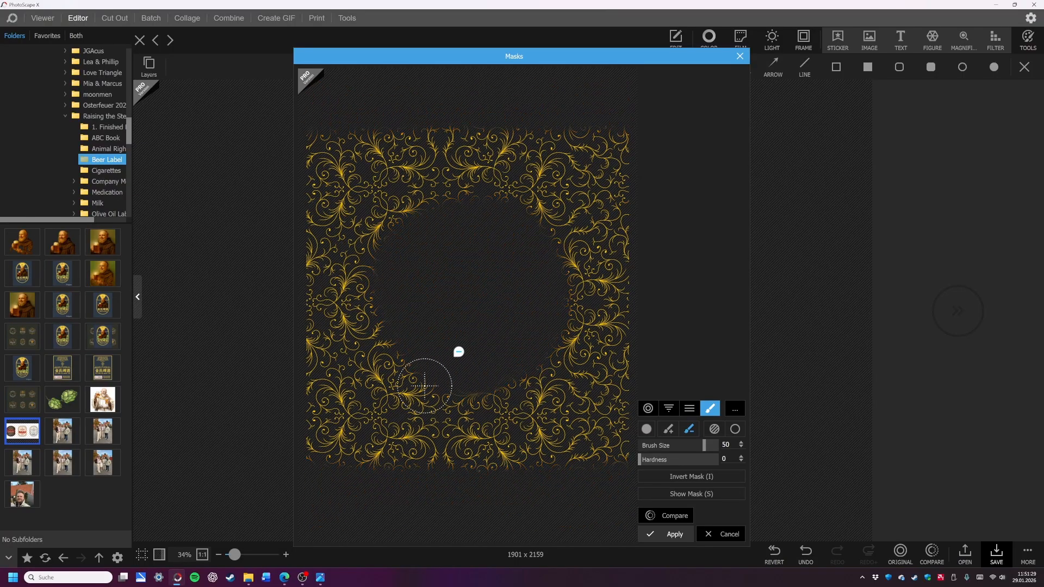
{"action": "left_click_drag", "start_coordinate": [425, 385], "coordinate": [443, 319]}
{"action": "left_click", "coordinate": [691, 494]}
{"action": "left_click", "coordinate": [674, 535]}
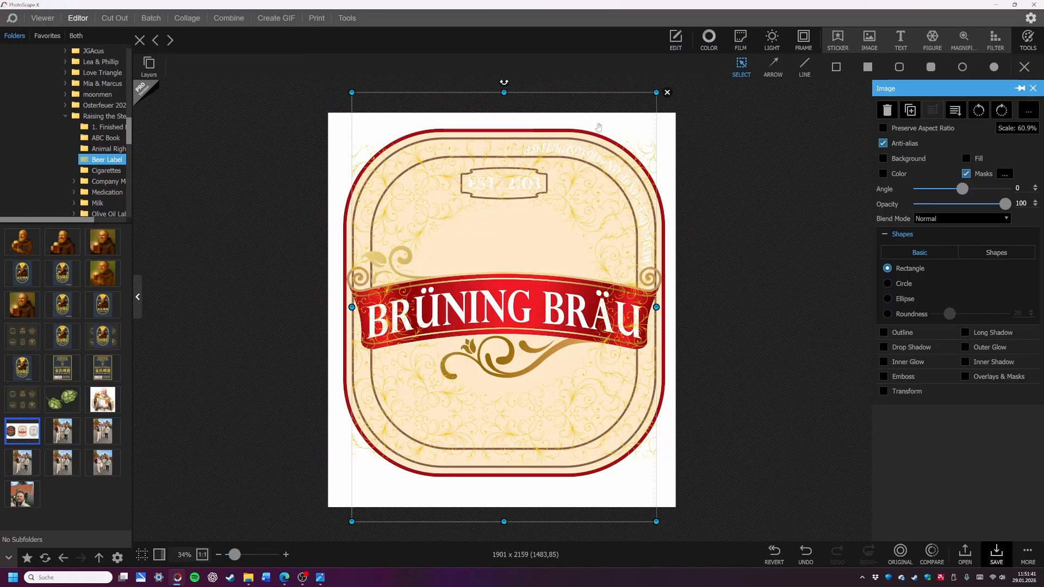
Step: Mask out the parts of the floral pattern that overhang the label's rounded corners, and apply the mask
{"action": "left_click", "coordinate": [1004, 174]}
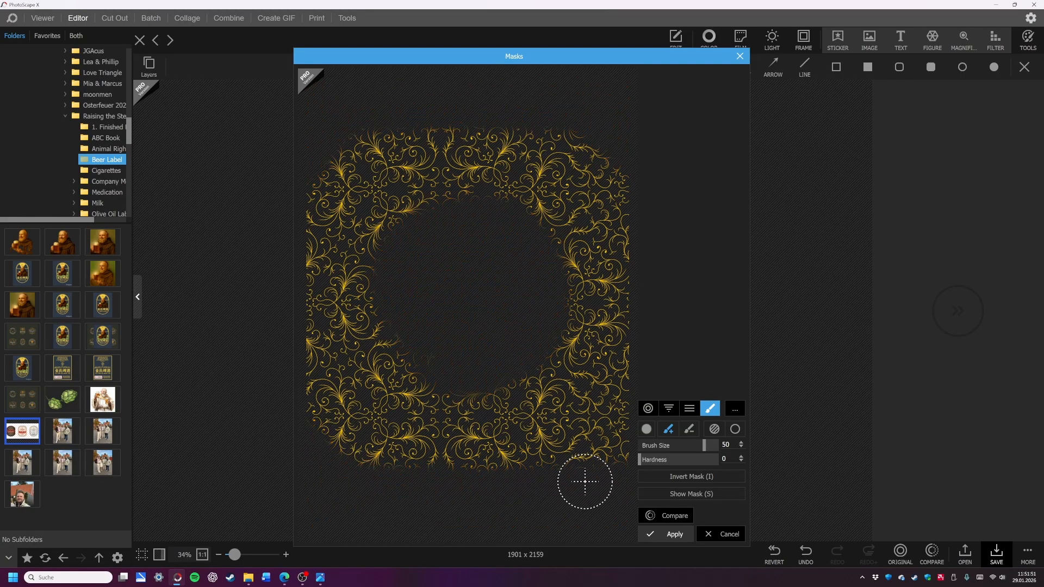
{"action": "left_click", "coordinate": [673, 534]}
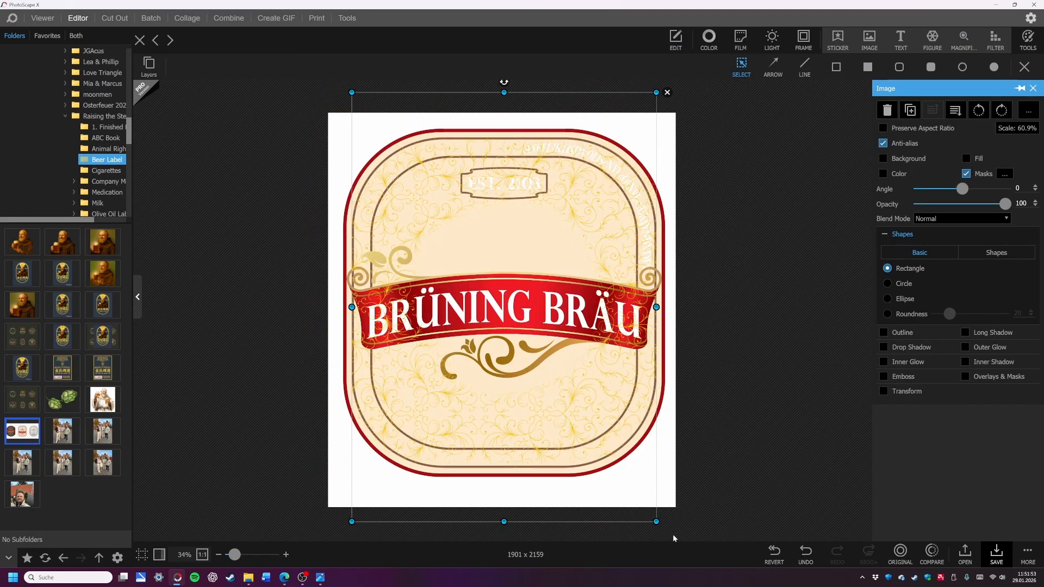
Step: Send the floral pattern backward, and bring the red ribbon and its Brüning Bräu text to the front
{"action": "left_click", "coordinate": [955, 110]}
{"action": "left_click", "coordinate": [679, 262]}
{"action": "left_click", "coordinate": [553, 281]}
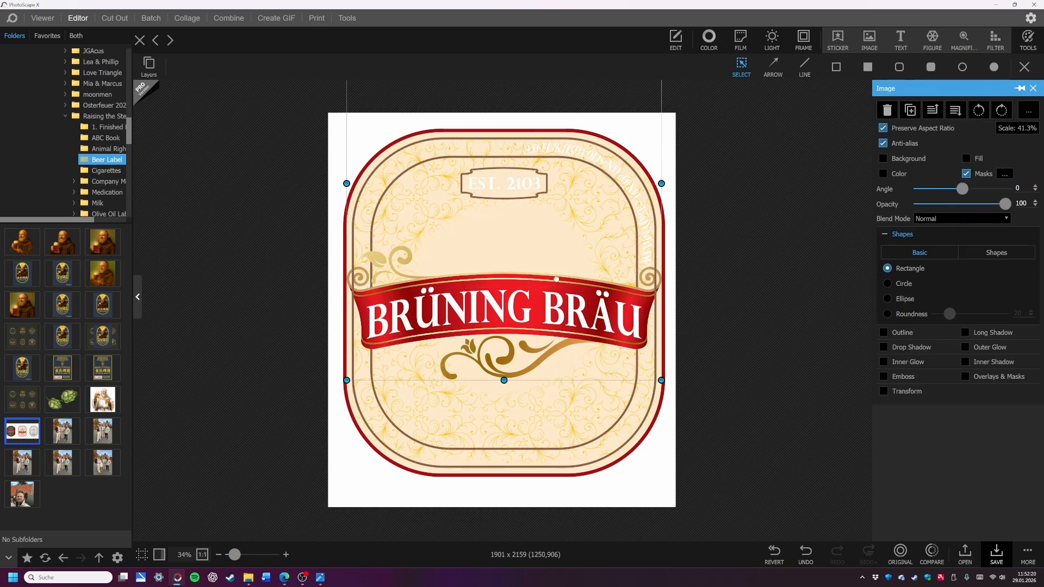
{"action": "left_click", "coordinate": [933, 111]}
{"action": "left_click", "coordinate": [531, 310]}
{"action": "left_click", "coordinate": [933, 110]}
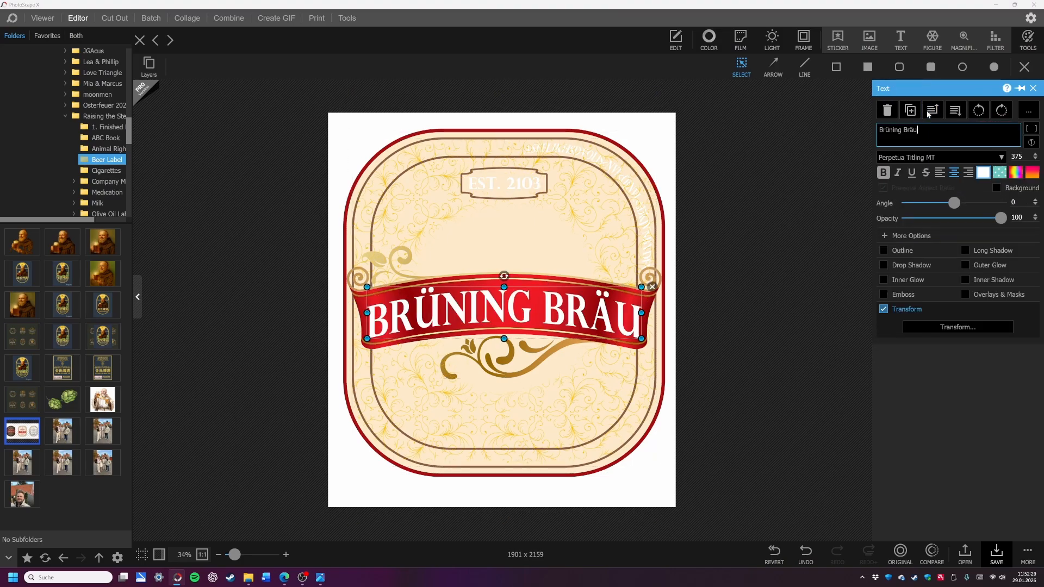
{"action": "left_click", "coordinate": [724, 213]}
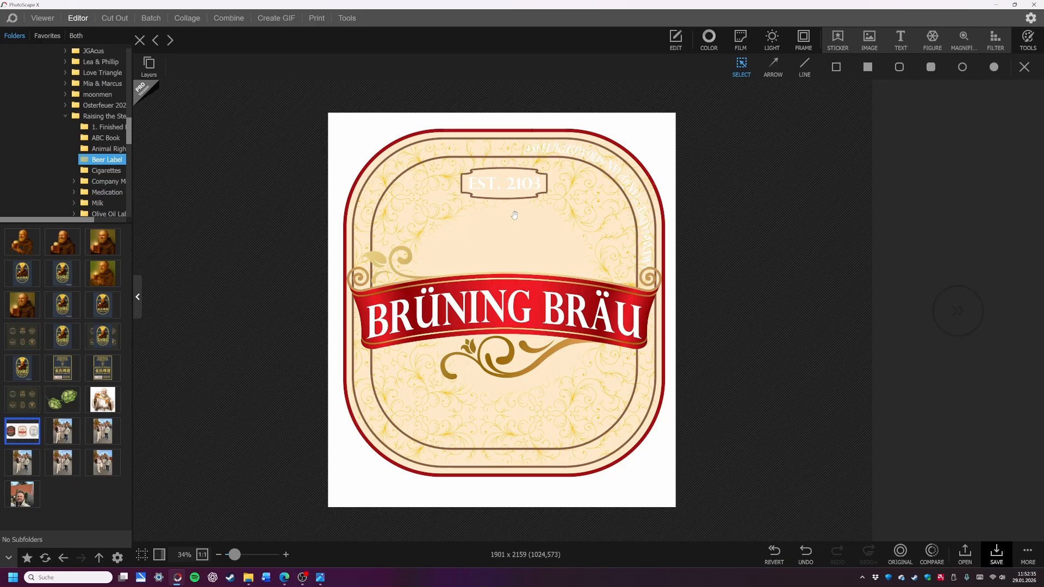
Step: Select the EST. 2103 text together with its frame and move both down to just above the red ribbon
{"action": "left_click", "coordinate": [504, 184]}
{"action": "left_click", "coordinate": [515, 173]}
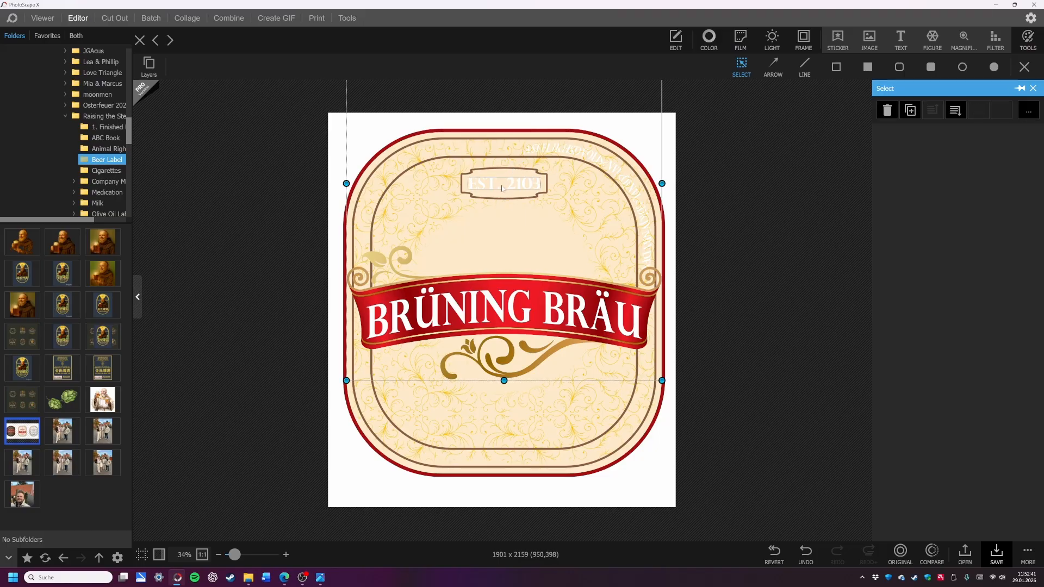
{"action": "left_click", "coordinate": [435, 197]}
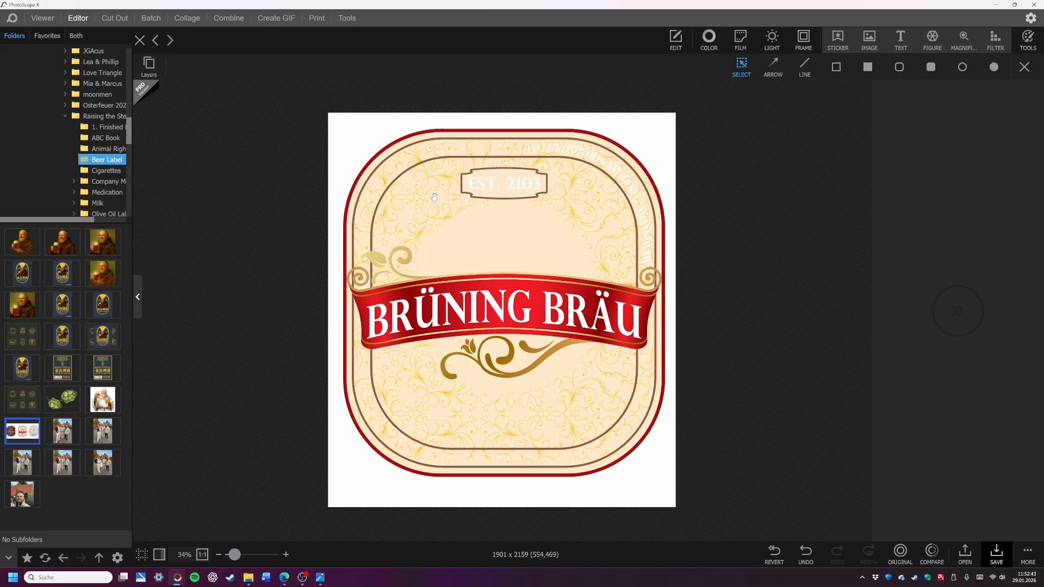
{"action": "left_click", "coordinate": [484, 186]}
{"action": "left_click", "coordinate": [490, 199]}
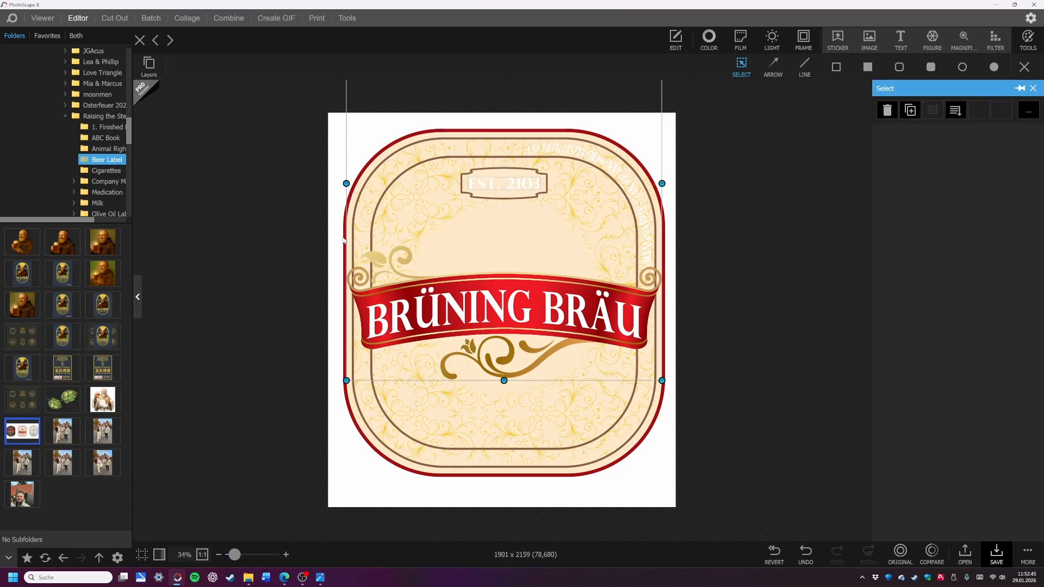
{"action": "left_click", "coordinate": [470, 193]}
{"action": "left_click", "coordinate": [479, 198]}
{"action": "left_click", "coordinate": [480, 199]}
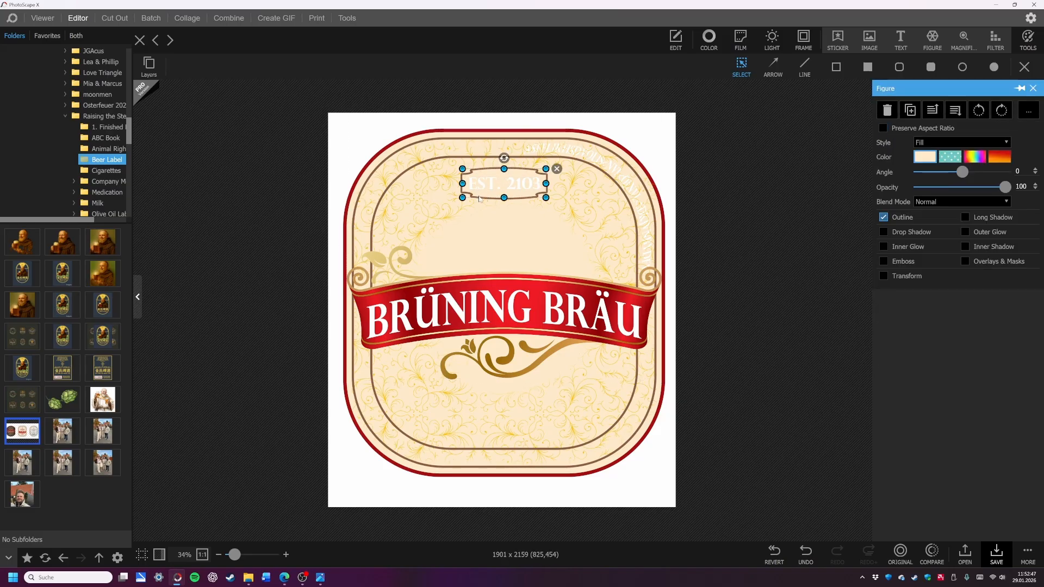
{"action": "left_click", "coordinate": [486, 184]}
{"action": "left_click_drag", "start_coordinate": [490, 189], "coordinate": [484, 249]}
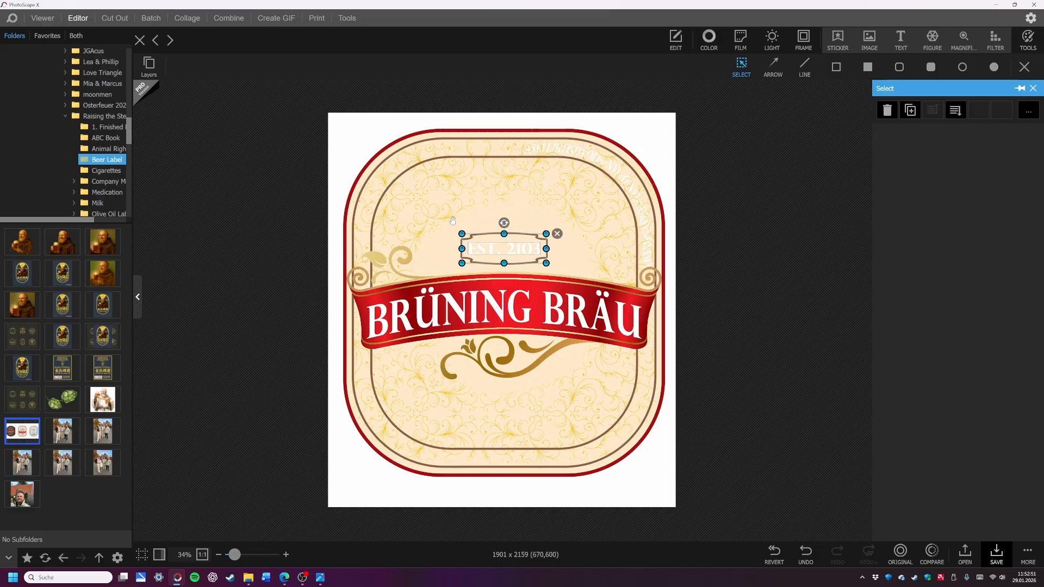
Step: Switch to the image viewer to examine the reference screenshot of three vintage beer labels
{"action": "left_click", "coordinate": [321, 575]}
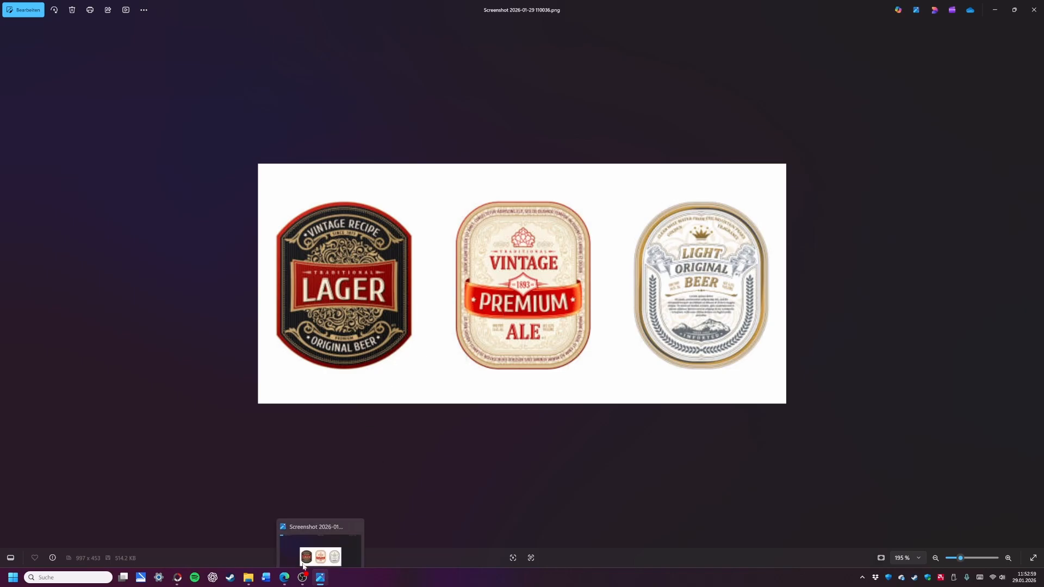
Step: Switch back to PhotoScape X, delete the EST. 2103 text together with its frame, and add a new text object
{"action": "left_click", "coordinate": [177, 576]}
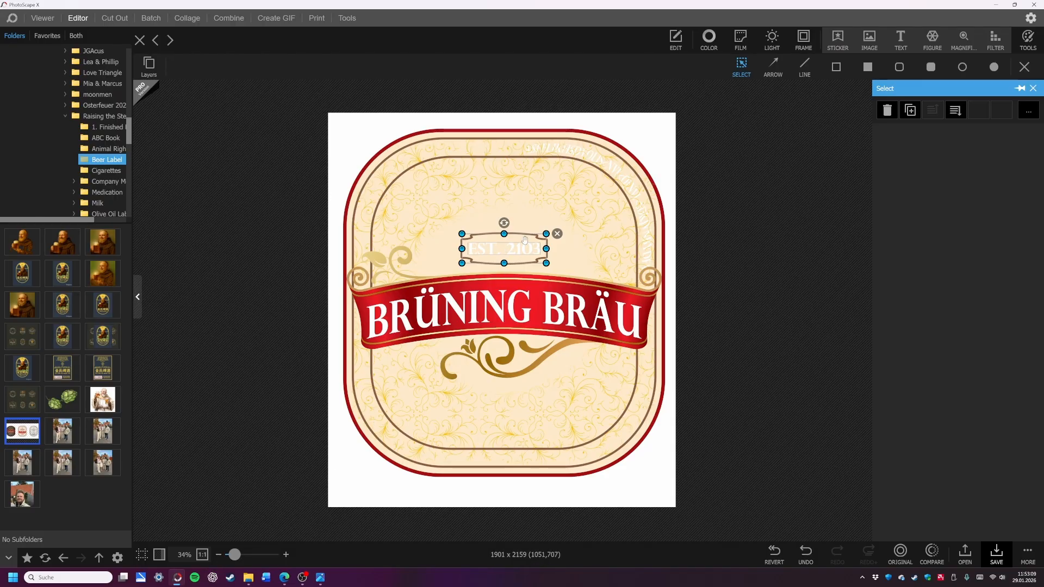
{"action": "left_click", "coordinate": [557, 235]}
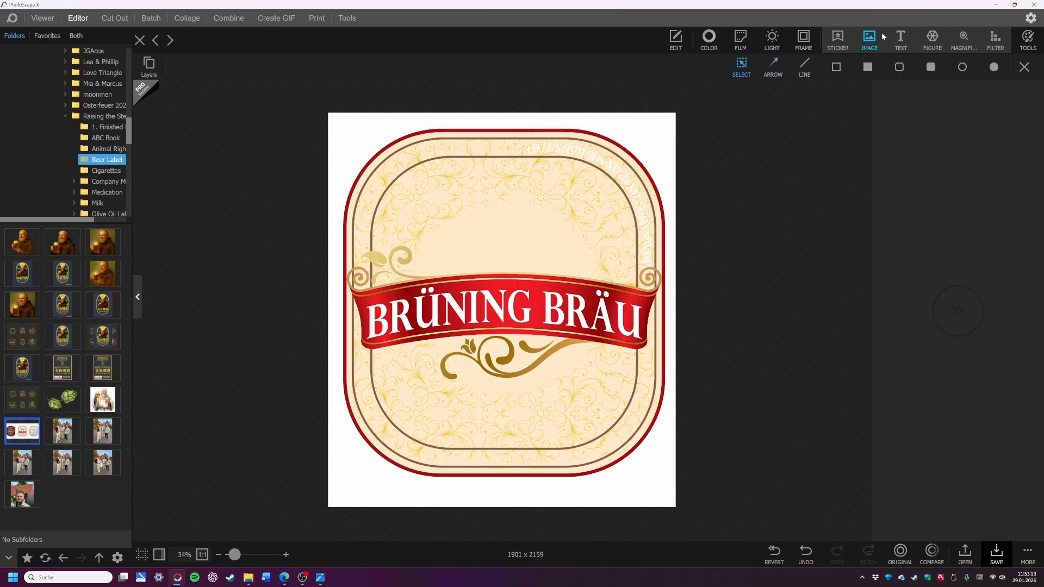
{"action": "left_click", "coordinate": [900, 39]}
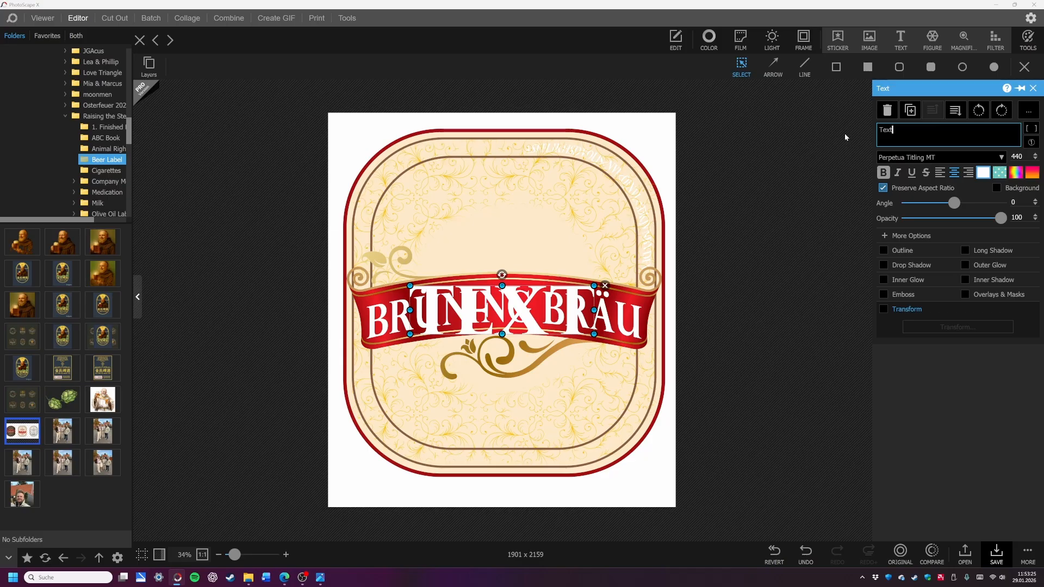
{"action": "type", "text": "Bee"}
{"action": "key", "text": "BackSpace"}
{"action": "key", "text": "BackSpace"}
{"action": "key", "text": "BackSpace"}
{"action": "key", "text": "BackSpace"}
{"action": "key", "text": "BackSpace"}
{"action": "key", "text": "BackSpace"}
{"action": "key", "text": "BackSpace"}
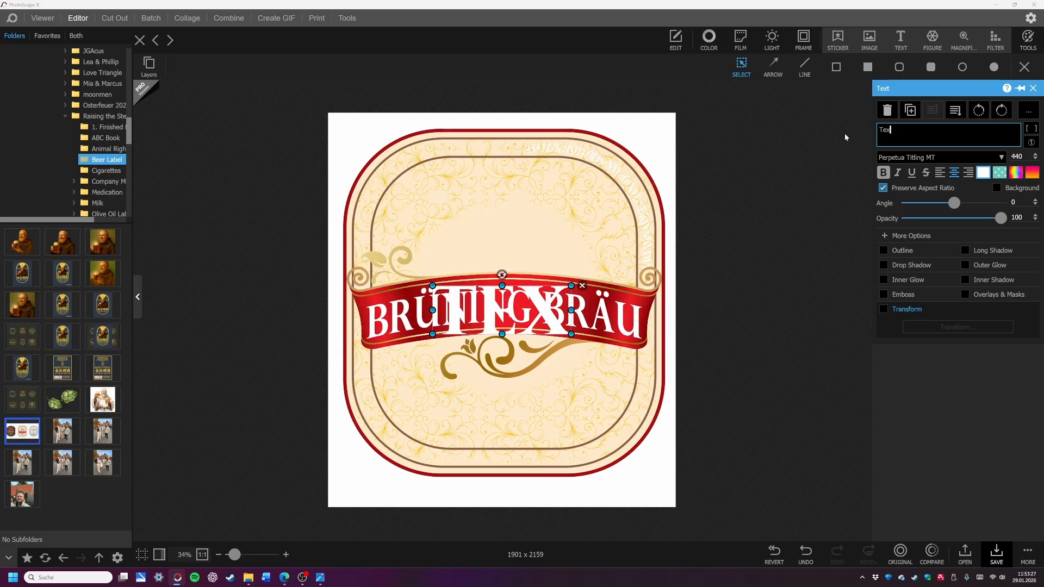
{"action": "type", "text": "Beer"}
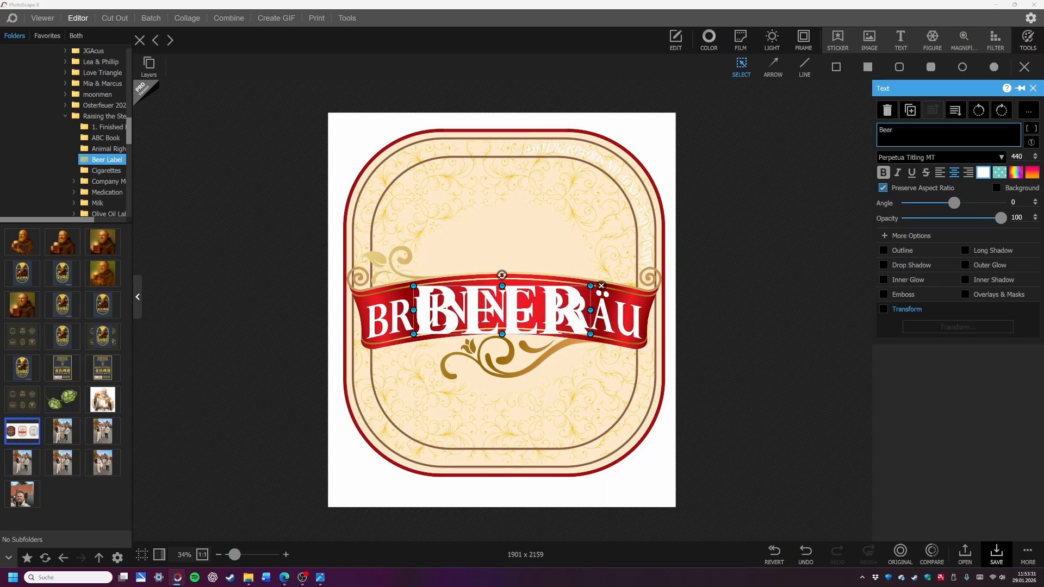
{"action": "type", "text": "Premiu"}
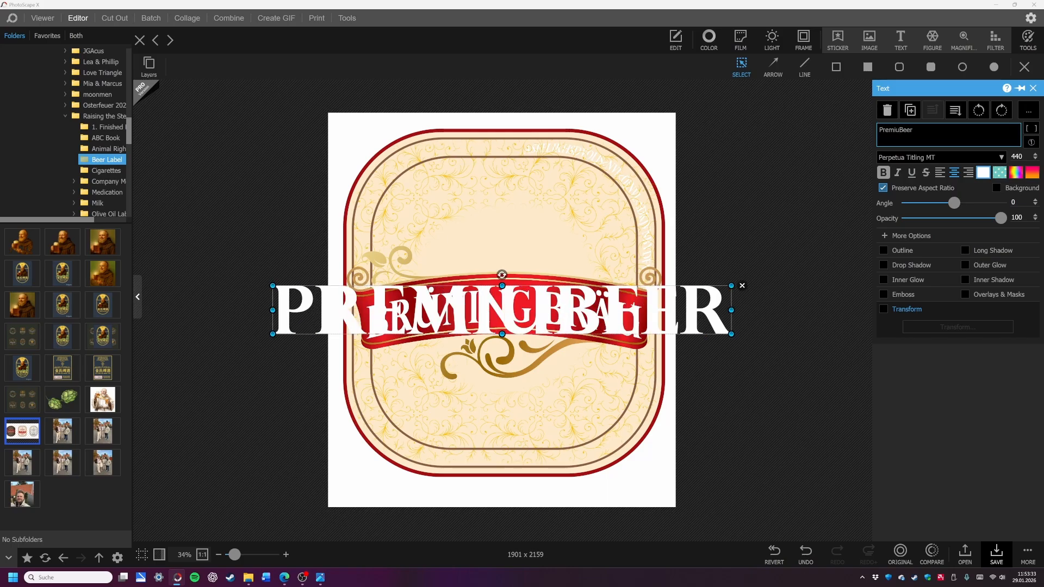
{"action": "key", "text": "BackSpace"}
{"action": "key", "text": "BackSpace"}
{"action": "key", "text": "BackSpace"}
{"action": "key", "text": "BackSpace"}
{"action": "key", "text": "BackSpace"}
{"action": "key", "text": "BackSpace"}
{"action": "key", "text": "Delete"}
{"action": "key", "text": "Delete"}
{"action": "key", "text": "Delete"}
{"action": "key", "text": "Delete"}
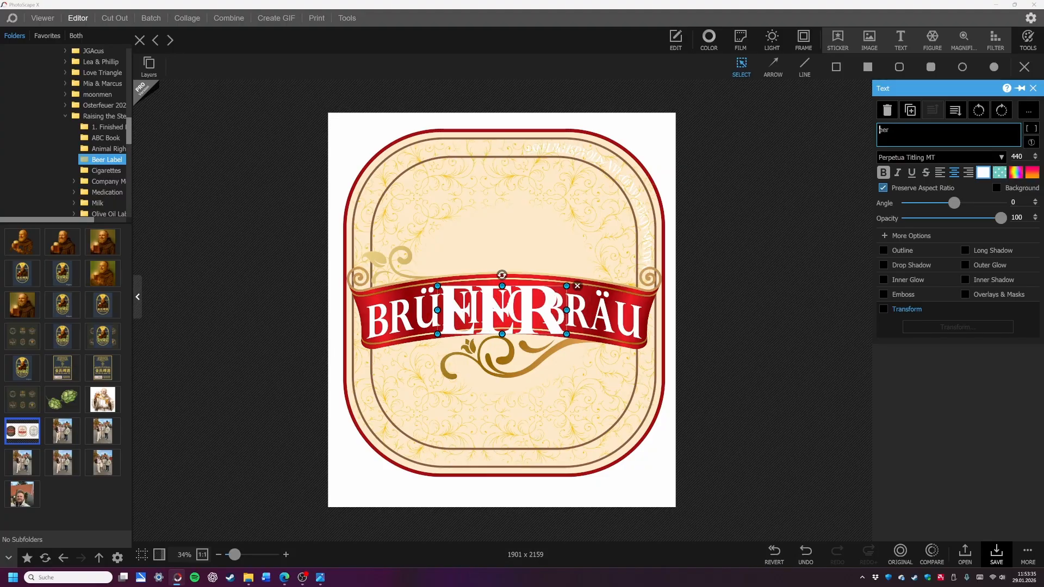
Step: Make the new text read Edel-Pils, reduce it to size 192, and place it near the label's lower edge
{"action": "type", "text": "Edel-Pils"}
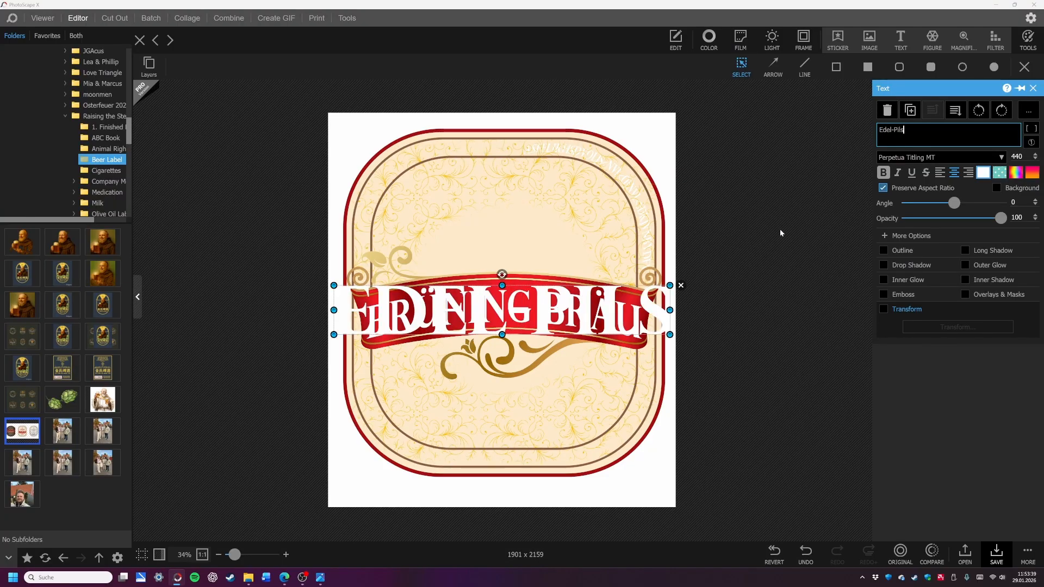
{"action": "left_click_drag", "start_coordinate": [670, 334], "coordinate": [541, 433]}
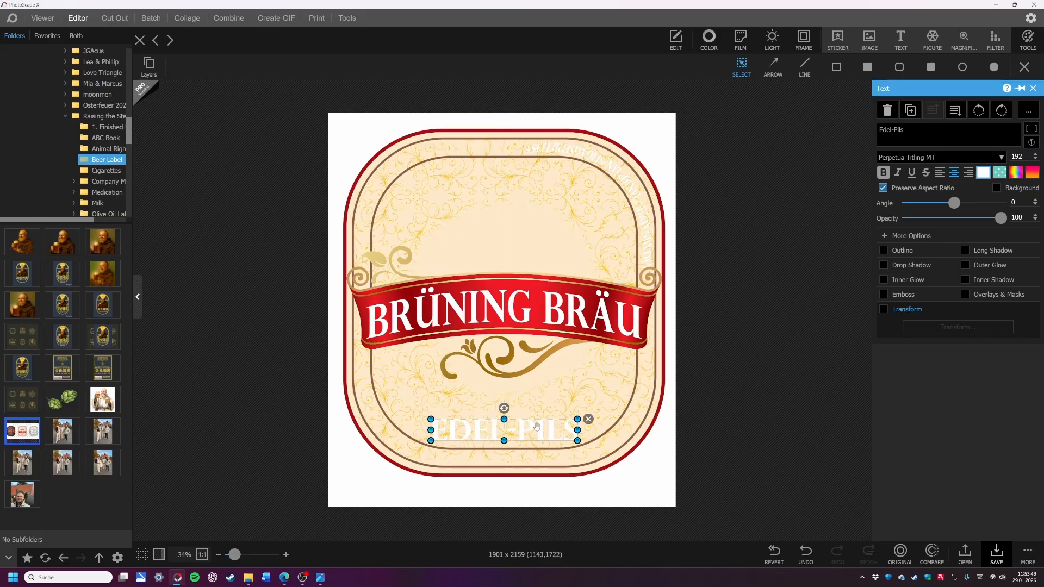
Step: After checking the reference labels, colour Edel-Pils with the label border's dark red and enlarge it to size 230 below the gold ornament
{"action": "left_click", "coordinate": [319, 578]}
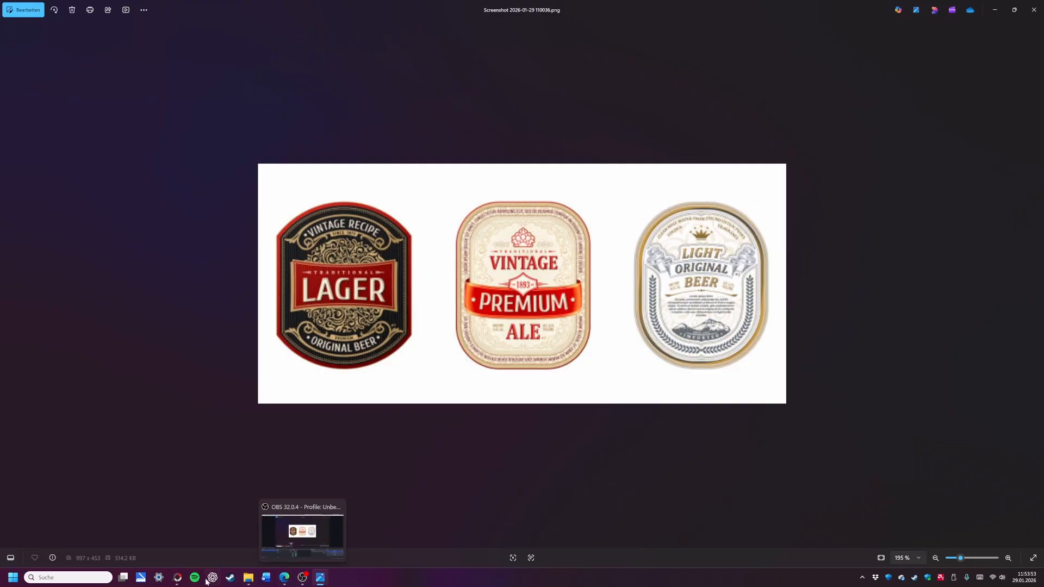
{"action": "left_click", "coordinate": [177, 578]}
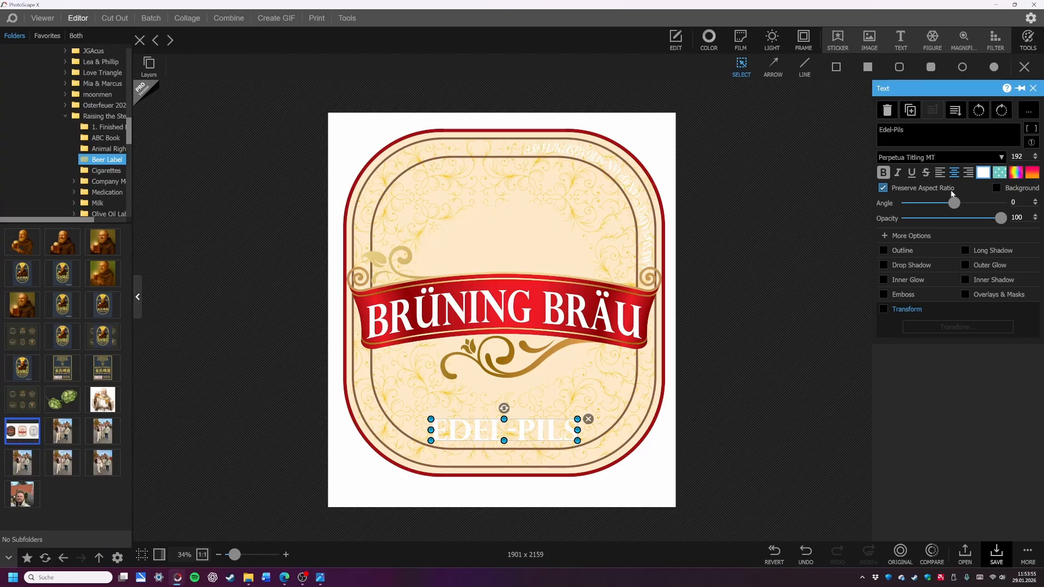
{"action": "left_click", "coordinate": [984, 173]}
{"action": "left_click", "coordinate": [847, 422]}
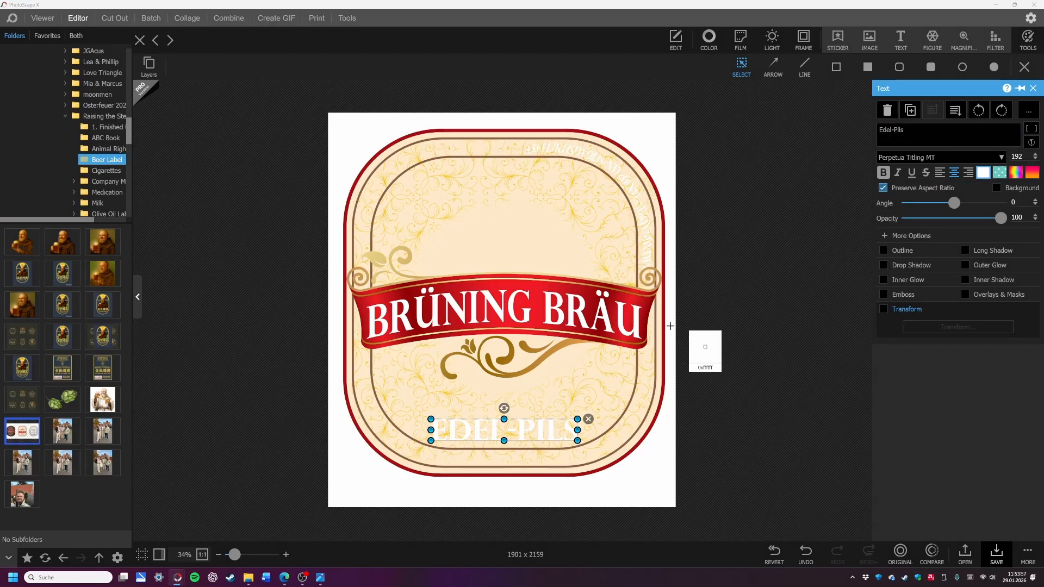
{"action": "left_click", "coordinate": [664, 320]}
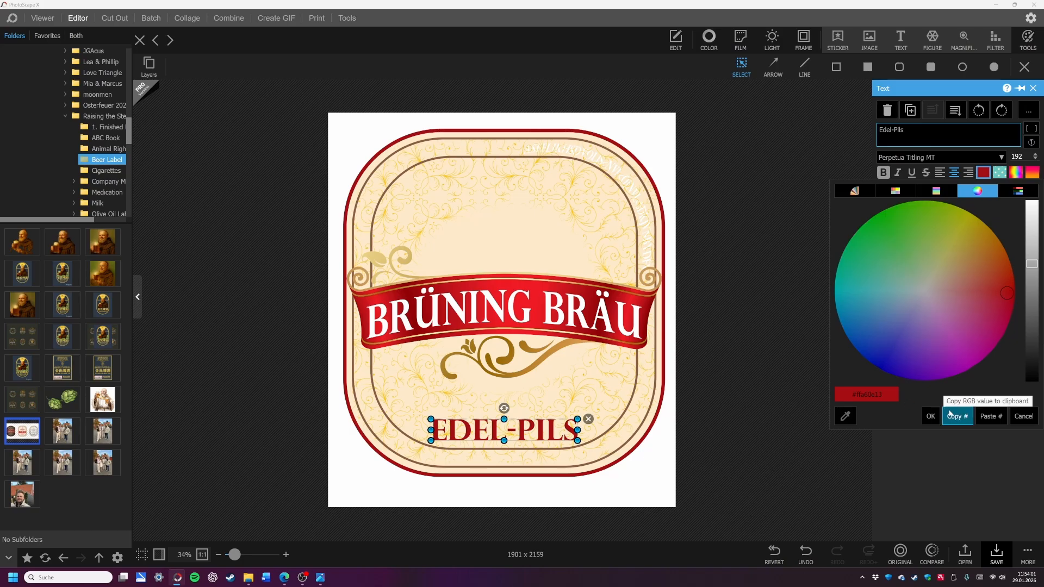
{"action": "left_click", "coordinate": [931, 417]}
{"action": "left_click_drag", "start_coordinate": [578, 419], "coordinate": [549, 398]}
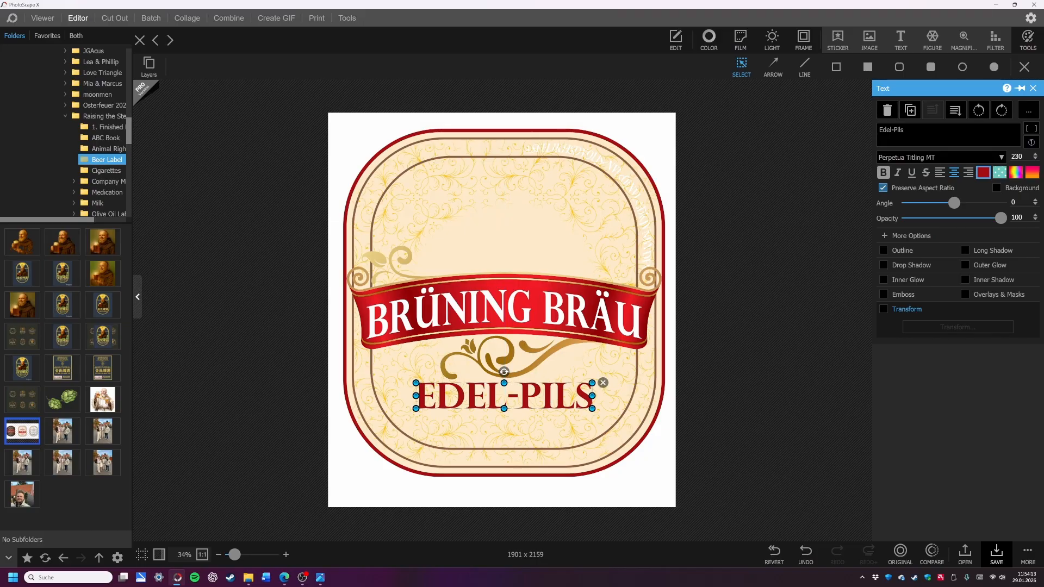
Step: Edit the floral pattern's mask to restore the pattern in the cleared area below the red ribbon, and apply it
{"action": "left_click", "coordinate": [594, 197]}
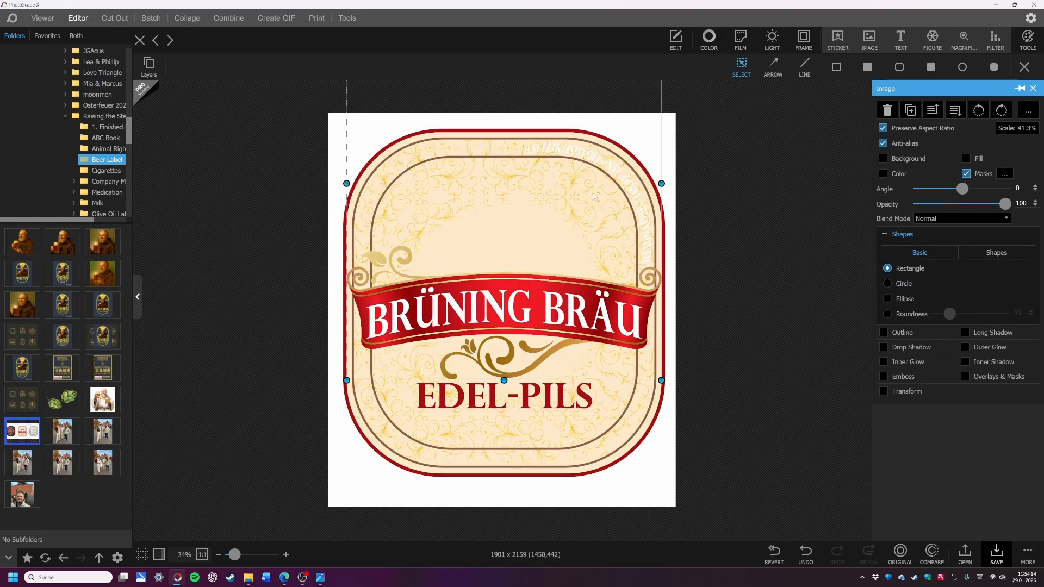
{"action": "left_click", "coordinate": [608, 224]}
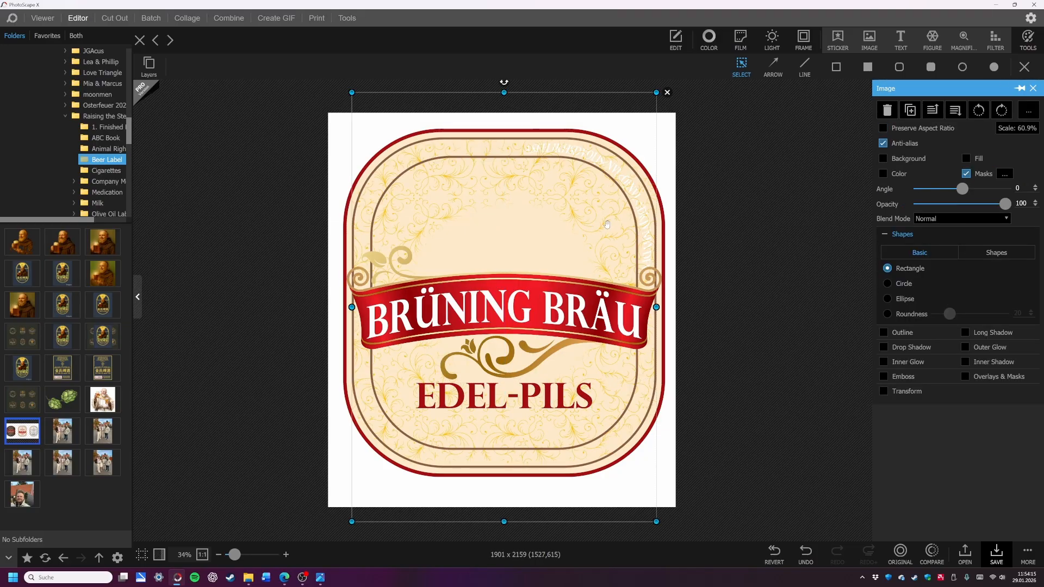
{"action": "left_click", "coordinate": [1003, 174]}
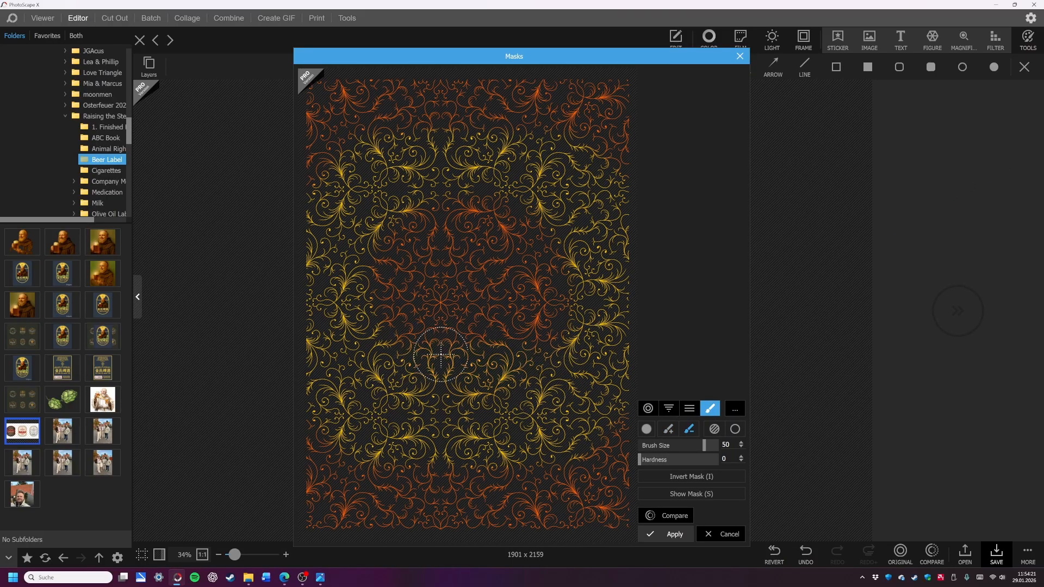
{"action": "mouse_move", "coordinate": [441, 354]}
{"action": "left_mouse_down"}
{"action": "mouse_move", "coordinate": [547, 344]}
{"action": "mouse_move", "coordinate": [386, 340]}
{"action": "mouse_move", "coordinate": [559, 337]}
{"action": "left_mouse_up"}
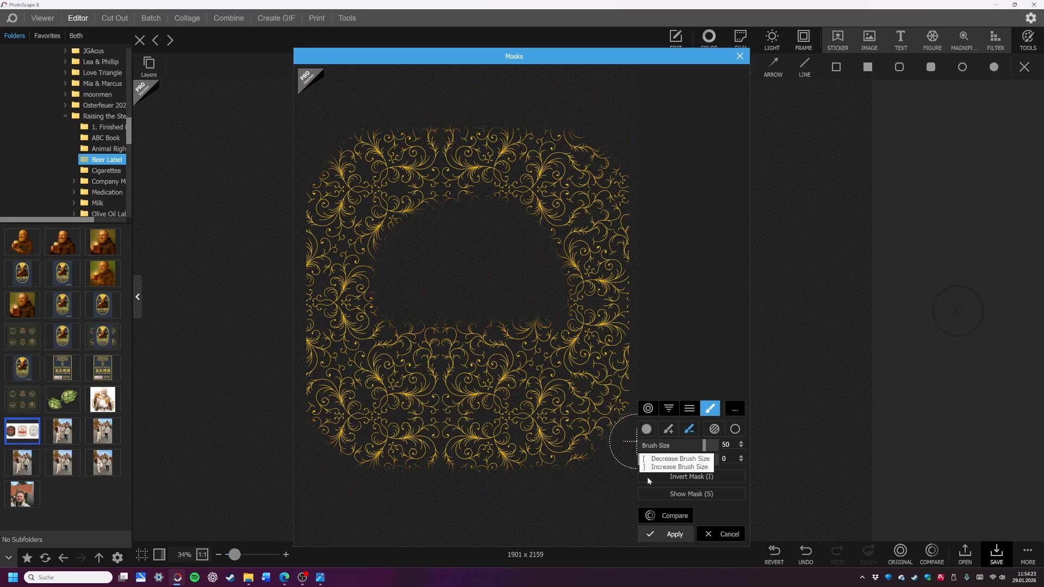
{"action": "left_click", "coordinate": [673, 531]}
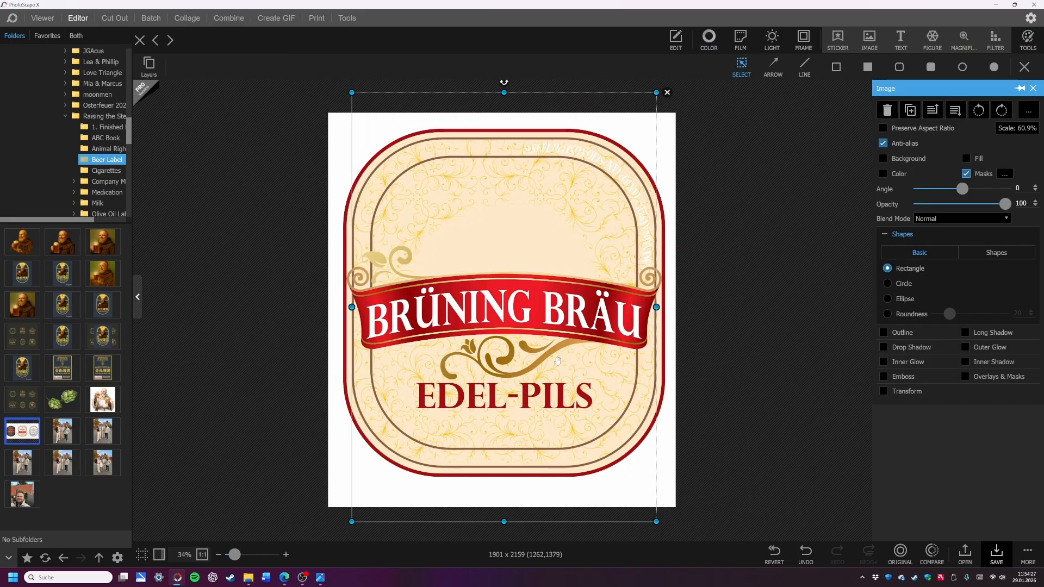
Step: Mask out more of the floral pattern along the edges of the clear area above the ribbon, and apply the mask
{"action": "left_click", "coordinate": [1005, 173]}
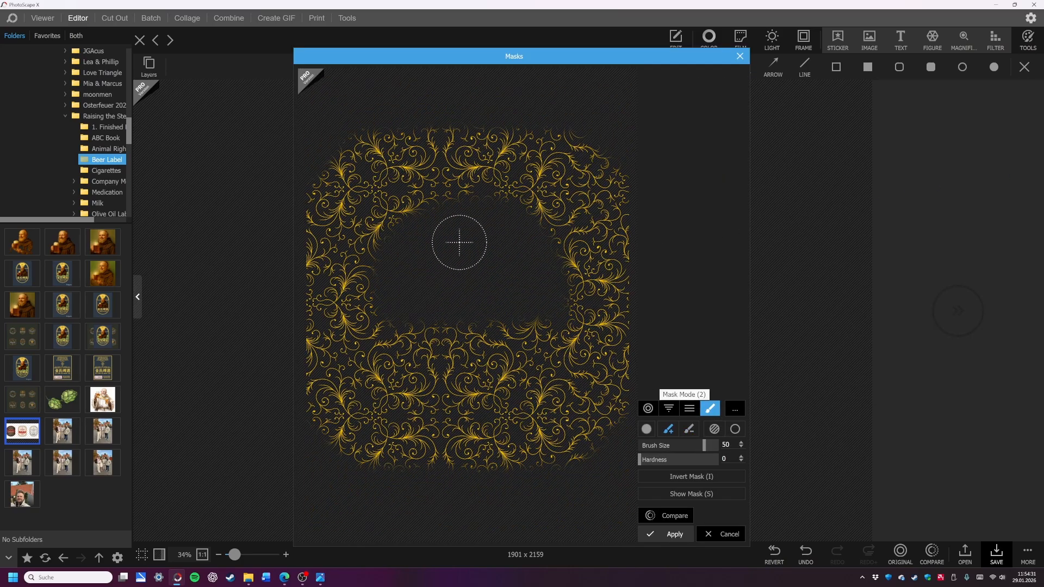
{"action": "key", "text": "s"}
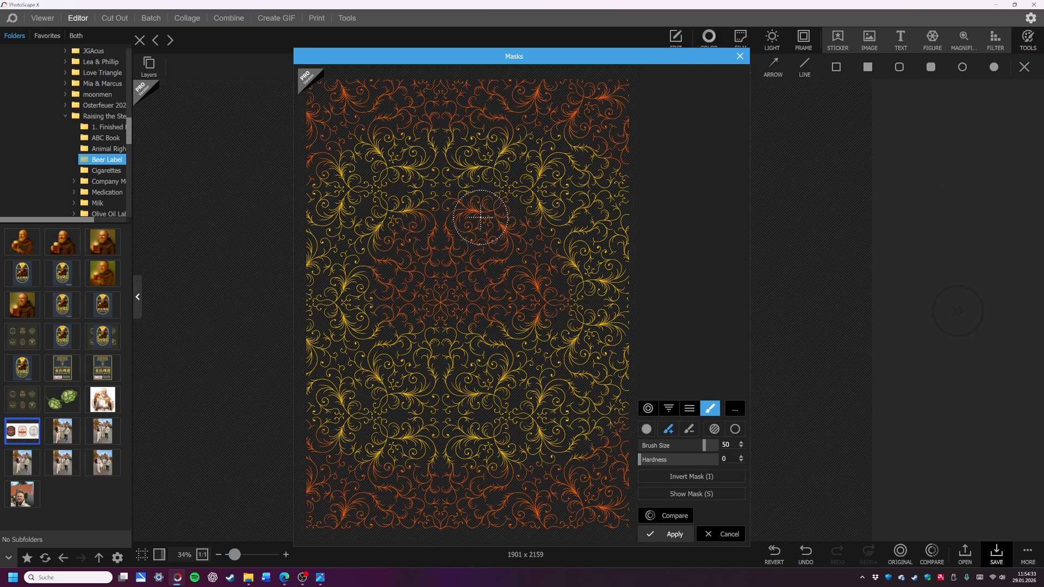
{"action": "key", "text": "s"}
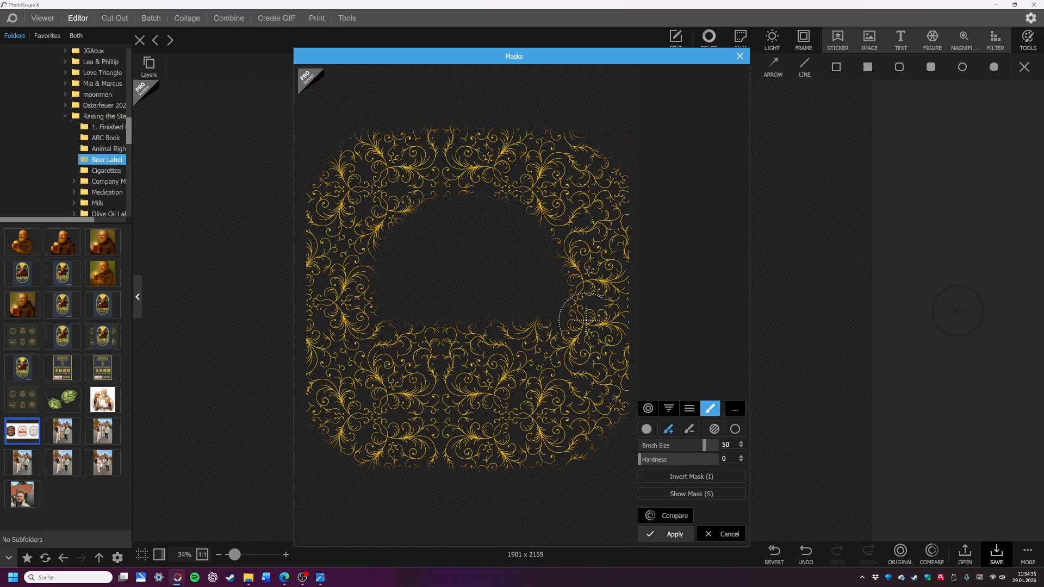
{"action": "key", "text": "s"}
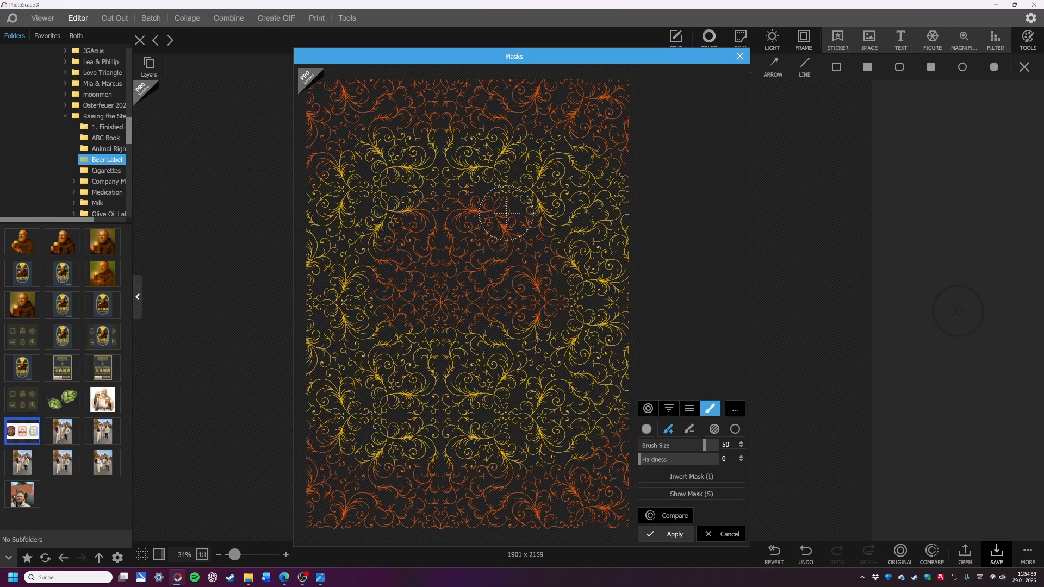
{"action": "mouse_move", "coordinate": [559, 275]}
{"action": "left_mouse_down"}
{"action": "mouse_move", "coordinate": [518, 217]}
{"action": "mouse_move", "coordinate": [415, 230]}
{"action": "mouse_move", "coordinate": [394, 280]}
{"action": "left_mouse_up"}
{"action": "left_click", "coordinate": [672, 533]}
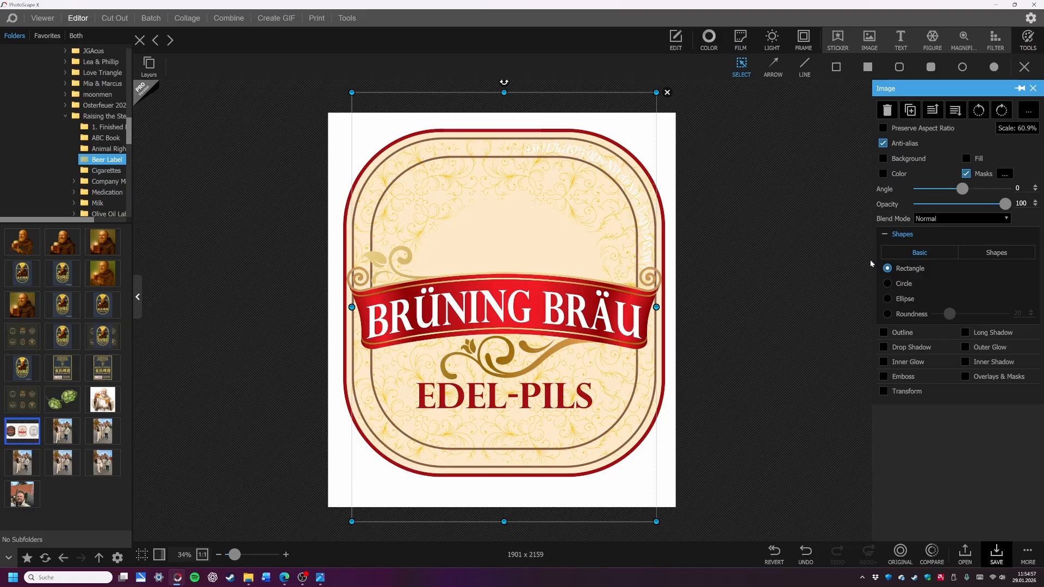
Step: Refine the floral pattern's mask around the label's rounded corners, using a brush hardness of 43 at first, and apply it
{"action": "left_click", "coordinate": [1005, 173]}
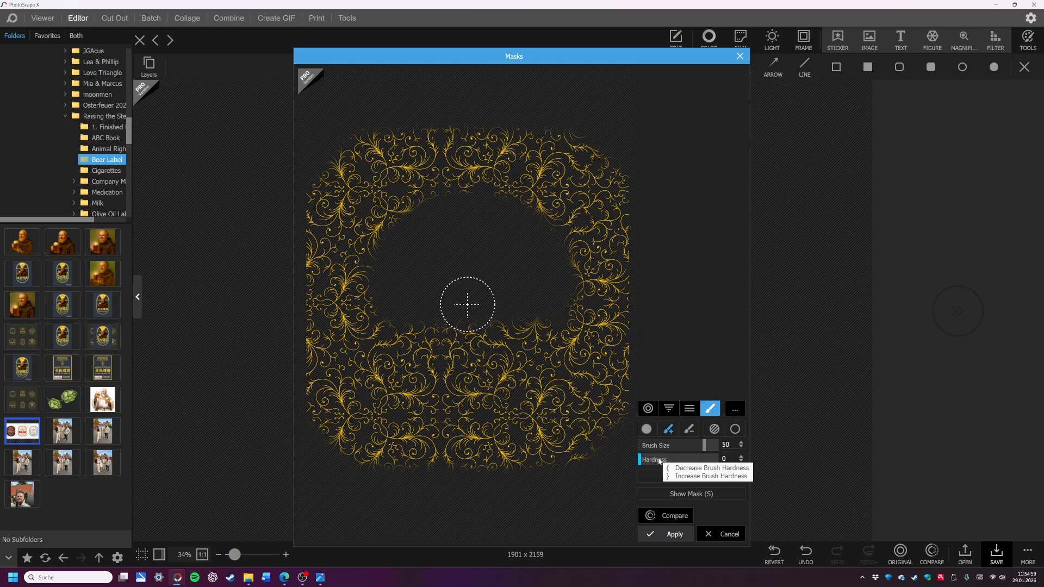
{"action": "left_click_drag", "start_coordinate": [641, 459], "coordinate": [673, 460]}
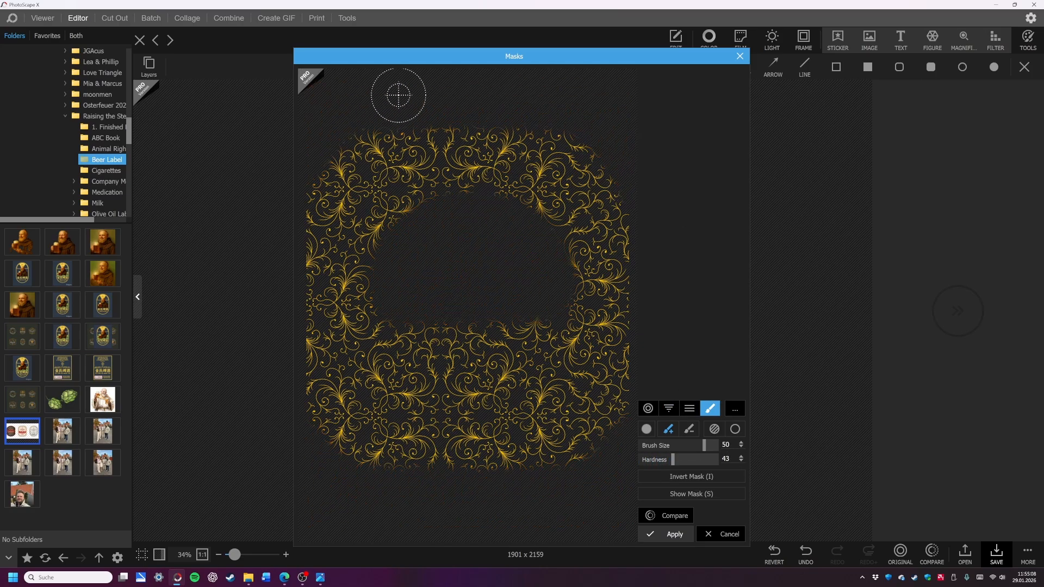
{"action": "left_click", "coordinate": [670, 537]}
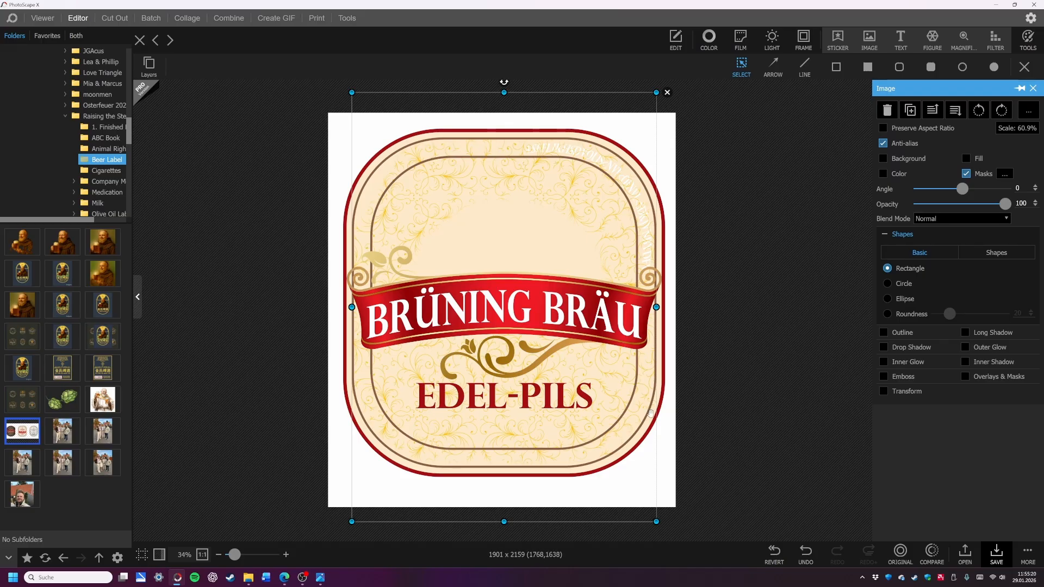
{"action": "left_click", "coordinate": [1003, 174]}
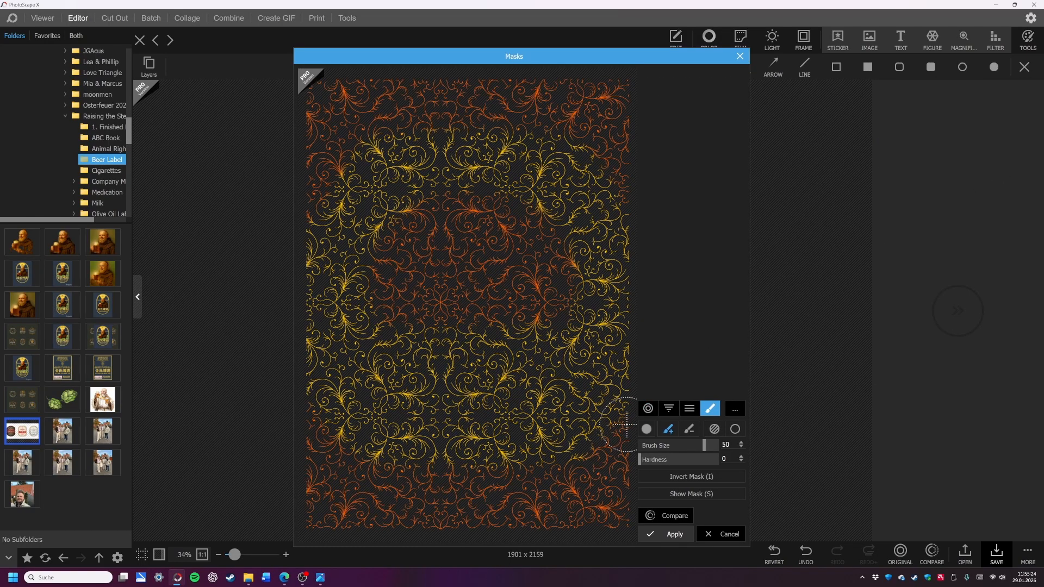
{"action": "left_click", "coordinate": [686, 533]}
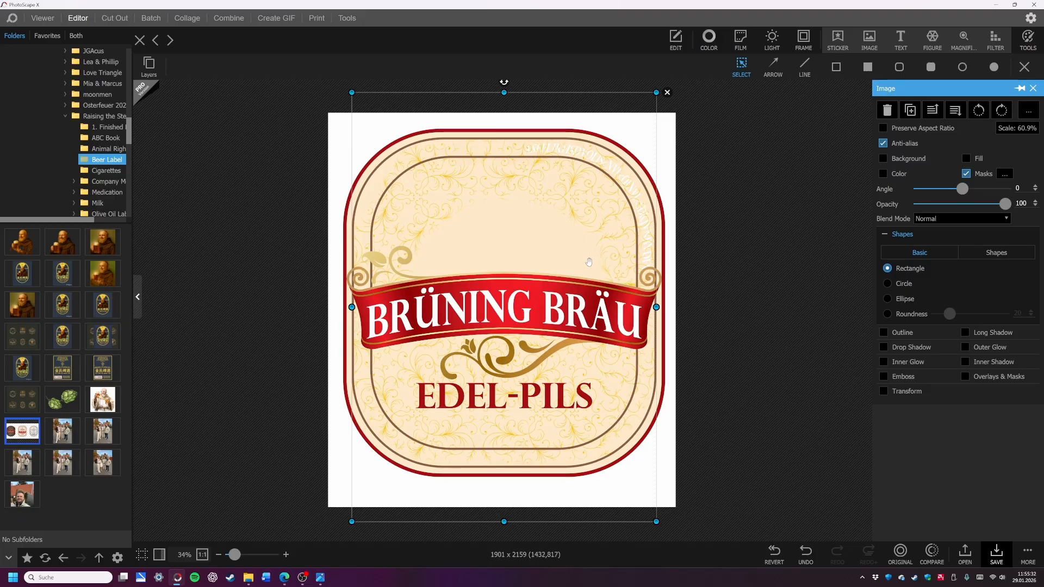
Step: Move the Edel-Pils text slightly down, away from the gold ornament, and deselect it
{"action": "left_click", "coordinate": [492, 400]}
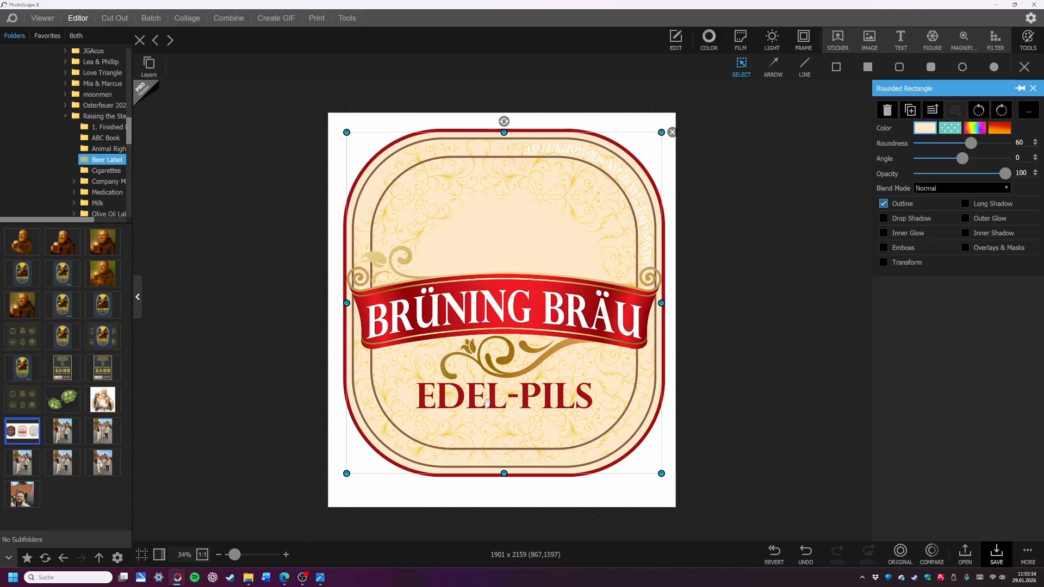
{"action": "left_click_drag", "start_coordinate": [493, 398], "coordinate": [491, 409]}
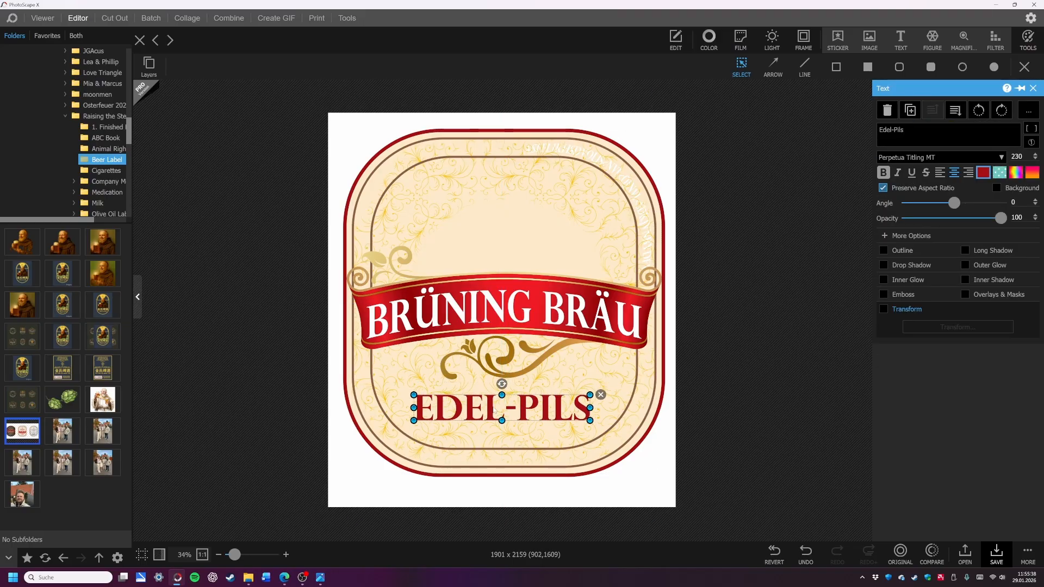
{"action": "left_click", "coordinate": [678, 205]}
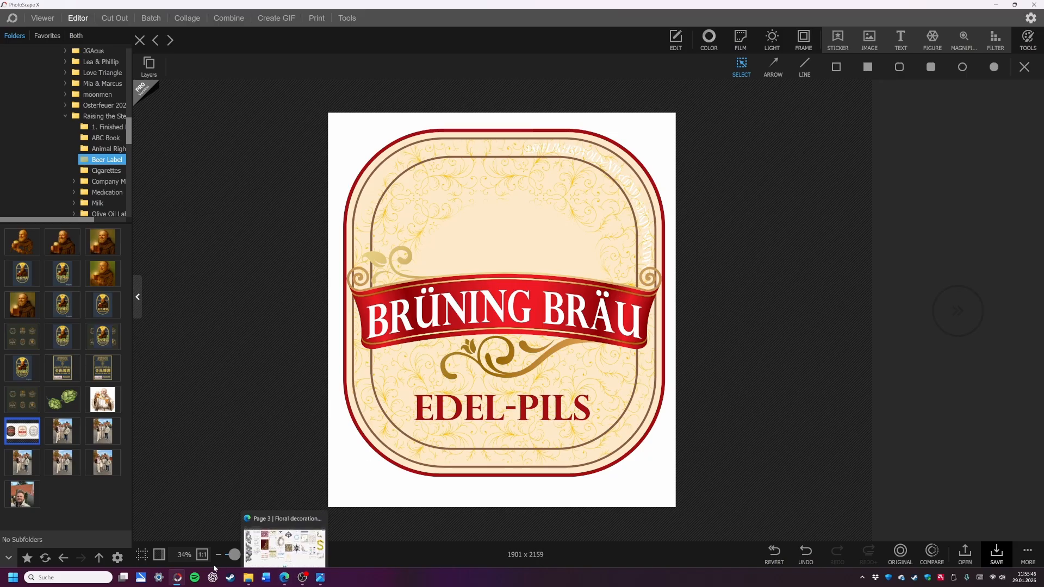
Step: Check the reference label image, and add the text "Nach dem deutschen Reinheitsgebot gebraut" to the label in PhotoScape X
{"action": "left_click", "coordinate": [318, 580]}
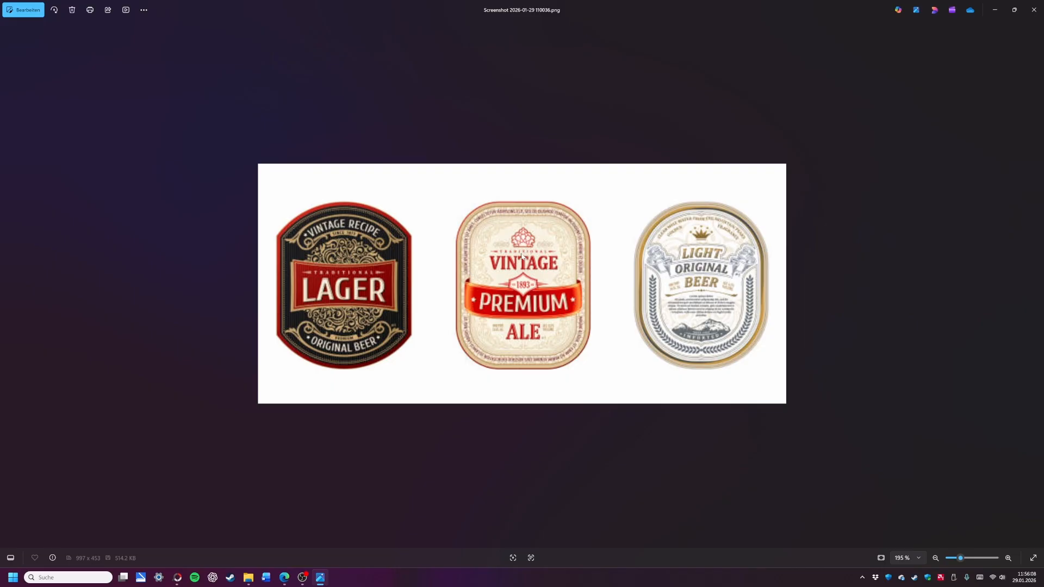
{"action": "left_click", "coordinate": [177, 577]}
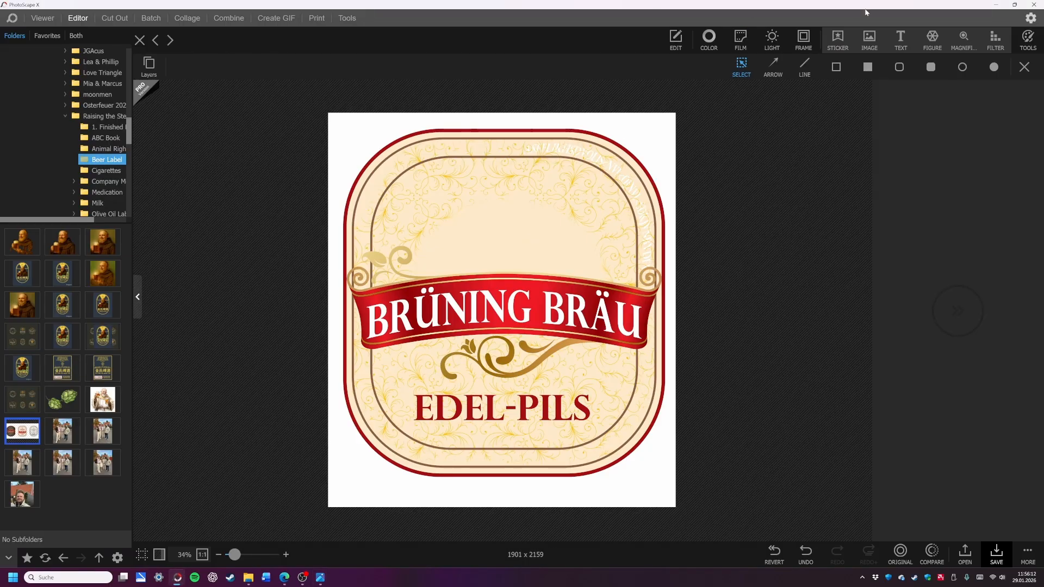
{"action": "left_click", "coordinate": [899, 46]}
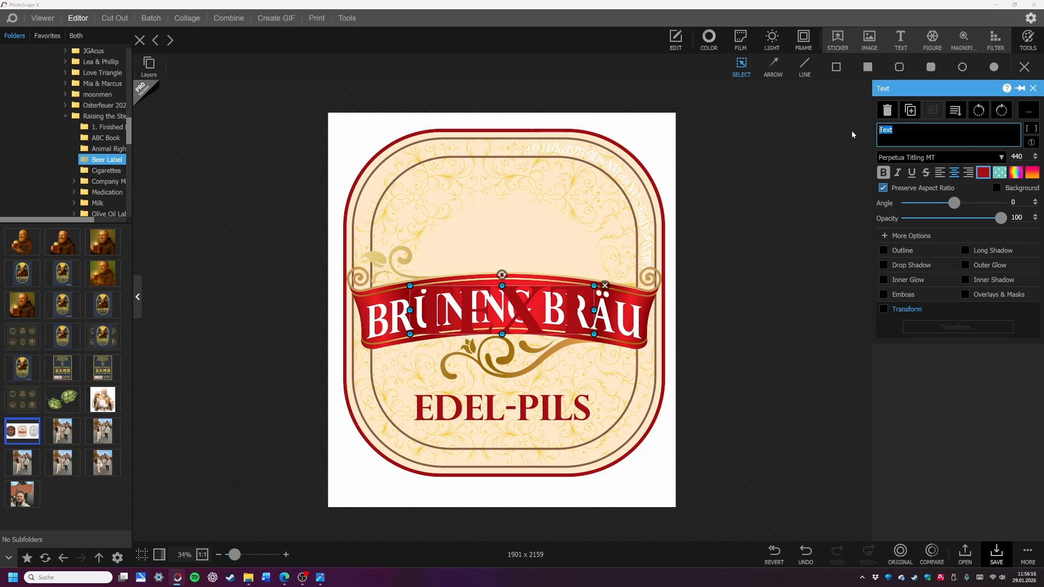
{"action": "type", "text": "Nach dem "}
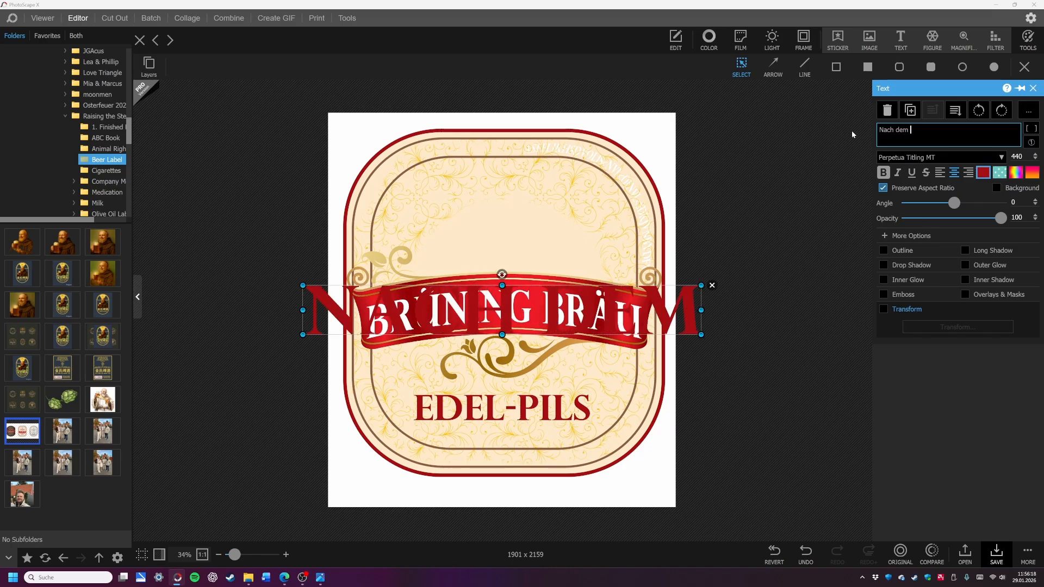
{"action": "type", "text": "deut"}
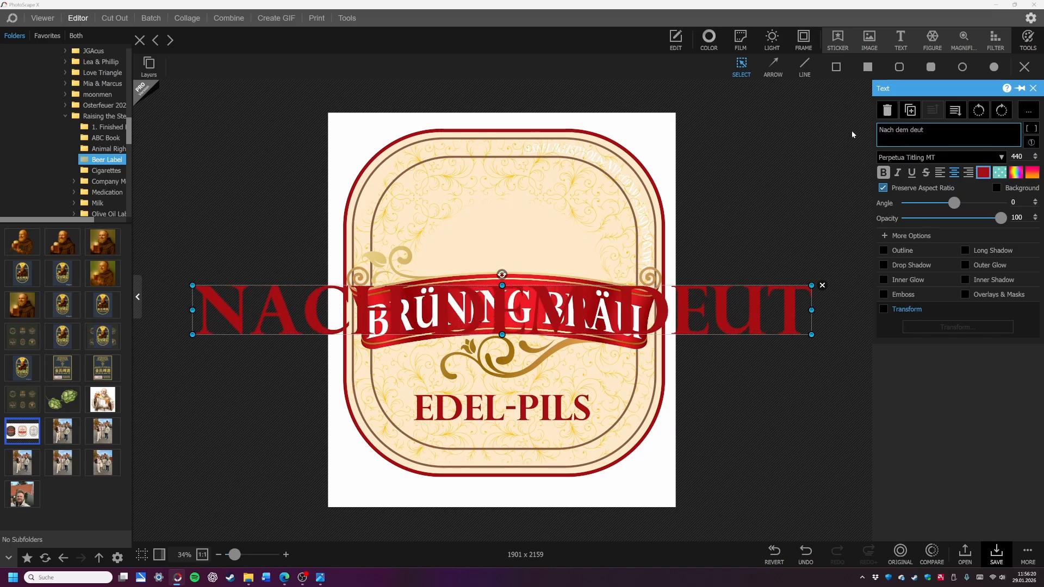
{"action": "type", "text": "schen Reinheitsgebot"}
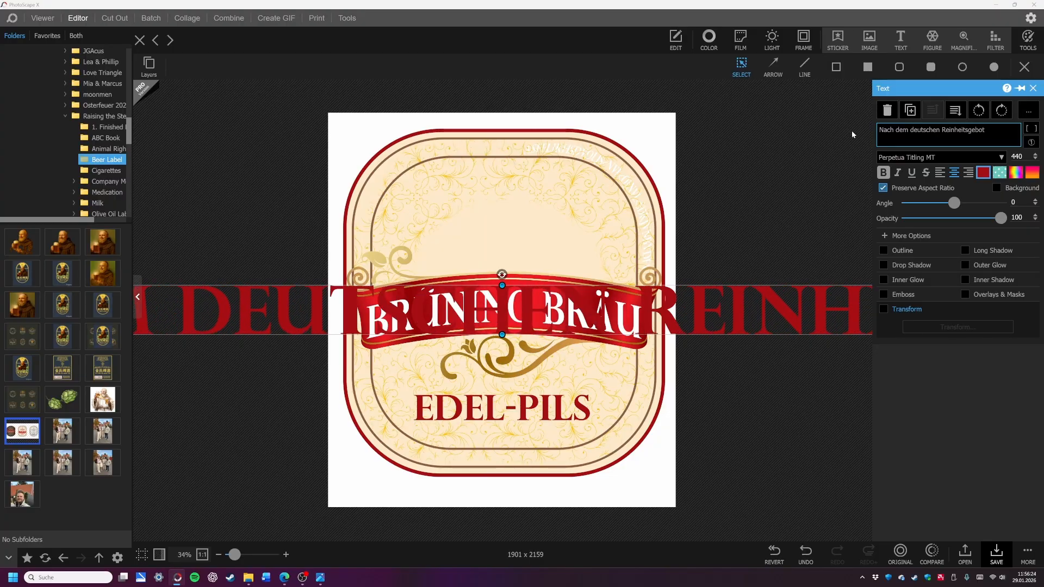
{"action": "type", "text": " gebraut"}
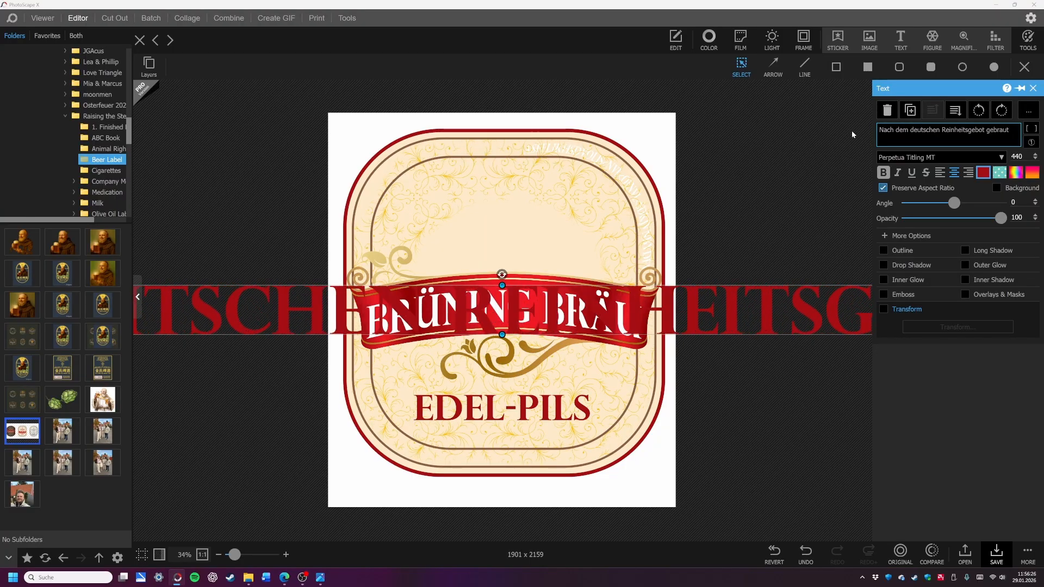
Step: Break the Reinheitsgebot text into three lines and place it at size 89 at the top of the label
{"action": "left_click", "coordinate": [910, 130]}
{"action": "key", "text": "Return"}
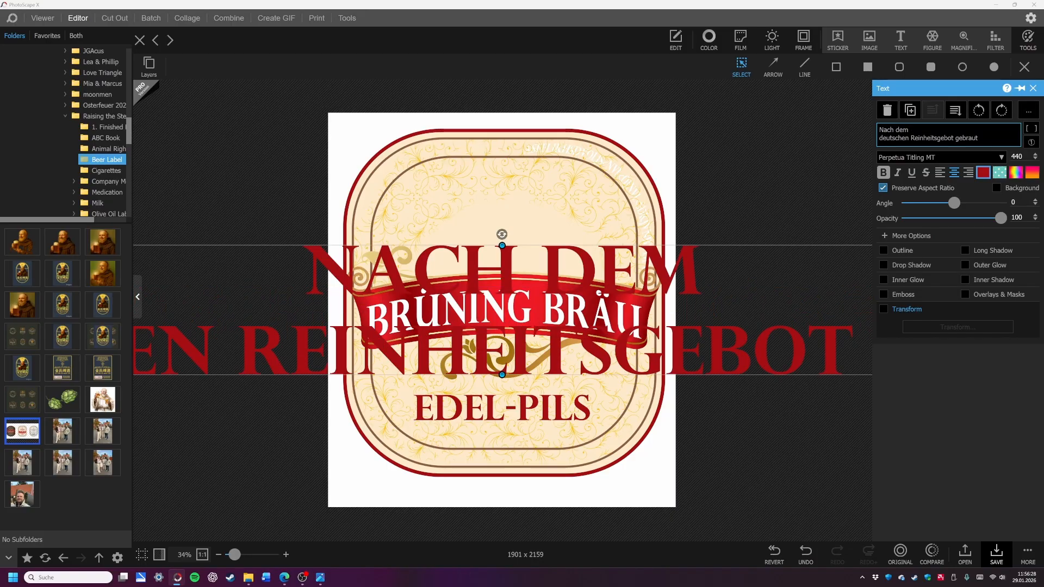
{"action": "key", "text": "Return"}
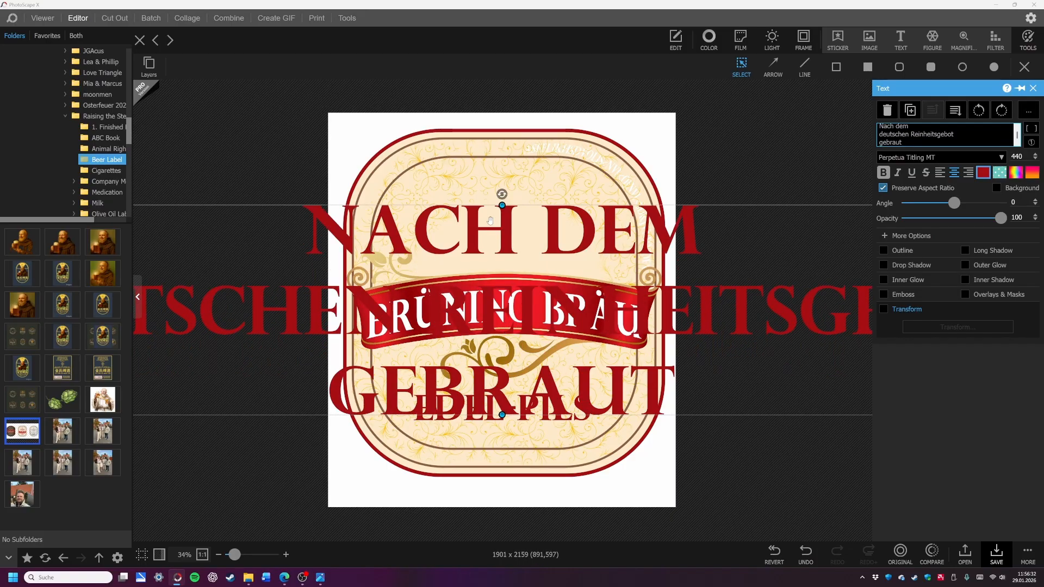
{"action": "mouse_move", "coordinate": [501, 205]}
{"action": "left_mouse_down"}
{"action": "mouse_move", "coordinate": [494, 381]}
{"action": "mouse_move", "coordinate": [478, 363]}
{"action": "mouse_move", "coordinate": [489, 362]}
{"action": "mouse_move", "coordinate": [490, 195]}
{"action": "left_mouse_up"}
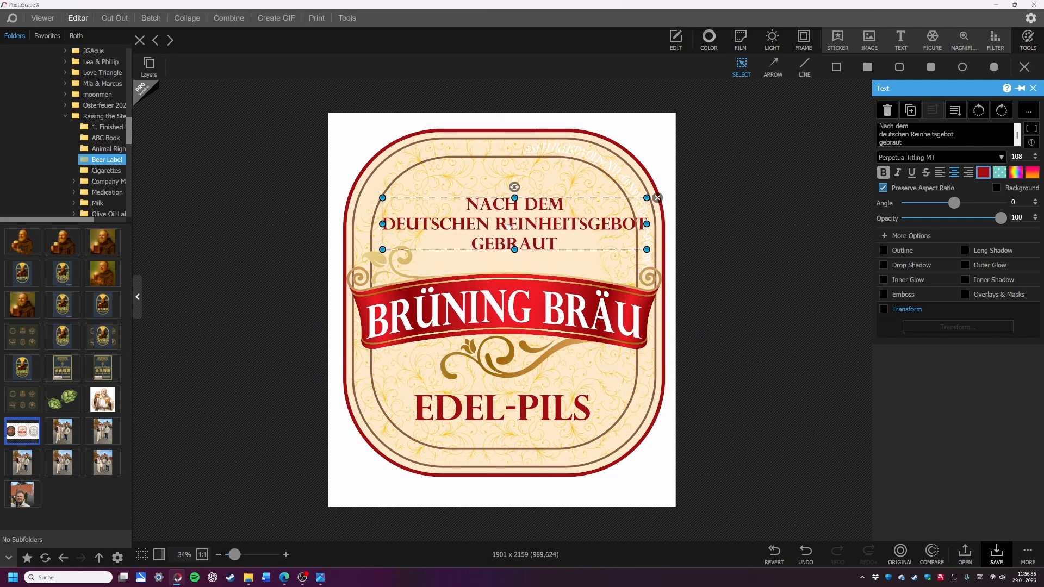
{"action": "left_click_drag", "start_coordinate": [648, 250], "coordinate": [599, 229]}
{"action": "left_click_drag", "start_coordinate": [521, 231], "coordinate": [532, 176]}
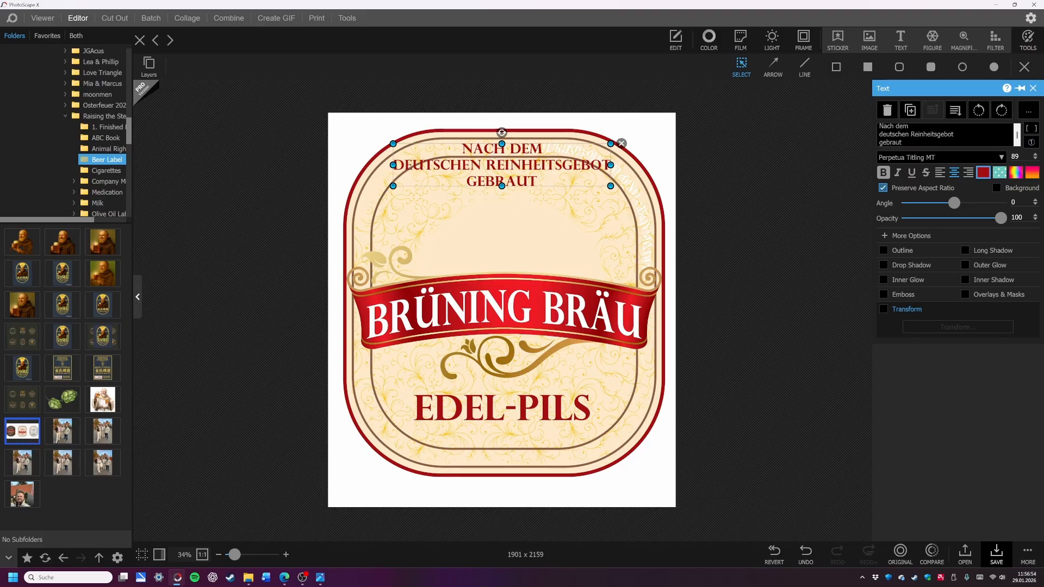
Step: Replace the three-line Reinheitsgebot text with the single line "Handgeernteter Hopfen trifft auf"
{"action": "left_click", "coordinate": [879, 142]}
{"action": "key", "text": "BackSpace"}
{"action": "left_click", "coordinate": [910, 130]}
{"action": "key", "text": "Delete"}
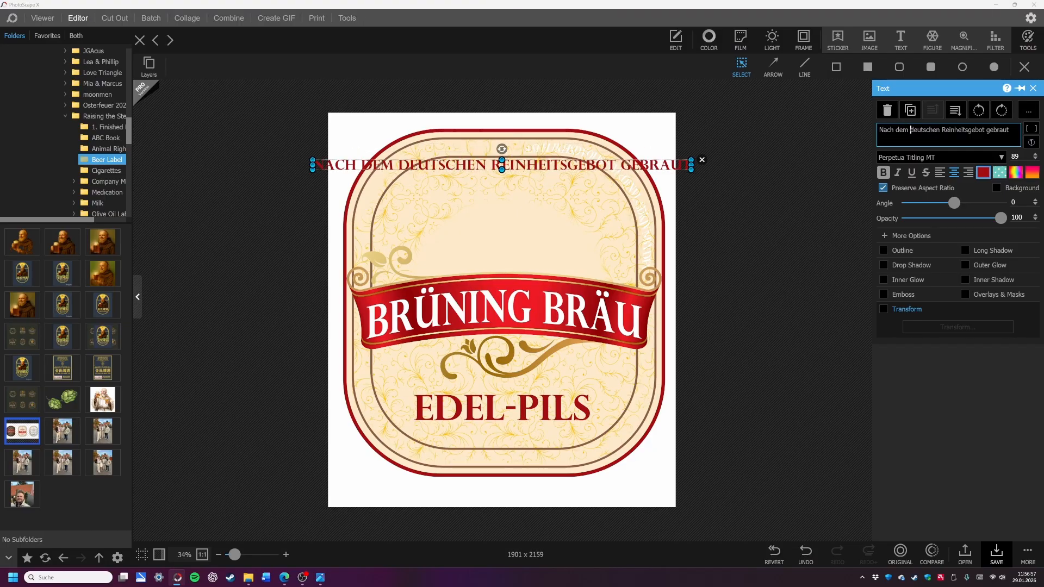
{"action": "key", "text": "ctrl+a"}
{"action": "type", "text": "Hand"}
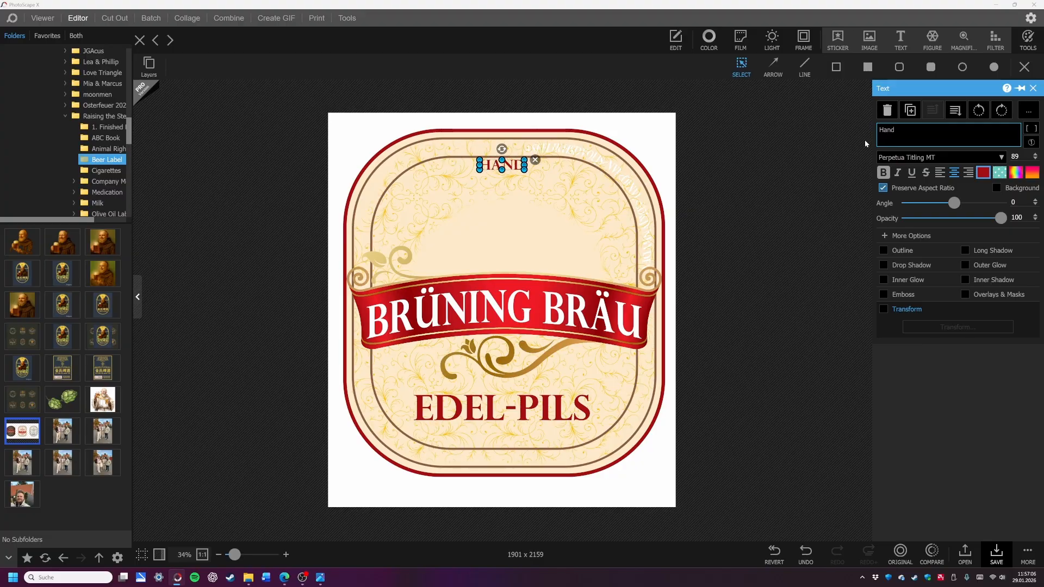
{"action": "type", "text": "geerntet"}
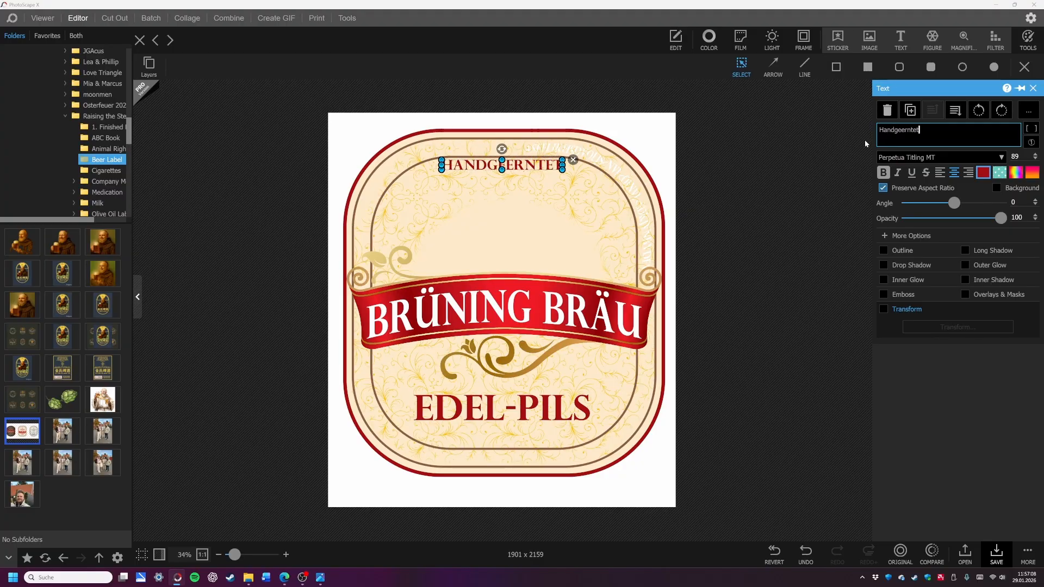
{"action": "type", "text": "er Hopfen "}
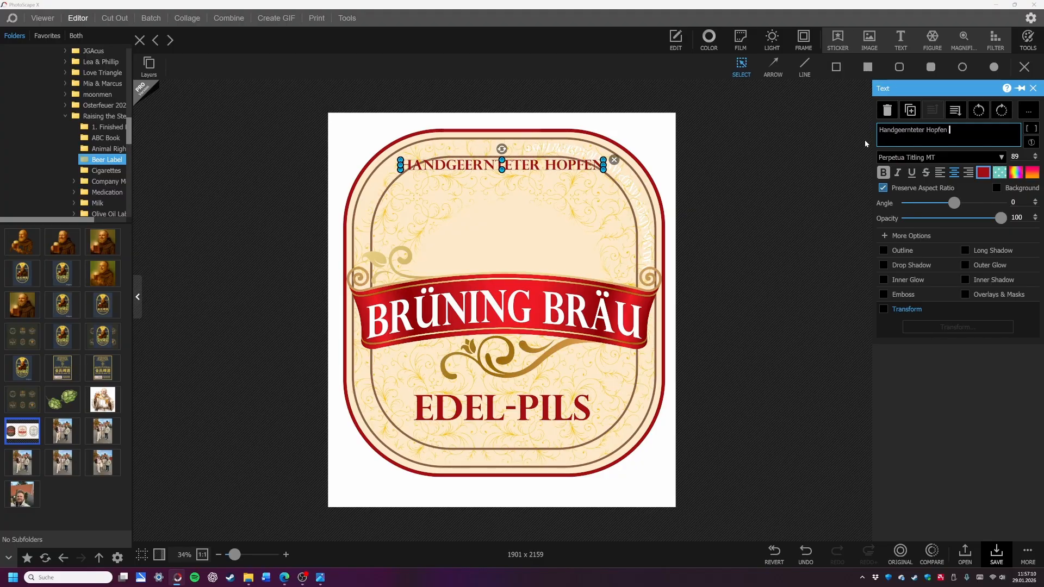
{"action": "type", "text": "trifft auf"}
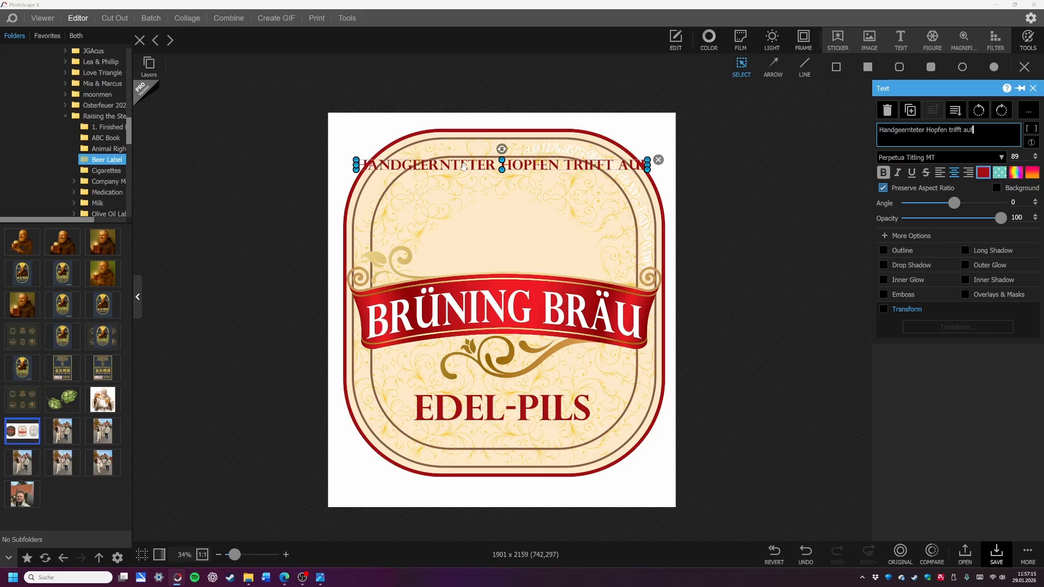
Step: Transform the hops text with a horizontal Arc warp, using angle -45, amount 45 and inner radius 100
{"action": "left_click_drag", "start_coordinate": [465, 167], "coordinate": [461, 235]}
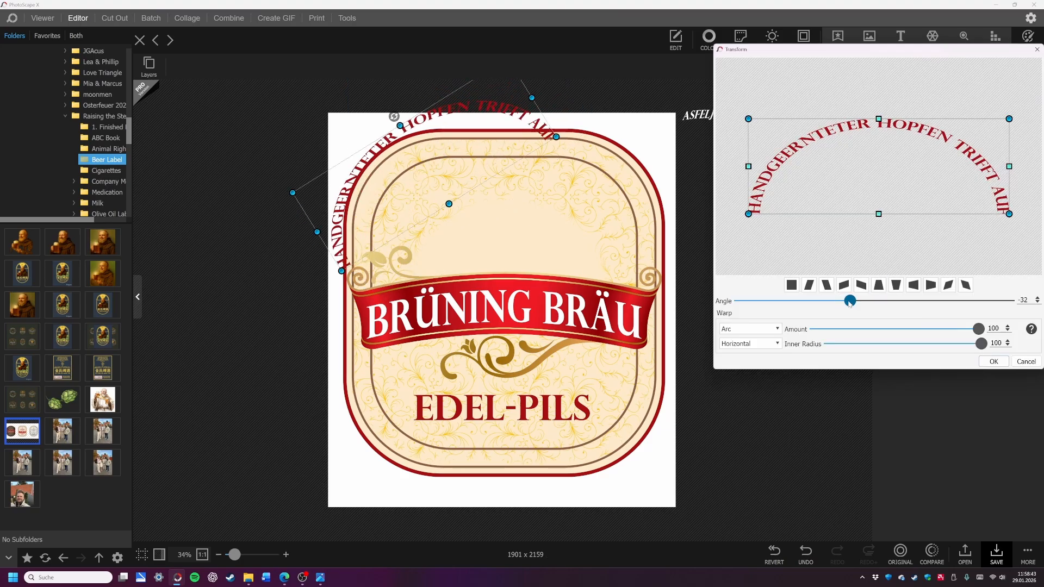
{"action": "scroll", "coordinate": [1018, 300], "scroll_direction": "down", "scroll_amount": 13}
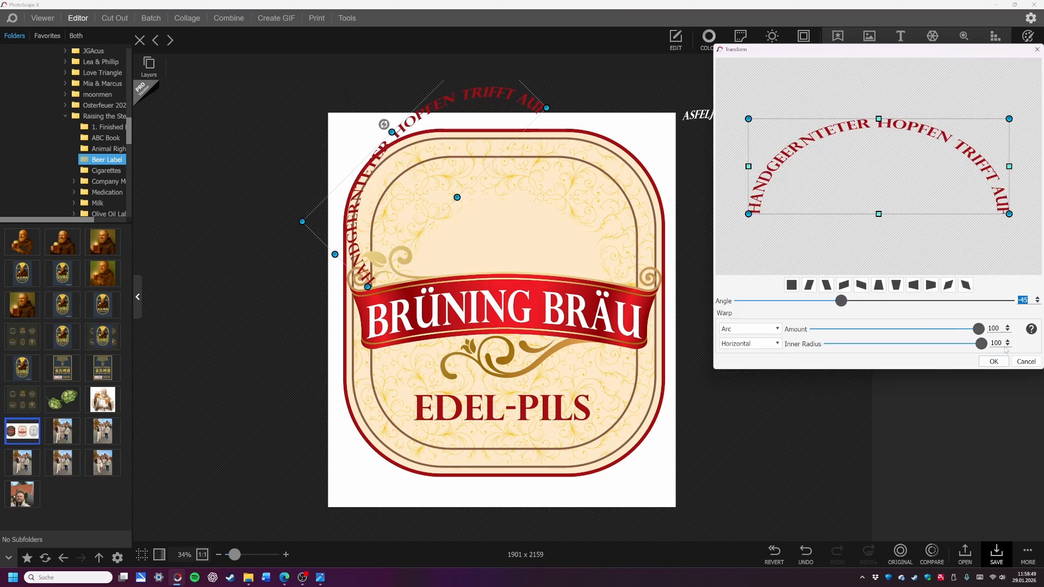
{"action": "left_click_drag", "start_coordinate": [981, 344], "coordinate": [933, 329]}
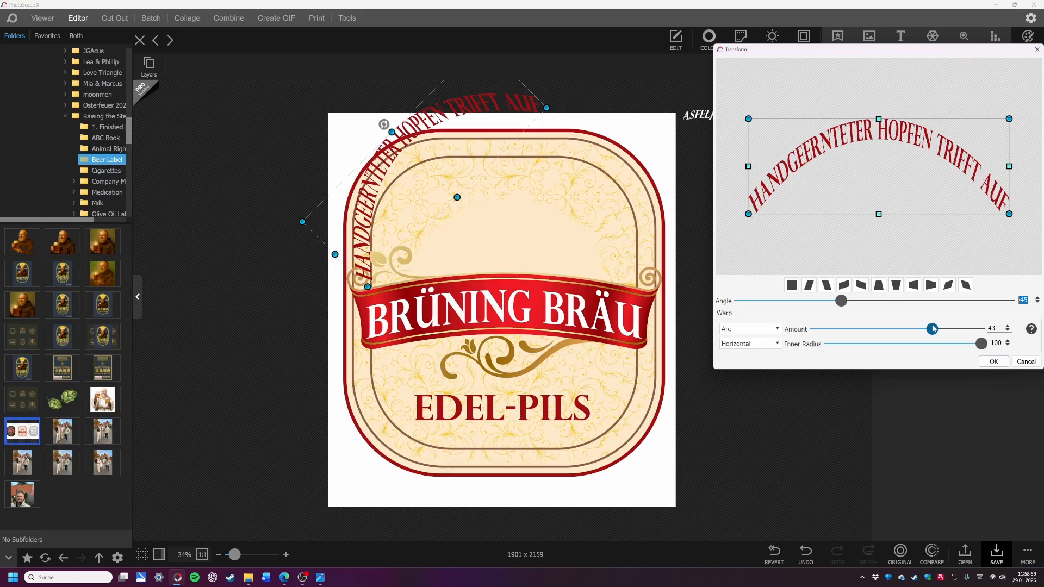
{"action": "left_click", "coordinate": [1008, 326]}
{"action": "left_click", "coordinate": [1007, 327]}
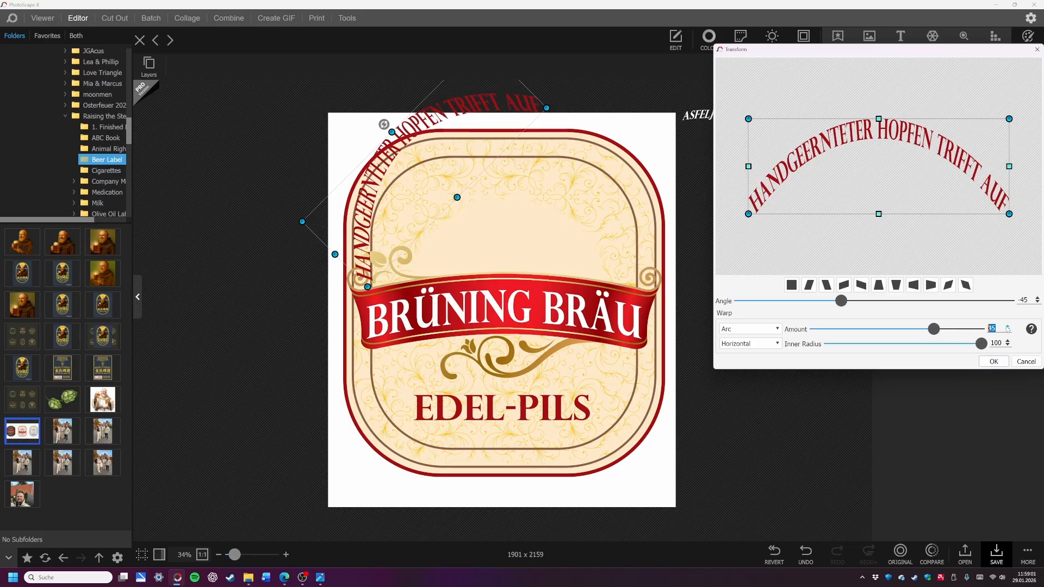
{"action": "left_click", "coordinate": [995, 362]}
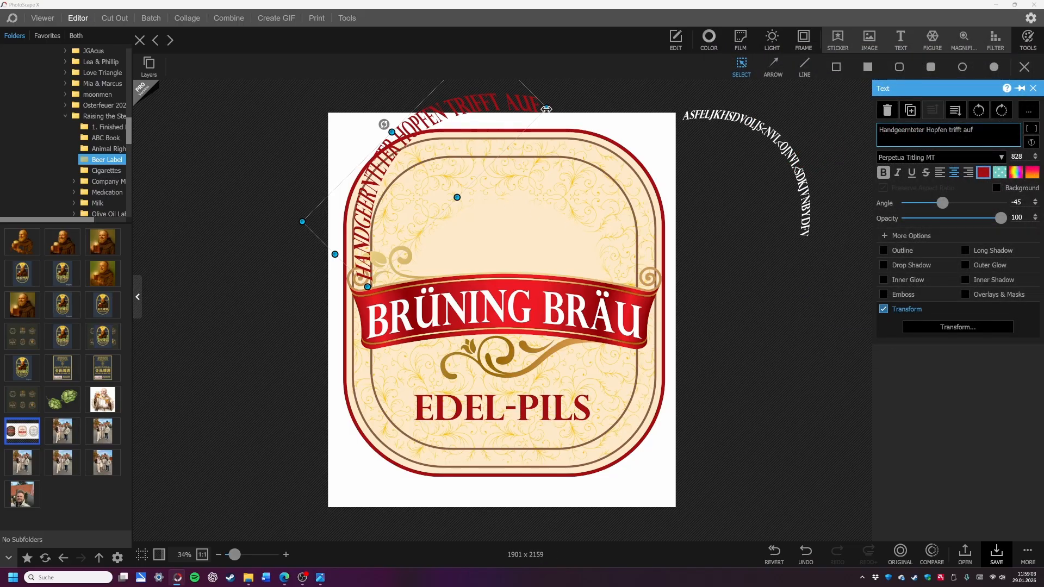
Step: Shrink the arched hops text to size 492 and fit it between the border lines around the label's upper-left corner
{"action": "left_click_drag", "start_coordinate": [546, 108], "coordinate": [450, 87]}
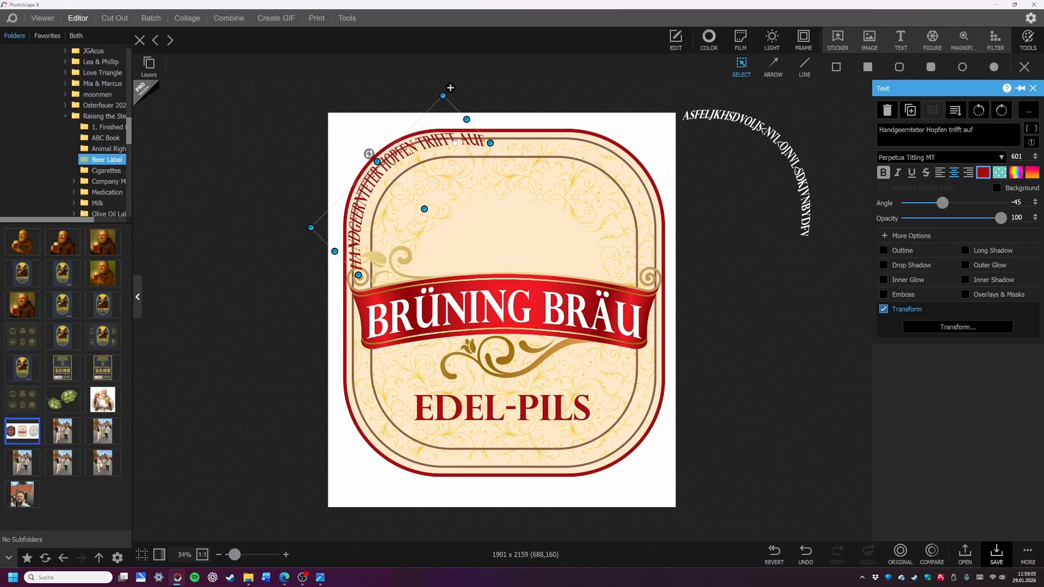
{"action": "left_click_drag", "start_coordinate": [455, 142], "coordinate": [462, 140]}
{"action": "left_click_drag", "start_coordinate": [451, 94], "coordinate": [444, 105]}
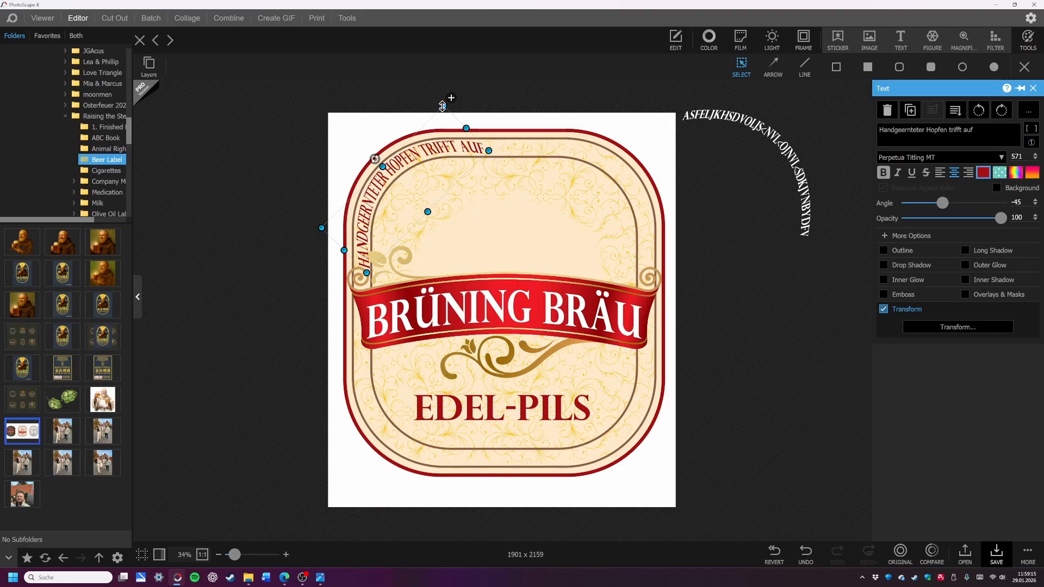
{"action": "left_click_drag", "start_coordinate": [443, 106], "coordinate": [445, 105]}
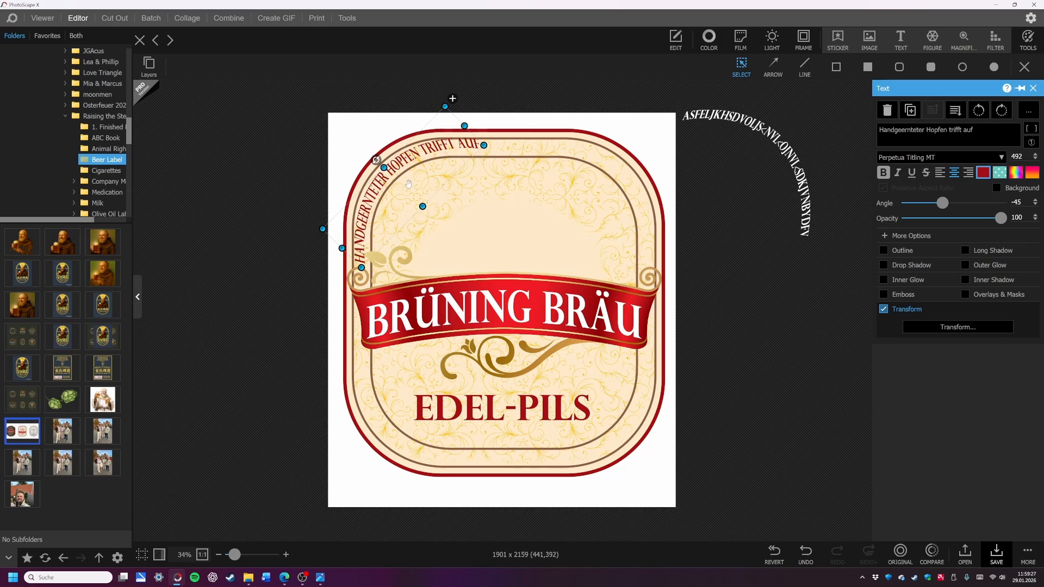
{"action": "left_click_drag", "start_coordinate": [409, 184], "coordinate": [412, 184]}
{"action": "left_click_drag", "start_coordinate": [468, 125], "coordinate": [462, 130]}
{"action": "left_click_drag", "start_coordinate": [411, 185], "coordinate": [411, 184]}
{"action": "left_click_drag", "start_coordinate": [463, 130], "coordinate": [462, 131]}
Step: Duplicate the arched text, rotate the copy to 45 degrees and fit it around the label's upper-right corner
{"action": "left_click", "coordinate": [911, 114]}
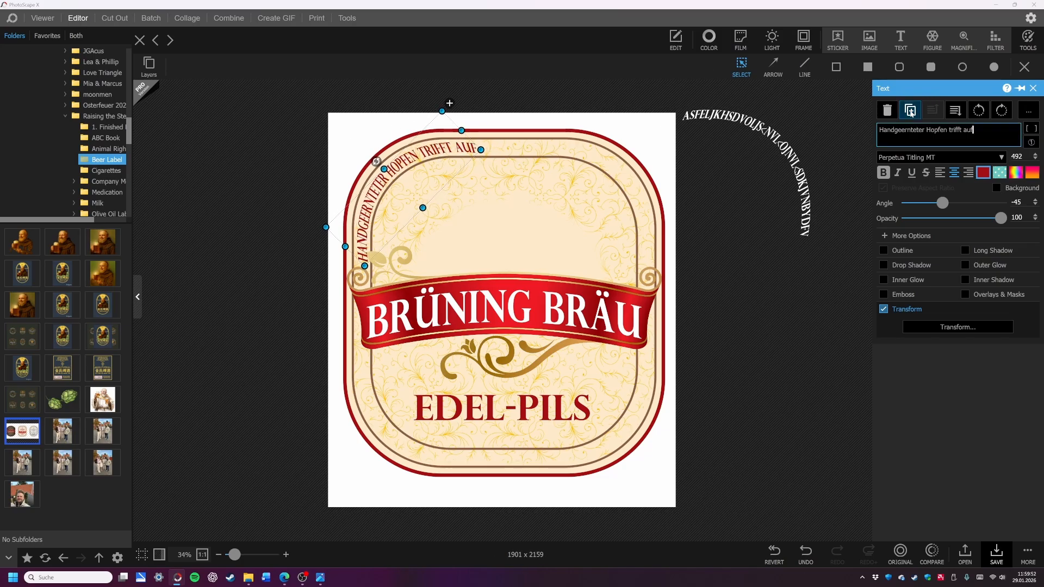
{"action": "left_click", "coordinate": [1001, 111]}
{"action": "left_click_drag", "start_coordinate": [439, 205], "coordinate": [633, 196]}
{"action": "left_click_drag", "start_coordinate": [634, 194], "coordinate": [636, 195]}
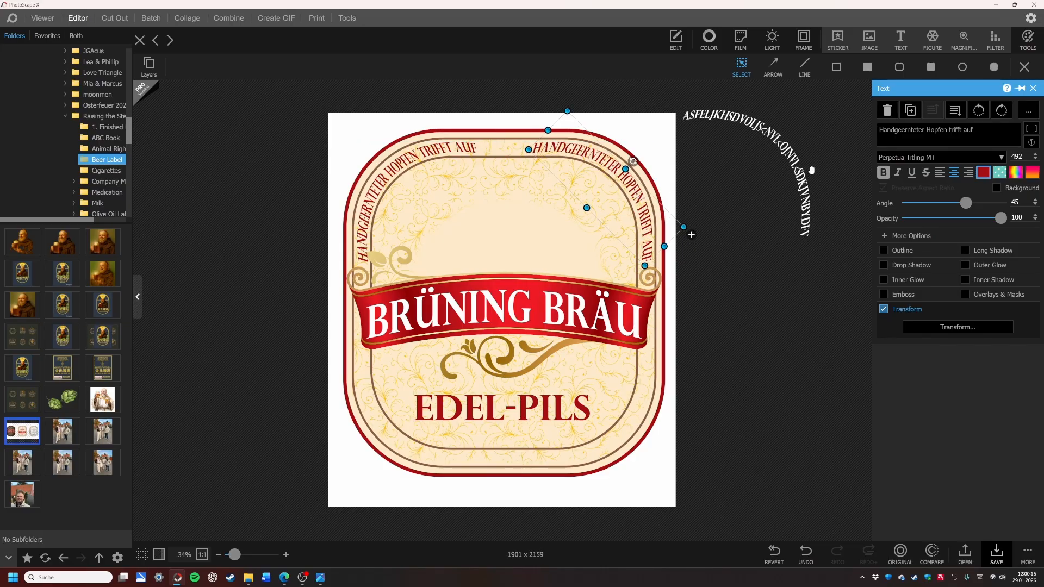
Step: Change the upper-right arched text to "Quellwasser. Sonnengetrocknete Gerste"
{"action": "left_click_drag", "start_coordinate": [980, 131], "coordinate": [854, 124]}
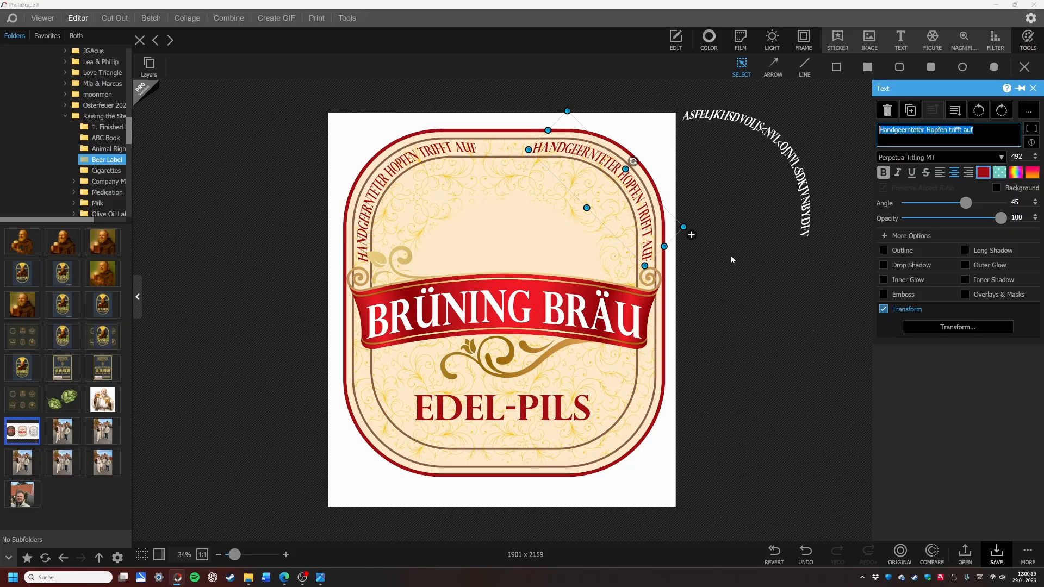
{"action": "type", "text": "Quellwasser"}
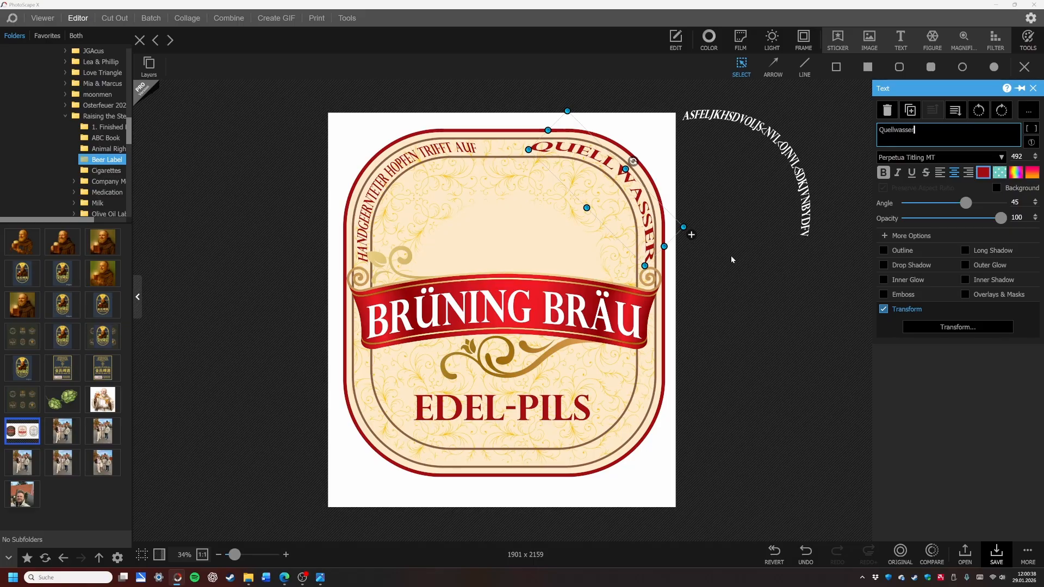
{"action": "type", "text": ". Sonnengetrock"}
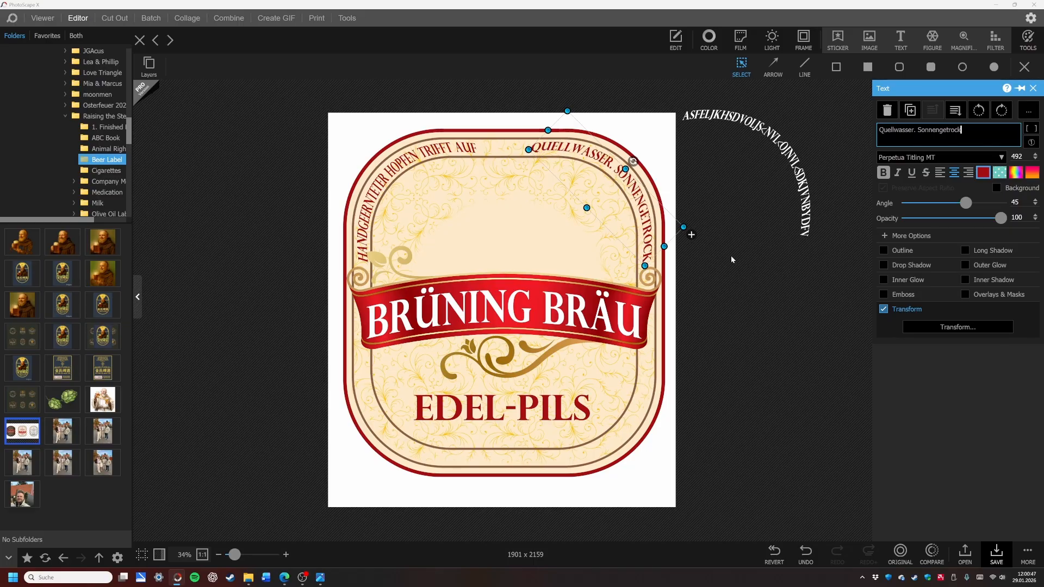
{"action": "type", "text": "nete Gerste"}
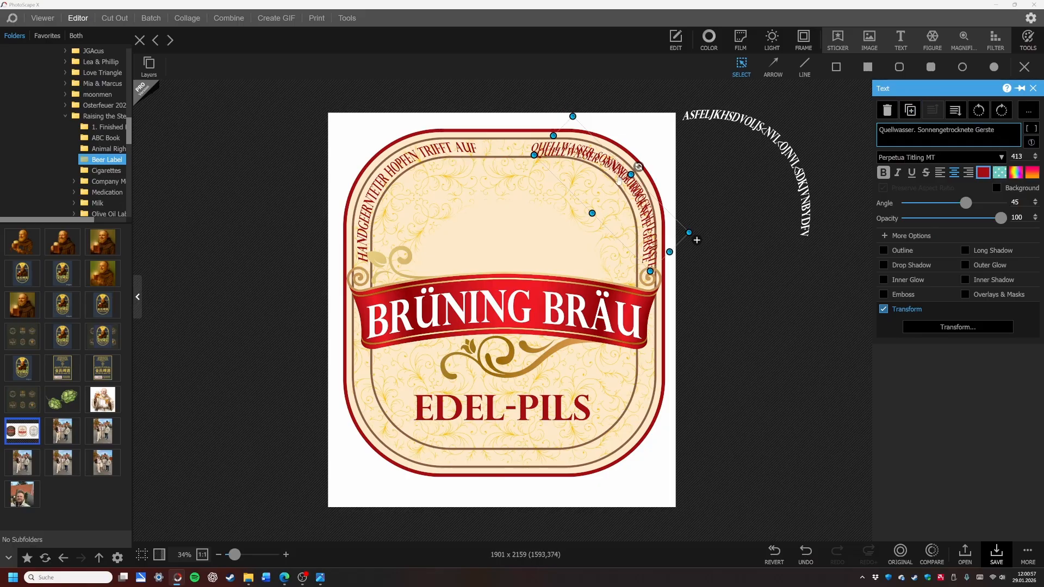
Step: Place arched text at 135 degrees around the label's lower-right corner and make it read "Gerste und"
{"action": "left_click_drag", "start_coordinate": [691, 234], "coordinate": [660, 457]}
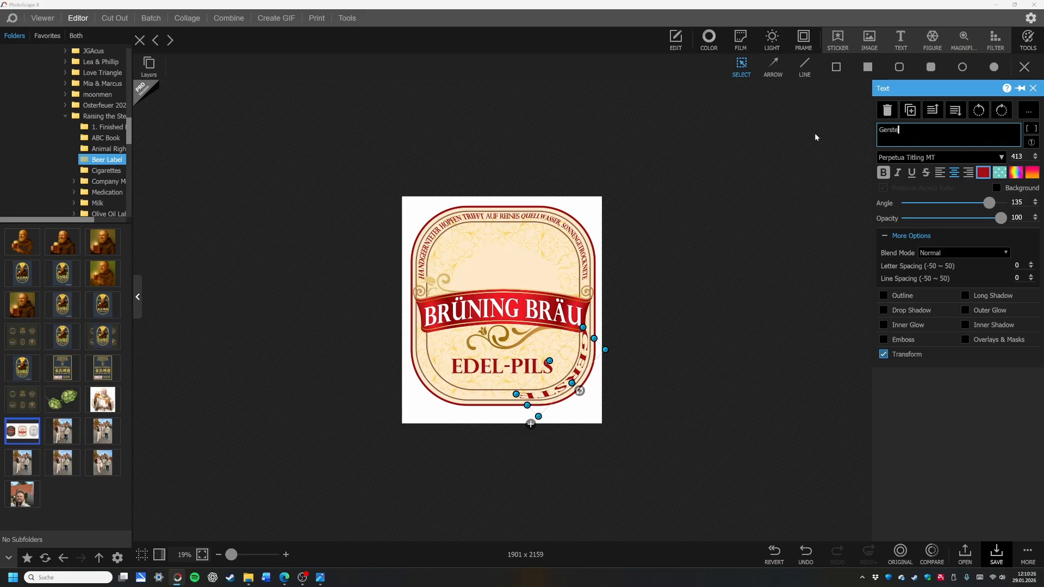
{"action": "type", "text": "und"}
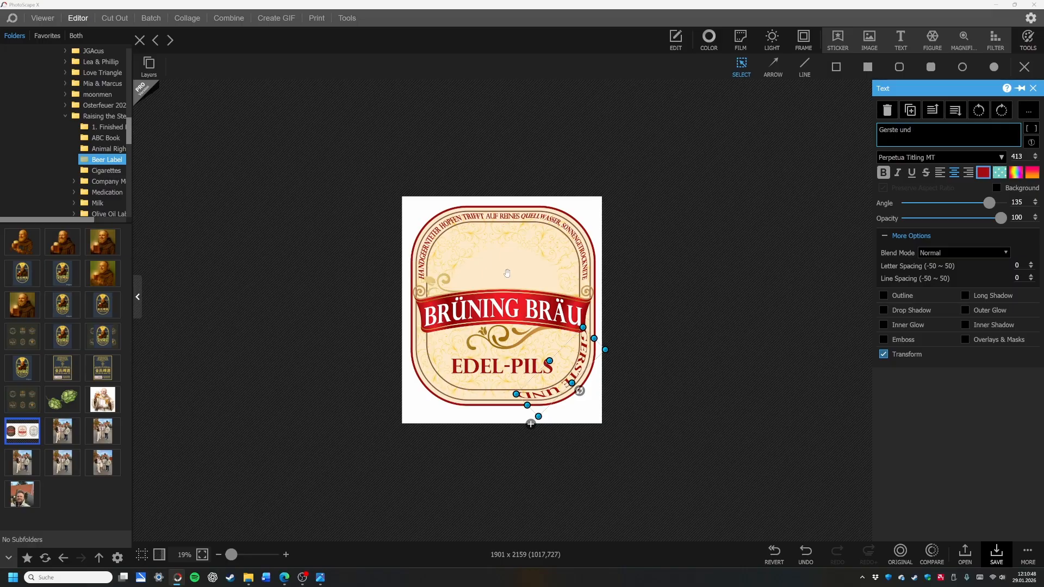
Step: Open the image aifaceswap-output1234 from the Beer Label folder, examine the earlier monk label design, and close it
{"action": "left_click", "coordinate": [248, 578]}
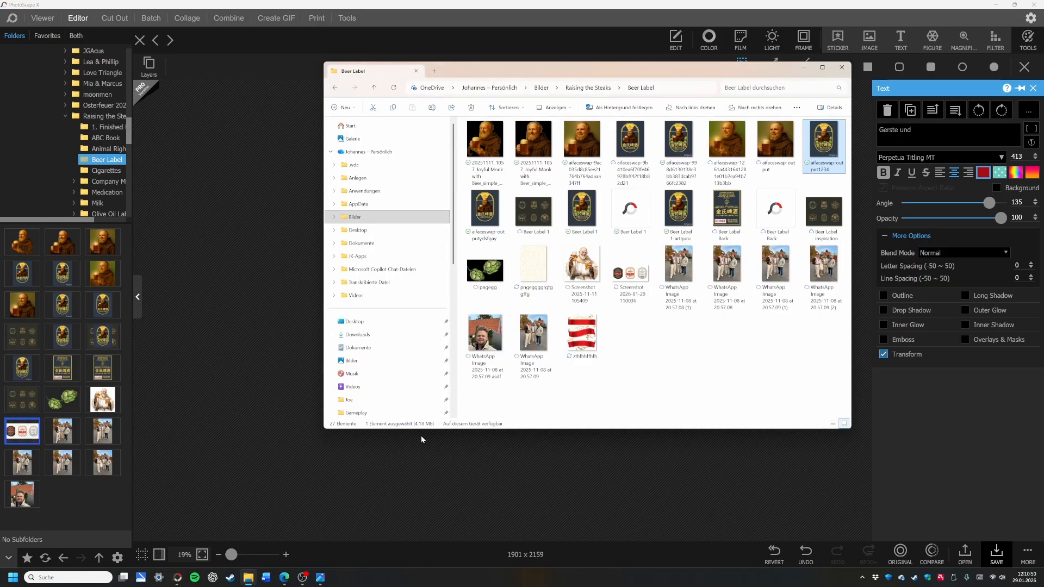
{"action": "double_click", "coordinate": [821, 153]}
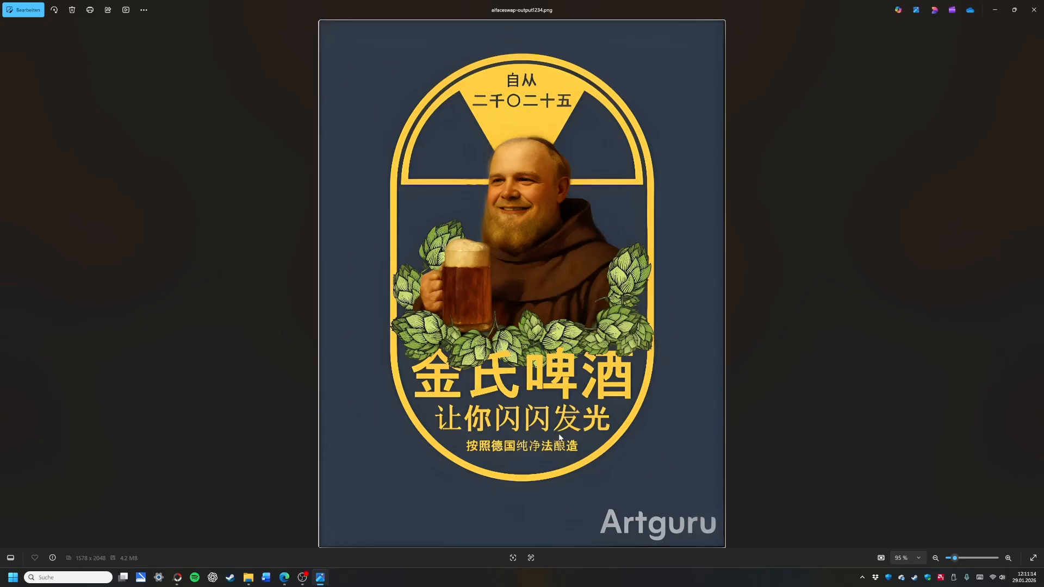
{"action": "left_click", "coordinate": [1034, 9]}
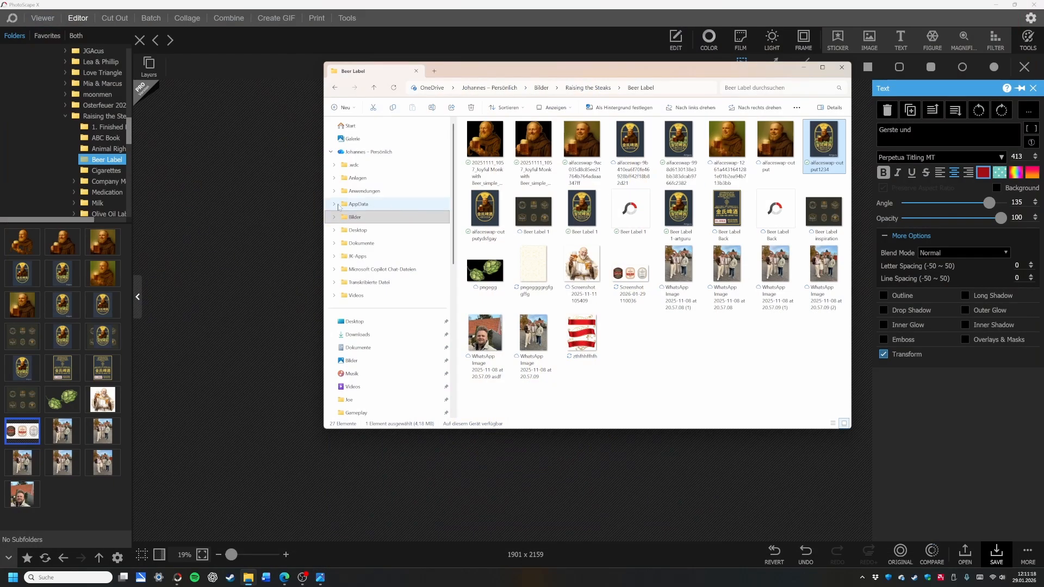
Step: Return to PhotoScape X and add "Hefe aus" to the arched text at the label's lower-right corner
{"action": "left_click", "coordinate": [212, 203]}
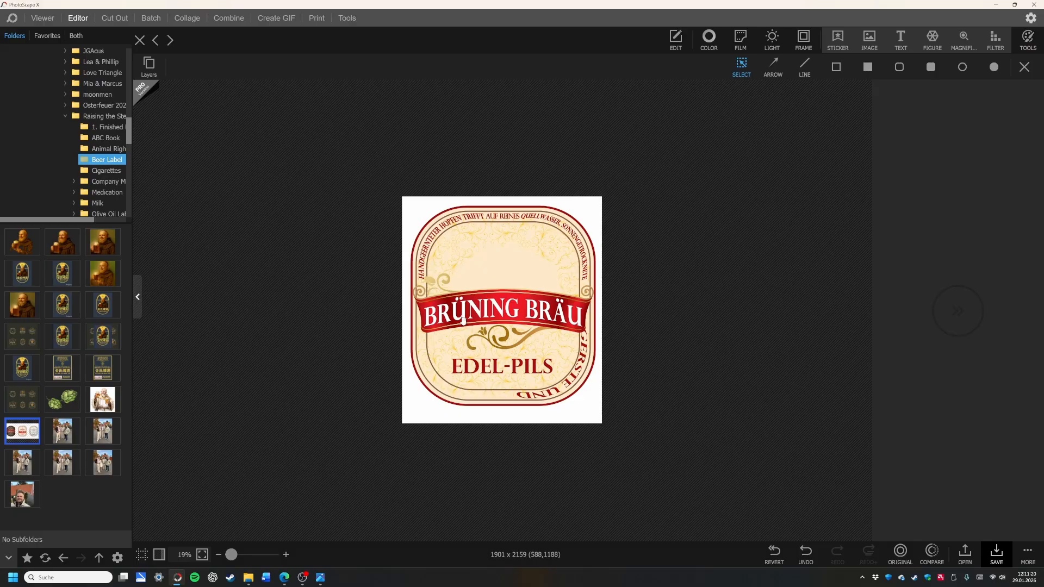
{"action": "left_click", "coordinate": [575, 365]}
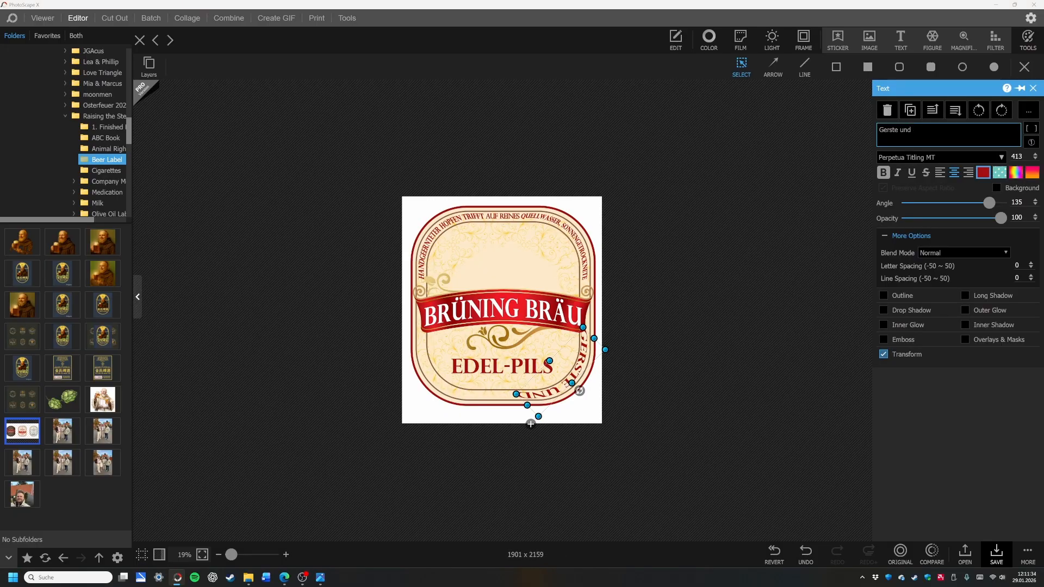
{"action": "type", "text": "Hefe aus"}
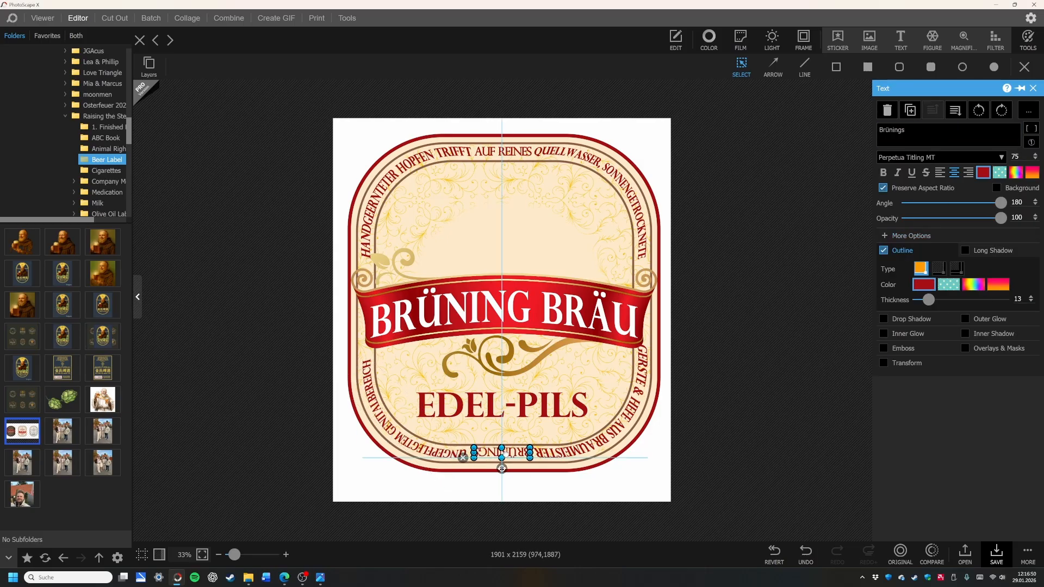
Step: Position the upside-down "Brünings" text centrally between the brown border lines at the bottom of the label
{"action": "left_click_drag", "start_coordinate": [503, 453], "coordinate": [505, 456]}
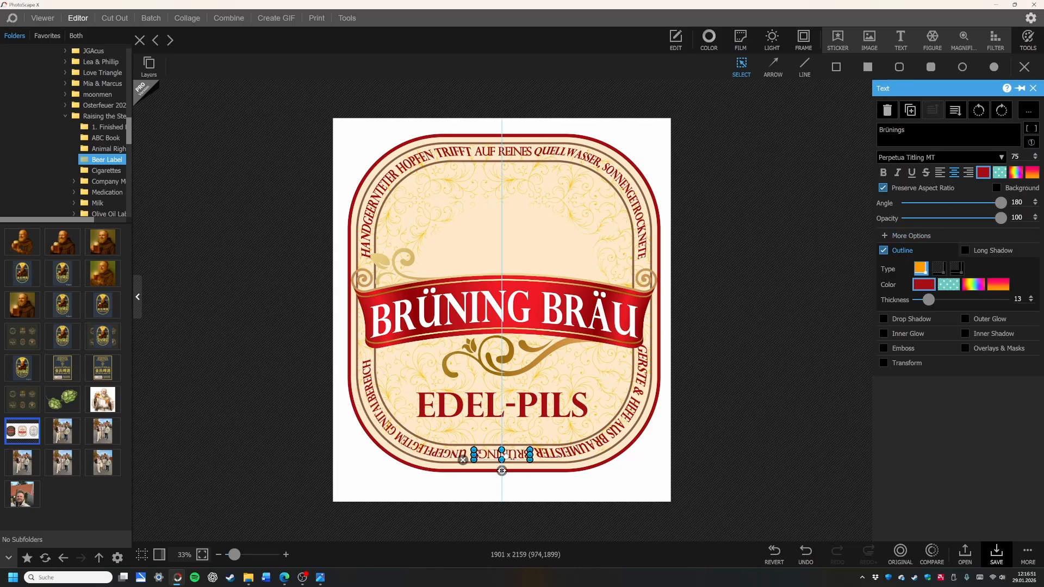
{"action": "scroll", "coordinate": [518, 405], "scroll_direction": "up", "scroll_amount": 5}
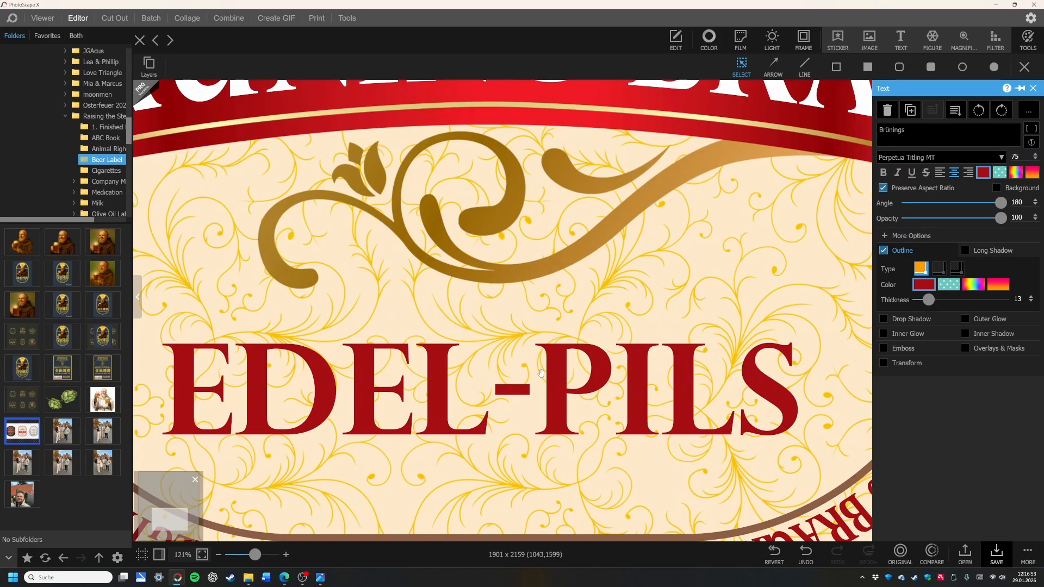
{"action": "scroll", "coordinate": [541, 373], "scroll_direction": "down", "scroll_amount": 5}
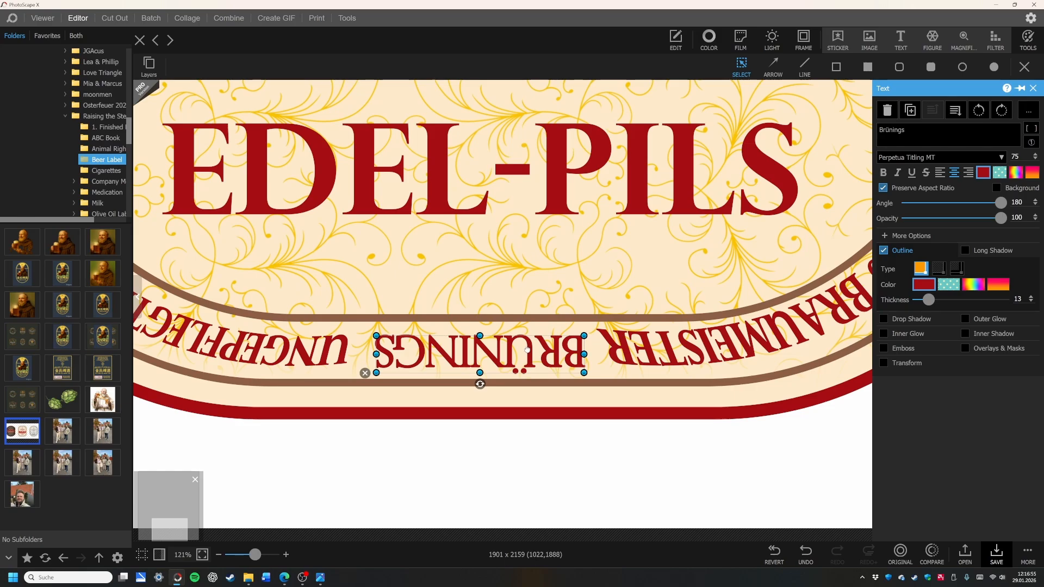
{"action": "left_click_drag", "start_coordinate": [527, 349], "coordinate": [608, 347]}
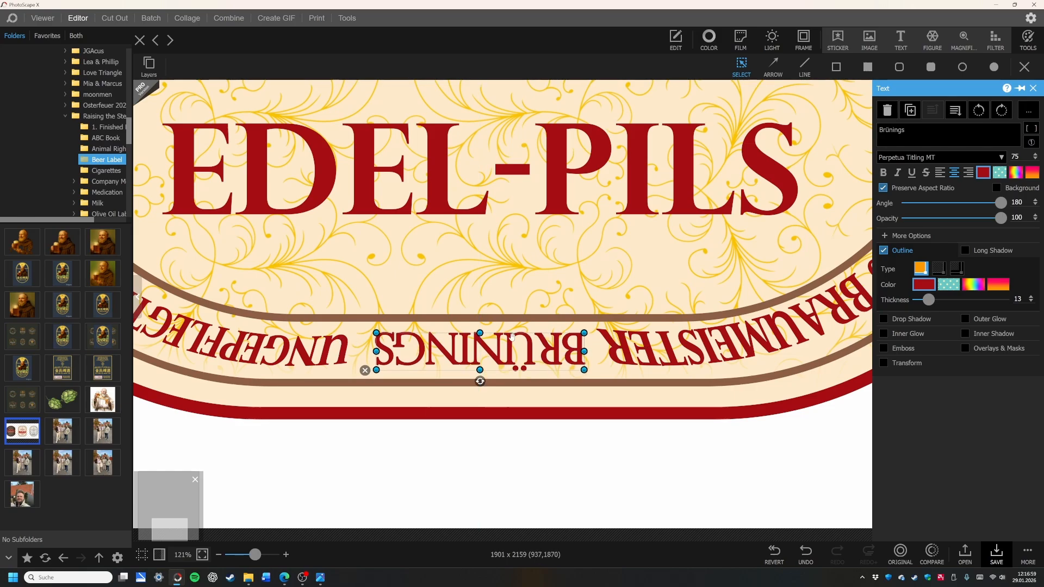
{"action": "scroll", "coordinate": [512, 337], "scroll_direction": "down", "scroll_amount": 6}
{"action": "left_click", "coordinate": [707, 357]}
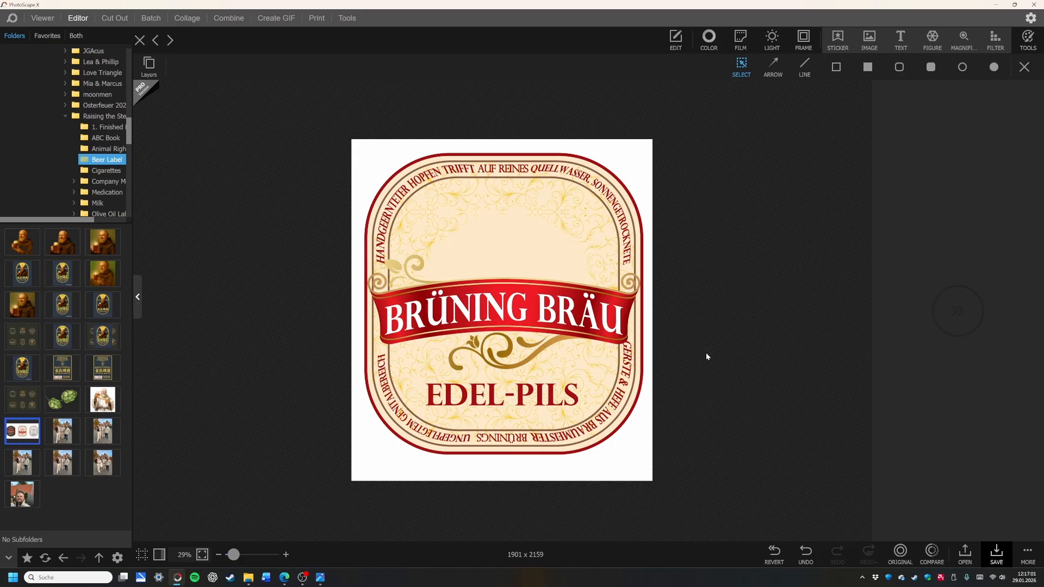
Step: Set the outline thickness of the "Brünings" text to 20
{"action": "left_click", "coordinate": [506, 436]}
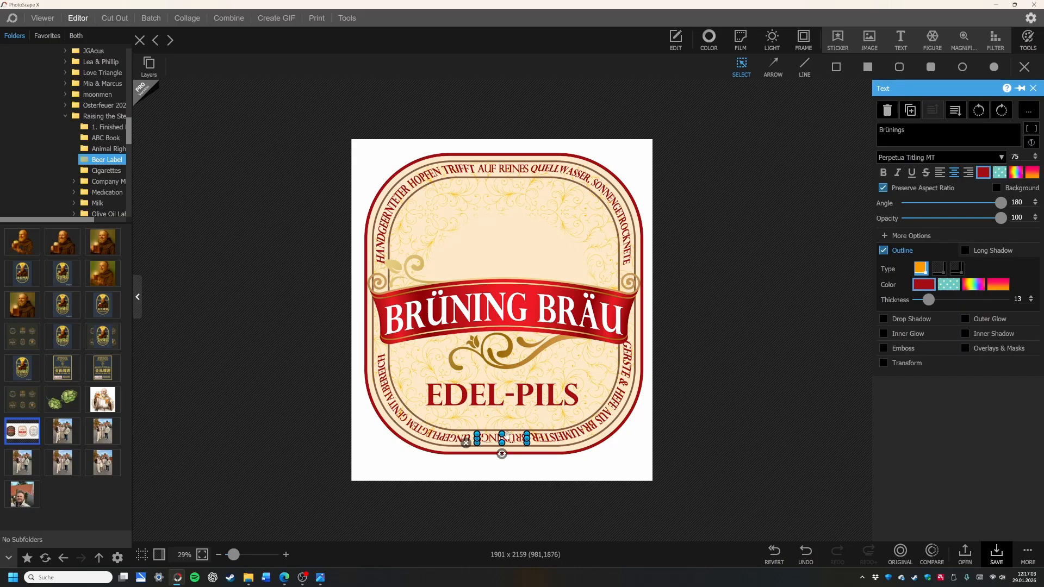
{"action": "left_click", "coordinate": [1032, 298]}
{"action": "left_click", "coordinate": [1032, 298]}
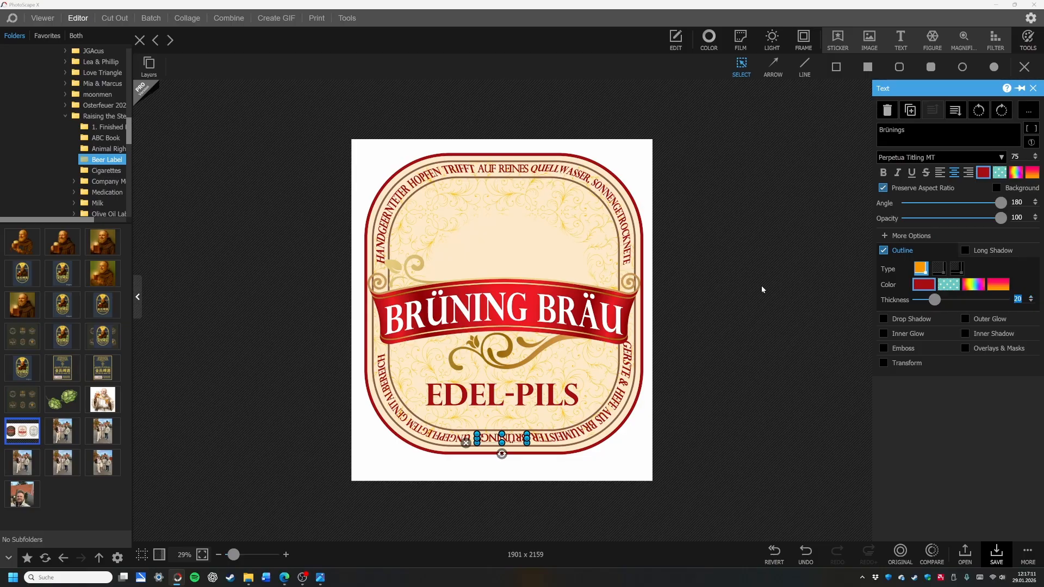
Step: Set the outline thickness of the "auf Reines" text at the top of the border to 18
{"action": "left_click", "coordinate": [503, 168]}
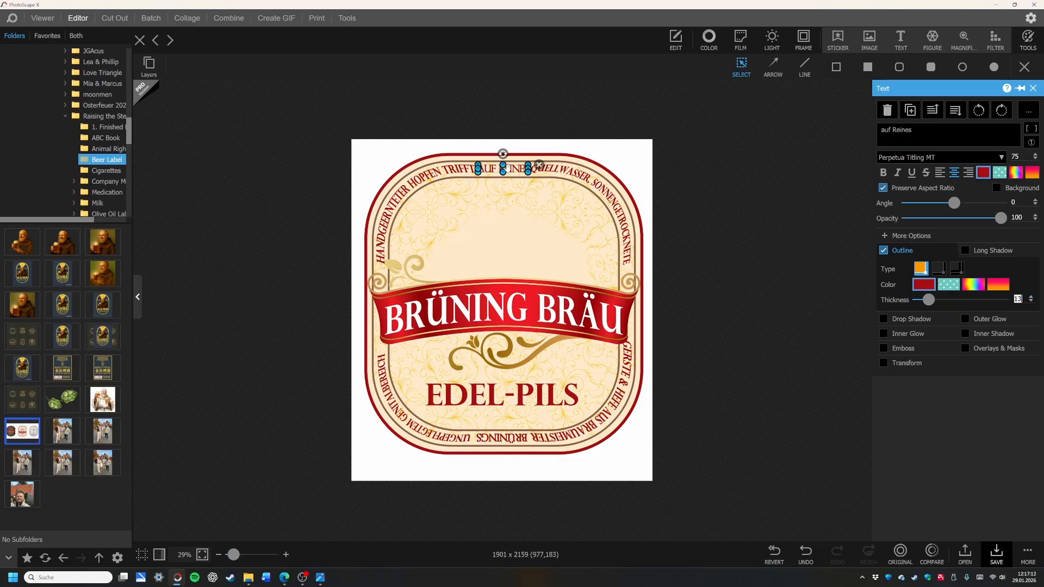
{"action": "left_click", "coordinate": [1032, 298]}
{"action": "left_click", "coordinate": [1032, 299]}
{"action": "left_click", "coordinate": [1032, 298]}
{"action": "left_click", "coordinate": [1032, 299]}
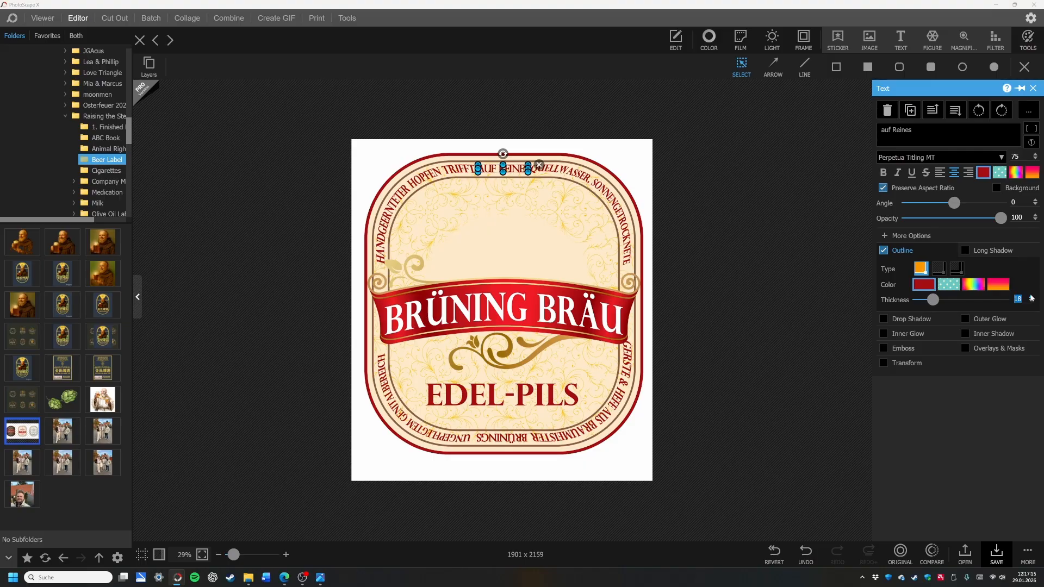
{"action": "left_click", "coordinate": [748, 255]}
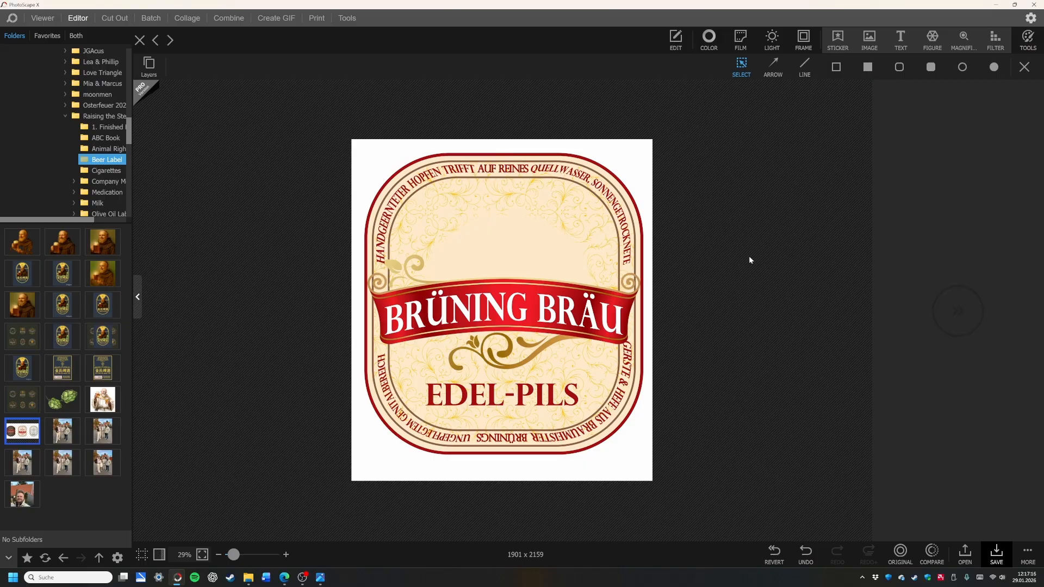
Step: Adjust the letter spacing of "auf Reines" to widen the text slightly
{"action": "left_click", "coordinate": [506, 170]}
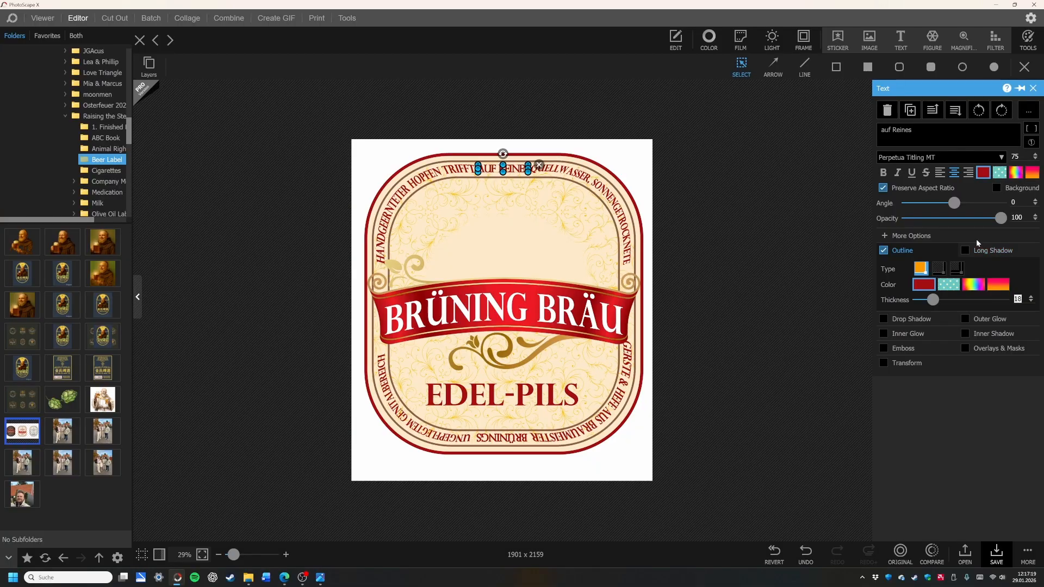
{"action": "left_click", "coordinate": [974, 236]}
{"action": "left_click", "coordinate": [1031, 264]}
{"action": "left_click", "coordinate": [1031, 265]}
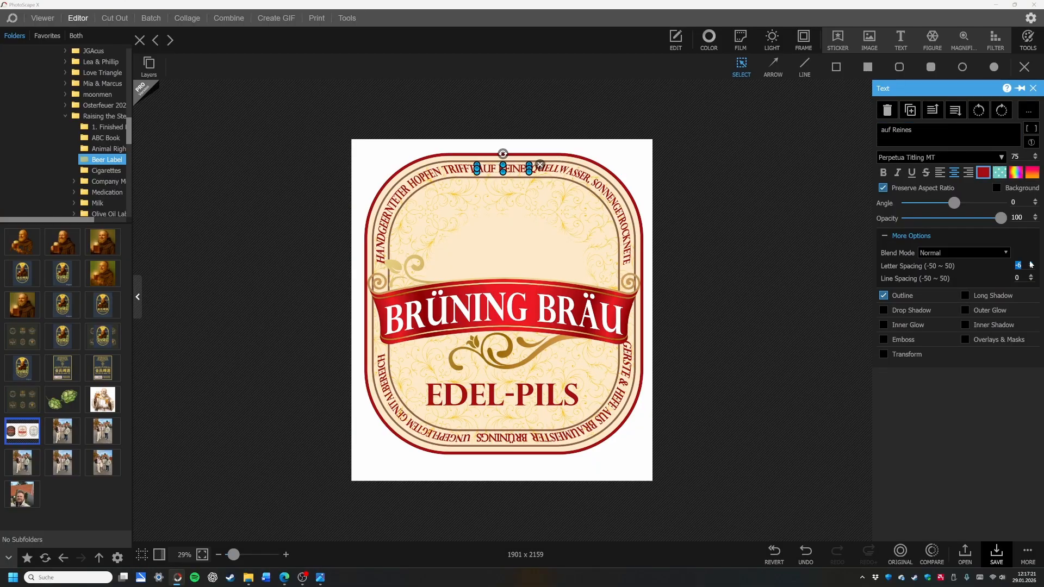
{"action": "left_click", "coordinate": [865, 249]}
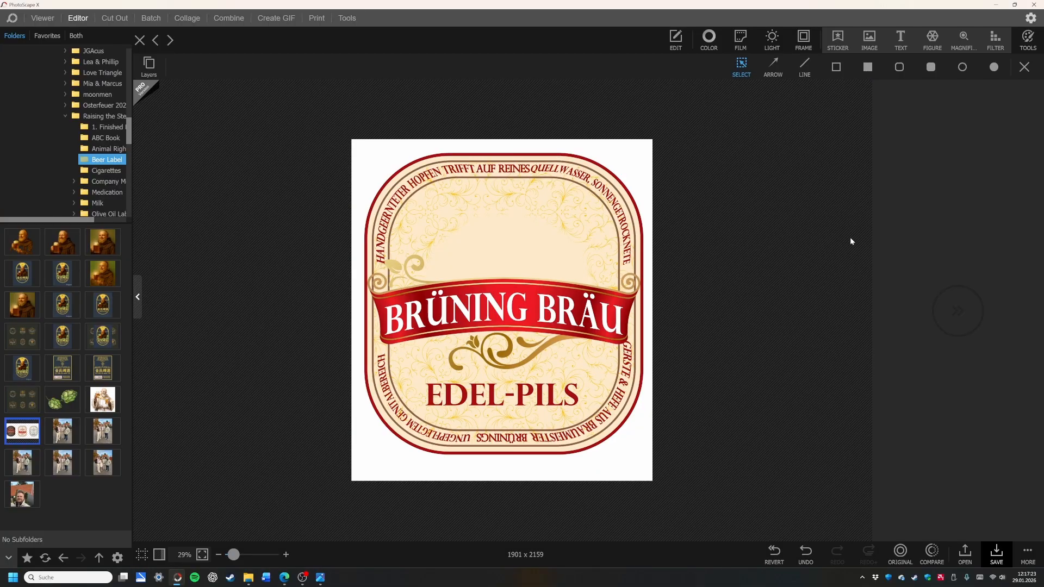
Step: Reduce "auf Reines" to size 72 and fit it between "trifft" and "Quellwasser" in the top border
{"action": "left_click", "coordinate": [503, 170]}
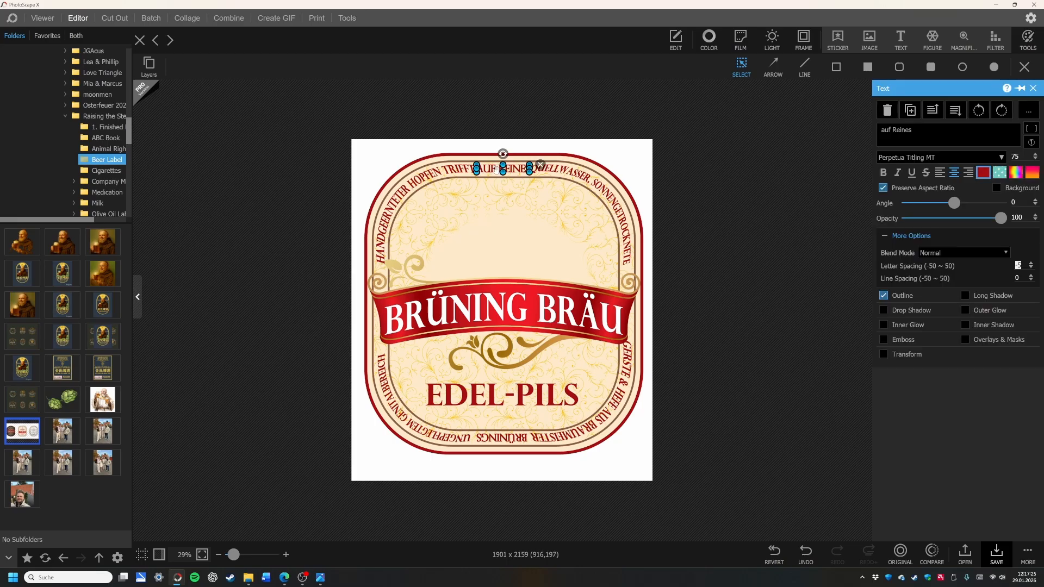
{"action": "scroll", "coordinate": [507, 173], "scroll_direction": "up", "scroll_amount": 8}
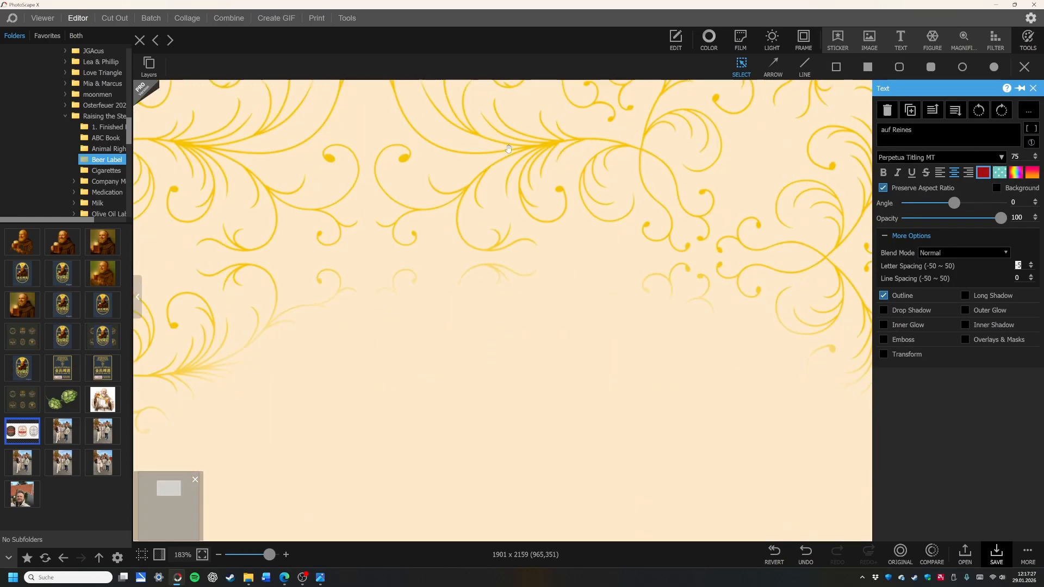
{"action": "left_click_drag", "start_coordinate": [510, 148], "coordinate": [510, 243]}
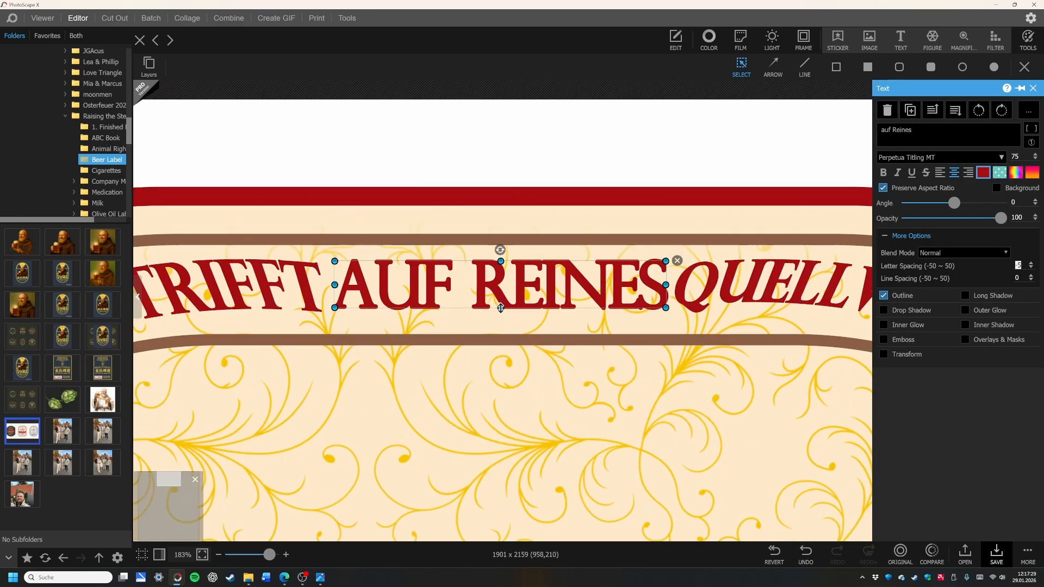
{"action": "left_click_drag", "start_coordinate": [501, 307], "coordinate": [512, 285]}
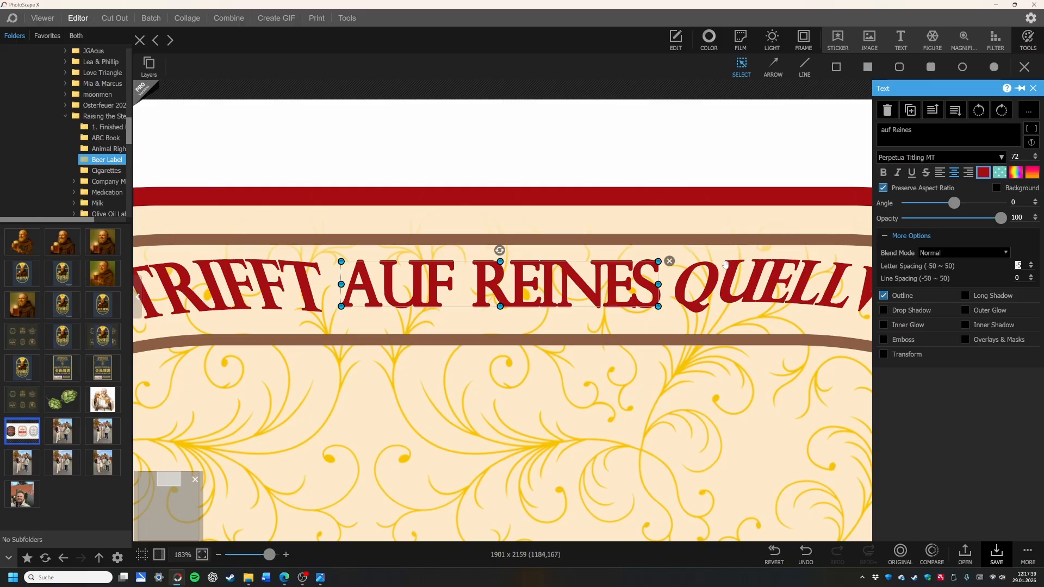
{"action": "scroll", "coordinate": [615, 301], "scroll_direction": "down", "scroll_amount": 5}
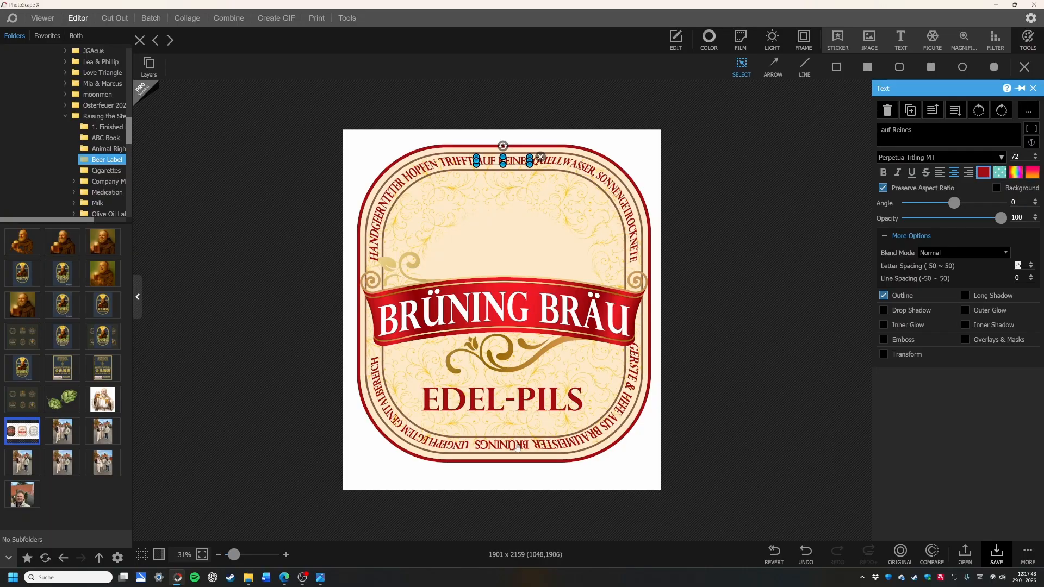
Step: Increase the letter spacing of the "Brünings" text in the bottom border and open its outline settings
{"action": "scroll", "coordinate": [515, 450], "scroll_direction": "up", "scroll_amount": 3}
{"action": "left_click", "coordinate": [507, 495]}
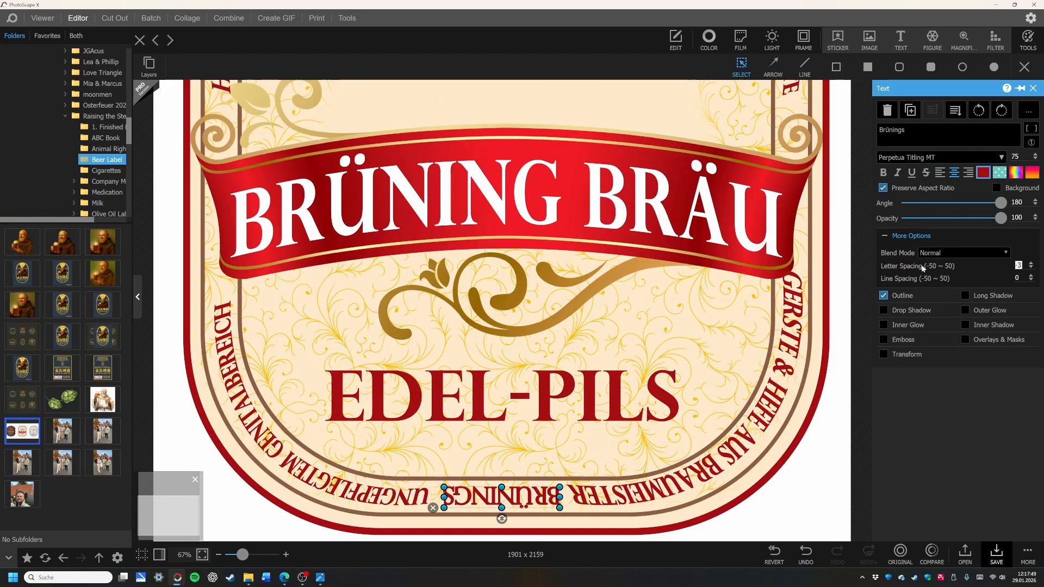
{"action": "left_click", "coordinate": [1031, 263]}
{"action": "left_click", "coordinate": [1031, 263]}
{"action": "left_click", "coordinate": [902, 296]}
{"action": "scroll", "coordinate": [414, 380], "scroll_direction": "down", "scroll_amount": 4}
Step: Enlarge the lower-left arched text "ungepflegtem Genitalbereich" to size 400 and refit its end beside "Brünings"
{"action": "left_click", "coordinate": [415, 380]}
{"action": "scroll", "coordinate": [309, 423], "scroll_direction": "up", "scroll_amount": 3}
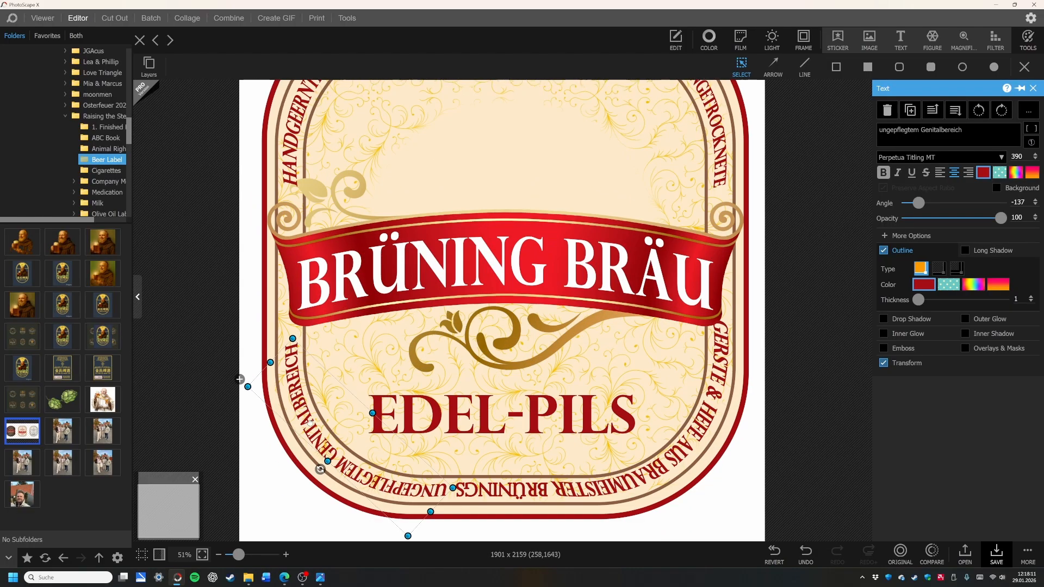
{"action": "left_click_drag", "start_coordinate": [240, 379], "coordinate": [232, 372]}
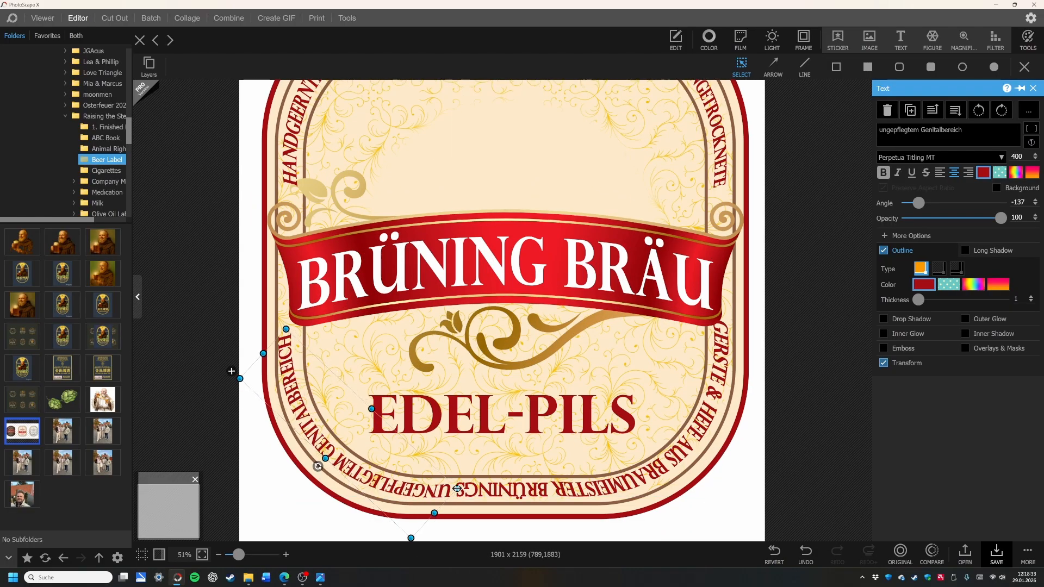
{"action": "left_click_drag", "start_coordinate": [457, 489], "coordinate": [454, 486]}
{"action": "left_click", "coordinate": [506, 271]}
Step: Adjust the position of the arched text "Gerste & Hefe aus Braumeister" within the label's lower-right border
{"action": "scroll", "coordinate": [506, 304], "scroll_direction": "down", "scroll_amount": 4}
{"action": "scroll", "coordinate": [625, 411], "scroll_direction": "up", "scroll_amount": 2}
{"action": "left_click", "coordinate": [625, 412]}
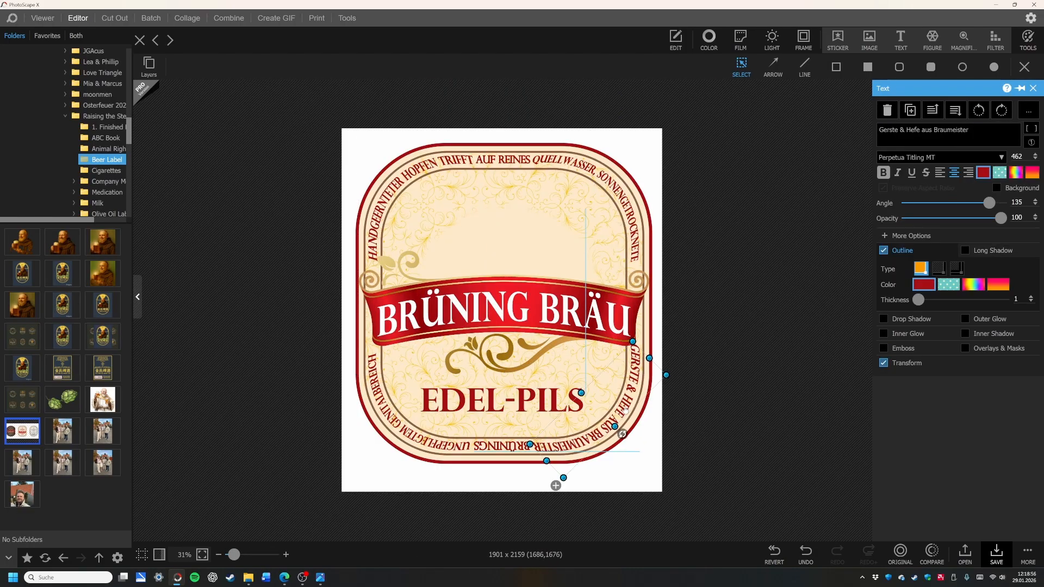
{"action": "left_click", "coordinate": [723, 381]}
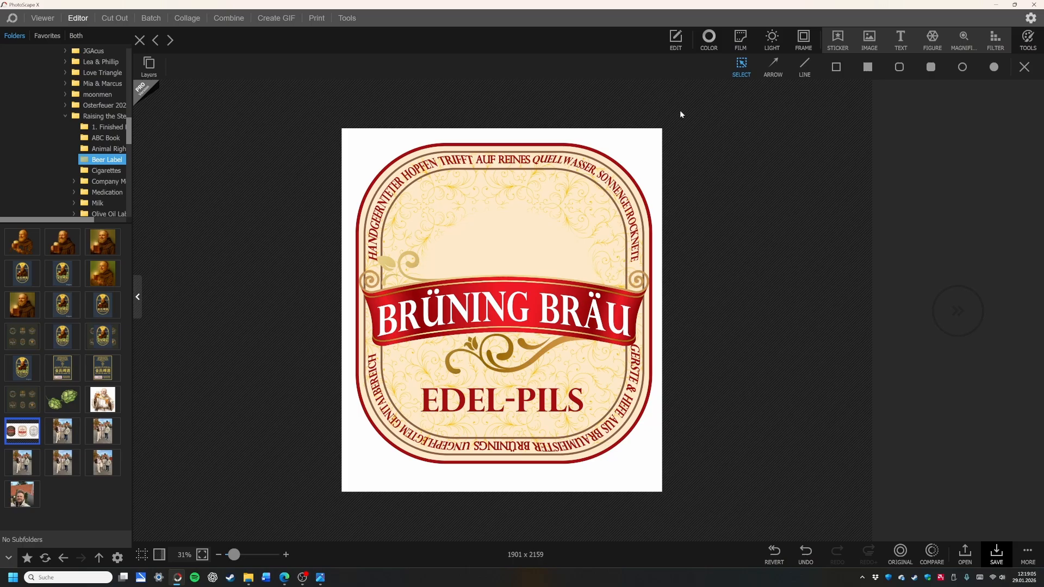
Step: Insert a filled badge figure with round notches at its top and bottom edges
{"action": "left_click", "coordinate": [927, 41]}
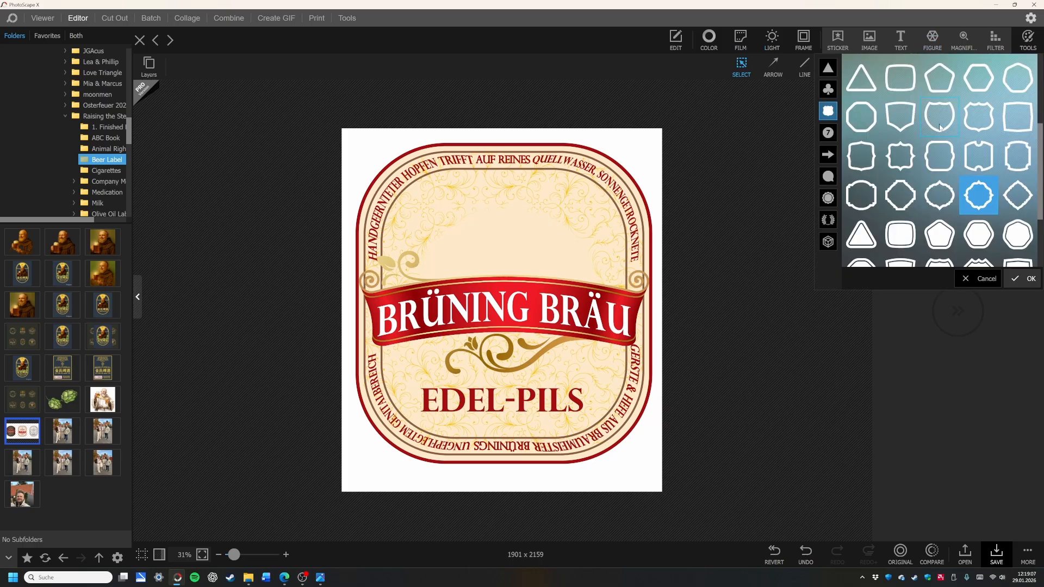
{"action": "scroll", "coordinate": [940, 130], "scroll_direction": "down", "scroll_amount": 1}
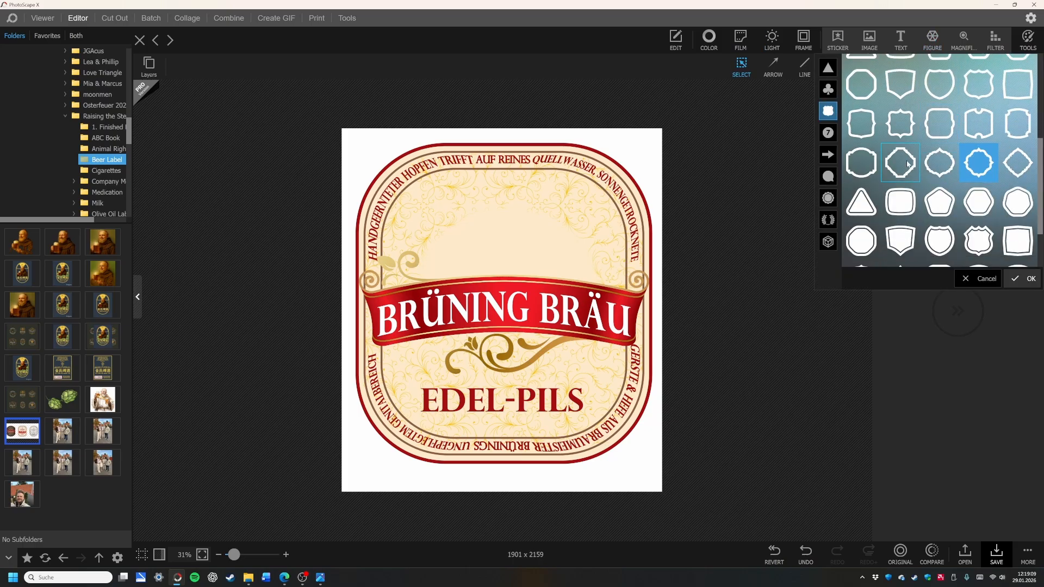
{"action": "left_click", "coordinate": [986, 124]}
{"action": "scroll", "coordinate": [985, 199], "scroll_direction": "up", "scroll_amount": 1}
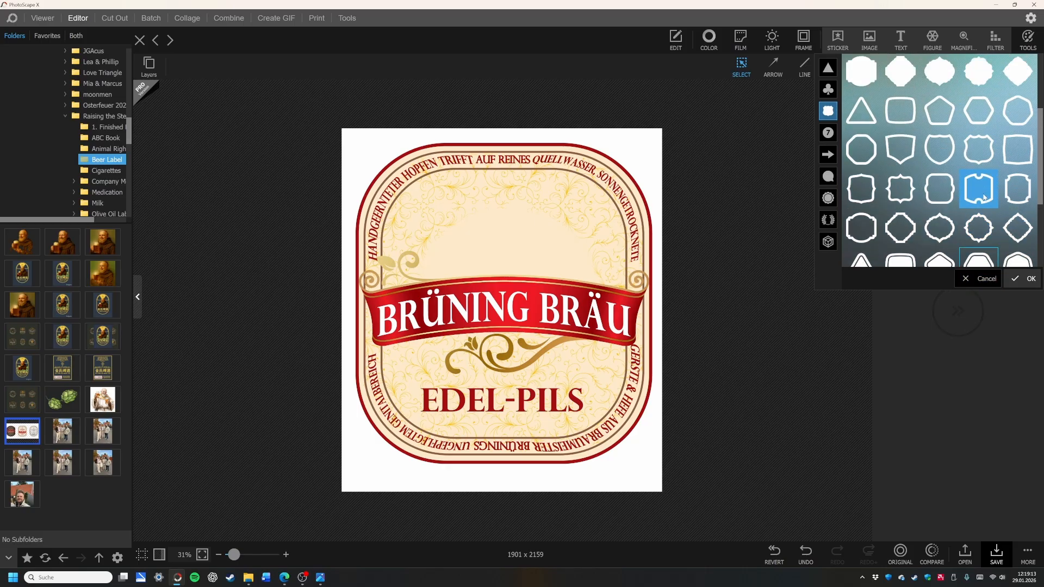
{"action": "scroll", "coordinate": [984, 185], "scroll_direction": "up", "scroll_amount": 2}
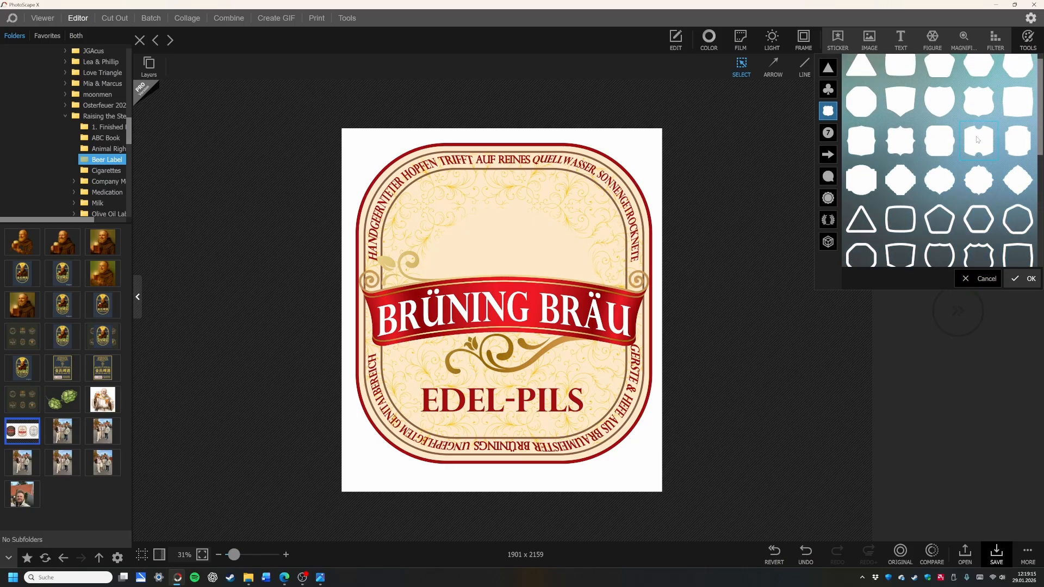
{"action": "left_click", "coordinate": [981, 145]}
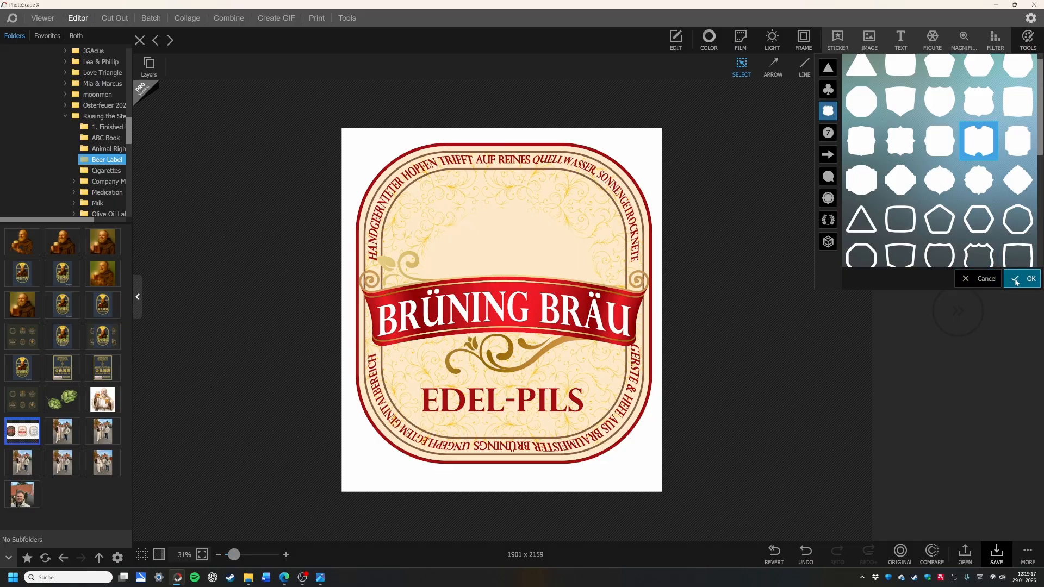
{"action": "left_click", "coordinate": [1025, 278]}
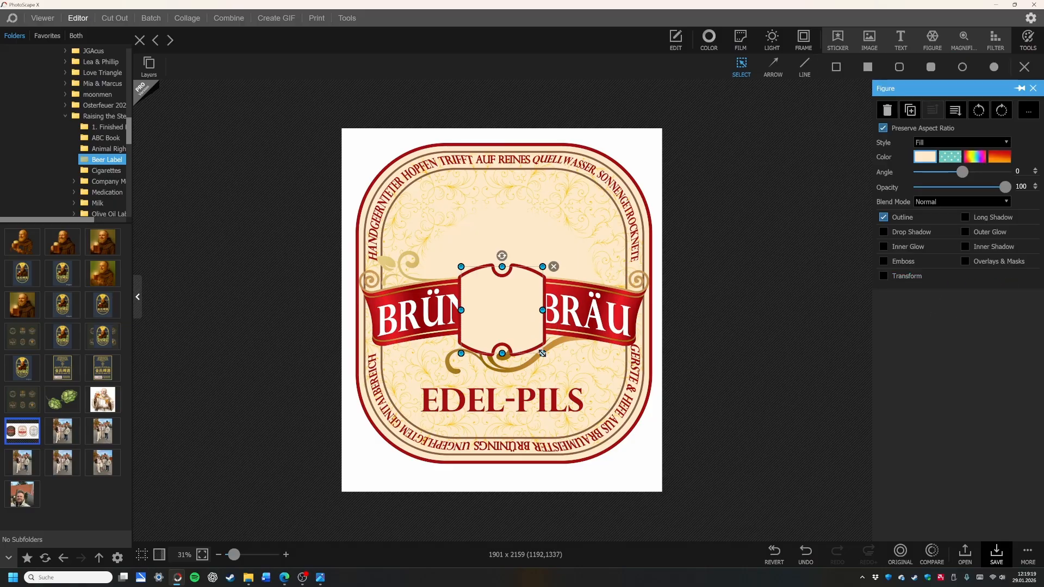
Step: Flatten the badge figure without preserving its aspect ratio, place it centrally just above the red banner, and remove its outline
{"action": "left_click_drag", "start_coordinate": [542, 354], "coordinate": [558, 320]}
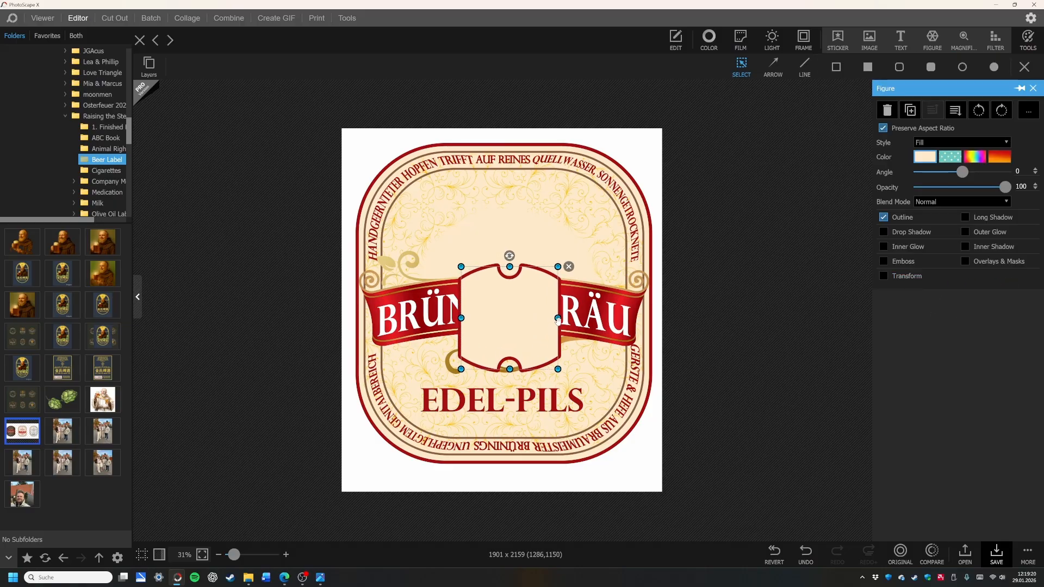
{"action": "left_click", "coordinate": [883, 128]}
{"action": "left_click_drag", "start_coordinate": [513, 368], "coordinate": [510, 263]}
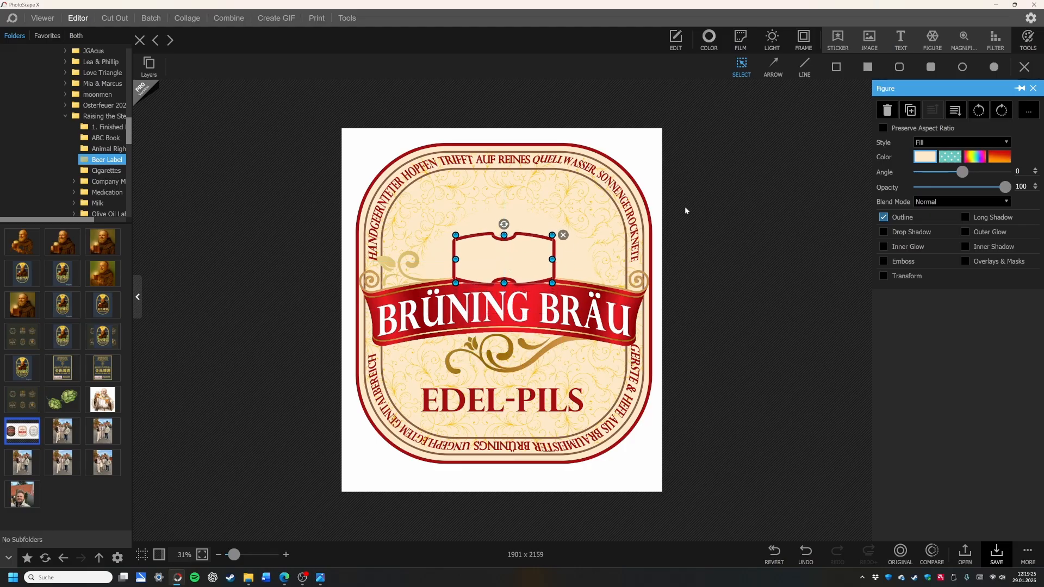
{"action": "left_click", "coordinate": [884, 216]}
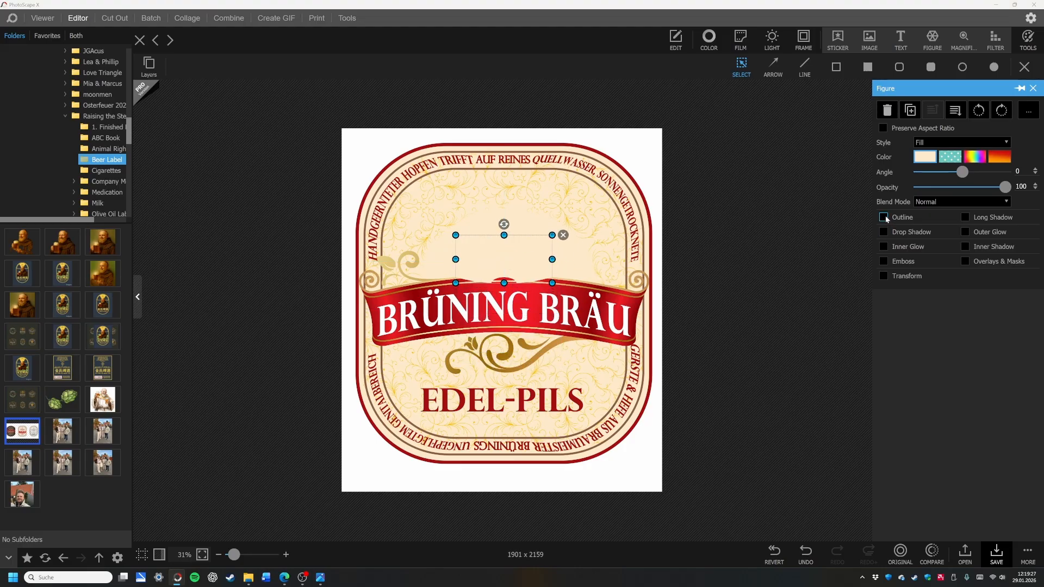
Step: Give the badge figure a dark red outline with thickness 10 and reduce its height above the banner
{"action": "left_click", "coordinate": [884, 217]}
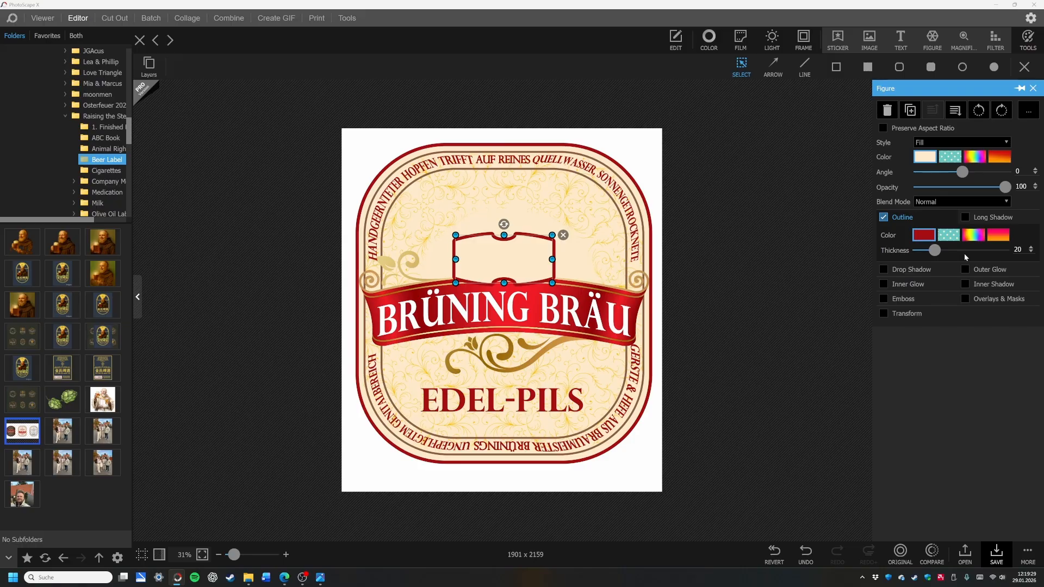
{"action": "left_click", "coordinate": [1031, 253]}
{"action": "left_click", "coordinate": [1032, 253]}
{"action": "left_click", "coordinate": [1031, 252]}
{"action": "left_click", "coordinate": [1032, 252]}
{"action": "left_click", "coordinate": [1031, 253]}
{"action": "left_click", "coordinate": [1031, 253]}
{"action": "left_click", "coordinate": [1032, 252]}
{"action": "left_click", "coordinate": [1031, 252]}
{"action": "left_click", "coordinate": [1031, 253]}
{"action": "left_click", "coordinate": [1031, 252]}
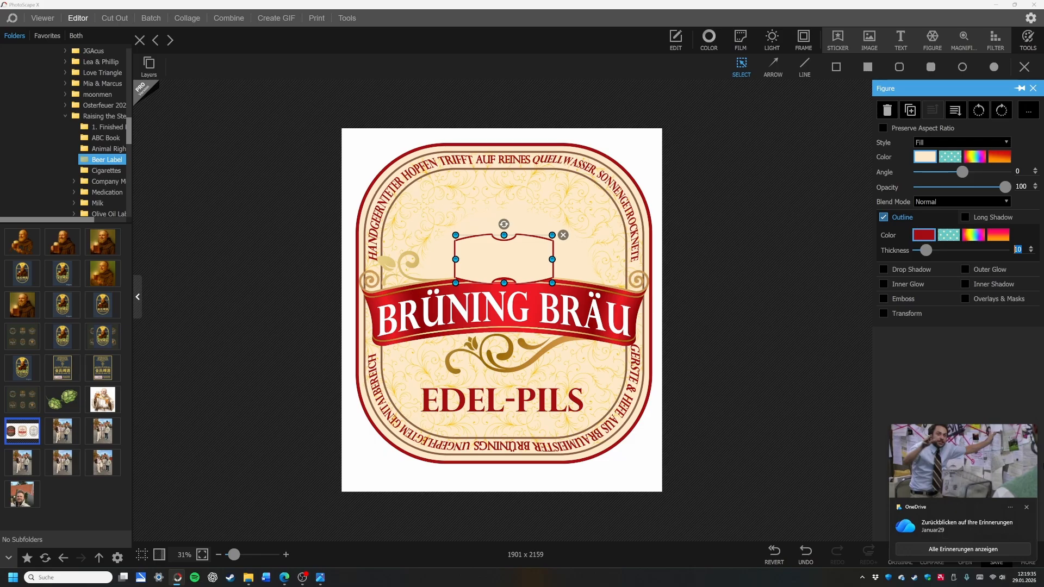
{"action": "left_click", "coordinate": [1027, 508]}
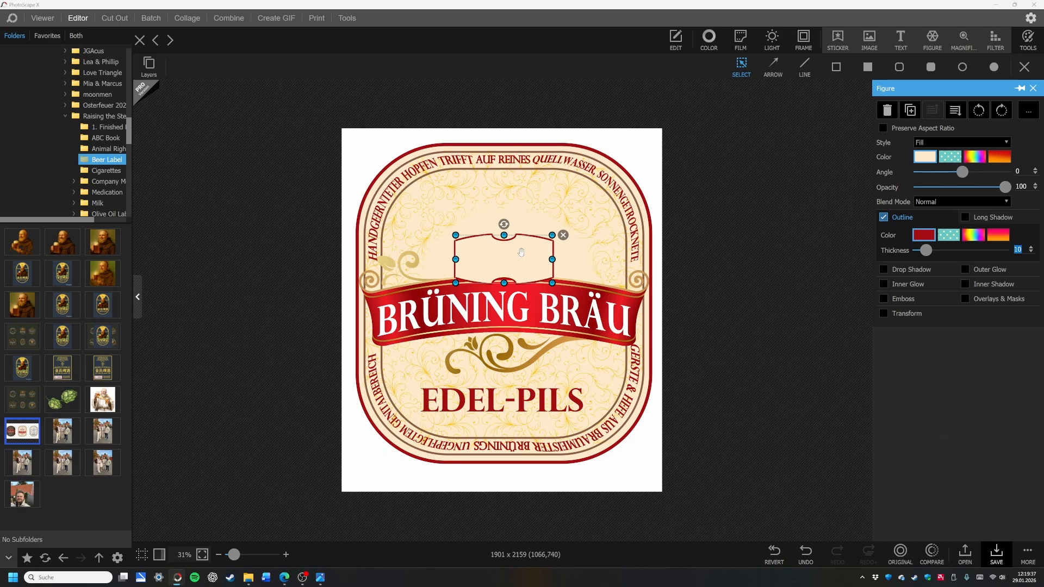
{"action": "left_click_drag", "start_coordinate": [522, 254], "coordinate": [504, 245]}
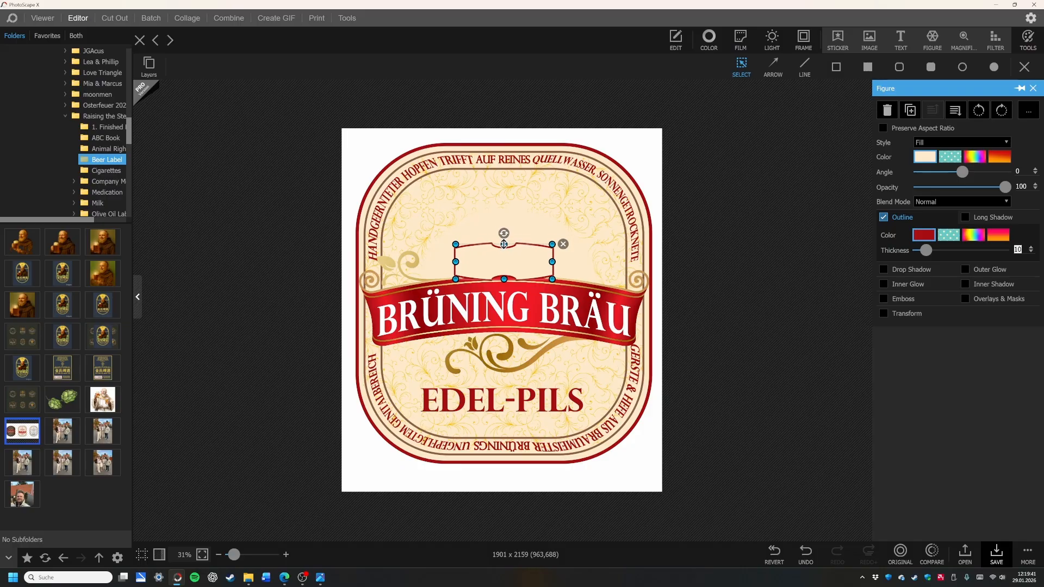
Step: Add the text "Est. 2103" in Perpetua Titling MT and scale it to size 132 inside the badge
{"action": "left_click", "coordinate": [905, 47]}
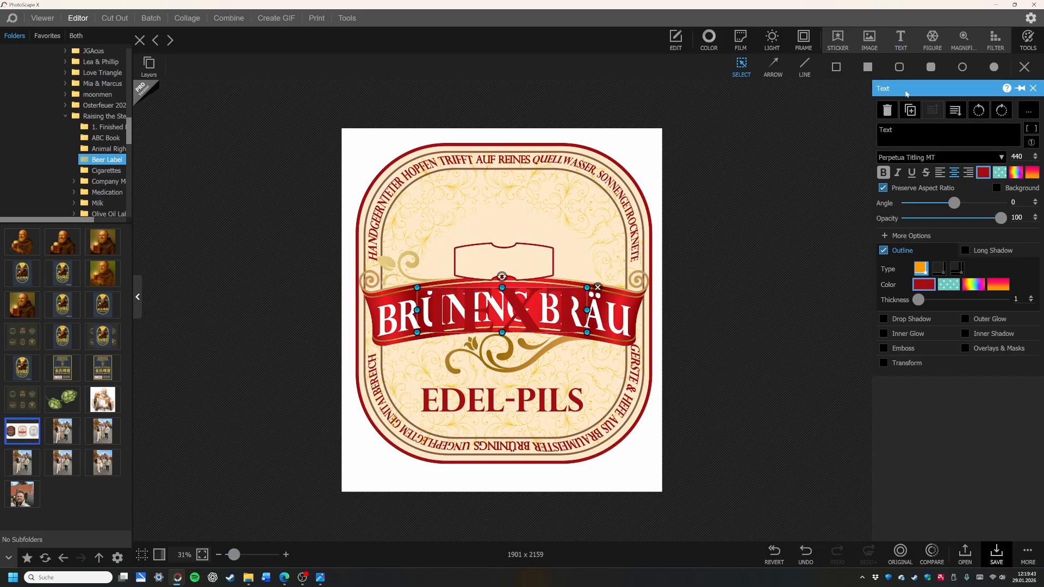
{"action": "type", "text": "Est"}
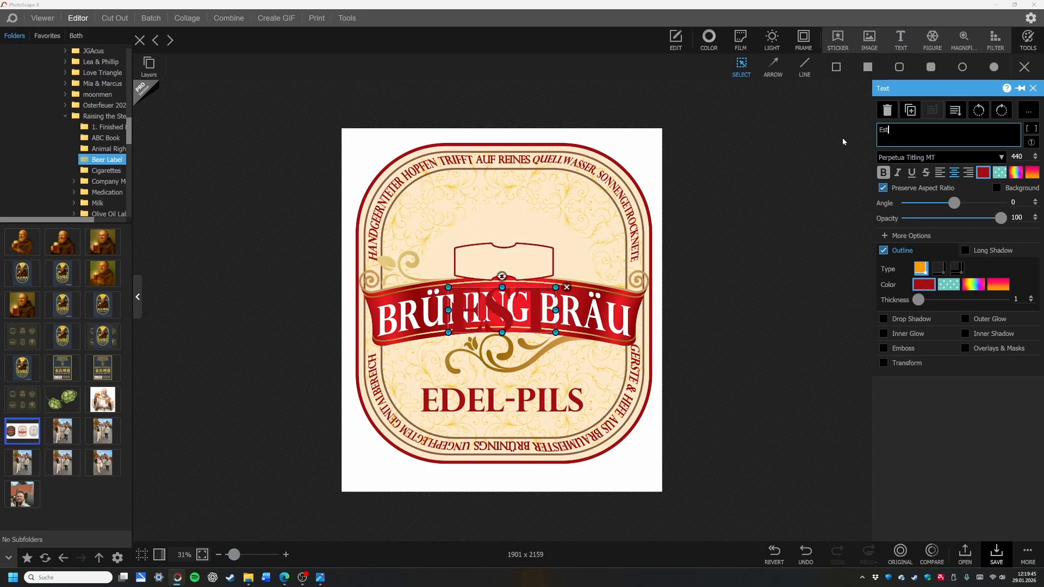
{"action": "type", "text": ". 21"}
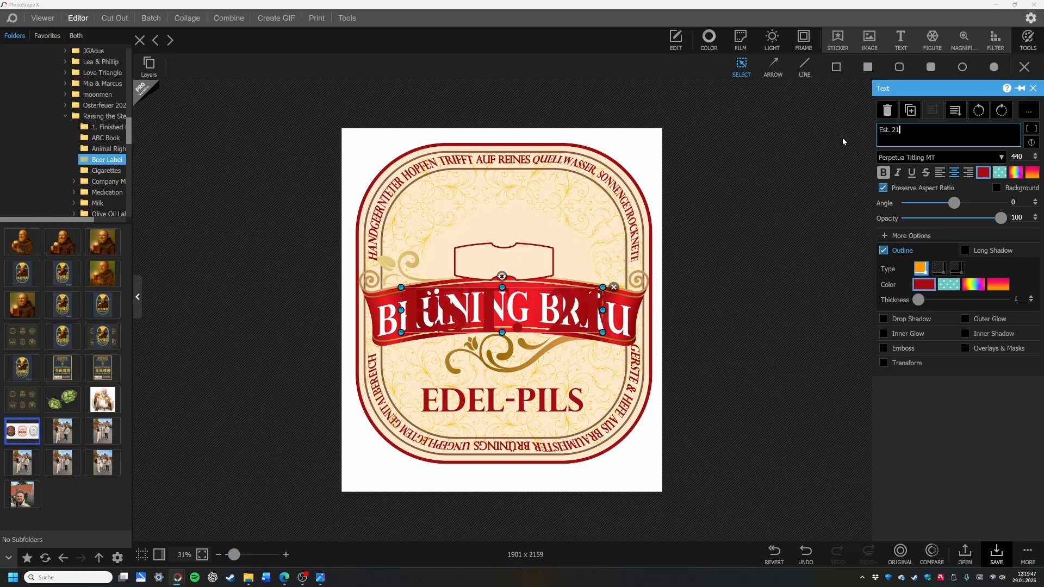
{"action": "type", "text": "03"}
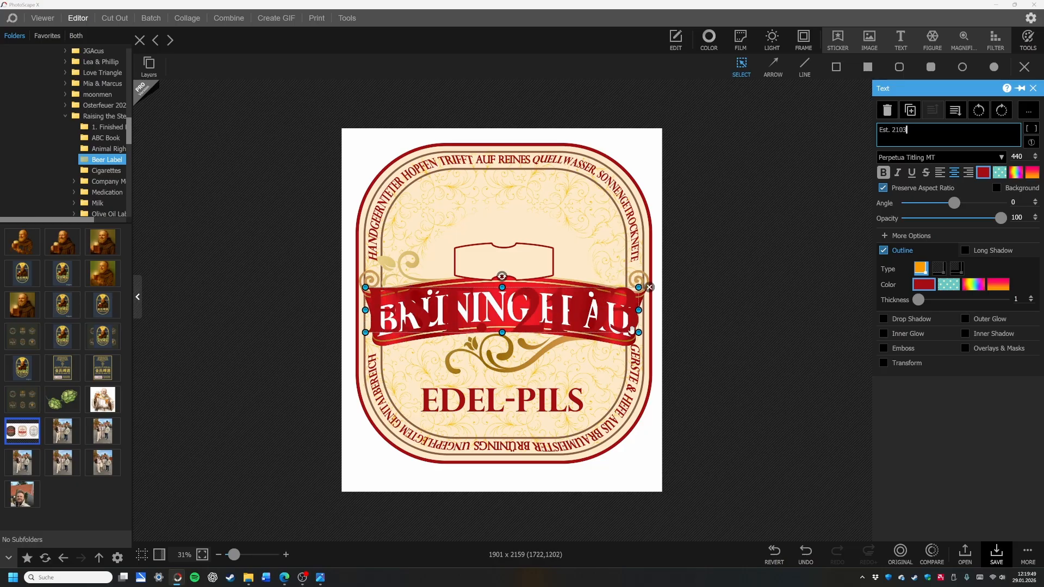
{"action": "left_click_drag", "start_coordinate": [638, 332], "coordinate": [542, 267]}
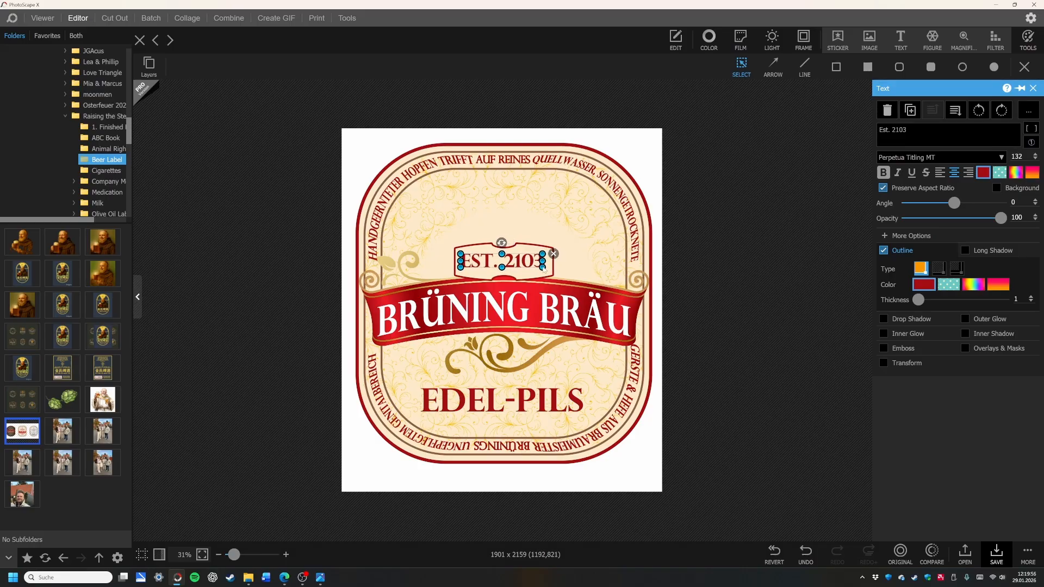
Step: Nudge the badge slightly upward so it frames the "Est. 2103" text just above the banner
{"action": "left_click", "coordinate": [522, 246]}
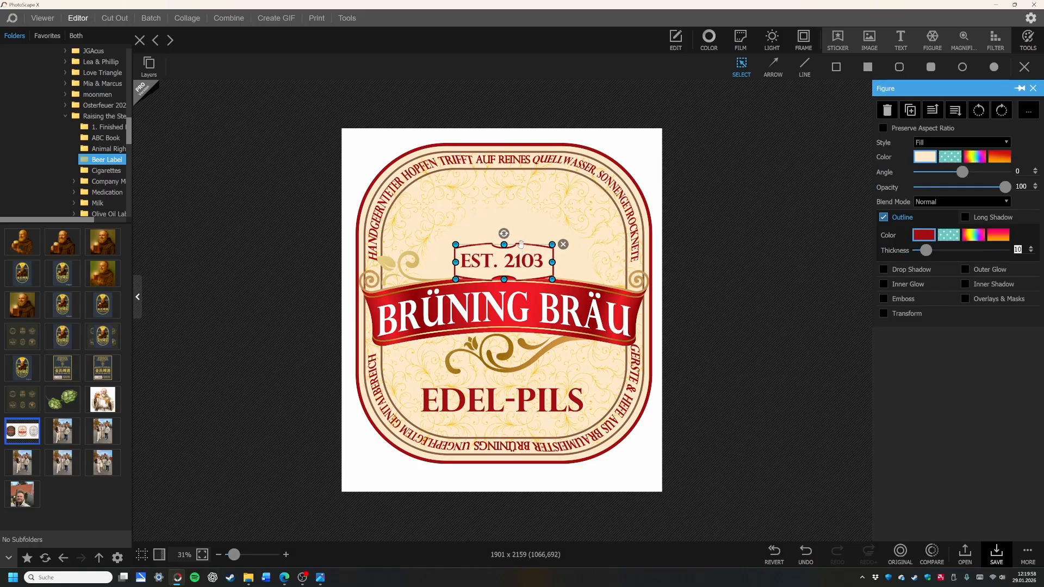
{"action": "left_click", "coordinate": [520, 282]}
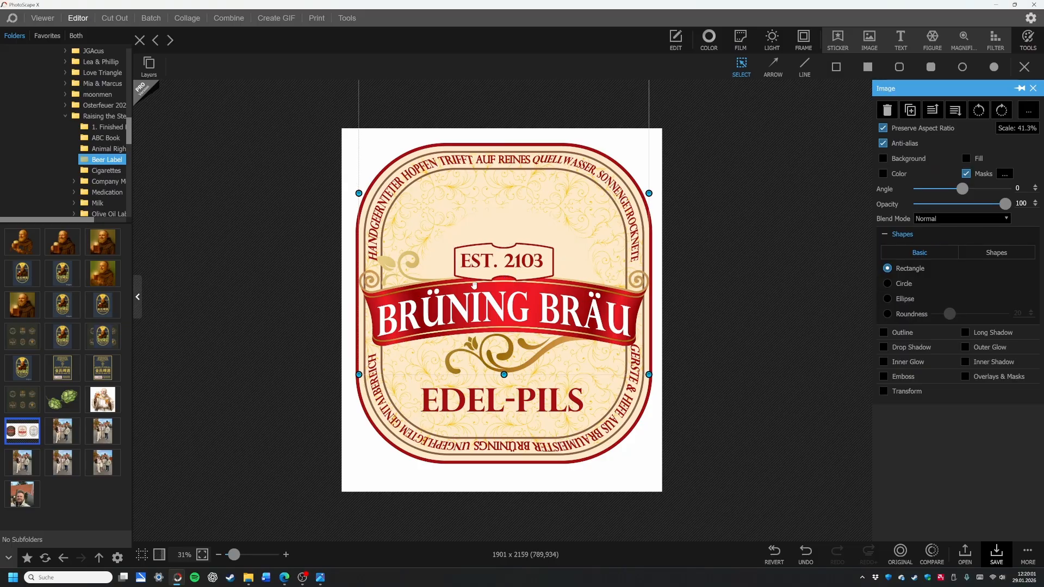
{"action": "left_click", "coordinate": [518, 278]}
{"action": "left_click", "coordinate": [521, 276]}
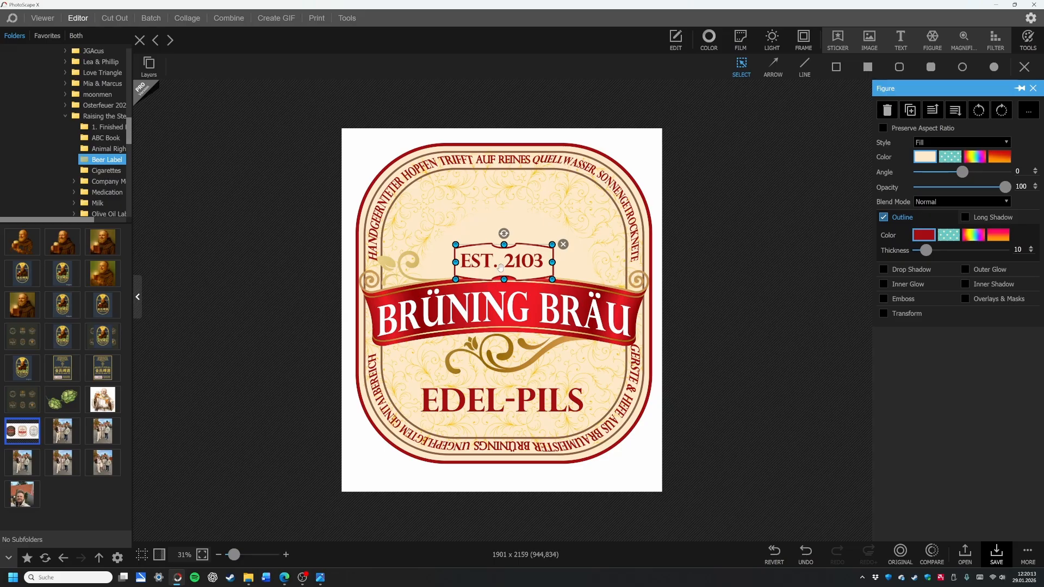
{"action": "left_click_drag", "start_coordinate": [525, 252], "coordinate": [525, 248]}
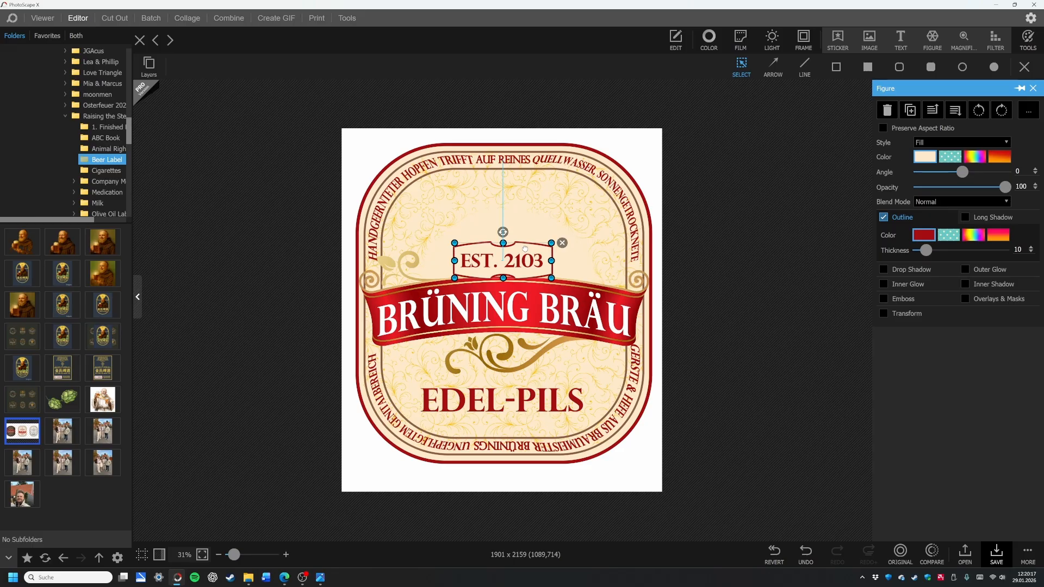
{"action": "left_click_drag", "start_coordinate": [525, 248], "coordinate": [525, 249]}
{"action": "left_click", "coordinate": [511, 263]}
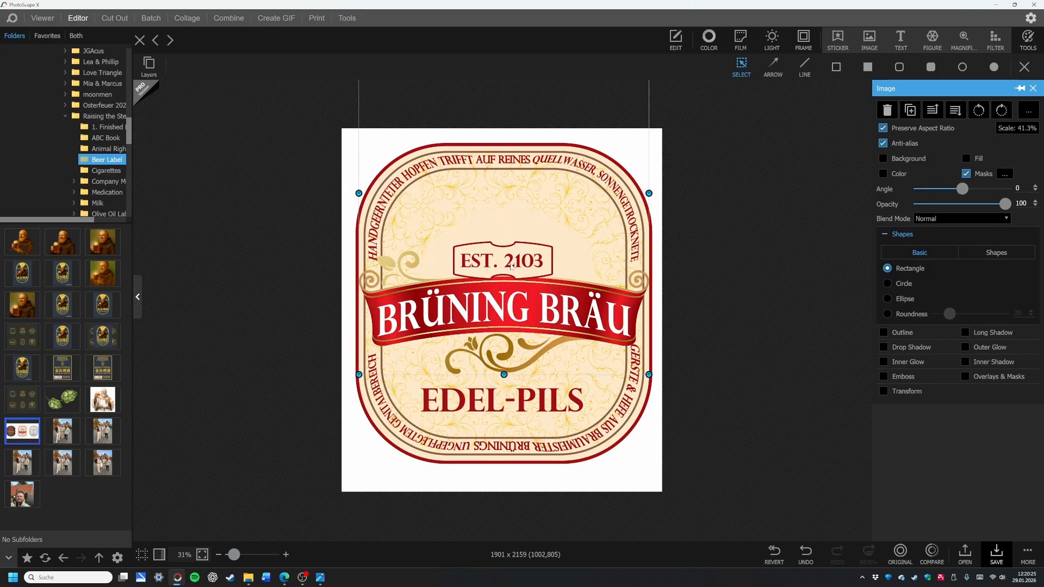
{"action": "left_click_drag", "start_coordinate": [523, 265], "coordinate": [521, 263]}
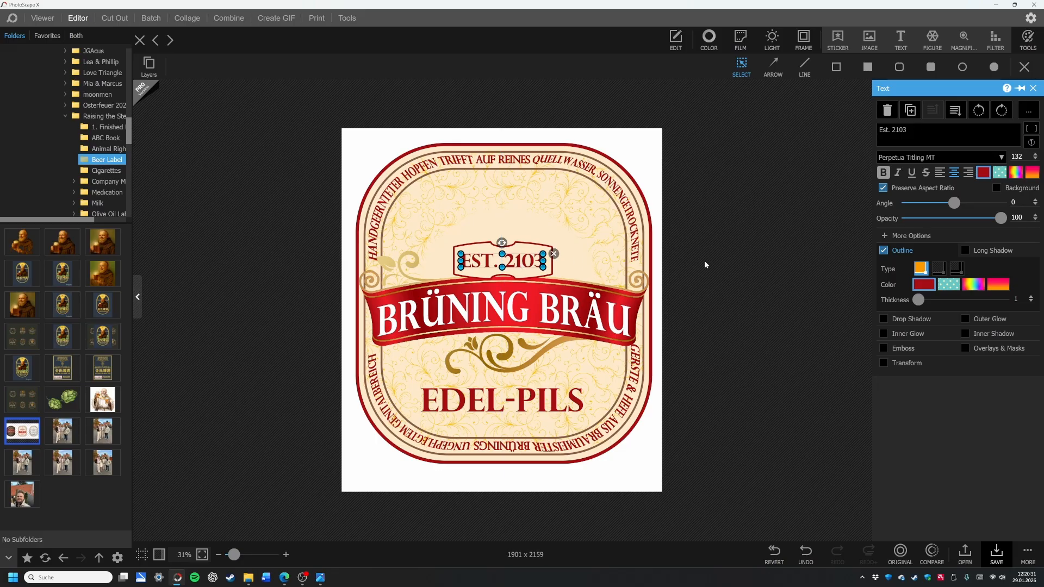
Step: Scale down the "Est. 2103" text and shrink the badge figure around it
{"action": "left_click", "coordinate": [704, 261]}
{"action": "left_click", "coordinate": [515, 253]}
{"action": "scroll", "coordinate": [527, 260], "scroll_direction": "up", "scroll_amount": 5}
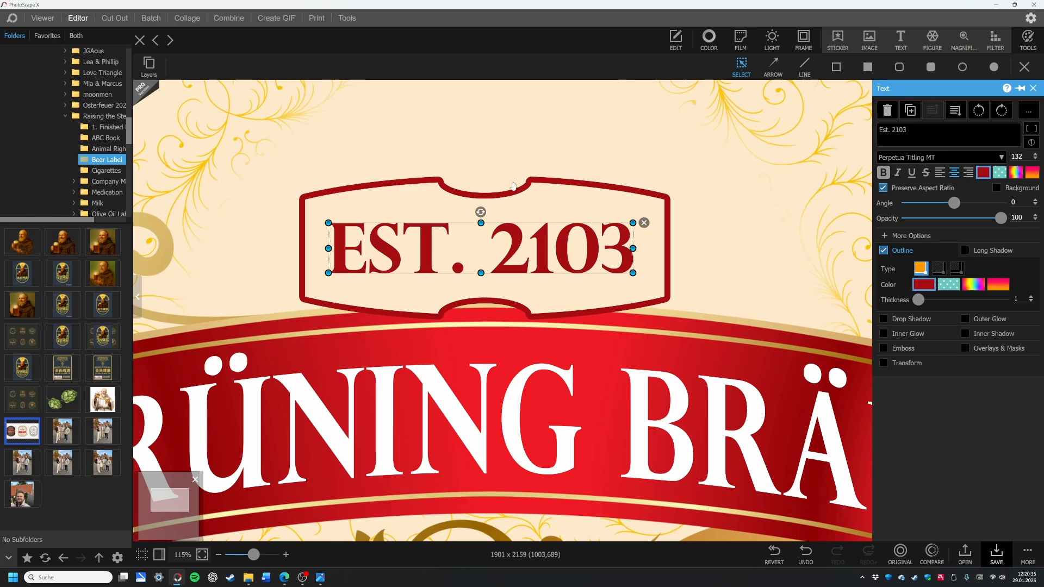
{"action": "left_click_drag", "start_coordinate": [633, 223], "coordinate": [532, 259]}
{"action": "left_click", "coordinate": [558, 214]}
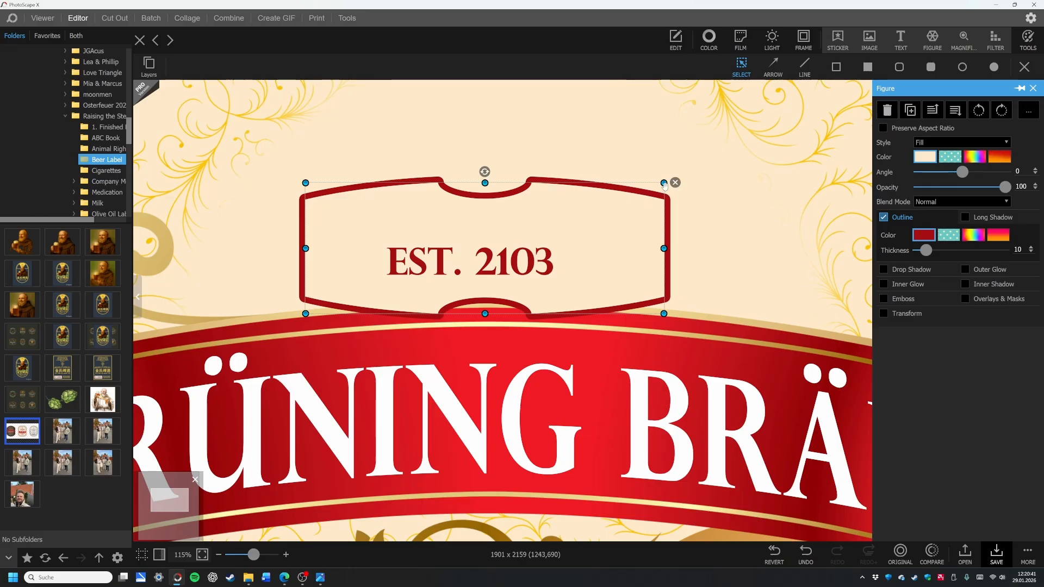
{"action": "left_click_drag", "start_coordinate": [665, 181], "coordinate": [527, 233]}
{"action": "scroll", "coordinate": [527, 233], "scroll_direction": "down", "scroll_amount": 5}
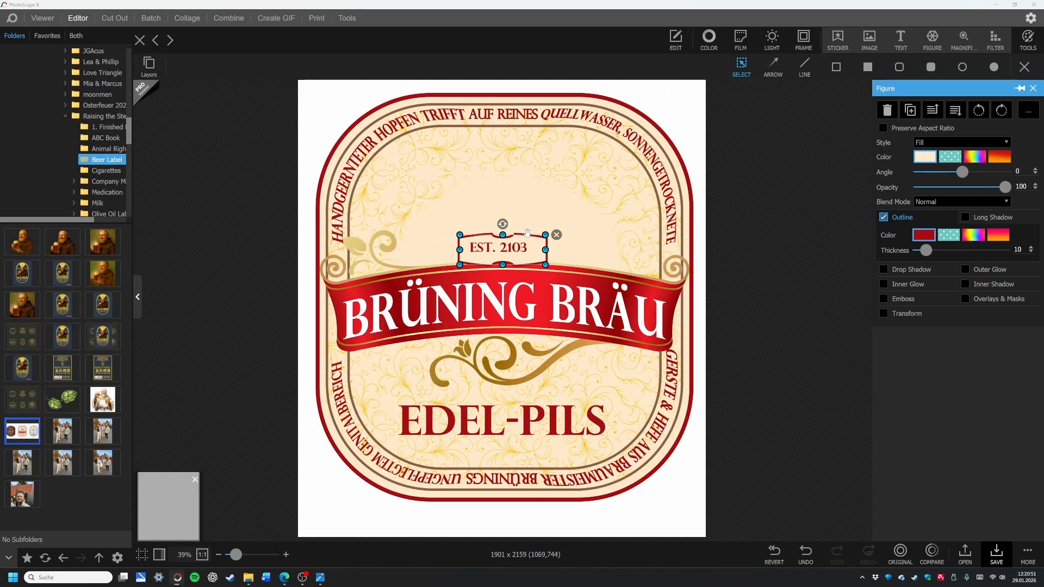
Step: Enlarge the badge figure slightly from its corner and shift it sideways to surround the "Est. 2103" text evenly
{"action": "key", "text": "super"}
{"action": "left_click", "coordinate": [533, 218]}
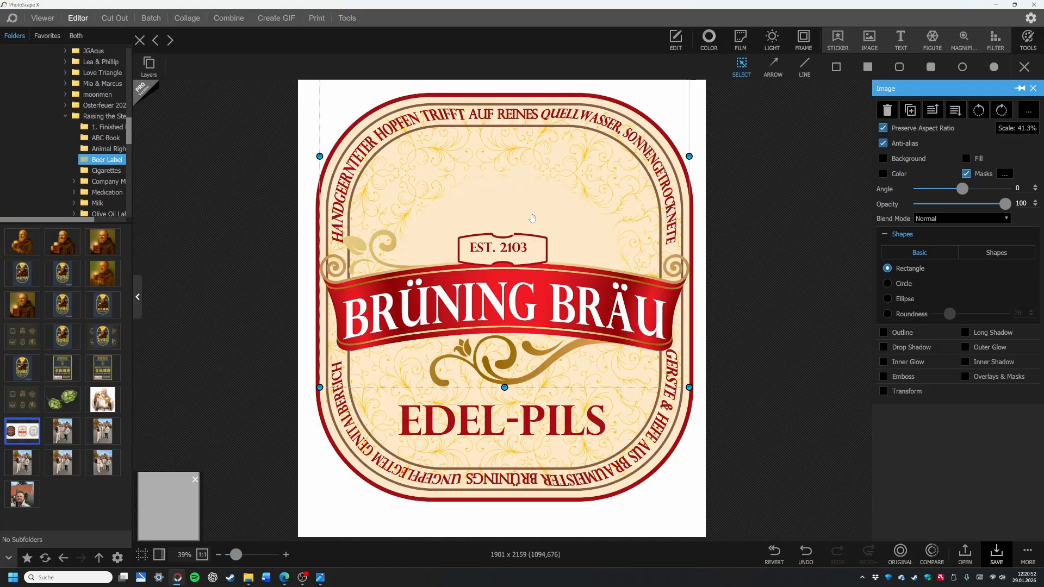
{"action": "left_click", "coordinate": [524, 244]}
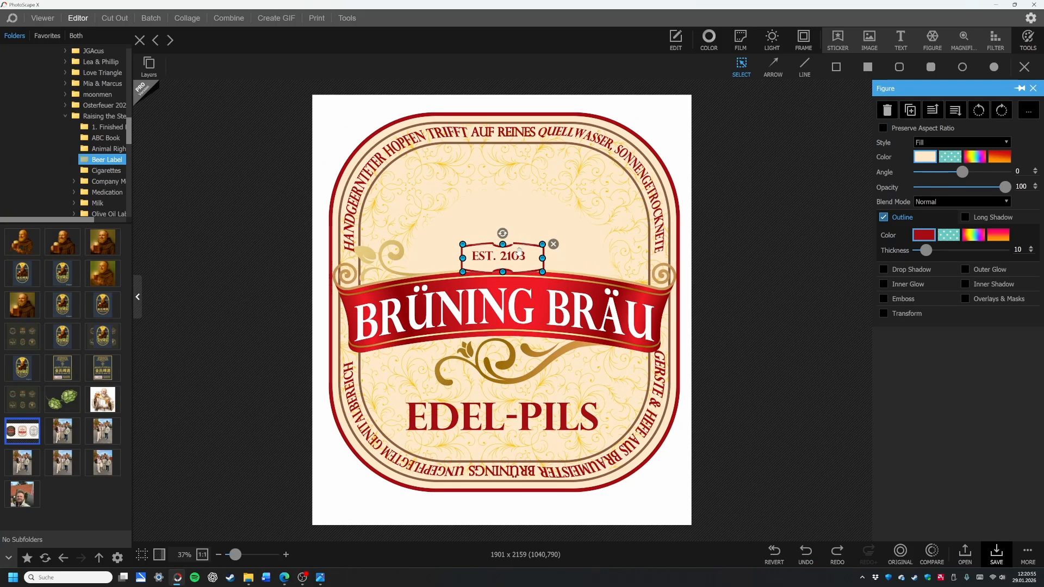
{"action": "scroll", "coordinate": [516, 242], "scroll_direction": "up", "scroll_amount": 4}
{"action": "mouse_move", "coordinate": [586, 234]}
{"action": "left_mouse_down"}
{"action": "mouse_move", "coordinate": [605, 228]}
{"action": "mouse_move", "coordinate": [590, 232]}
{"action": "left_mouse_up"}
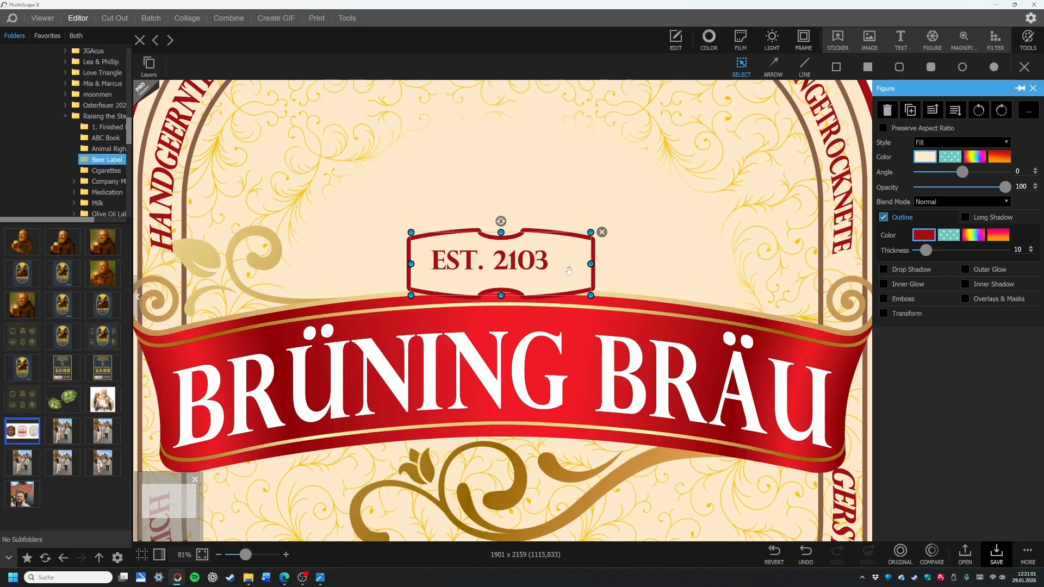
{"action": "left_click_drag", "start_coordinate": [569, 271], "coordinate": [565, 271]}
{"action": "scroll", "coordinate": [564, 272], "scroll_direction": "down", "scroll_amount": 5}
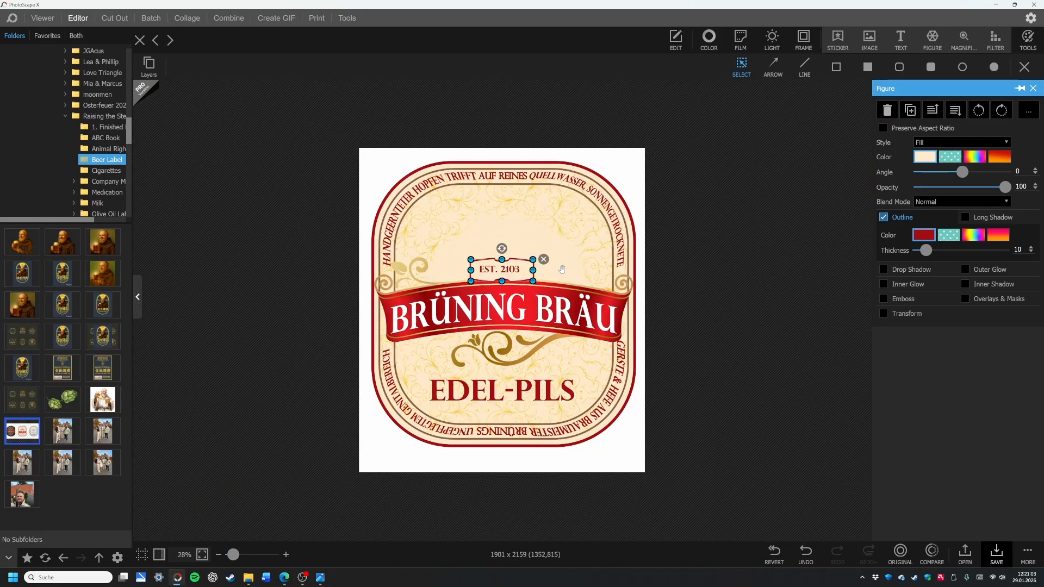
Step: Narrow the badge figure and fine-tune its position so it is centred around the text above the banner
{"action": "scroll", "coordinate": [542, 277], "scroll_direction": "up", "scroll_amount": 2}
{"action": "scroll", "coordinate": [541, 276], "scroll_direction": "up", "scroll_amount": 1}
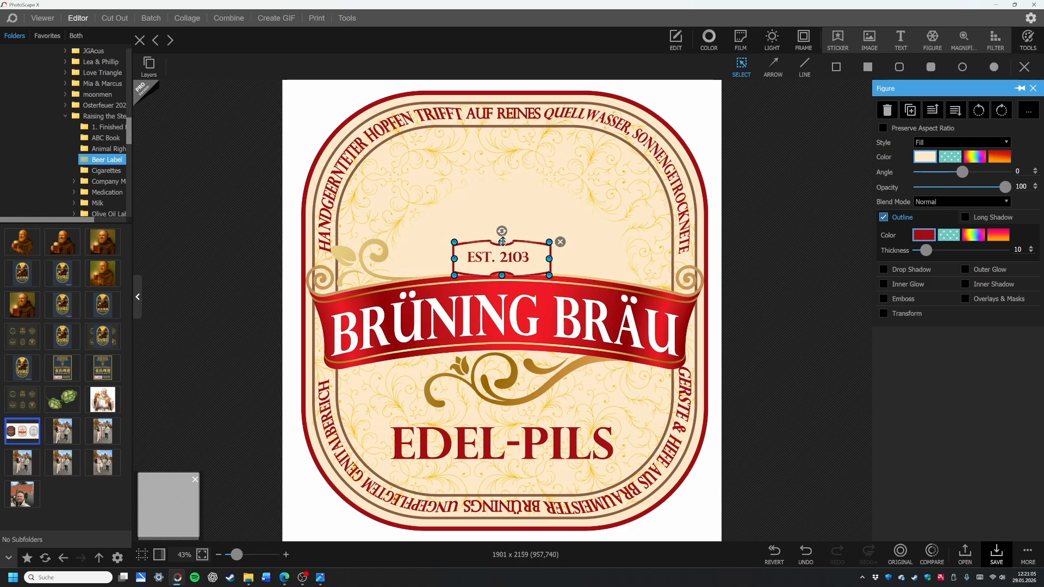
{"action": "mouse_move", "coordinate": [502, 246]}
{"action": "left_mouse_down"}
{"action": "mouse_move", "coordinate": [548, 259]}
{"action": "mouse_move", "coordinate": [502, 266]}
{"action": "left_mouse_up"}
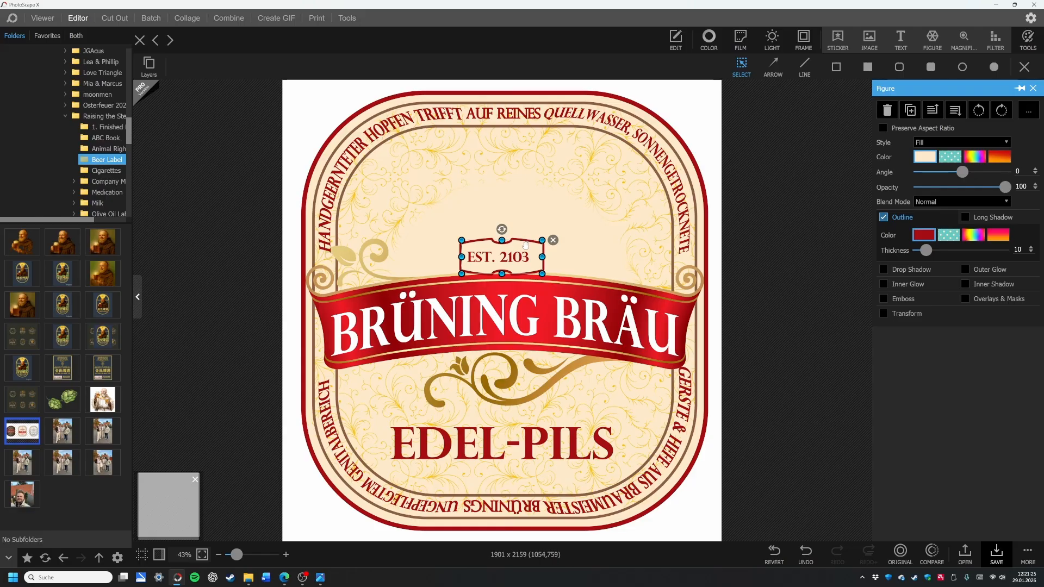
{"action": "left_click_drag", "start_coordinate": [526, 247], "coordinate": [527, 247]}
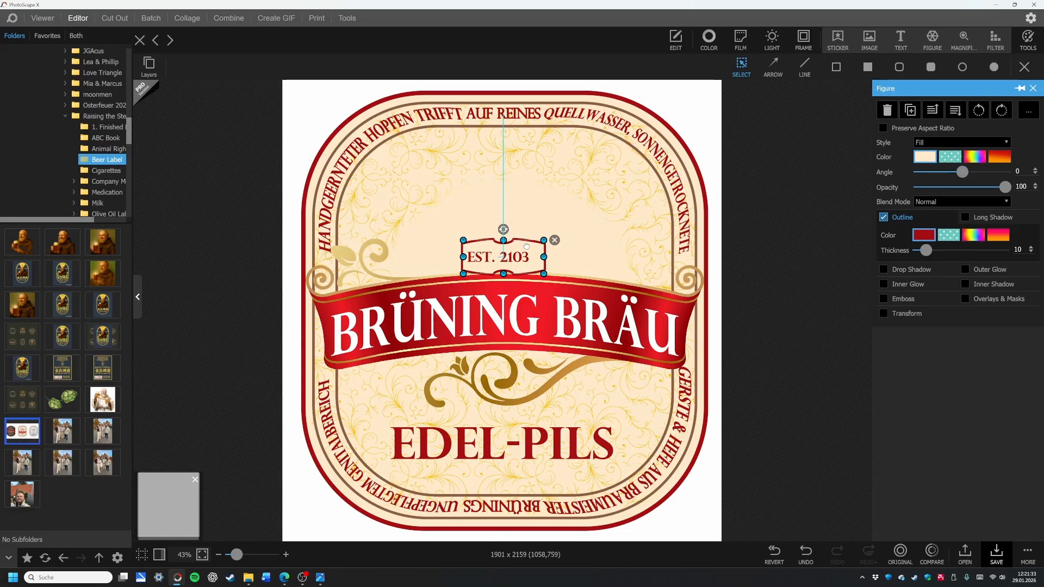
{"action": "left_click_drag", "start_coordinate": [526, 246], "coordinate": [529, 245]}
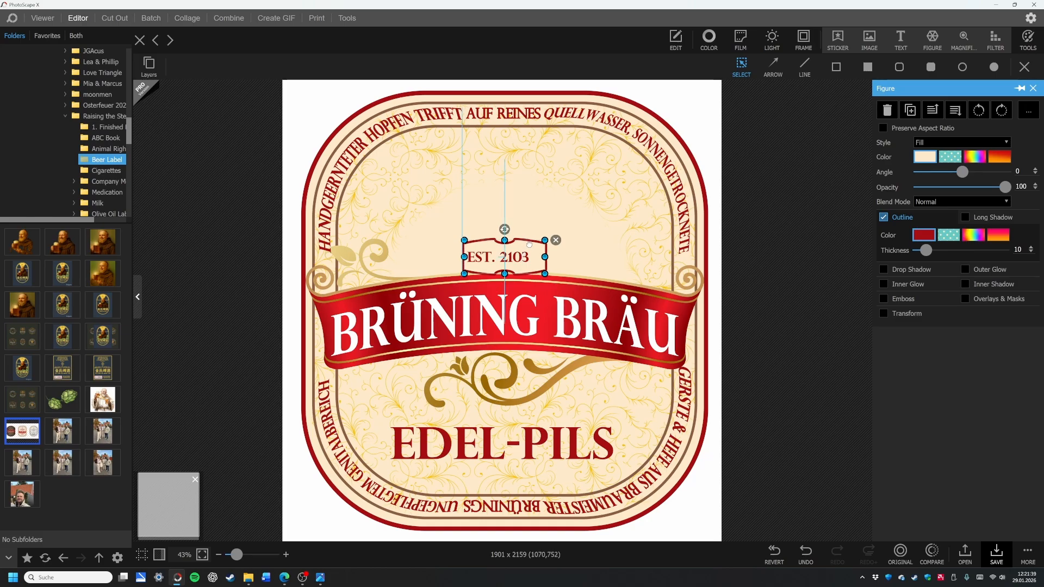
{"action": "left_click_drag", "start_coordinate": [529, 245], "coordinate": [529, 244]}
{"action": "left_click_drag", "start_coordinate": [517, 241], "coordinate": [514, 243]}
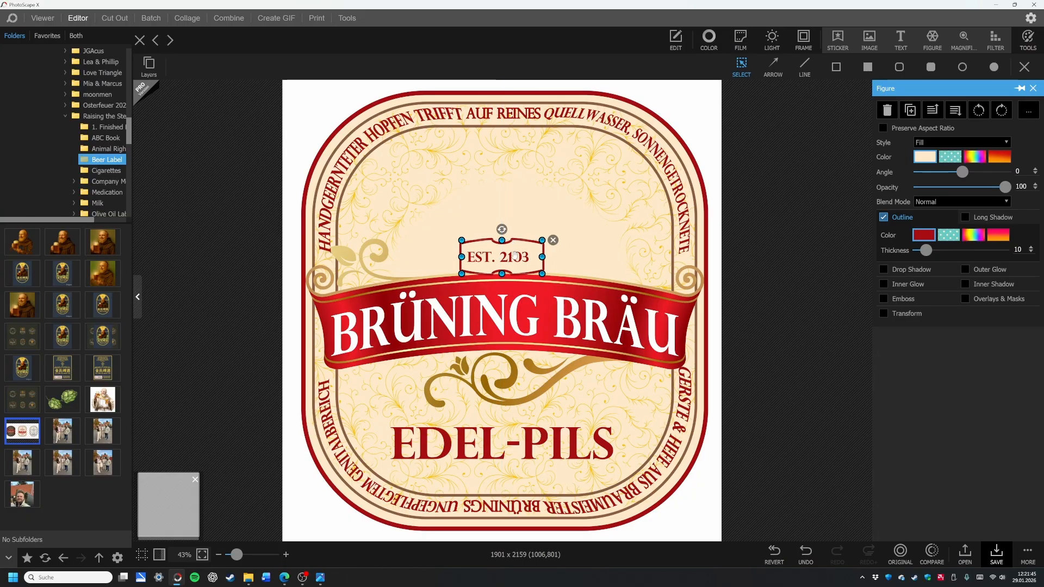
Step: Enlarge the "Est. 2103" text to size 84 so it fills the width of the badge
{"action": "left_click", "coordinate": [513, 258]}
{"action": "left_click", "coordinate": [508, 257]}
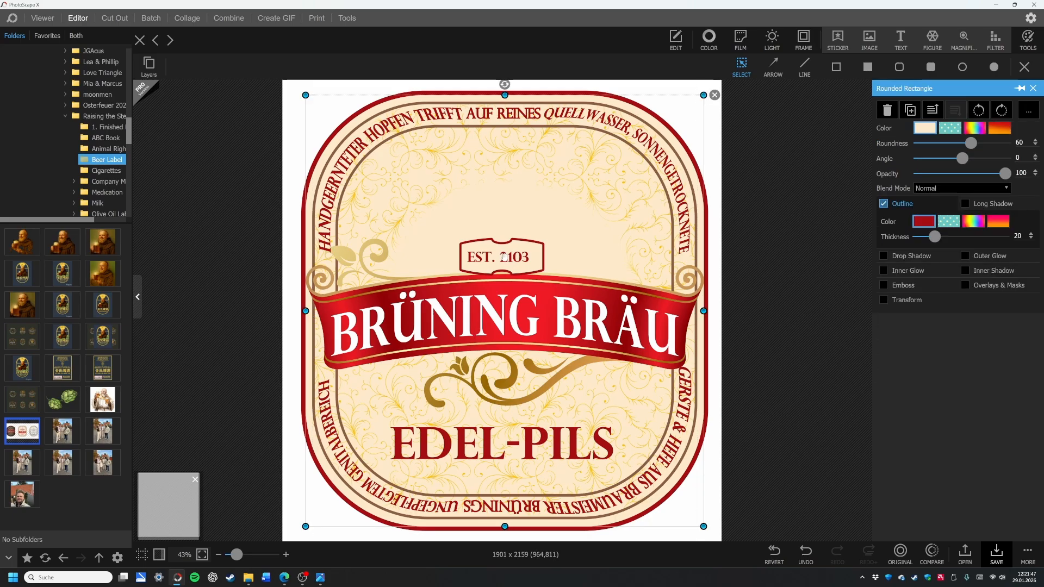
{"action": "left_click_drag", "start_coordinate": [509, 256], "coordinate": [538, 258]}
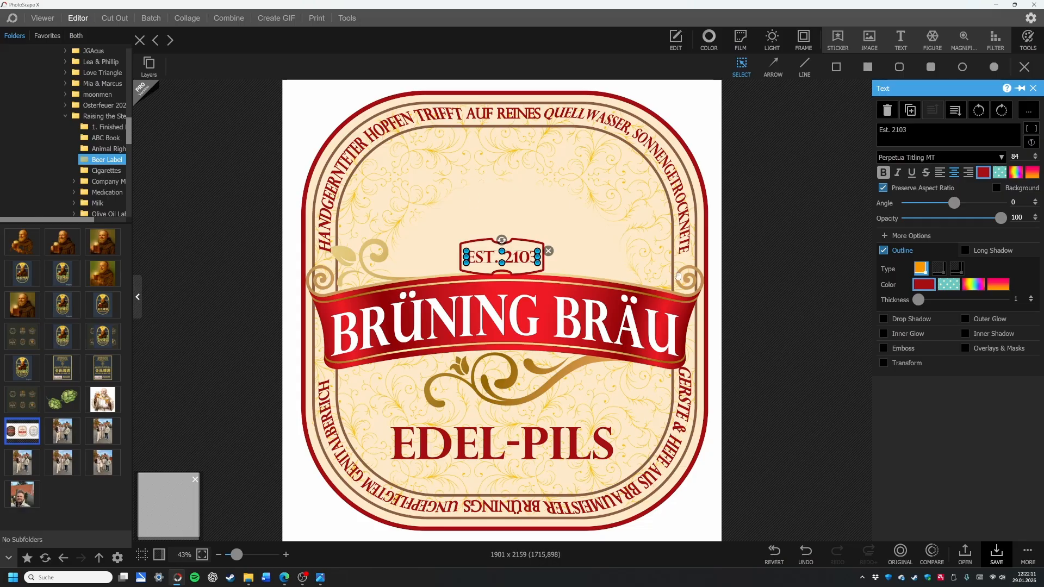
Step: Undo the last change, reselect the badge figure and review it against the whole label
{"action": "key", "text": "ctrl+z"}
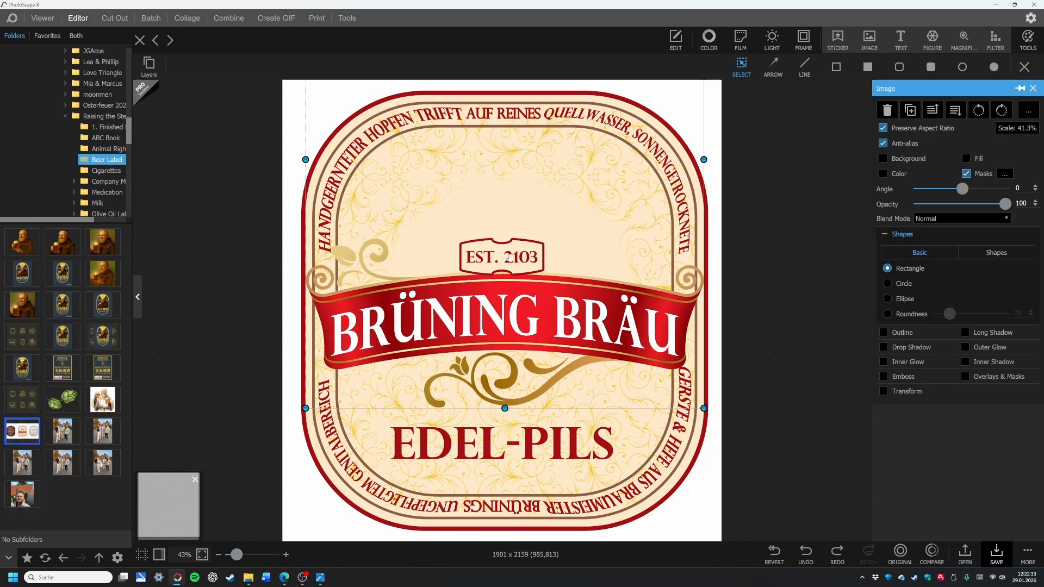
{"action": "left_click", "coordinate": [515, 254]}
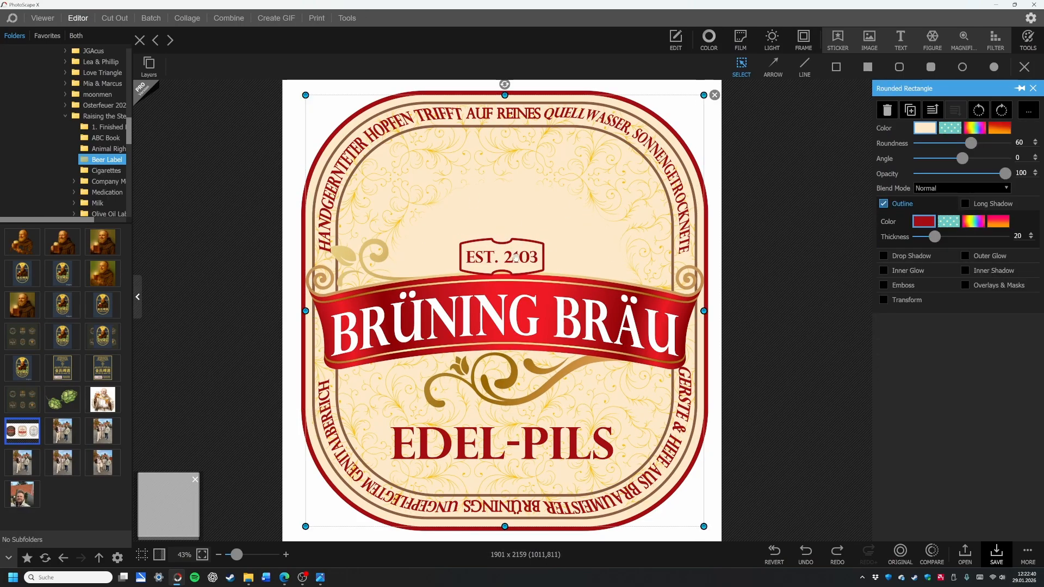
{"action": "left_click", "coordinate": [514, 255]}
{"action": "left_click", "coordinate": [513, 243]}
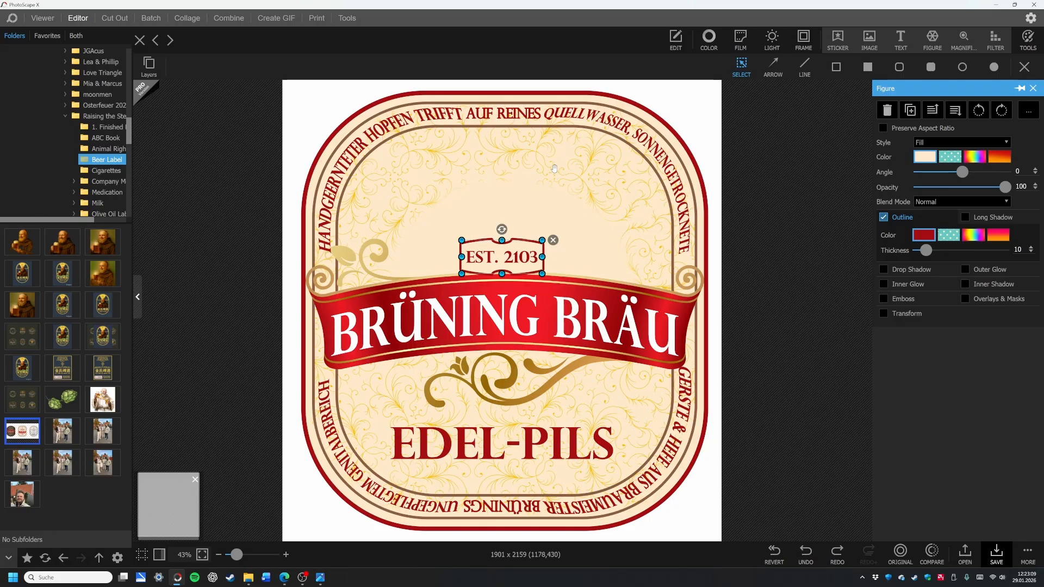
{"action": "scroll", "coordinate": [560, 177], "scroll_direction": "down", "scroll_amount": 4}
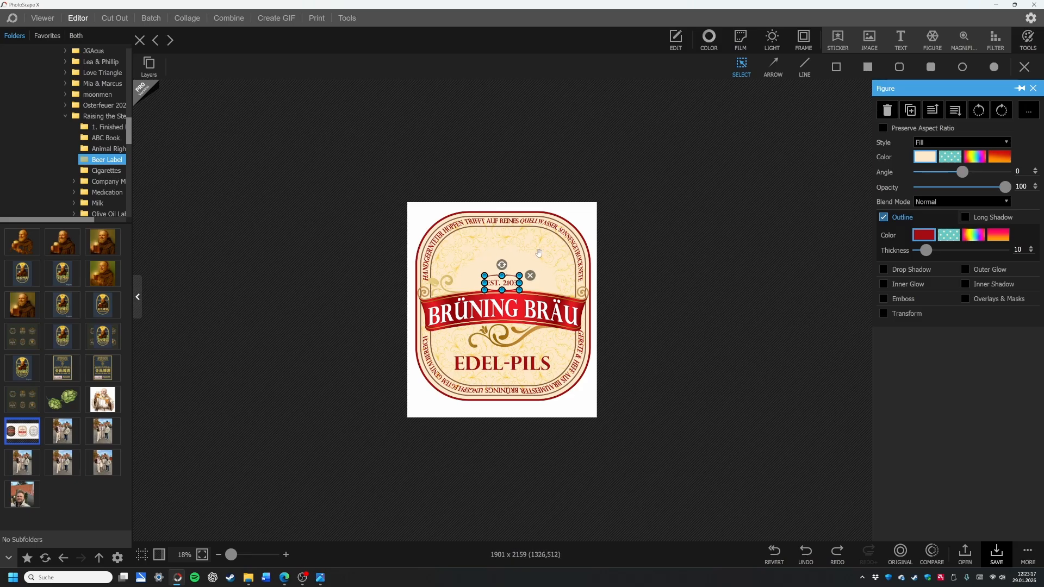
{"action": "scroll", "coordinate": [539, 253], "scroll_direction": "up", "scroll_amount": 1}
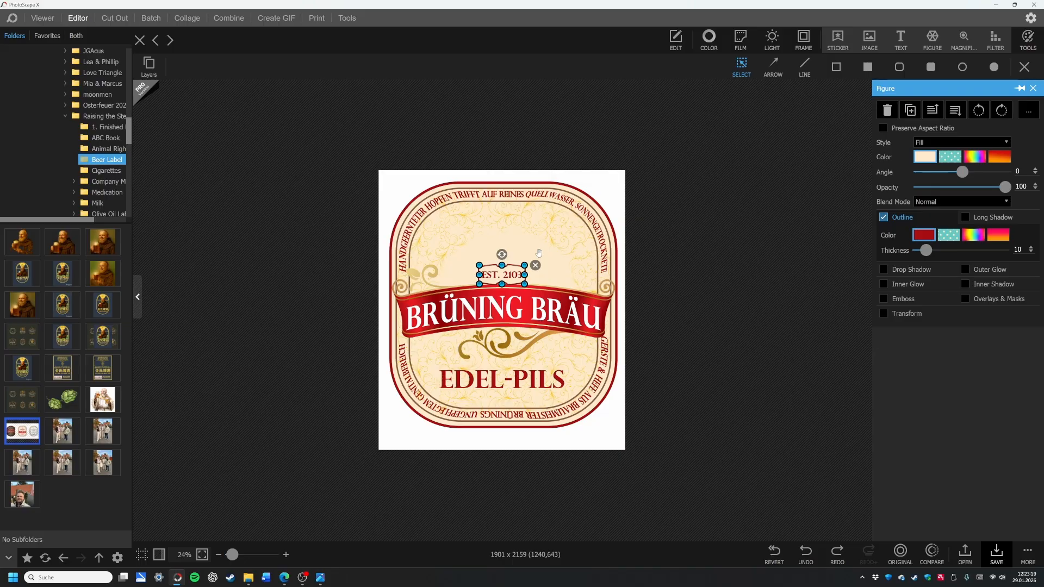
{"action": "scroll", "coordinate": [537, 239], "scroll_direction": "up", "scroll_amount": 1}
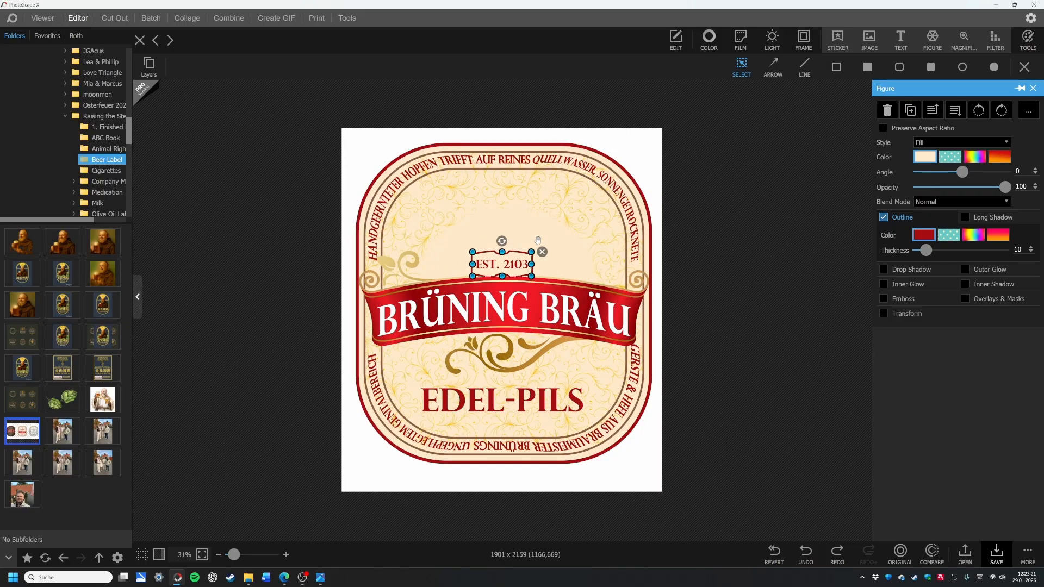
Step: Recolour the outer thin rounded-rectangle line around the slogan to the bright yellow #fff9c50f, sampled from the floral pattern
{"action": "left_click", "coordinate": [519, 173]}
{"action": "left_click", "coordinate": [519, 173]}
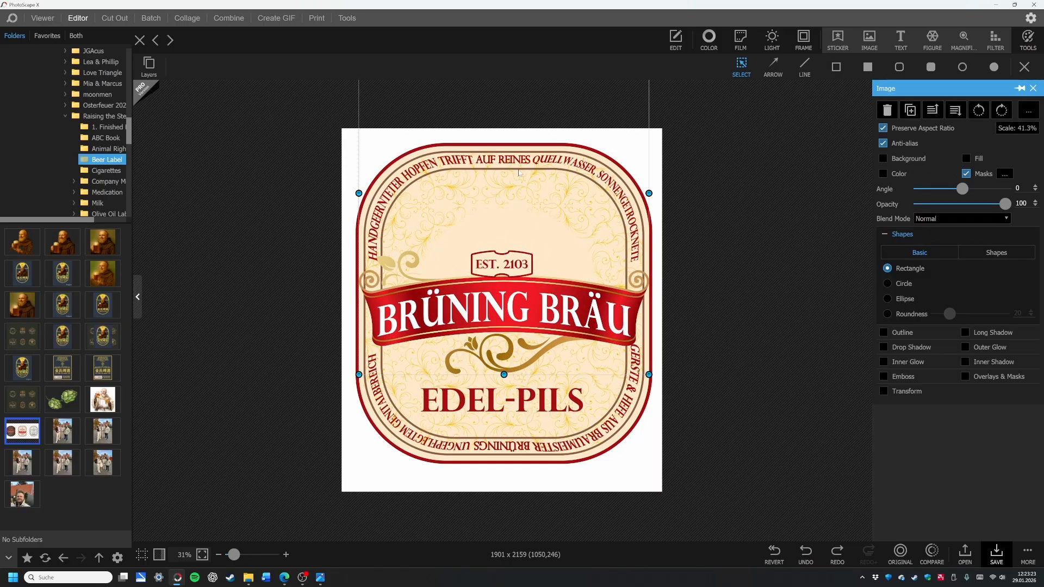
{"action": "left_click", "coordinate": [365, 220]}
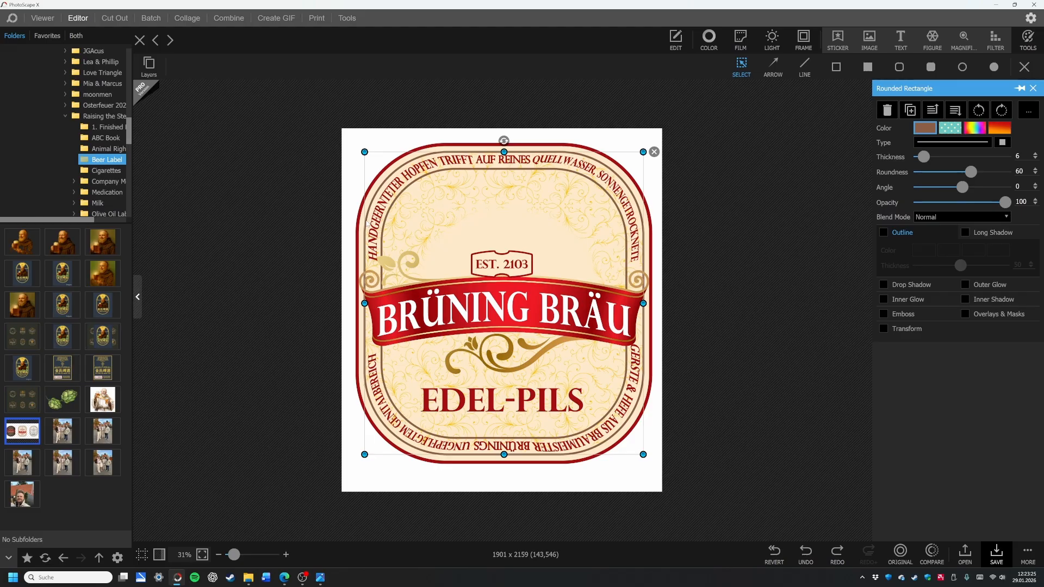
{"action": "left_click", "coordinate": [926, 129]}
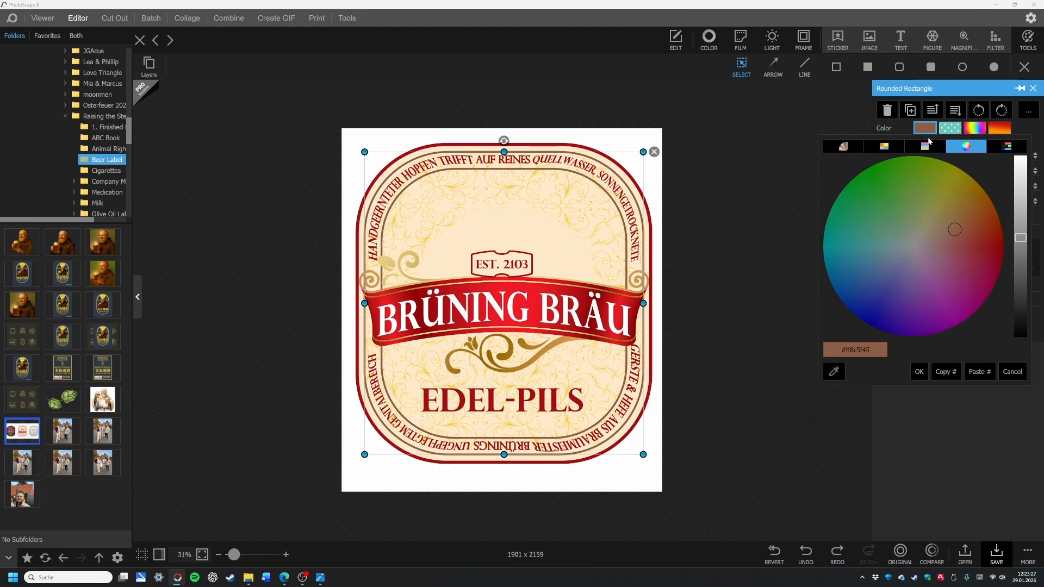
{"action": "left_click", "coordinate": [833, 371]}
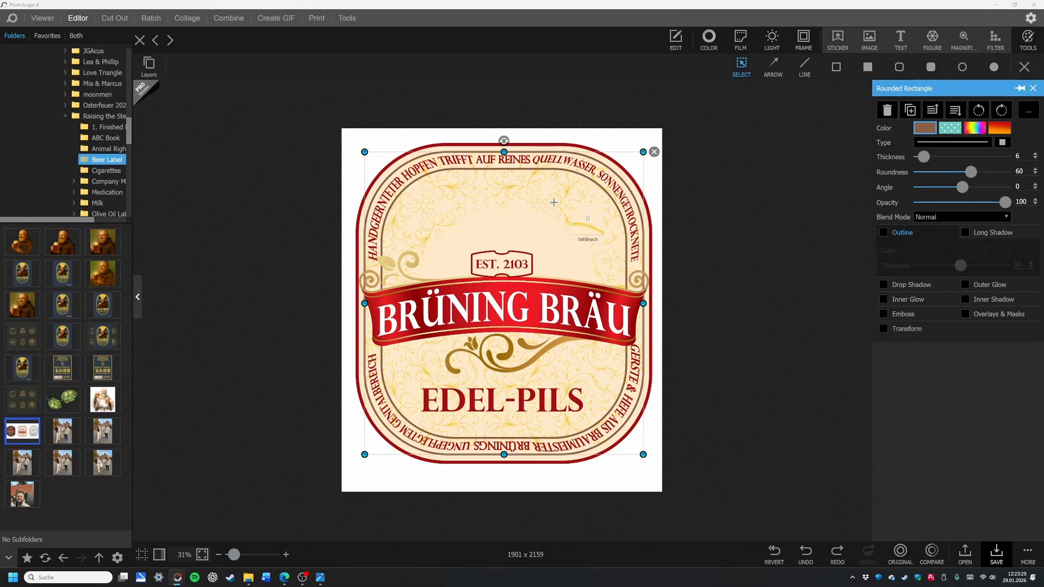
{"action": "left_click", "coordinate": [568, 194]}
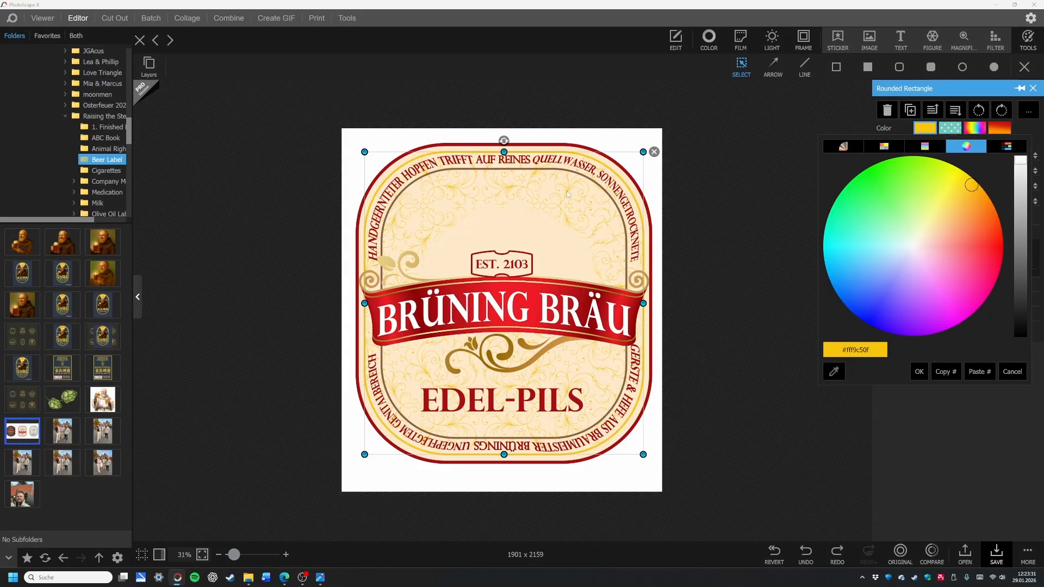
{"action": "left_click", "coordinate": [919, 371]}
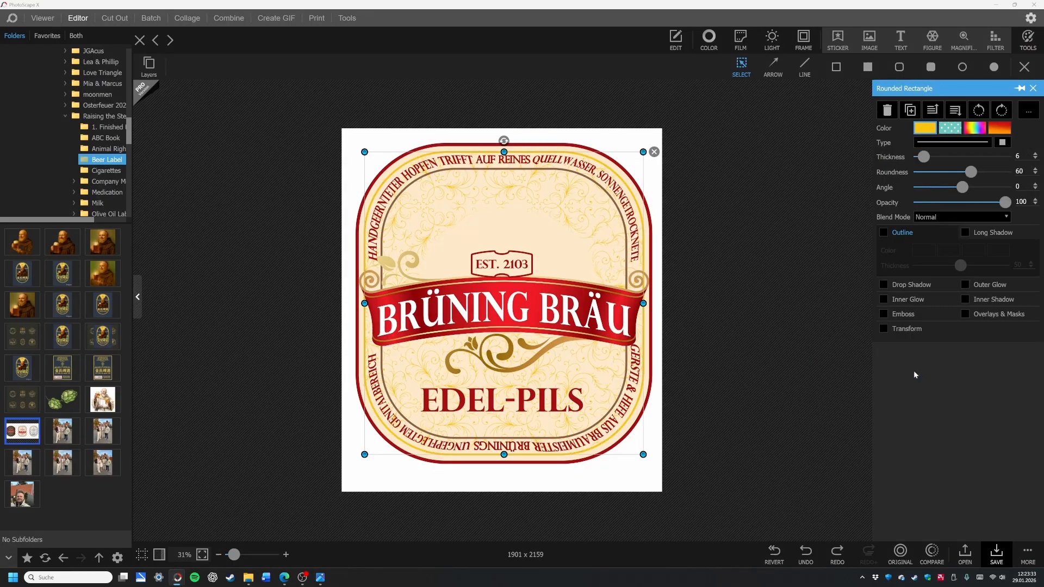
Step: Recolour the inner rounded-rectangle line to a matching bright yellow and check the label at a reduced size
{"action": "left_click", "coordinate": [613, 203]}
{"action": "left_click", "coordinate": [528, 170]}
{"action": "left_click", "coordinate": [528, 169]}
{"action": "left_click", "coordinate": [926, 128]}
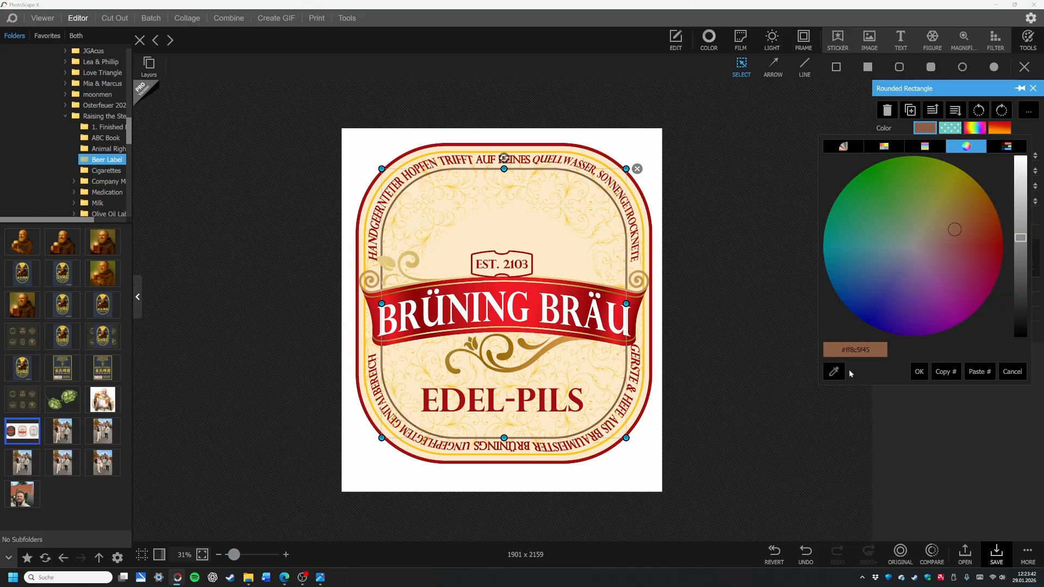
{"action": "left_click", "coordinate": [918, 372]}
{"action": "left_click", "coordinate": [663, 256]}
{"action": "scroll", "coordinate": [666, 252], "scroll_direction": "down", "scroll_amount": 3}
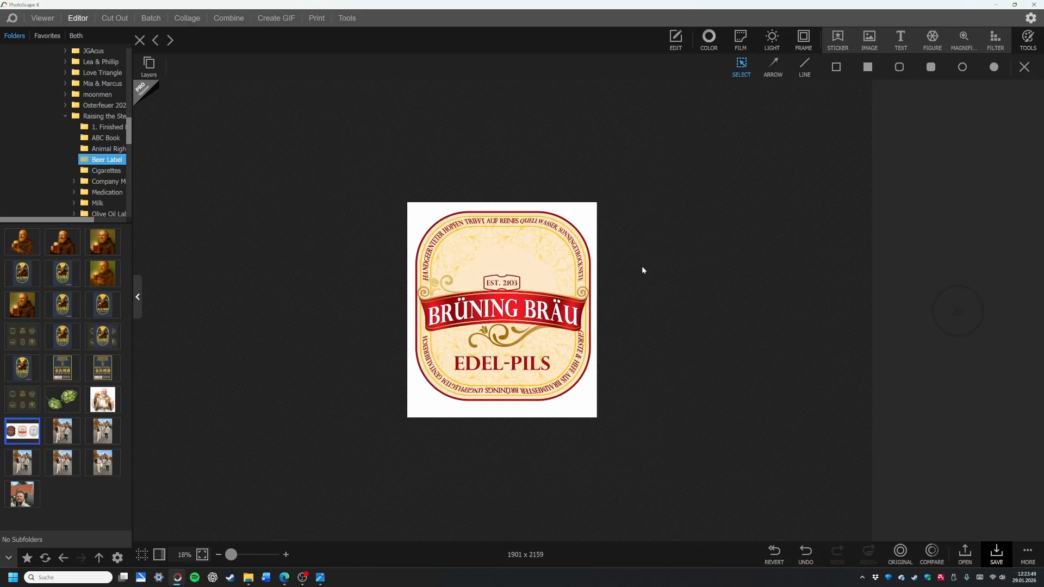
{"action": "scroll", "coordinate": [544, 341], "scroll_direction": "up", "scroll_amount": 3}
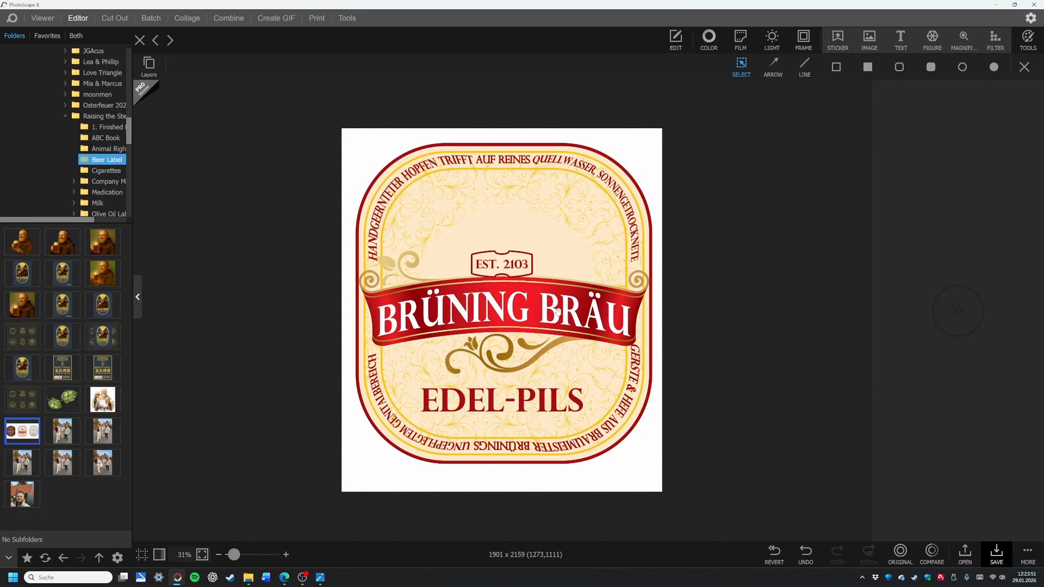
Step: Change the outer thin rounded-rectangle line to the golden brown #ffc78c39, sampled from the ornament below the banner
{"action": "left_click", "coordinate": [643, 223]}
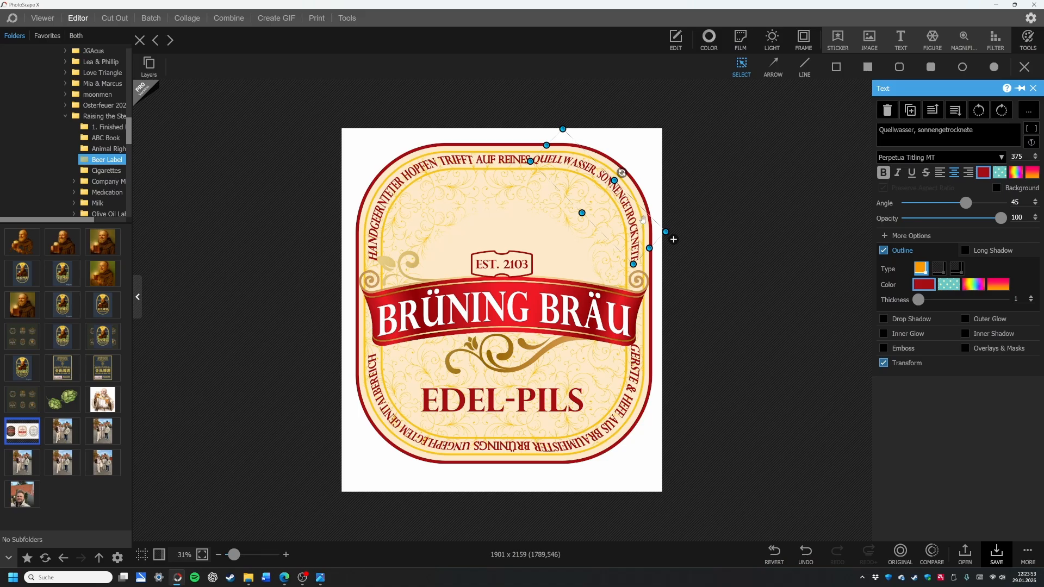
{"action": "left_click", "coordinate": [643, 219]}
{"action": "left_click", "coordinate": [640, 217]}
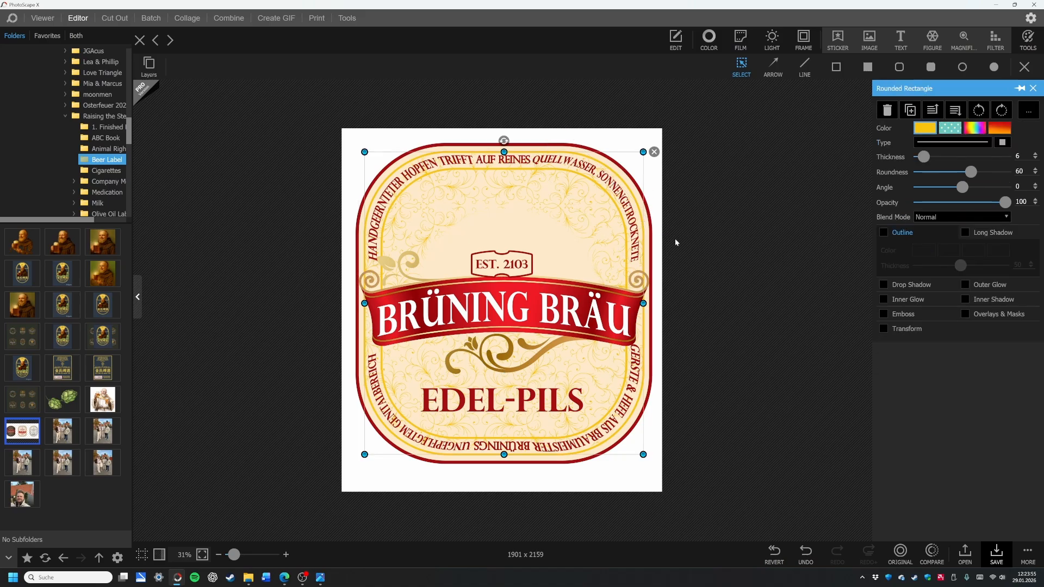
{"action": "left_click", "coordinate": [935, 128]}
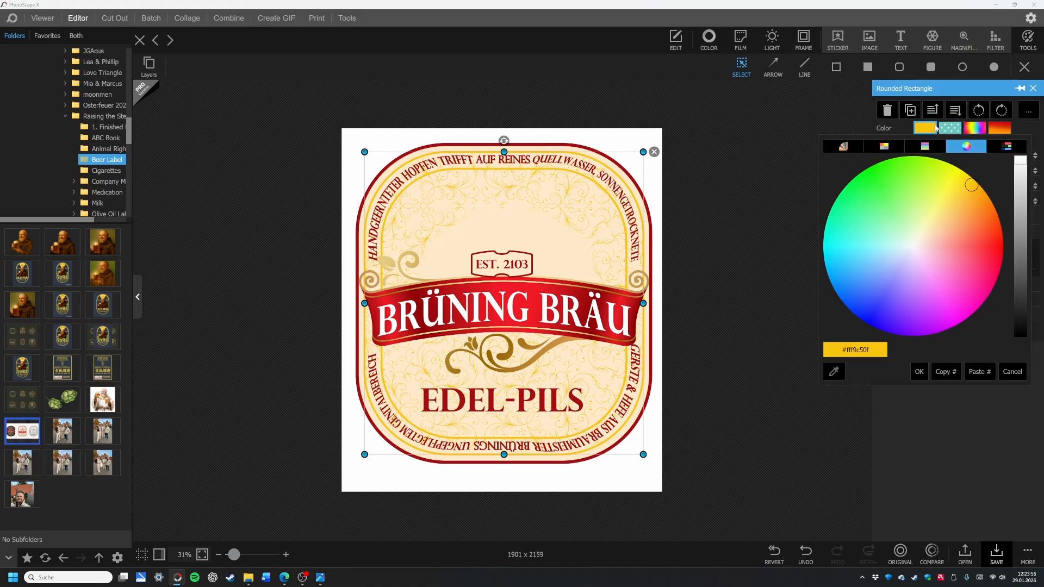
{"action": "left_click", "coordinate": [834, 372]}
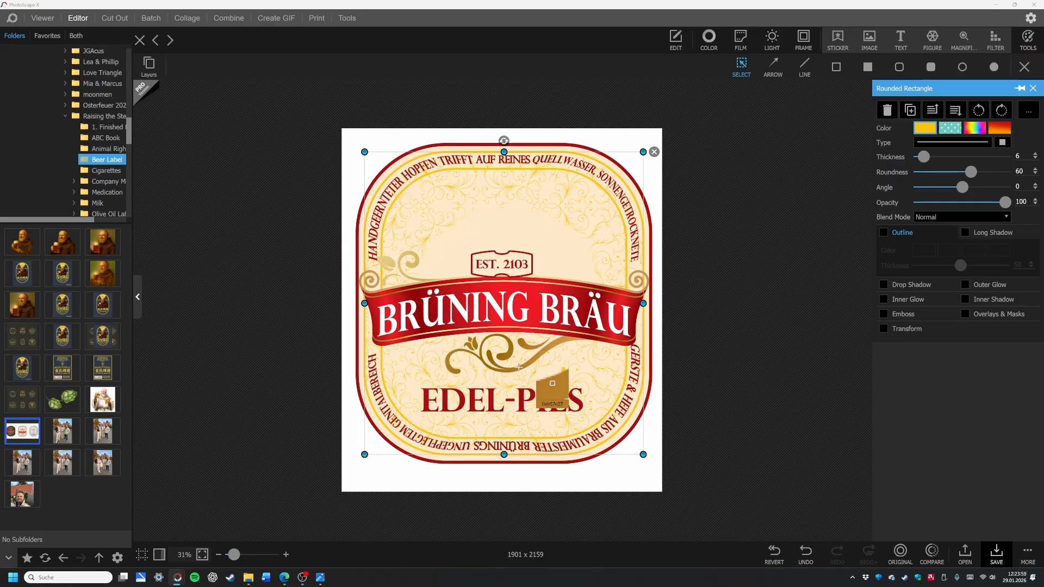
{"action": "left_click", "coordinate": [549, 347]}
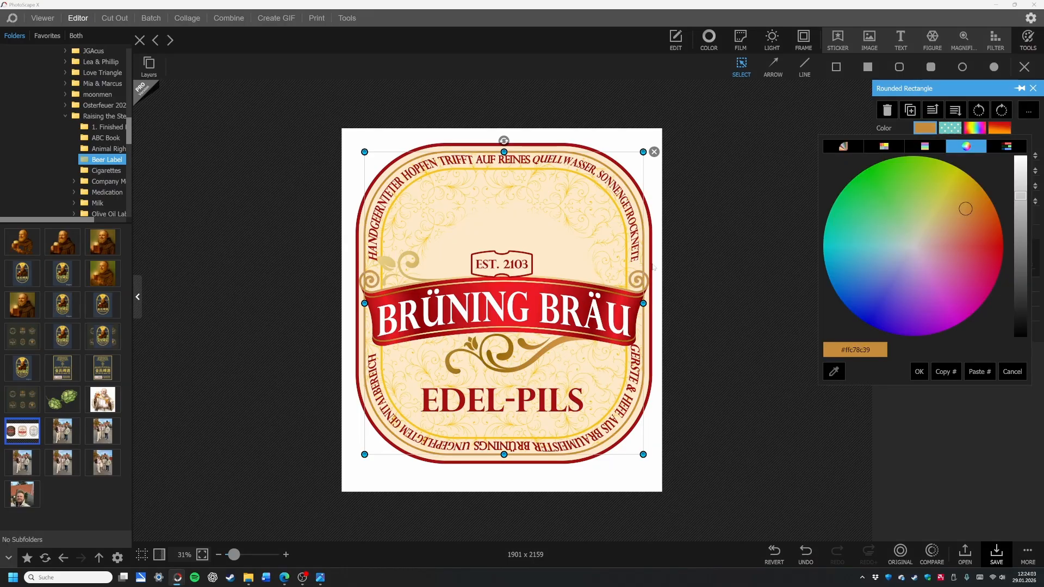
{"action": "left_click", "coordinate": [919, 371]}
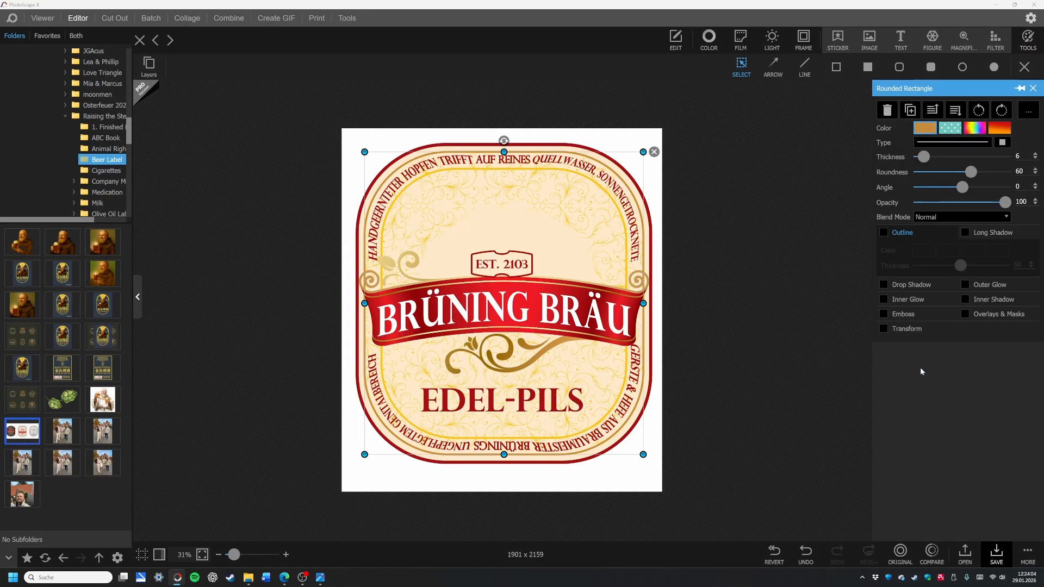
Step: Match the inner rounded-rectangle line to the outer thin line by sampling its golden brown, #ffc78c3a
{"action": "left_click", "coordinate": [624, 224]}
{"action": "left_click", "coordinate": [624, 223]}
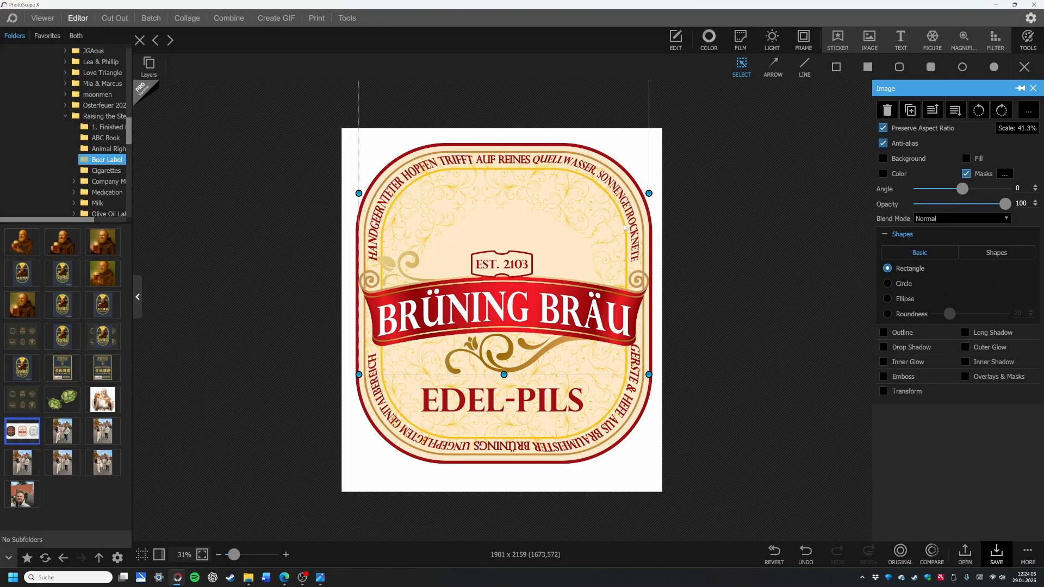
{"action": "left_click", "coordinate": [484, 170]}
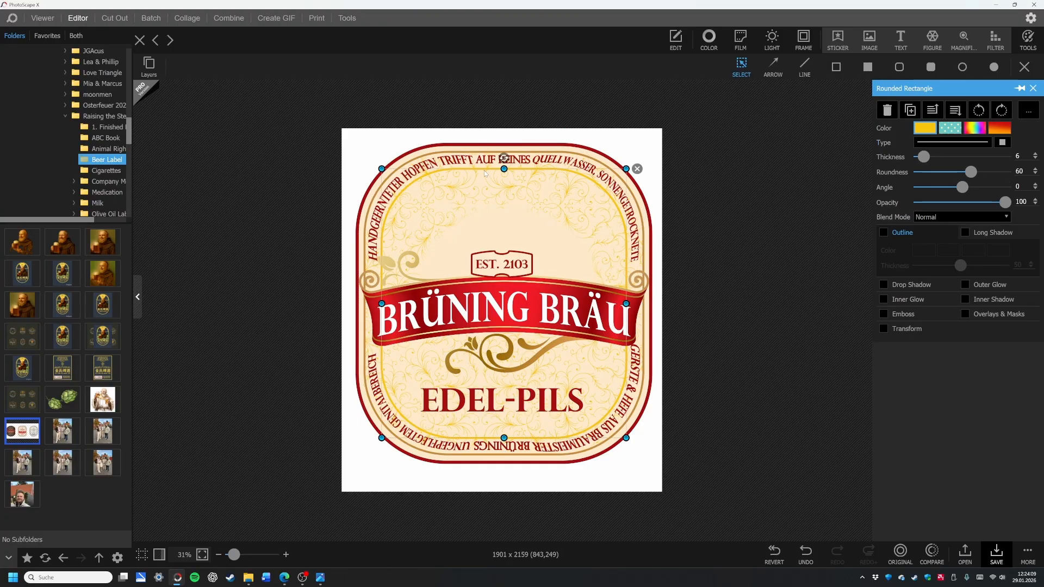
{"action": "left_click", "coordinate": [929, 129]}
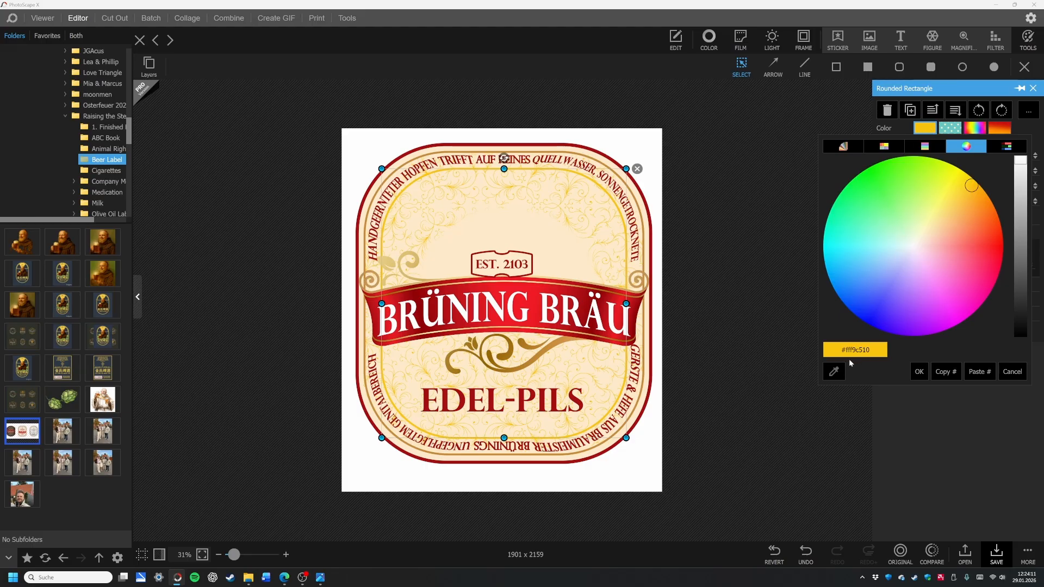
{"action": "left_click", "coordinate": [833, 371]}
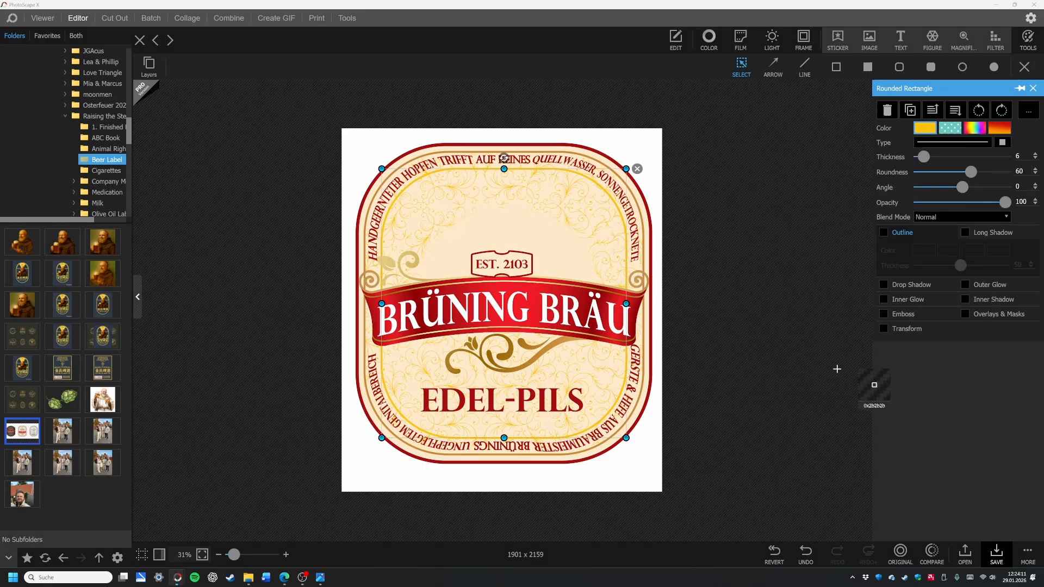
{"action": "left_click", "coordinate": [641, 218]}
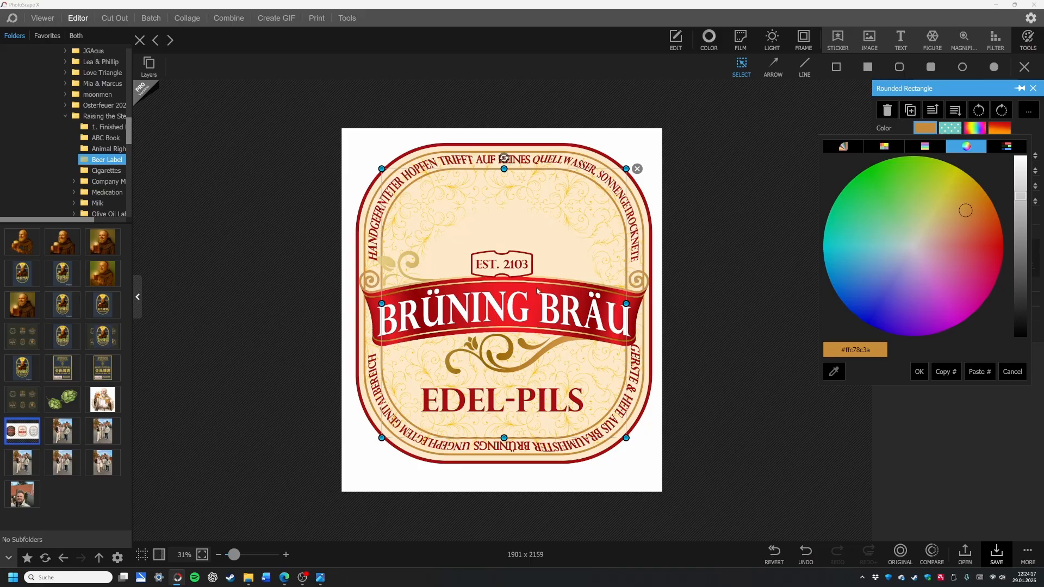
{"action": "left_click", "coordinate": [663, 172]}
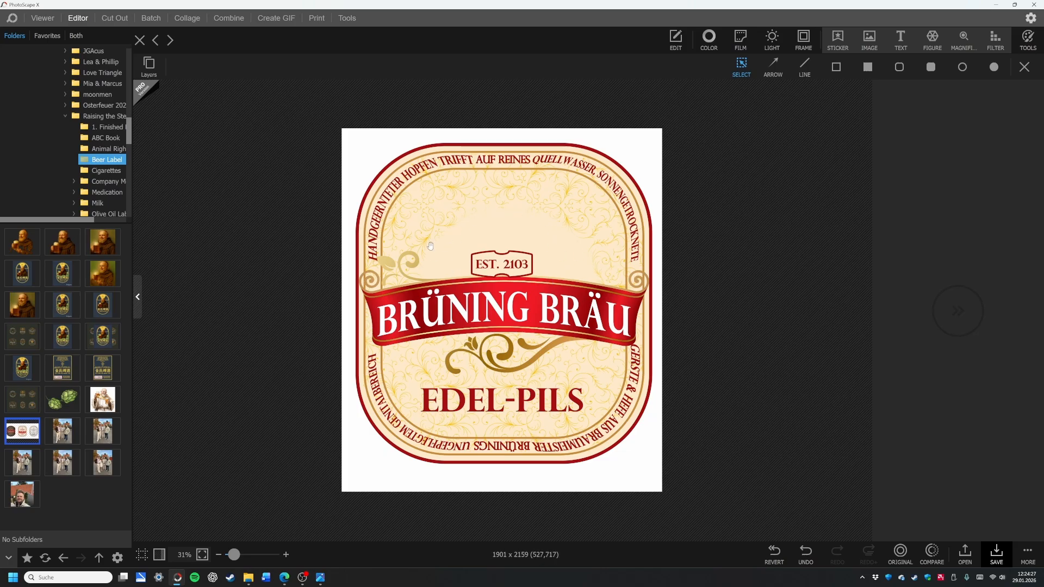
Step: Edit the floral pattern's mask and brush back the hidden area above the banner so the pattern covers the label's centre
{"action": "left_click", "coordinate": [570, 190]}
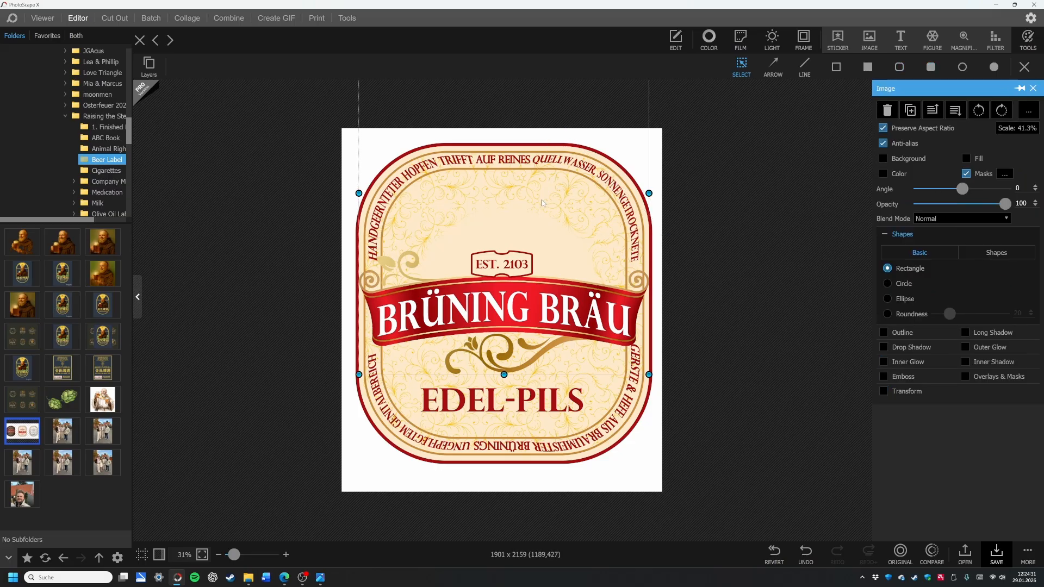
{"action": "left_click", "coordinate": [1003, 175]}
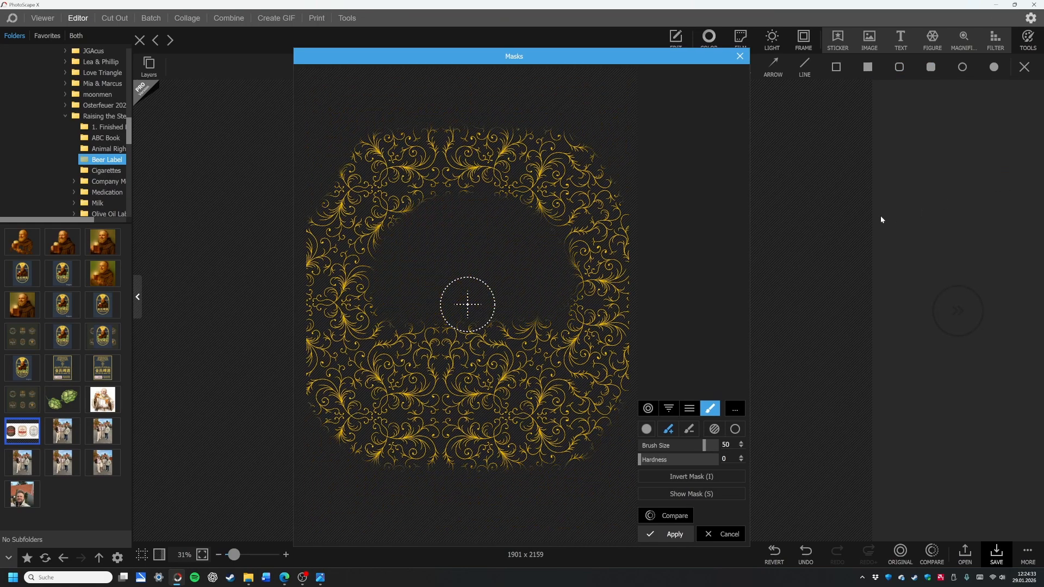
{"action": "left_click", "coordinate": [689, 429]}
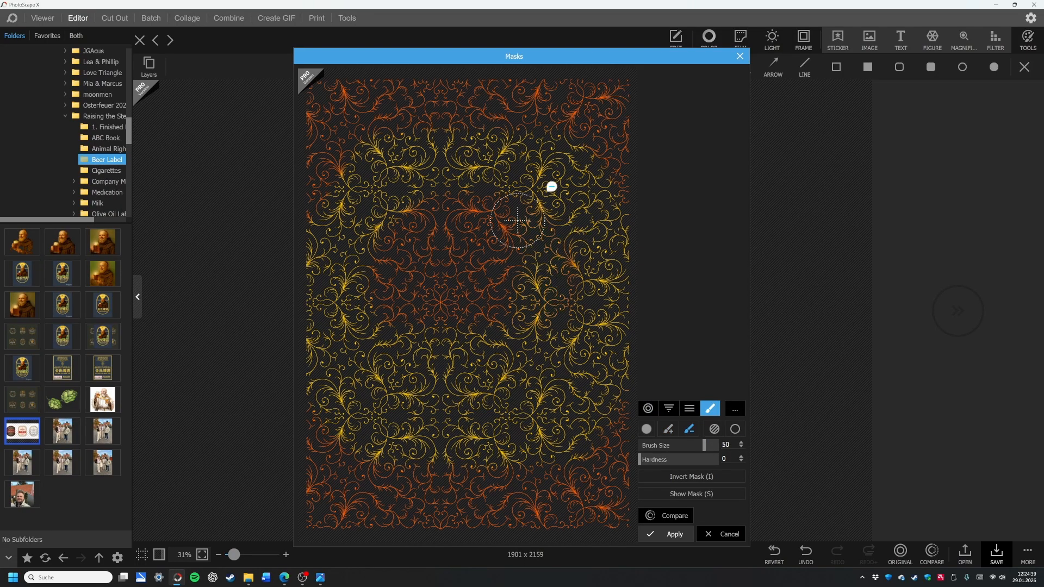
{"action": "mouse_move", "coordinate": [517, 220]}
{"action": "left_mouse_down"}
{"action": "mouse_move", "coordinate": [451, 208]}
{"action": "mouse_move", "coordinate": [425, 226]}
{"action": "mouse_move", "coordinate": [562, 242]}
{"action": "mouse_move", "coordinate": [510, 198]}
{"action": "mouse_move", "coordinate": [557, 237]}
{"action": "mouse_move", "coordinate": [504, 277]}
{"action": "mouse_move", "coordinate": [511, 305]}
{"action": "mouse_move", "coordinate": [467, 296]}
{"action": "mouse_move", "coordinate": [483, 295]}
{"action": "mouse_move", "coordinate": [453, 267]}
{"action": "mouse_move", "coordinate": [478, 350]}
{"action": "left_mouse_up"}
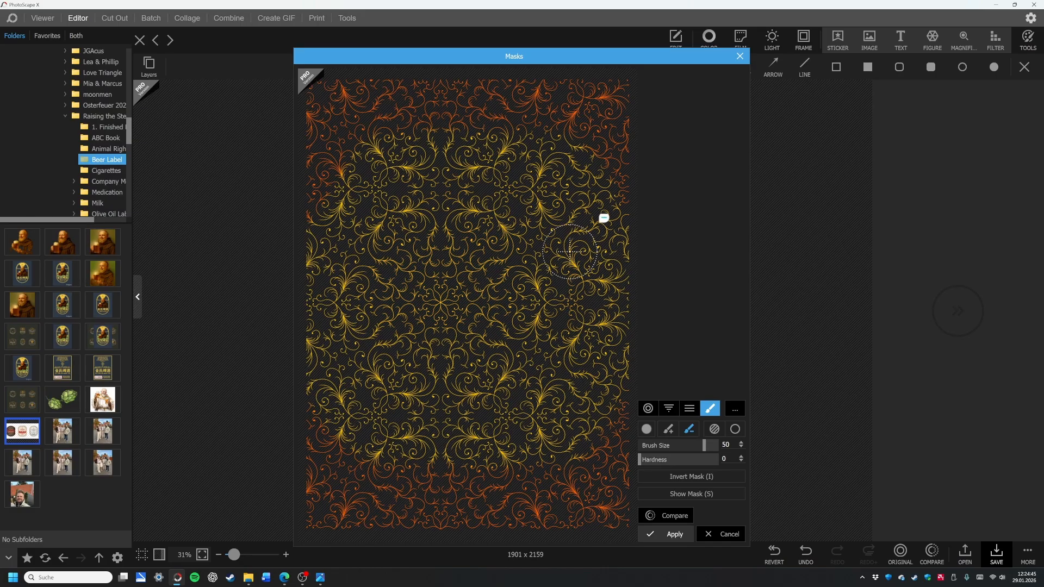
{"action": "left_click", "coordinate": [669, 534]}
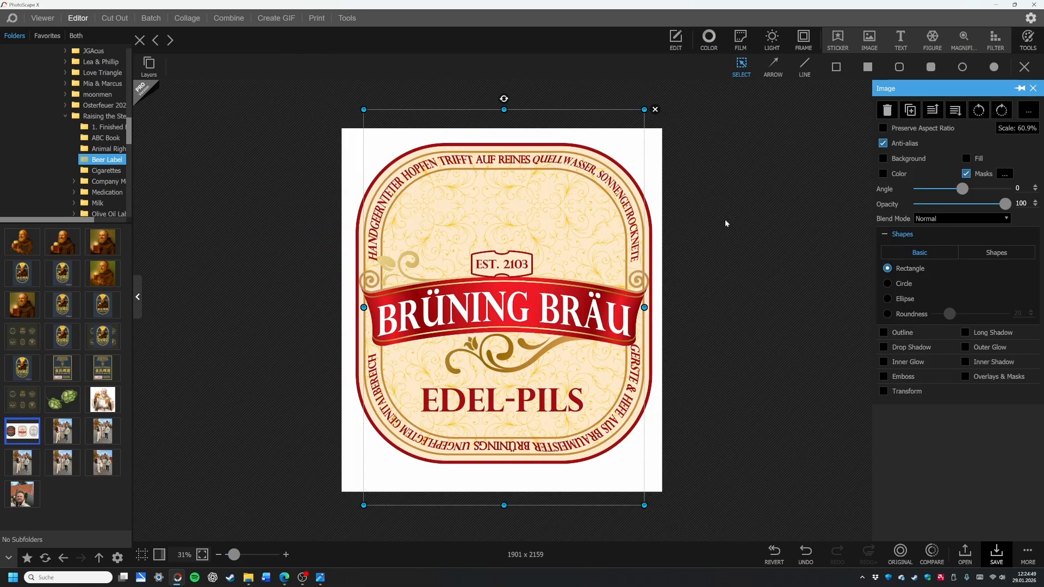
{"action": "left_click", "coordinate": [899, 39]}
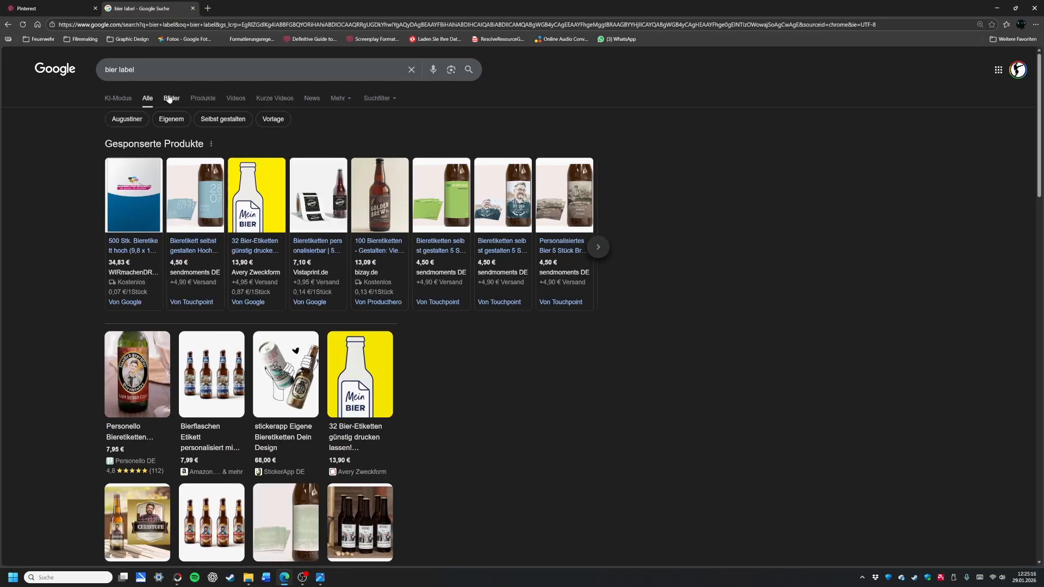
Step: Show image results for "bier label" and examine the 99designs craft beer bottle labels and their related designs
{"action": "left_click", "coordinate": [170, 99]}
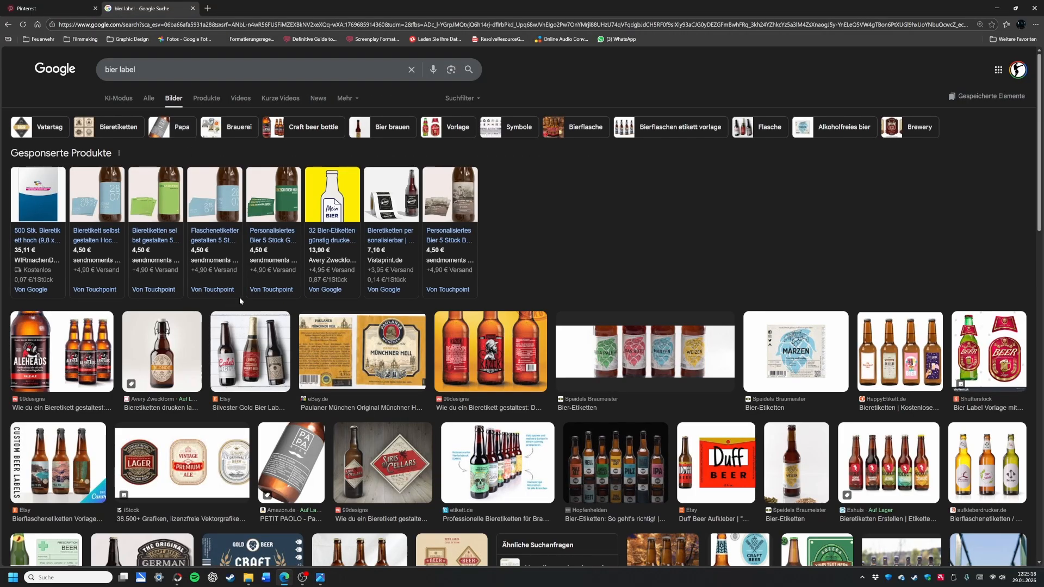
{"action": "left_click", "coordinate": [47, 354]}
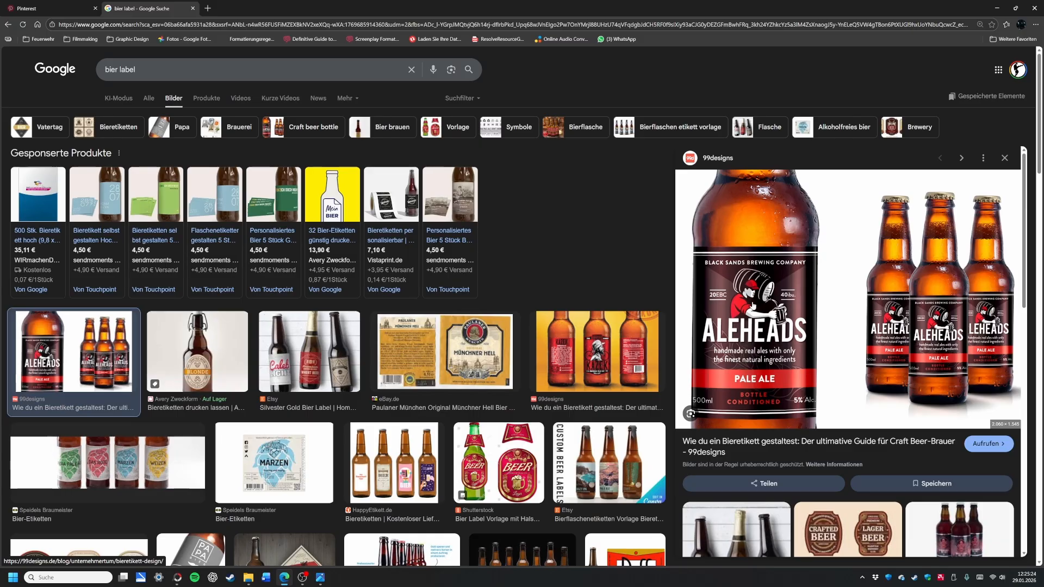
{"action": "scroll", "coordinate": [743, 327], "scroll_direction": "down", "scroll_amount": 4}
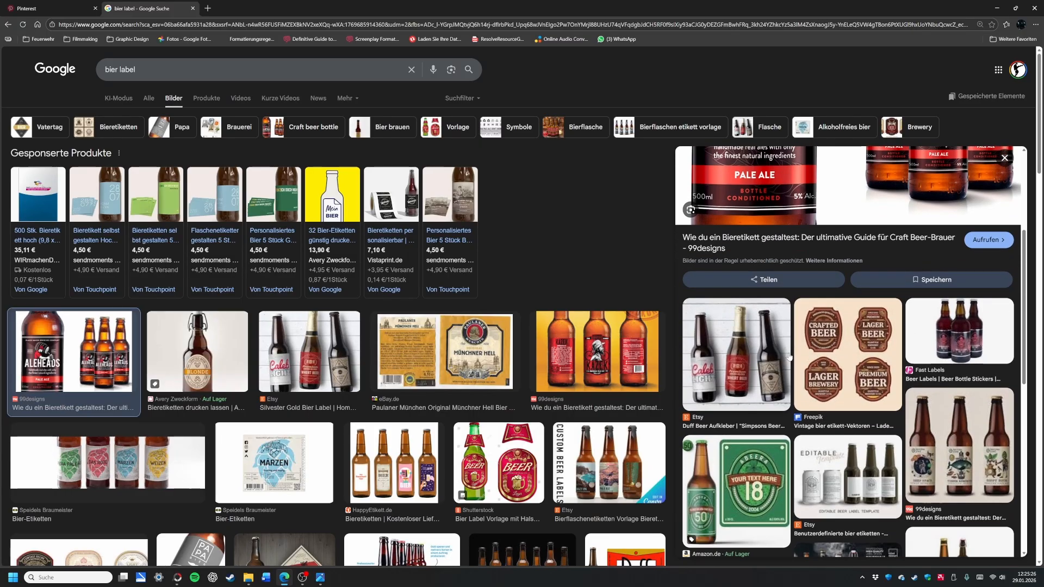
{"action": "scroll", "coordinate": [788, 356], "scroll_direction": "down", "scroll_amount": 2}
{"action": "scroll", "coordinate": [789, 357], "scroll_direction": "down", "scroll_amount": 1}
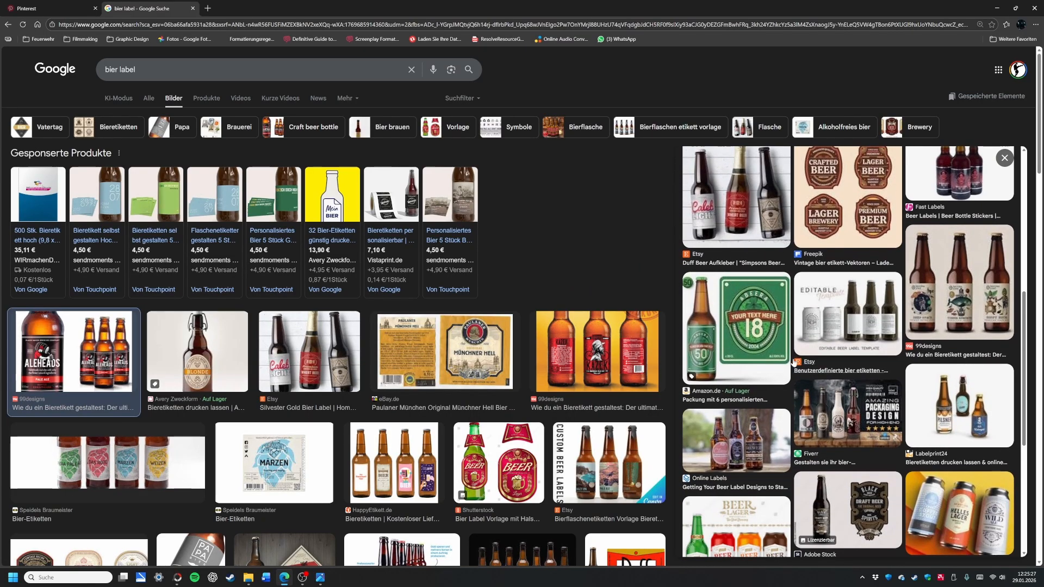
{"action": "left_click", "coordinate": [960, 290]}
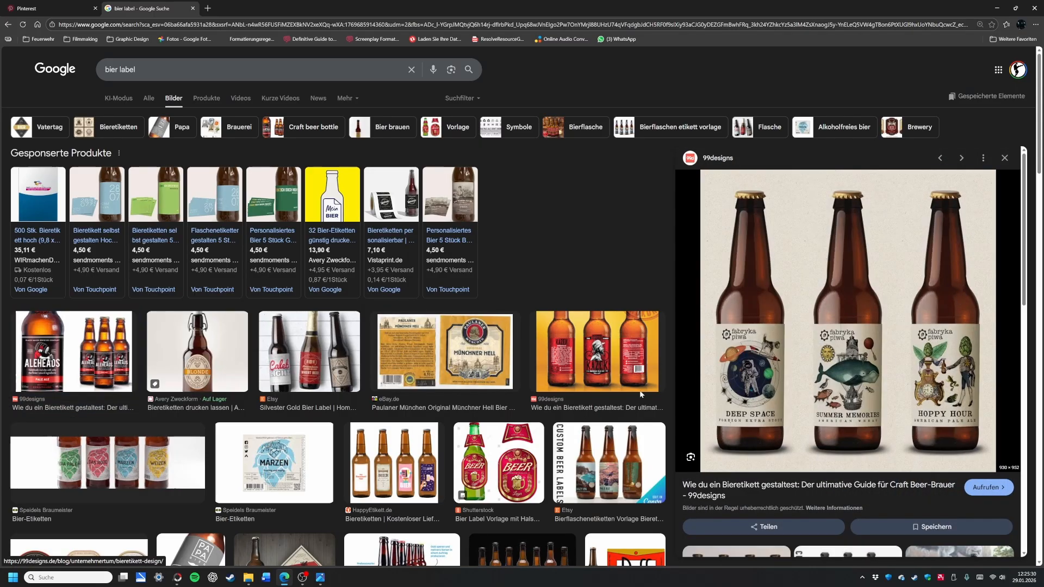
{"action": "left_click", "coordinate": [1004, 159]}
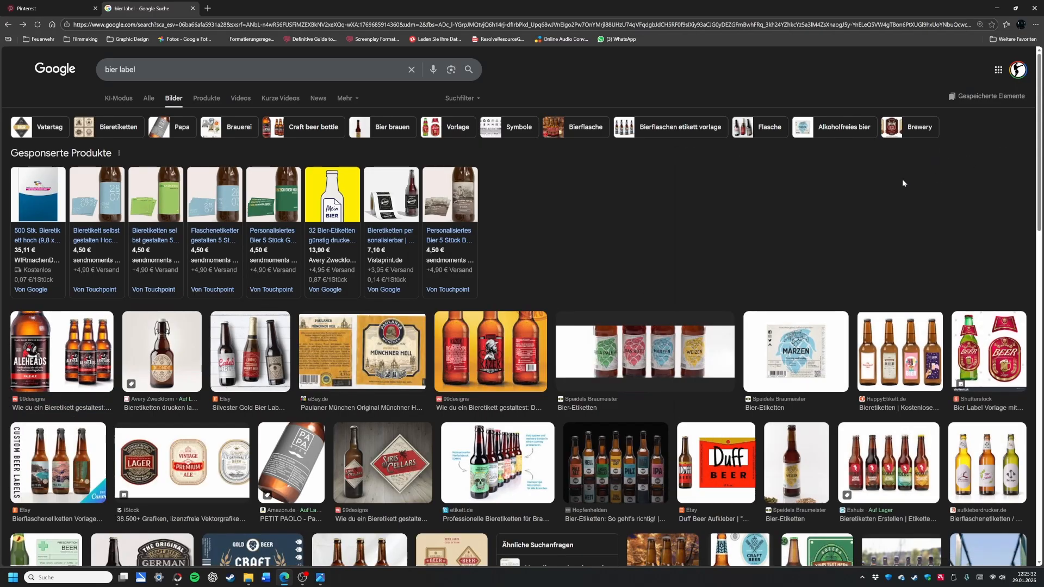
Step: Browse further beer label images and examine the iStock label collection and the red Shutterstock label template
{"action": "scroll", "coordinate": [903, 183], "scroll_direction": "down", "scroll_amount": 5}
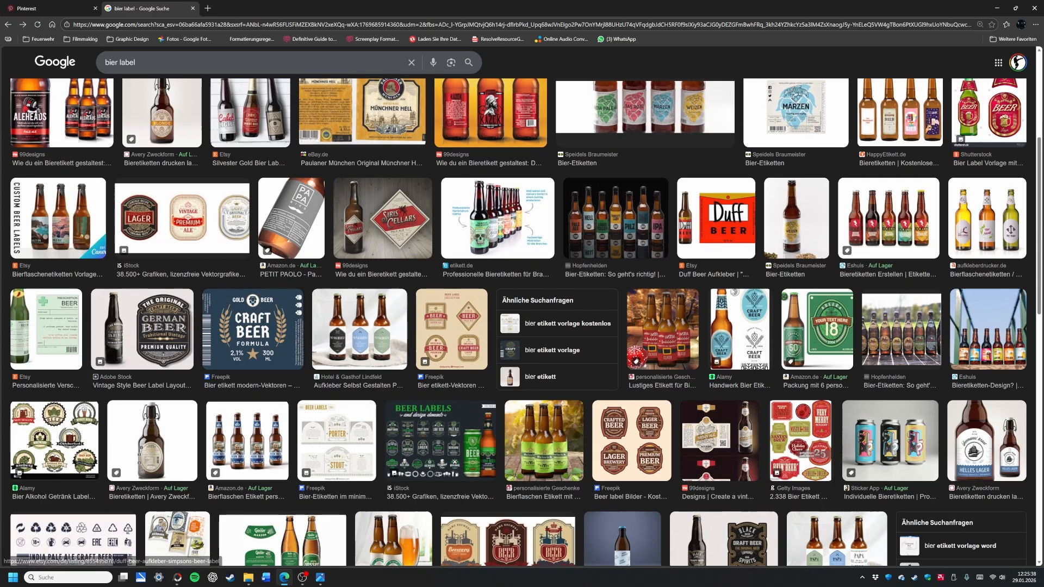
{"action": "scroll", "coordinate": [755, 271], "scroll_direction": "down", "scroll_amount": 2}
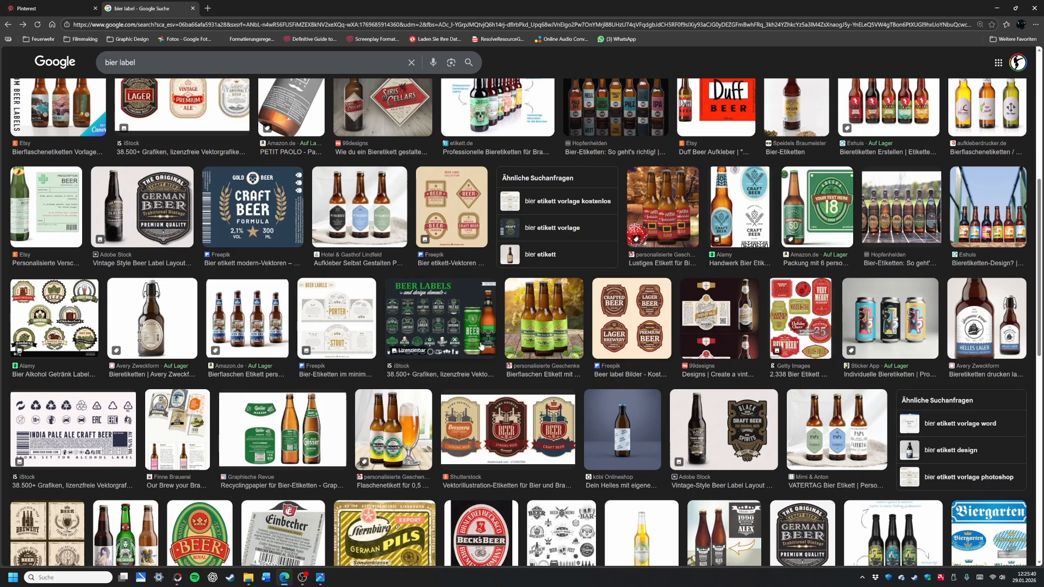
{"action": "left_click", "coordinate": [481, 346]}
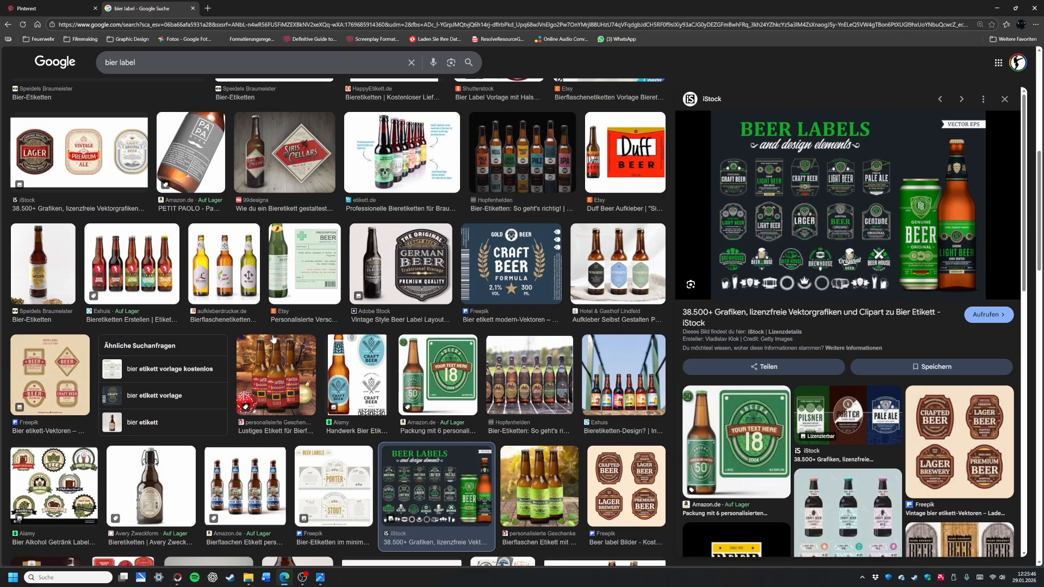
{"action": "scroll", "coordinate": [273, 338], "scroll_direction": "up", "scroll_amount": 2}
{"action": "scroll", "coordinate": [275, 337], "scroll_direction": "up", "scroll_amount": 2}
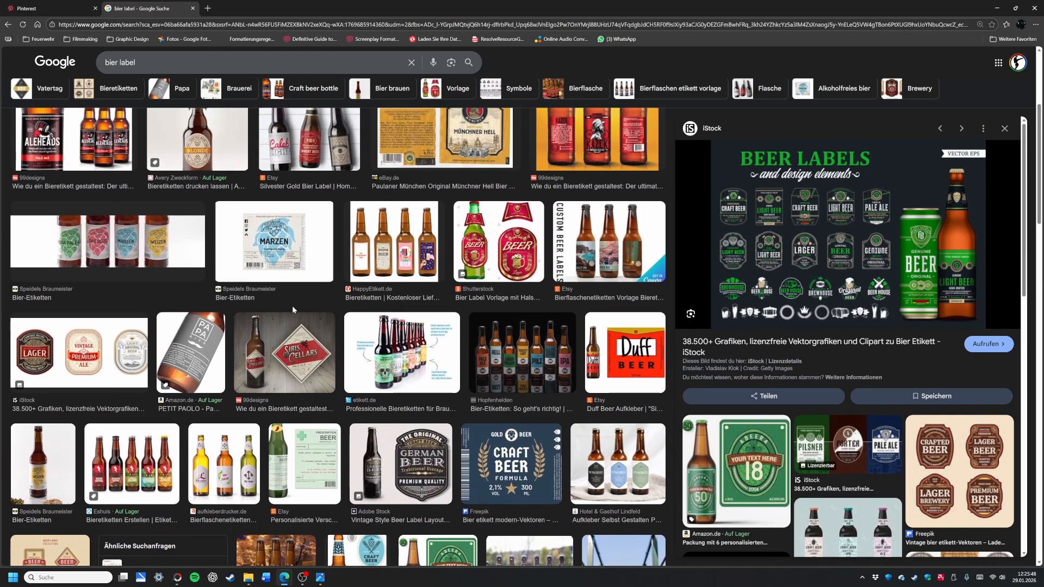
{"action": "left_click", "coordinate": [515, 252]}
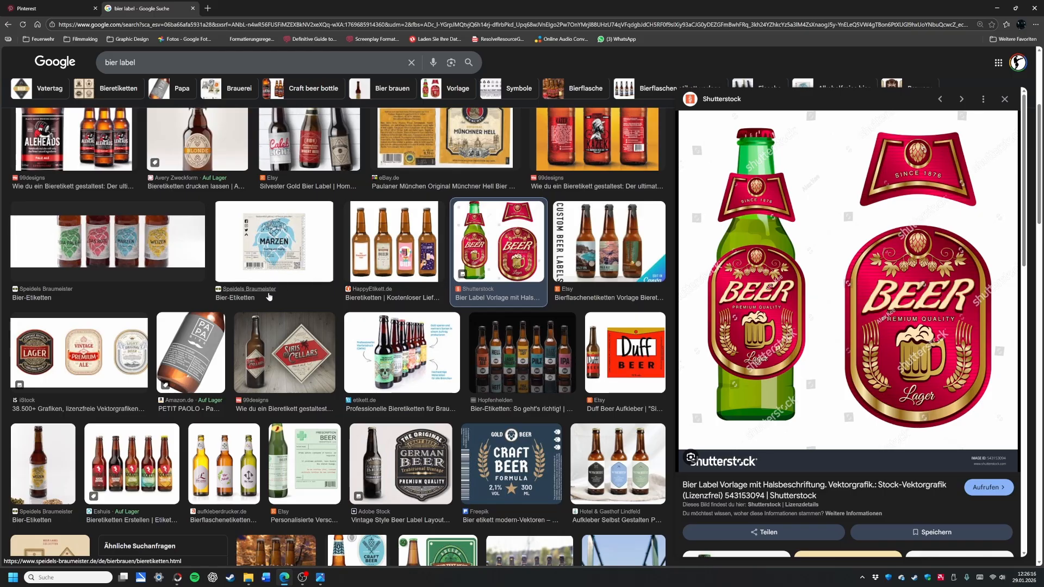
{"action": "scroll", "coordinate": [266, 294], "scroll_direction": "up", "scroll_amount": 4}
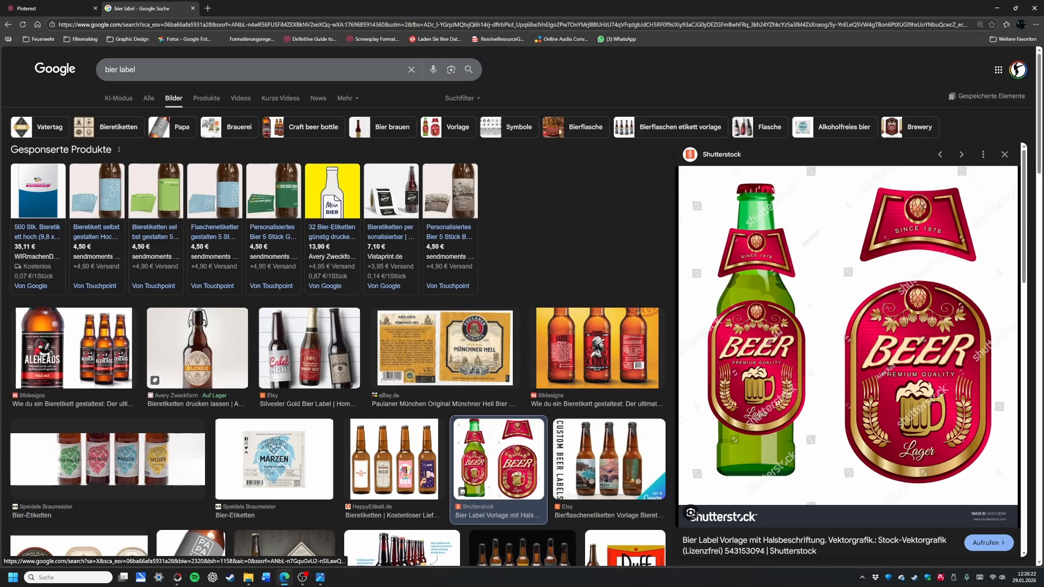
Step: Search the images for "bier veltins"
{"action": "left_click", "coordinate": [188, 70]}
{"action": "key", "text": "BackSpace"}
{"action": "key", "text": "BackSpace"}
{"action": "key", "text": "BackSpace"}
{"action": "key", "text": "BackSpace"}
{"action": "key", "text": "BackSpace"}
{"action": "key", "text": "BackSpace"}
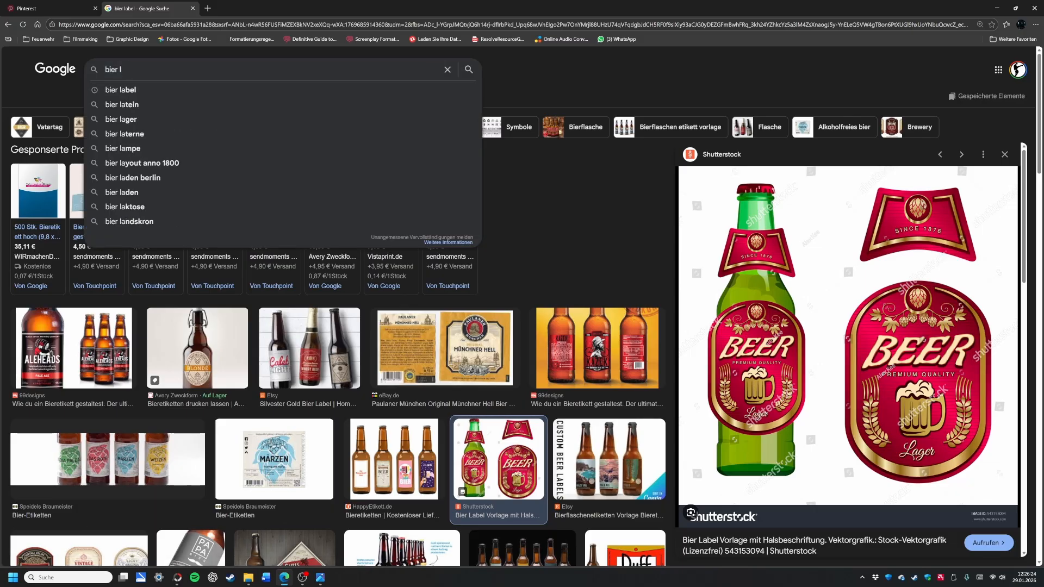
{"action": "type", "text": "velt"}
{"action": "key", "text": "BackSpace"}
{"action": "key", "text": "BackSpace"}
{"action": "key", "text": "BackSpace"}
{"action": "key", "text": "BackSpace"}
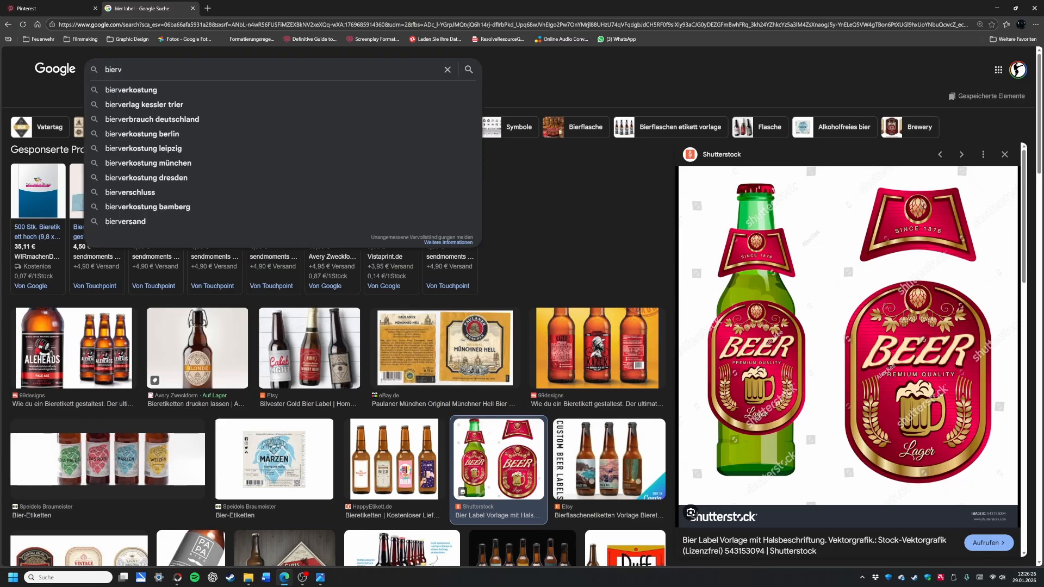
{"action": "type", "text": "veltins"}
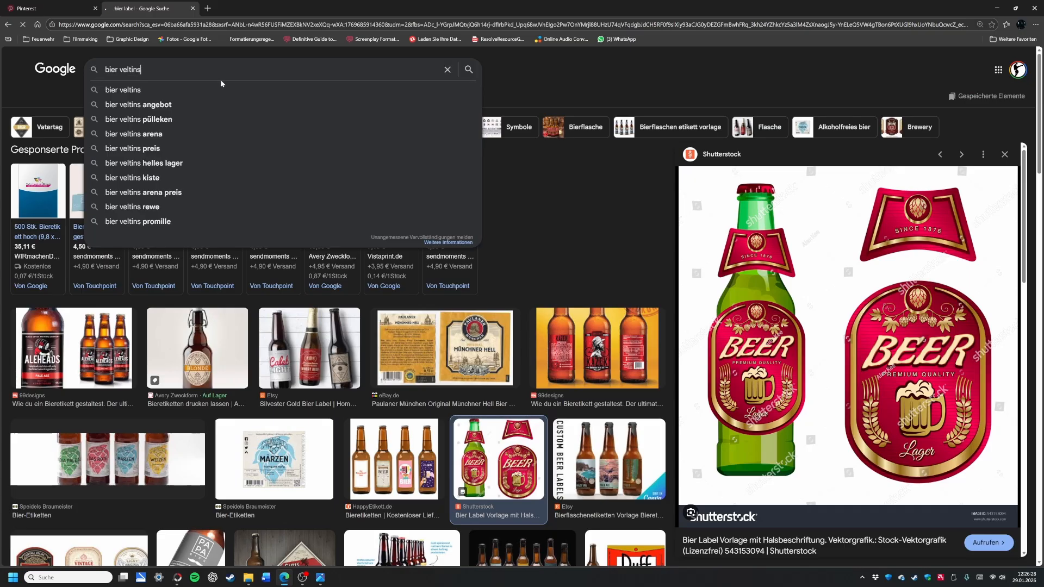
{"action": "key", "text": "Return"}
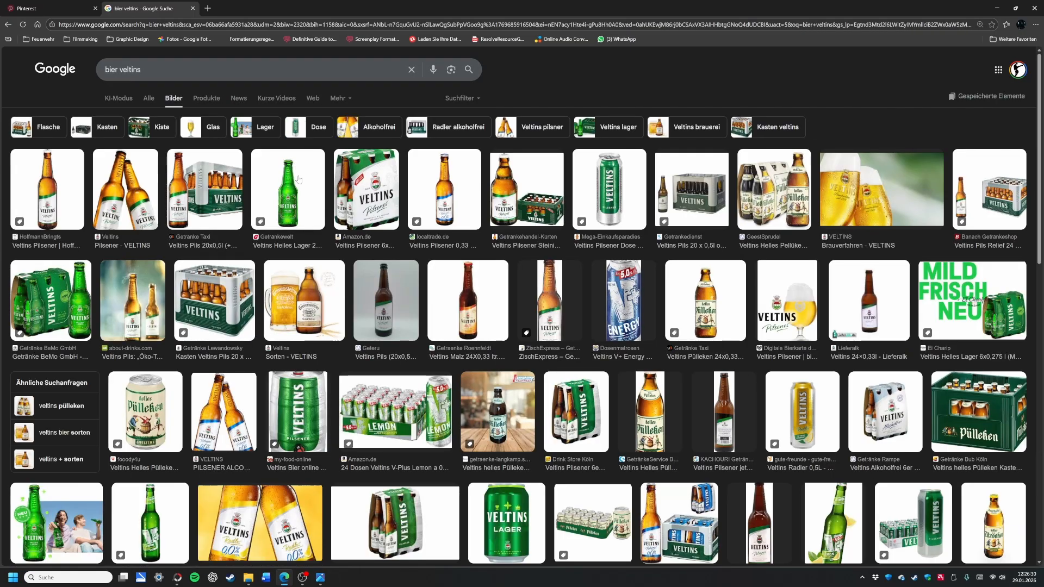
Step: Examine the Veltins Pils bottle with crate, and browse the remaining and related Veltins images for label details
{"action": "left_click", "coordinate": [226, 211]}
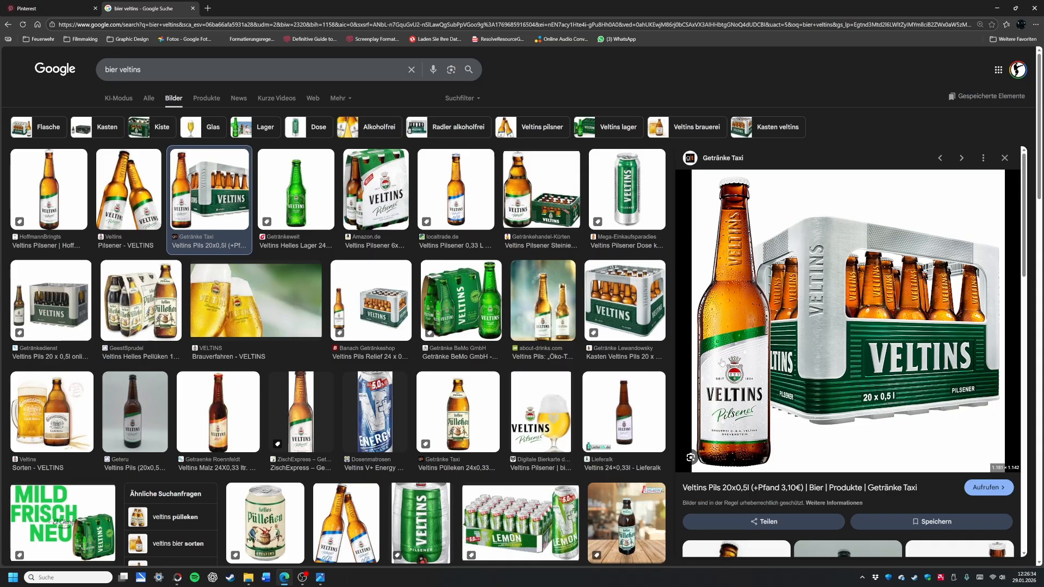
{"action": "scroll", "coordinate": [408, 239], "scroll_direction": "down", "scroll_amount": 2}
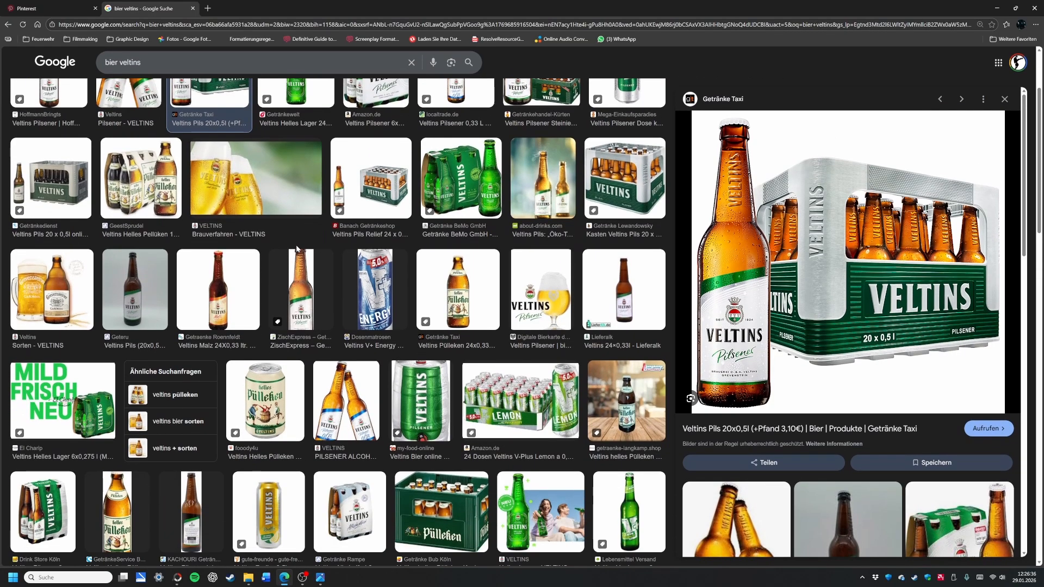
{"action": "scroll", "coordinate": [429, 228], "scroll_direction": "down", "scroll_amount": 5}
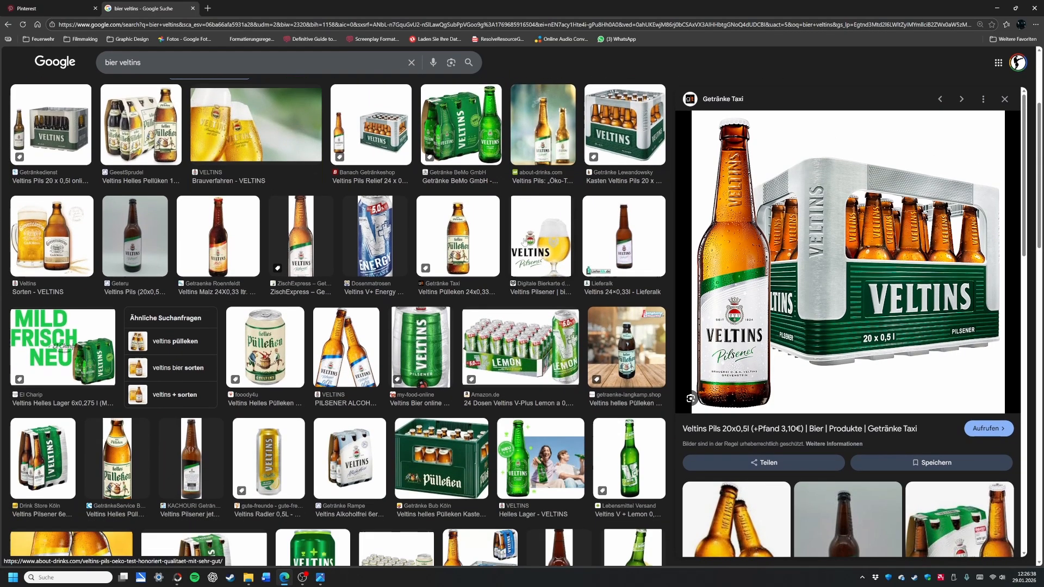
{"action": "scroll", "coordinate": [392, 251], "scroll_direction": "down", "scroll_amount": 6}
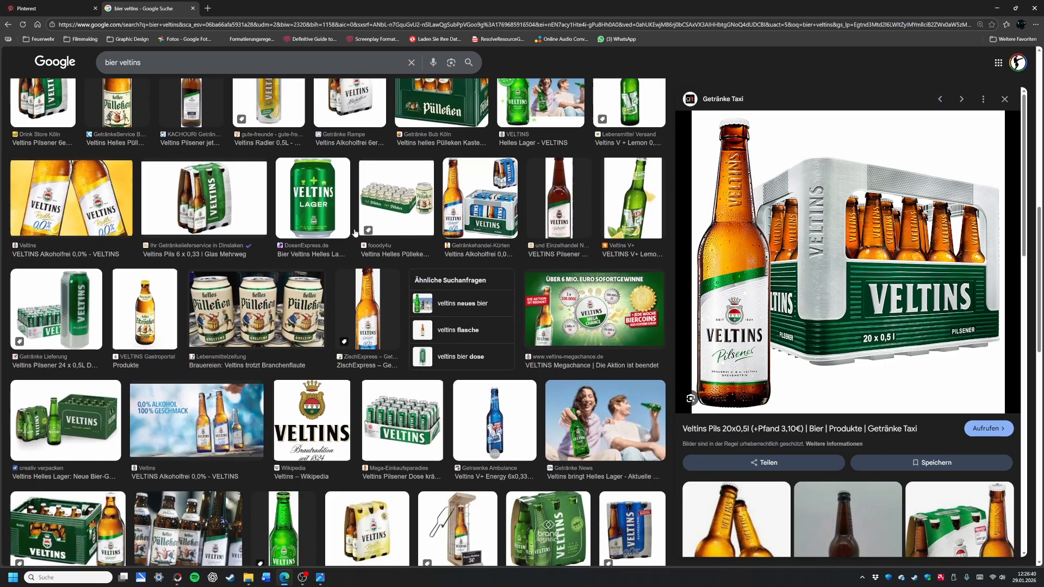
{"action": "scroll", "coordinate": [815, 304], "scroll_direction": "down", "scroll_amount": 5}
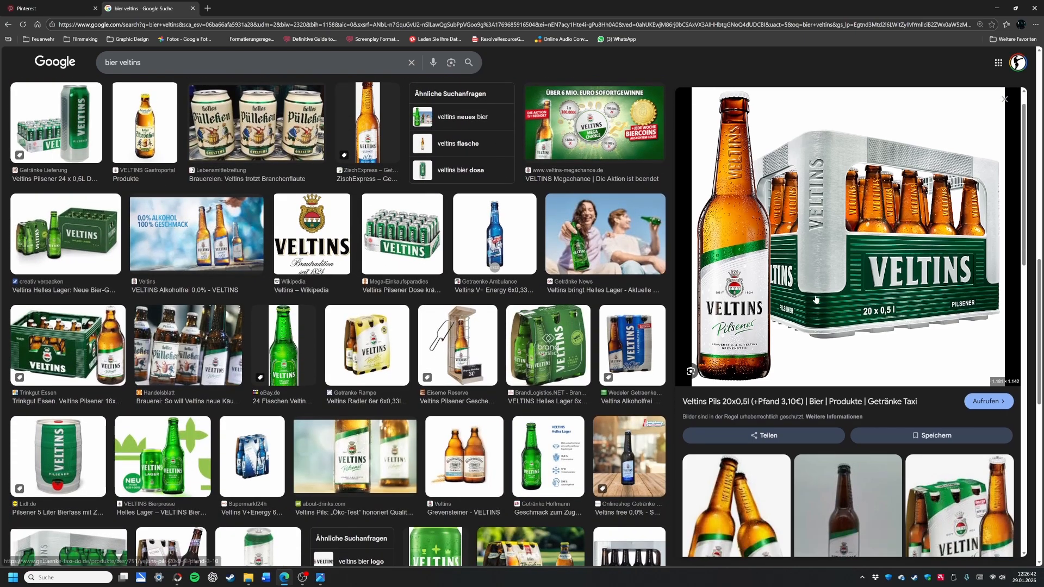
{"action": "scroll", "coordinate": [815, 303], "scroll_direction": "down", "scroll_amount": 4}
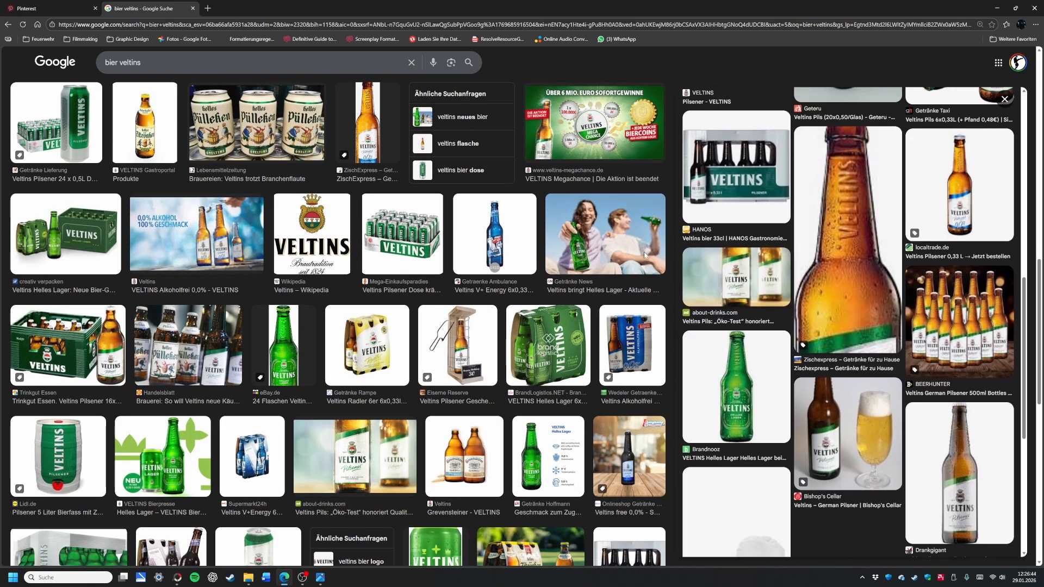
Step: Search the images for "bier veltins rückseite" and enlarge the Colnect photo of the Veltins Pilsener back label
{"action": "left_click", "coordinate": [174, 63]}
{"action": "type", "text": "r"}
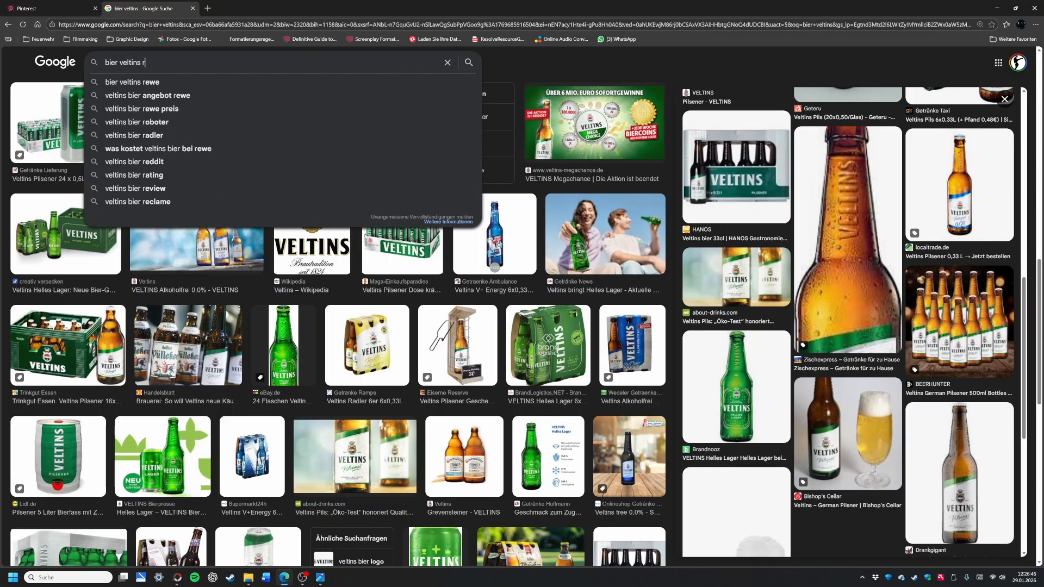
{"action": "type", "text": "ückseite"}
{"action": "key", "text": "Return"}
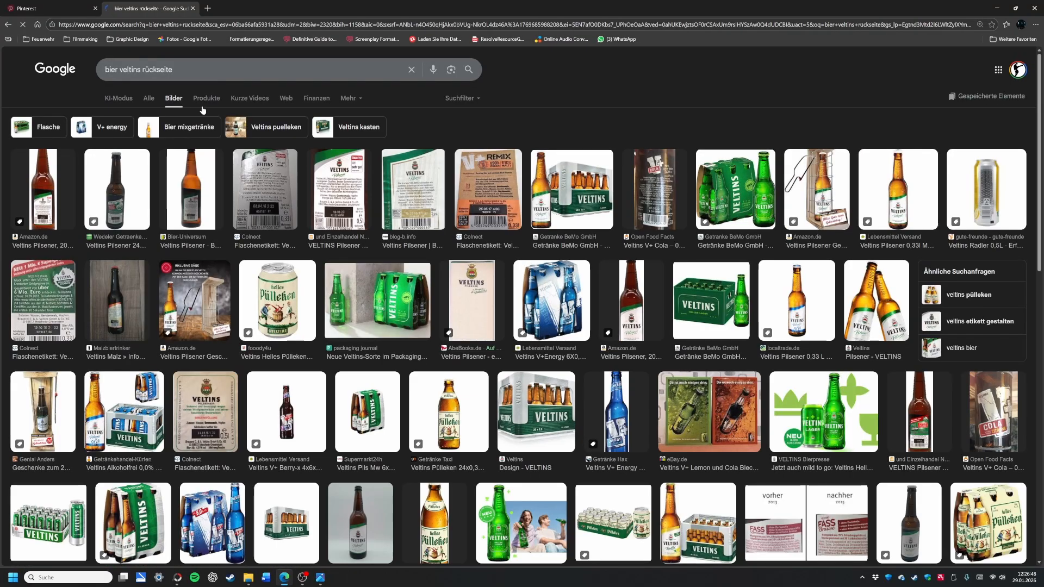
{"action": "left_click", "coordinate": [291, 190]}
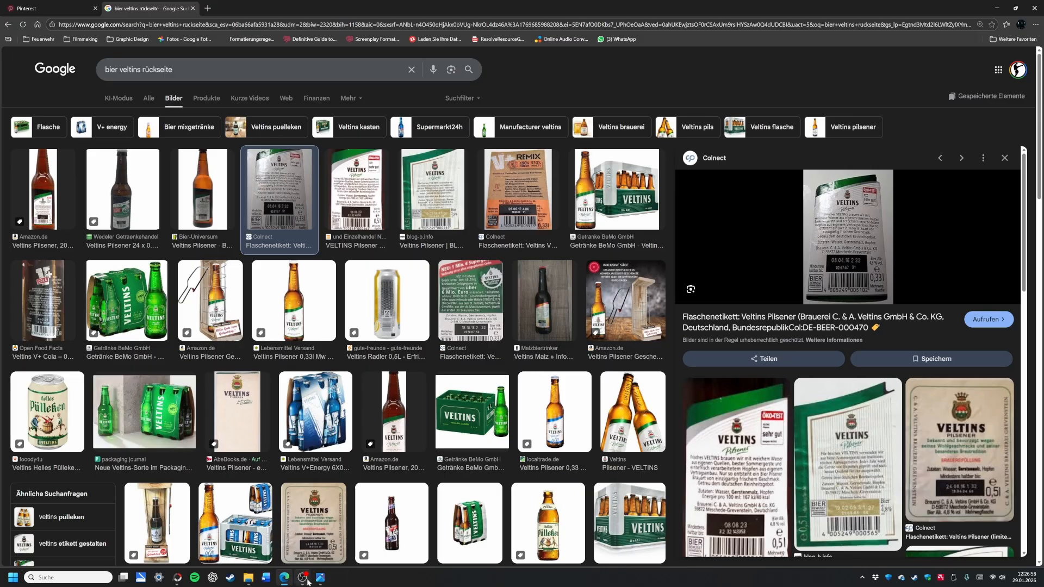
Step: Switch to PhotoScape X and replace the selected text with "6,2 % Vol.", checking the wording against the Veltins back label
{"action": "left_click", "coordinate": [175, 584]}
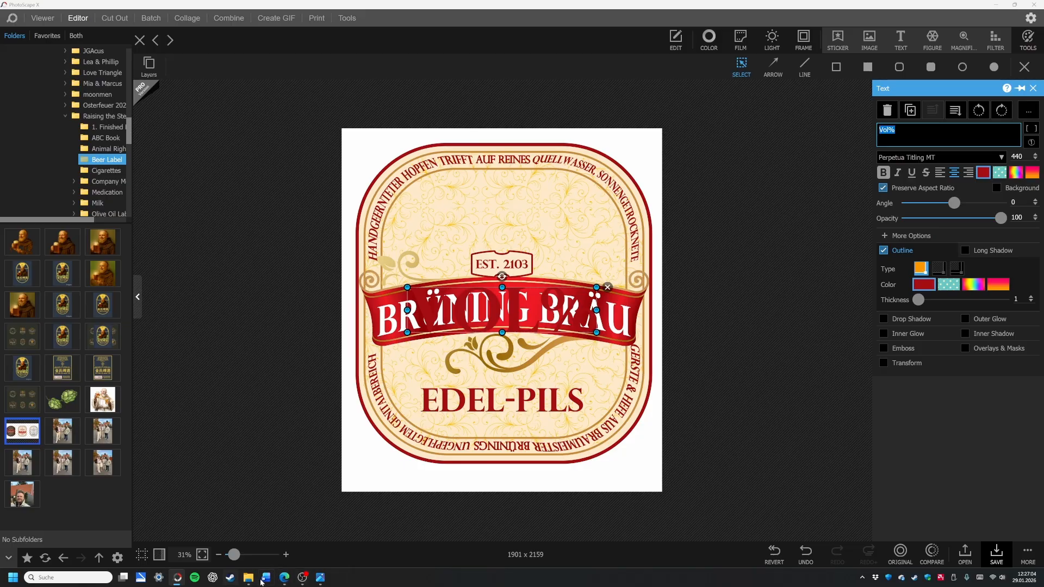
{"action": "left_click", "coordinate": [282, 580]}
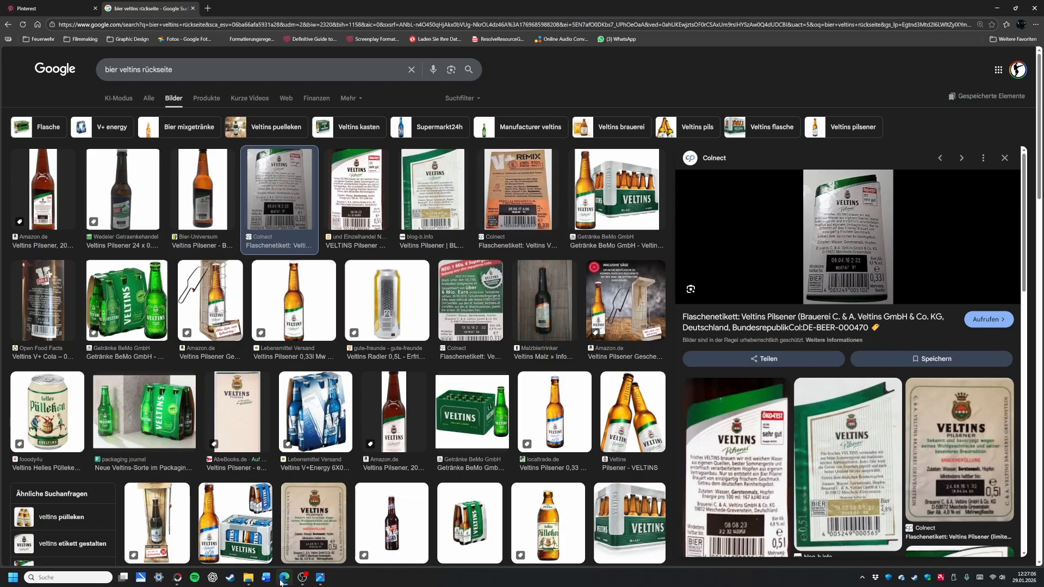
{"action": "left_click", "coordinate": [178, 581]}
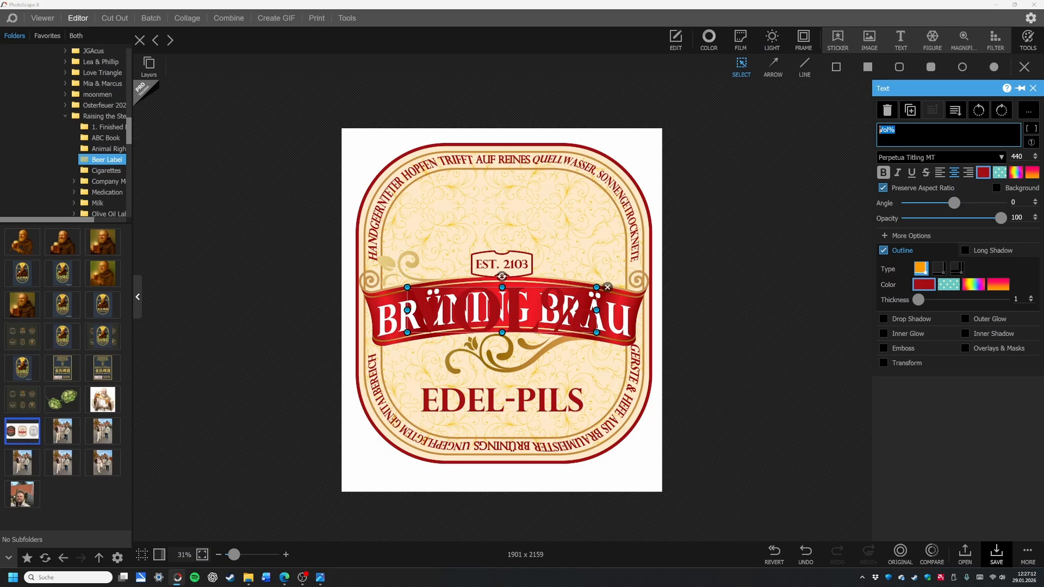
{"action": "type", "text": "6,2"}
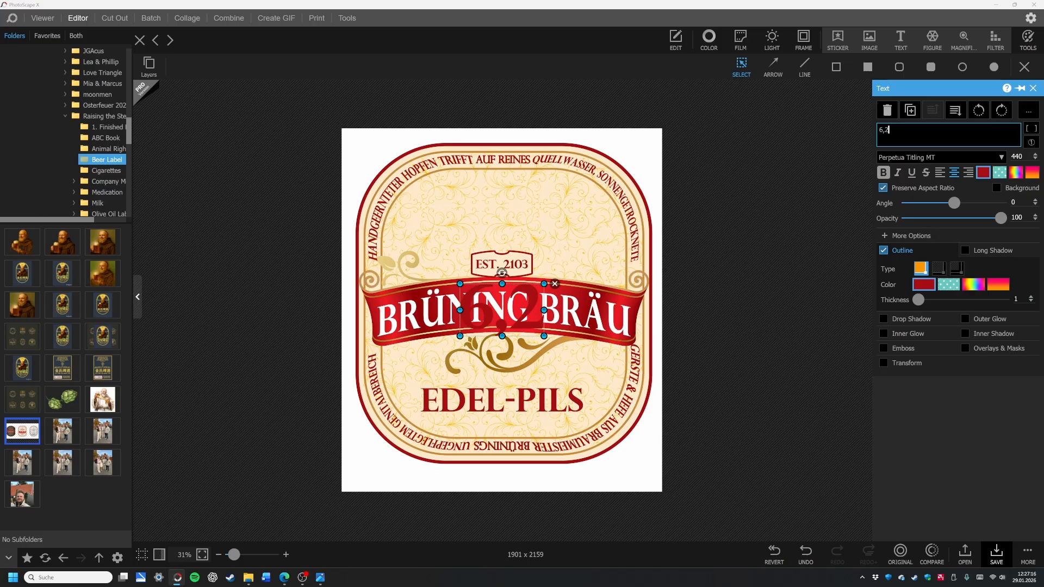
{"action": "type", "text": " %"}
{"action": "key", "text": "alt+Tab"}
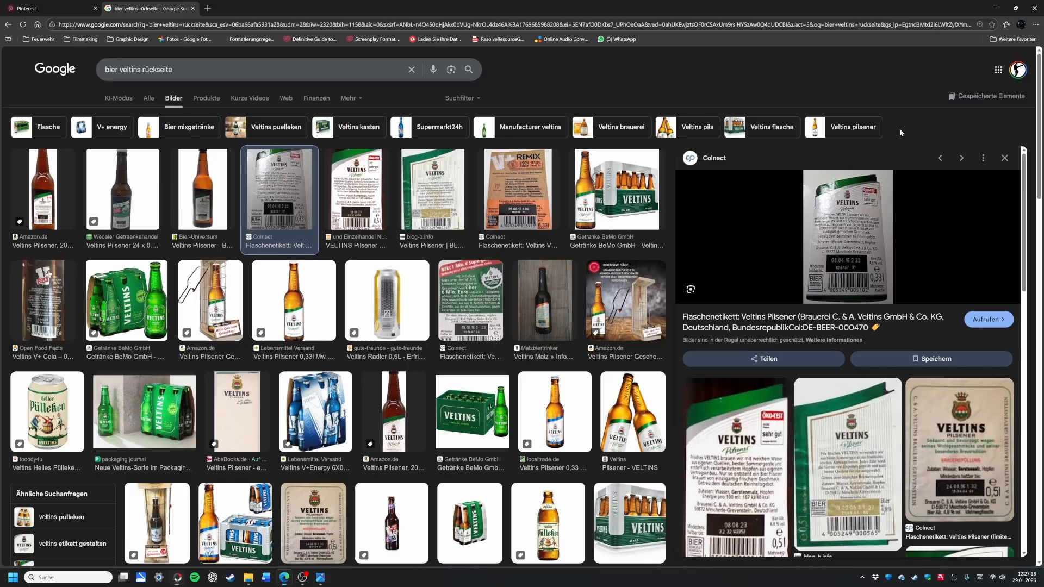
{"action": "key", "text": "alt+Tab"}
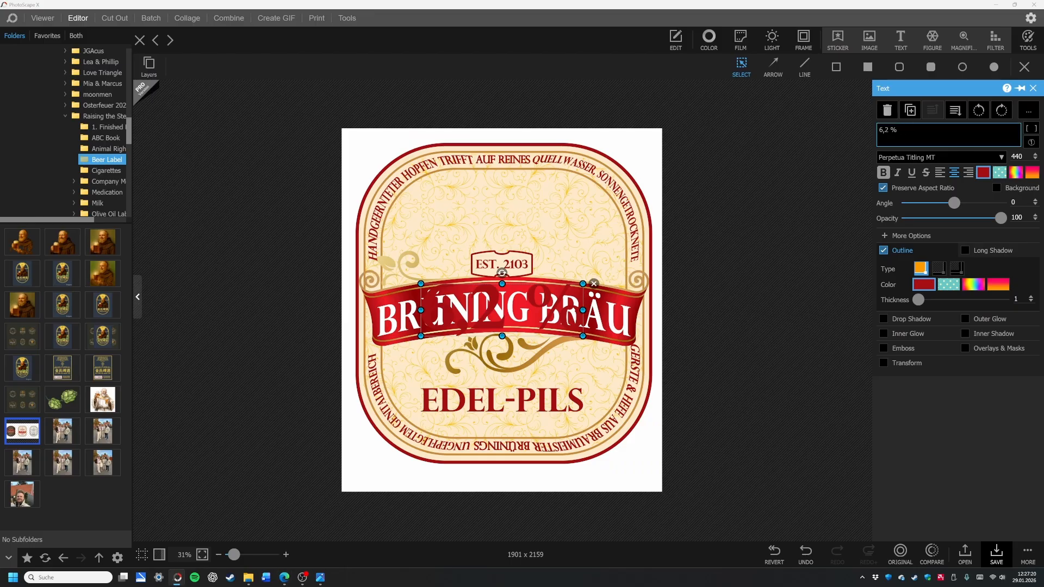
{"action": "type", "text": "Vol."}
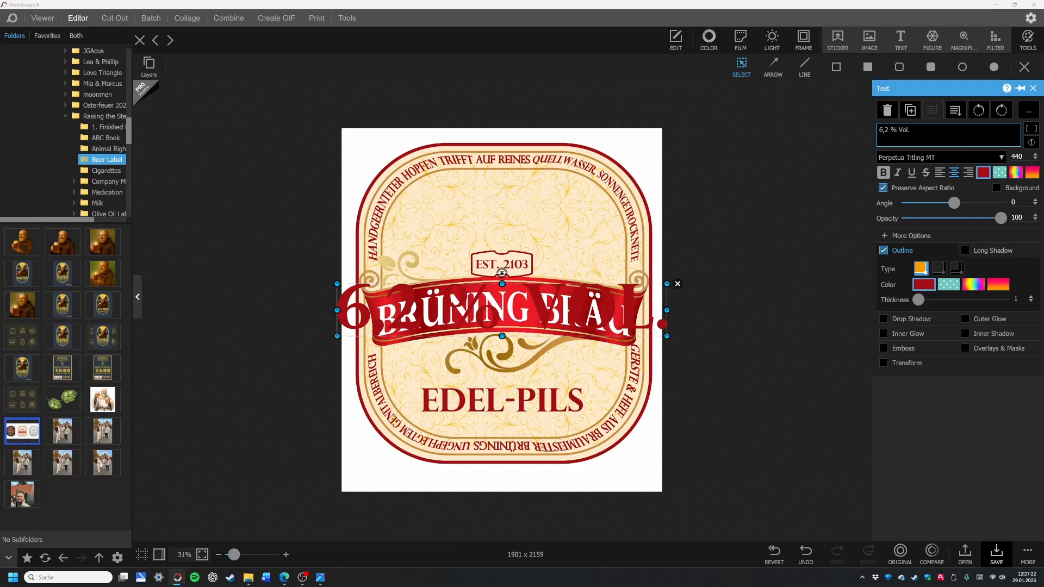
Step: Shrink the "6,2 % Vol." text to size 88, centre it below EDEL-PILS, and bring up the reference label image in Photos
{"action": "left_click_drag", "start_coordinate": [667, 336], "coordinate": [503, 223]}
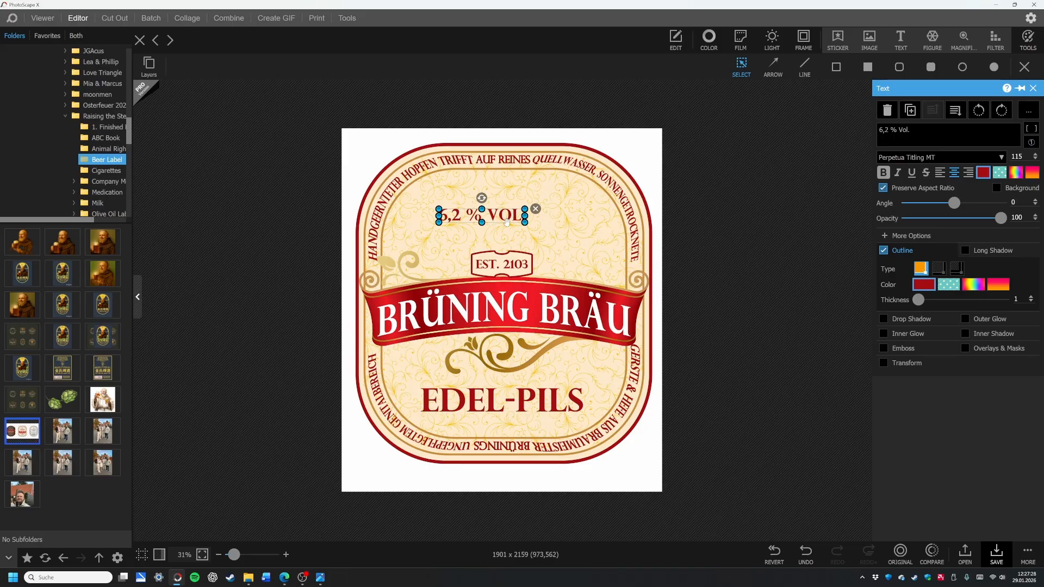
{"action": "left_click_drag", "start_coordinate": [513, 214], "coordinate": [521, 430]}
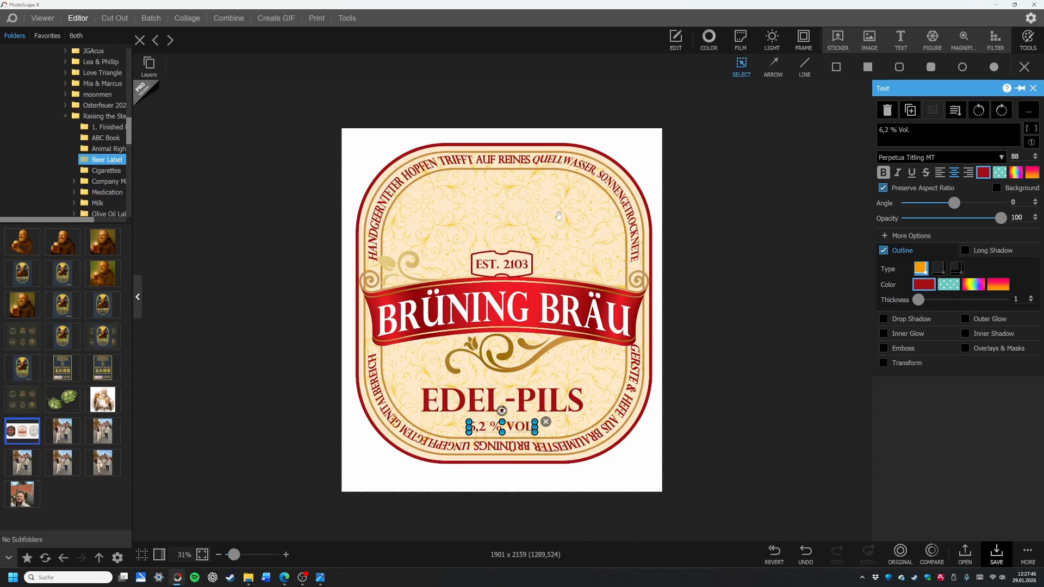
{"action": "left_click", "coordinate": [321, 578]}
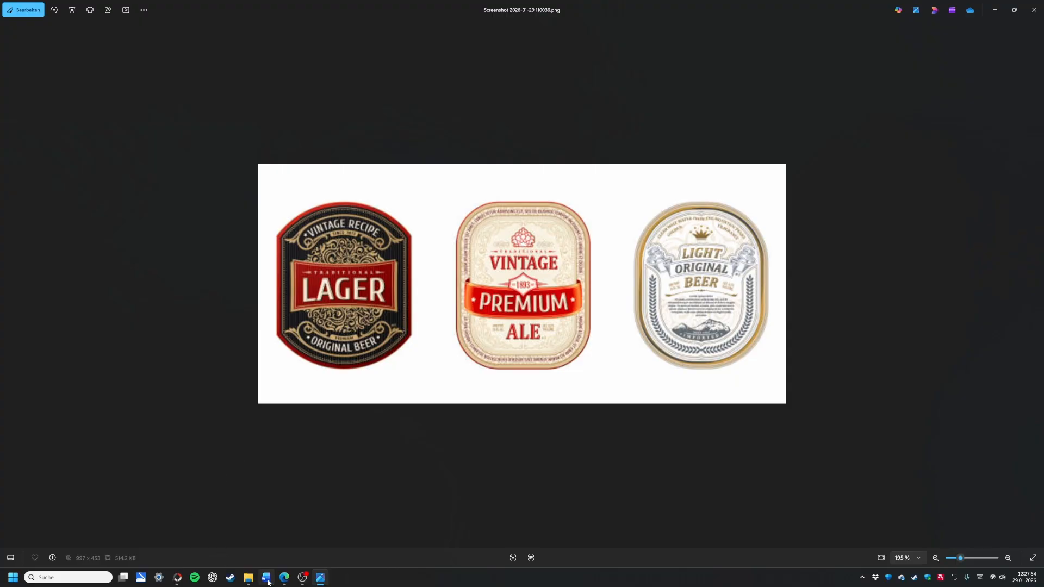
Step: Switch to PhotoScape X and inspect the EST. 2103 badge, the ribbon's curled end and the gold borders up close
{"action": "mouse_move", "coordinate": [289, 577]}
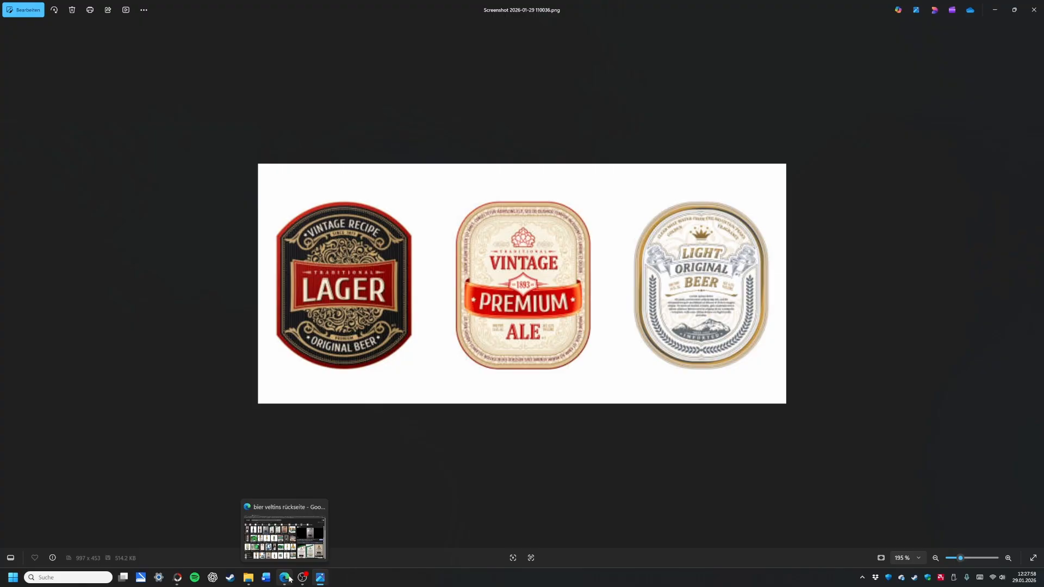
{"action": "left_click", "coordinate": [177, 577]}
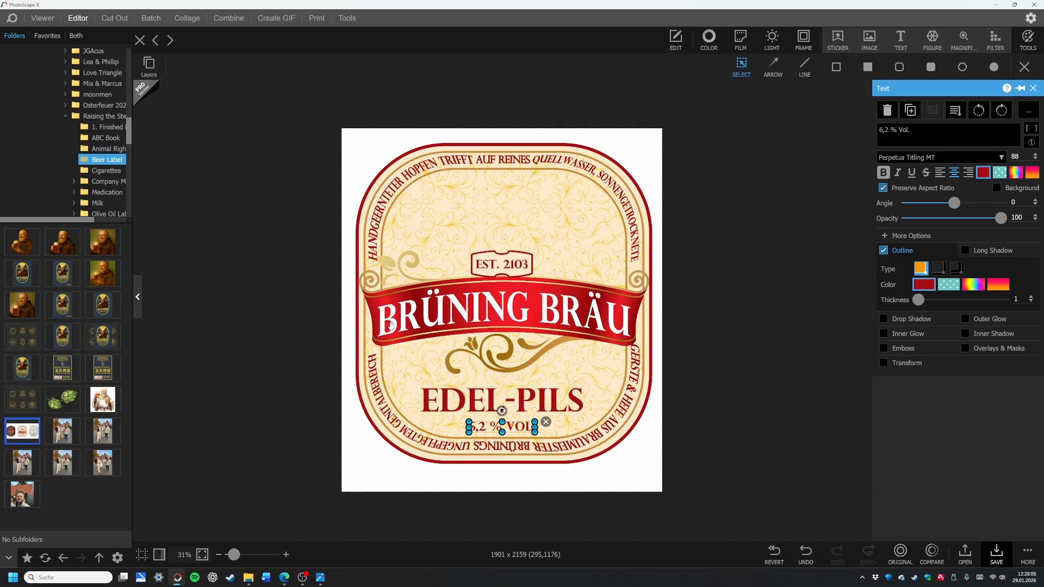
{"action": "scroll", "coordinate": [655, 270], "scroll_direction": "up", "scroll_amount": 2}
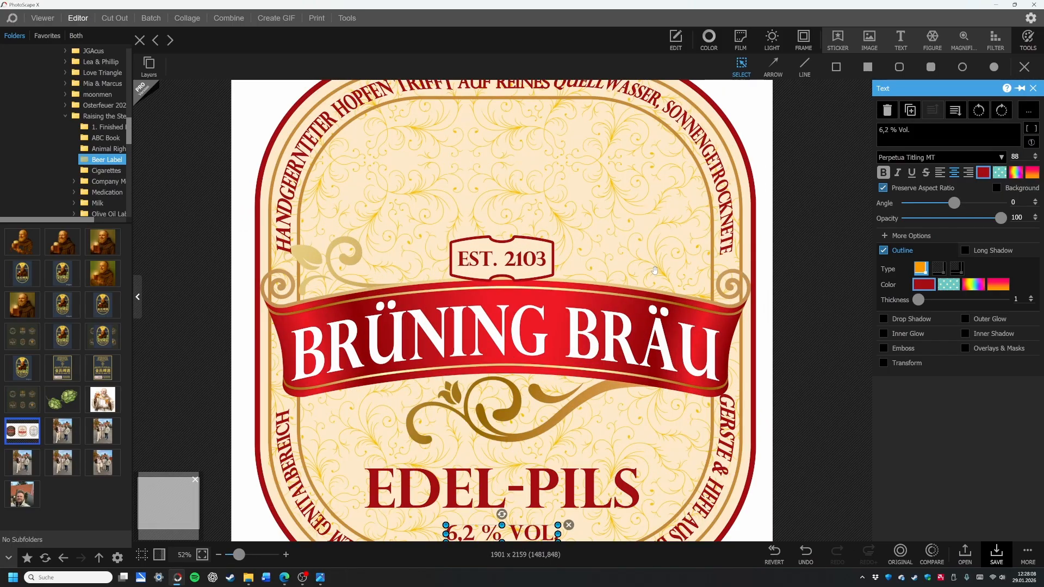
{"action": "scroll", "coordinate": [655, 270], "scroll_direction": "up", "scroll_amount": 3}
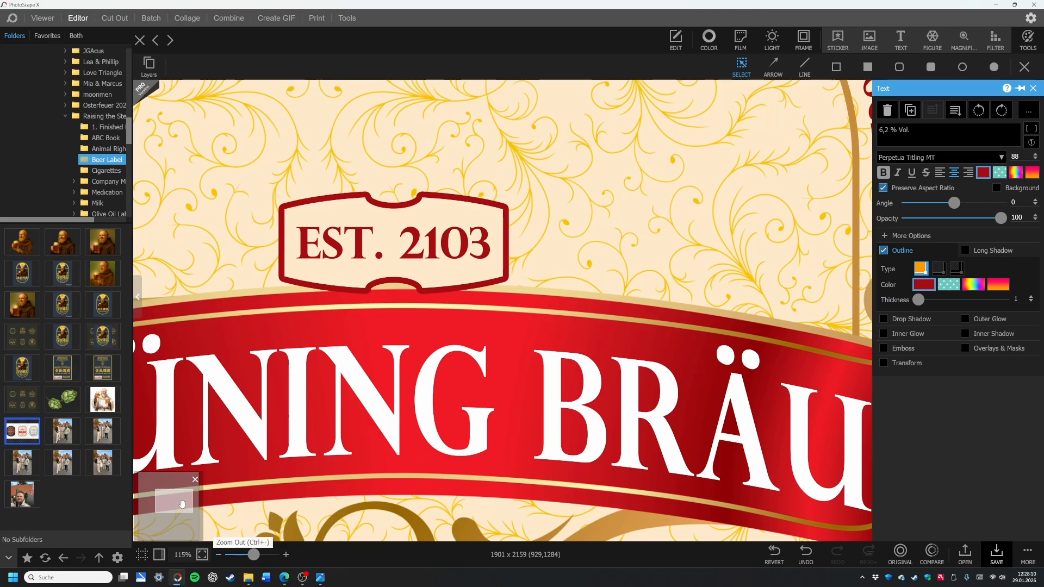
{"action": "left_click_drag", "start_coordinate": [182, 504], "coordinate": [189, 504]}
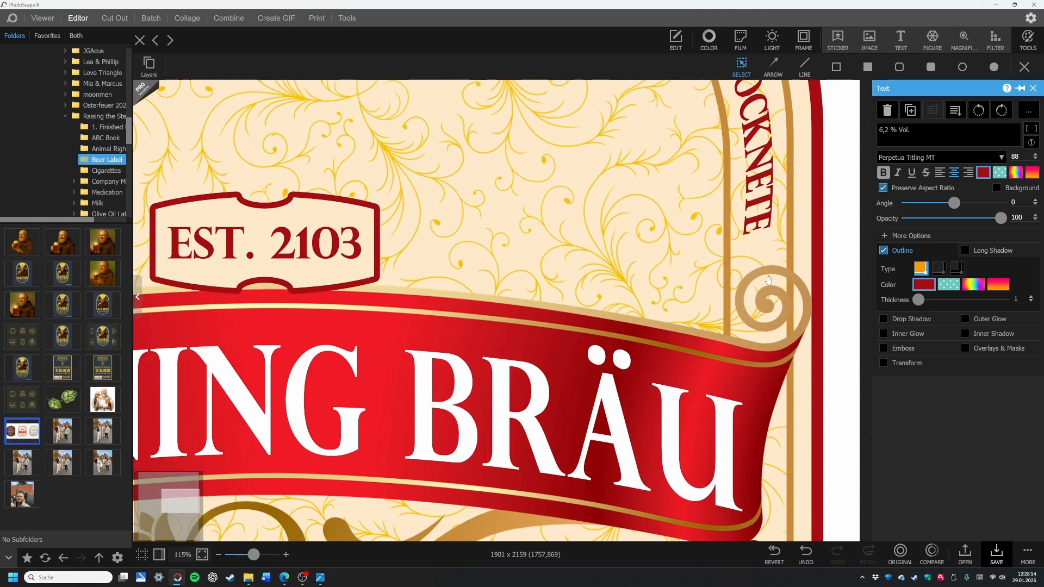
{"action": "scroll", "coordinate": [769, 280], "scroll_direction": "down", "scroll_amount": 3}
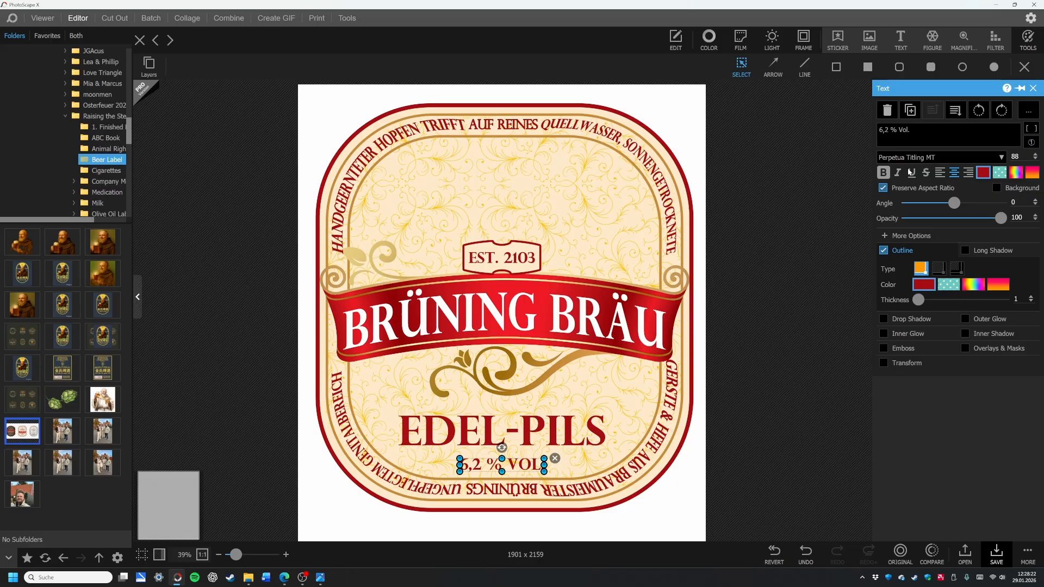
Step: Darken the outer gold rounded-rectangle border line to colour #ffab7831
{"action": "left_click", "coordinate": [680, 197]}
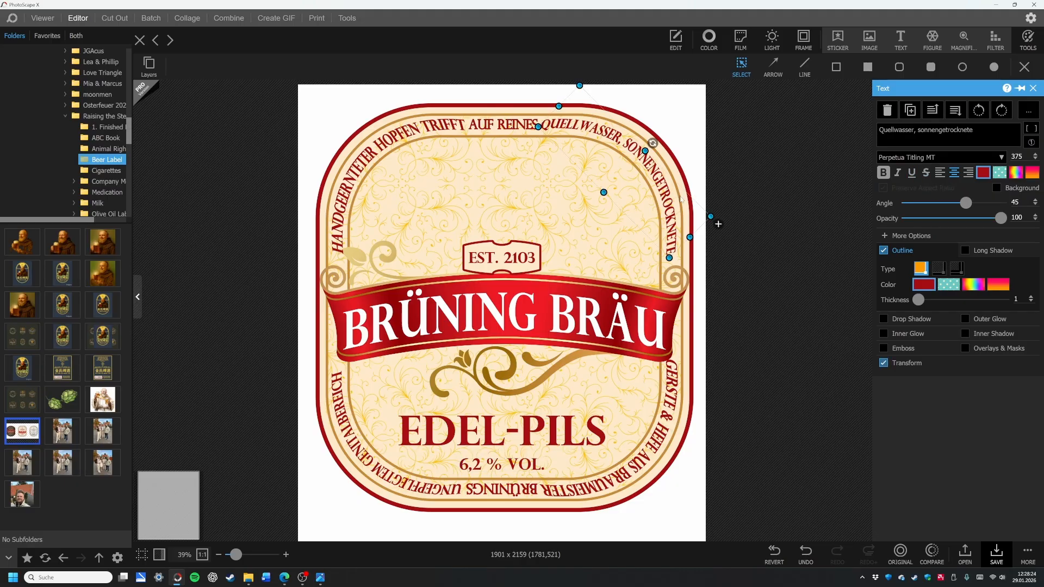
{"action": "left_click", "coordinate": [670, 170]}
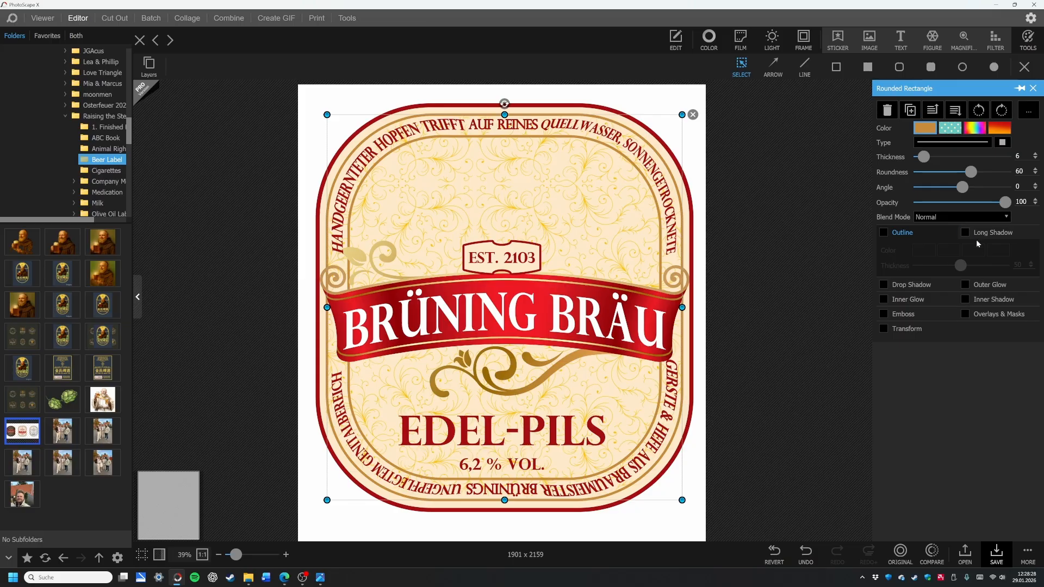
{"action": "left_click", "coordinate": [933, 134]}
{"action": "left_click_drag", "start_coordinate": [1025, 197], "coordinate": [1029, 217]}
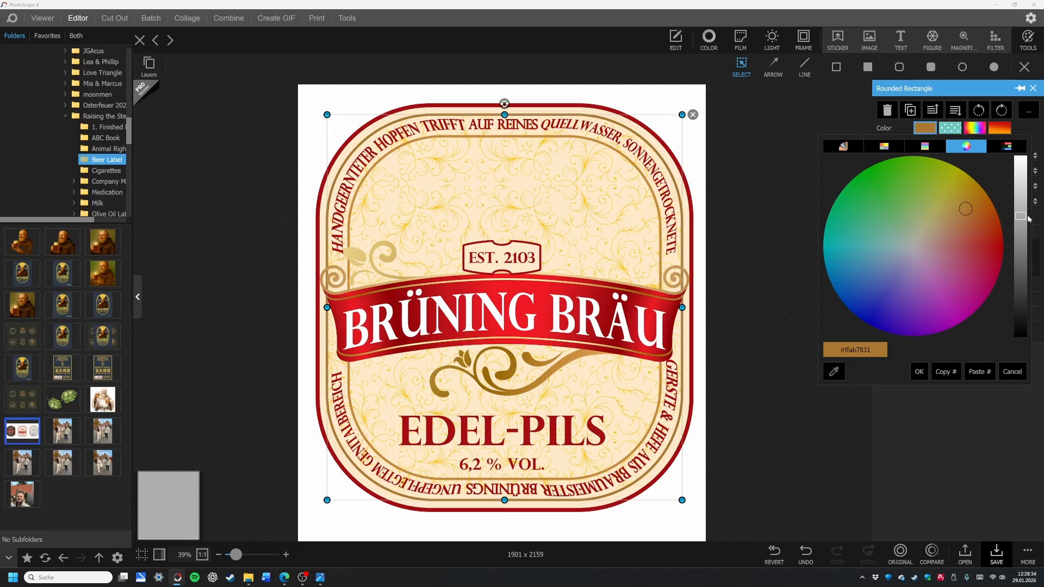
{"action": "left_click", "coordinate": [919, 371]}
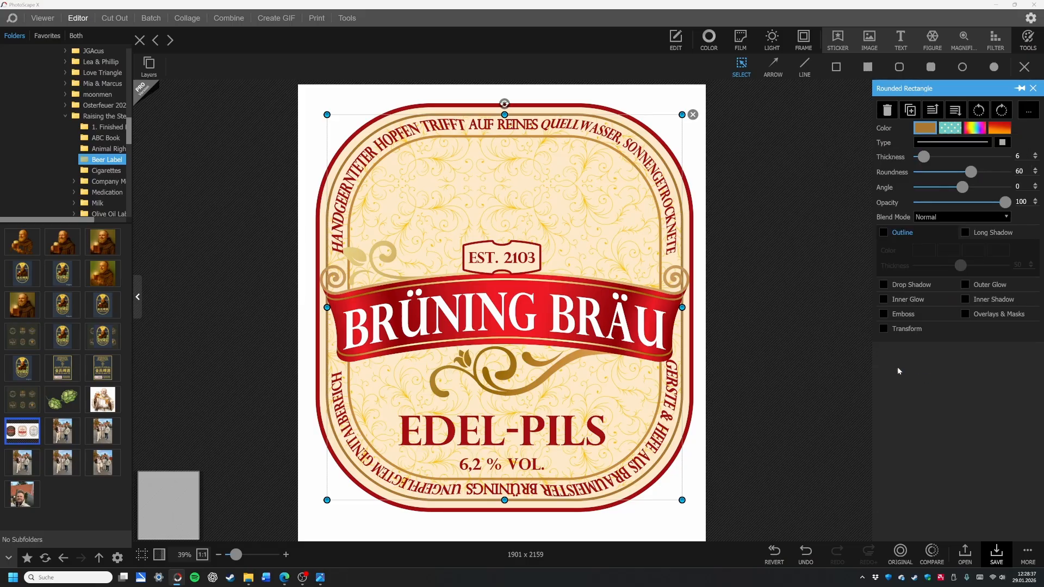
Step: Match the inner gold rounded-rectangle border to the outer border by sampling its colour, #ffab7832, and deselect it
{"action": "left_click", "coordinate": [660, 251]}
{"action": "left_click", "coordinate": [660, 253]}
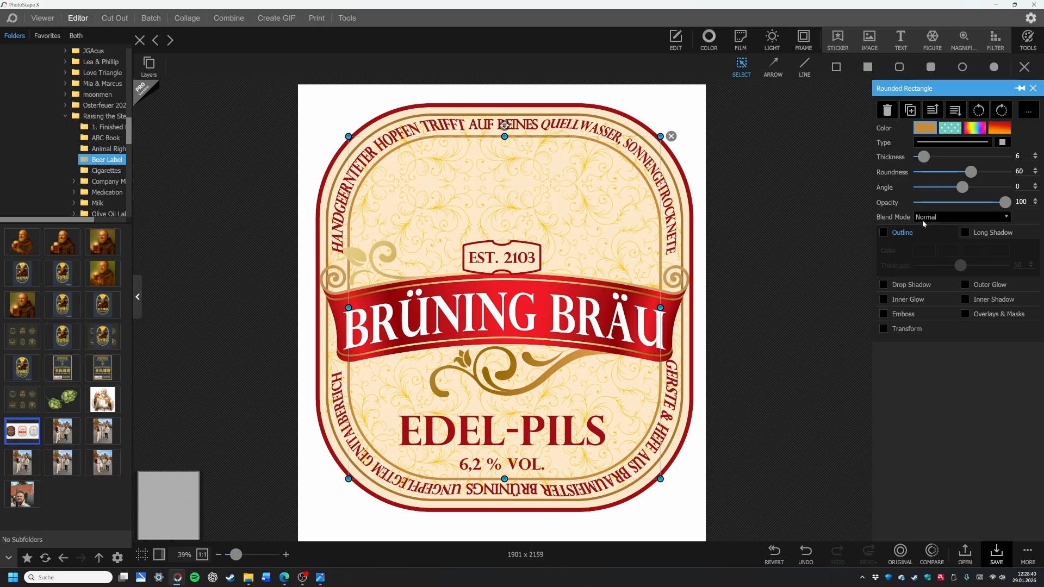
{"action": "left_click", "coordinate": [925, 126]}
{"action": "left_click", "coordinate": [831, 368]}
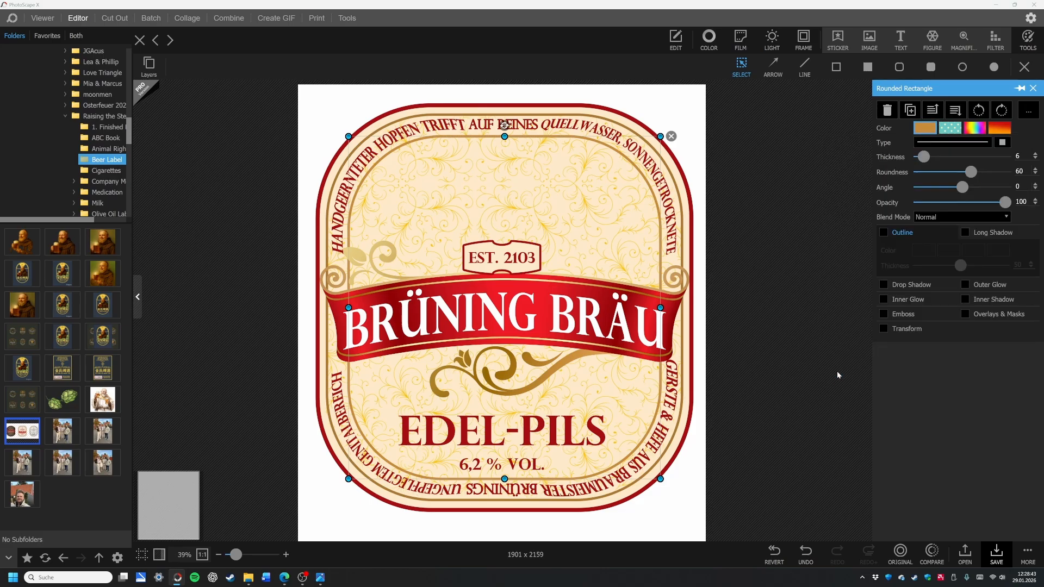
{"action": "left_click", "coordinate": [683, 230]}
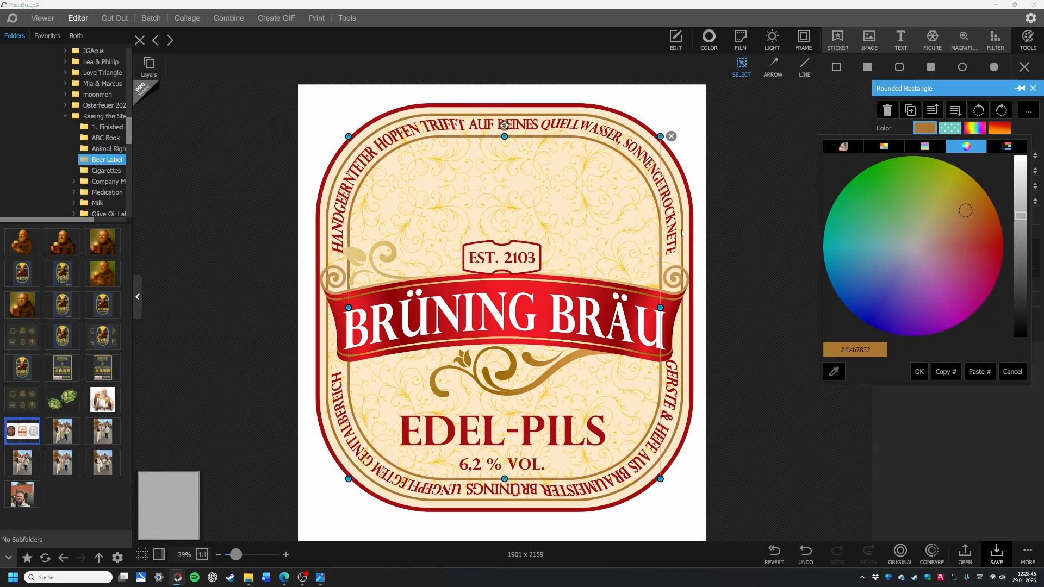
{"action": "left_click", "coordinate": [707, 331]}
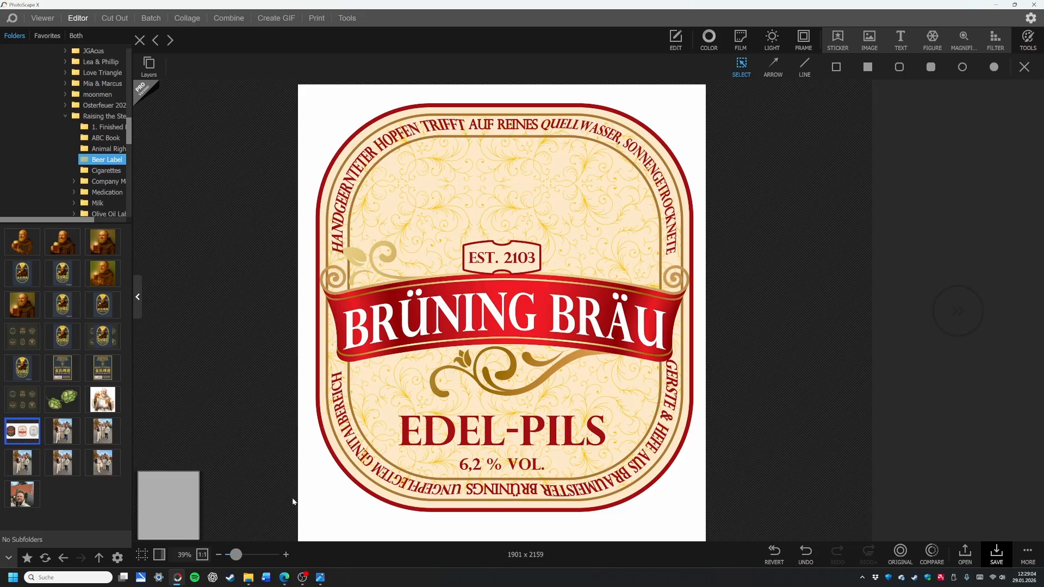
Step: Switch to the Edge browser and open the bookmarked PNGEgg image site in place of the Veltins image search
{"action": "mouse_move", "coordinate": [320, 580]}
{"action": "left_click", "coordinate": [284, 579]}
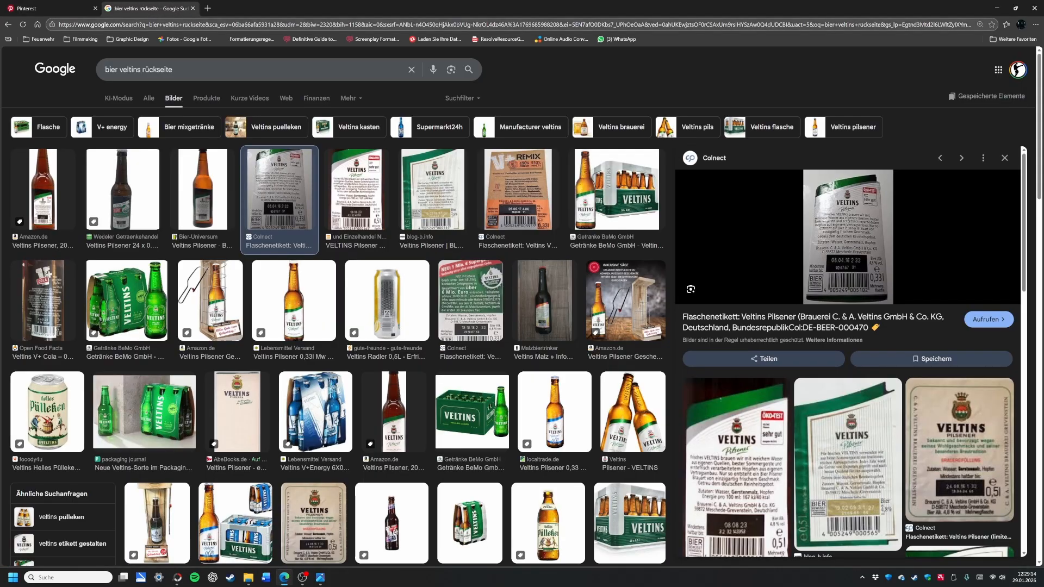
{"action": "left_click", "coordinate": [129, 40]}
{"action": "left_click", "coordinate": [140, 196]}
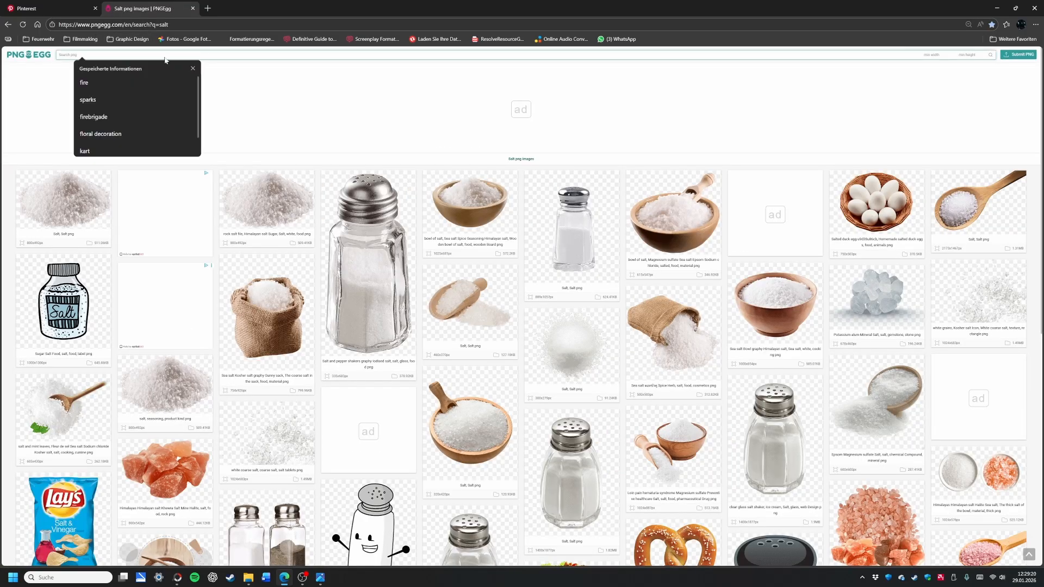
Step: Search PNGEgg for "saw blade"
{"action": "type", "text": "sawbla"}
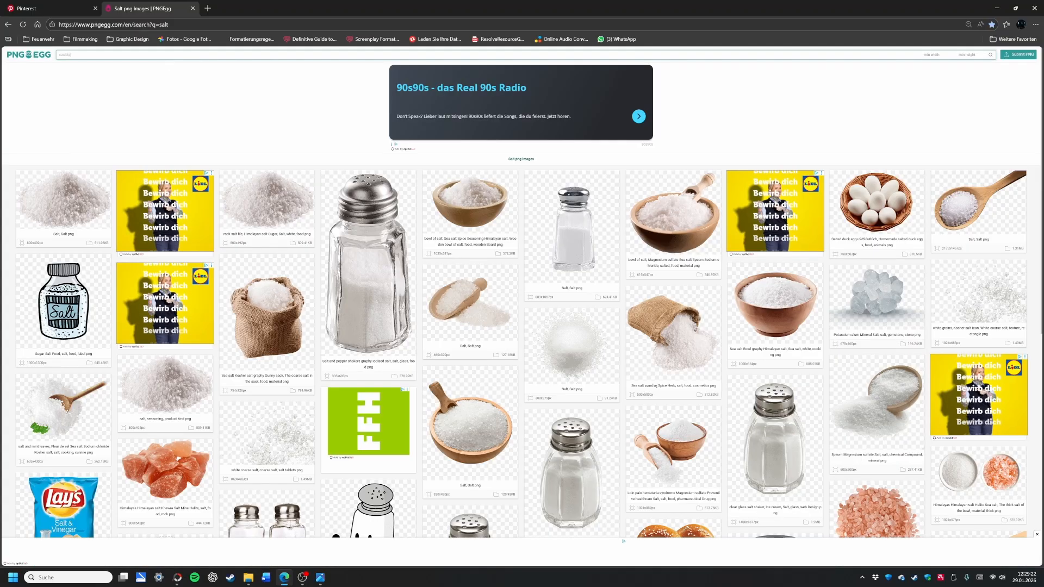
{"action": "key", "text": "Return"}
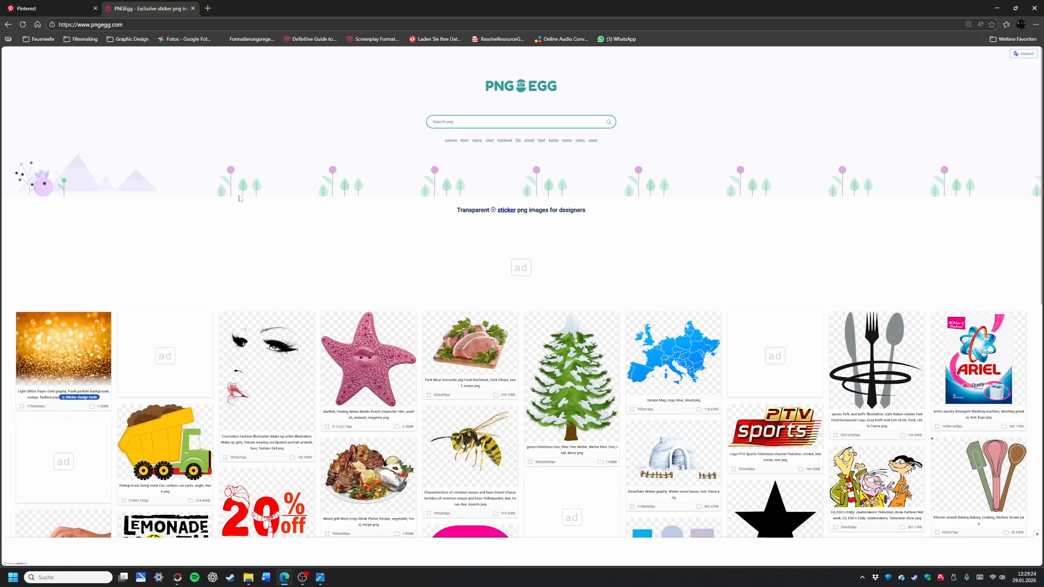
{"action": "left_click", "coordinate": [456, 123]}
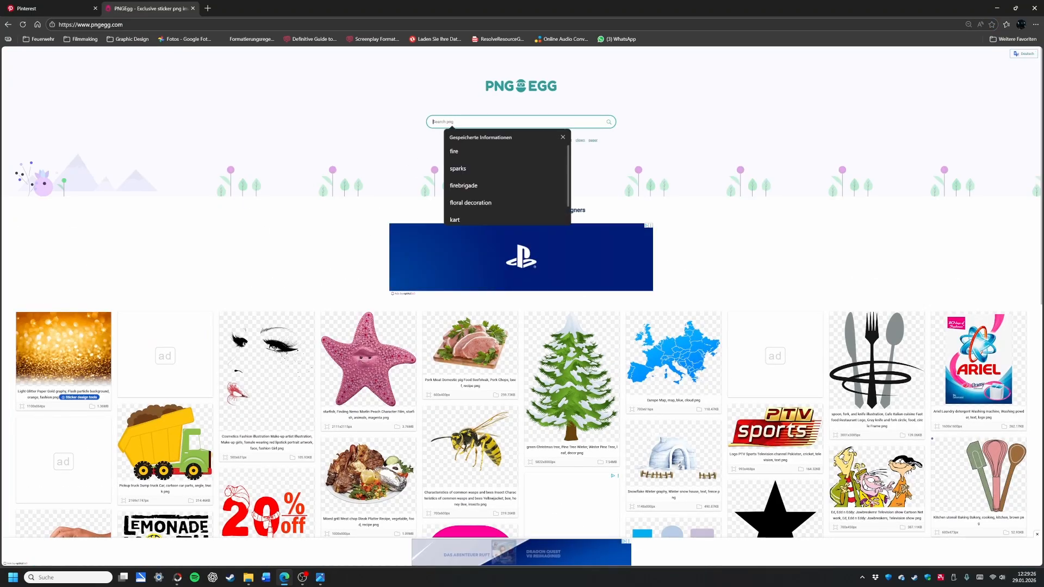
{"action": "type", "text": "saw blade"}
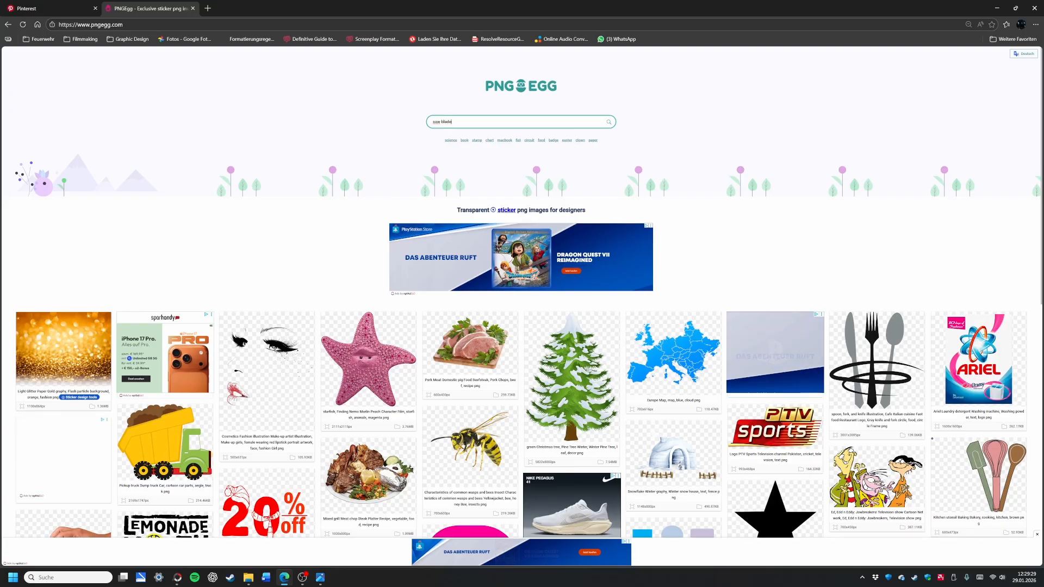
{"action": "key", "text": "Return"}
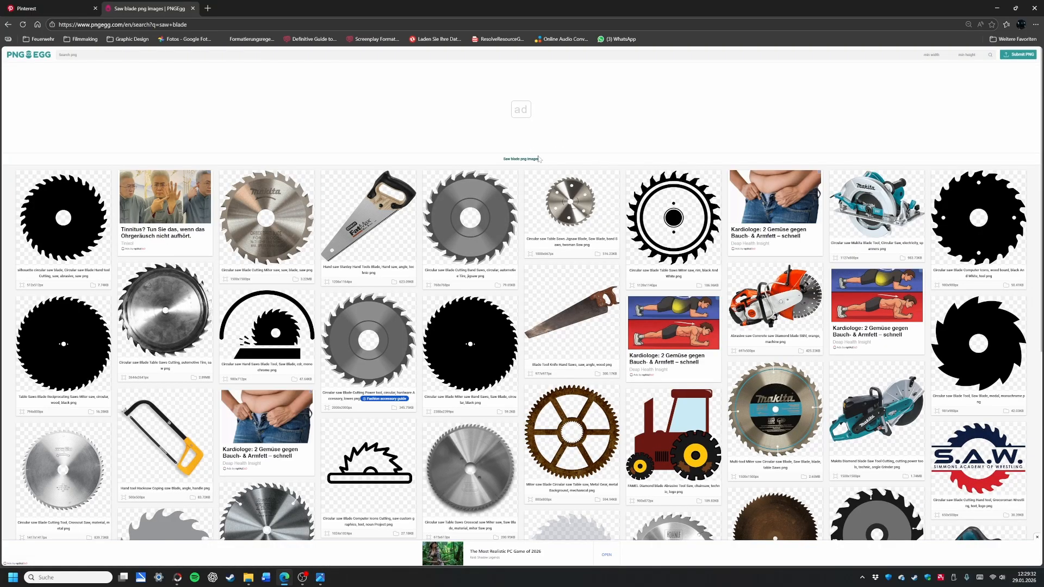
Step: Look through the PNGEgg "saw blade" results from page 1 to page 7 for a suitable blade graphic
{"action": "scroll", "coordinate": [538, 170], "scroll_direction": "down", "scroll_amount": 7}
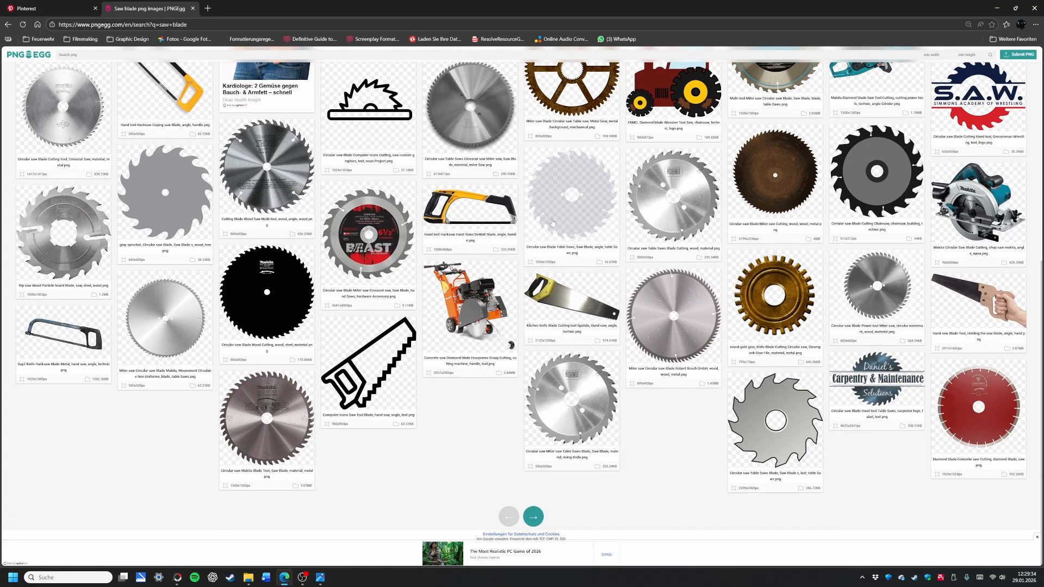
{"action": "left_click", "coordinate": [536, 519]}
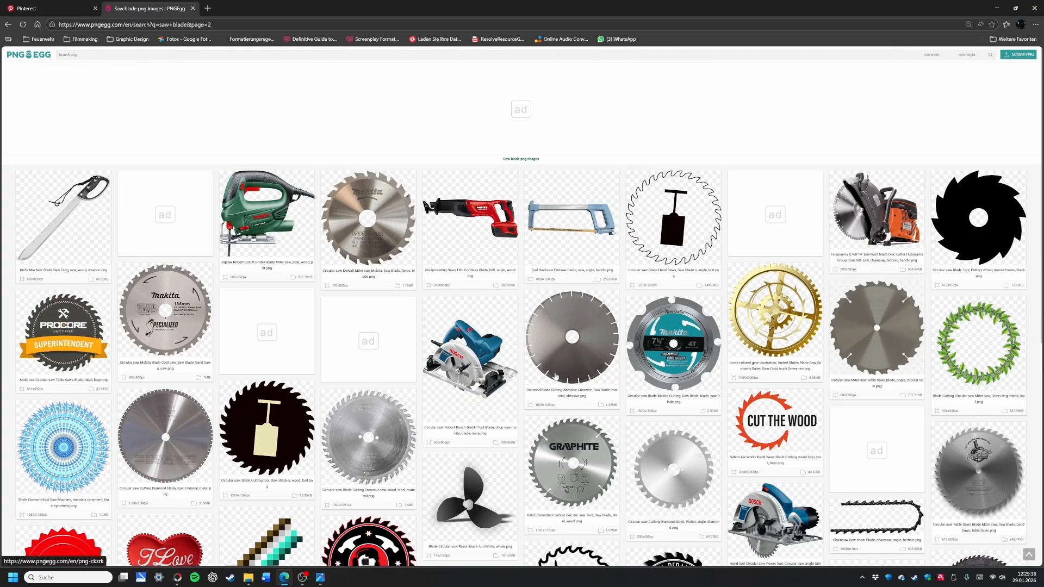
{"action": "scroll", "coordinate": [568, 377], "scroll_direction": "down", "scroll_amount": 3}
{"action": "scroll", "coordinate": [568, 377], "scroll_direction": "down", "scroll_amount": 5}
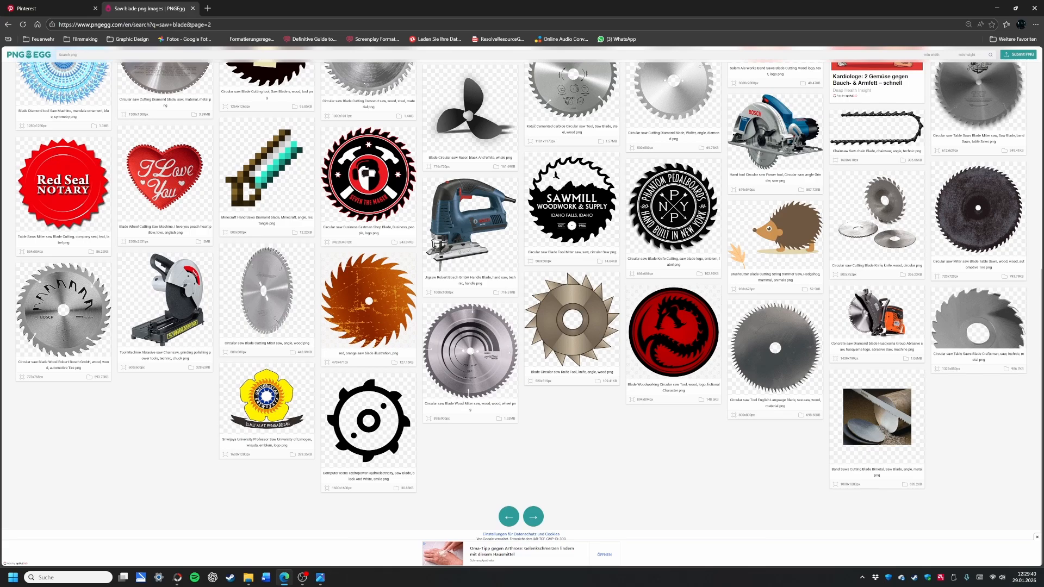
{"action": "left_click", "coordinate": [533, 517]}
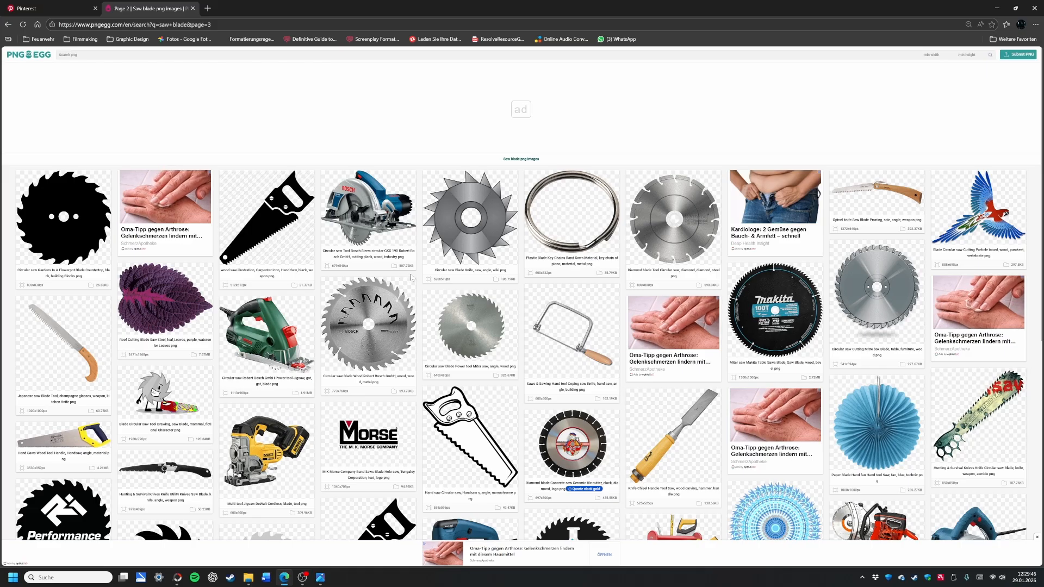
{"action": "scroll", "coordinate": [414, 278], "scroll_direction": "down", "scroll_amount": 7}
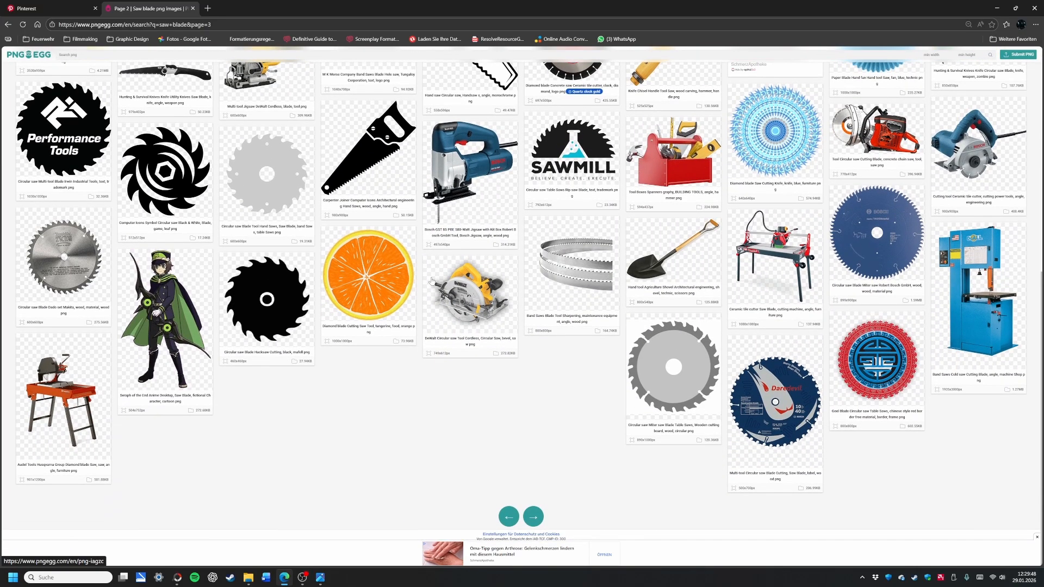
{"action": "left_click", "coordinate": [539, 510]}
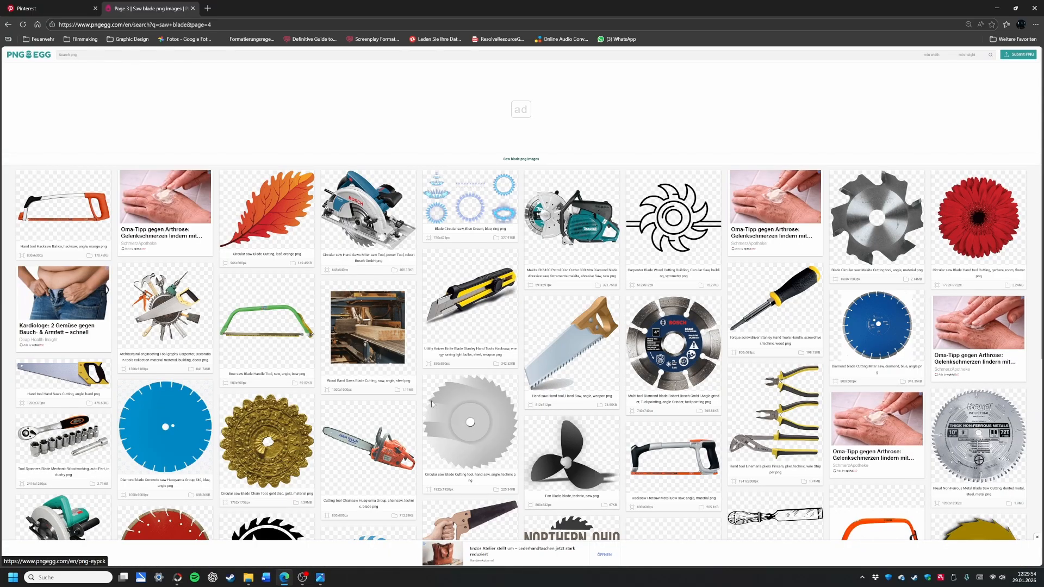
{"action": "scroll", "coordinate": [570, 328], "scroll_direction": "down", "scroll_amount": 5}
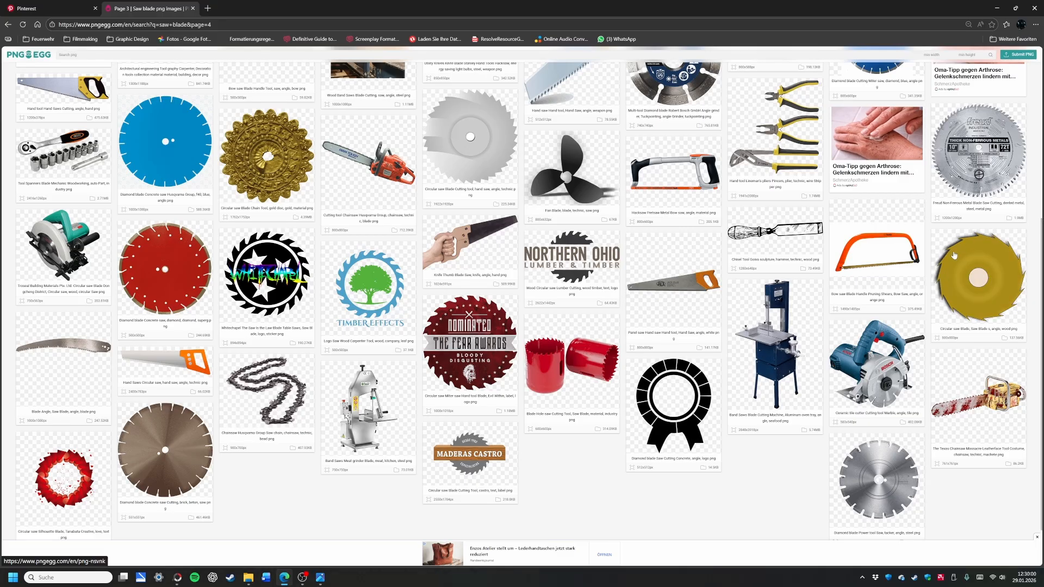
{"action": "scroll", "coordinate": [498, 468], "scroll_direction": "down", "scroll_amount": 1}
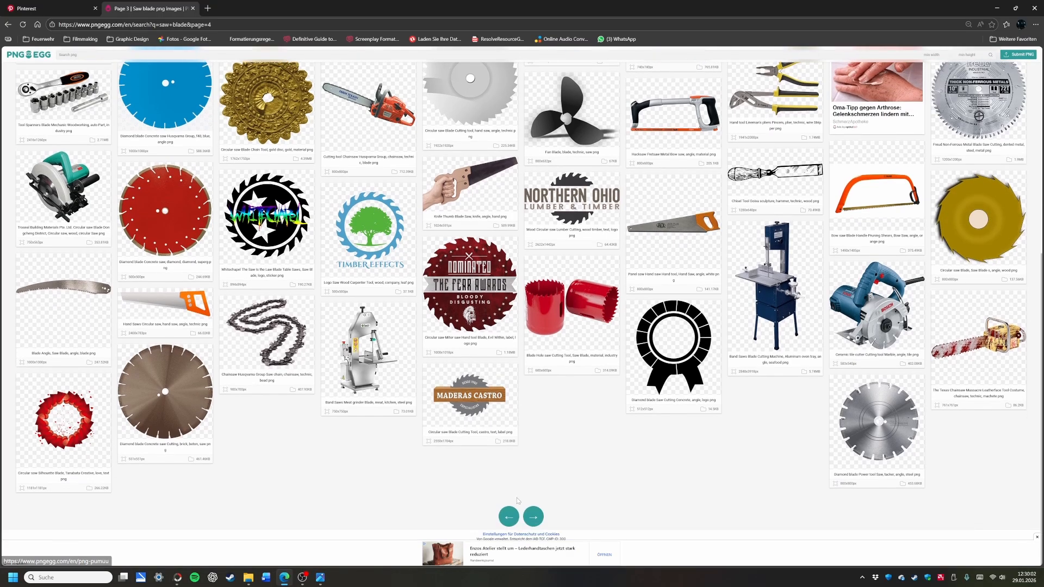
{"action": "left_click", "coordinate": [533, 513]}
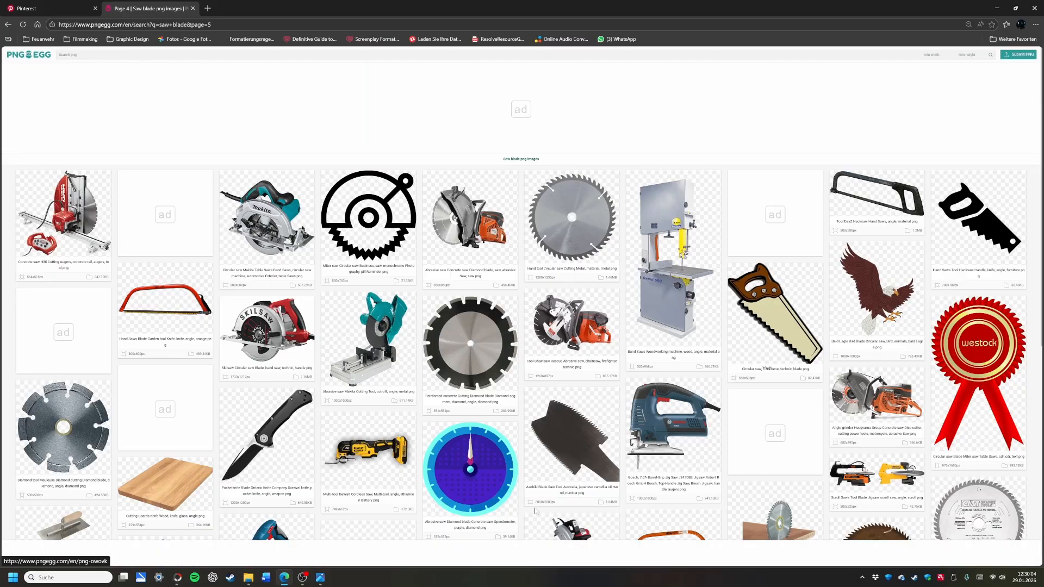
{"action": "scroll", "coordinate": [551, 349], "scroll_direction": "down", "scroll_amount": 3}
{"action": "scroll", "coordinate": [553, 352], "scroll_direction": "down", "scroll_amount": 2}
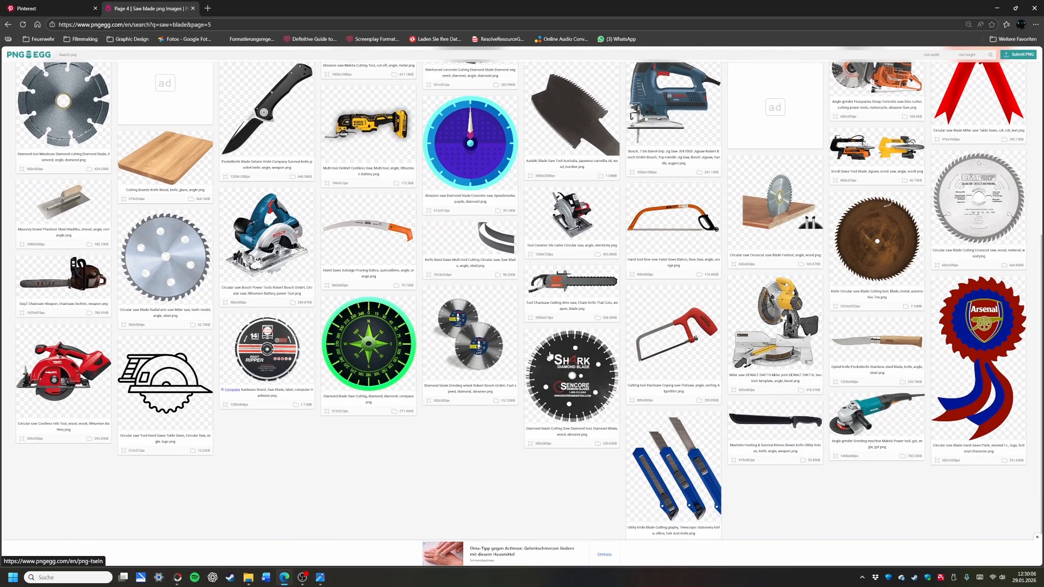
{"action": "scroll", "coordinate": [554, 352], "scroll_direction": "up", "scroll_amount": 5}
{"action": "scroll", "coordinate": [553, 352], "scroll_direction": "down", "scroll_amount": 5}
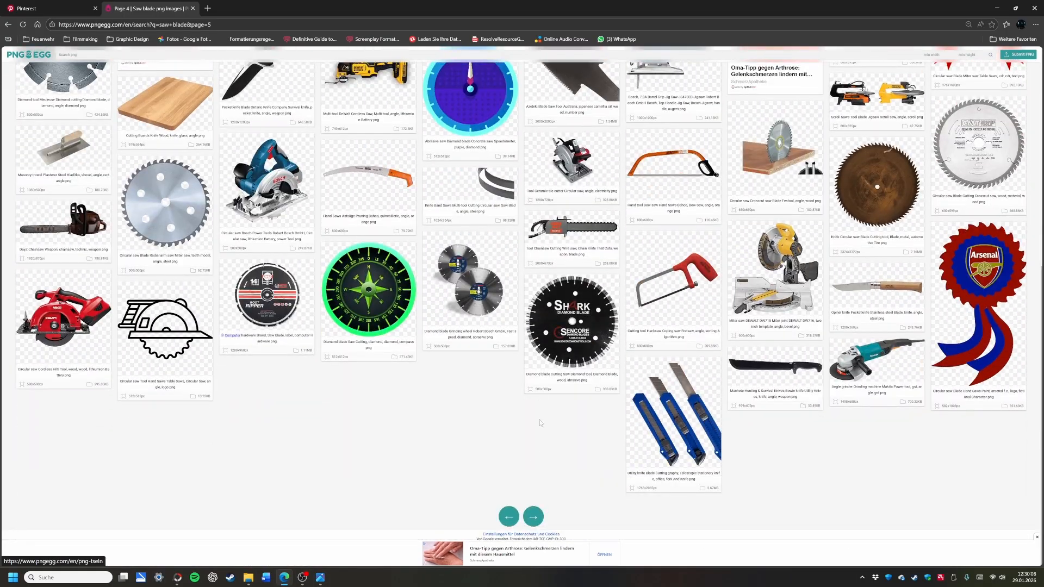
{"action": "left_click", "coordinate": [538, 517]}
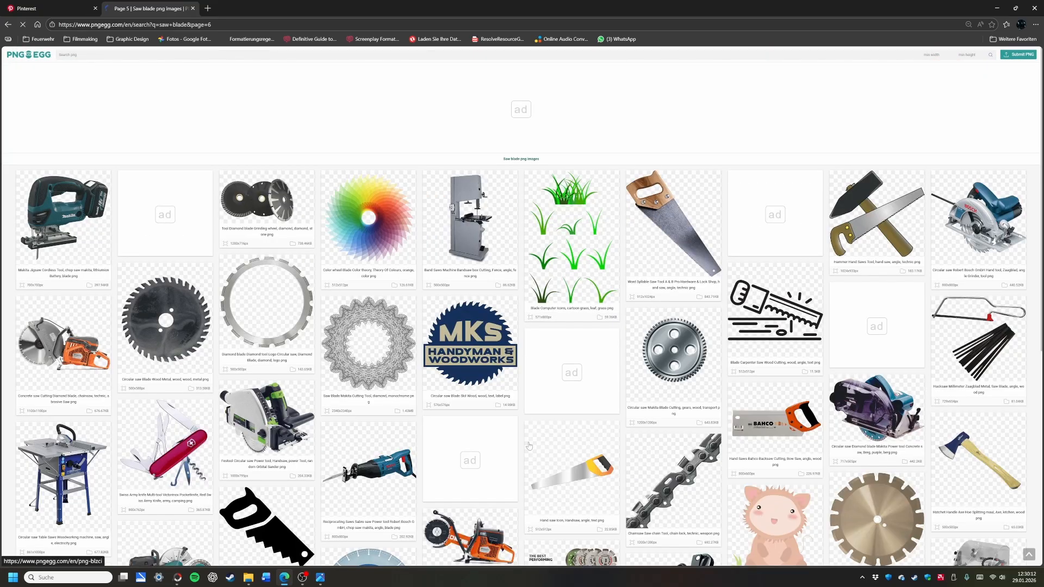
{"action": "scroll", "coordinate": [531, 376], "scroll_direction": "down", "scroll_amount": 3}
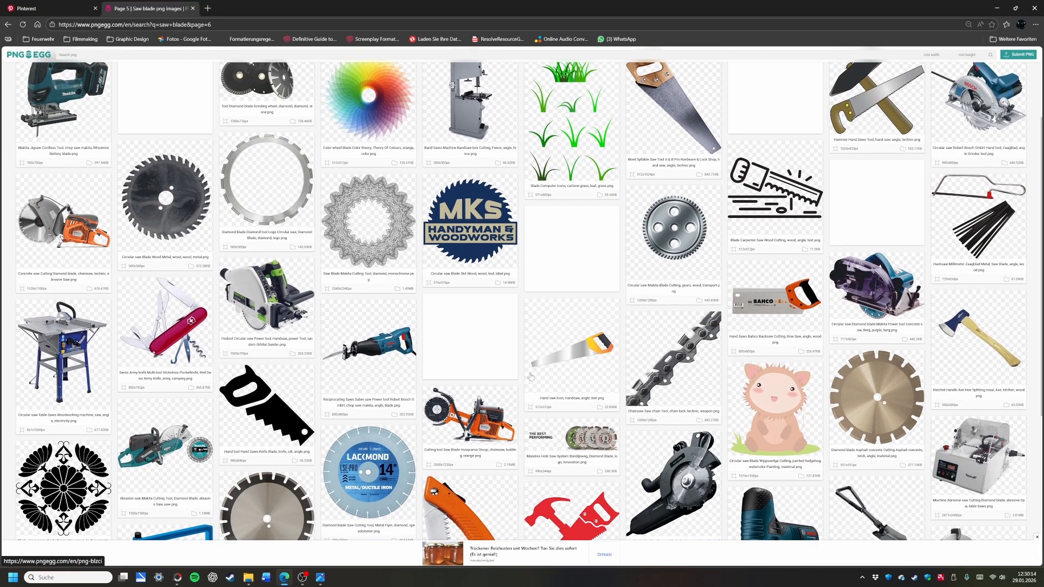
{"action": "scroll", "coordinate": [532, 376], "scroll_direction": "down", "scroll_amount": 2}
{"action": "scroll", "coordinate": [531, 376], "scroll_direction": "down", "scroll_amount": 2}
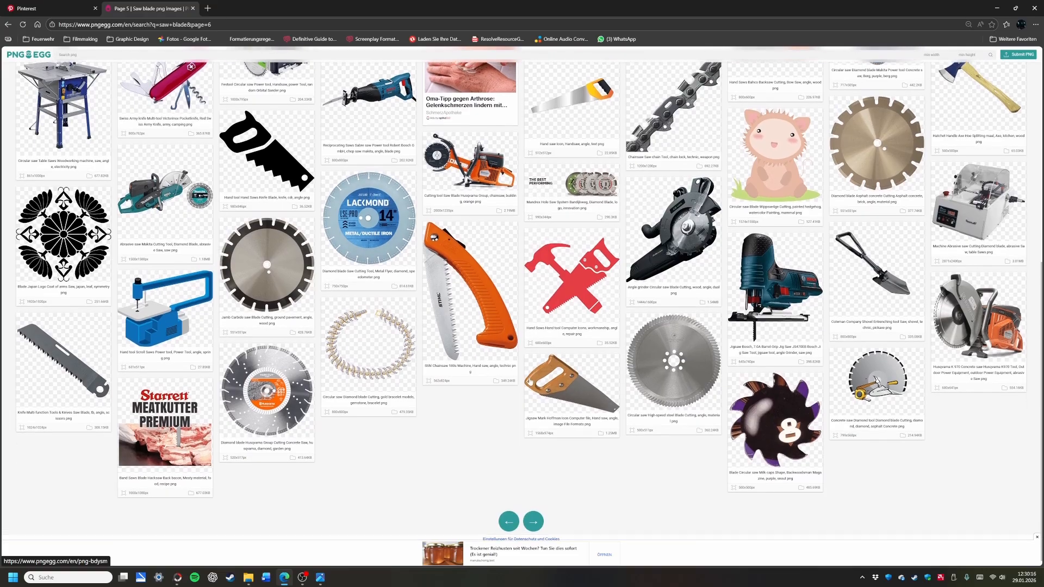
{"action": "left_click", "coordinate": [533, 517]}
{"action": "scroll", "coordinate": [502, 437], "scroll_direction": "up", "scroll_amount": 3}
Step: Search PNGEgg for "tree trunk" instead
{"action": "left_click", "coordinate": [98, 55]}
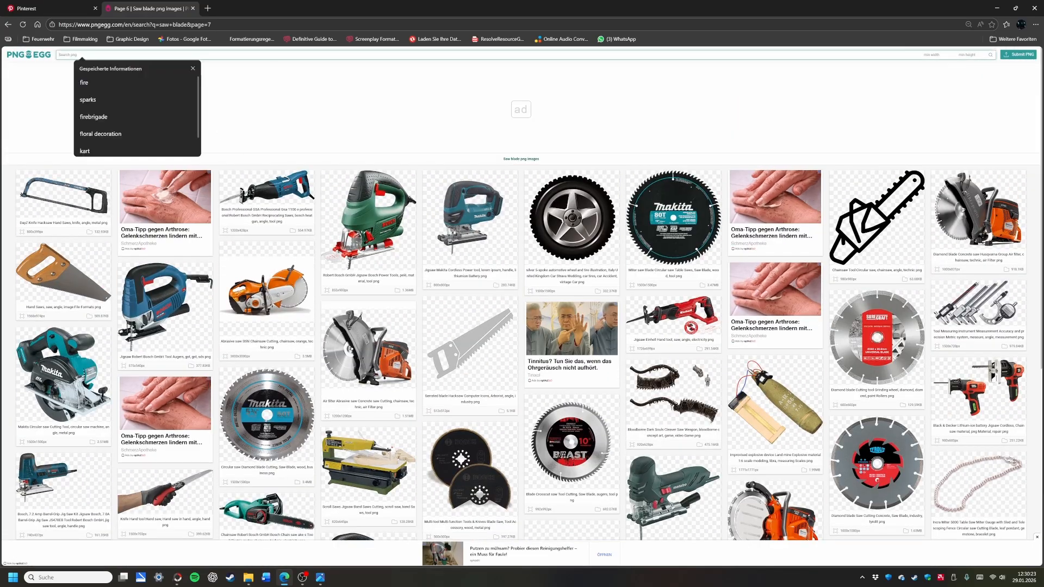
{"action": "type", "text": "t"}
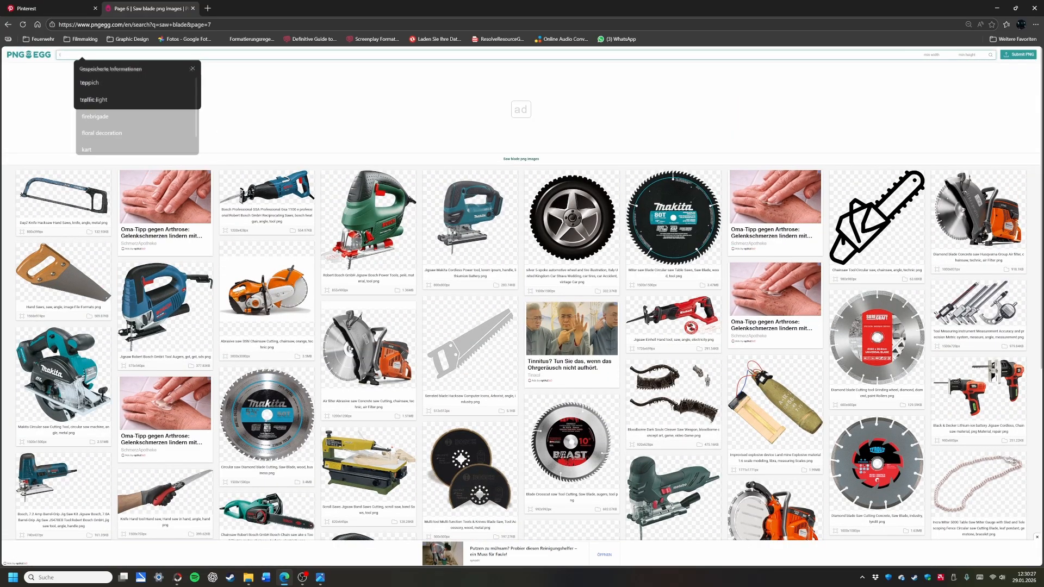
{"action": "type", "text": "yre trank"}
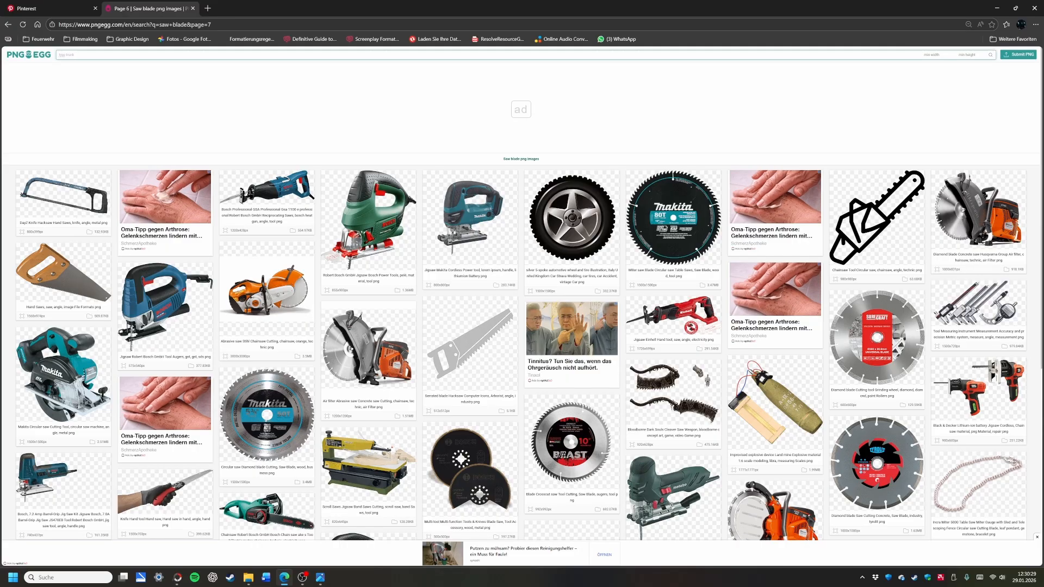
{"action": "key", "text": "Return"}
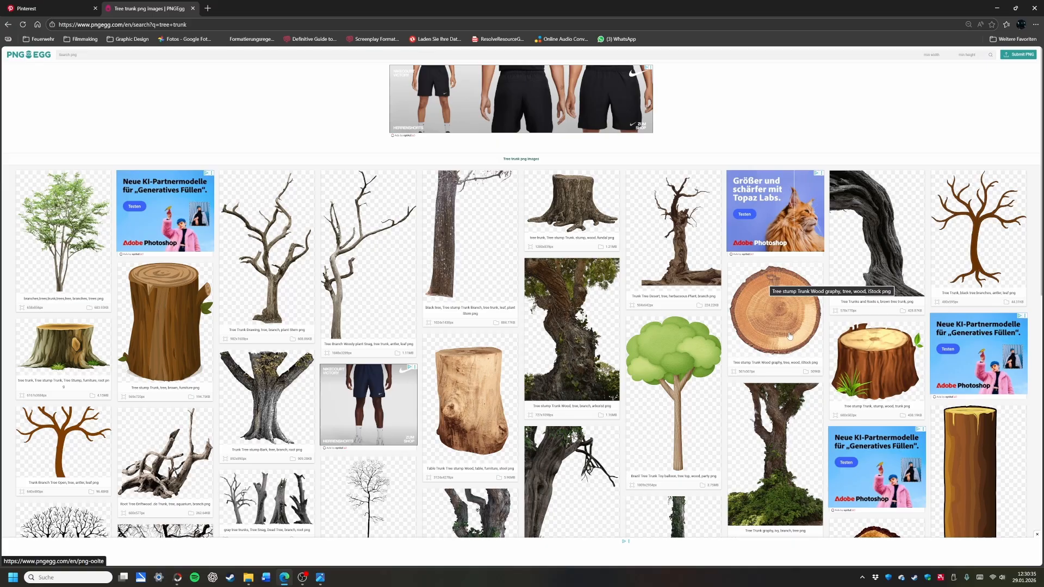
Step: Download the round tree stump cross-section with visible growth rings and save the PNG in the Beer Label folder
{"action": "scroll", "coordinate": [788, 321], "scroll_direction": "down", "scroll_amount": 7}
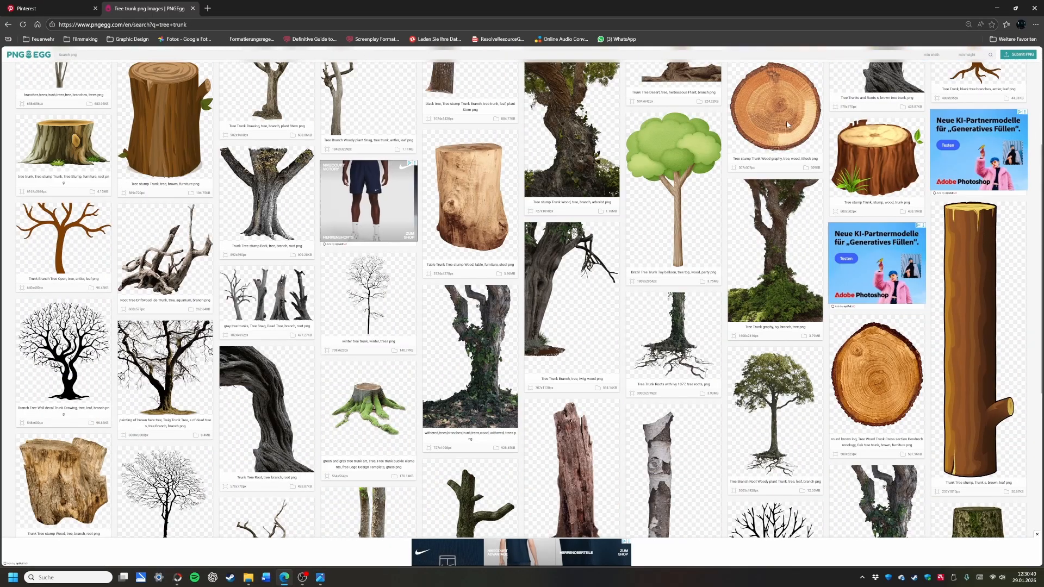
{"action": "left_click", "coordinate": [787, 121]}
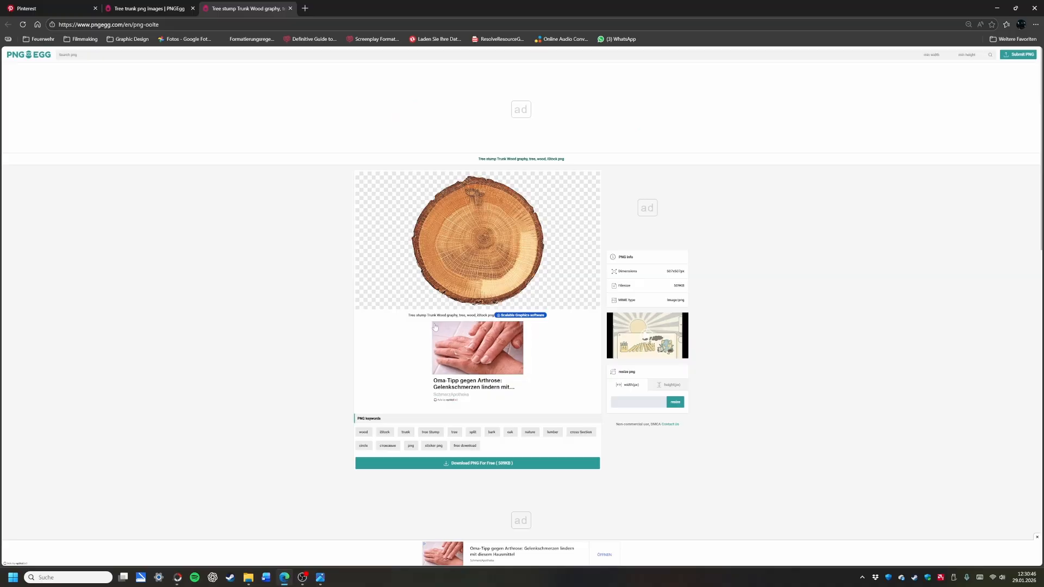
{"action": "left_click", "coordinate": [473, 463]}
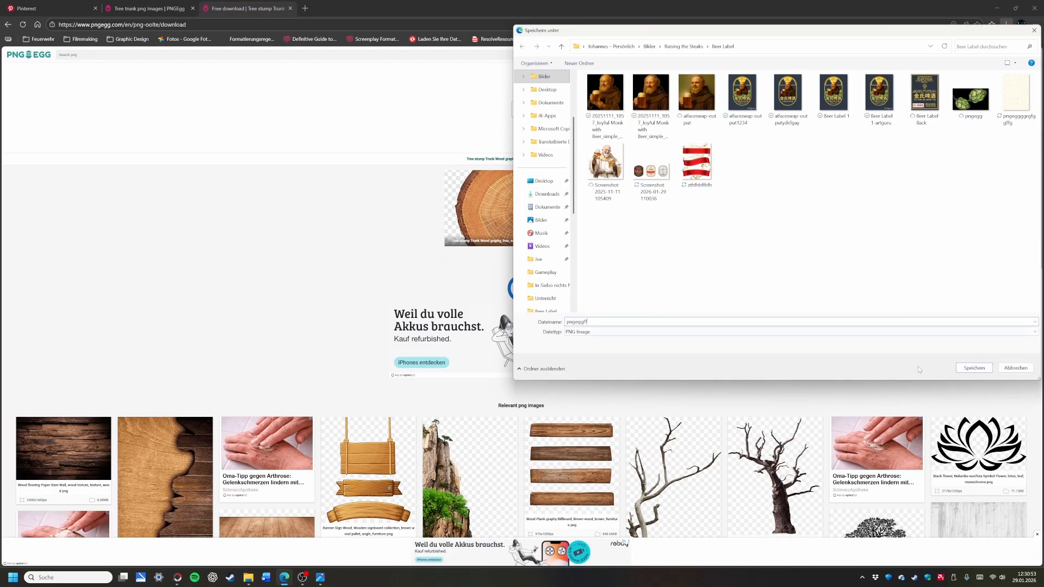
{"action": "key", "text": "Return"}
Step: Switch back to PhotoScape X and insert the downloaded tree stump slice into the beer label as an image
{"action": "key", "text": "alt+Tab"}
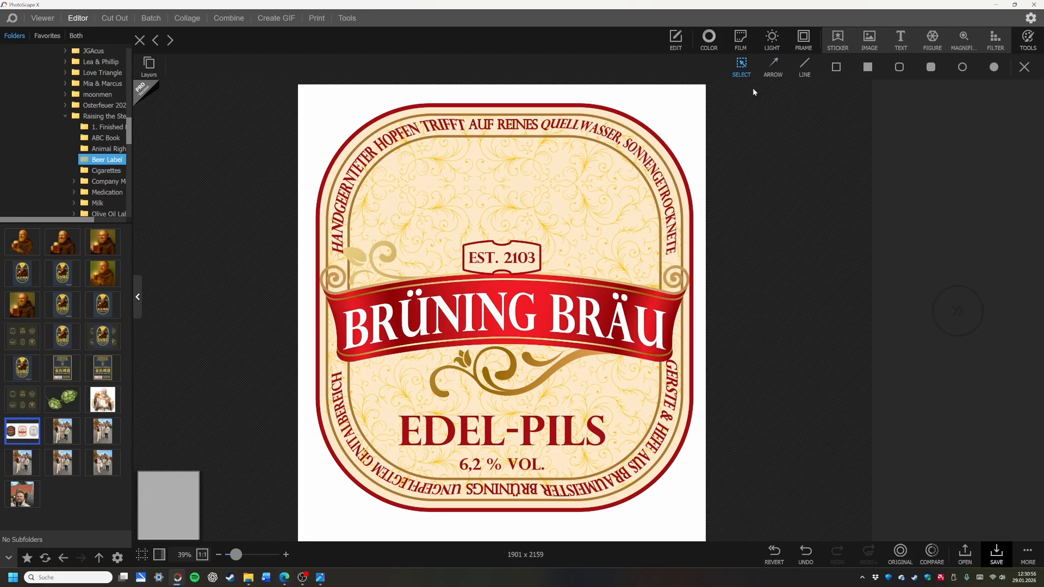
{"action": "left_click", "coordinate": [879, 44]}
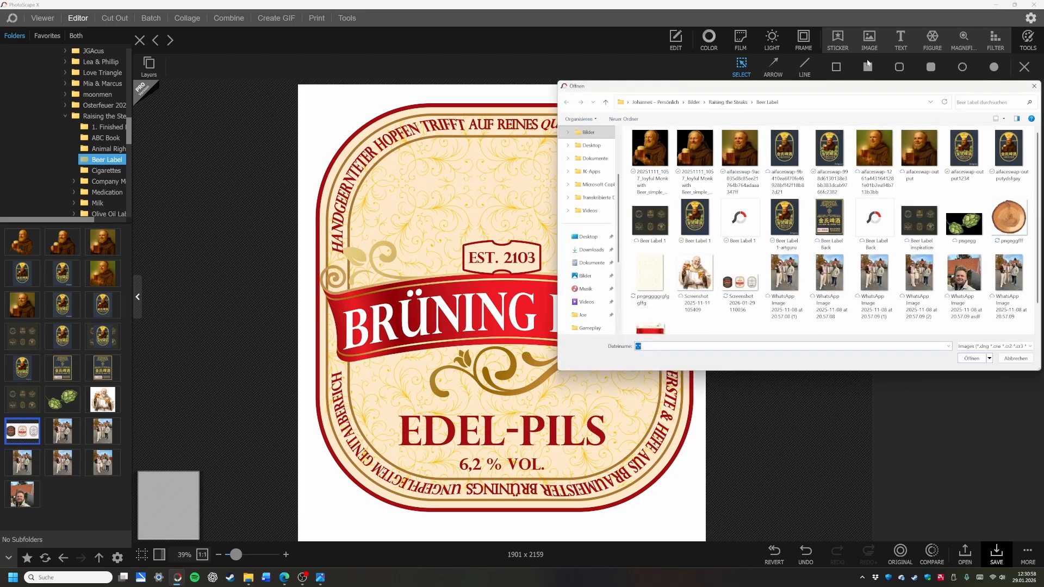
{"action": "double_click", "coordinate": [1008, 217]}
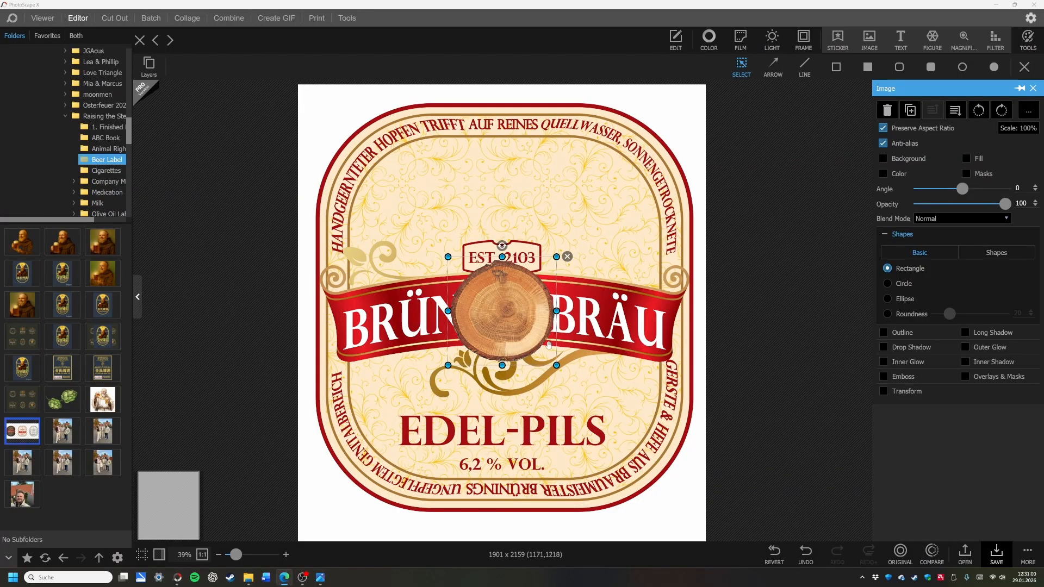
Step: Scale the tree stump slice to 57.1% and centre it above the "EST. 2103" badge
{"action": "left_click_drag", "start_coordinate": [529, 317], "coordinate": [526, 196]}
{"action": "left_click_drag", "start_coordinate": [556, 135], "coordinate": [508, 176]}
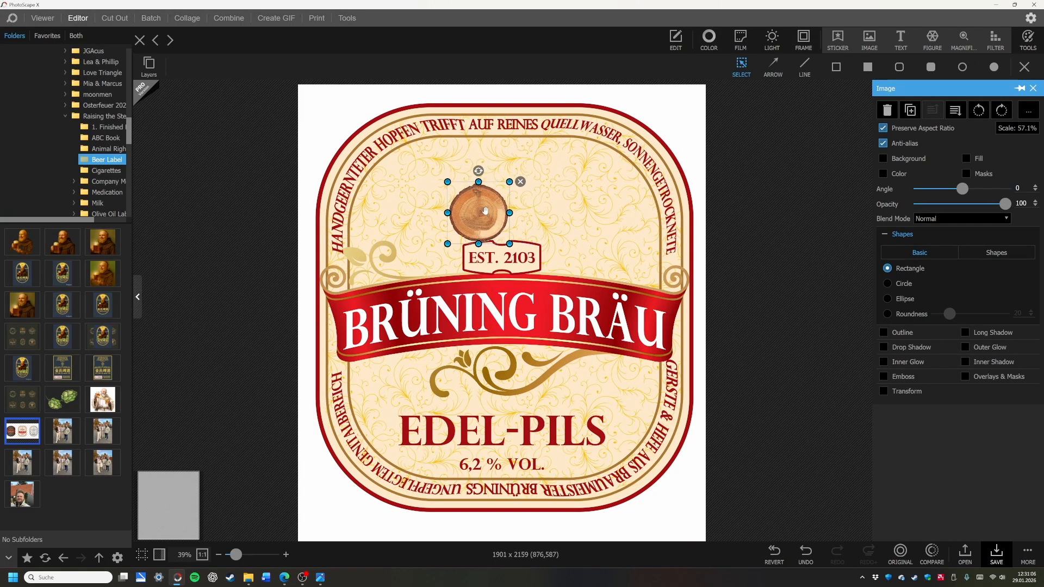
{"action": "left_click_drag", "start_coordinate": [485, 215], "coordinate": [508, 192]}
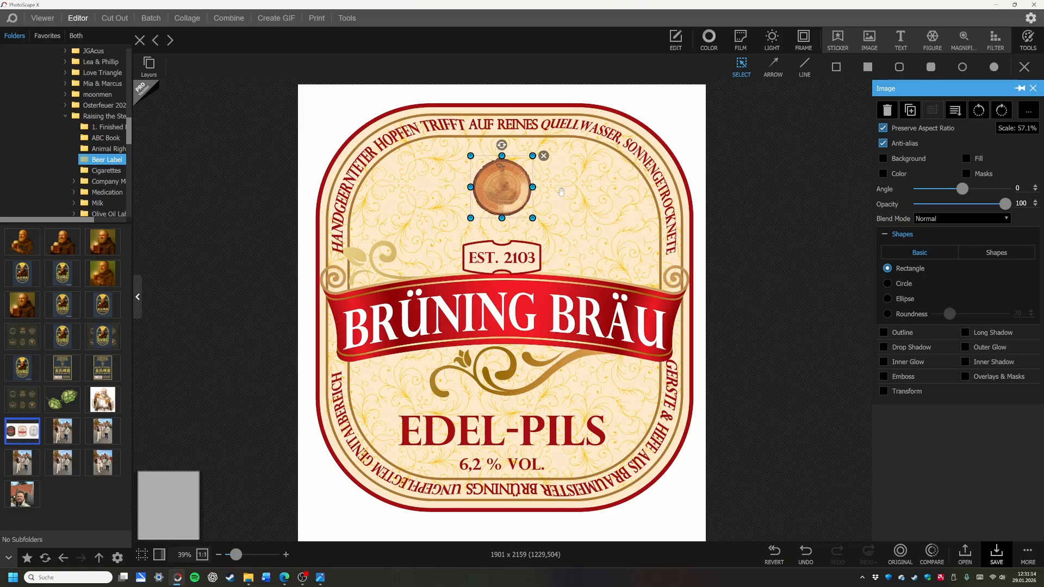
Step: Insert the gold crown sticker with the blue lining and place it just right of the tree stump slice
{"action": "left_click", "coordinate": [840, 42]}
{"action": "scroll", "coordinate": [721, 185], "scroll_direction": "down", "scroll_amount": 7}
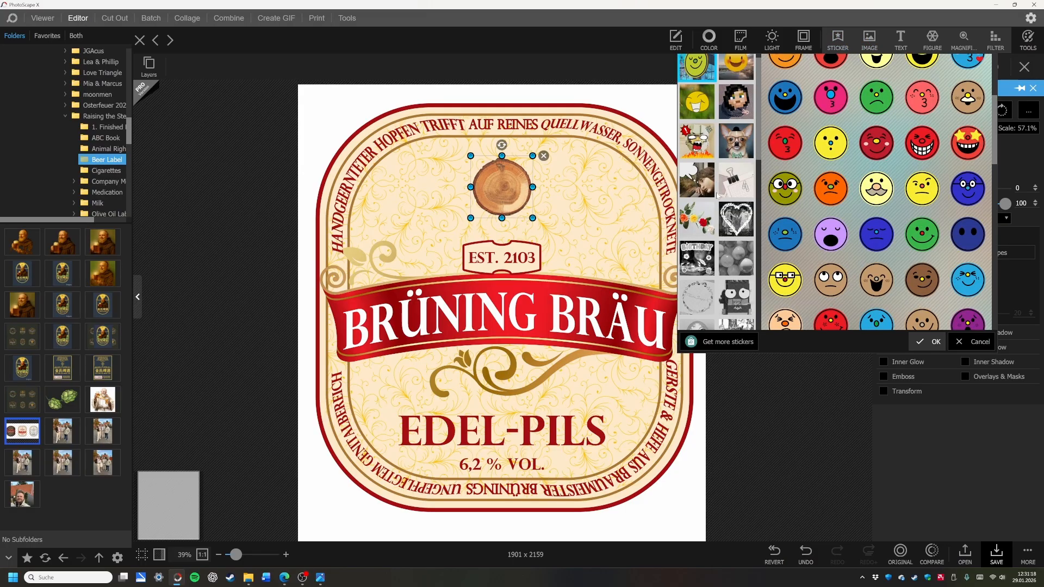
{"action": "scroll", "coordinate": [720, 184], "scroll_direction": "up", "scroll_amount": 3}
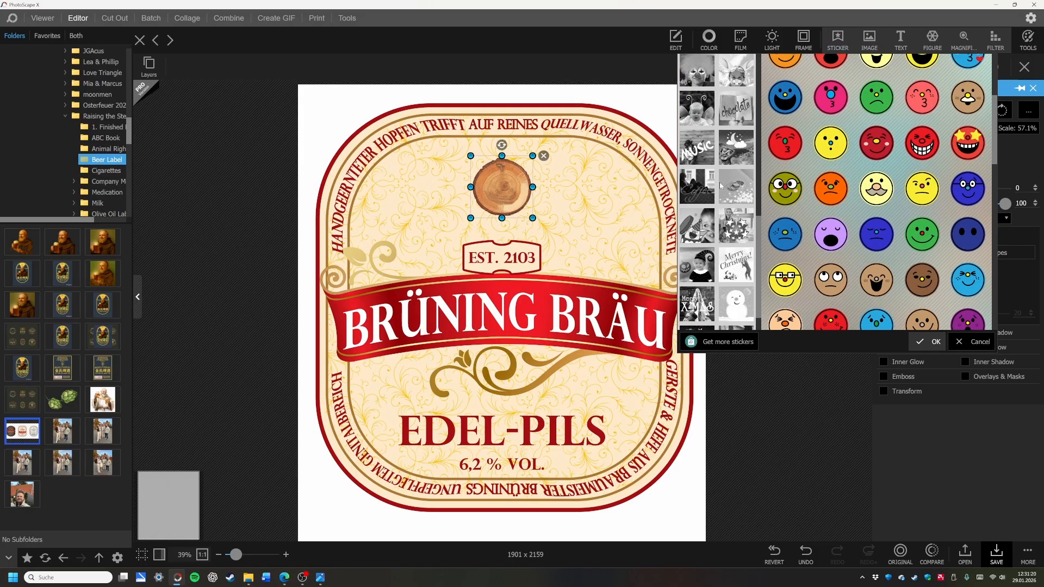
{"action": "scroll", "coordinate": [721, 184], "scroll_direction": "up", "scroll_amount": 4}
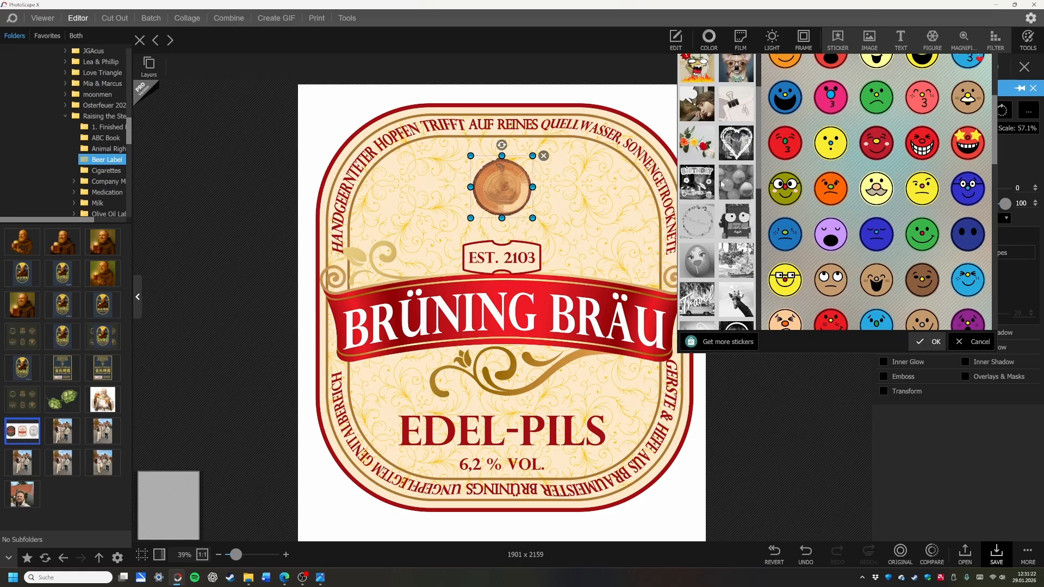
{"action": "left_click", "coordinate": [734, 86]}
{"action": "left_click", "coordinate": [702, 112]}
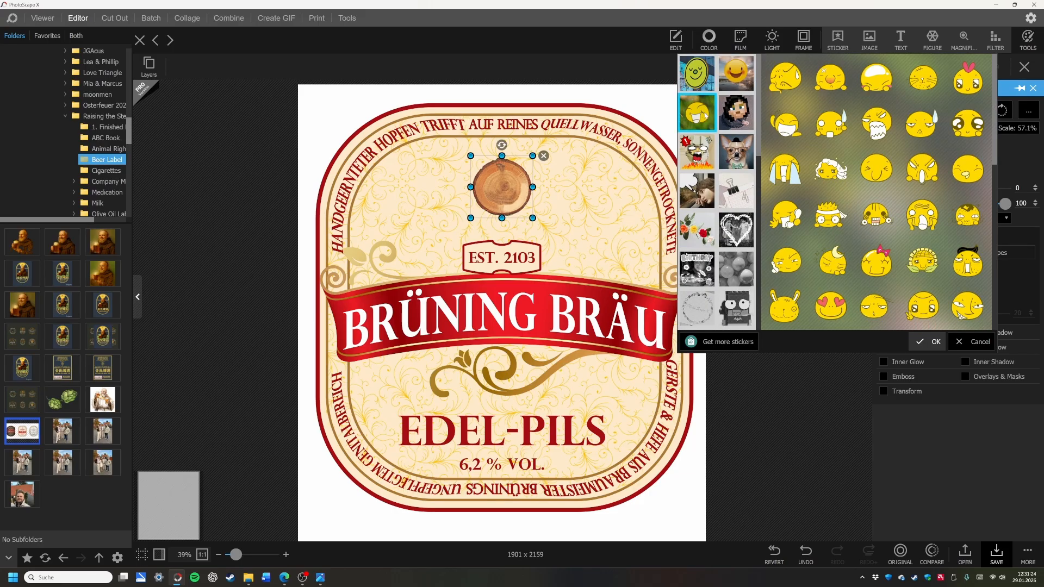
{"action": "left_click", "coordinate": [736, 113]}
{"action": "left_click", "coordinate": [724, 156]}
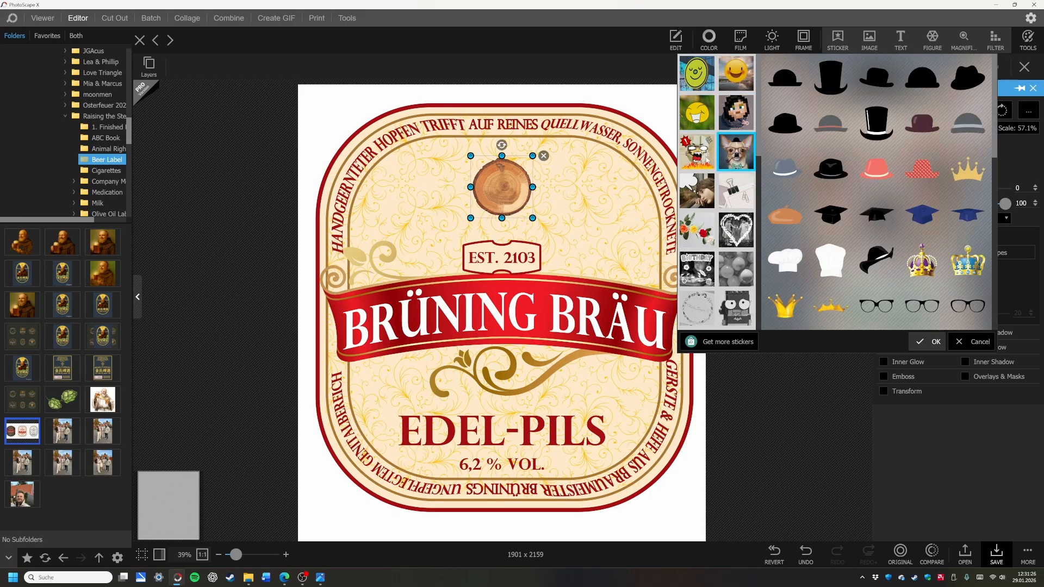
{"action": "scroll", "coordinate": [840, 152], "scroll_direction": "down", "scroll_amount": 3}
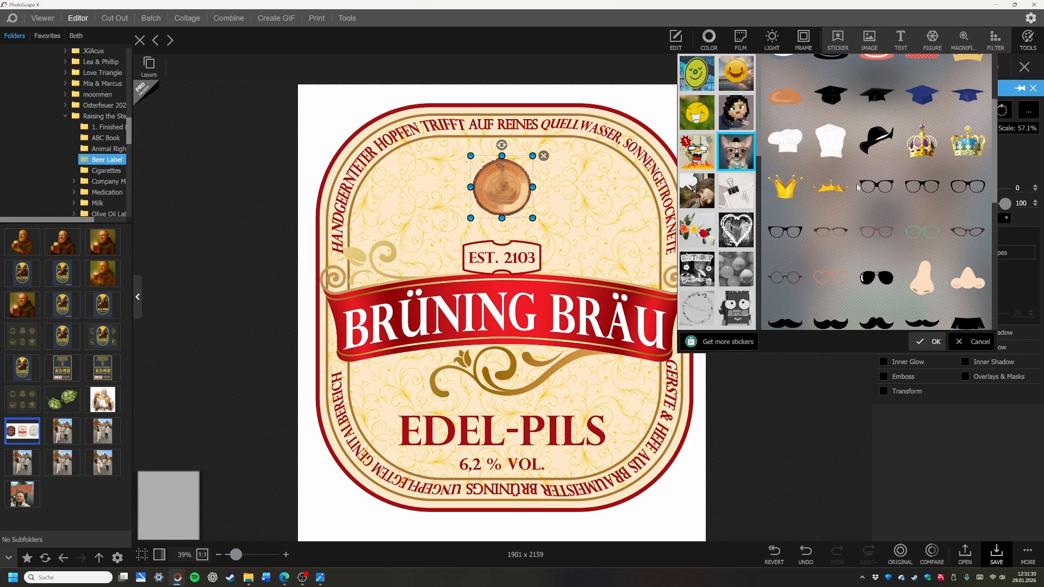
{"action": "left_click", "coordinate": [968, 141]}
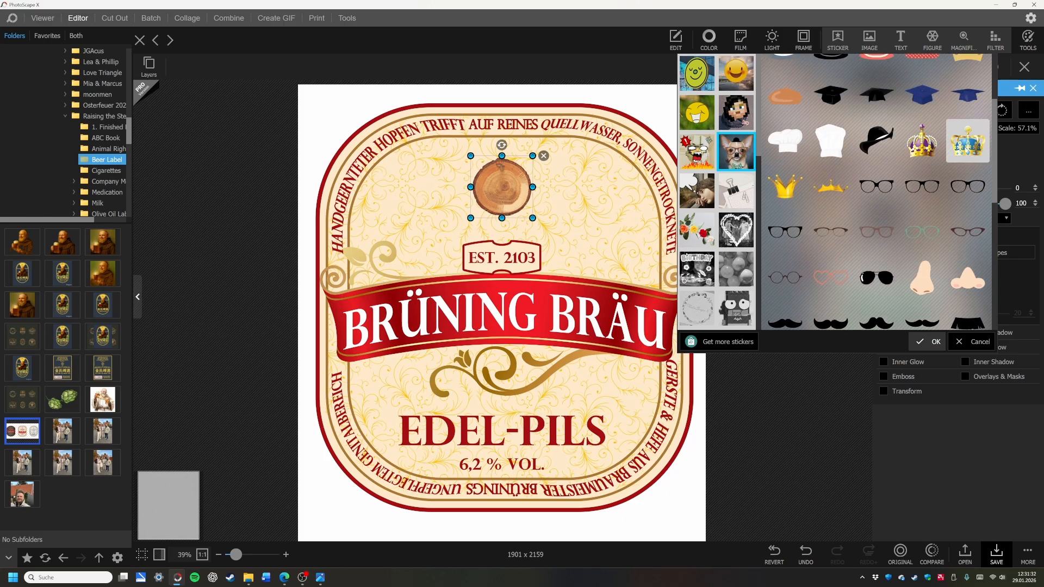
{"action": "left_click", "coordinate": [929, 342]}
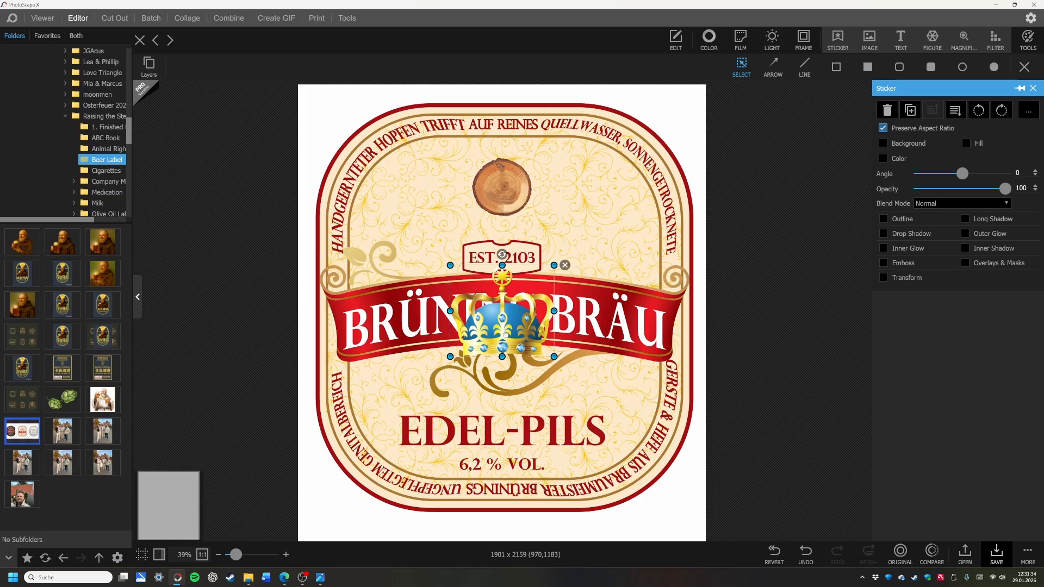
{"action": "left_click_drag", "start_coordinate": [505, 334], "coordinate": [593, 225]}
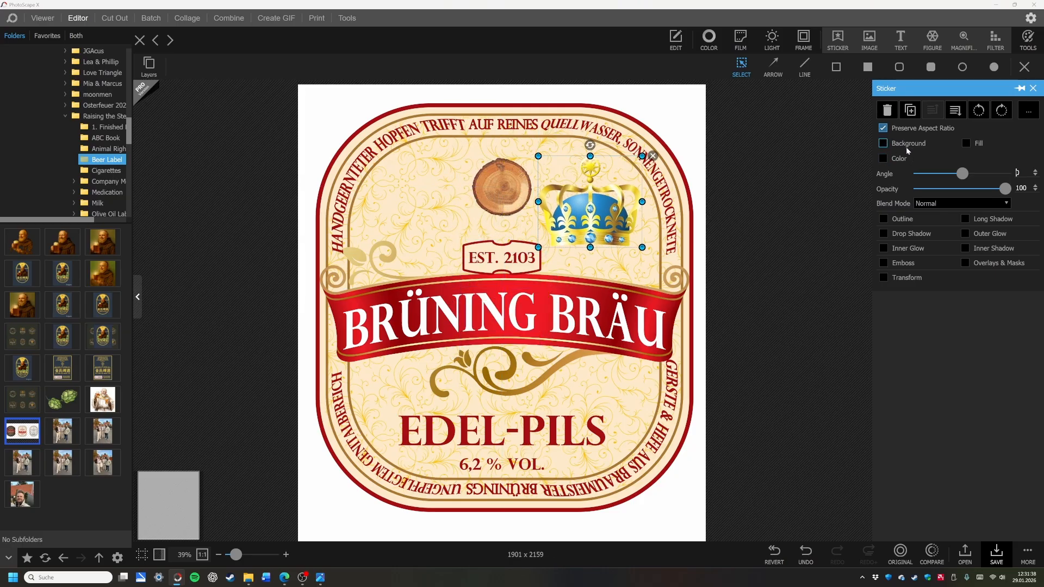
Step: Recolour the blue-lined crown with a colour temperature of 3000 and a tint of 4
{"action": "left_click", "coordinate": [883, 158]}
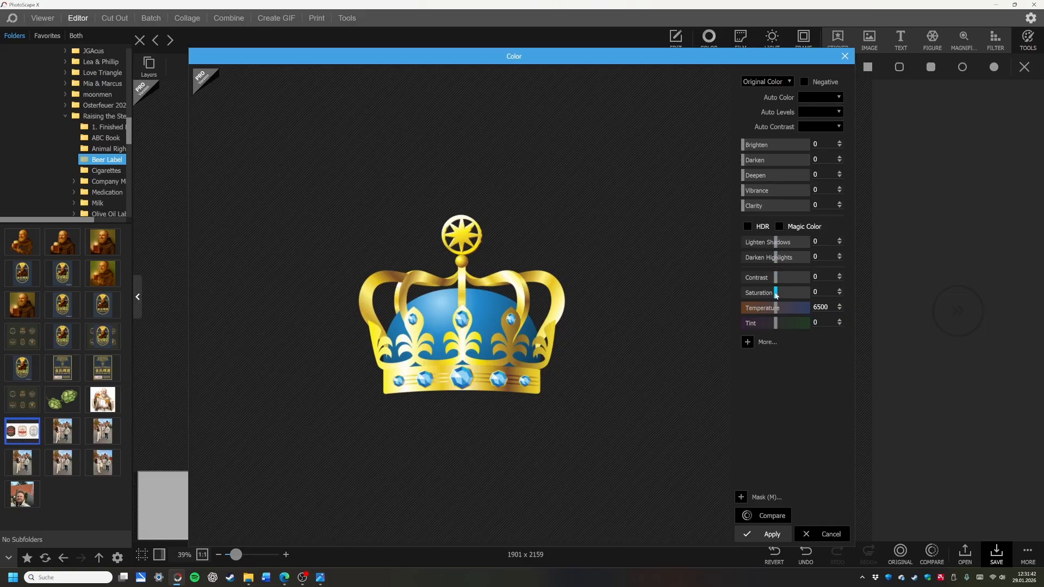
{"action": "left_click_drag", "start_coordinate": [776, 295], "coordinate": [730, 296]}
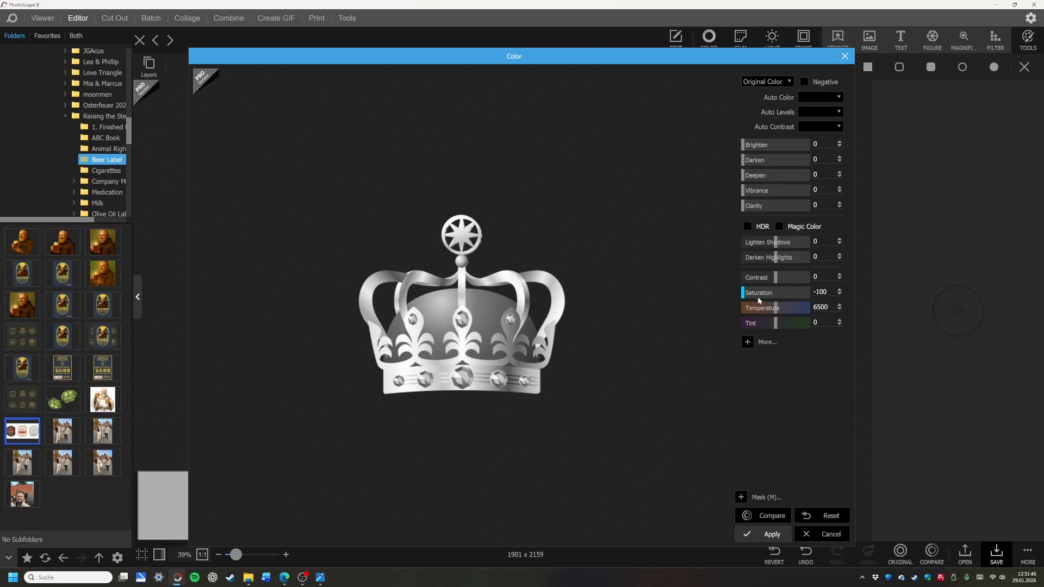
{"action": "left_click_drag", "start_coordinate": [770, 298], "coordinate": [777, 299]}
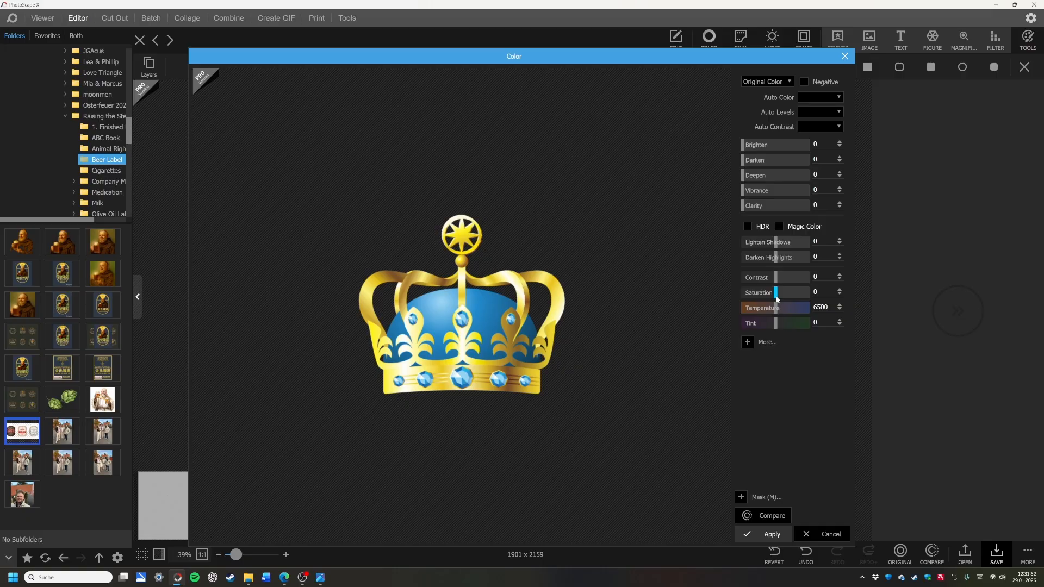
{"action": "left_click_drag", "start_coordinate": [777, 301], "coordinate": [720, 303]}
{"action": "mouse_move", "coordinate": [776, 323]}
{"action": "left_mouse_down"}
{"action": "mouse_move", "coordinate": [718, 322]}
{"action": "mouse_move", "coordinate": [785, 325]}
{"action": "left_mouse_up"}
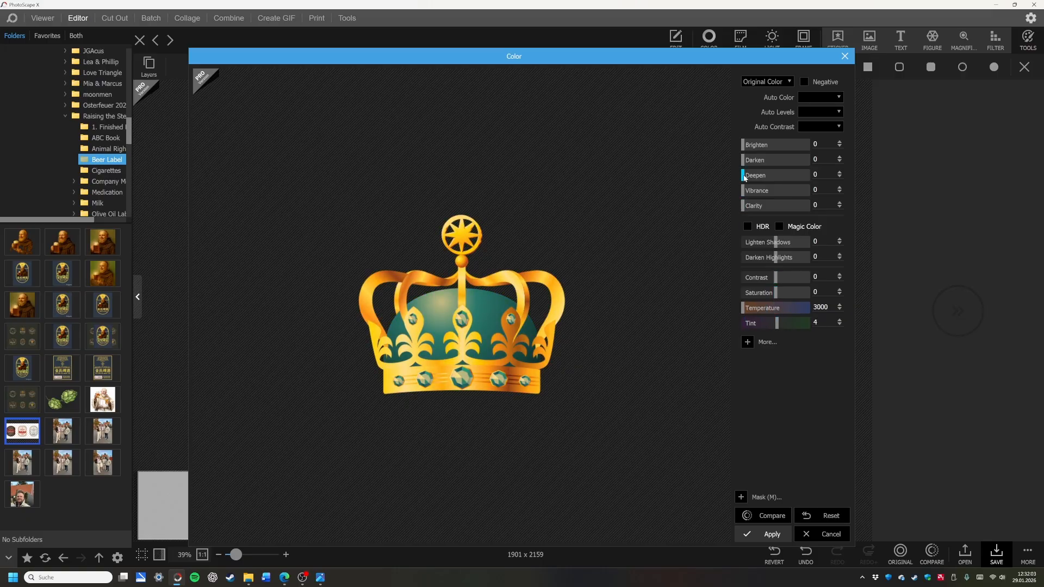
{"action": "left_click", "coordinate": [764, 534]}
Step: Scale the tree stump slice to 33.1% and fit the shrunken jewelled crown on top of it, centred near the label's upper edge
{"action": "left_click_drag", "start_coordinate": [596, 209], "coordinate": [578, 185]}
{"action": "left_click_drag", "start_coordinate": [500, 186], "coordinate": [502, 202]}
{"action": "left_click", "coordinate": [593, 194]}
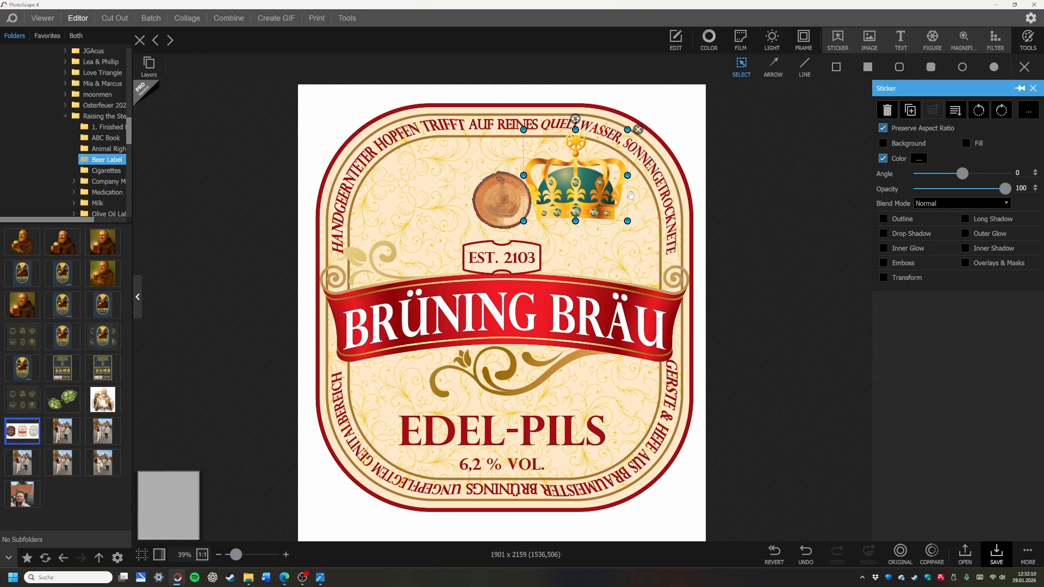
{"action": "left_click_drag", "start_coordinate": [628, 223], "coordinate": [506, 181]}
{"action": "left_click", "coordinate": [519, 202]}
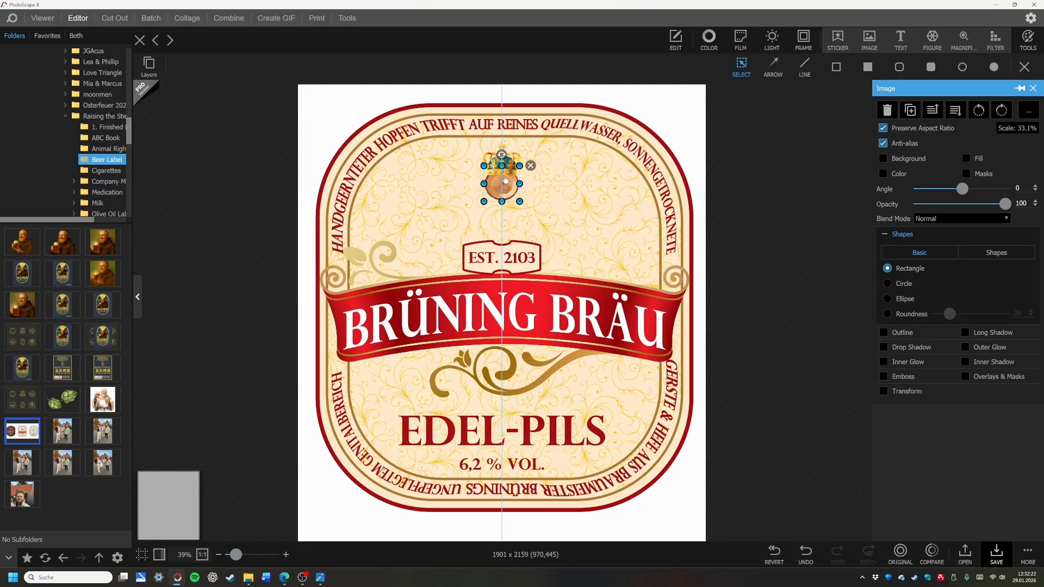
{"action": "left_click", "coordinate": [631, 181]}
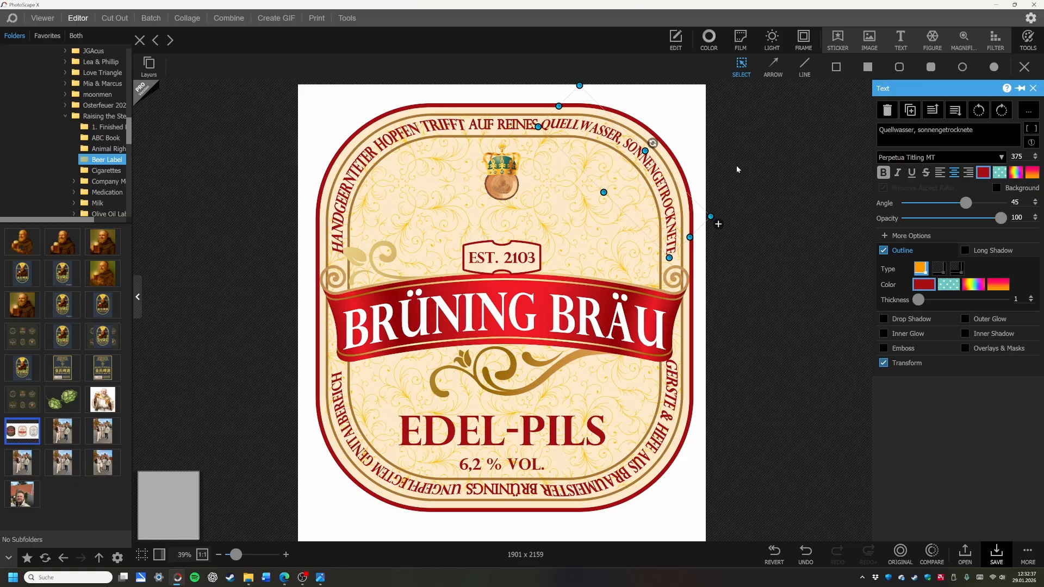
Step: Insert the flat gold crown sticker with five ball-tipped points and place it to the right of the tree stump emblem
{"action": "left_click", "coordinate": [838, 40]}
{"action": "scroll", "coordinate": [853, 295], "scroll_direction": "down", "scroll_amount": 5}
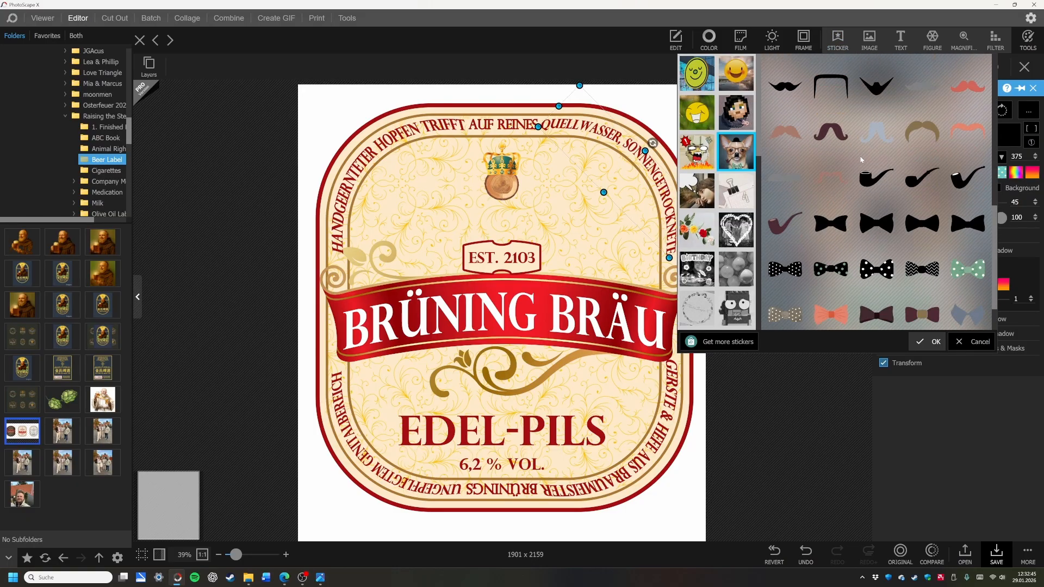
{"action": "scroll", "coordinate": [853, 295], "scroll_direction": "up", "scroll_amount": 5}
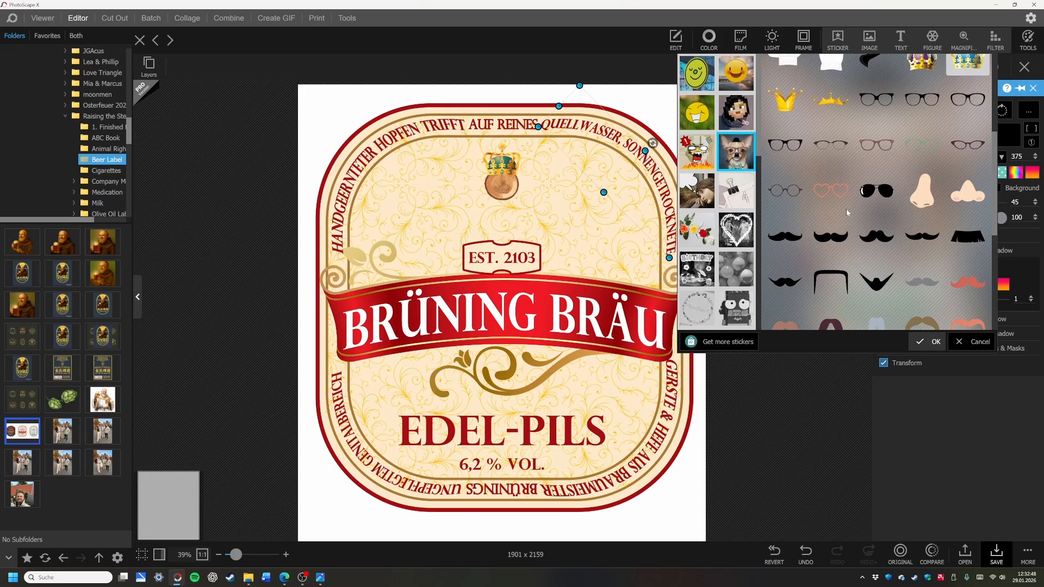
{"action": "scroll", "coordinate": [872, 201], "scroll_direction": "up", "scroll_amount": 4}
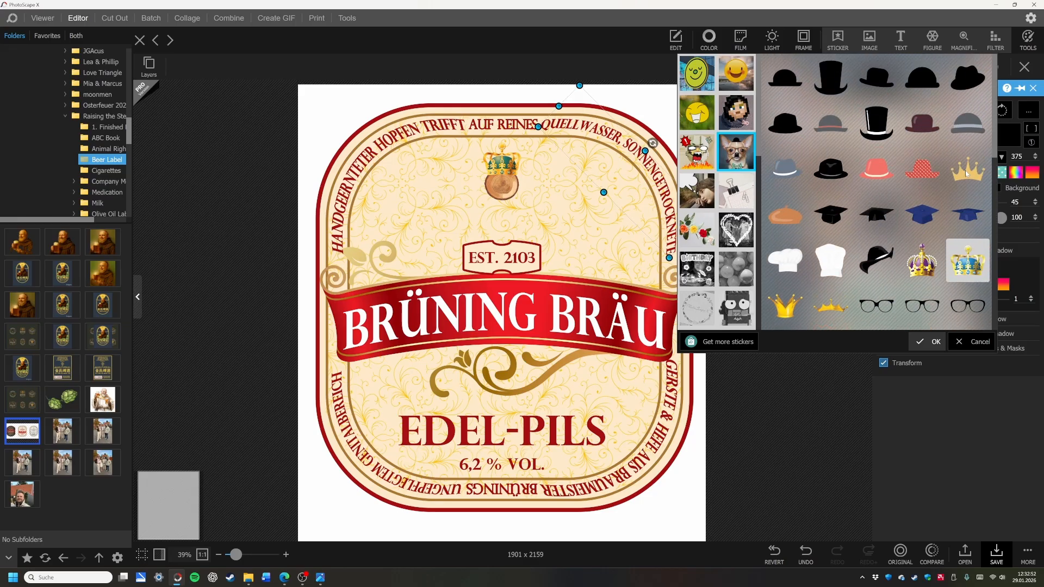
{"action": "left_click", "coordinate": [966, 173]}
{"action": "left_click", "coordinate": [930, 342]}
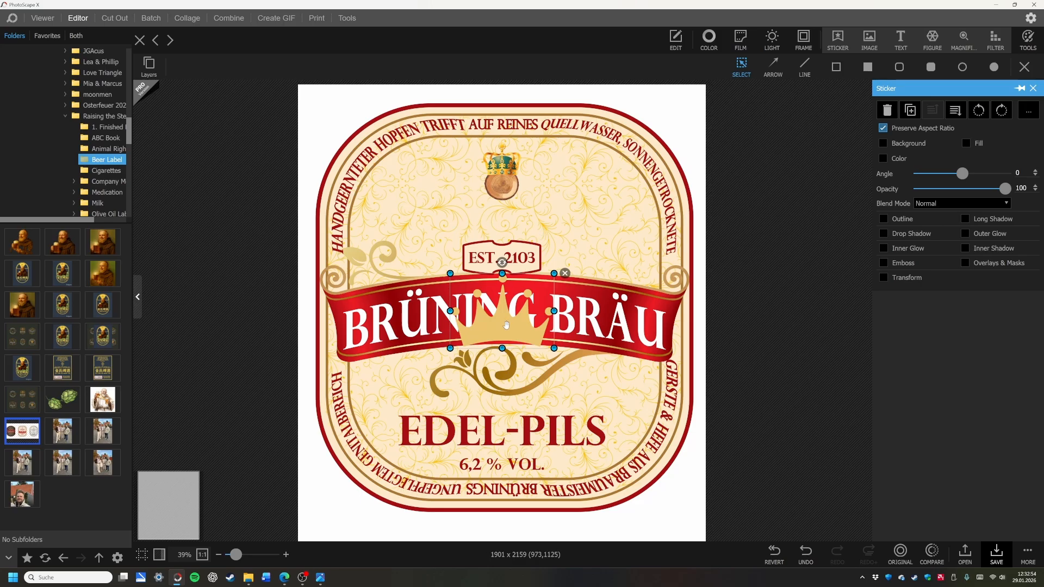
{"action": "left_click_drag", "start_coordinate": [507, 324], "coordinate": [542, 182]}
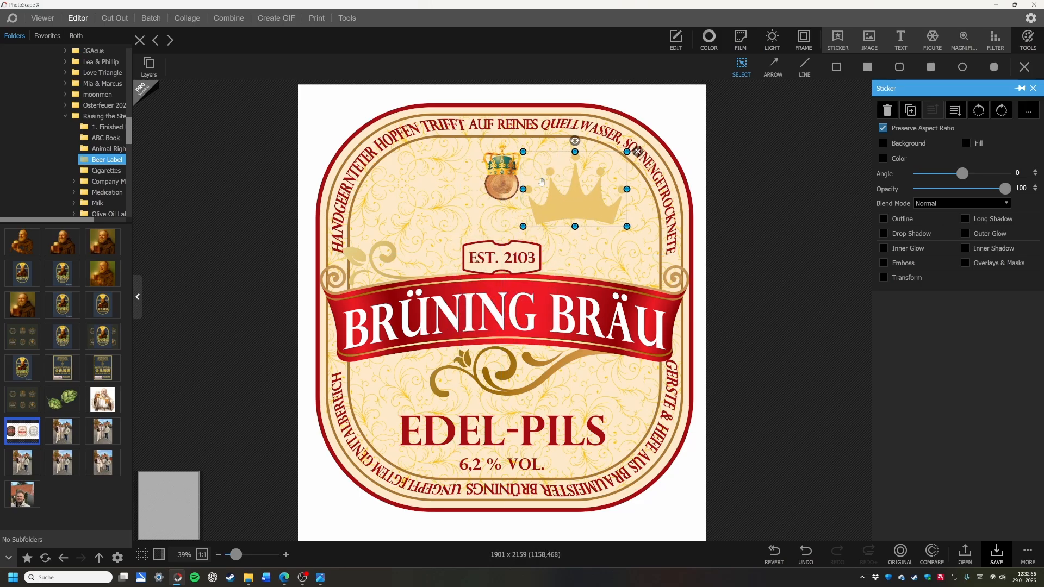
Step: Delete the green-lined crown and move the tree stump slice aside to the upper left of the "EST. 2103" badge
{"action": "left_click", "coordinate": [502, 164]}
{"action": "key", "text": "Delete"}
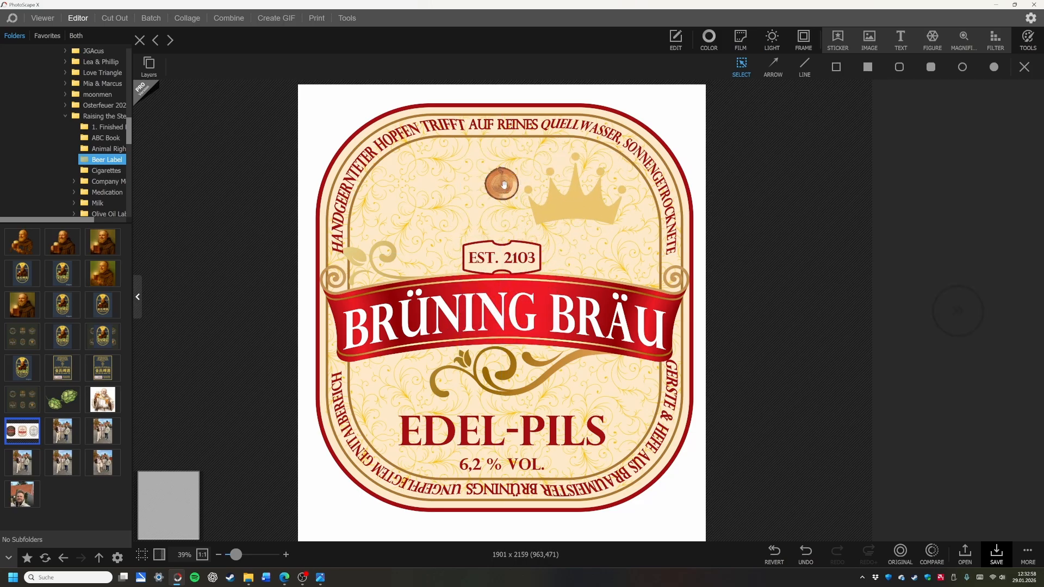
{"action": "left_click", "coordinate": [504, 185]}
{"action": "left_click_drag", "start_coordinate": [502, 193], "coordinate": [397, 235]}
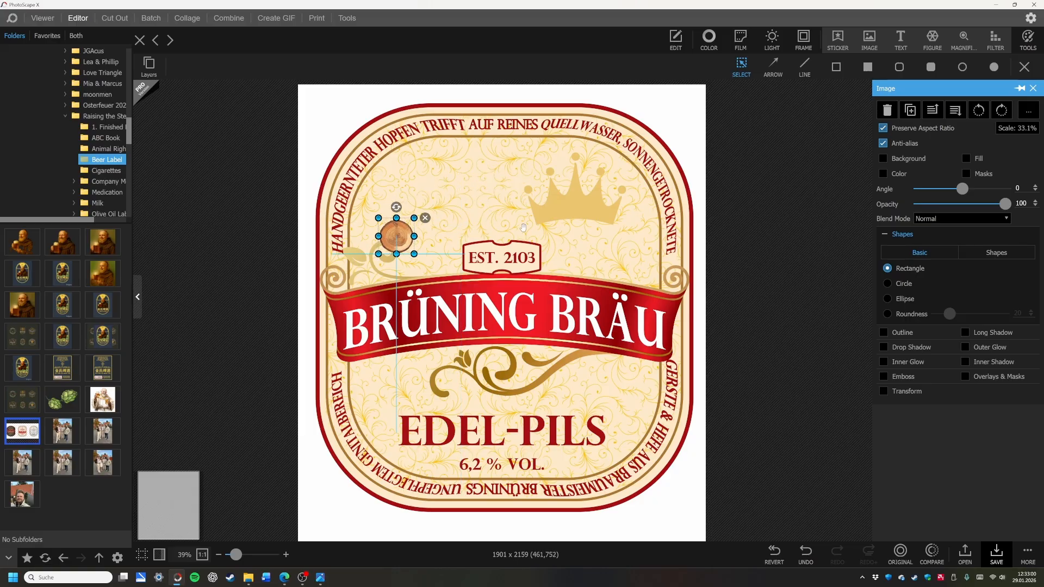
Step: Shrink the flat gold crown, recolour it to temperature 3000 with raised saturation, and seat it on the centred tree stump slice
{"action": "left_click_drag", "start_coordinate": [571, 182], "coordinate": [509, 173]}
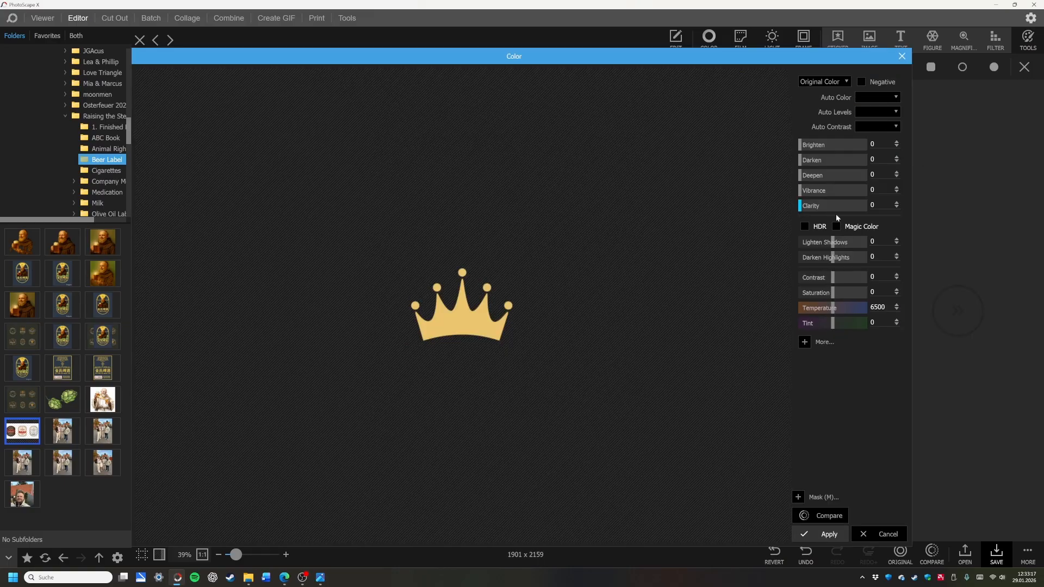
{"action": "left_click", "coordinate": [822, 534]}
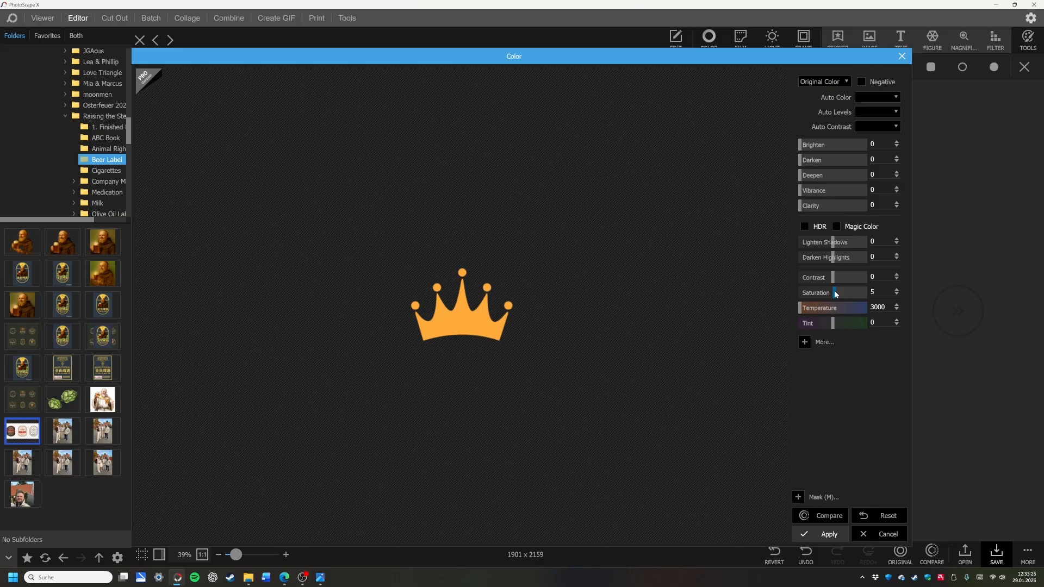
{"action": "left_click_drag", "start_coordinate": [836, 294], "coordinate": [859, 298]}
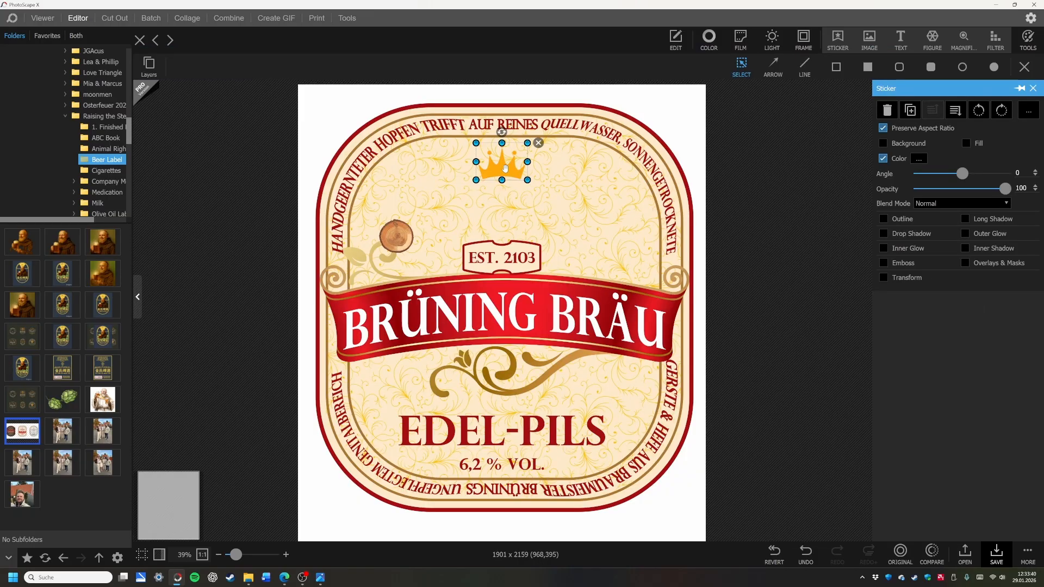
{"action": "left_click_drag", "start_coordinate": [396, 237], "coordinate": [503, 185]}
{"action": "left_click", "coordinate": [566, 181]}
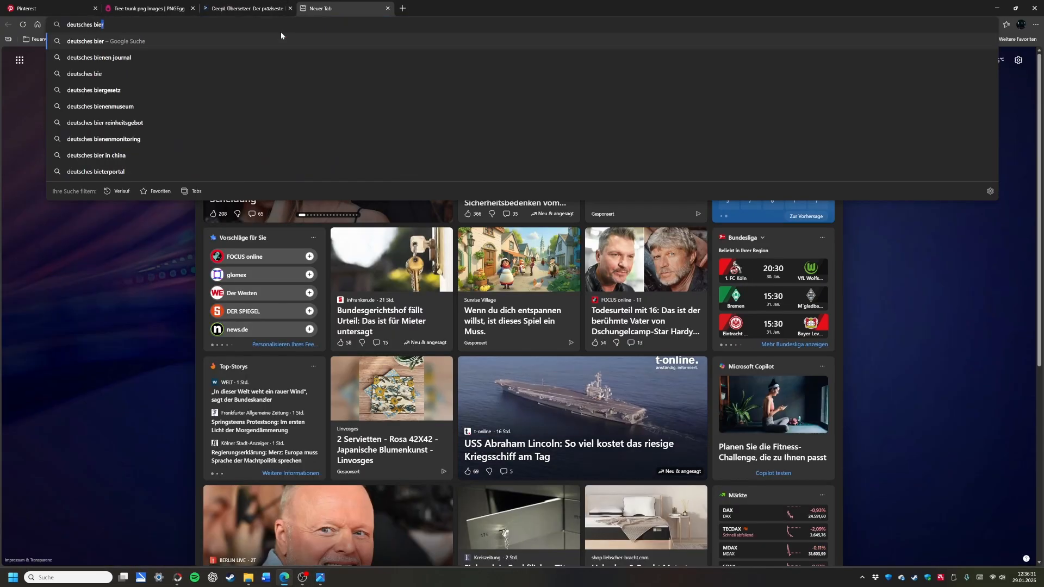
Step: Switch to the browser and search Google for "deutsches bier" and "bier werbung reine seele" to find a slogan idea
{"action": "key", "text": "Return"}
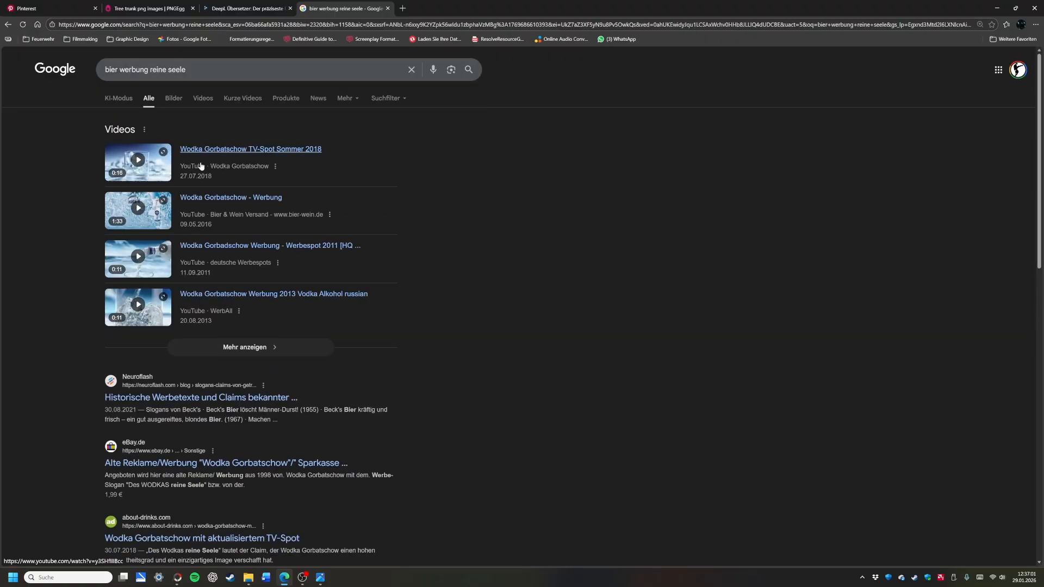
{"action": "double_click", "coordinate": [112, 69]}
{"action": "key", "text": "BackSpace"}
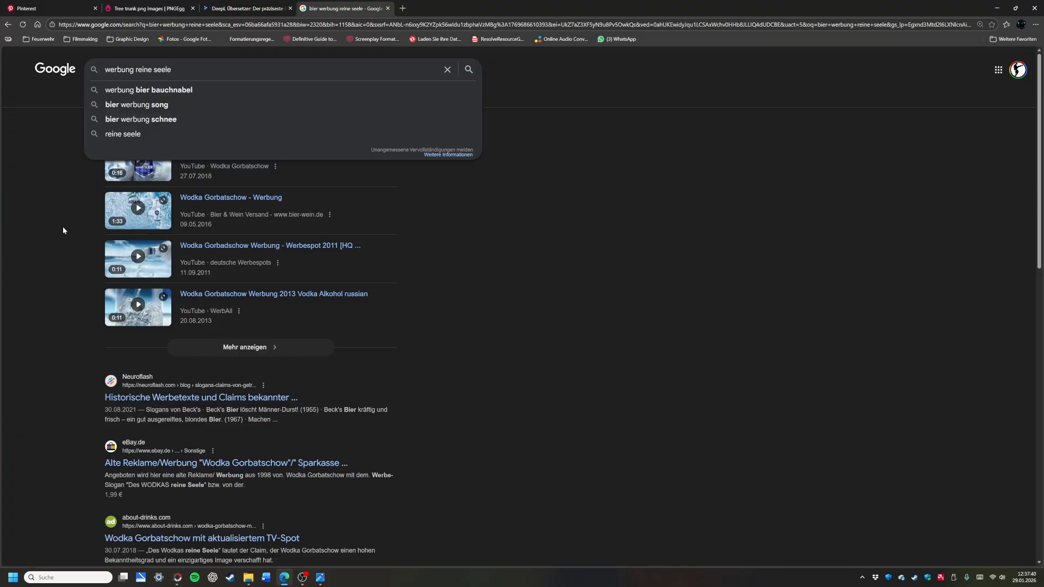
Step: Switch back to PhotoScape X and enter "traditionelles Feierabendbier" as the arched red text above the "EST. 2103" badge
{"action": "left_click", "coordinate": [321, 578]}
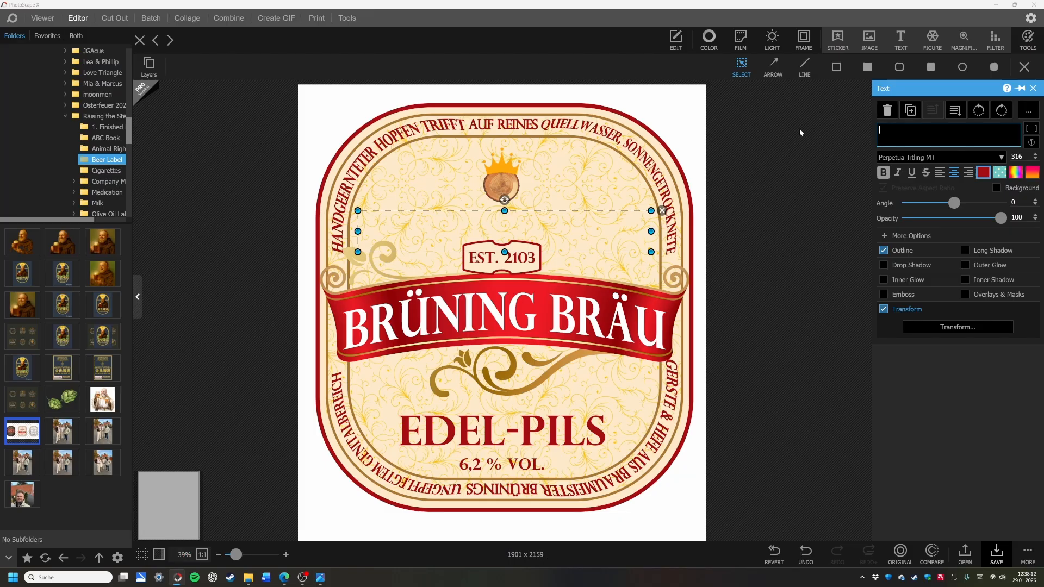
{"action": "type", "text": "tradit"}
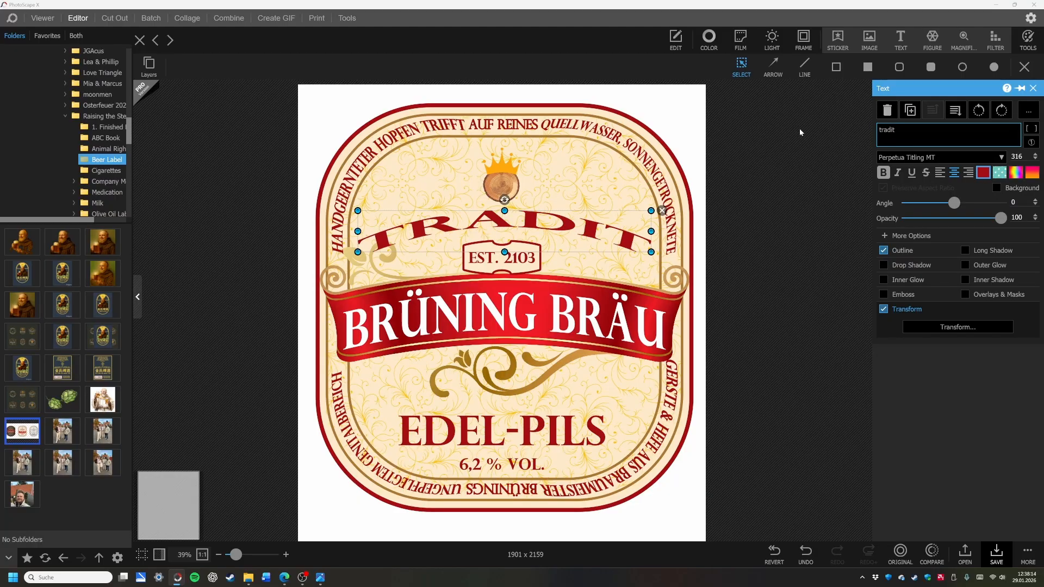
{"action": "type", "text": "ionelles"}
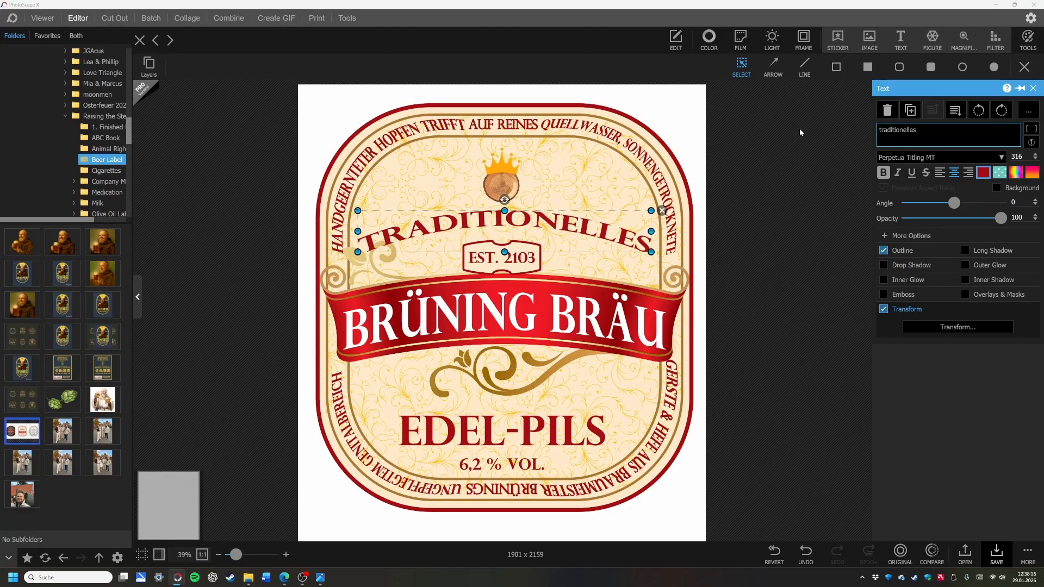
{"action": "type", "text": " Feierw"}
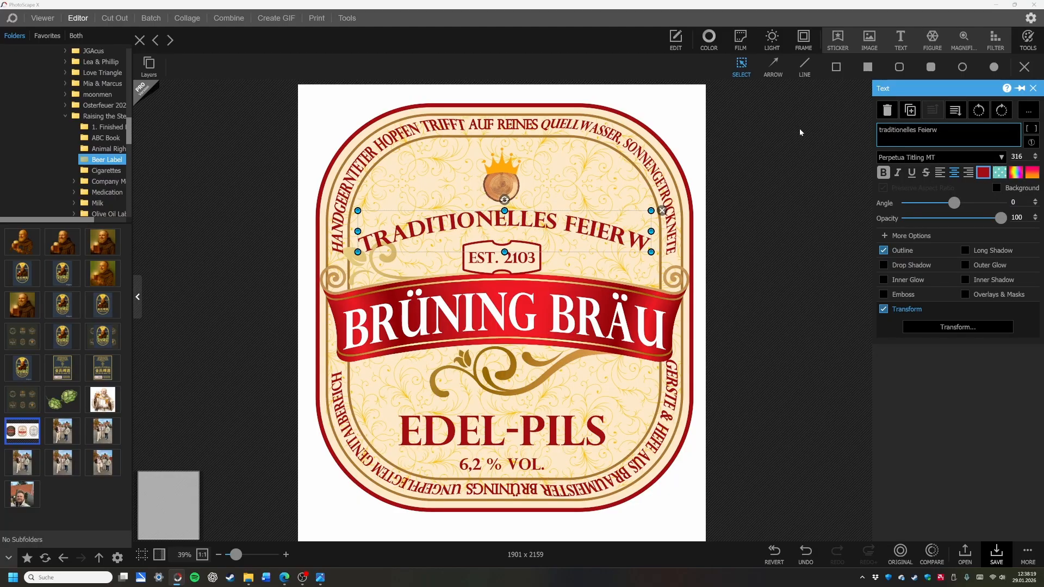
{"action": "key", "text": "BackSpace"}
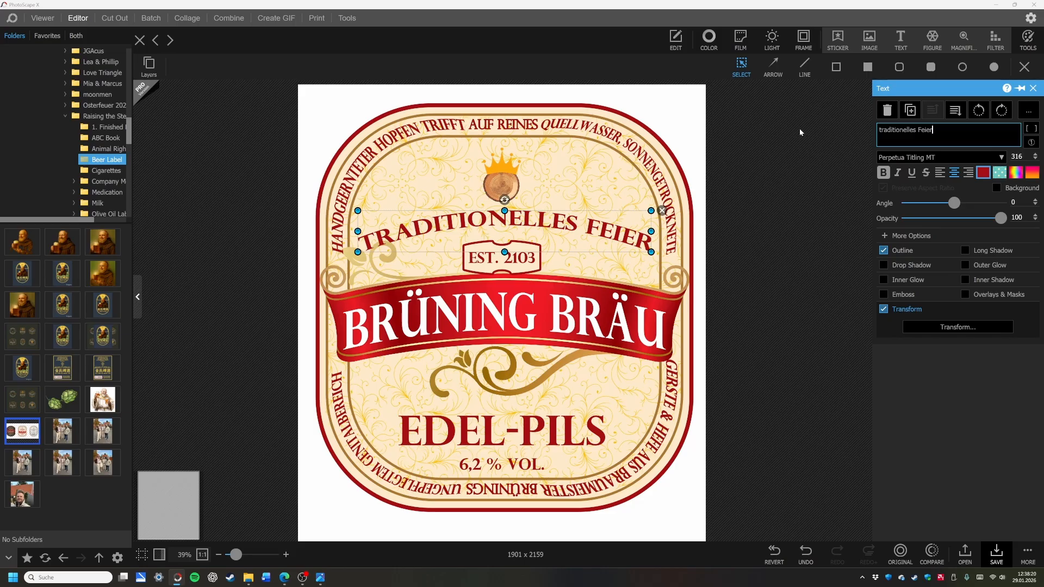
{"action": "type", "text": "abendbier"}
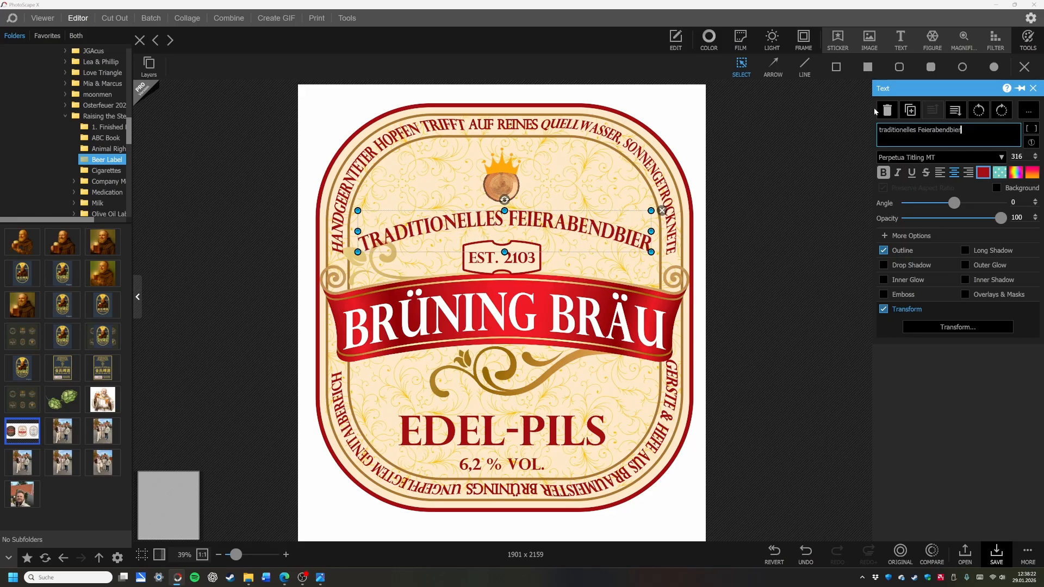
Step: Remove the transform and outline from the "traditionelles Feierabendbier" text and flatten it to size 162 just above the badge
{"action": "left_click", "coordinate": [883, 308]}
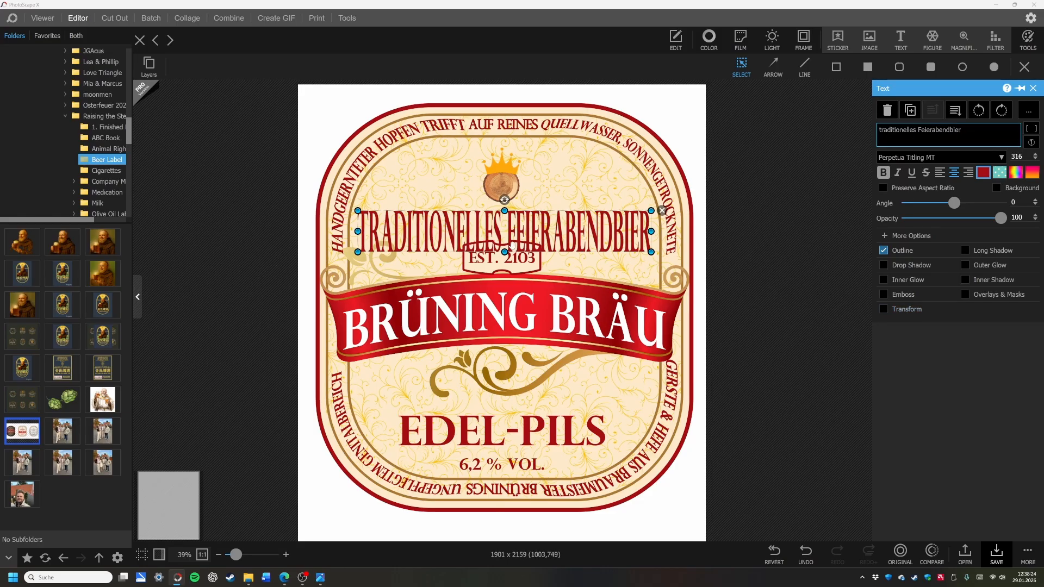
{"action": "left_click_drag", "start_coordinate": [504, 251], "coordinate": [505, 194]}
{"action": "left_click", "coordinate": [883, 251]}
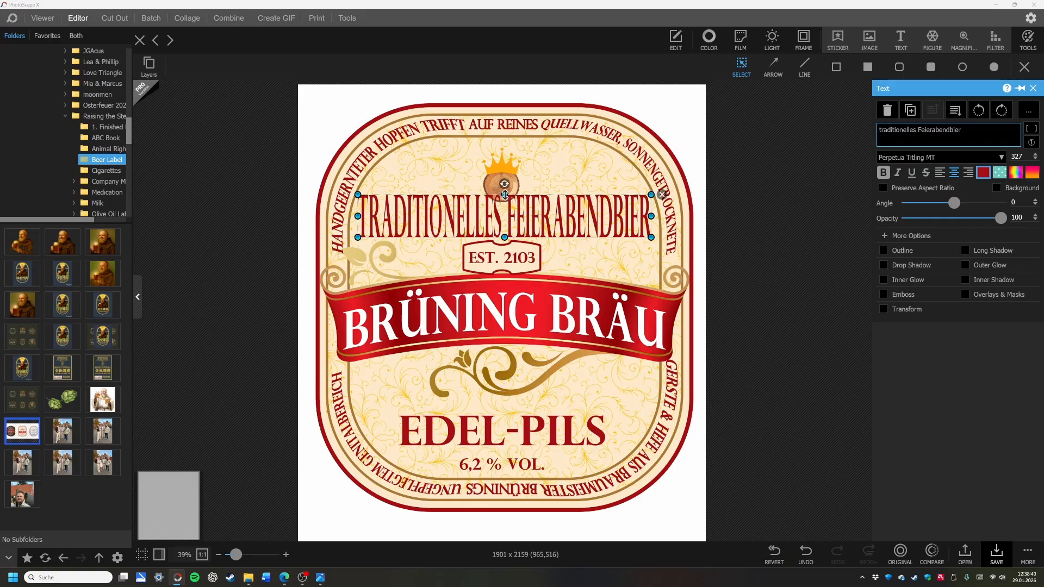
{"action": "left_click_drag", "start_coordinate": [505, 194], "coordinate": [511, 209]}
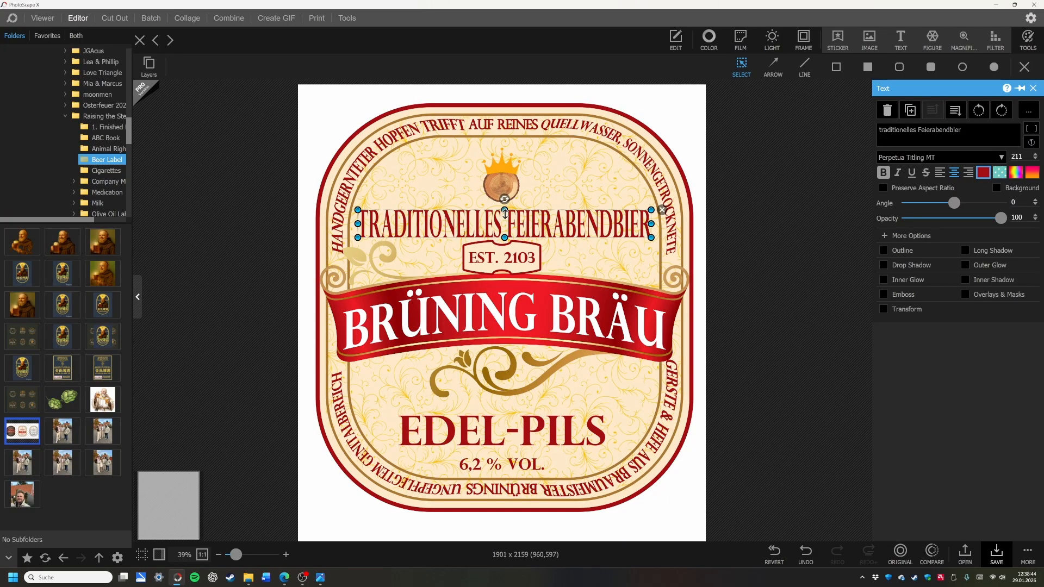
{"action": "left_click_drag", "start_coordinate": [505, 212], "coordinate": [506, 216]}
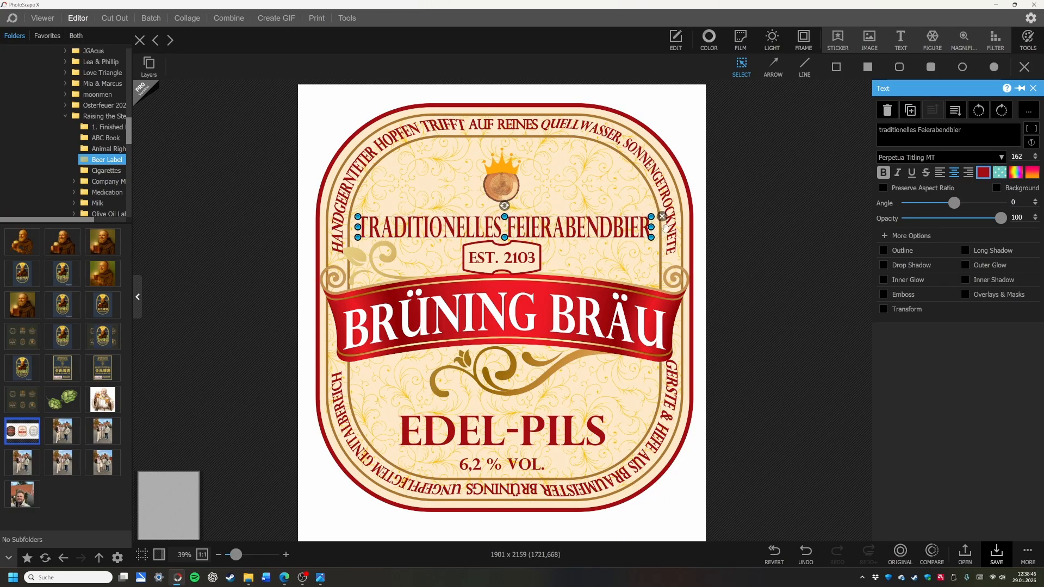
{"action": "mouse_move", "coordinate": [651, 226]}
{"action": "left_mouse_down"}
{"action": "mouse_move", "coordinate": [452, 226]}
{"action": "mouse_move", "coordinate": [649, 226]}
{"action": "left_mouse_up"}
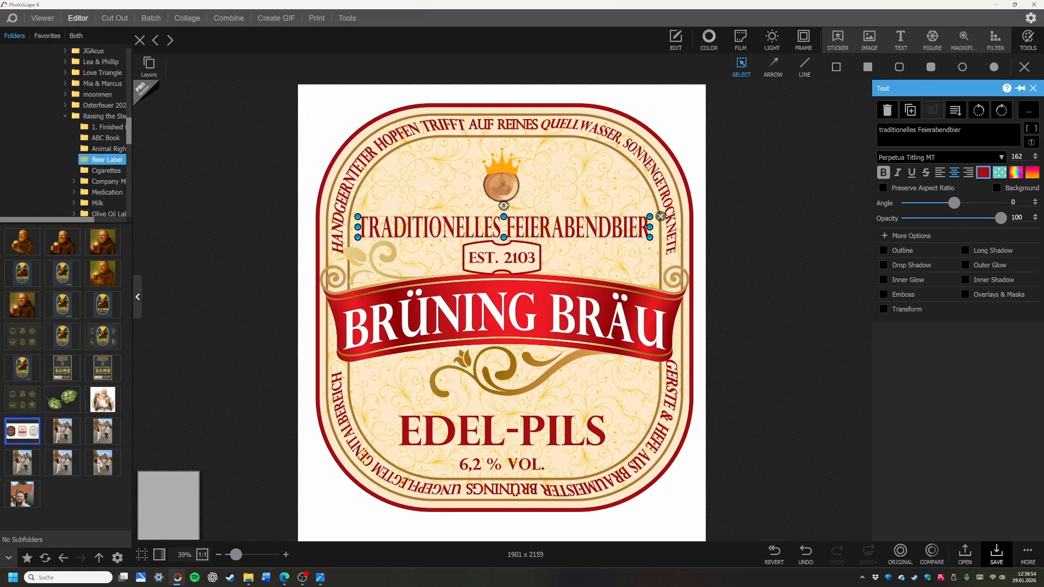
Step: Put a wide gap between "traditionelles" and "Feierabendbier" and fit the text inside the inner border at size 211
{"action": "left_click", "coordinate": [918, 131]}
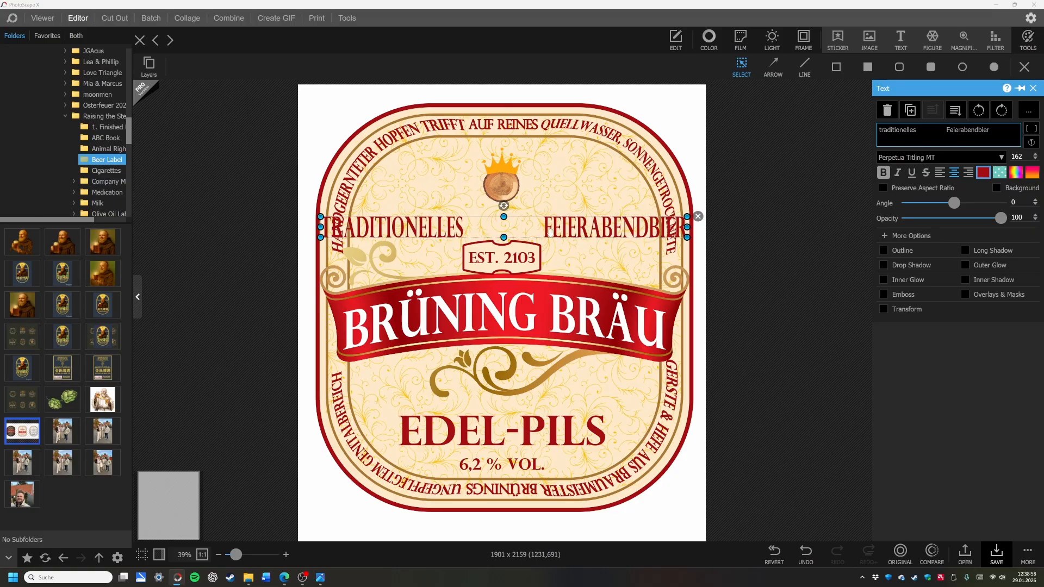
{"action": "left_click_drag", "start_coordinate": [503, 235], "coordinate": [503, 263]}
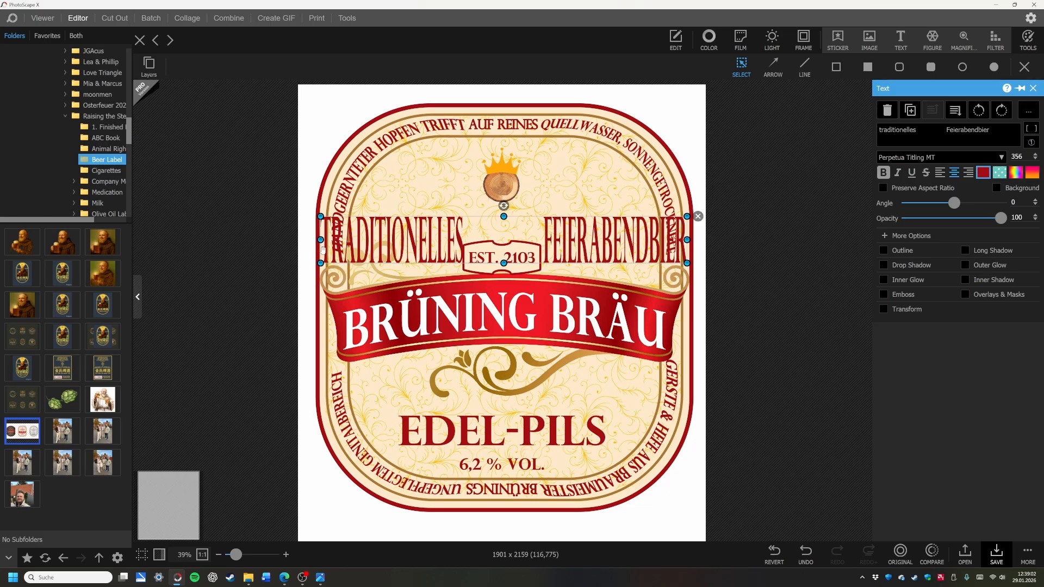
{"action": "left_click_drag", "start_coordinate": [321, 239], "coordinate": [360, 239]}
{"action": "left_click_drag", "start_coordinate": [688, 240], "coordinate": [647, 240]}
{"action": "left_click_drag", "start_coordinate": [501, 263], "coordinate": [545, 211]}
Step: Select the tree stump and crown together and move them down into the gap between "traditionelles" and "Feierabendbier"
{"action": "left_click", "coordinate": [500, 165]}
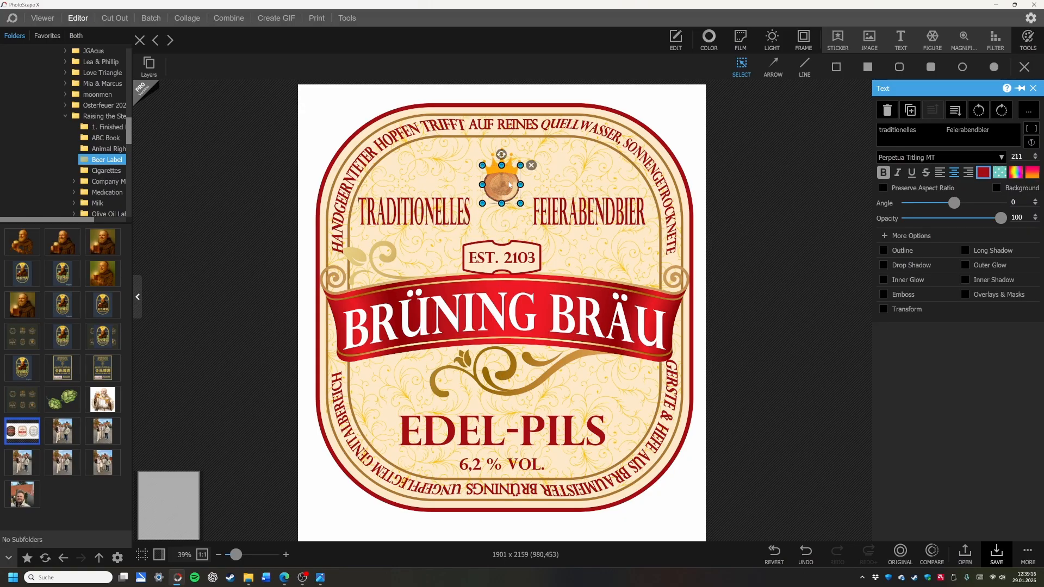
{"action": "left_click", "coordinate": [491, 156], "text": "shift"}
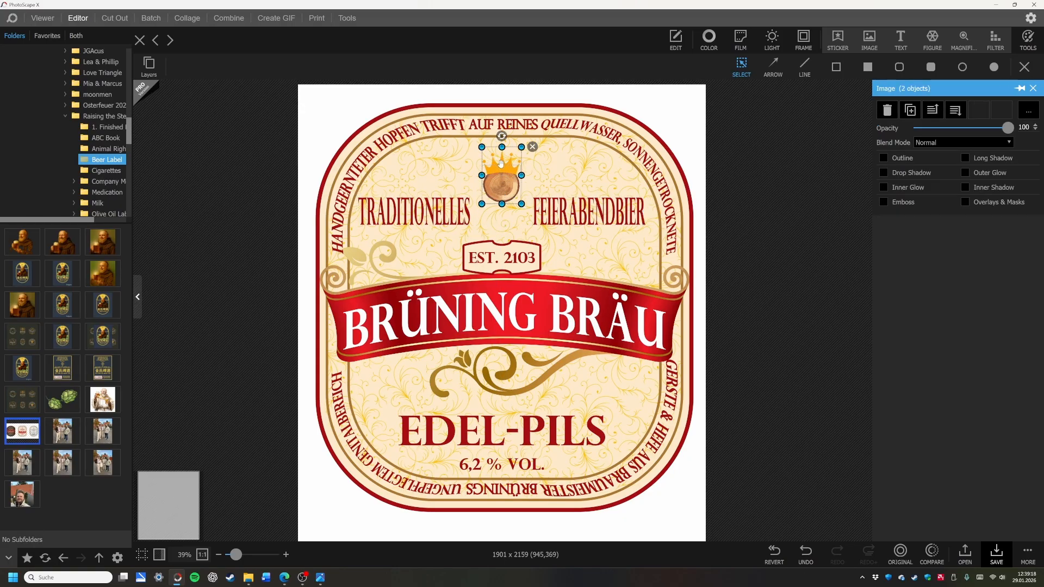
{"action": "left_click_drag", "start_coordinate": [501, 171], "coordinate": [501, 194]}
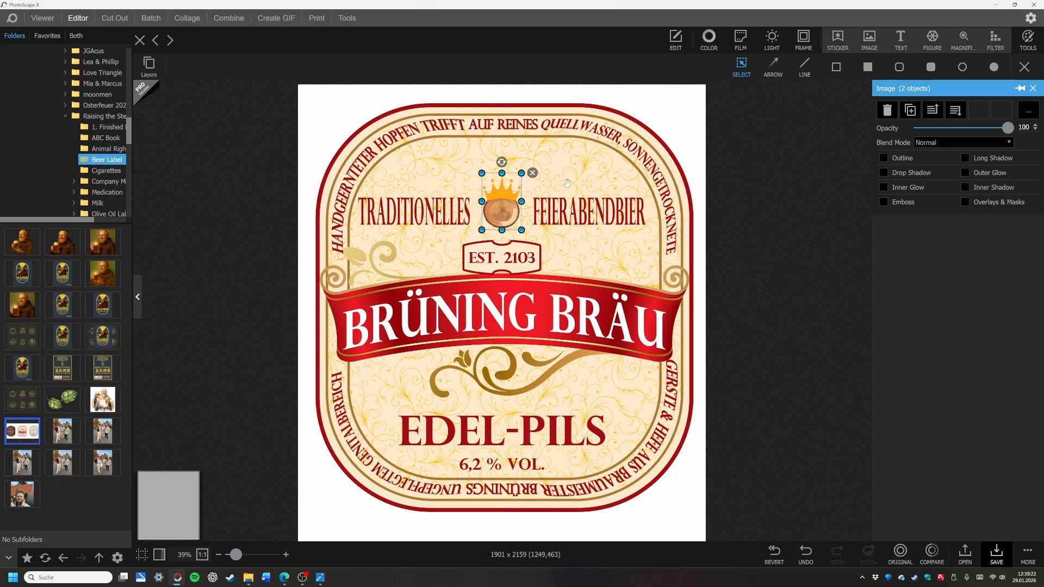
Step: Delete the simple gold crown above the tree stump
{"action": "left_click", "coordinate": [537, 188]}
{"action": "left_click", "coordinate": [506, 192]}
{"action": "left_click", "coordinate": [504, 191]}
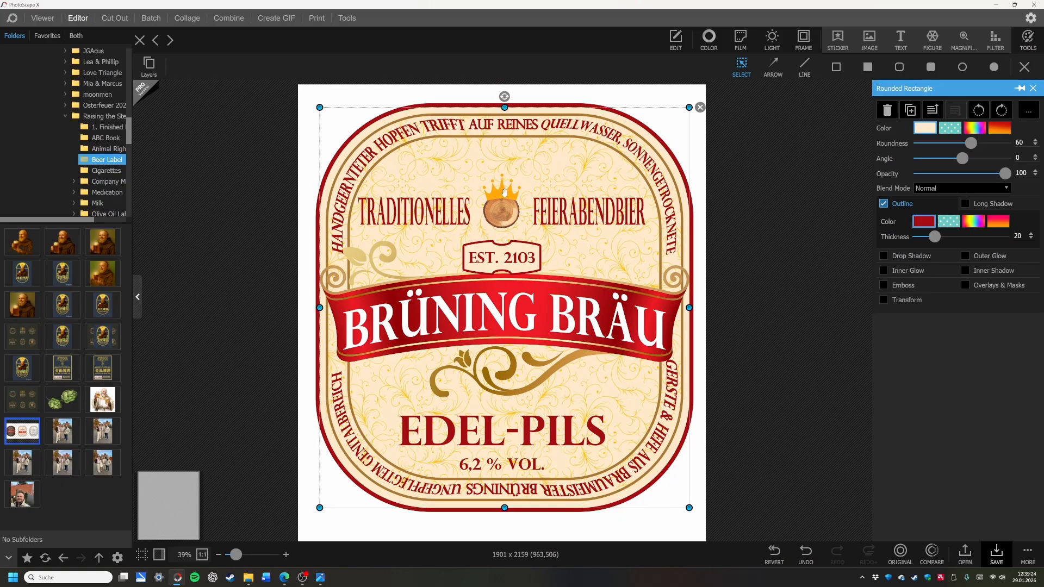
{"action": "left_click", "coordinate": [505, 192]}
{"action": "left_click", "coordinate": [532, 174]}
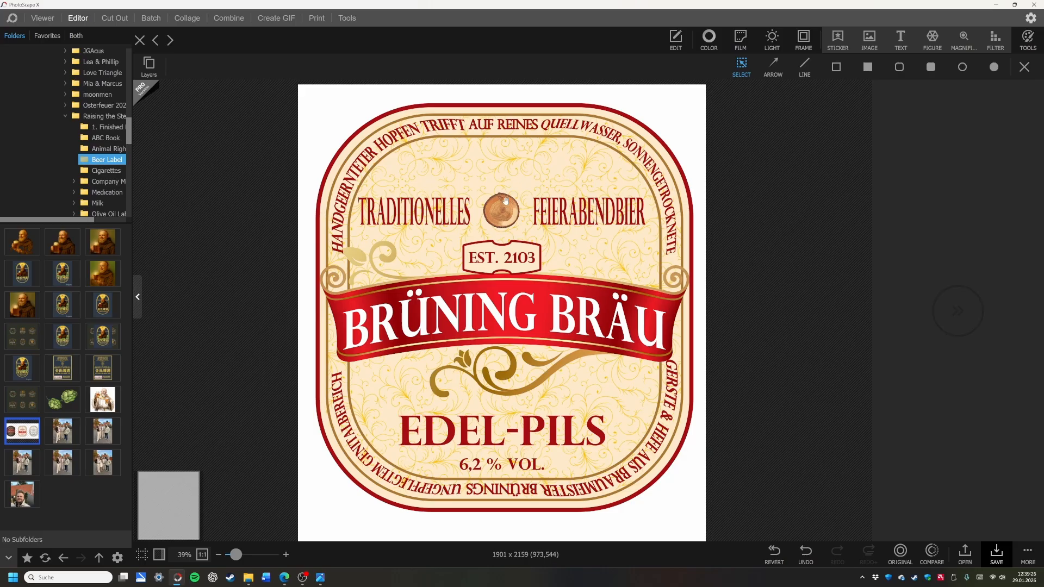
Step: Add the jewelled crown sticker and recolor it with temperature 3000, tint -10, red 45, magenta -20 and yellow -100
{"action": "left_click", "coordinate": [837, 40]}
{"action": "left_click", "coordinate": [979, 205]}
{"action": "left_click_drag", "start_coordinate": [718, 307], "coordinate": [684, 308]}
{"action": "left_click_drag", "start_coordinate": [718, 292], "coordinate": [745, 291]}
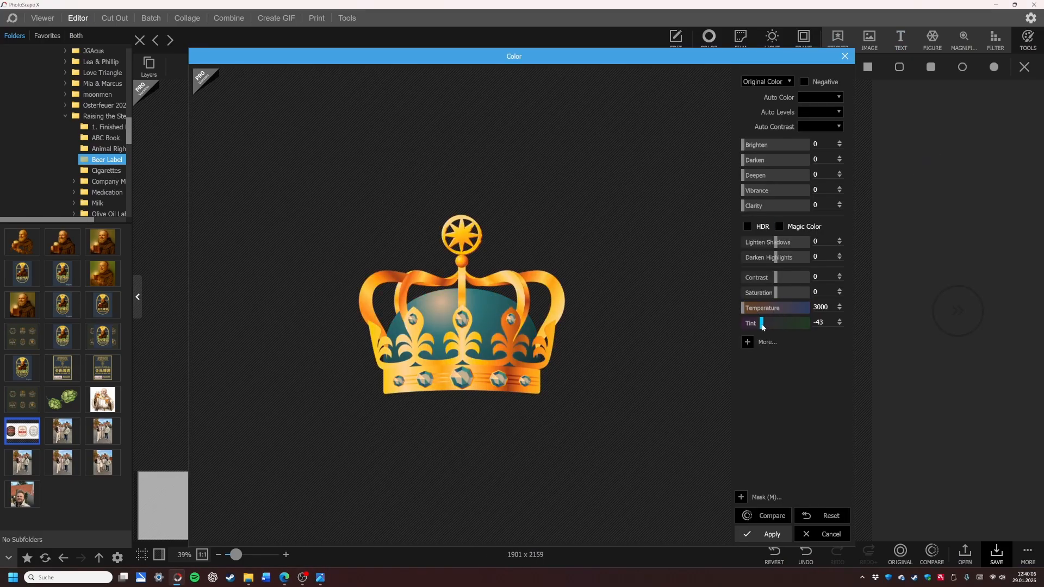
{"action": "left_click_drag", "start_coordinate": [763, 326], "coordinate": [772, 324]}
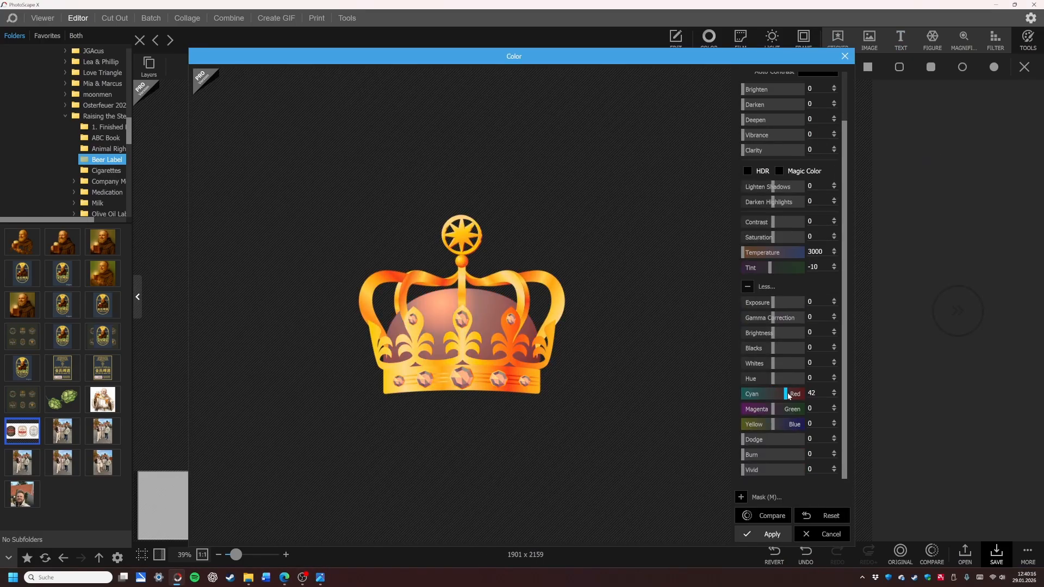
{"action": "left_click_drag", "start_coordinate": [786, 409], "coordinate": [767, 410]}
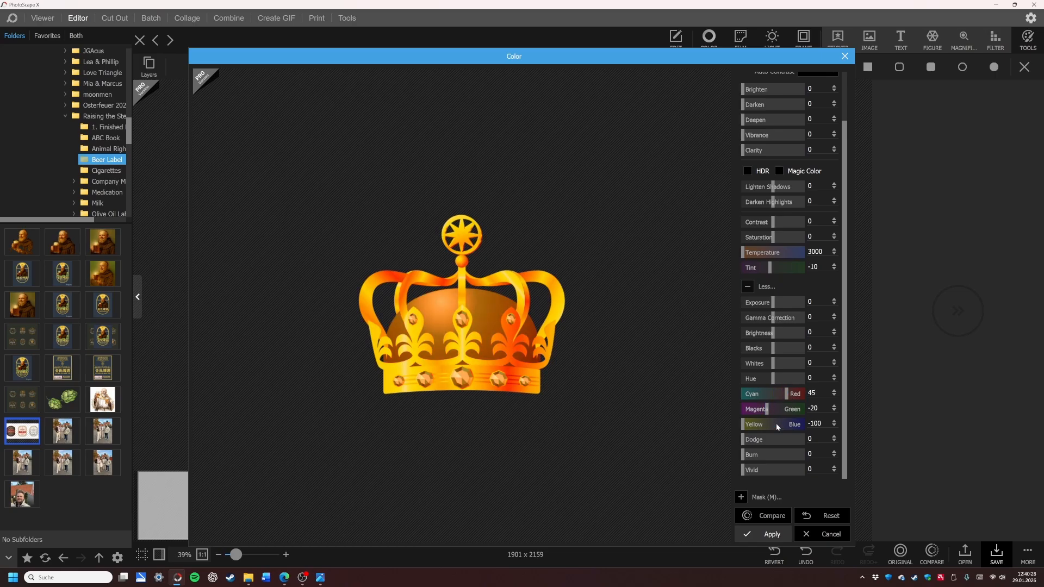
{"action": "left_click", "coordinate": [766, 534]}
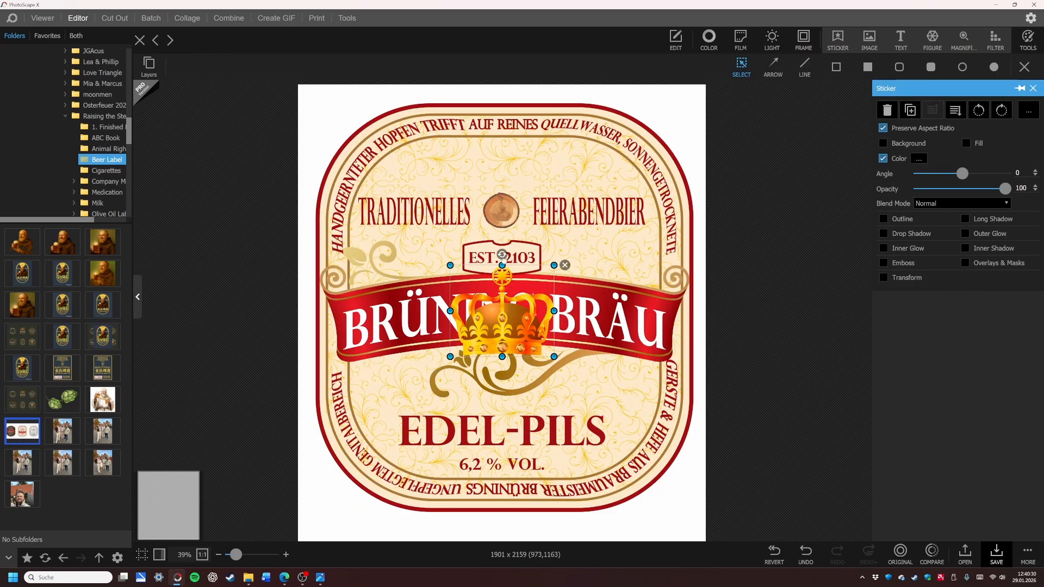
Step: Shrink the jewelled crown to the tree stump's width and seat it on the stump's upper edge
{"action": "left_click_drag", "start_coordinate": [506, 334], "coordinate": [510, 188]}
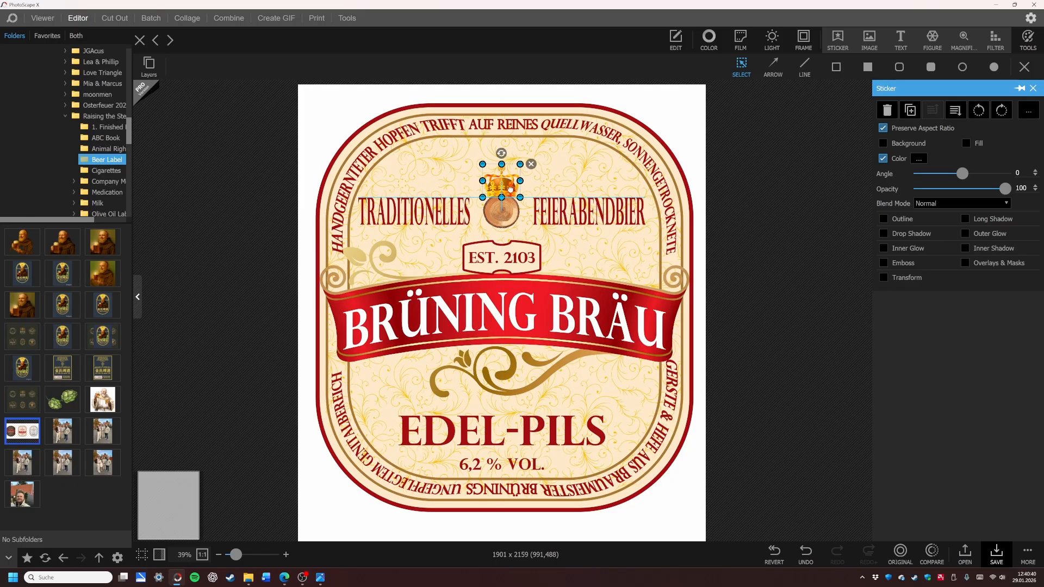
{"action": "scroll", "coordinate": [511, 185], "scroll_direction": "up", "scroll_amount": 3}
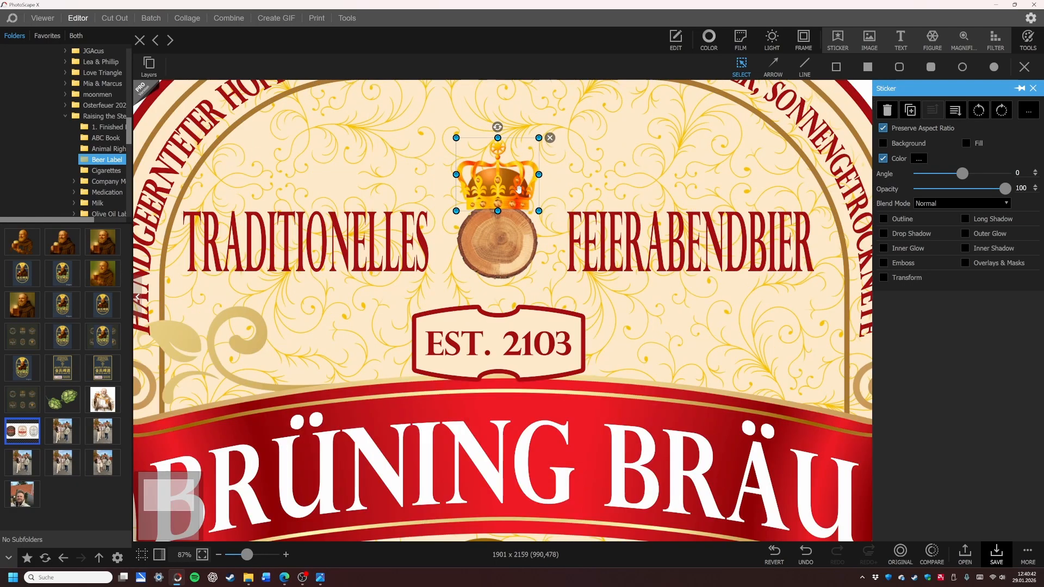
{"action": "scroll", "coordinate": [520, 189], "scroll_direction": "up", "scroll_amount": 3}
{"action": "left_click_drag", "start_coordinate": [494, 217], "coordinate": [494, 233]}
{"action": "scroll", "coordinate": [623, 210], "scroll_direction": "down", "scroll_amount": 5}
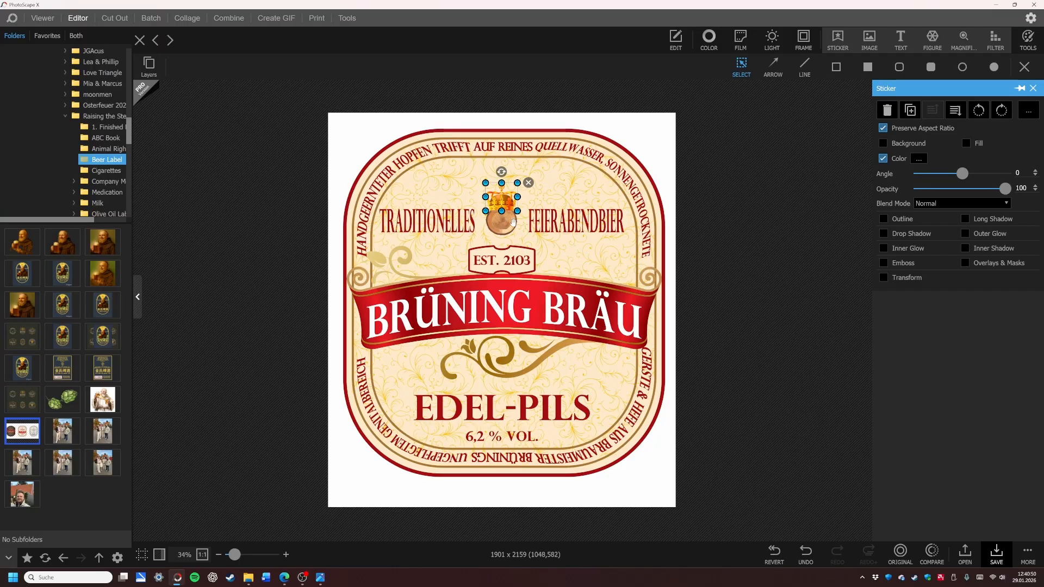
Step: Switch to the browser, dismiss the ad on PNGEgg and search there for a circular saw blade image
{"action": "left_click", "coordinate": [288, 580]}
{"action": "left_click", "coordinate": [152, 7]}
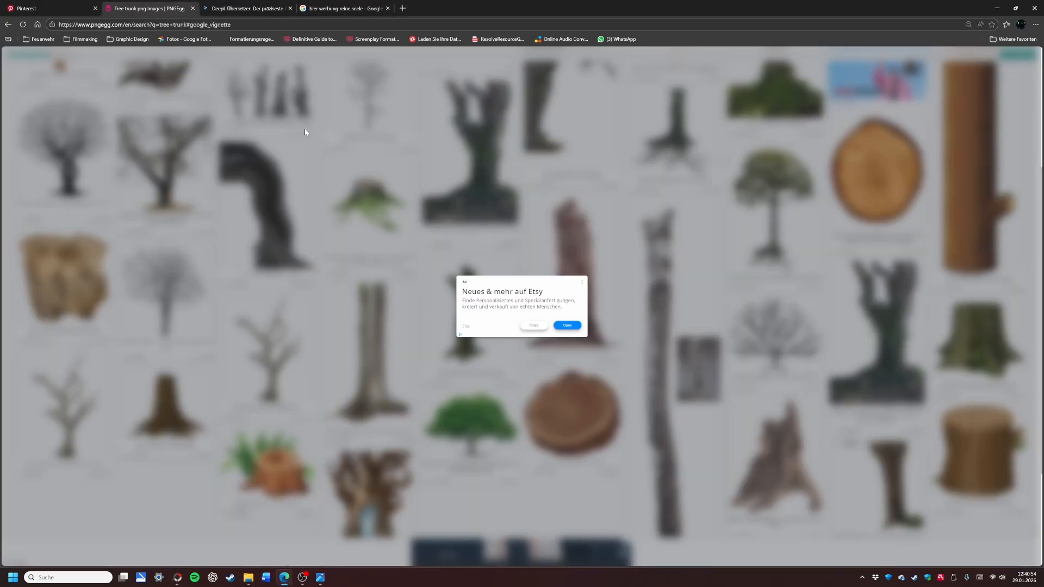
{"action": "left_click", "coordinate": [534, 325]}
{"action": "scroll", "coordinate": [435, 244], "scroll_direction": "up", "scroll_amount": 5}
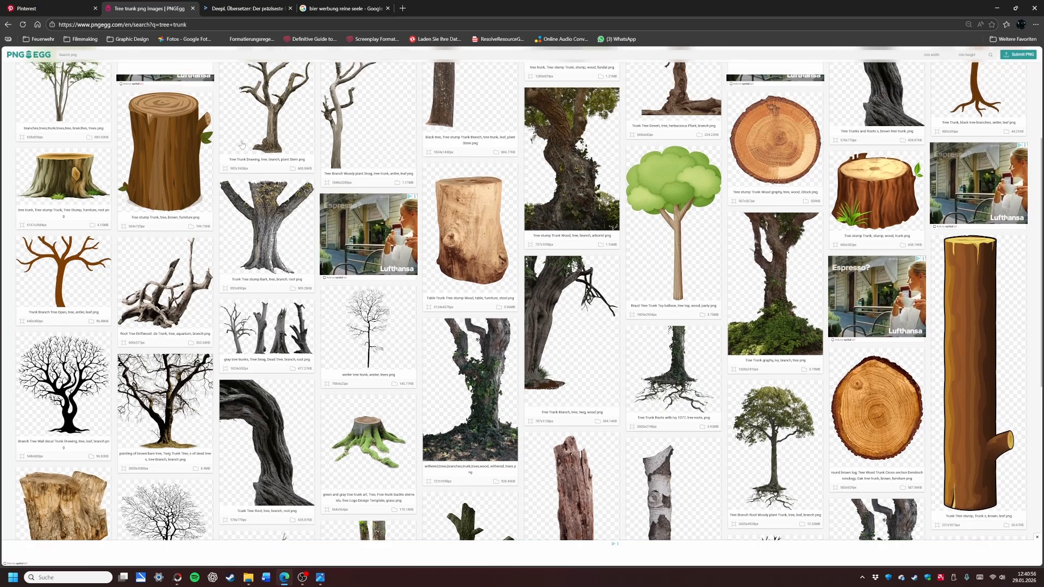
{"action": "left_click", "coordinate": [169, 55]}
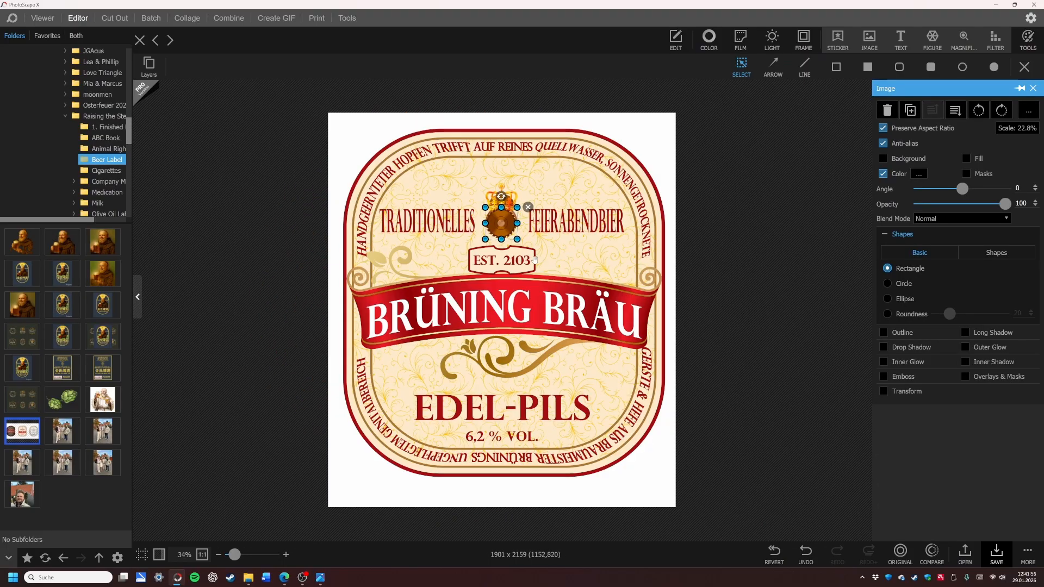
Step: Delete the tree stump and put the bronze-tinted saw blade in its place under the crown
{"action": "scroll", "coordinate": [504, 213], "scroll_direction": "up", "scroll_amount": 8}
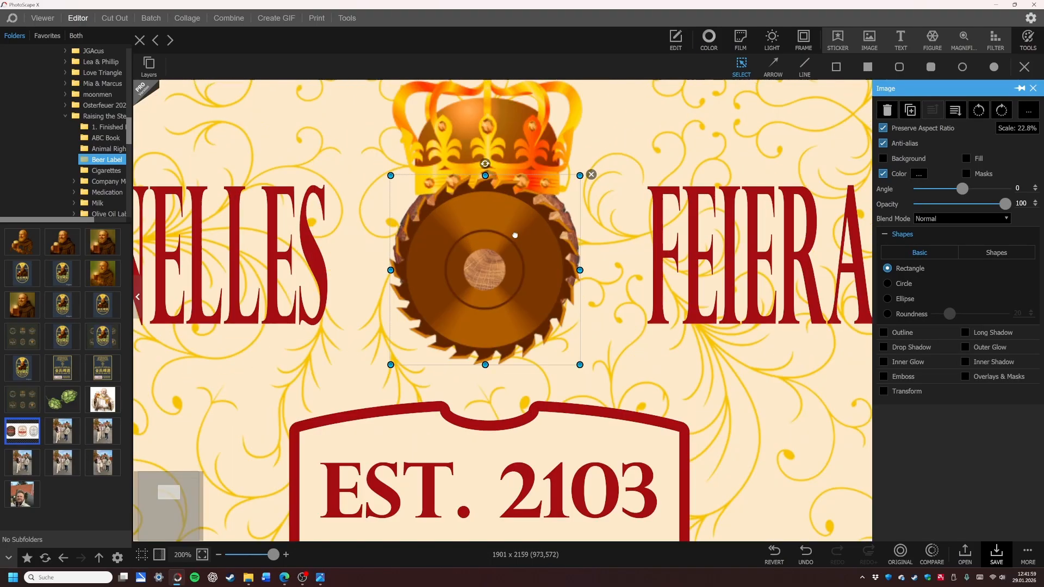
{"action": "left_click_drag", "start_coordinate": [468, 295], "coordinate": [450, 391]}
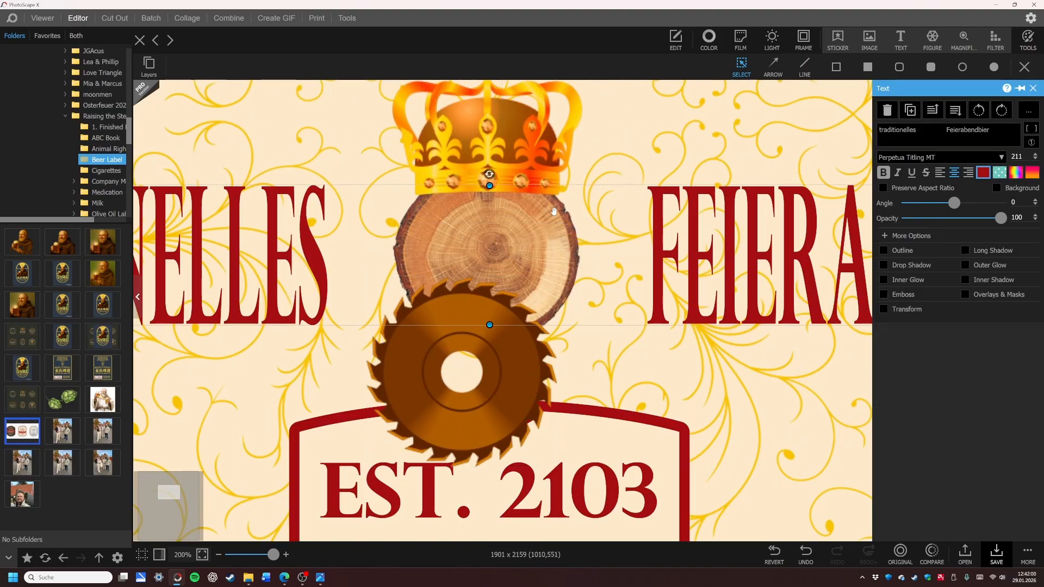
{"action": "left_click", "coordinate": [533, 242]}
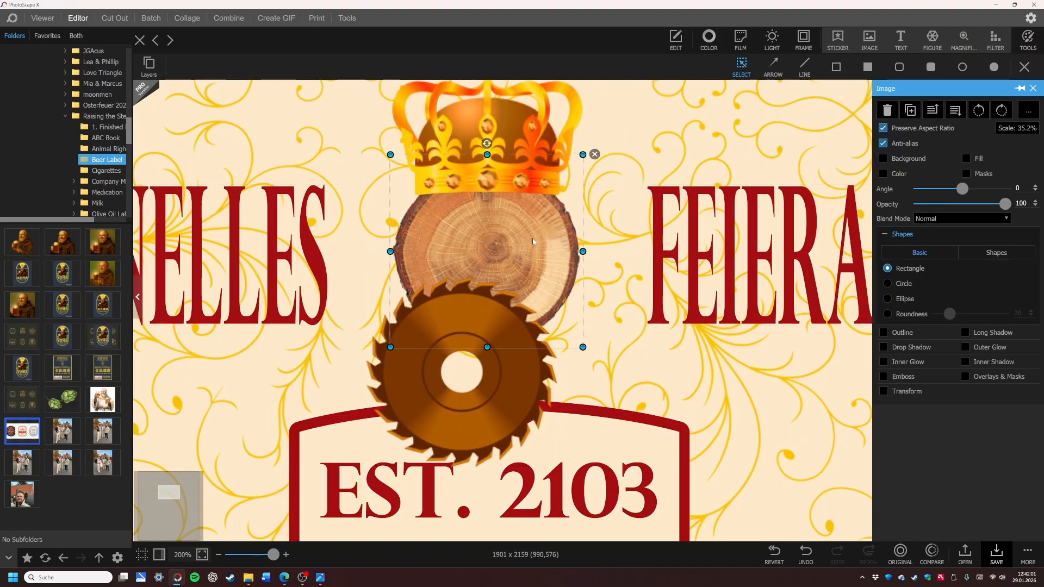
{"action": "left_click", "coordinate": [595, 155]}
{"action": "left_click_drag", "start_coordinate": [514, 321], "coordinate": [535, 223]}
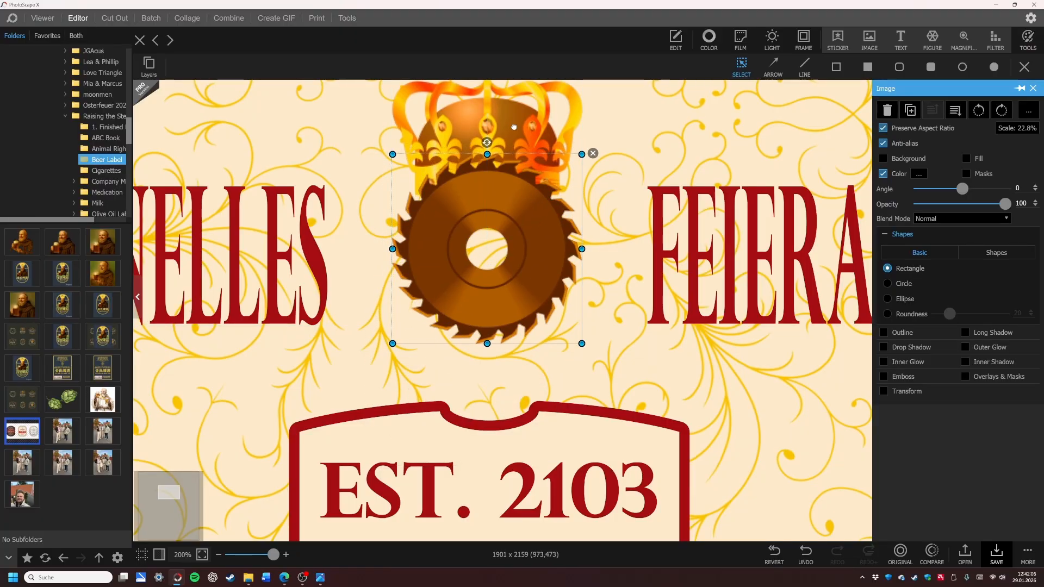
Step: Bring the crown forward so it sits in front of the saw blade
{"action": "left_click", "coordinate": [565, 128]}
{"action": "left_click", "coordinate": [932, 110]}
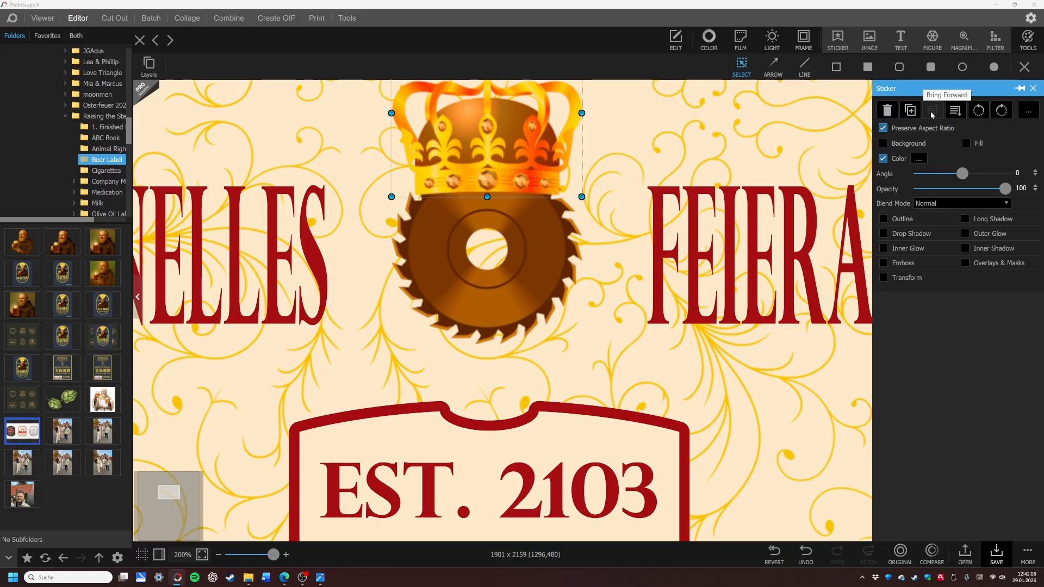
{"action": "scroll", "coordinate": [506, 275], "scroll_direction": "down", "scroll_amount": 10}
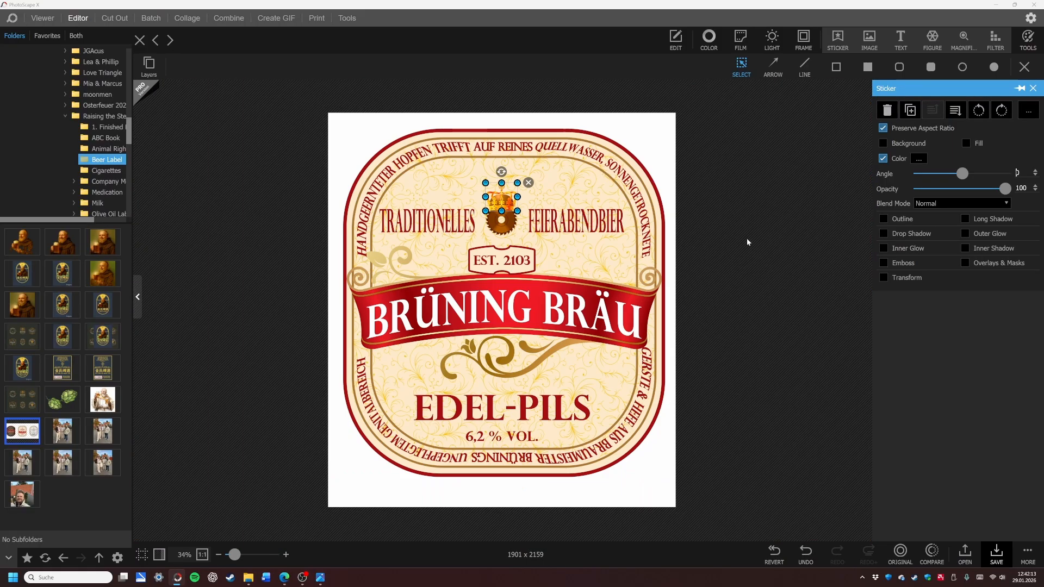
Step: Narrow the gap between "traditionelles" and "Feierabendbier" by removing a few spaces
{"action": "left_click", "coordinate": [592, 221]}
{"action": "left_click", "coordinate": [929, 130]}
{"action": "key", "text": "BackSpace"}
{"action": "key", "text": "BackSpace"}
{"action": "key", "text": "BackSpace"}
{"action": "left_click", "coordinate": [723, 215]}
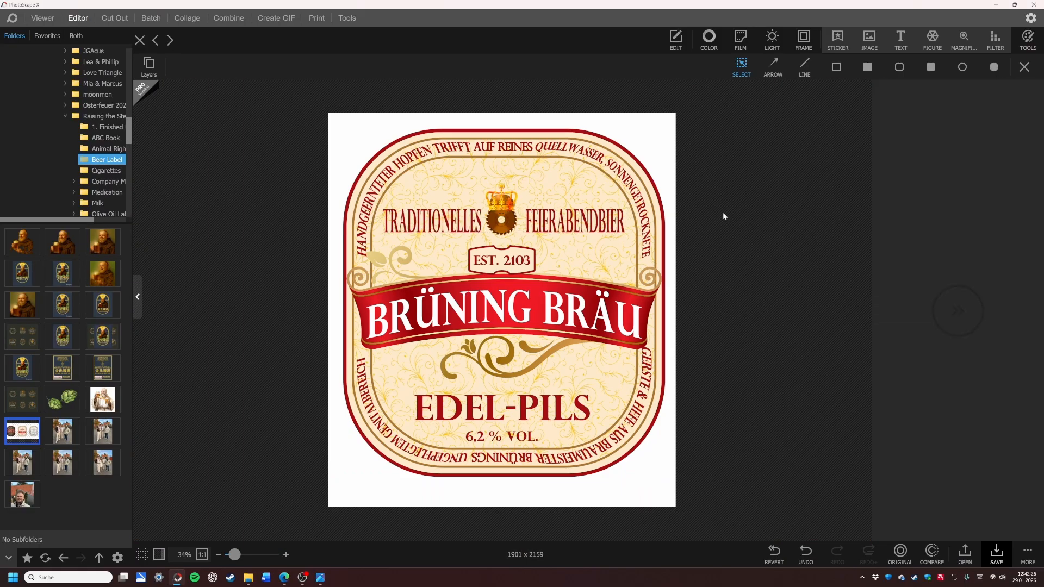
Step: Change the alcohol text to "6,2% Vol." and give it and the "traditionelles Feierabendbier" tagline a thin dark red outline
{"action": "scroll", "coordinate": [723, 216], "scroll_direction": "down", "scroll_amount": 5}
{"action": "left_click", "coordinate": [505, 379]}
{"action": "left_click", "coordinate": [889, 130]}
{"action": "key", "text": "BackSpace"}
{"action": "left_click", "coordinate": [903, 251]}
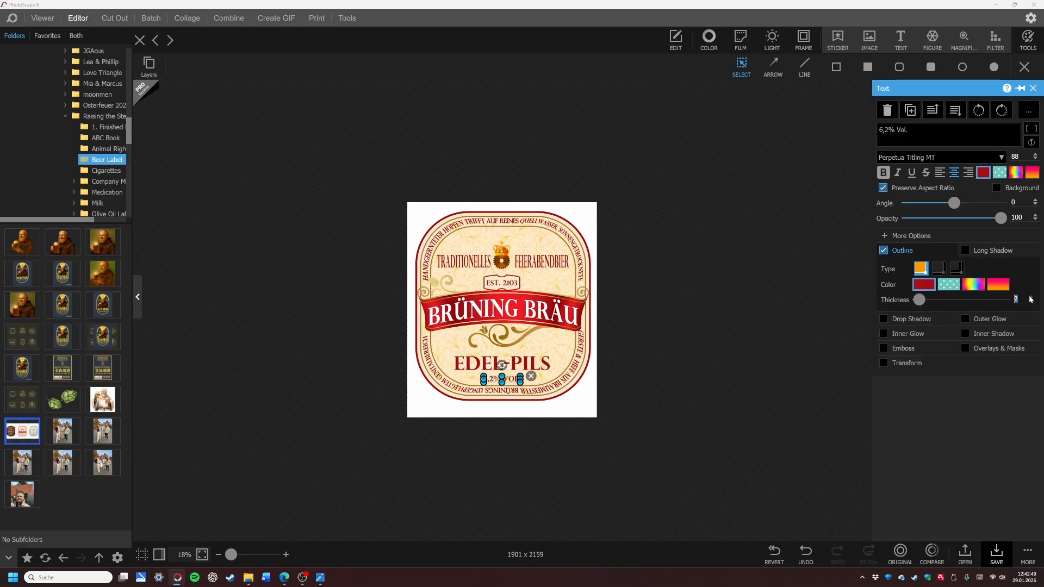
{"action": "left_click", "coordinate": [1031, 302]}
{"action": "left_click", "coordinate": [538, 262]}
{"action": "left_click", "coordinate": [759, 256]}
Step: Select the crown and saw blade together and center them in the gap of the tagline
{"action": "scroll", "coordinate": [502, 267], "scroll_direction": "up", "scroll_amount": 5}
{"action": "left_click", "coordinate": [510, 299]}
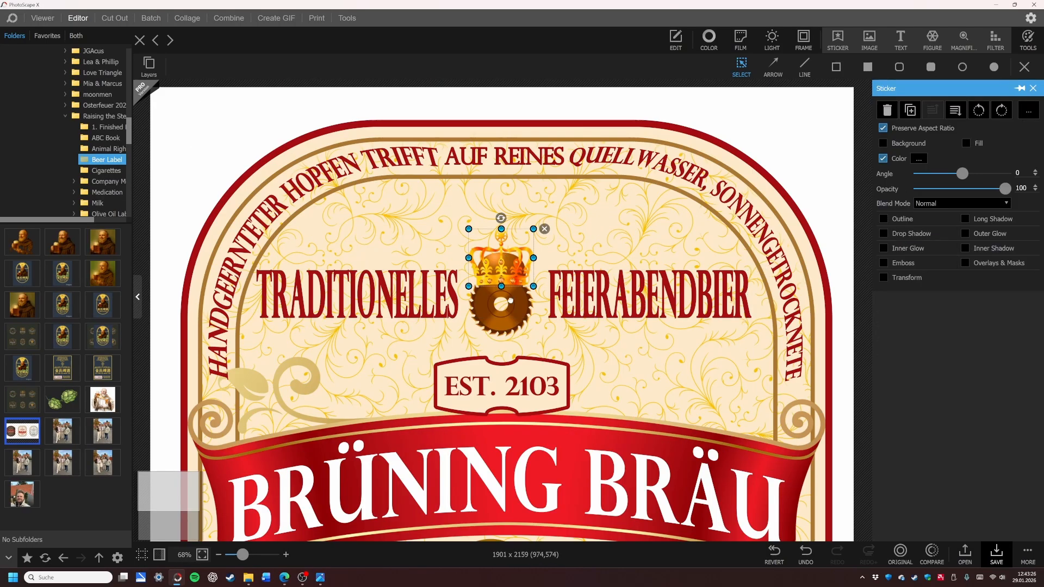
{"action": "left_click", "coordinate": [510, 299], "text": "shift"}
{"action": "scroll", "coordinate": [510, 299], "scroll_direction": "down", "scroll_amount": 5}
{"action": "scroll", "coordinate": [503, 251], "scroll_direction": "up", "scroll_amount": 5}
{"action": "left_click", "coordinate": [503, 147]}
{"action": "left_click", "coordinate": [509, 188], "text": "shift"}
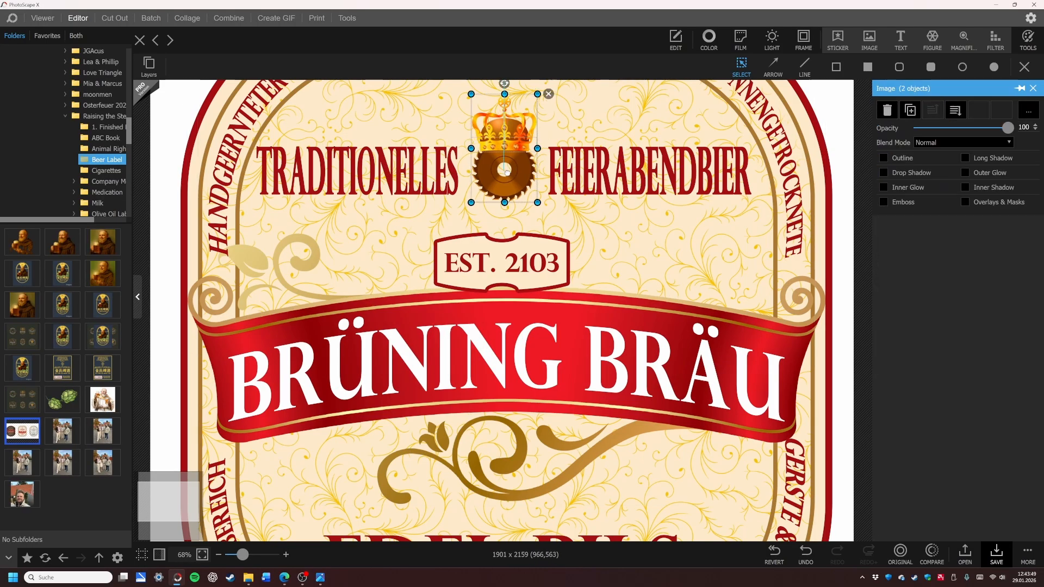
{"action": "scroll", "coordinate": [508, 224], "scroll_direction": "down", "scroll_amount": 5}
{"action": "left_click", "coordinate": [751, 228]}
{"action": "left_click_drag", "start_coordinate": [508, 224], "coordinate": [507, 222]}
Step: Give the "Est. 2103" text a dark red outline of thickness 1 and an emboss with thickness 45 and soften -90
{"action": "left_click", "coordinate": [501, 258]}
{"action": "left_click", "coordinate": [501, 249]}
{"action": "left_click", "coordinate": [525, 265]}
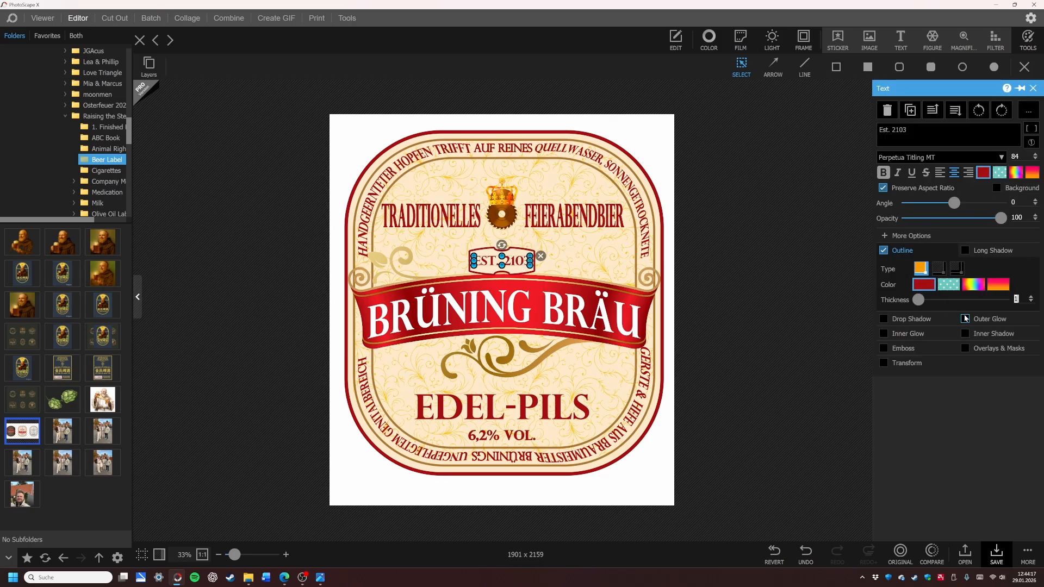
{"action": "left_click", "coordinate": [883, 348]}
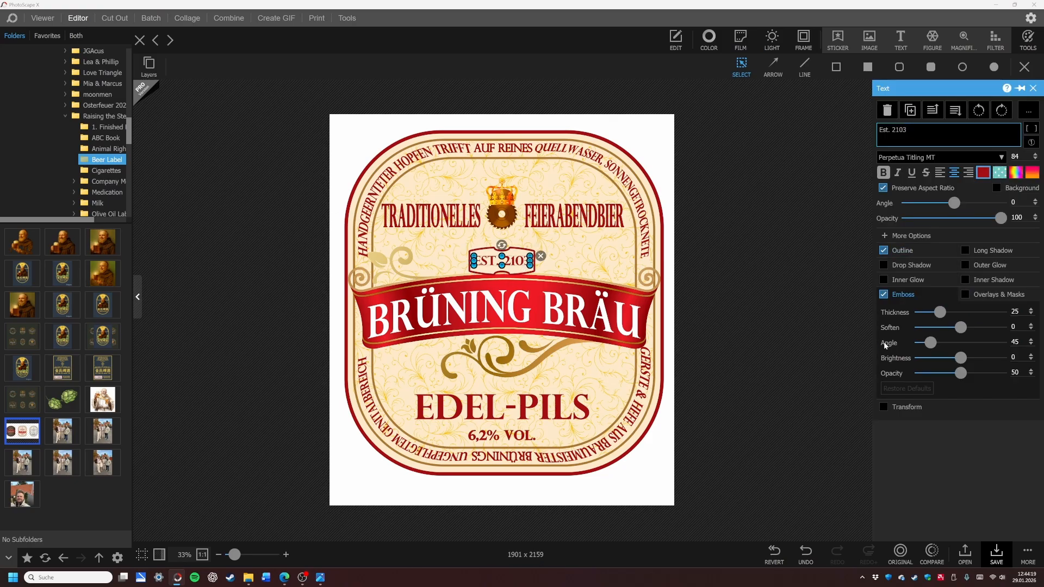
{"action": "scroll", "coordinate": [506, 263], "scroll_direction": "up", "scroll_amount": 4}
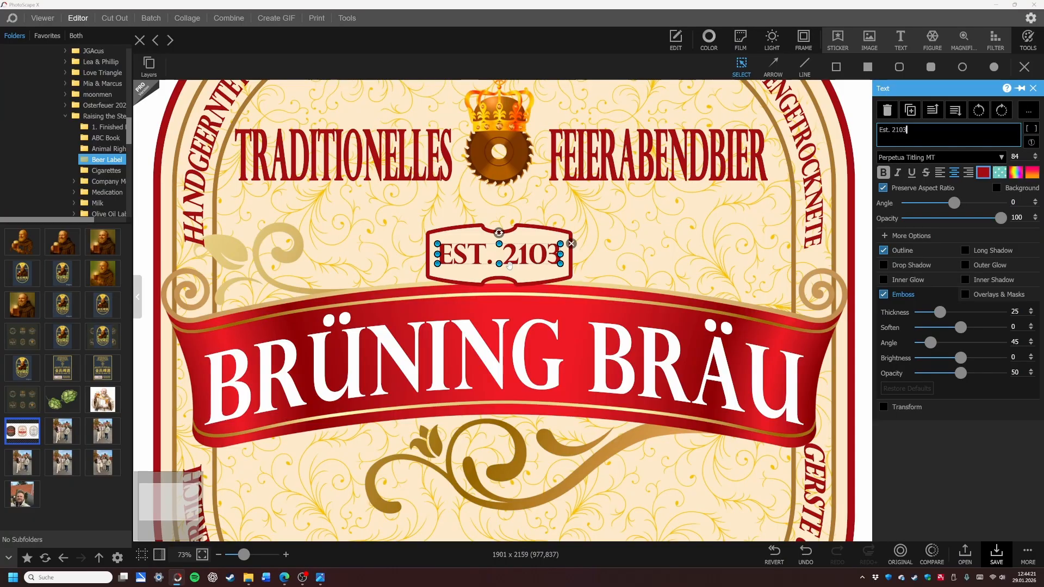
{"action": "scroll", "coordinate": [509, 265], "scroll_direction": "up", "scroll_amount": 4}
{"action": "left_click_drag", "start_coordinate": [940, 312], "coordinate": [956, 312]}
{"action": "left_click_drag", "start_coordinate": [961, 327], "coordinate": [927, 328]}
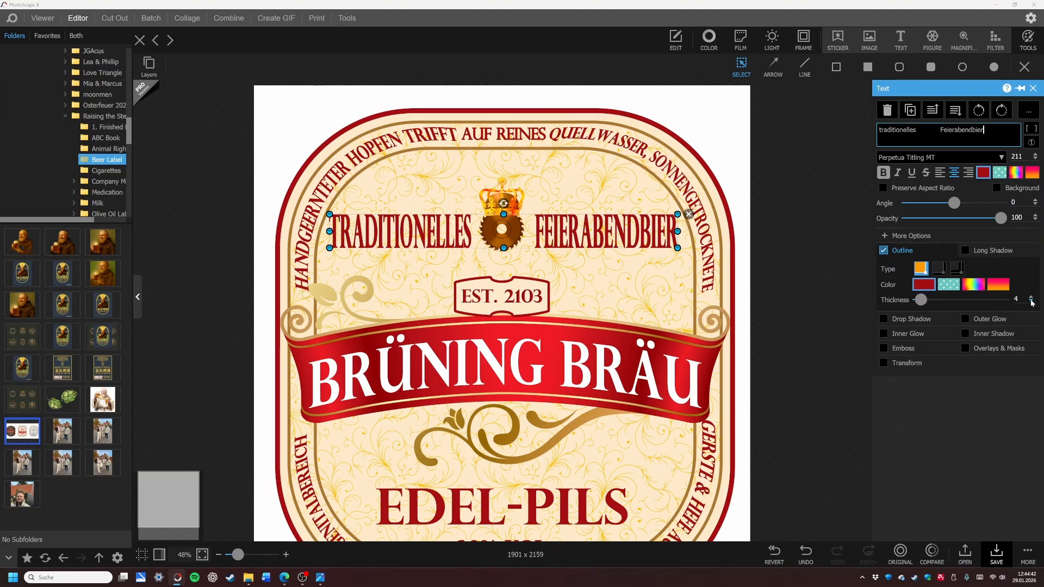
Step: Adjust the tagline's outline thickness and emboss it with the "Est. 2103" text's values, thickness 45 and soften -90
{"action": "left_click", "coordinate": [1032, 301]}
{"action": "left_click", "coordinate": [884, 348]}
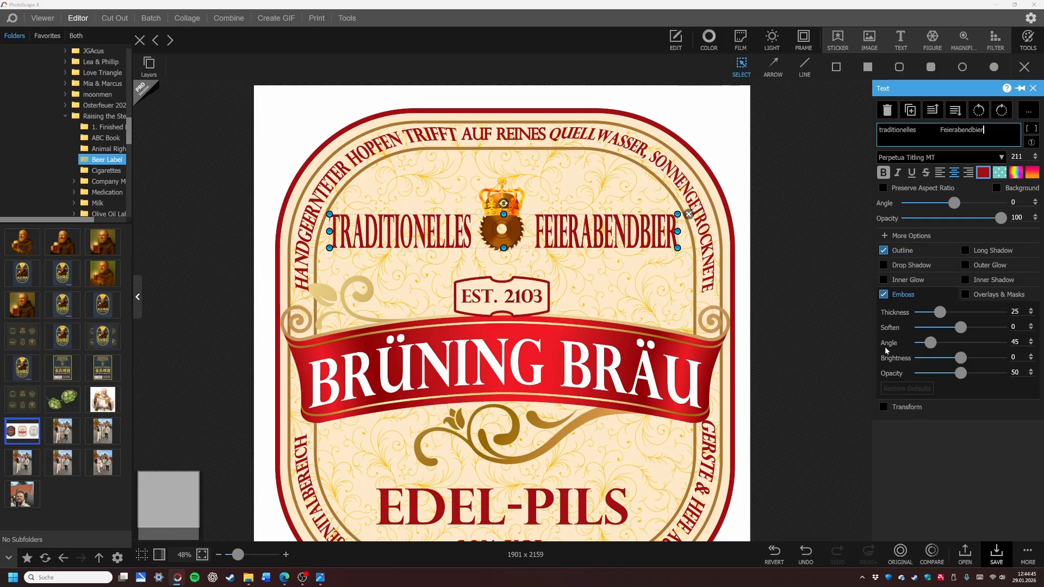
{"action": "left_click", "coordinate": [520, 296]}
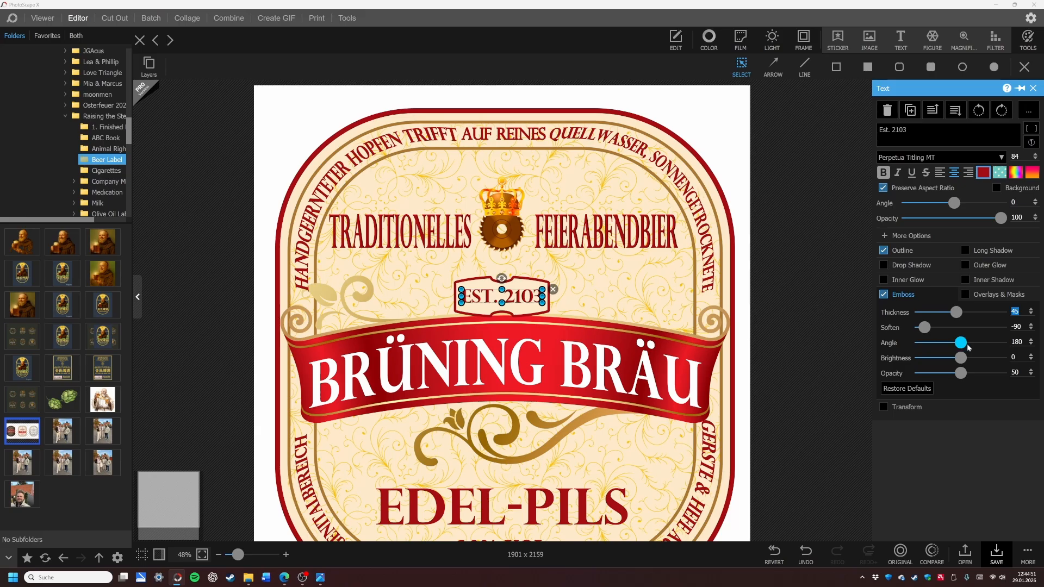
{"action": "left_click", "coordinate": [593, 241]}
{"action": "double_click", "coordinate": [1013, 311]}
{"action": "type", "text": "46"}
{"action": "double_click", "coordinate": [1013, 327]}
{"action": "type", "text": "-86"}
{"action": "left_click", "coordinate": [817, 318]}
{"action": "scroll", "coordinate": [575, 291], "scroll_direction": "down", "scroll_amount": 1}
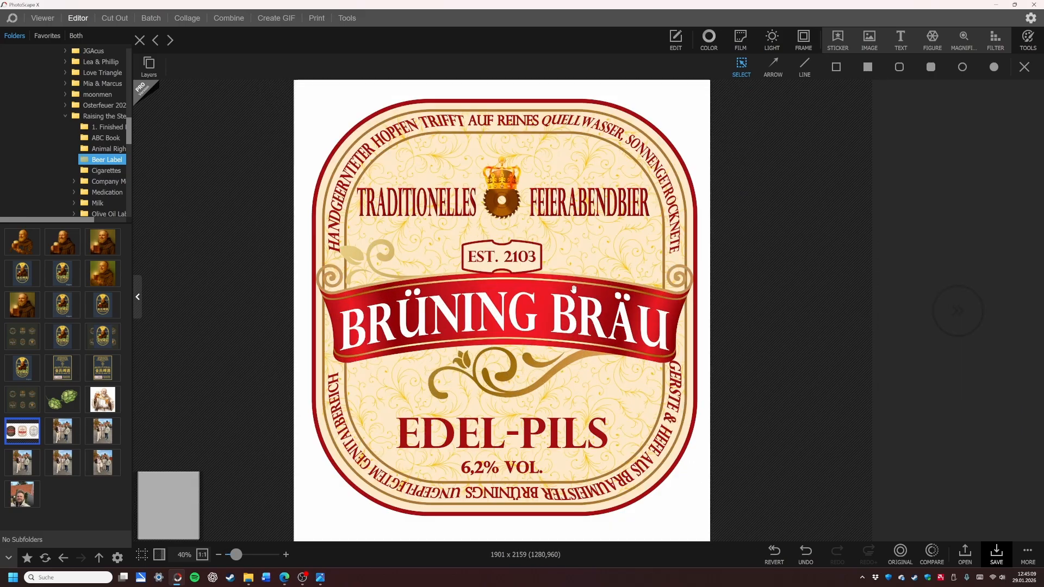
Step: Apply the same emboss, thickness 45 and soften -90, to "Brüning Bräu", "Edel-Pils" and "6,2% Vol."
{"action": "left_click", "coordinate": [575, 292]}
{"action": "left_click", "coordinate": [883, 294]}
{"action": "left_click", "coordinate": [534, 435]}
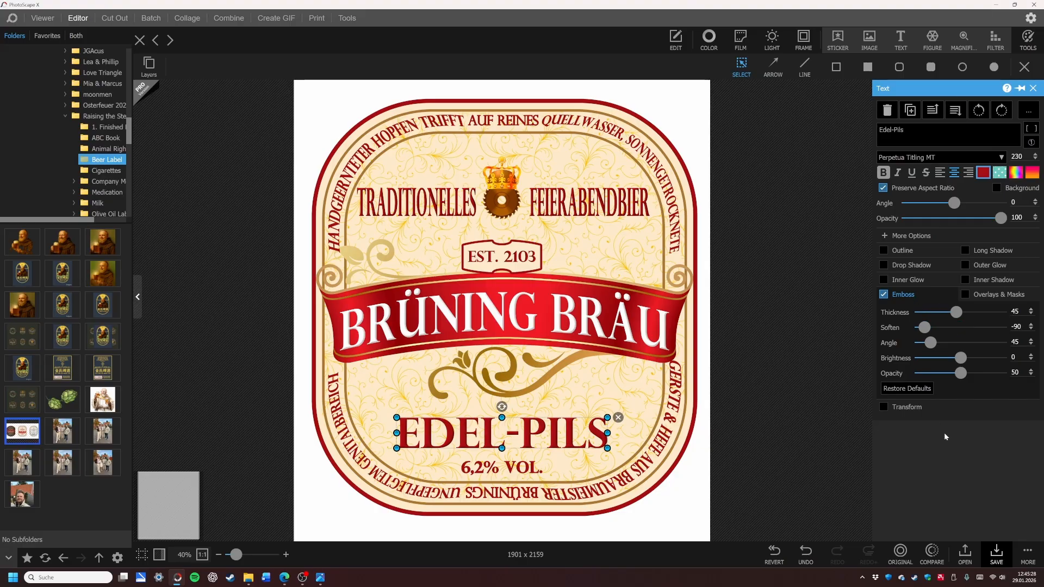
{"action": "left_click", "coordinate": [518, 466]}
{"action": "left_click", "coordinate": [759, 350]}
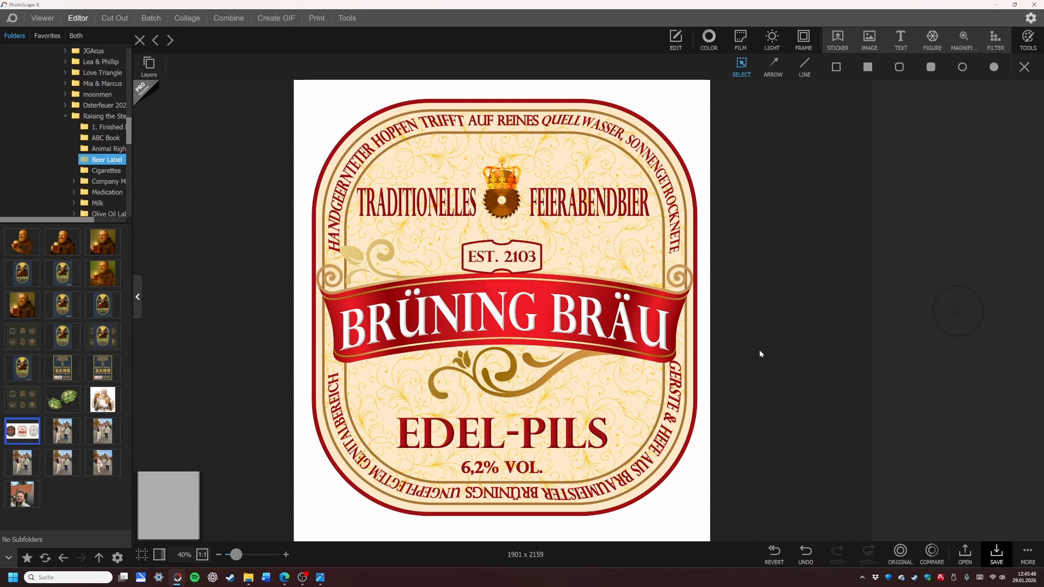
{"action": "scroll", "coordinate": [684, 276], "scroll_direction": "down", "scroll_amount": 1}
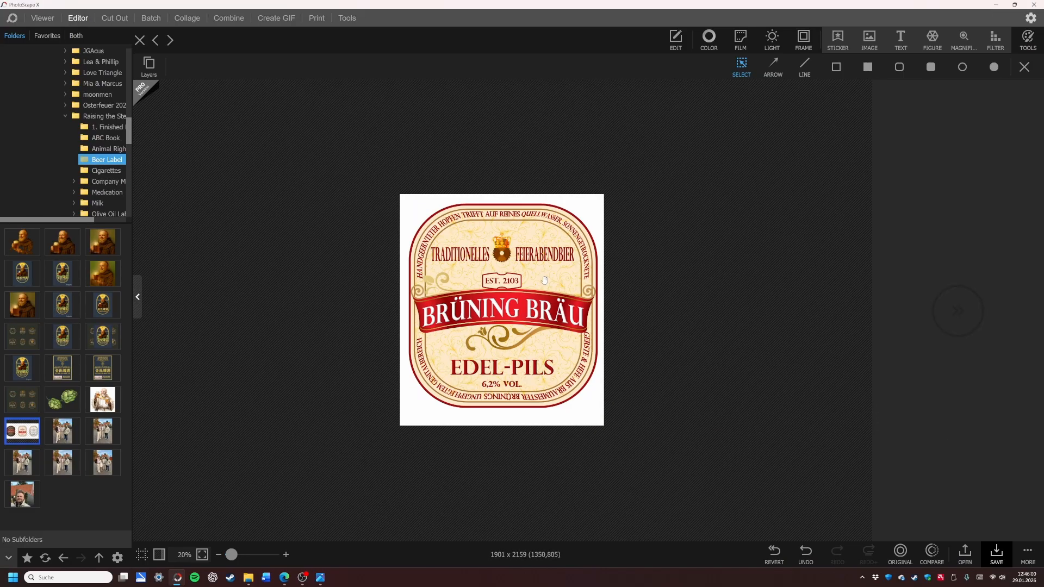
Step: Save the label's project and save the image as a PNG named "Beer Label 2" in the Beer Label folder
{"action": "scroll", "coordinate": [417, 269], "scroll_direction": "up", "scroll_amount": 2}
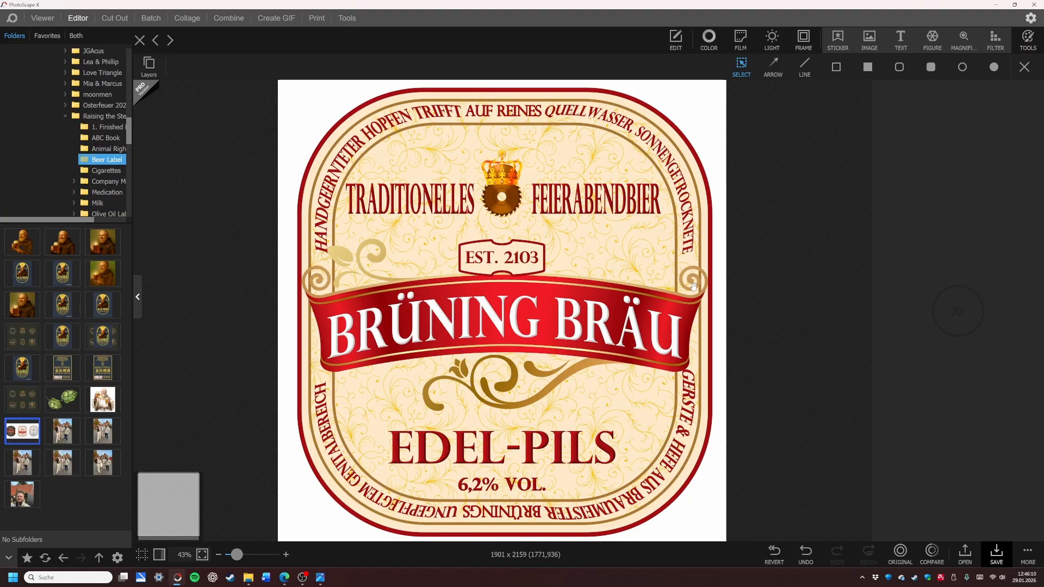
{"action": "scroll", "coordinate": [424, 271], "scroll_direction": "down", "scroll_amount": 3}
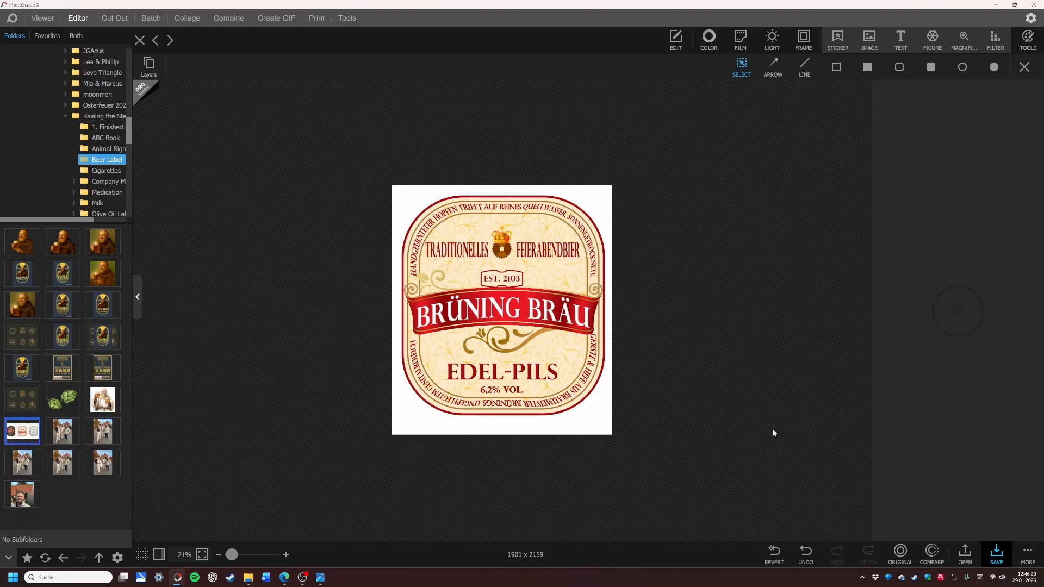
{"action": "key", "text": "ctrl+s"}
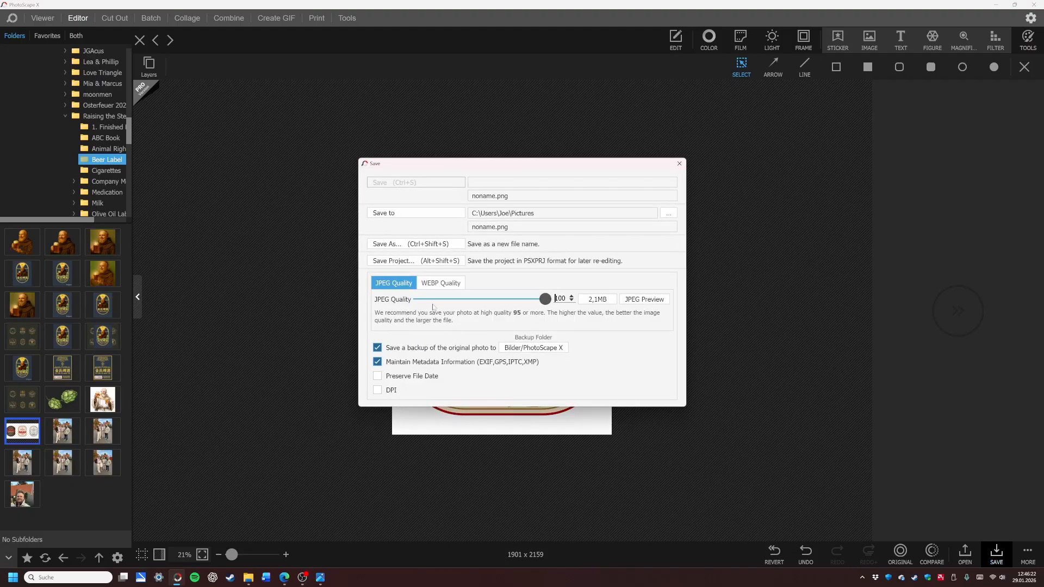
{"action": "left_click", "coordinate": [414, 260]}
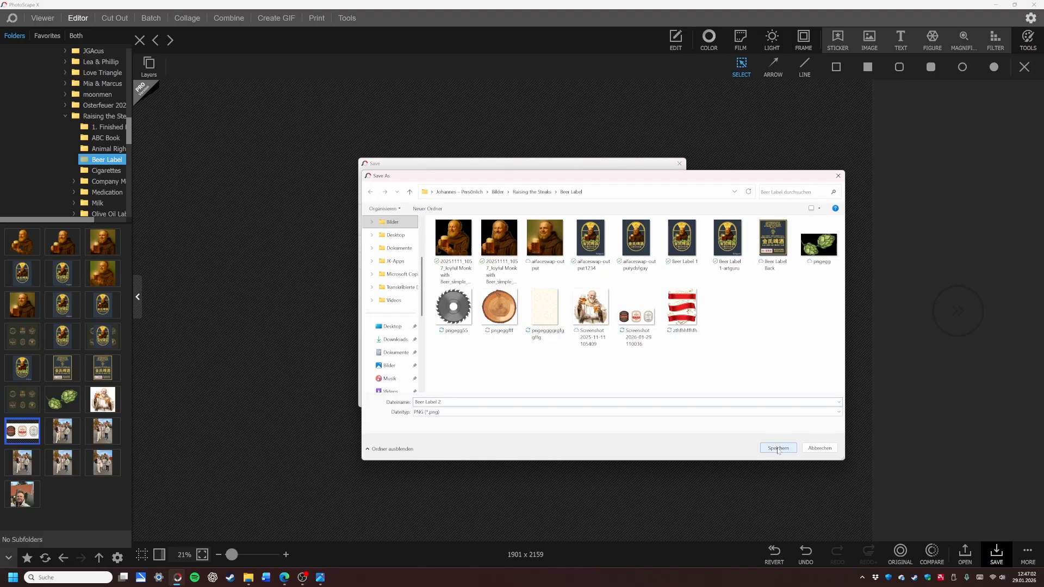
{"action": "left_click", "coordinate": [781, 447]}
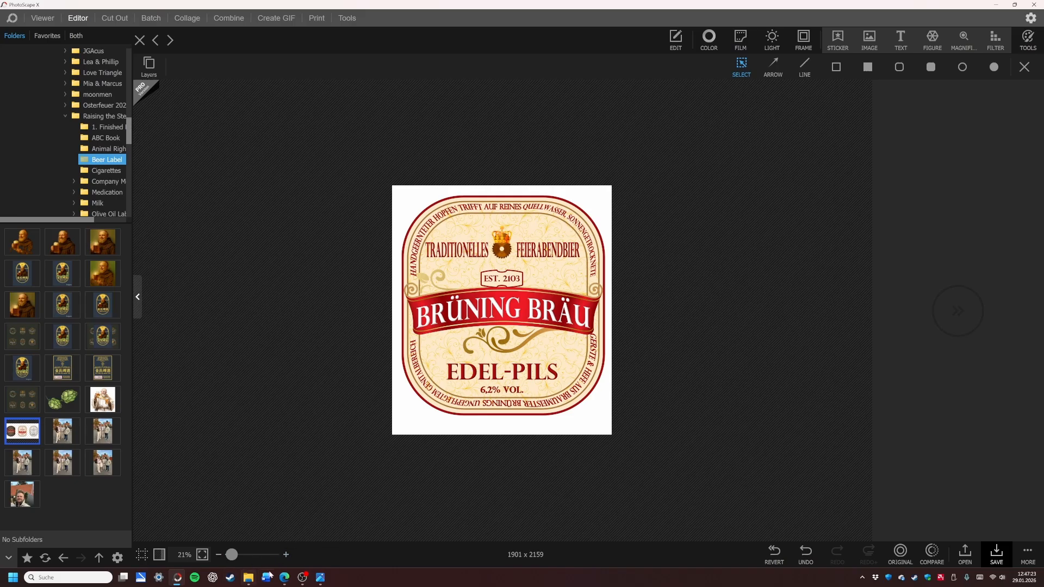
Step: Search Google Images in the browser for "bier", examine the labels on the German four-bottle picture, and return to PhotoScape X
{"action": "left_click", "coordinate": [284, 580]}
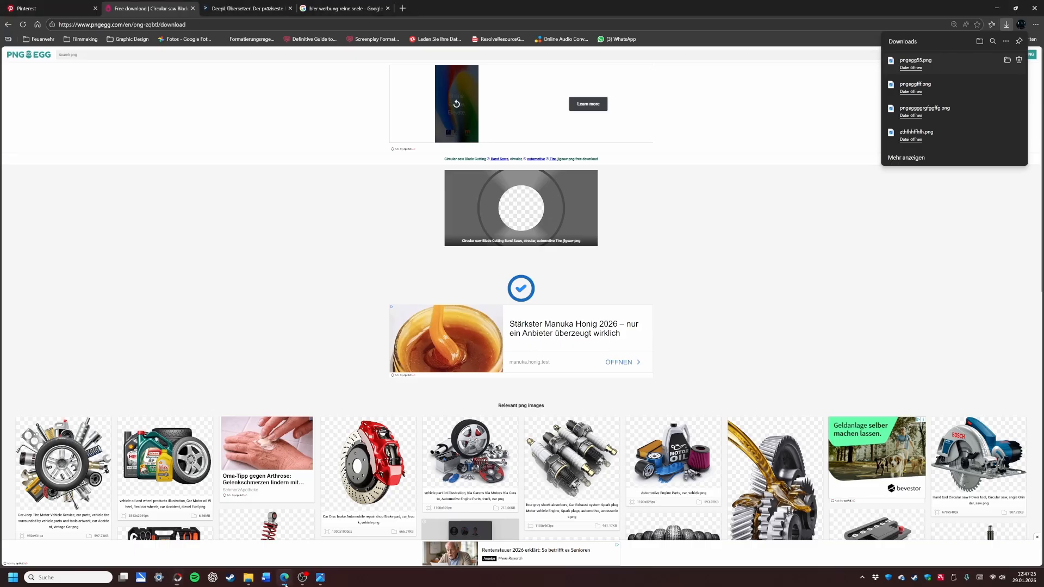
{"action": "left_click", "coordinate": [357, 5]}
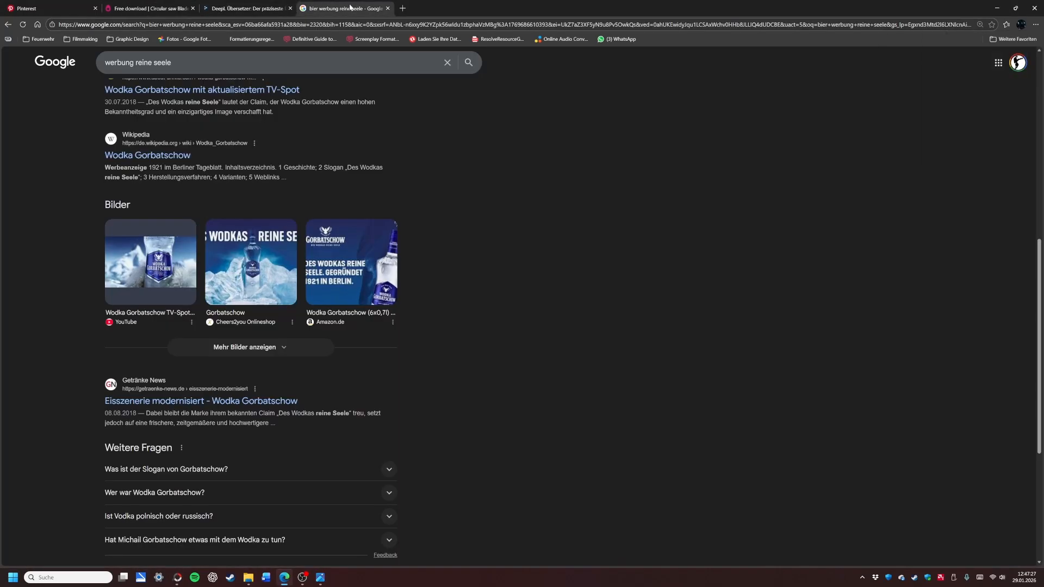
{"action": "left_click_drag", "start_coordinate": [209, 63], "coordinate": [54, 74]}
{"action": "type", "text": "bier"}
{"action": "key", "text": "Return"}
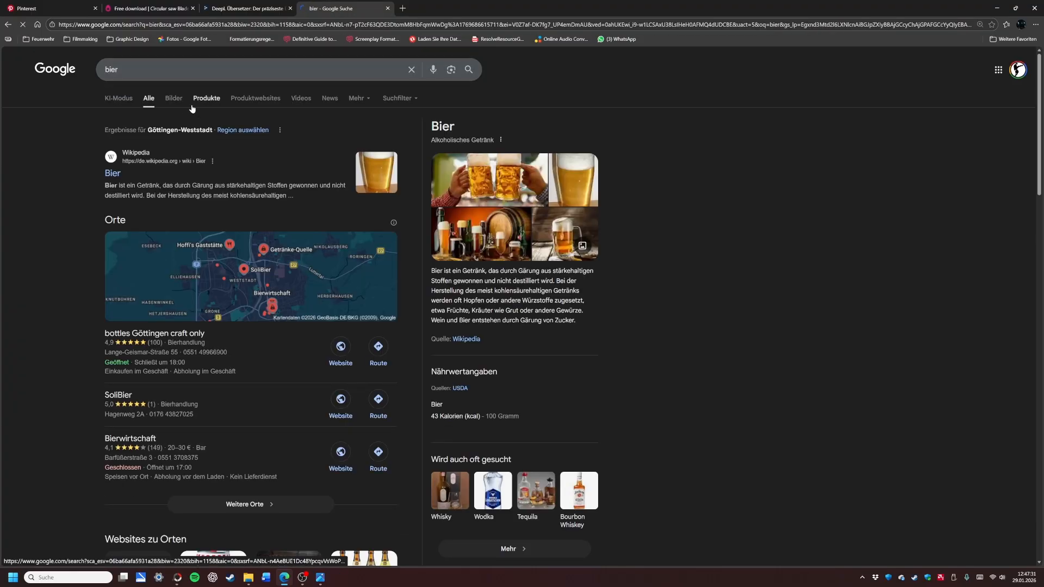
{"action": "left_click", "coordinate": [179, 99]}
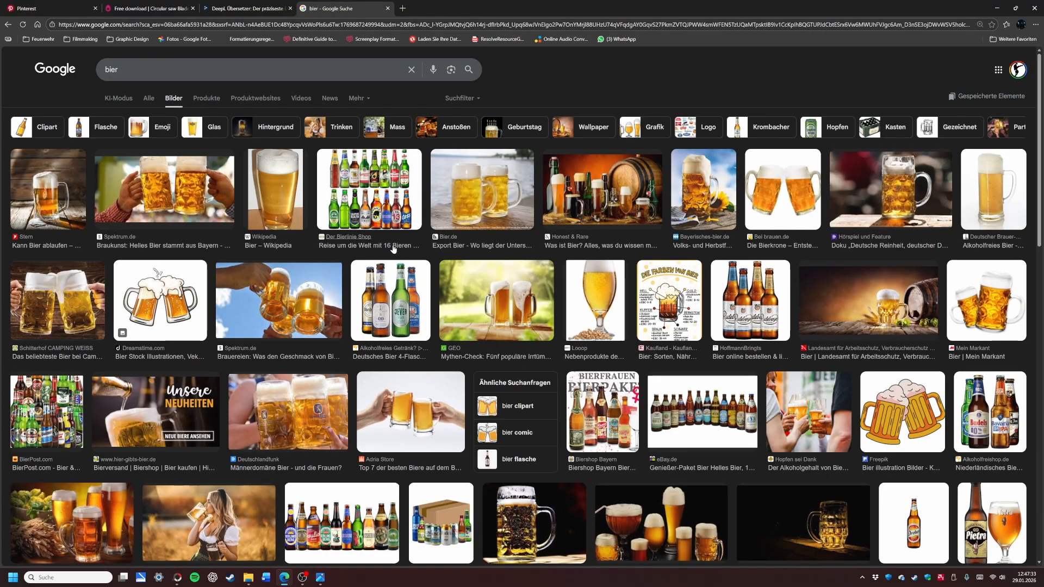
{"action": "left_click", "coordinate": [408, 278]}
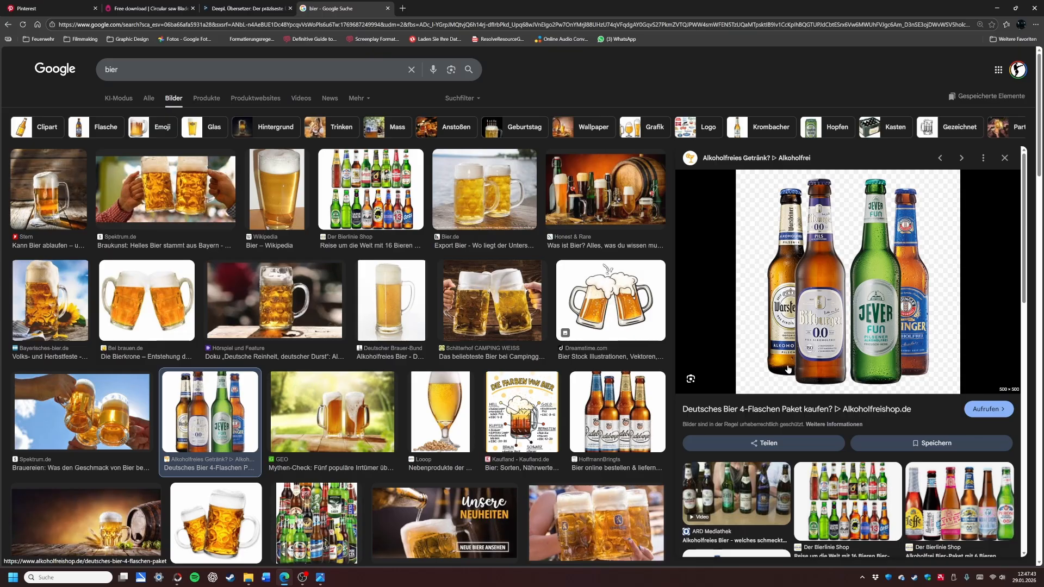
{"action": "left_click", "coordinate": [177, 578]}
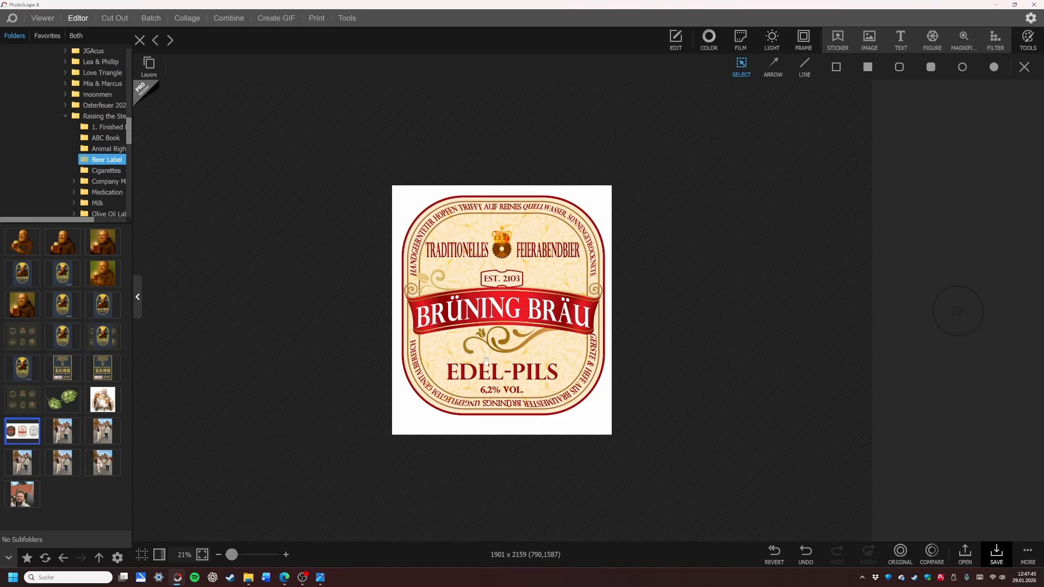